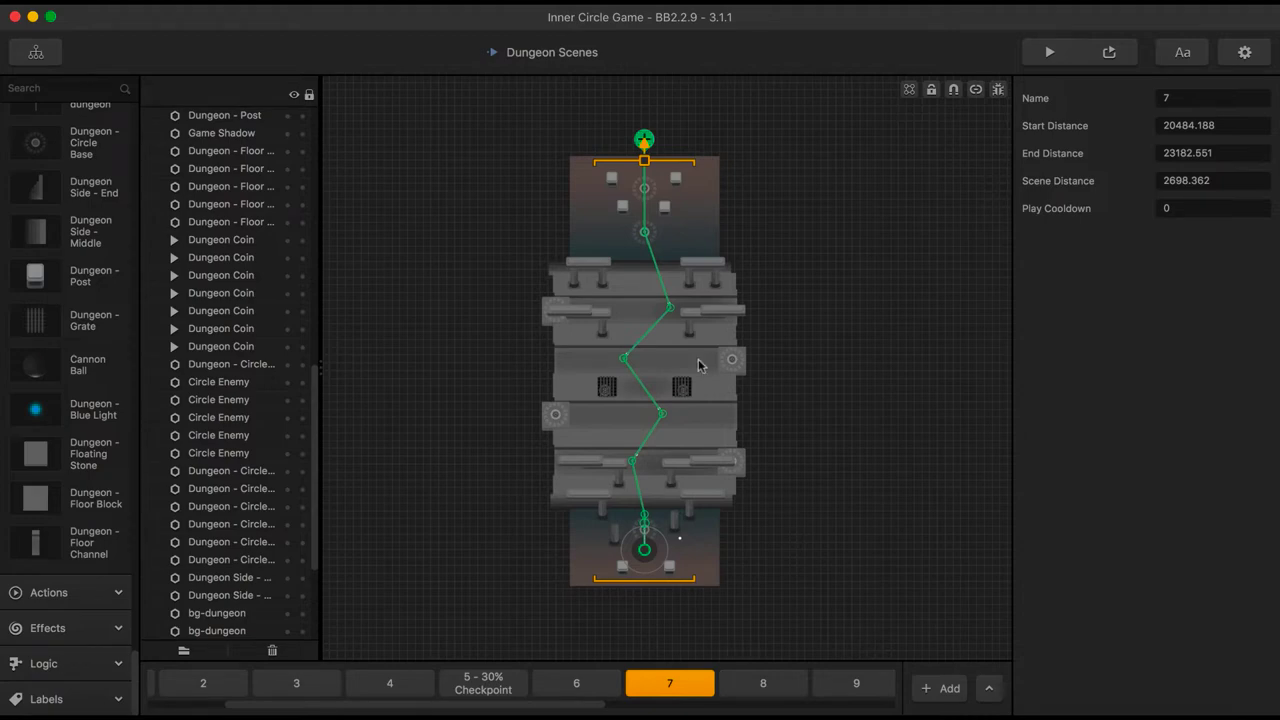
Look through dungeon scenes 6, 7 and 8, ending on scene 7
left_click(583, 683)
left_click(665, 686)
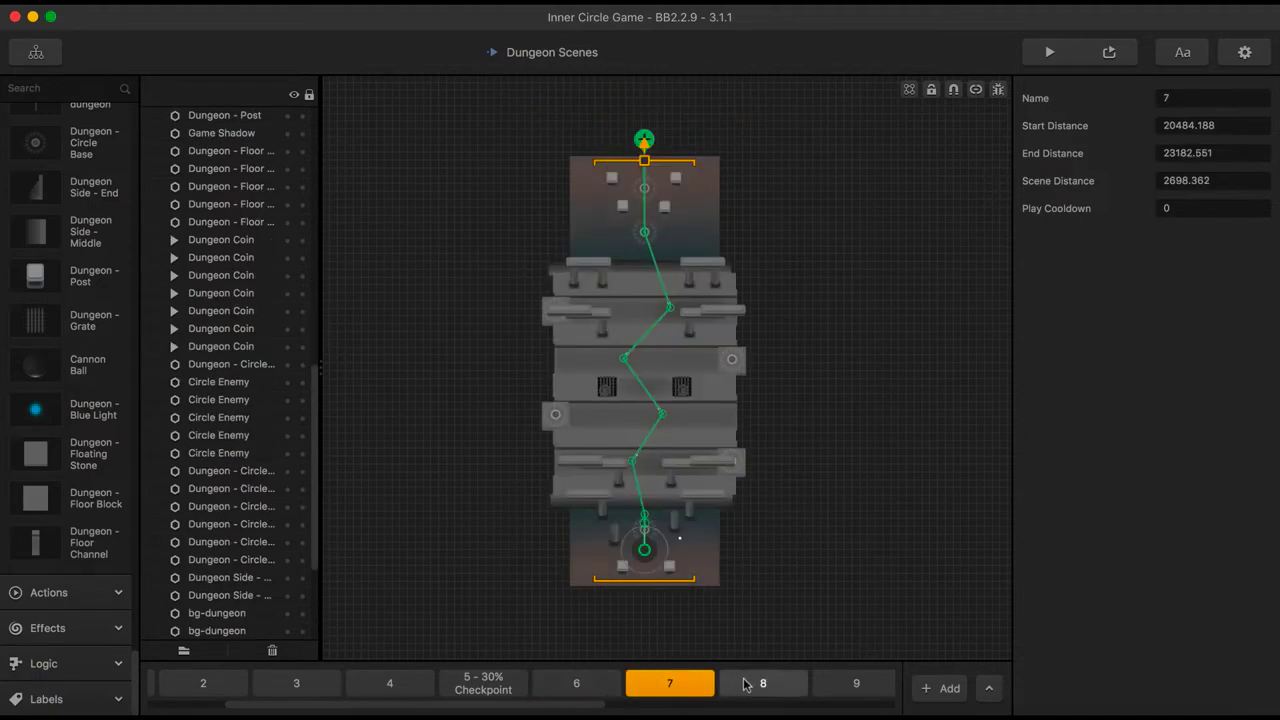
left_click(755, 684)
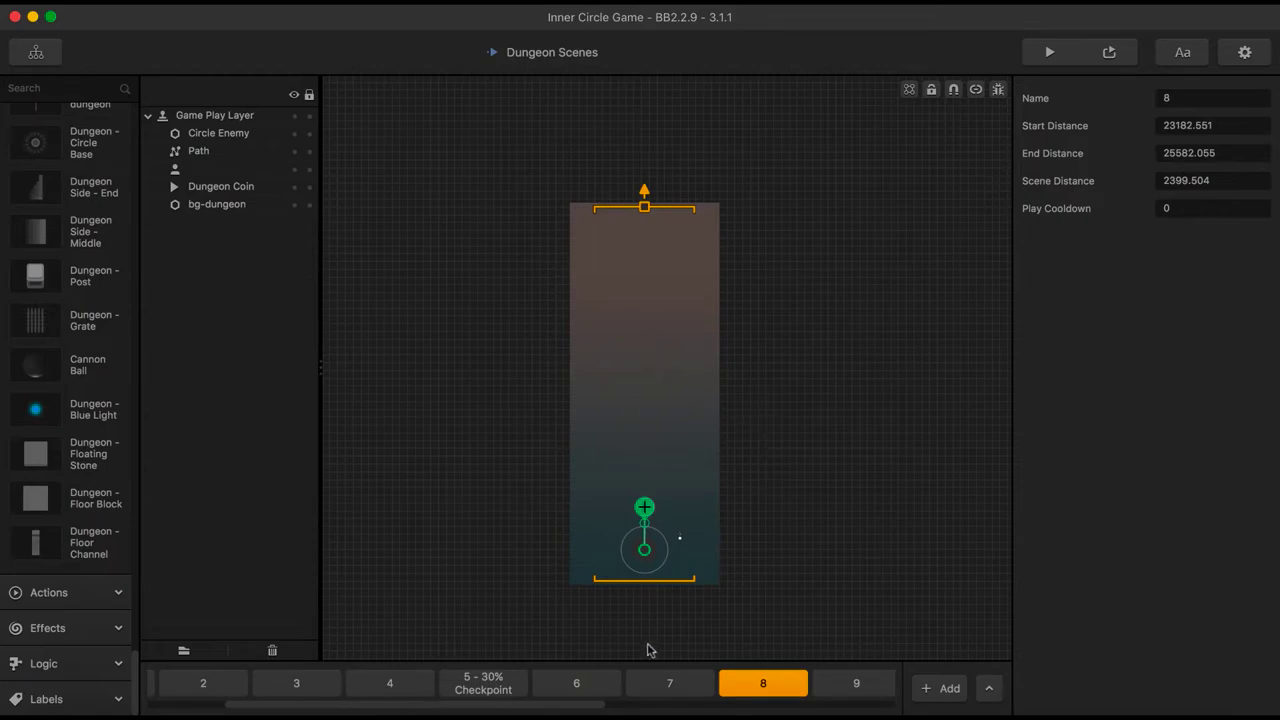
left_click(668, 682)
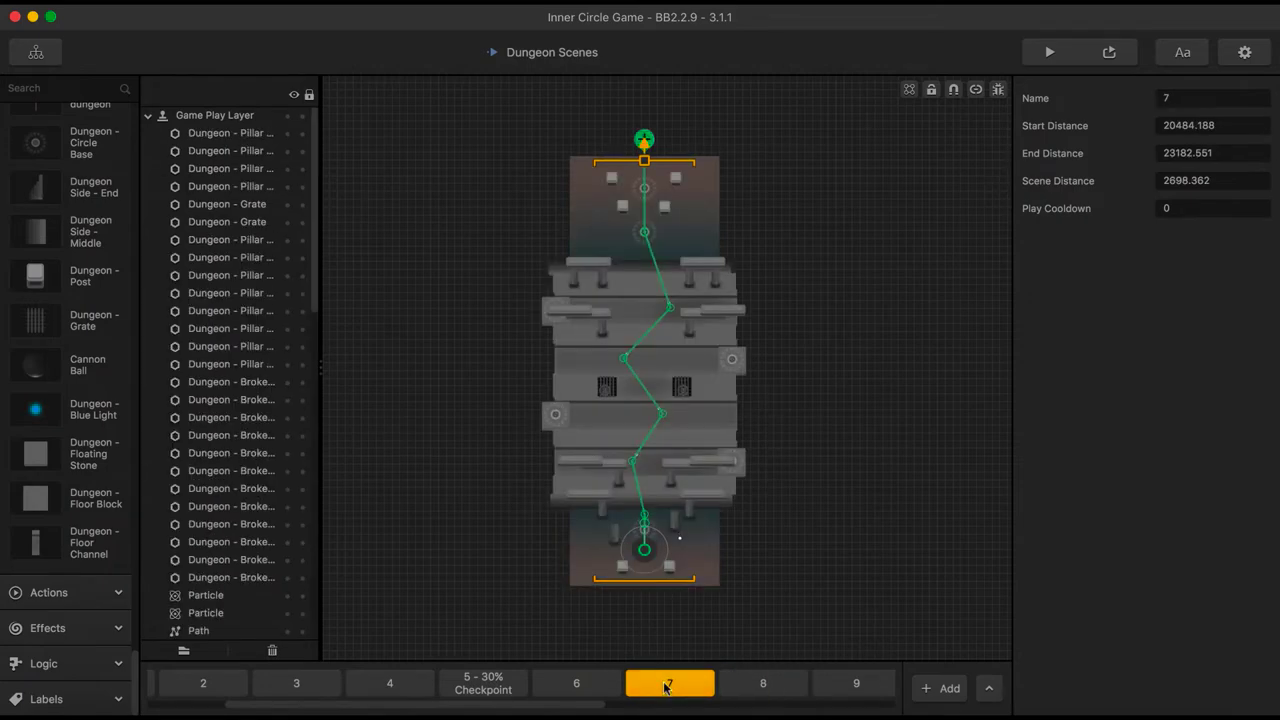
Launch the game preview and lower the system volume at the world selection screen
left_click(1049, 52)
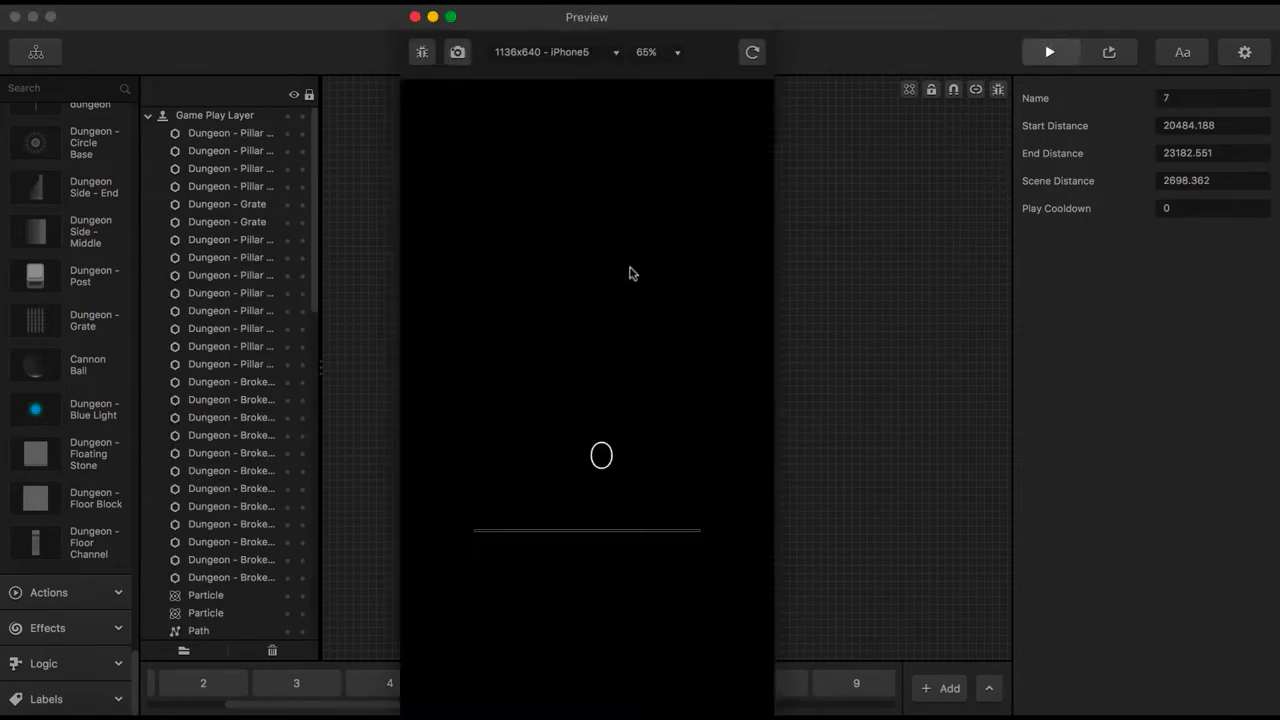
left_click(589, 387)
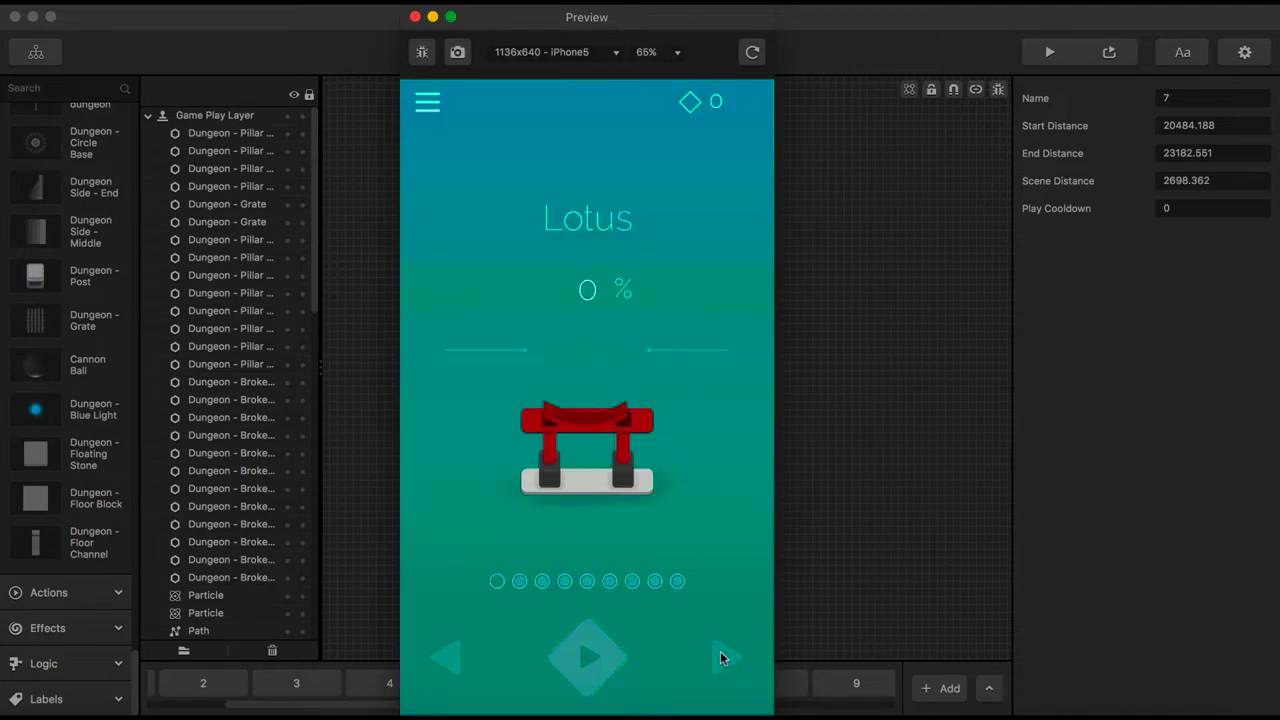
left_click(720, 651)
key("XF86AudioLowerVolume")
key("XF86AudioLowerVolume")
key("XF86AudioLowerVolume")
key("XF86AudioLowerVolume")
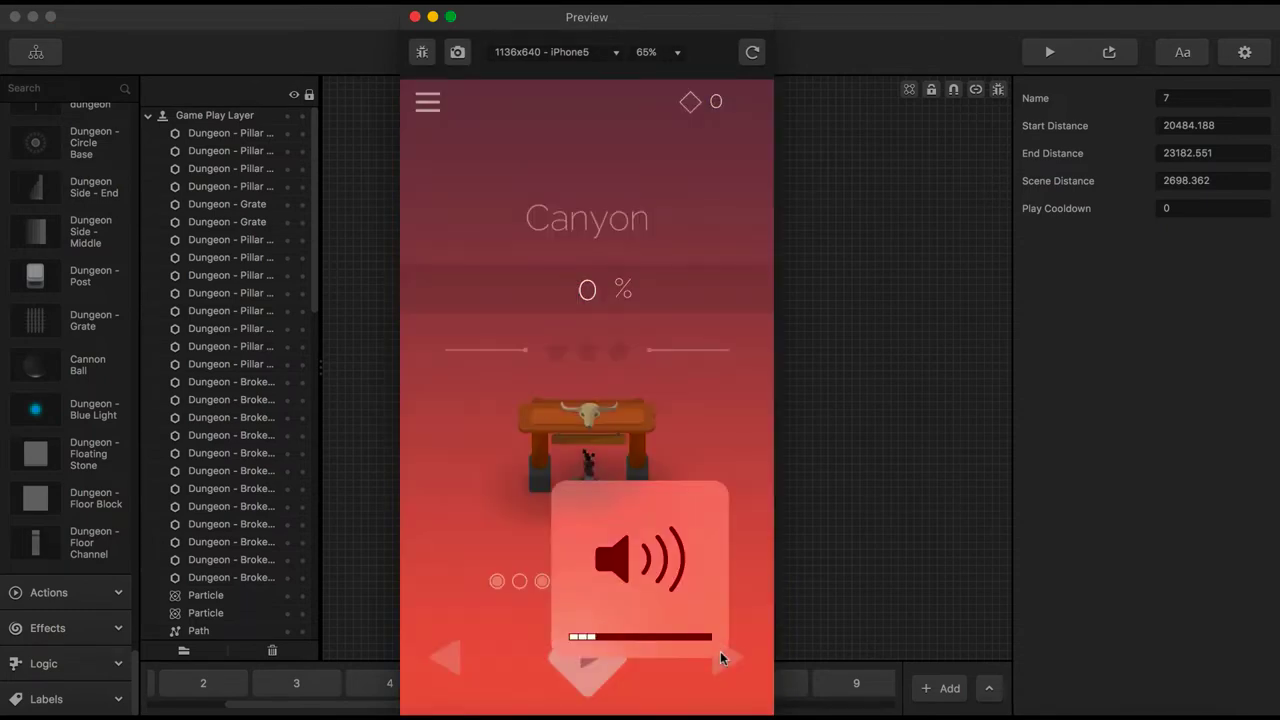
key("XF86AudioLowerVolume")
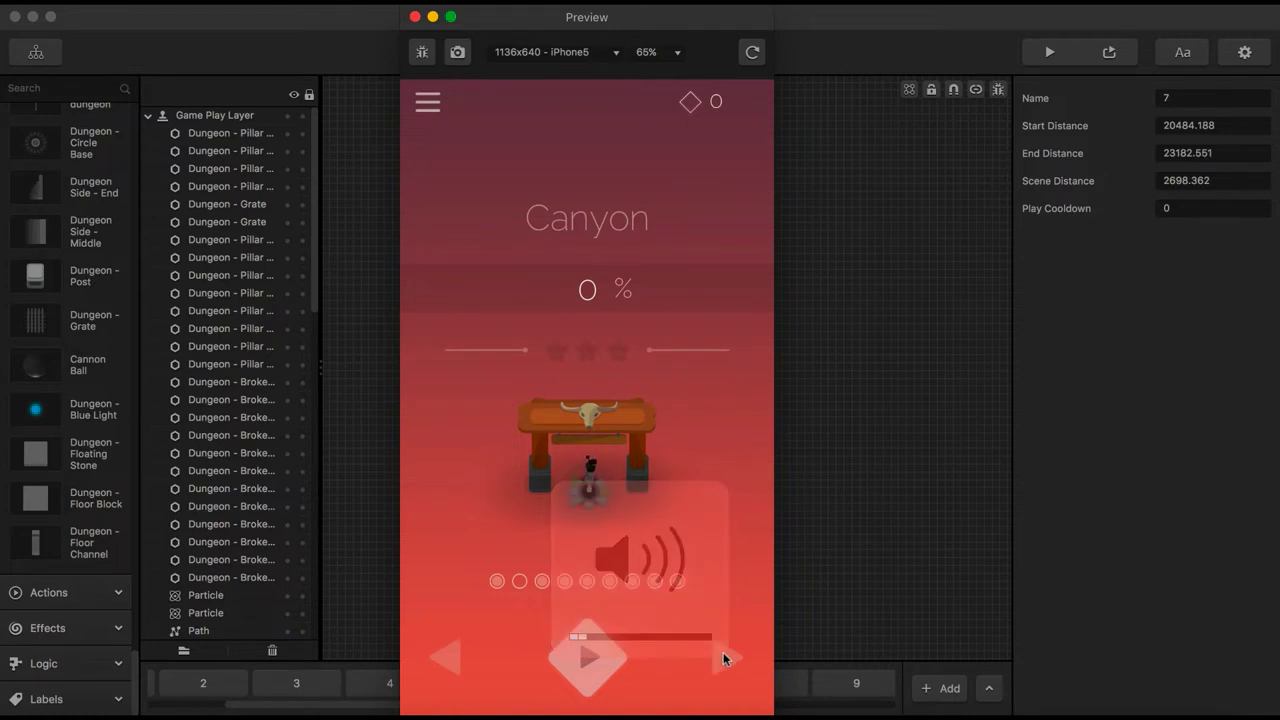
Unlock the Dungeon world in the preview and playtest its level, closing the preview window when done
left_click(723, 652)
left_click(725, 655)
left_click(725, 655)
left_click(725, 657)
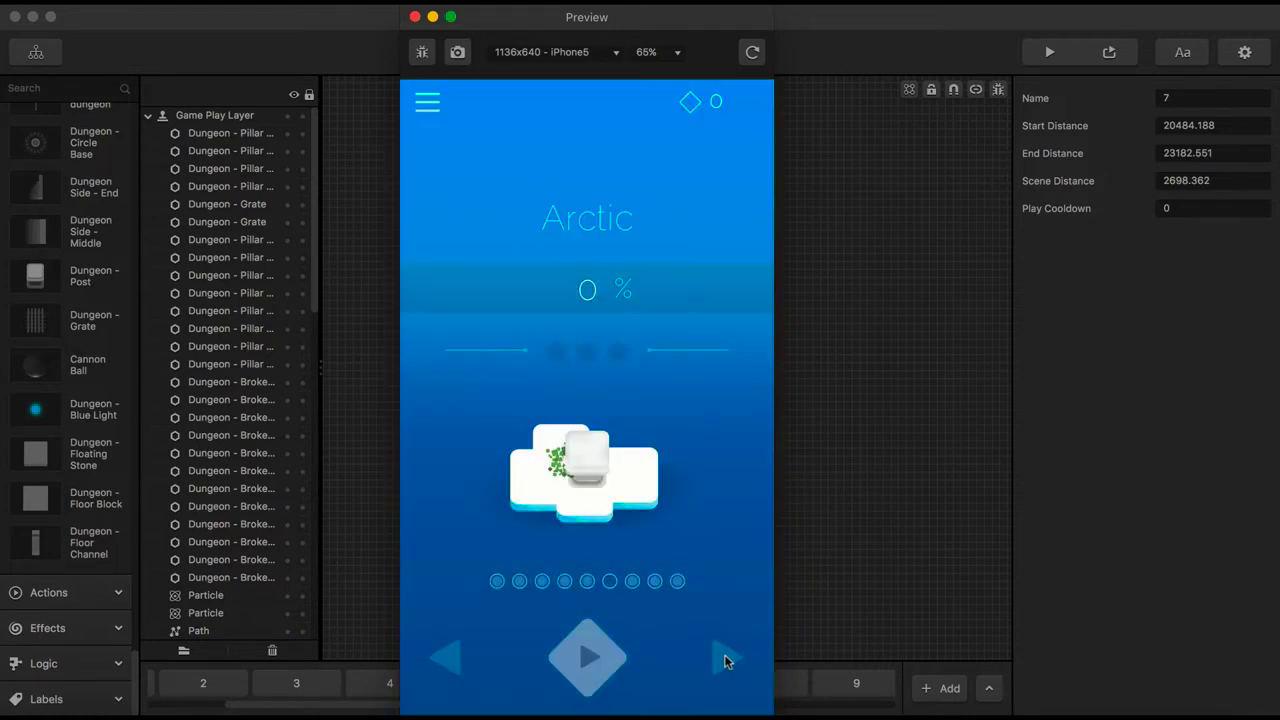
left_click(724, 654)
left_click(613, 420)
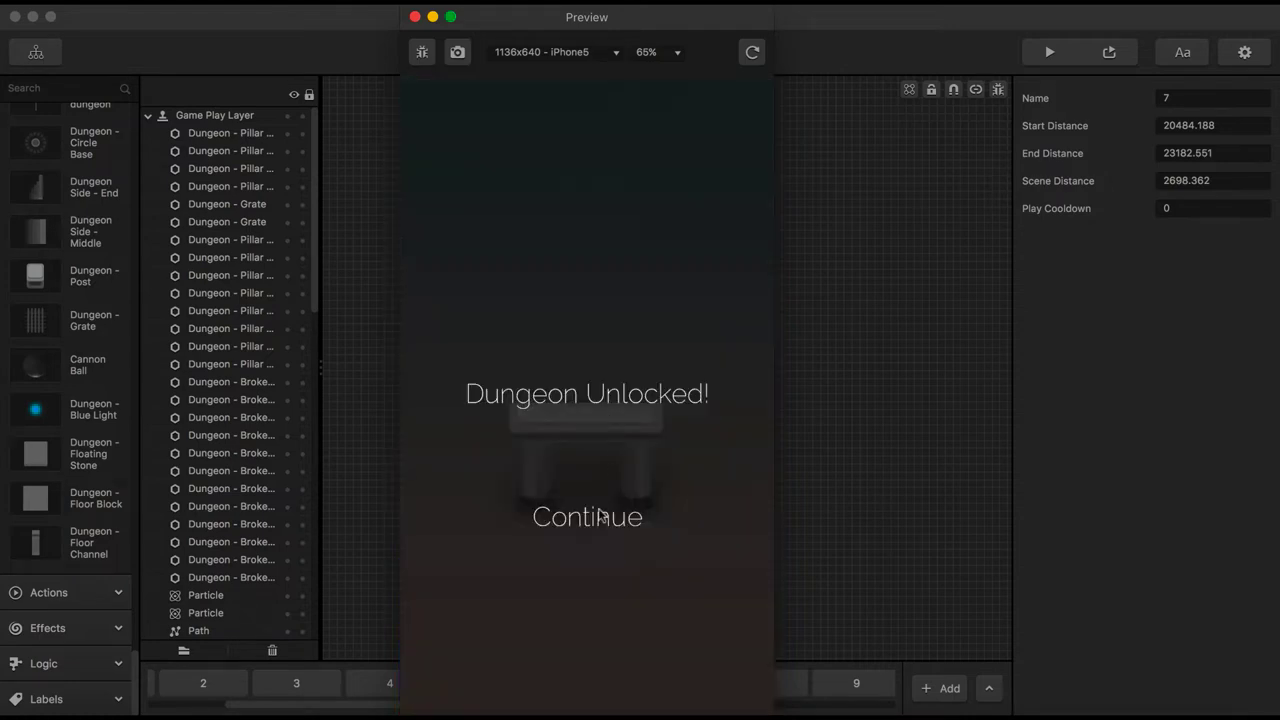
left_click(603, 516)
left_click(599, 657)
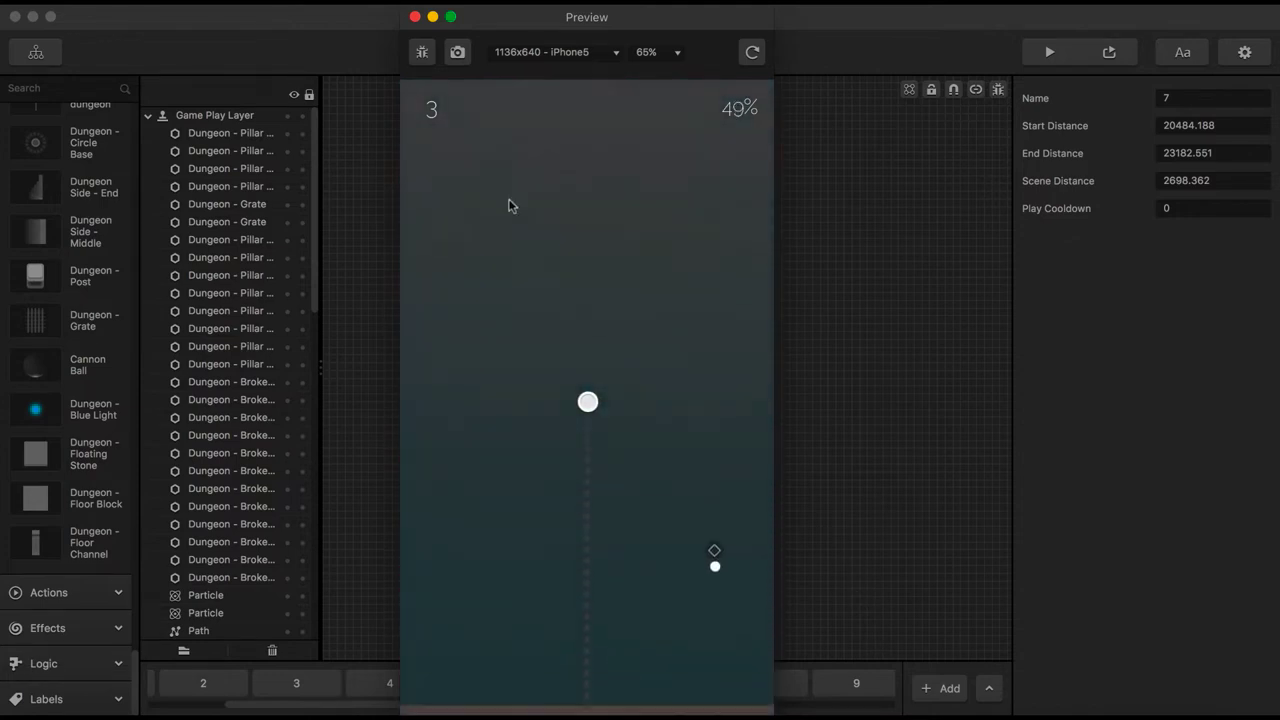
left_click(415, 17)
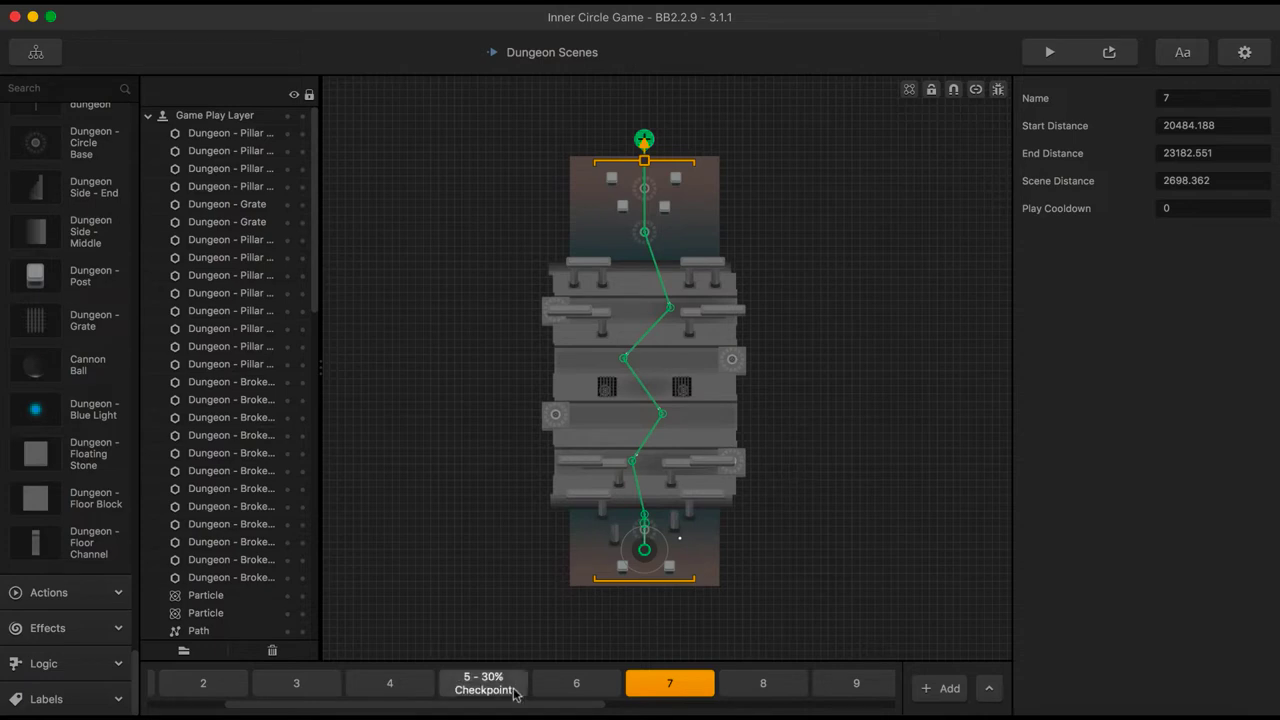
Compare the layouts and paths of scenes 6, 7 and 8, ending on scene 6
left_click(574, 686)
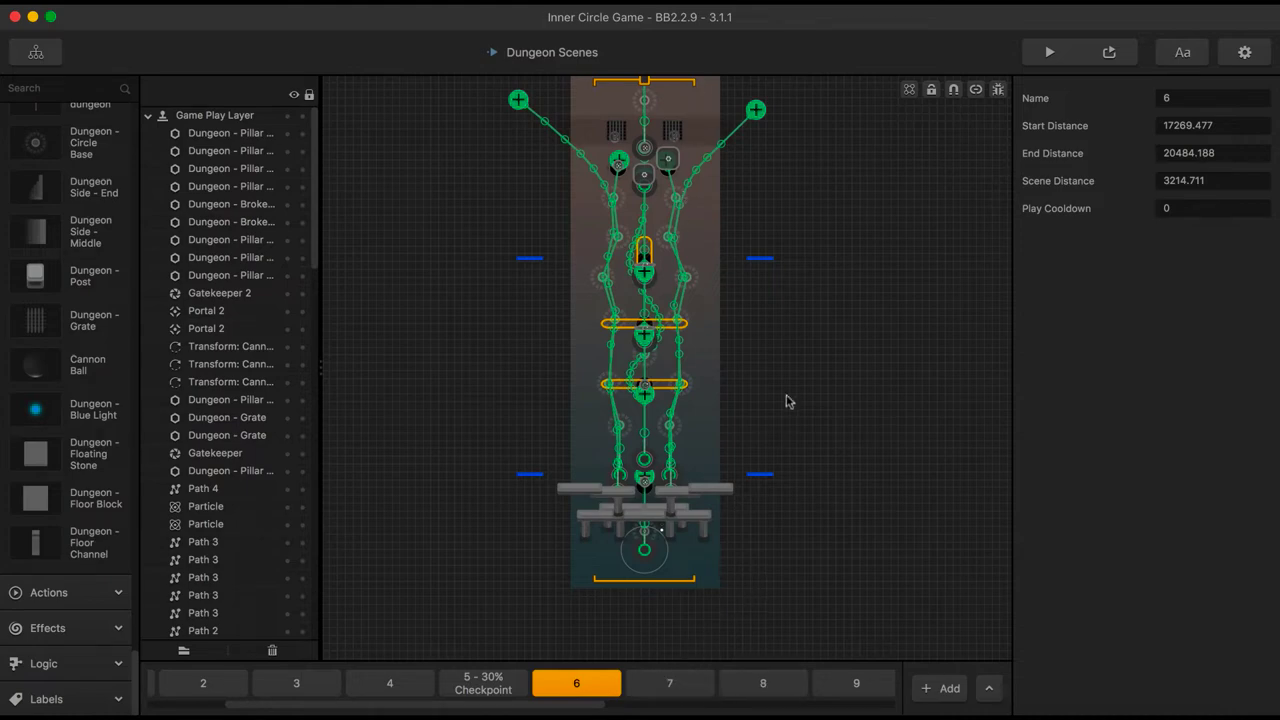
left_click(685, 687)
left_click(755, 687)
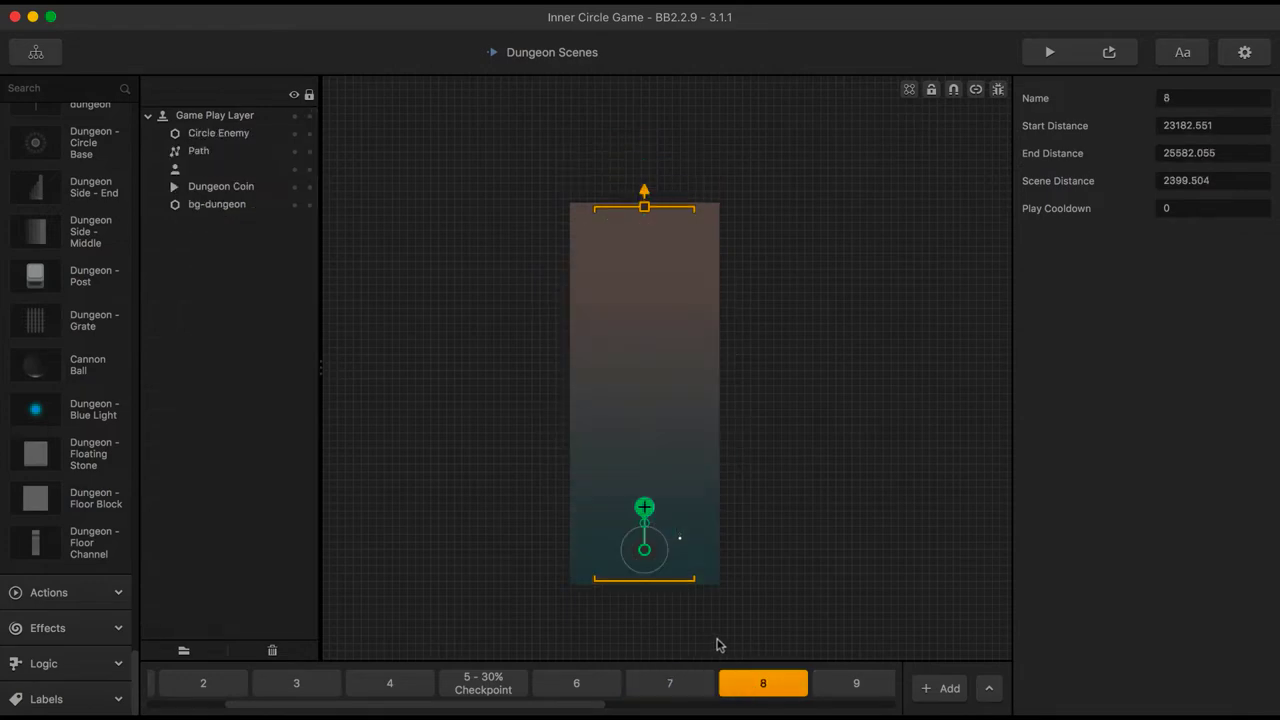
left_click(668, 688)
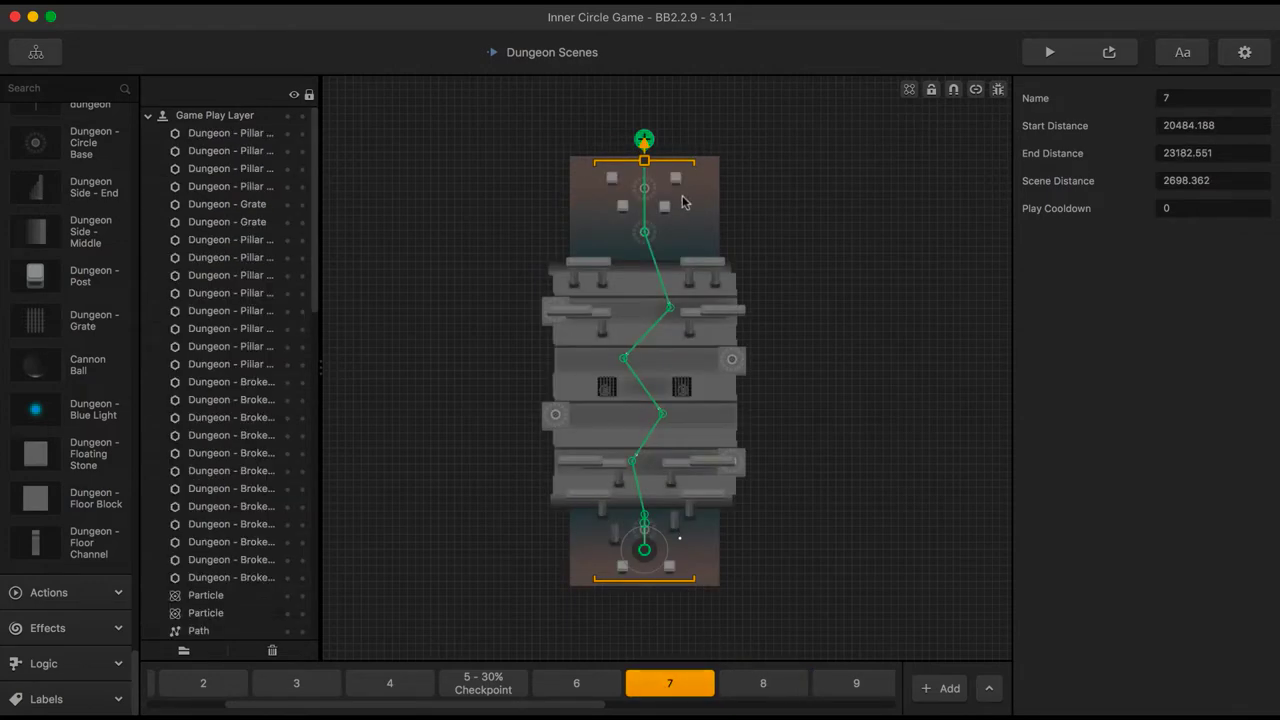
left_click(586, 688)
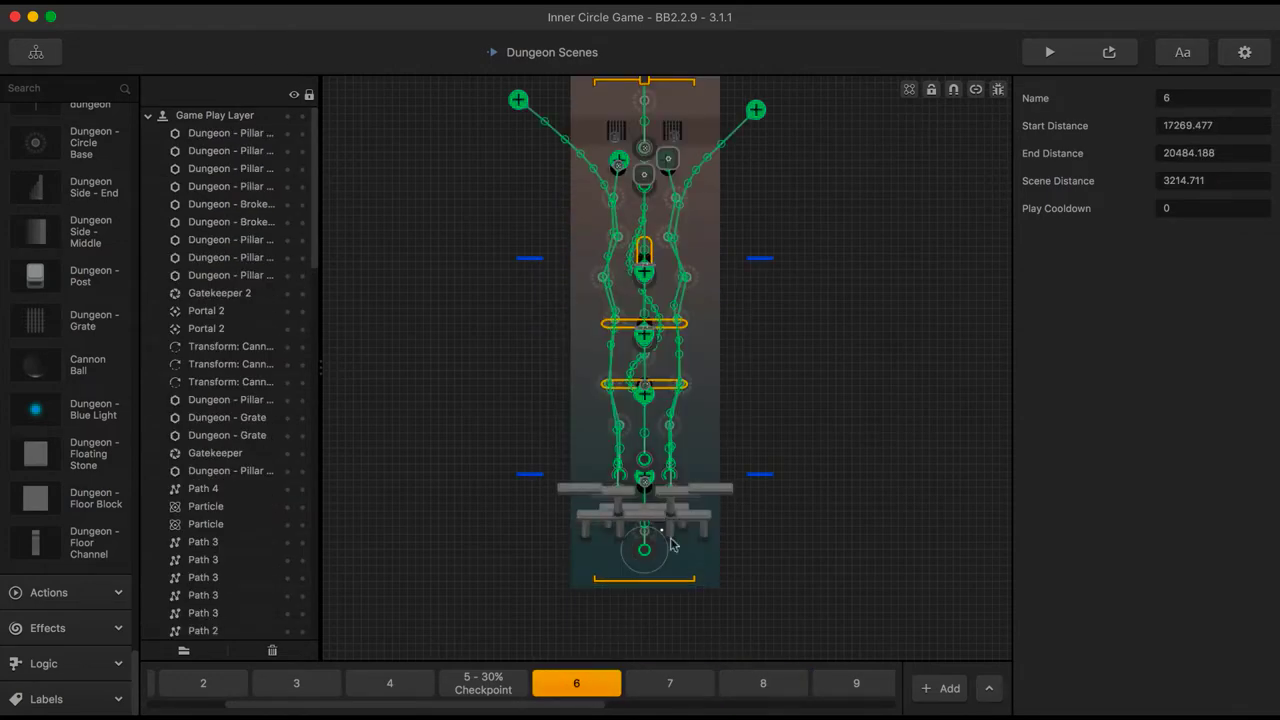
Examine the layout of the 5 - 30% Checkpoint scene and briefly show its object connections
left_click(483, 683)
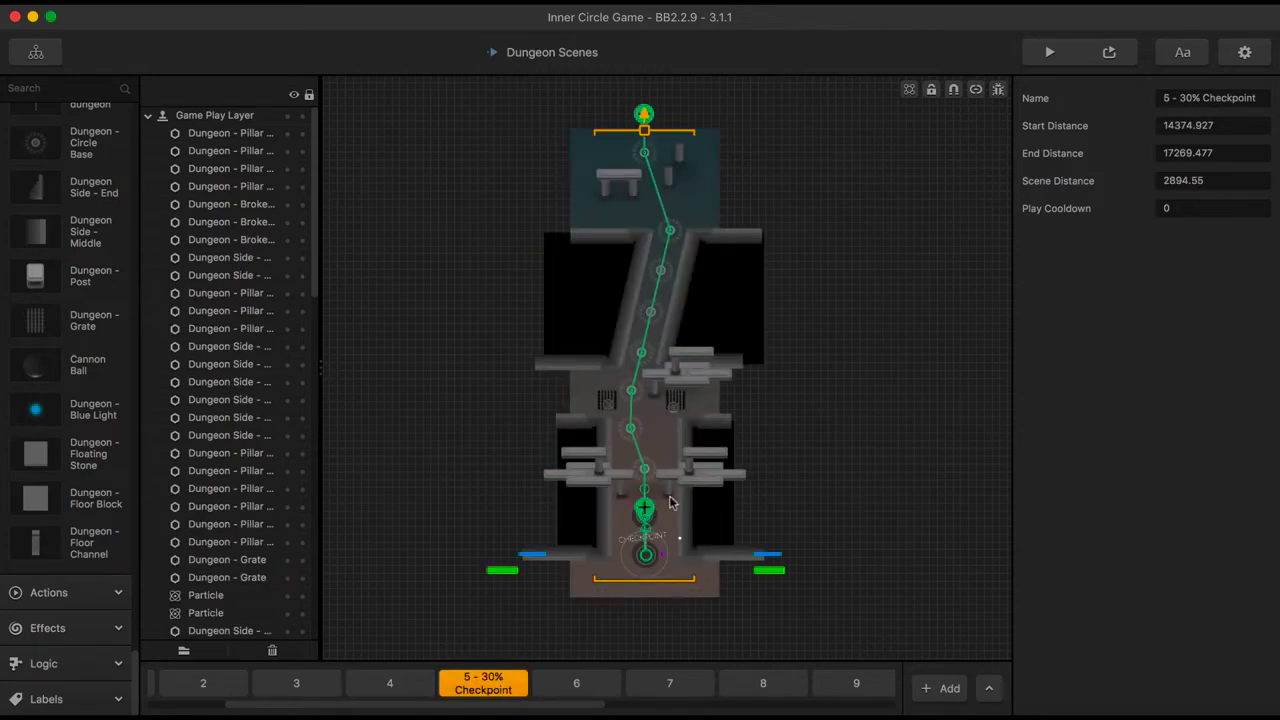
scroll(659, 300, "up", 5)
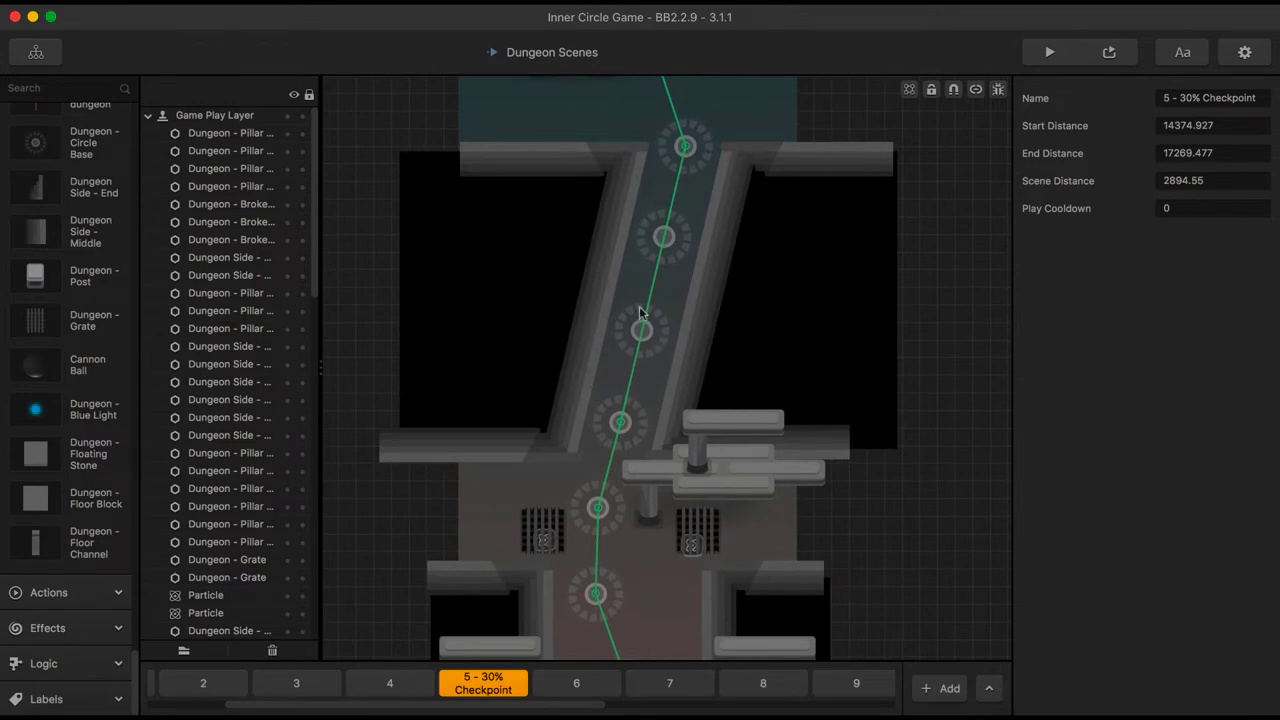
scroll(617, 358, "down", 5)
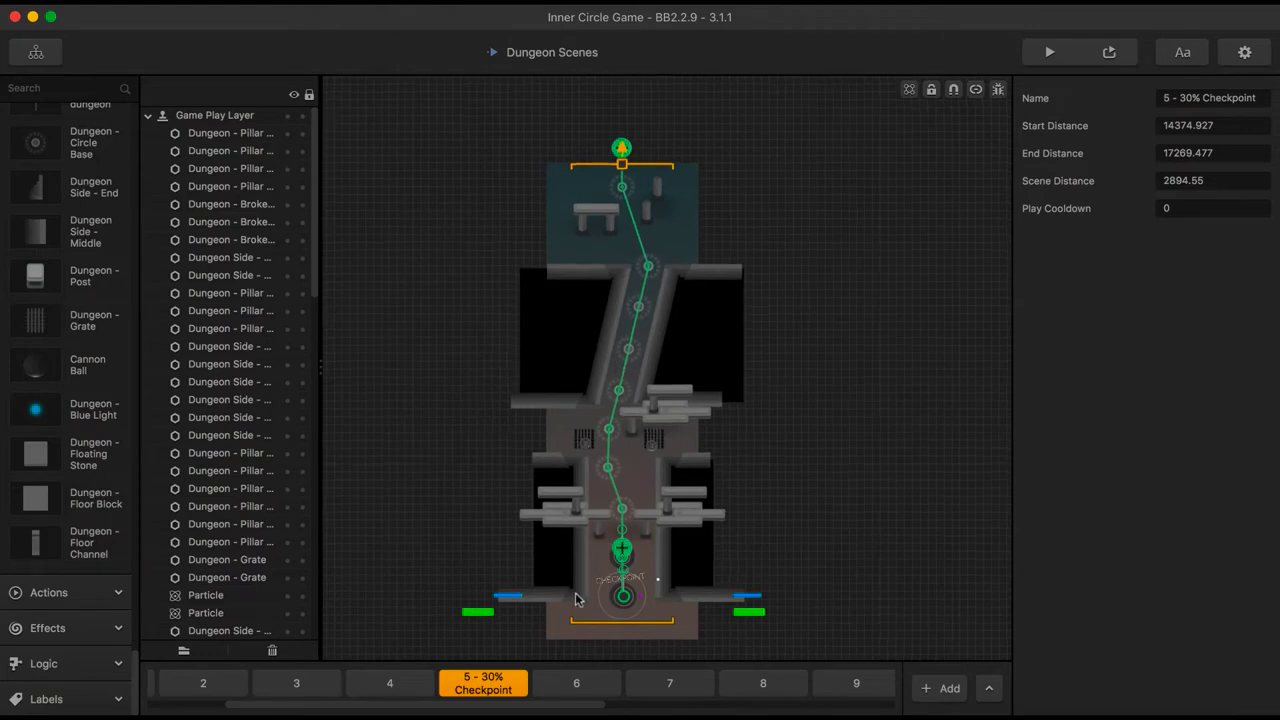
scroll(576, 597, "up", 5)
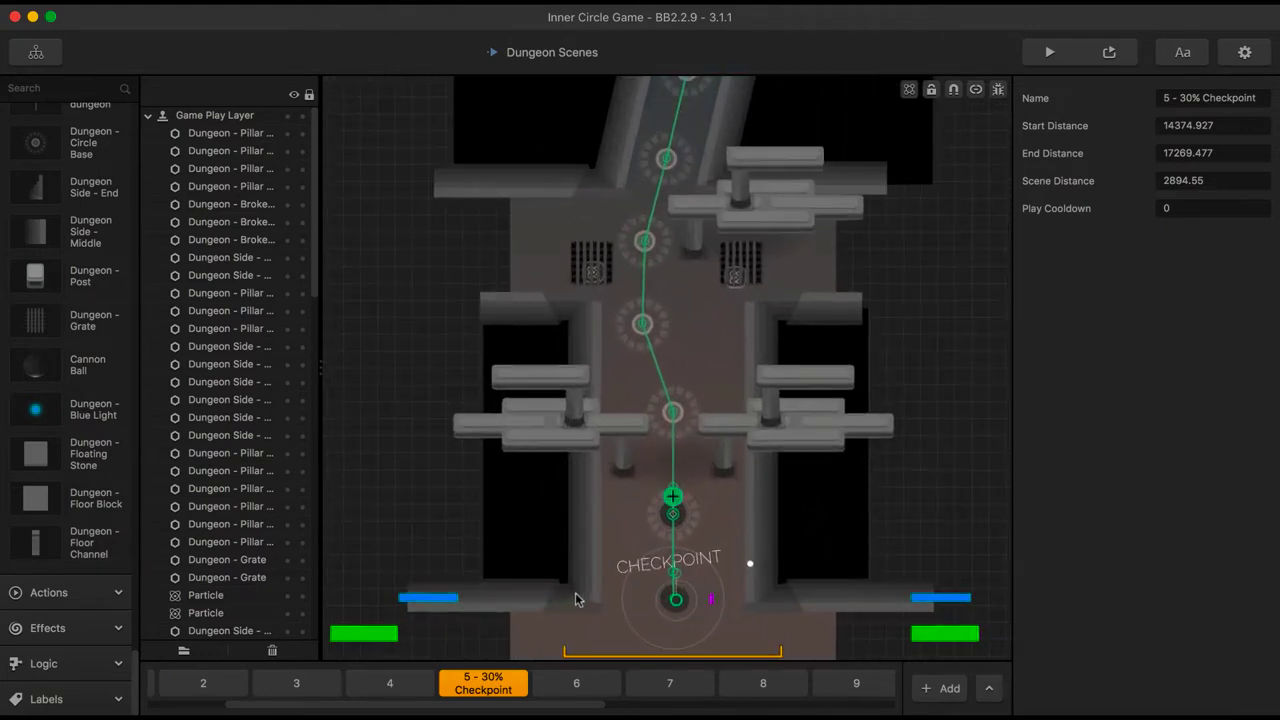
left_click(977, 91)
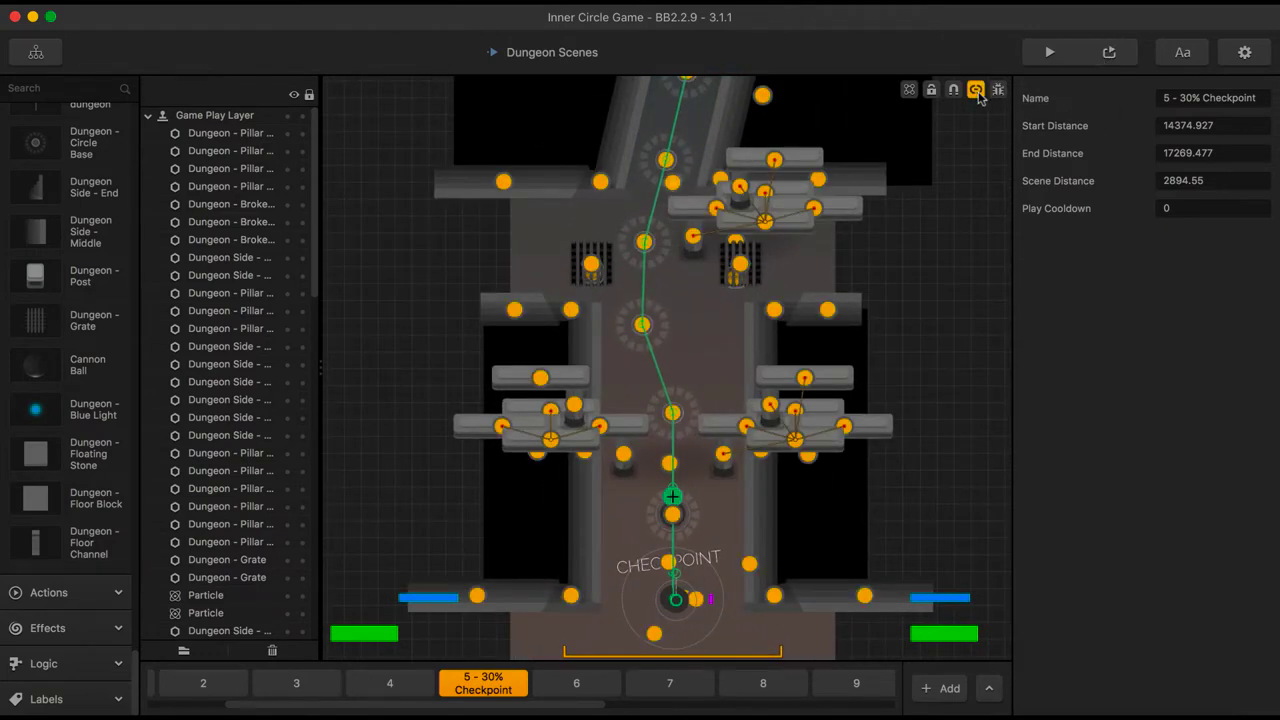
left_click(976, 90)
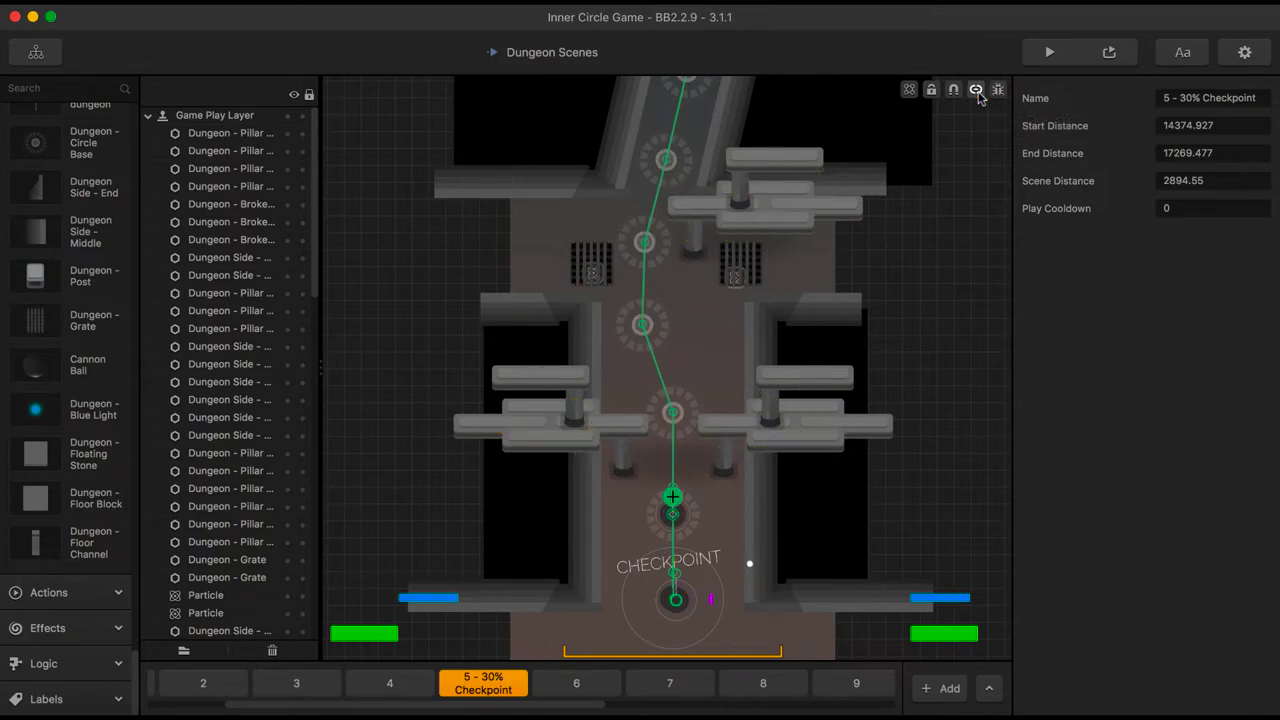
Review the layouts of scenes 4, 3, 2 and 1 in descending order
left_click(402, 684)
left_click(309, 685)
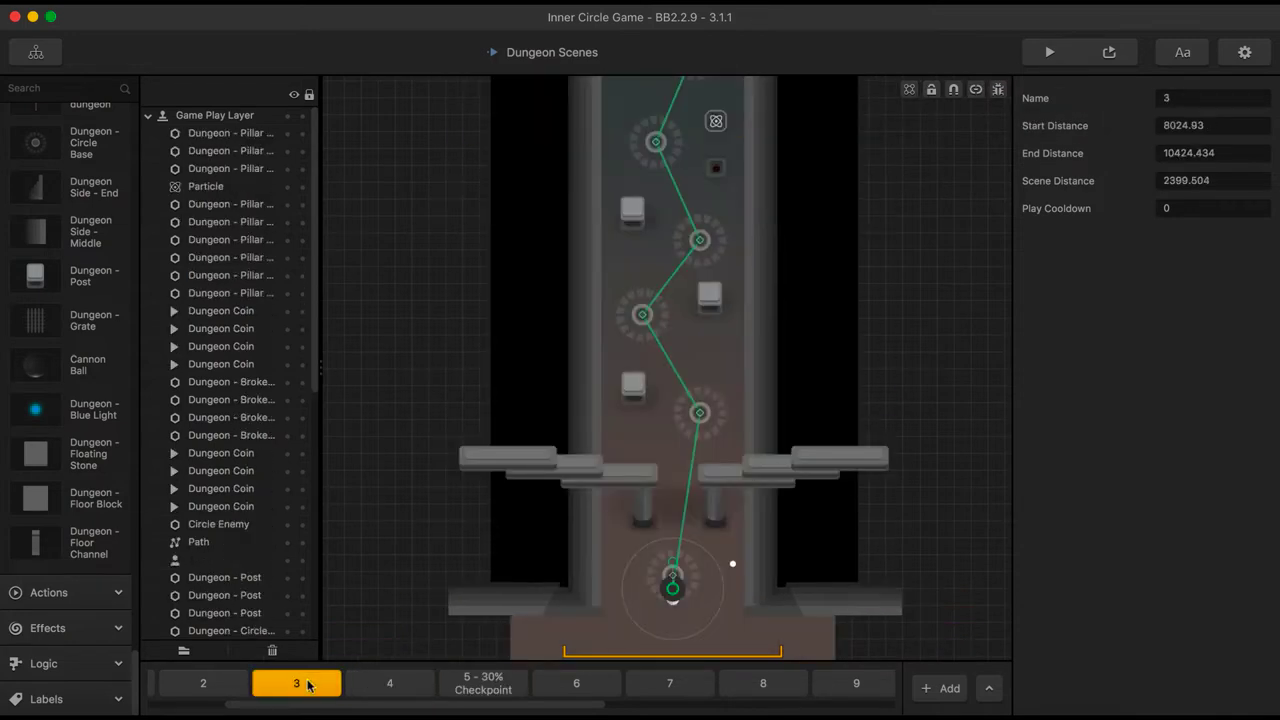
left_click(226, 685)
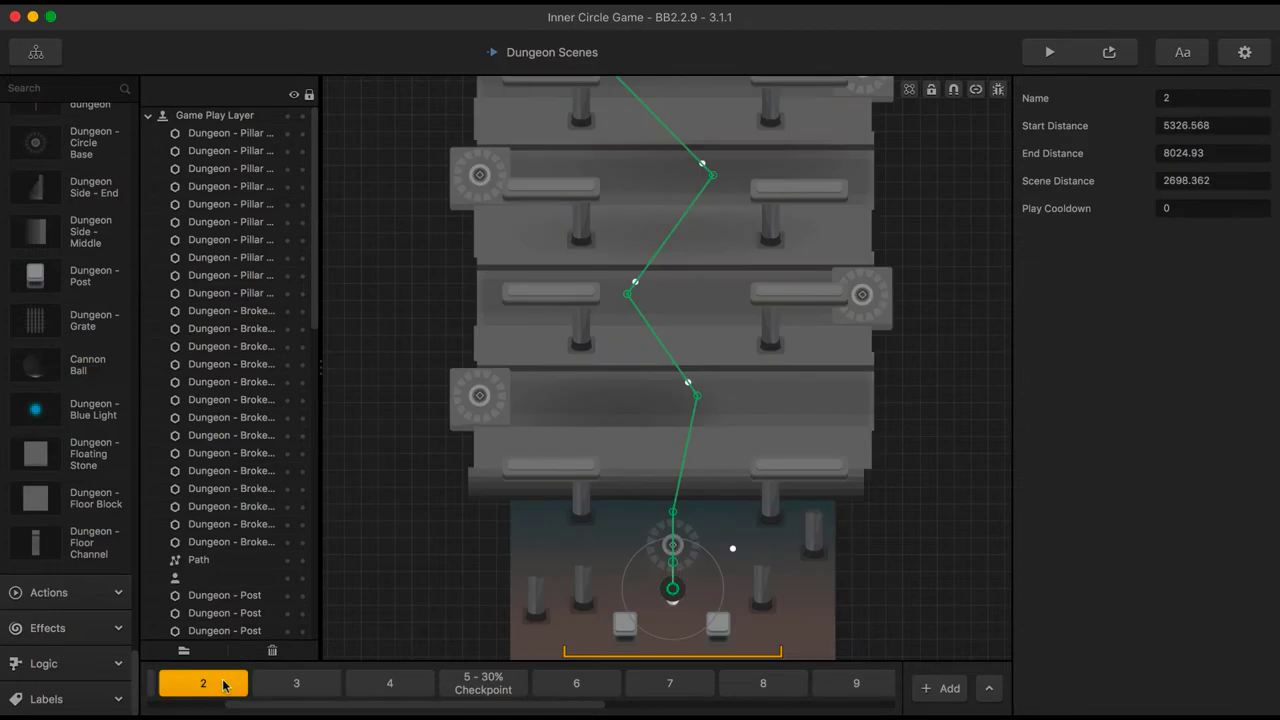
scroll(235, 680, "left", 3)
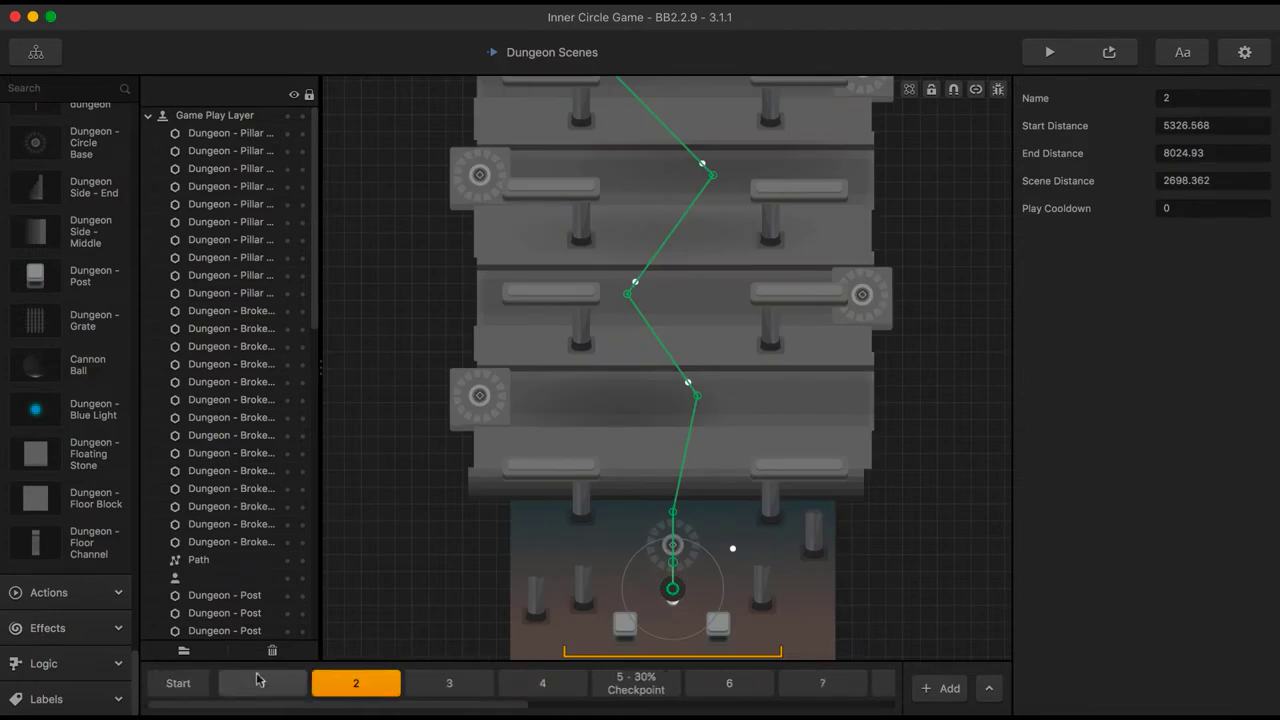
left_click(258, 682)
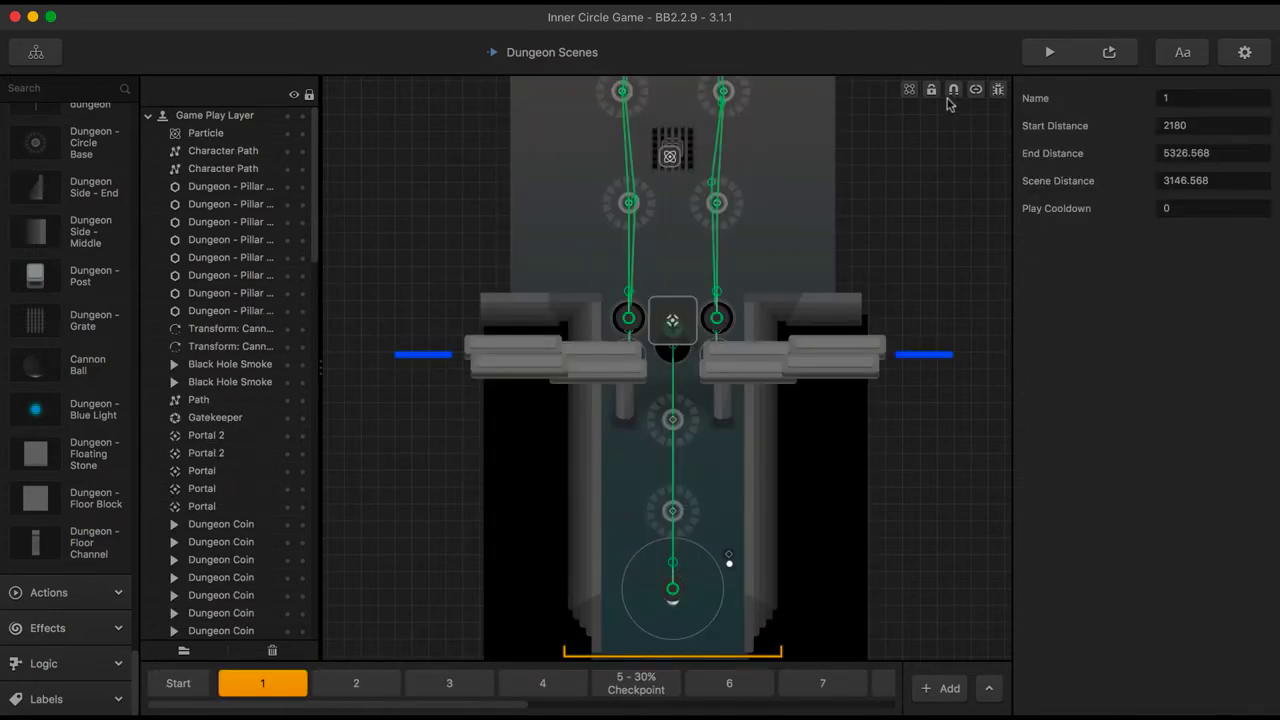
Toggle connection mode on and off and examine the layout of the Start scene
left_click(976, 89)
left_click(976, 89)
left_click(178, 683)
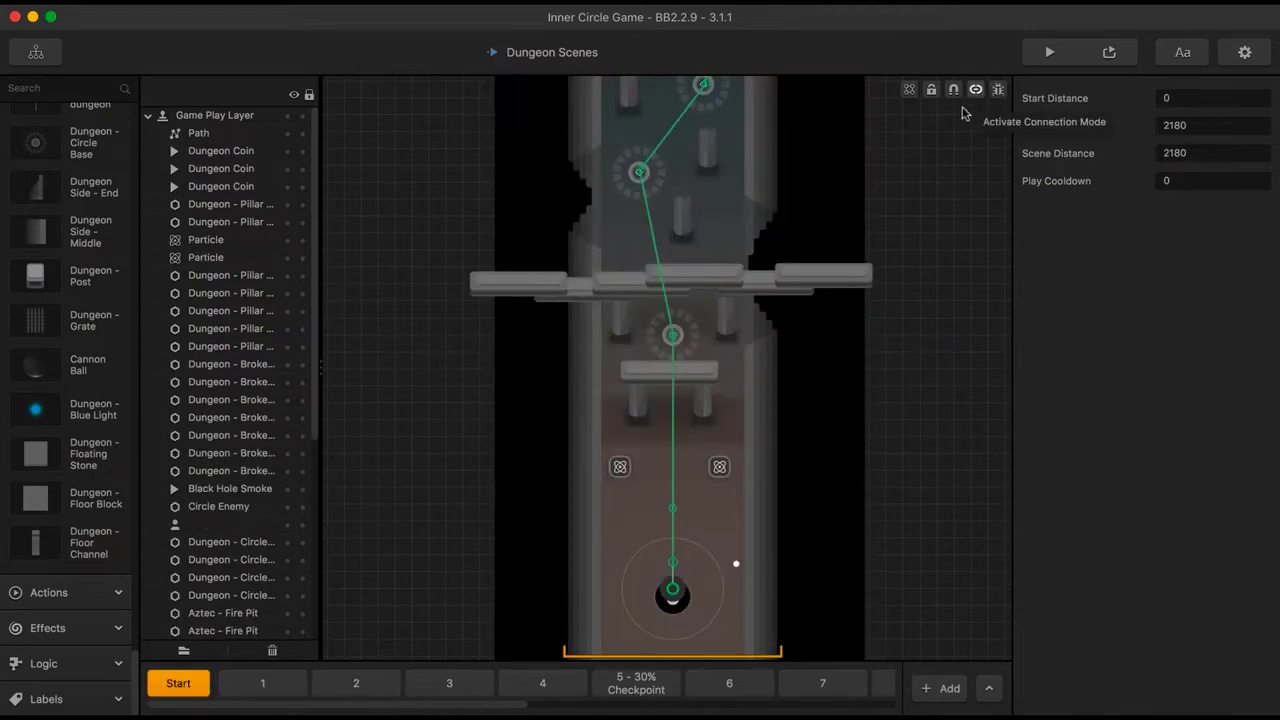
scroll(742, 406, "down", 5)
scroll(742, 407, "up", 3)
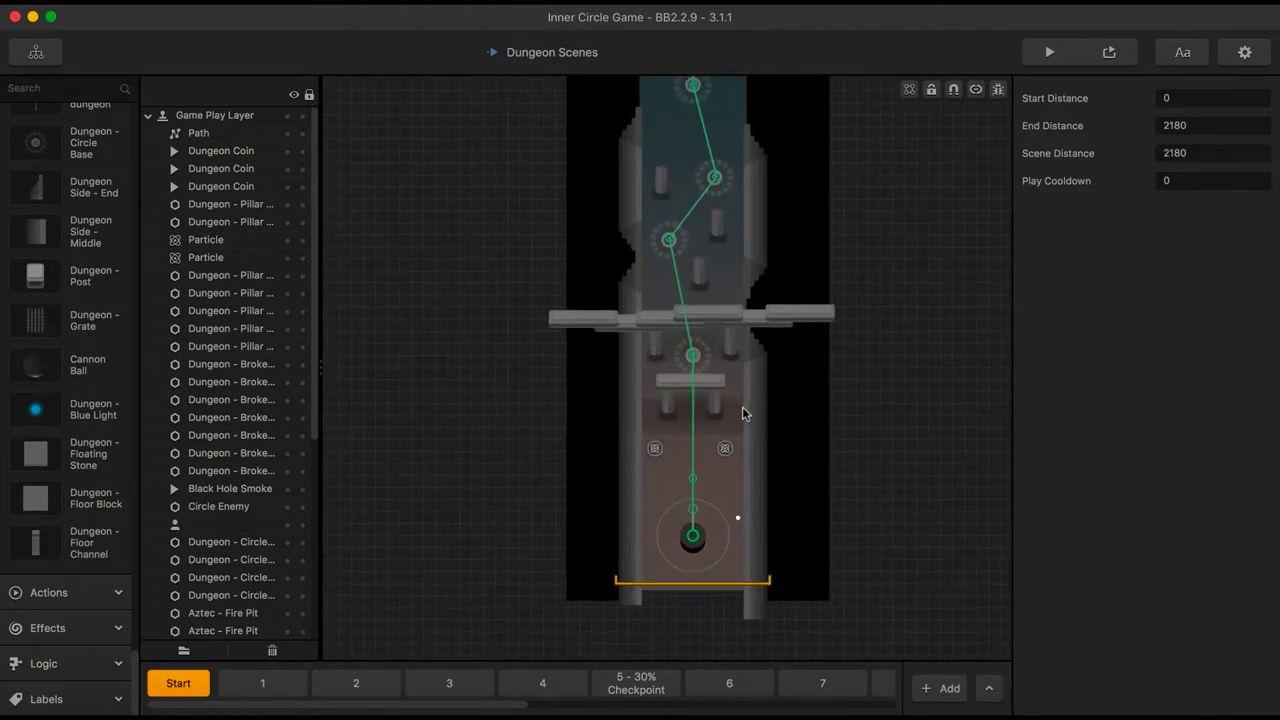
Review the layouts of scenes 1 to 4 in order, returning to view the whole of scene 3
left_click(262, 684)
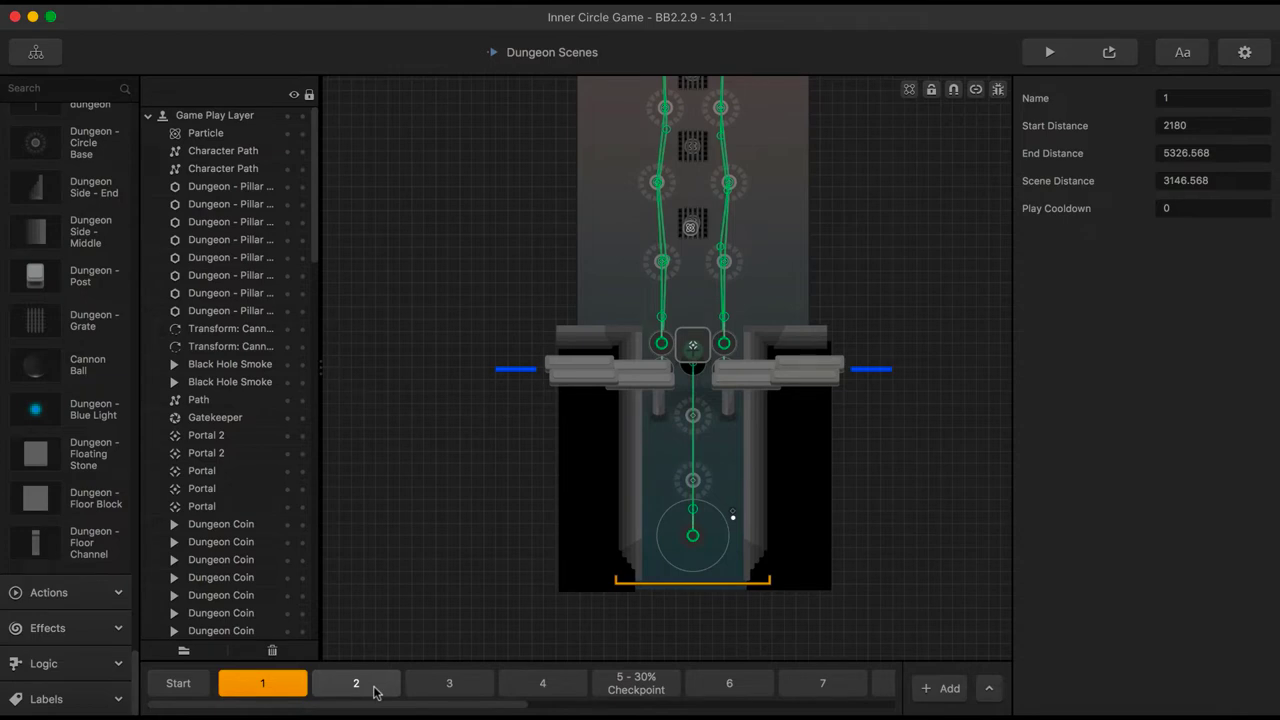
left_click(374, 690)
left_click(455, 684)
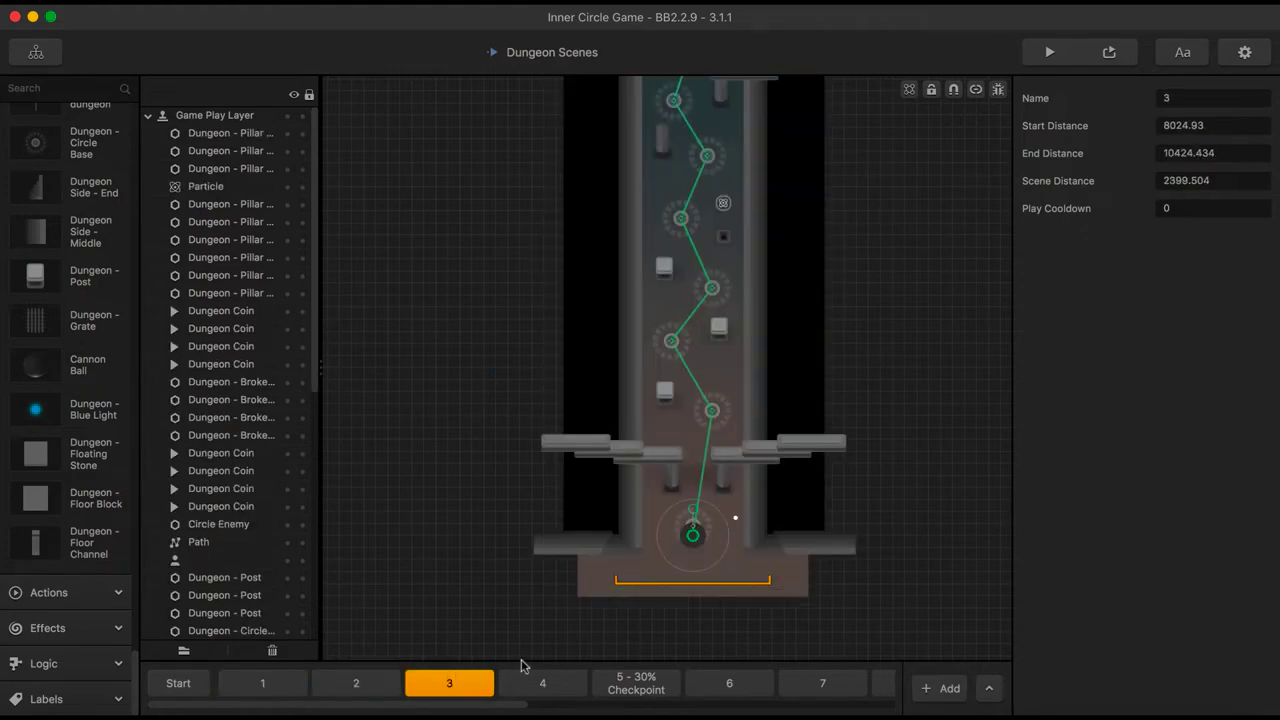
left_click(543, 682)
left_click(478, 688)
scroll(468, 545, "down", 3)
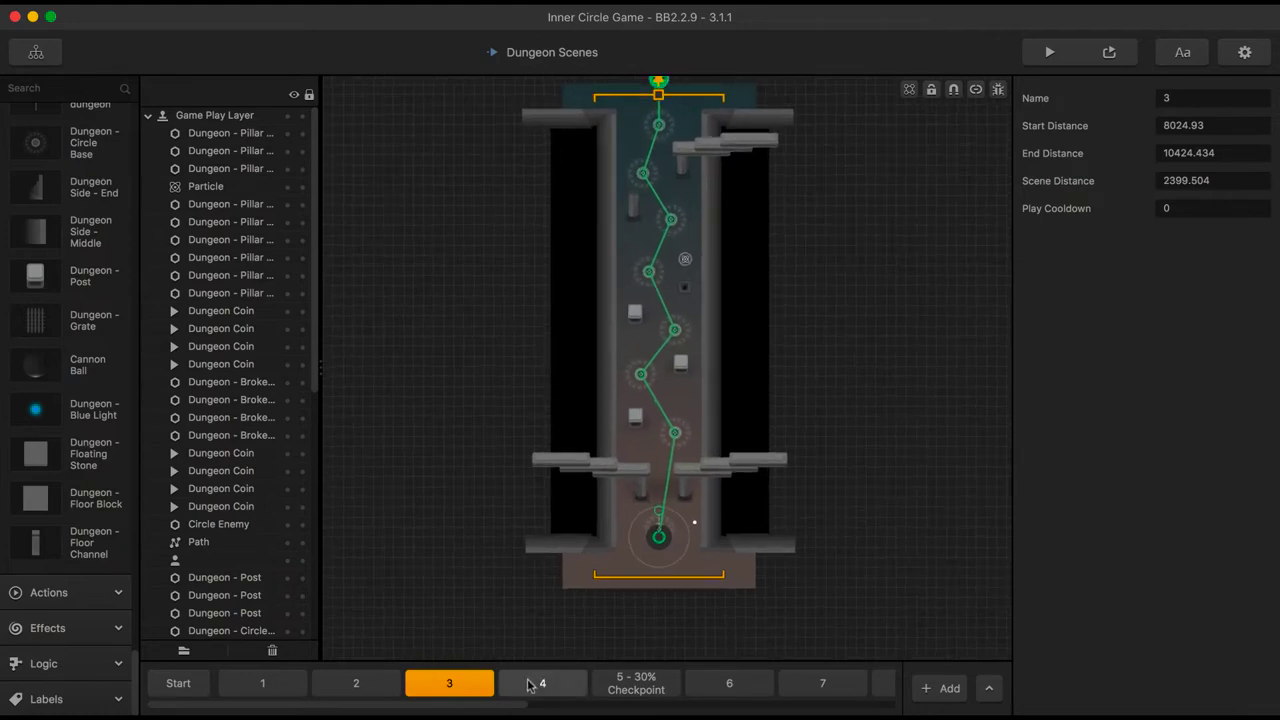
Examine the object connections between the side walls in scene 4 using connection mode
left_click(530, 684)
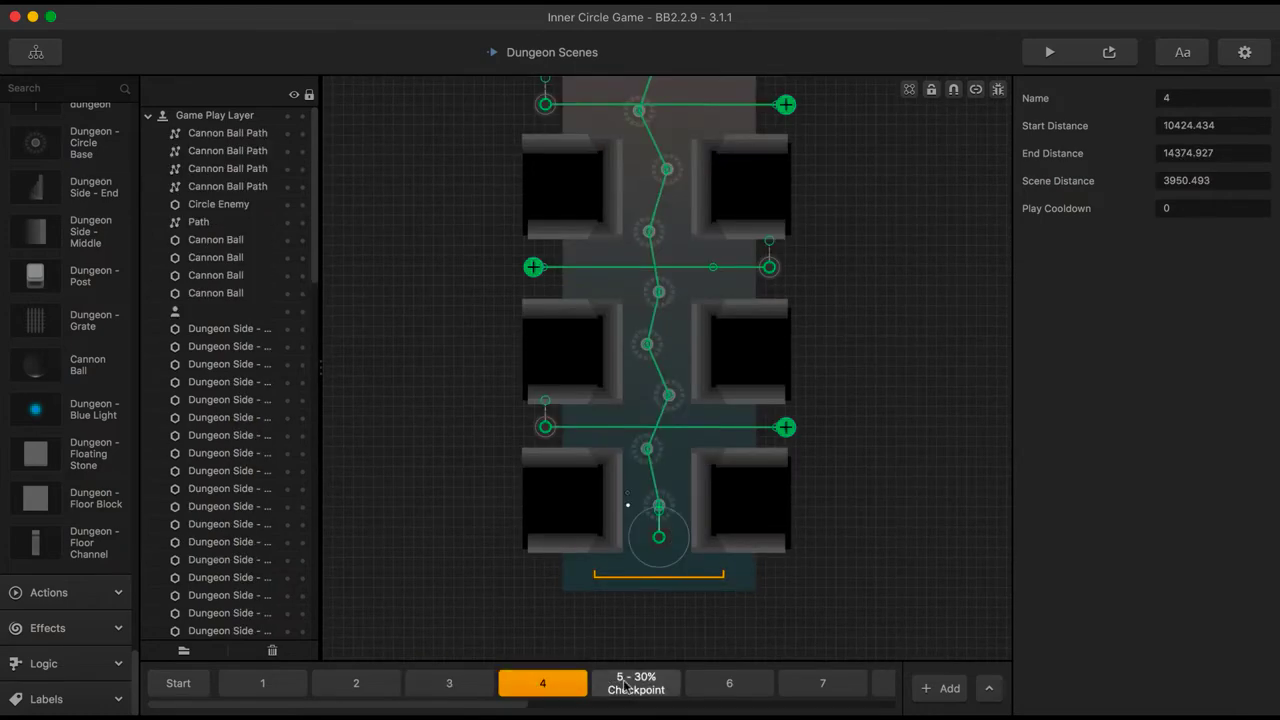
left_click(975, 90)
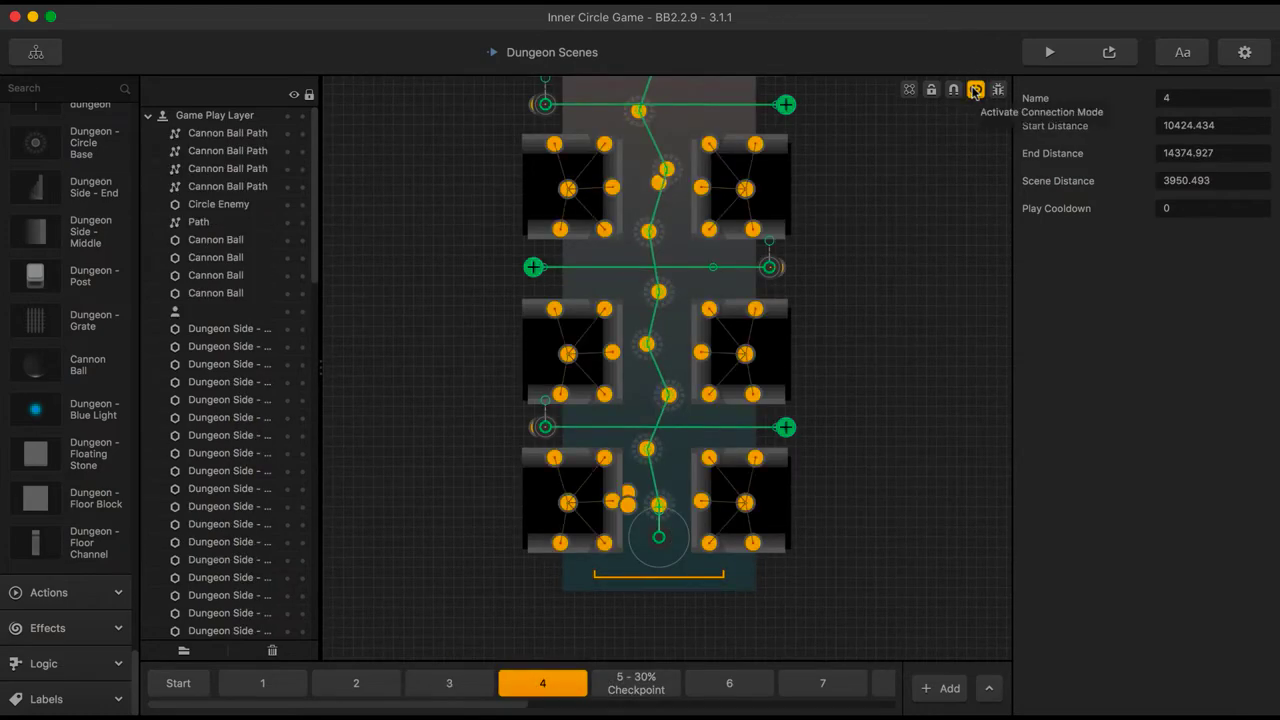
left_click(975, 90)
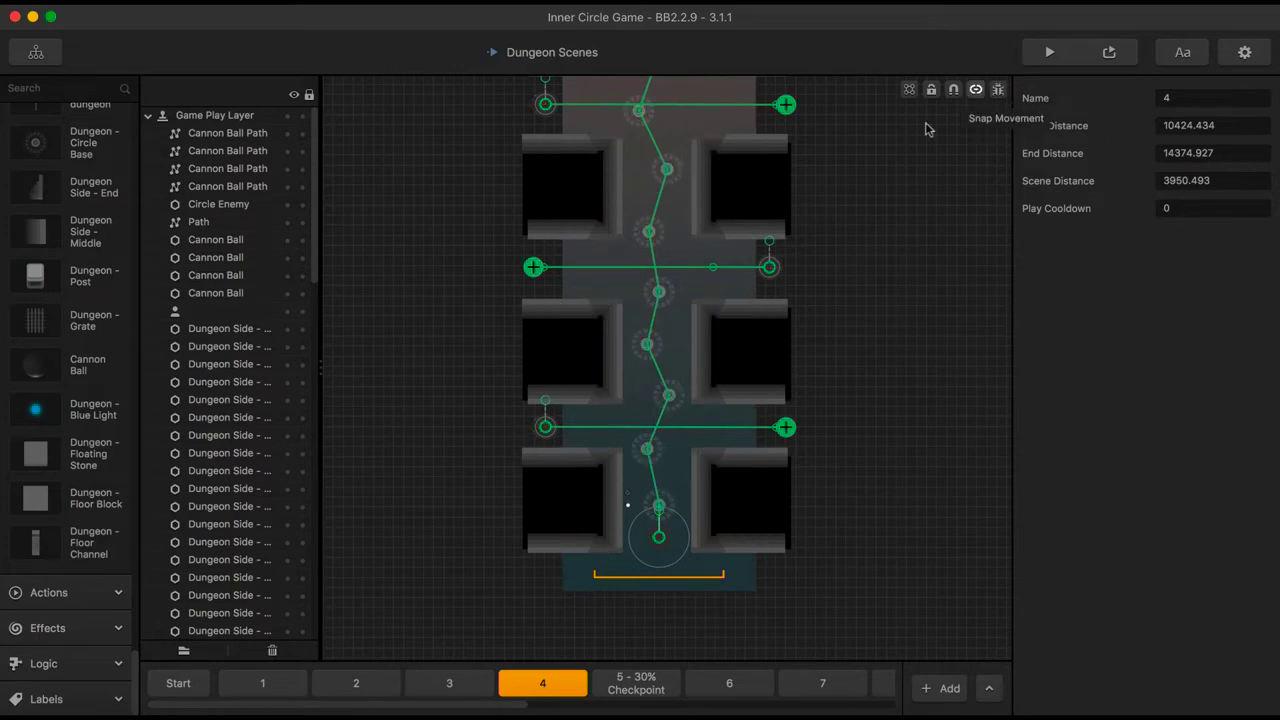
In the 5 - 30% Checkpoint scene, connect the left Black Block to the two wall ends above it and the two below it
left_click(646, 688)
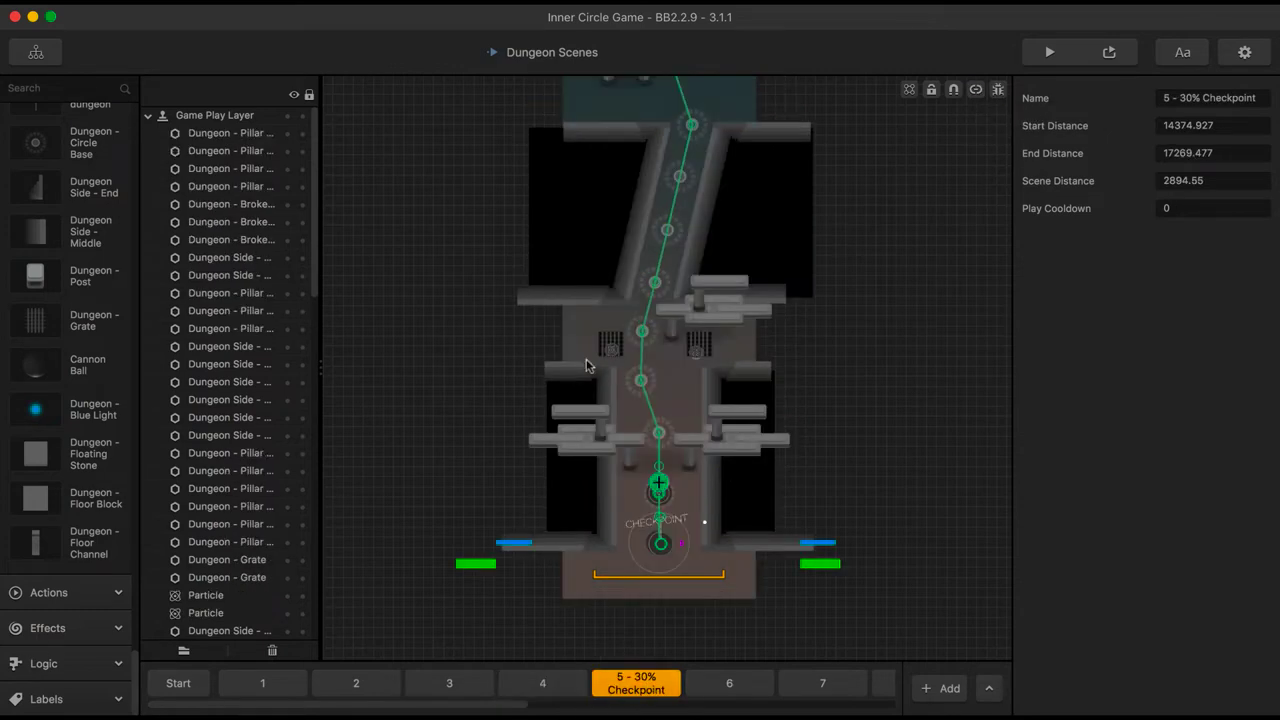
left_click(975, 90)
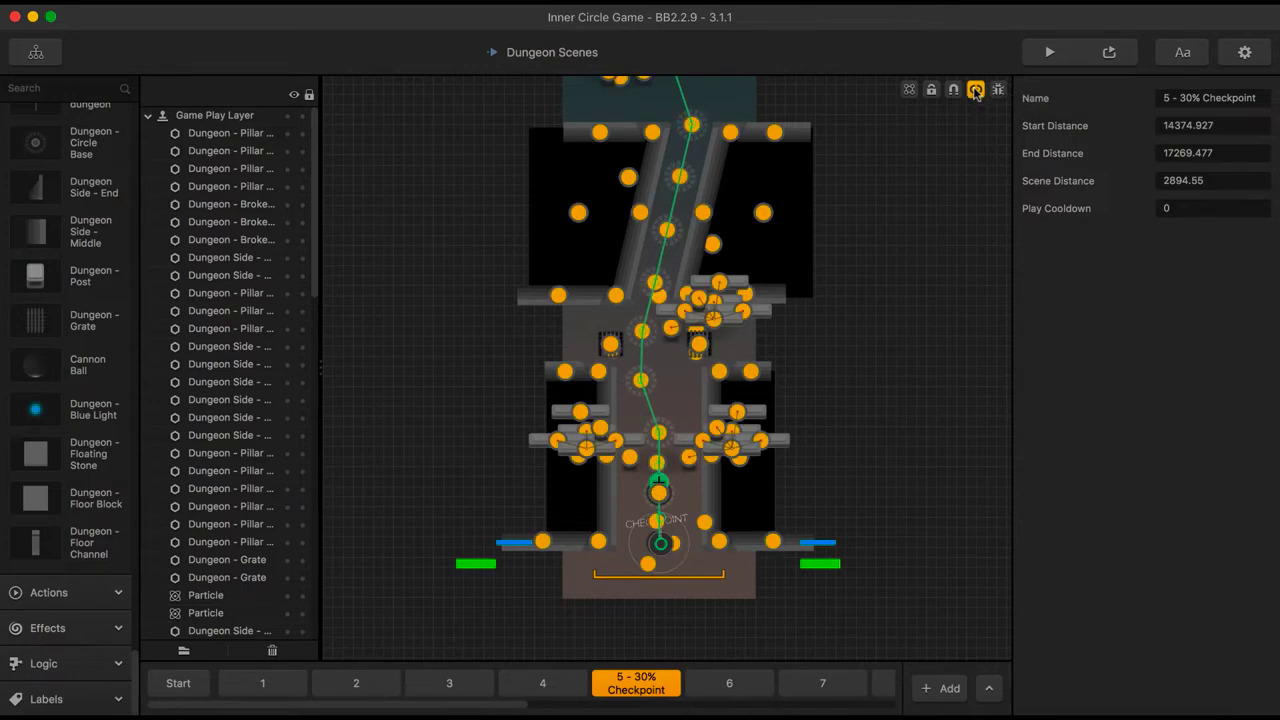
scroll(607, 382, "up", 5)
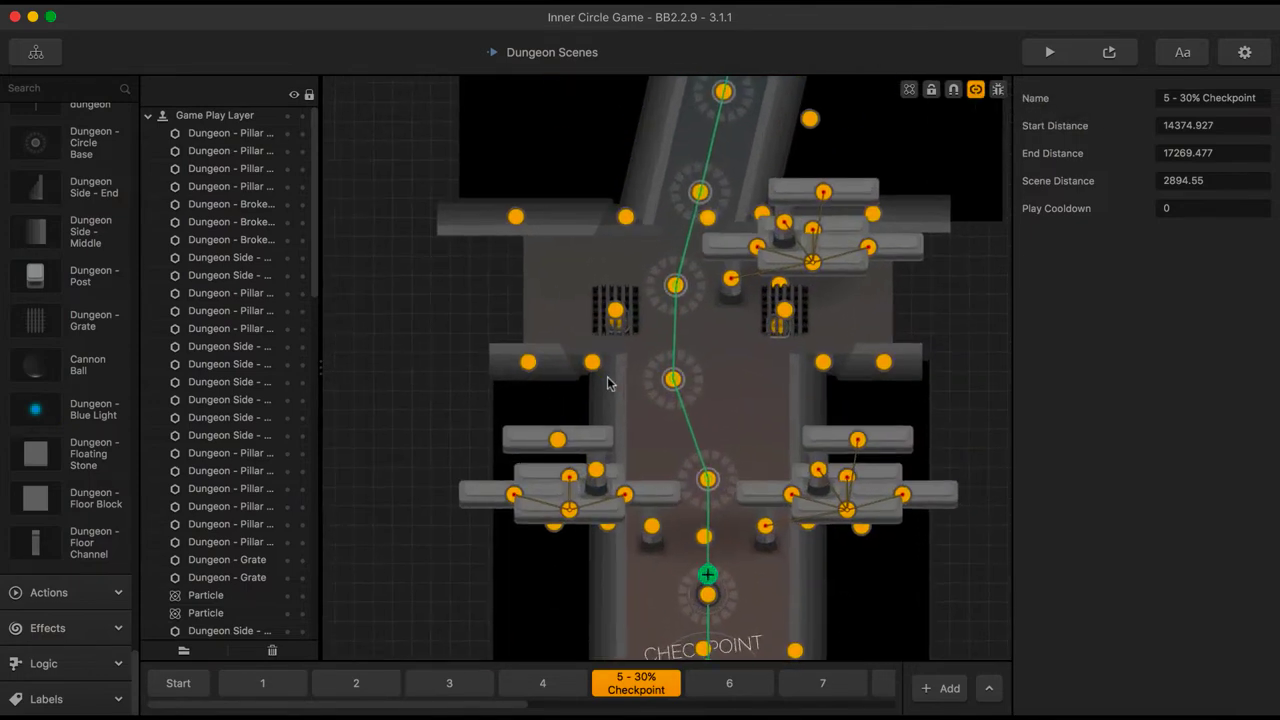
left_click_drag(609, 416, 628, 175)
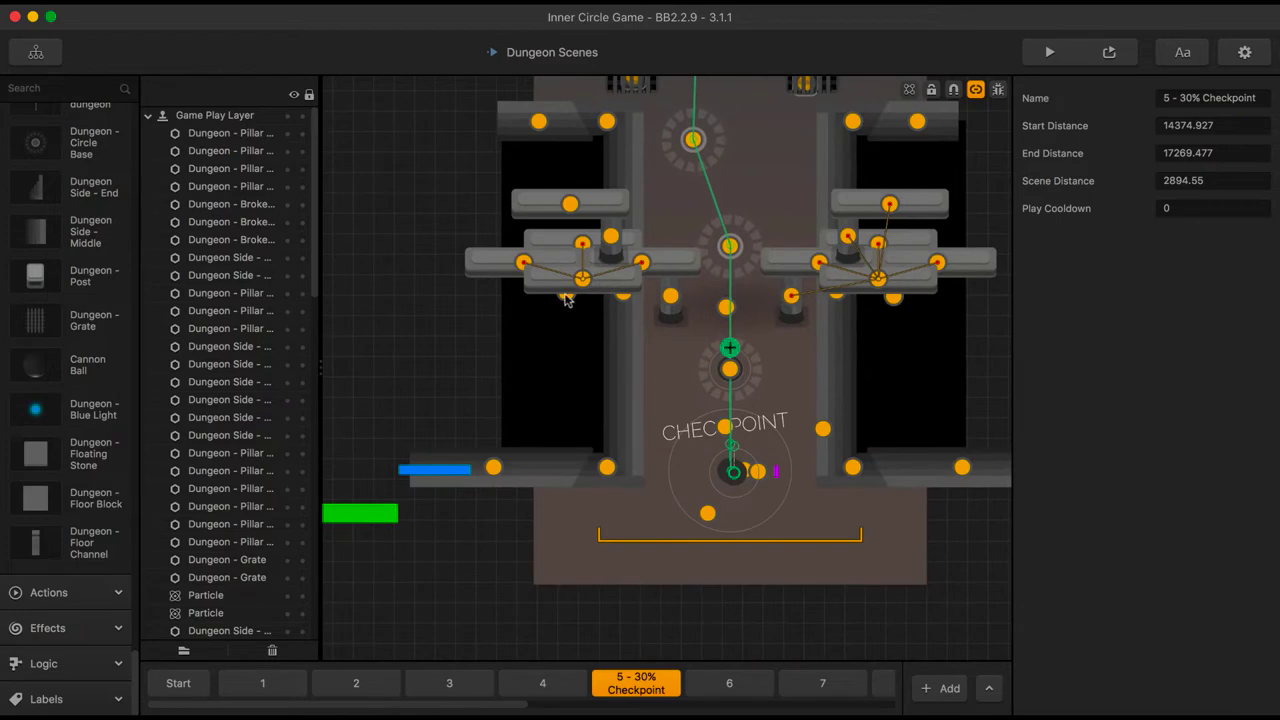
left_click_drag(566, 298, 539, 130)
left_click_drag(566, 298, 608, 122)
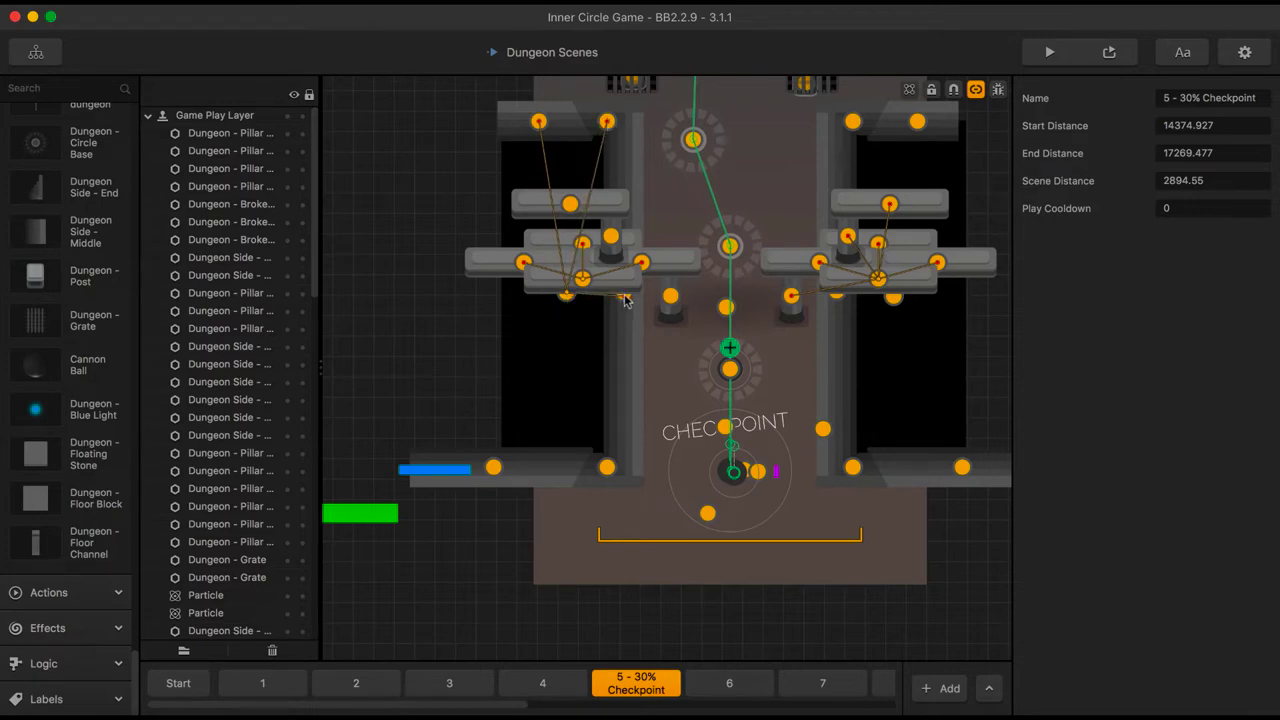
left_click_drag(567, 300, 609, 477)
left_click_drag(566, 298, 495, 470)
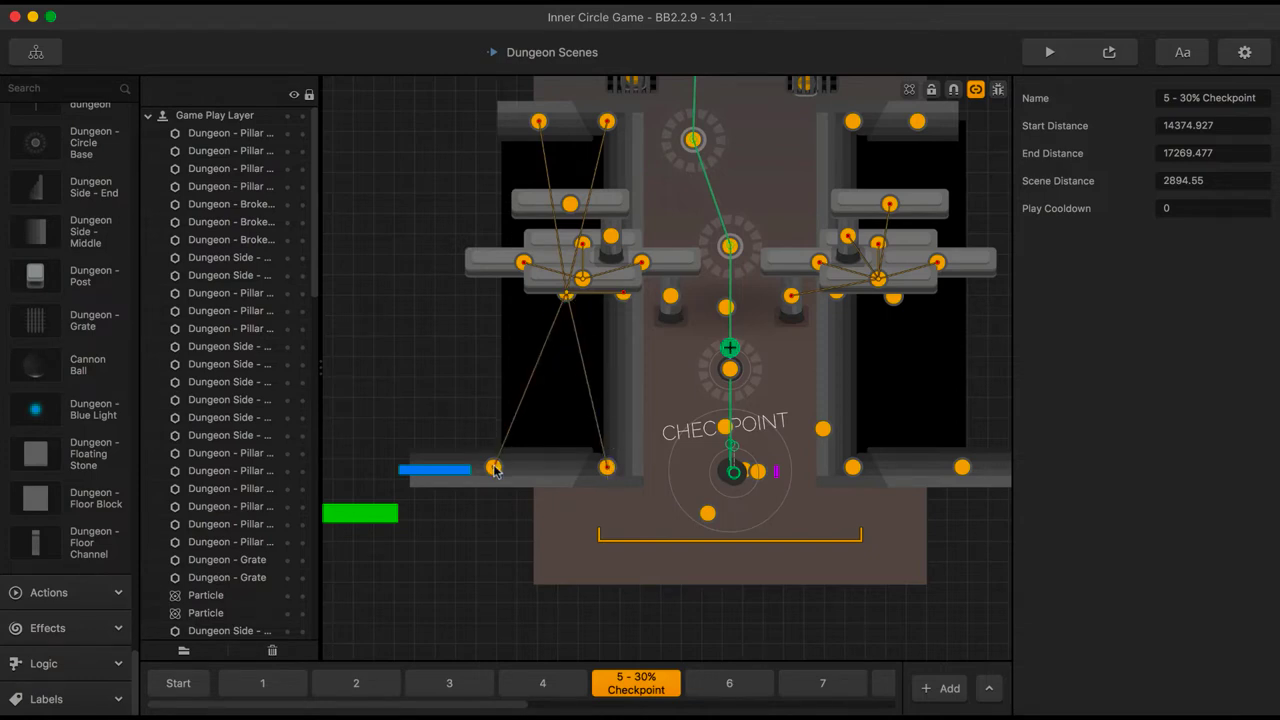
Leave connection mode and copy the left Black Block with its connected walls from the checkpoint scene into scene 8
left_click(976, 89)
left_click(562, 344)
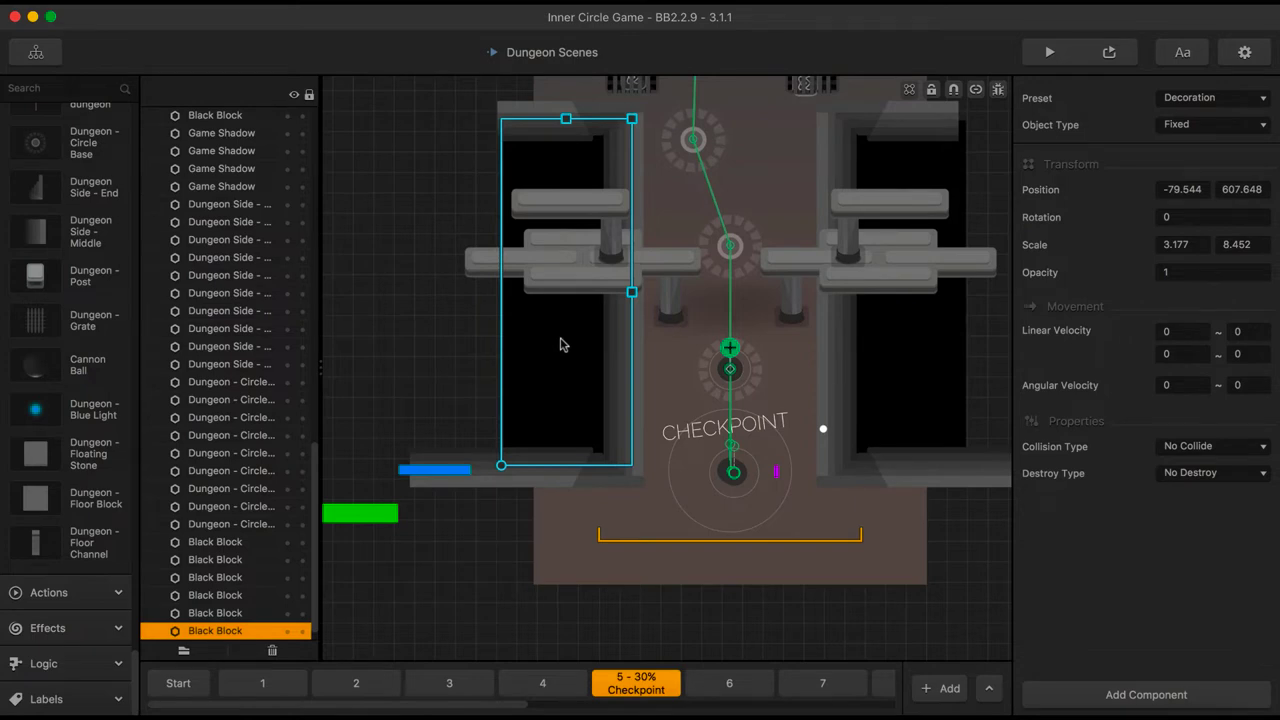
left_click(728, 682)
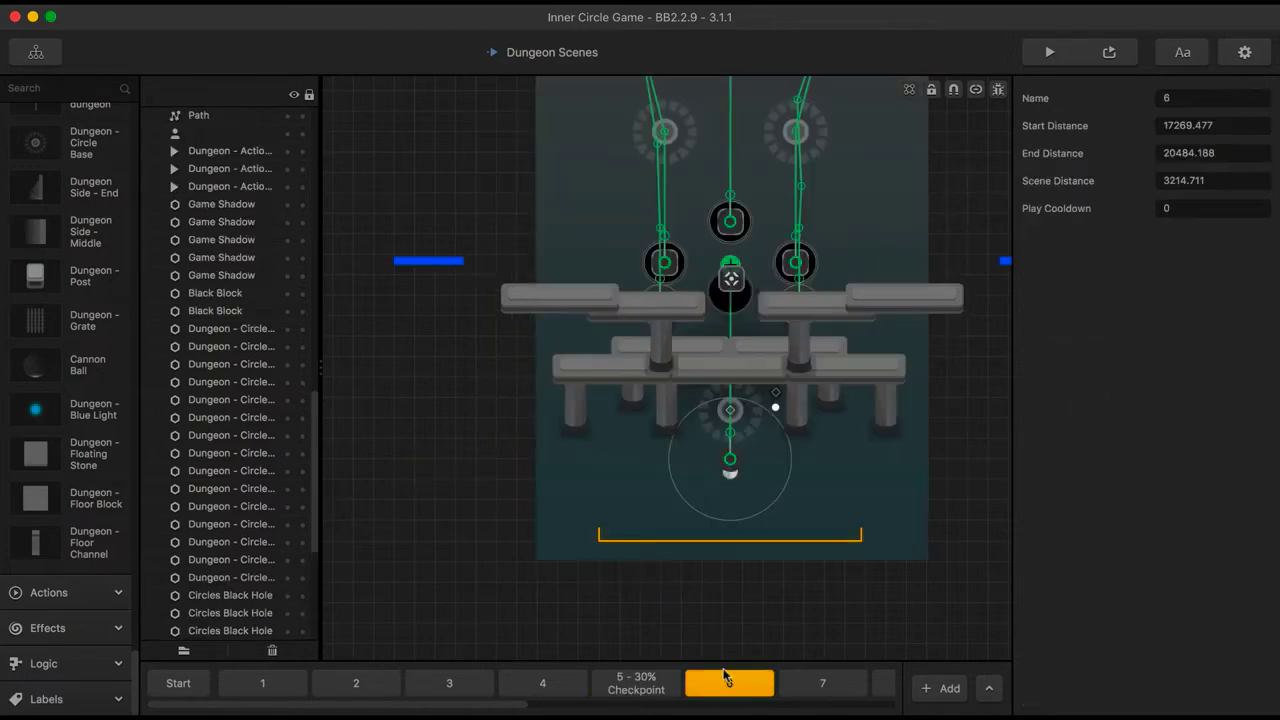
left_click(803, 684)
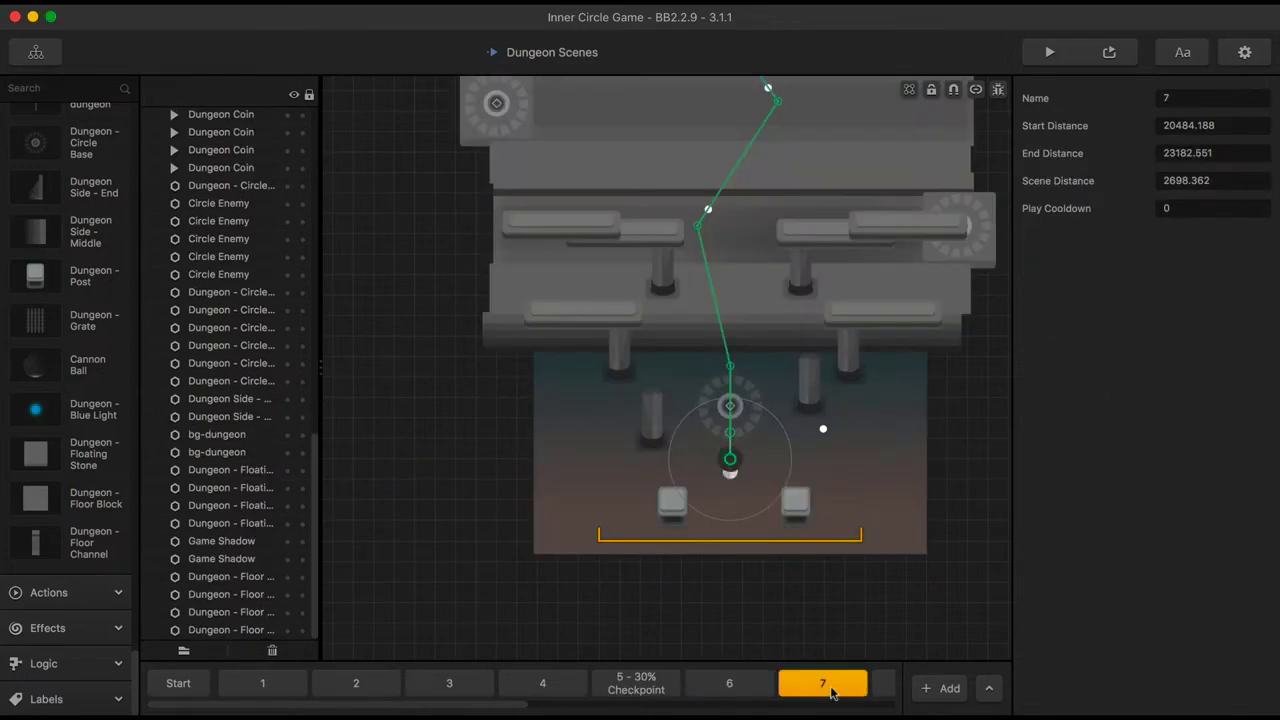
scroll(830, 690, "right", 3)
left_click(686, 688)
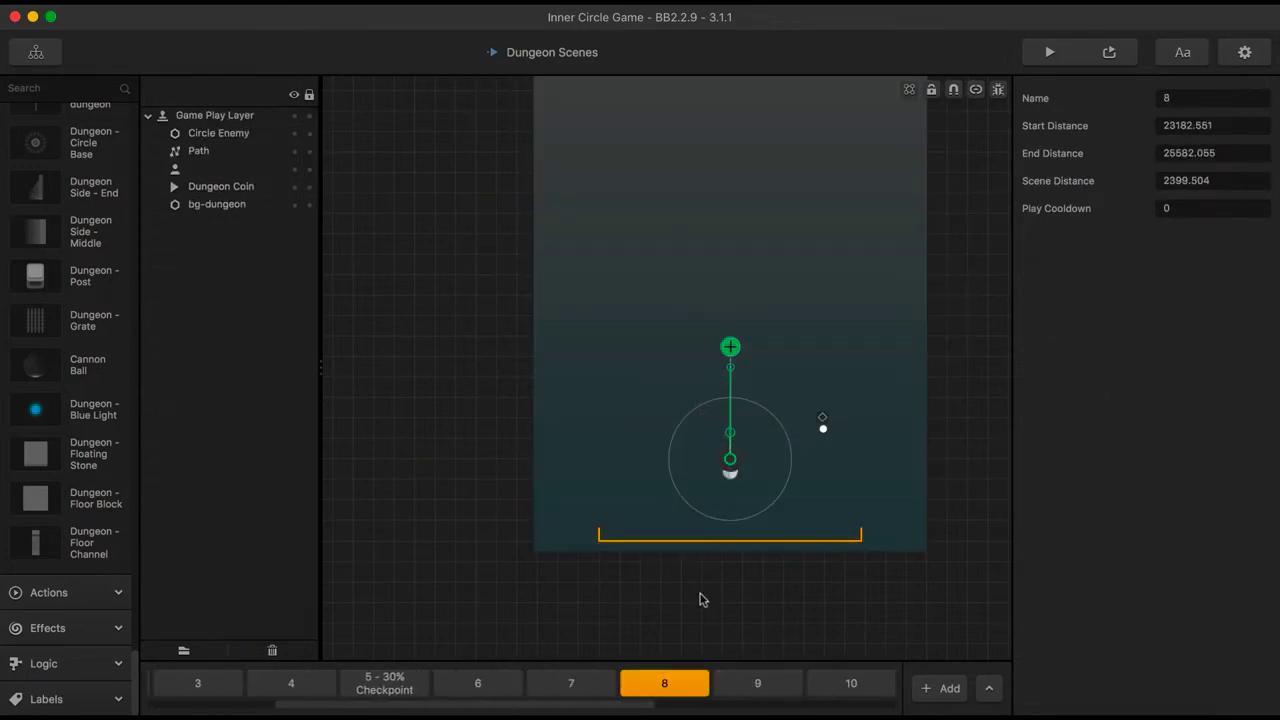
scroll(709, 558, "down", 3)
key("ctrl+v")
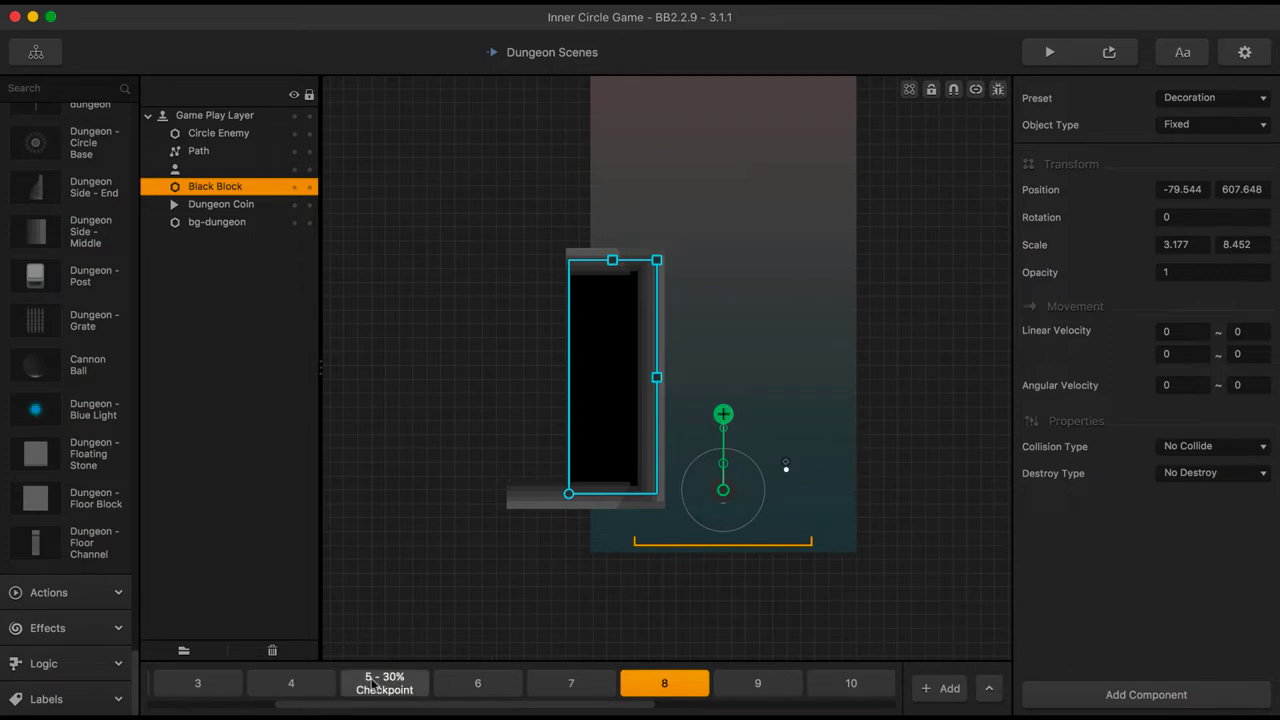
Return to the 5 - 30% Checkpoint scene and connect the right Black Block beside the checkpoint to the two wall ends above it
left_click(298, 687)
left_click(195, 685)
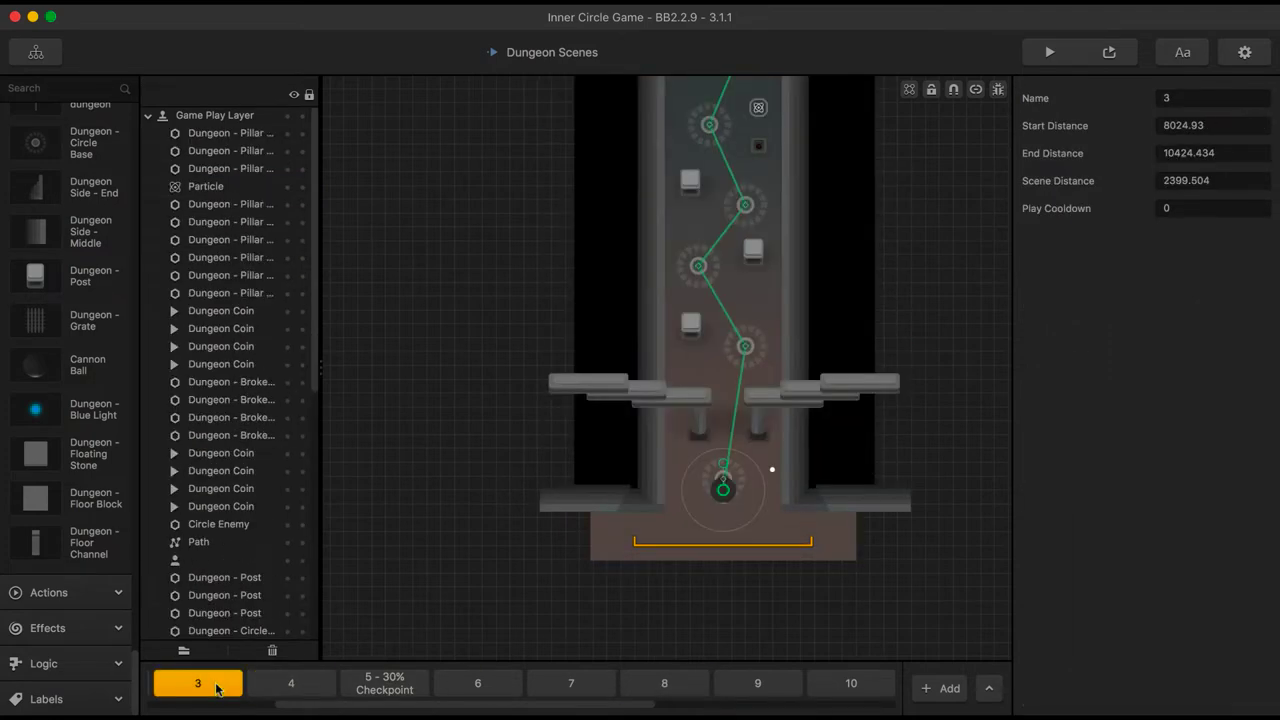
left_click(388, 681)
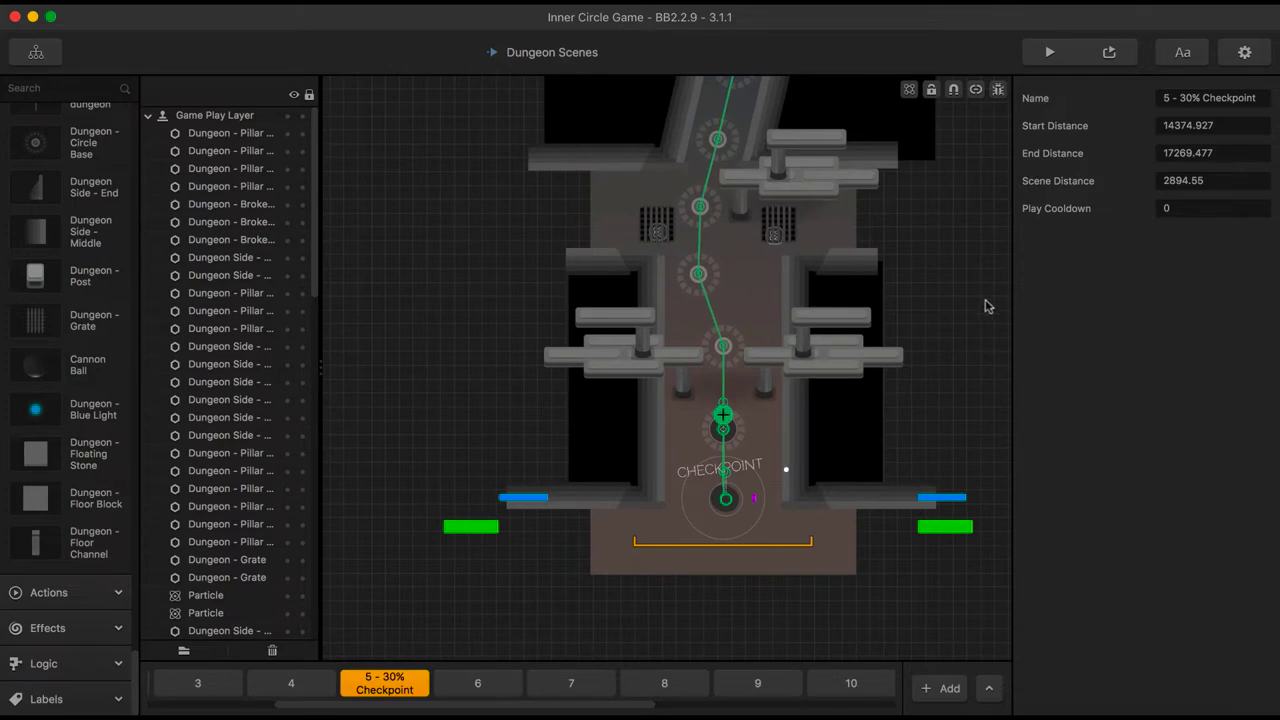
left_click(975, 90)
scroll(895, 242, "up", 3)
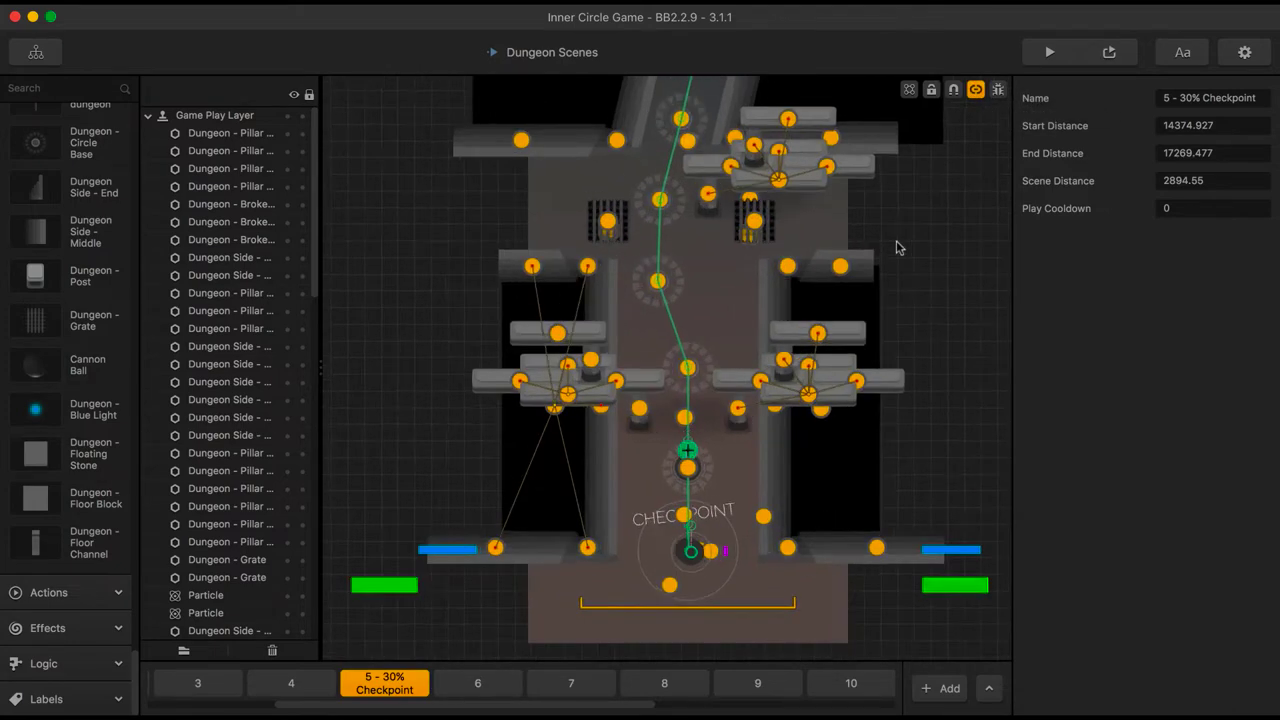
left_click_drag(786, 485, 814, 279)
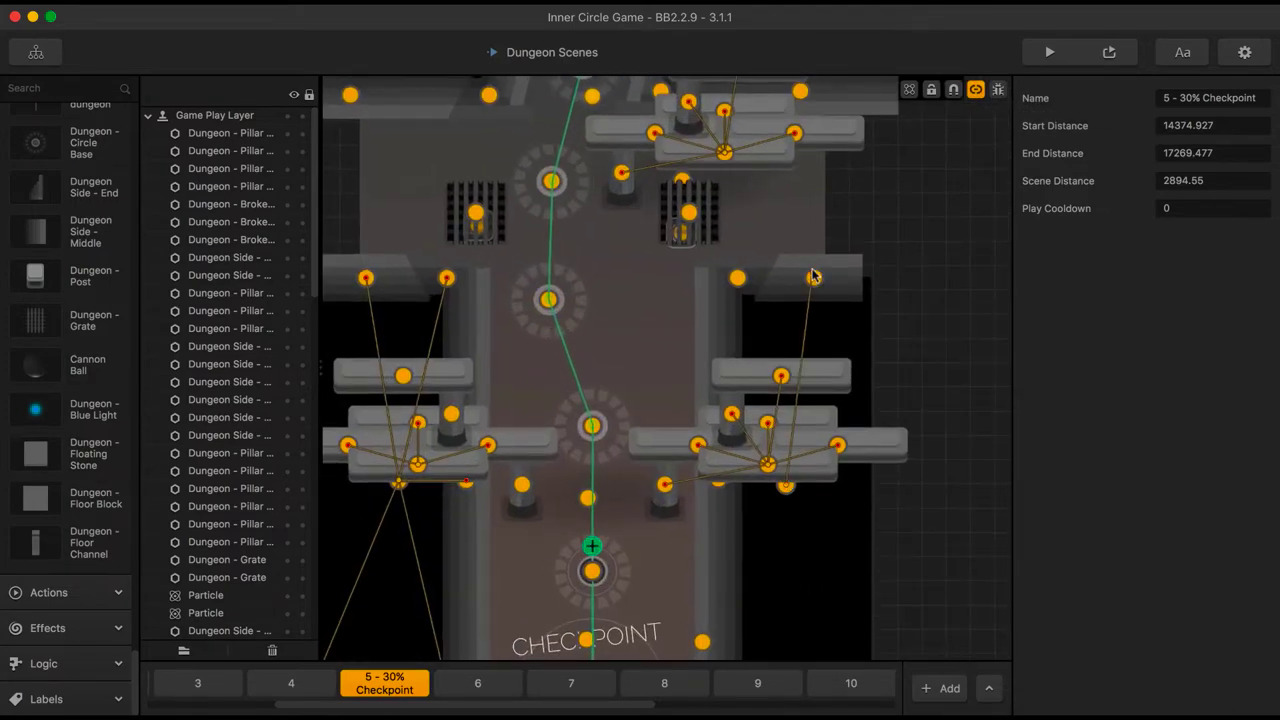
left_click_drag(767, 392, 737, 278)
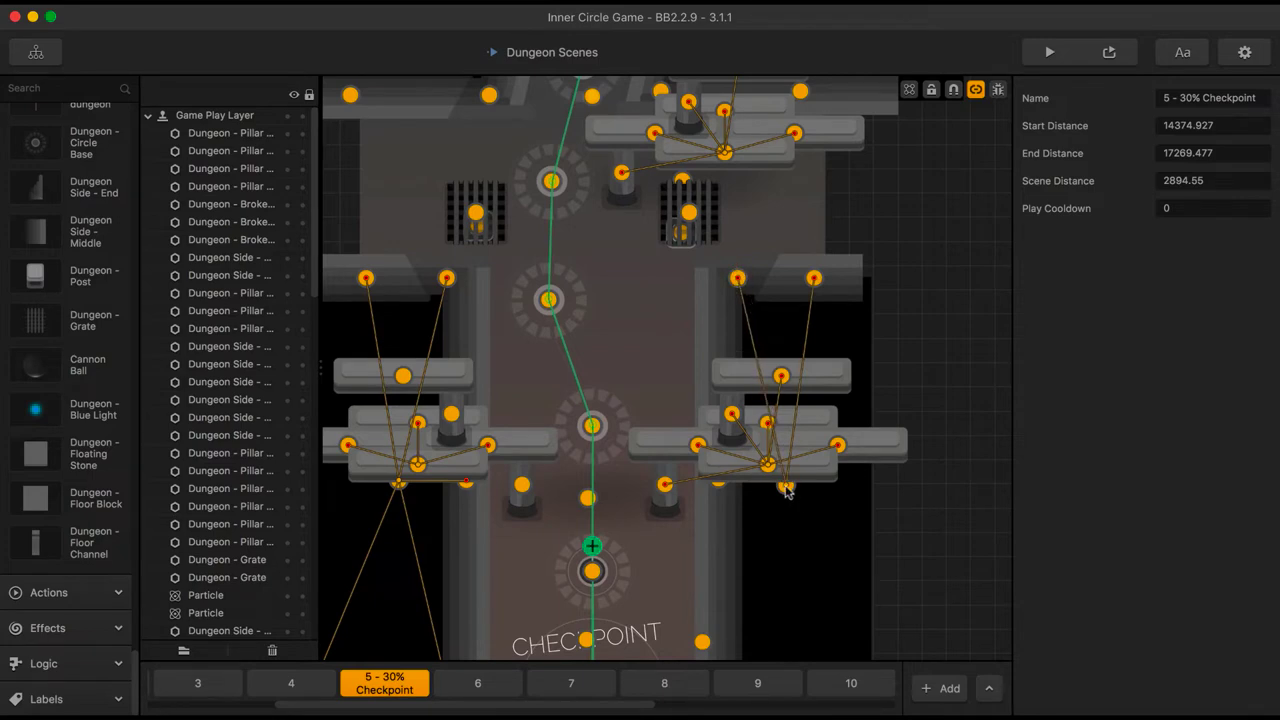
Connect the same right Black Block to the two wall ends below it and leave connection mode
scroll(788, 490, "down", 1)
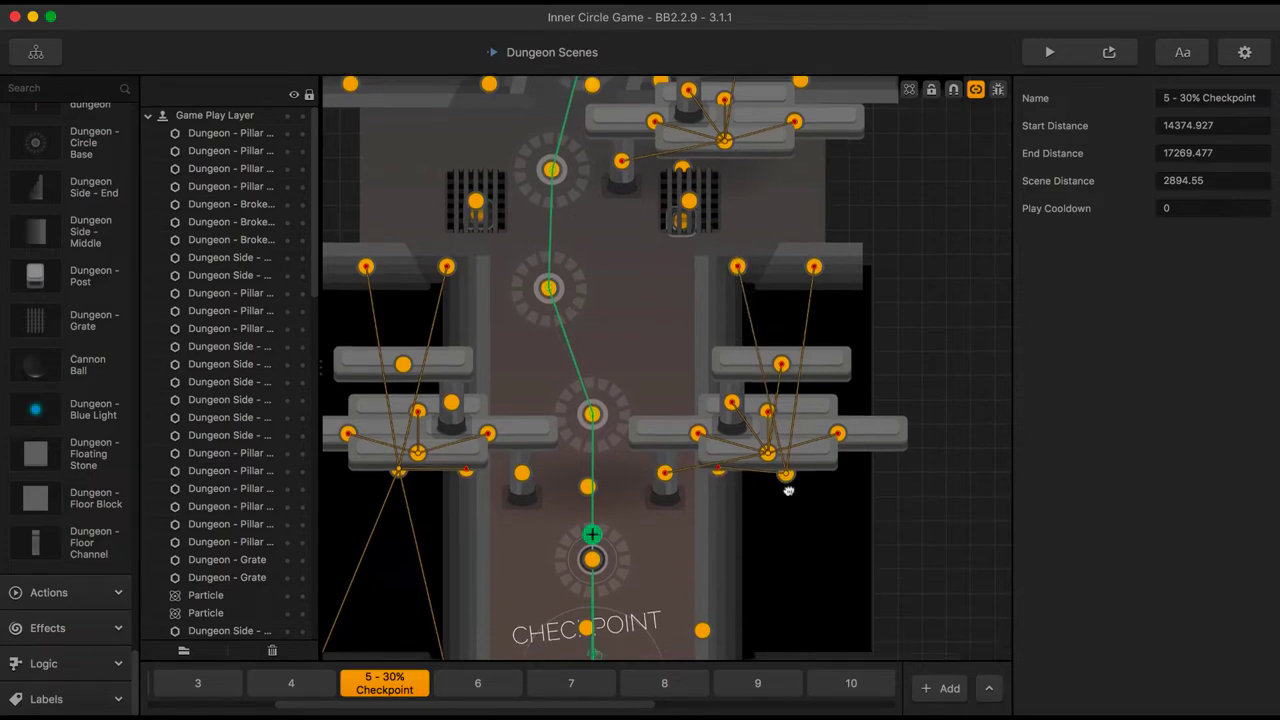
scroll(788, 490, "down", 3)
left_click_drag(784, 382, 735, 585)
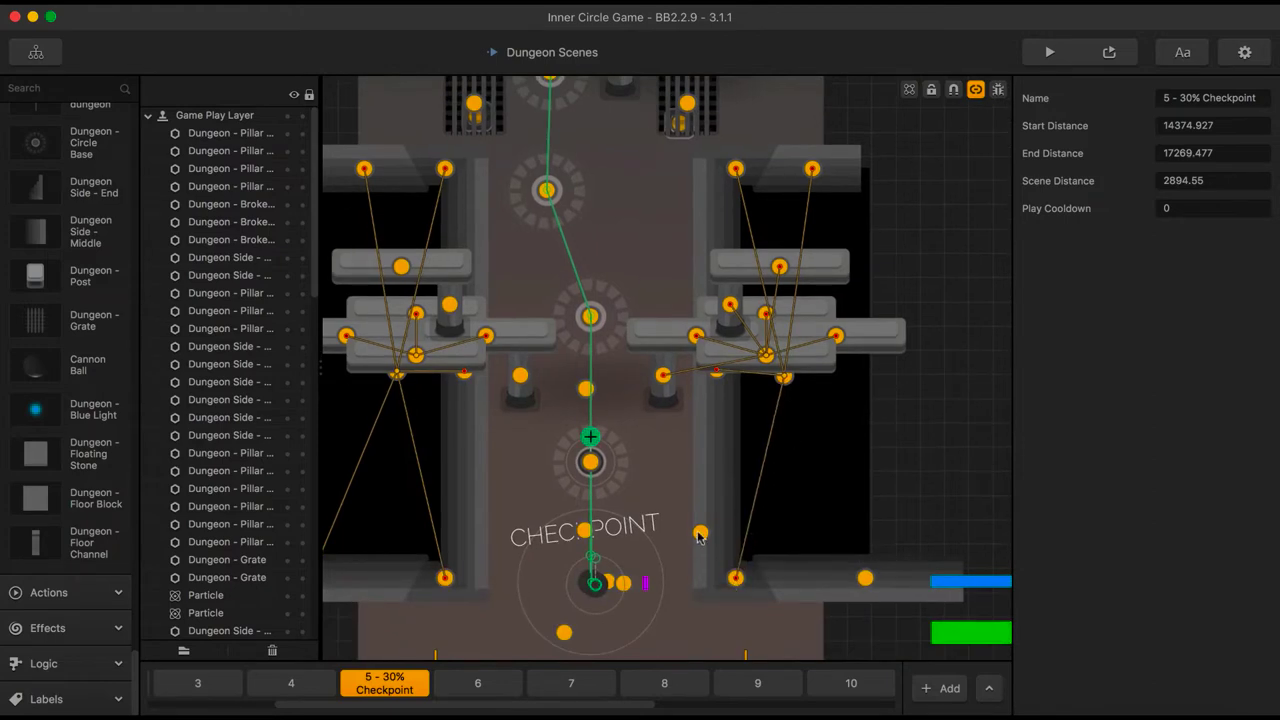
left_click_drag(784, 380, 868, 582)
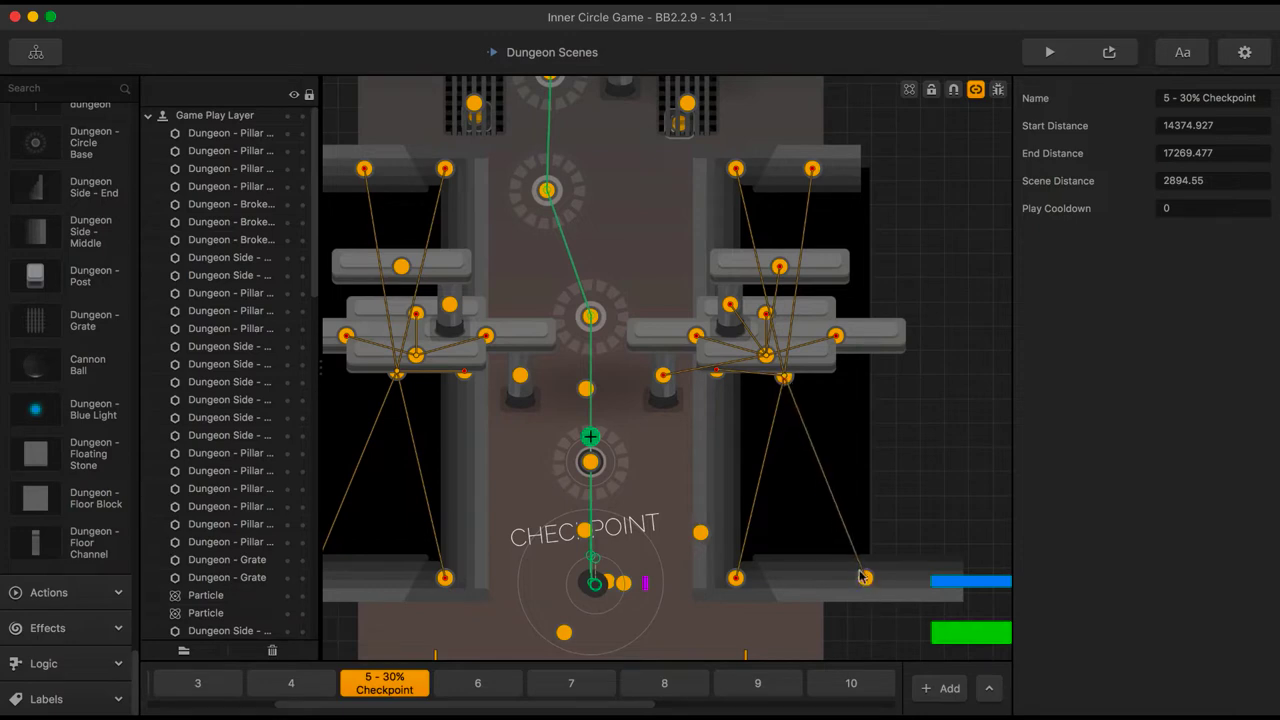
left_click(975, 90)
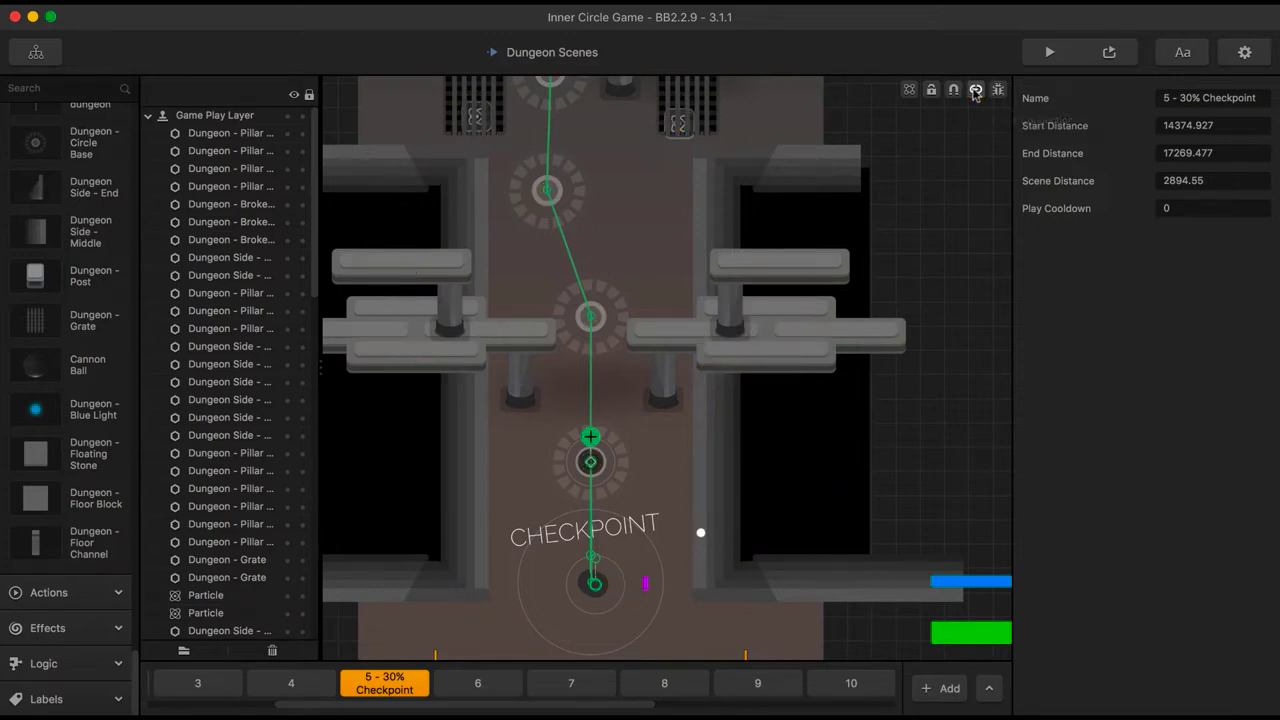
Copy the right Black Block with its connected walls from the checkpoint scene into scene 8
left_click(798, 430)
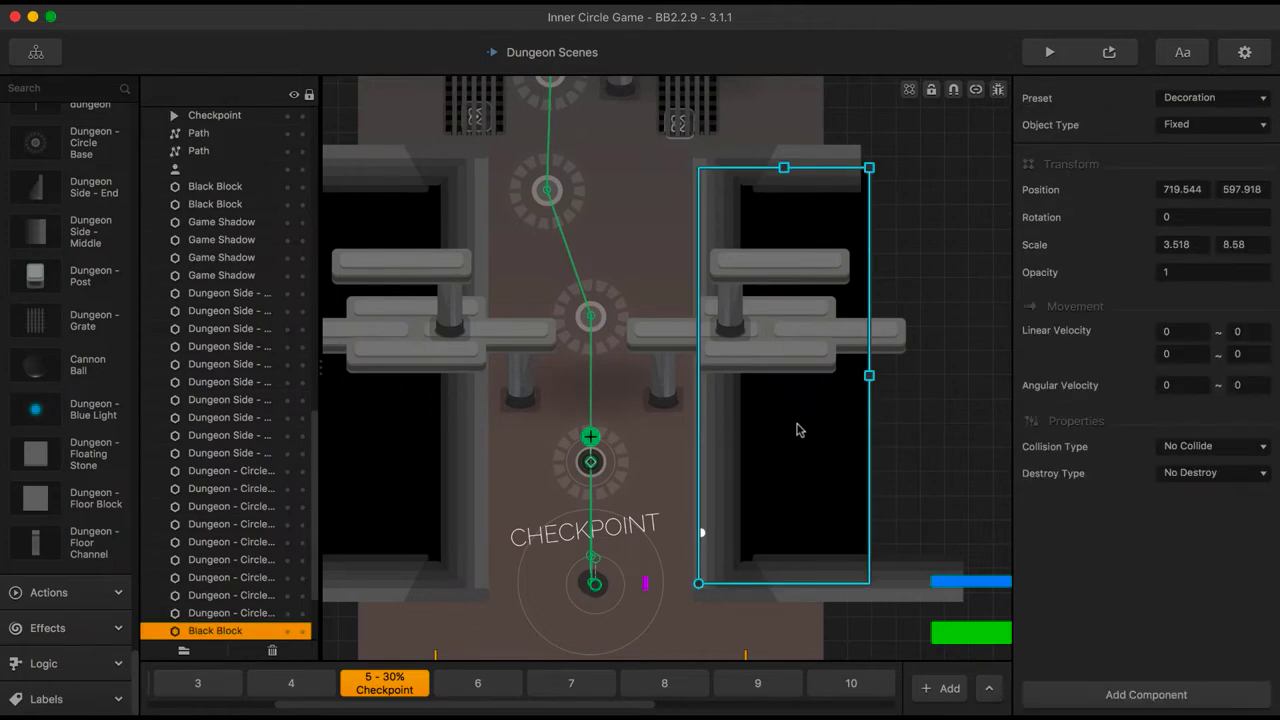
left_click(685, 690)
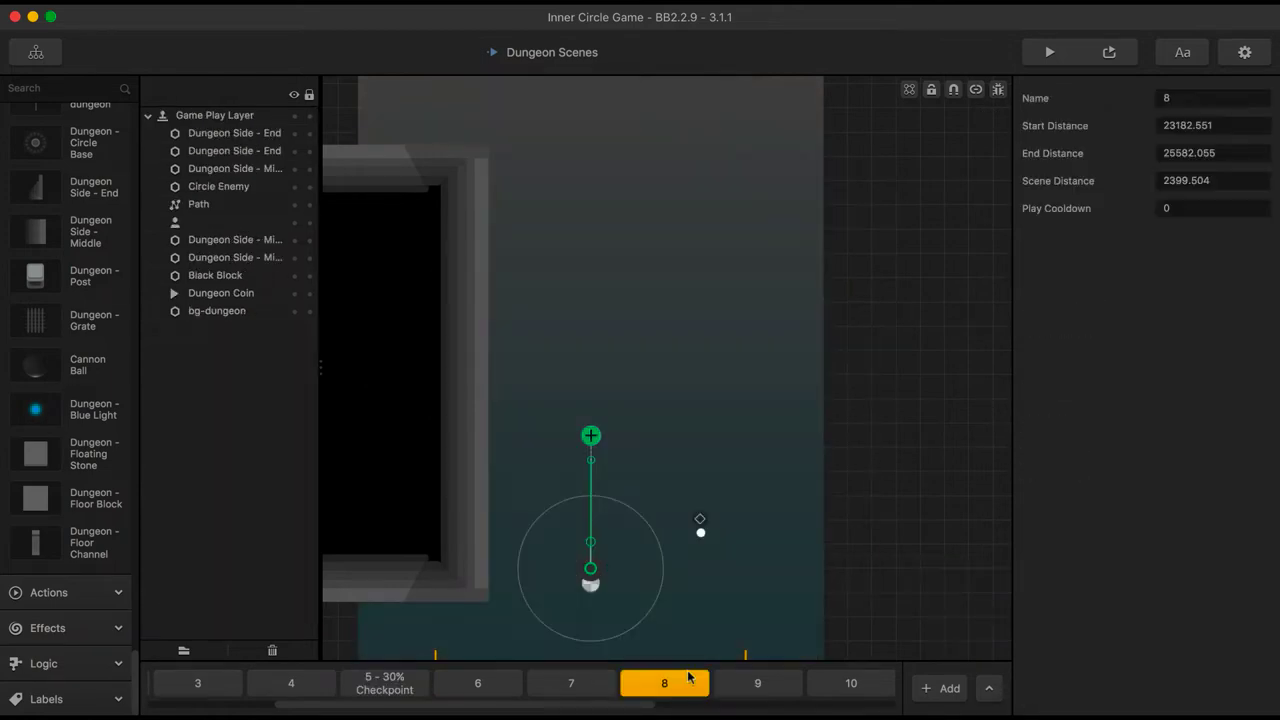
key("super+v")
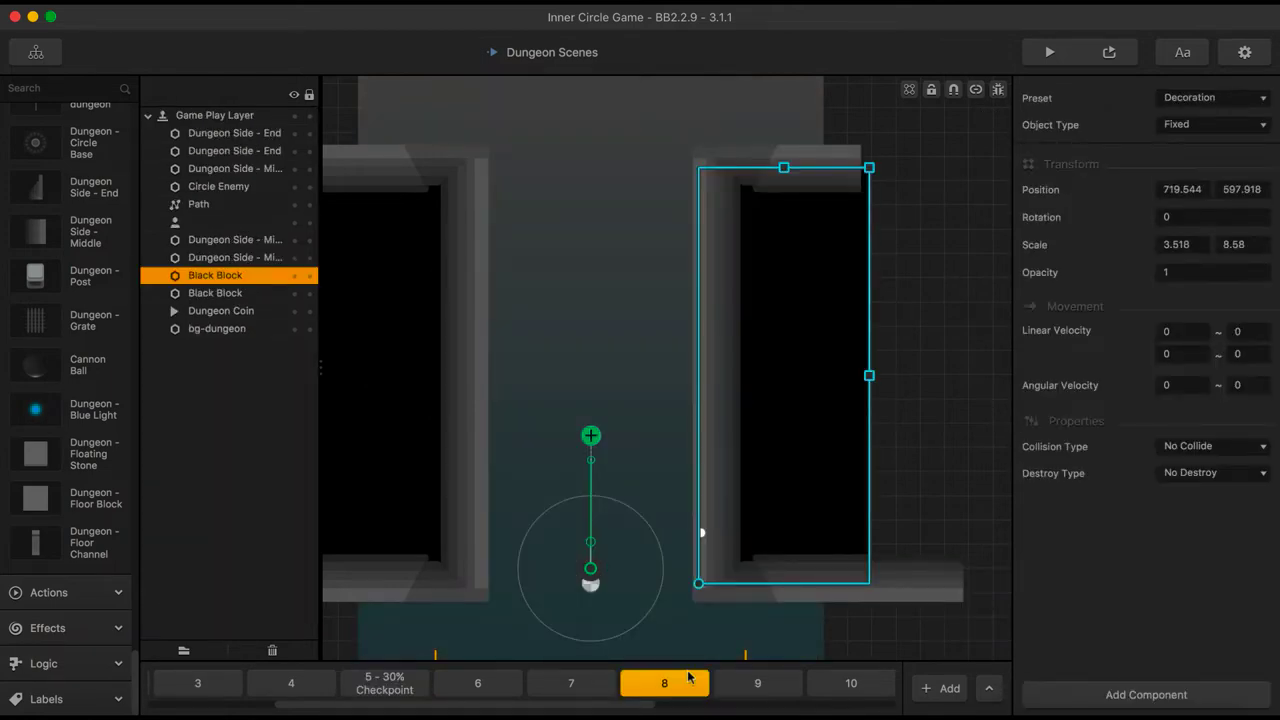
left_click(925, 355)
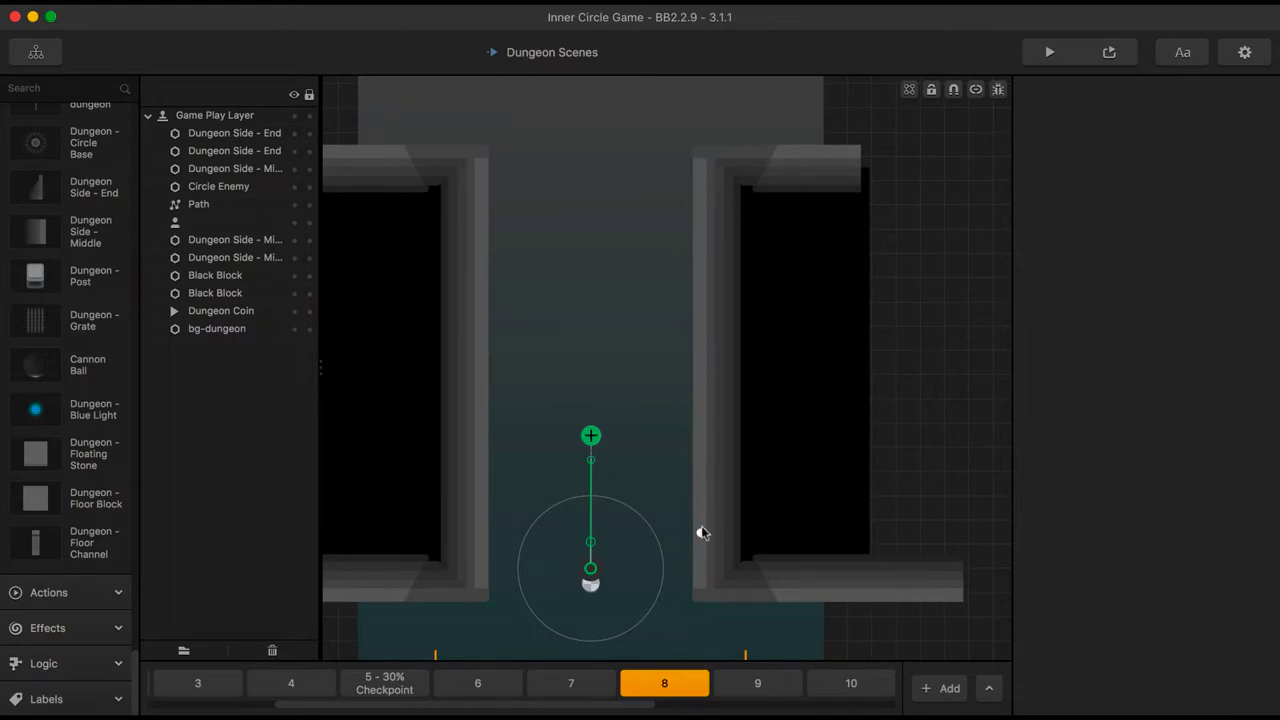
Select the Circle Enemy in scene 8 and nudge it left off the right wall to X position 507.129
right_click(700, 490)
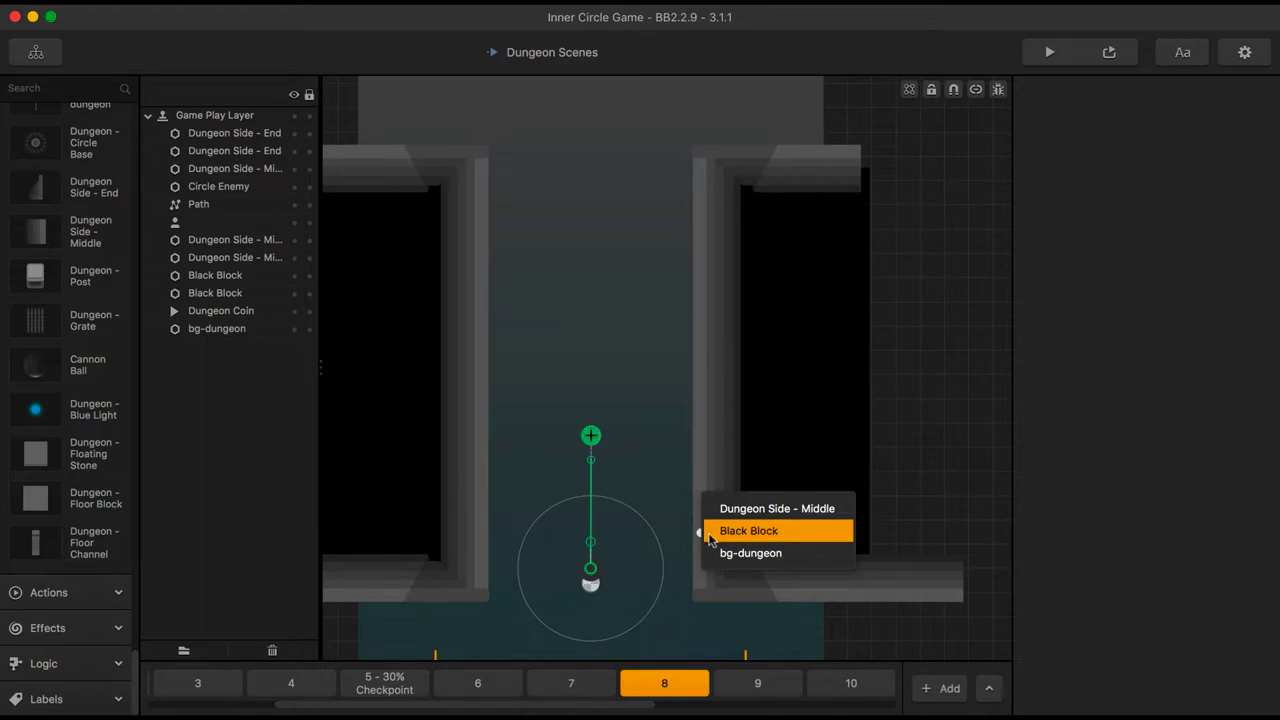
left_click(748, 531)
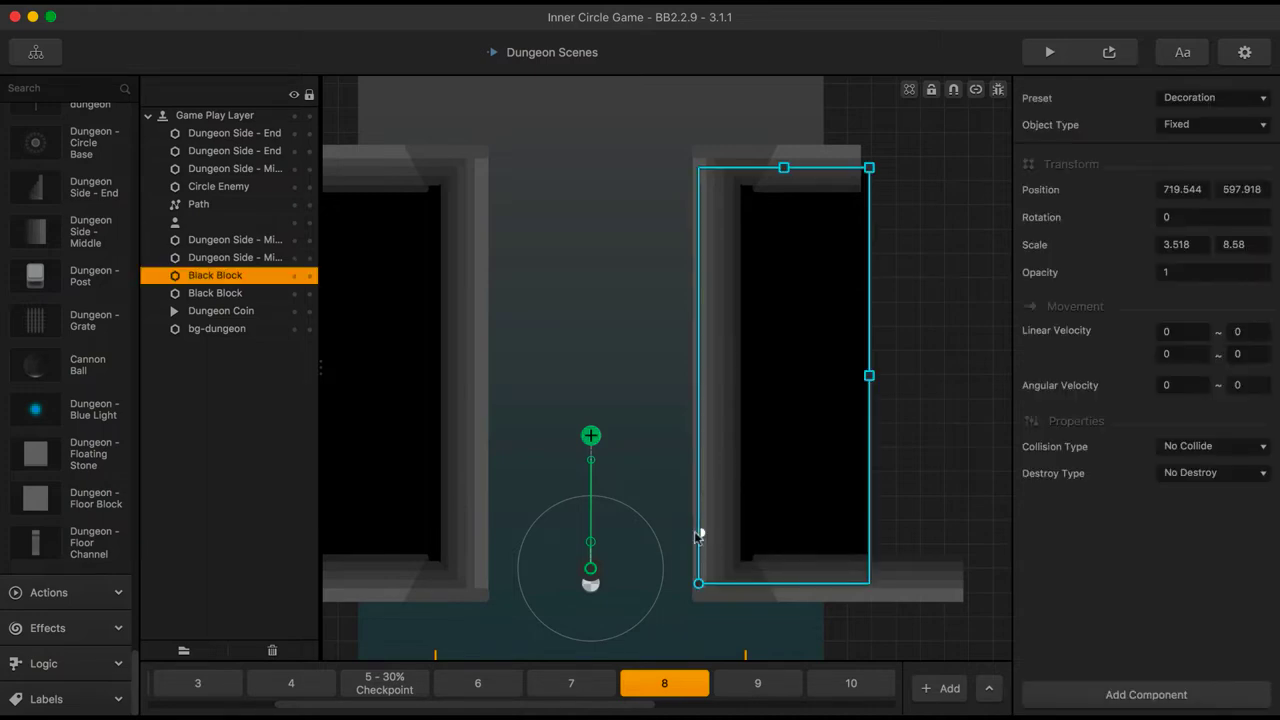
left_click(233, 187)
key("Left")
key("Left")
key("Left")
key("Left")
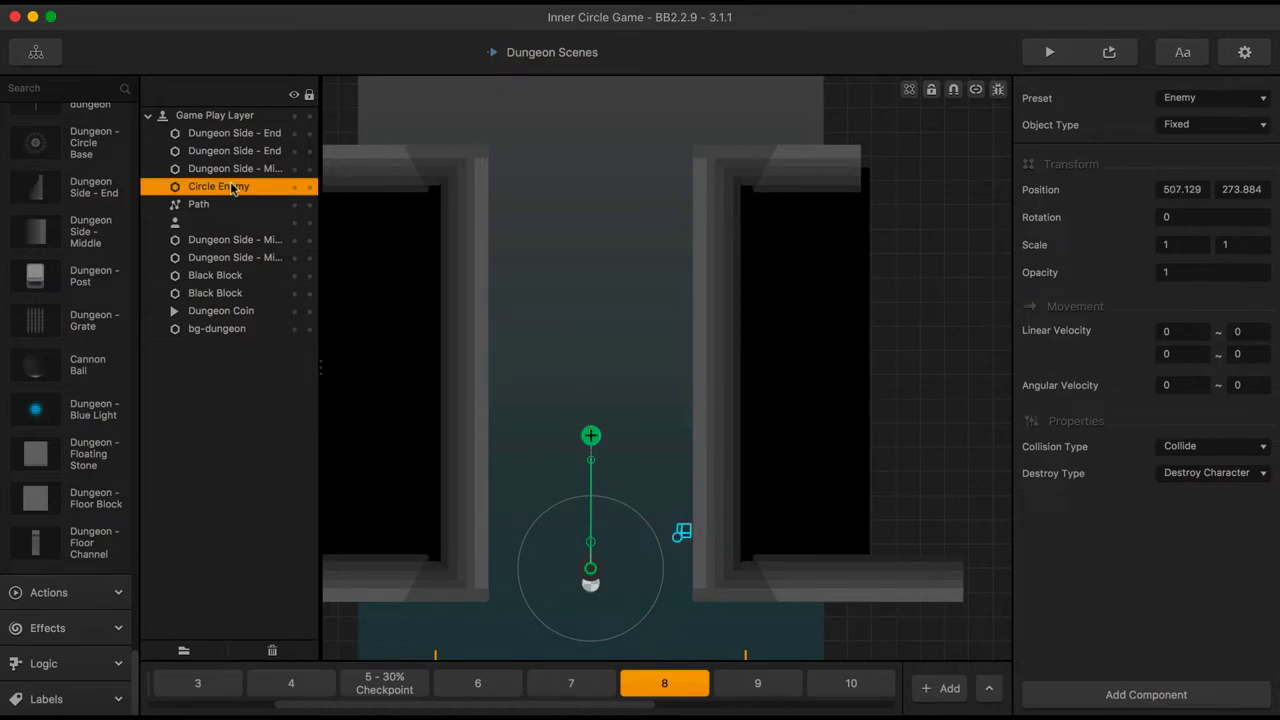
Nudge the Dungeon Coin in scene 8 left off the right wall to X position 500.344
left_click(221, 312)
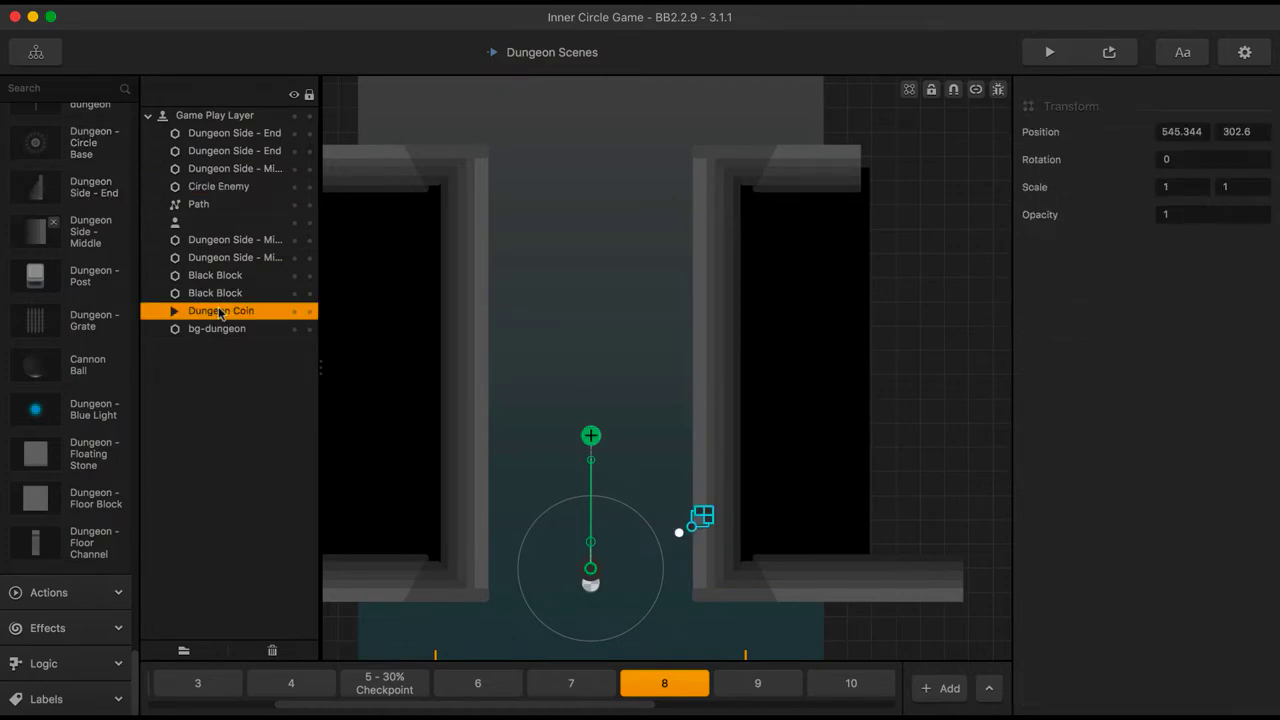
key("Left")
key("Left")
key("Left")
key("Left")
Duplicate the left Black Block with its connected walls in scene 8, move the copy to the scene's upper half, and check scene 7
scroll(930, 370, "down", 5)
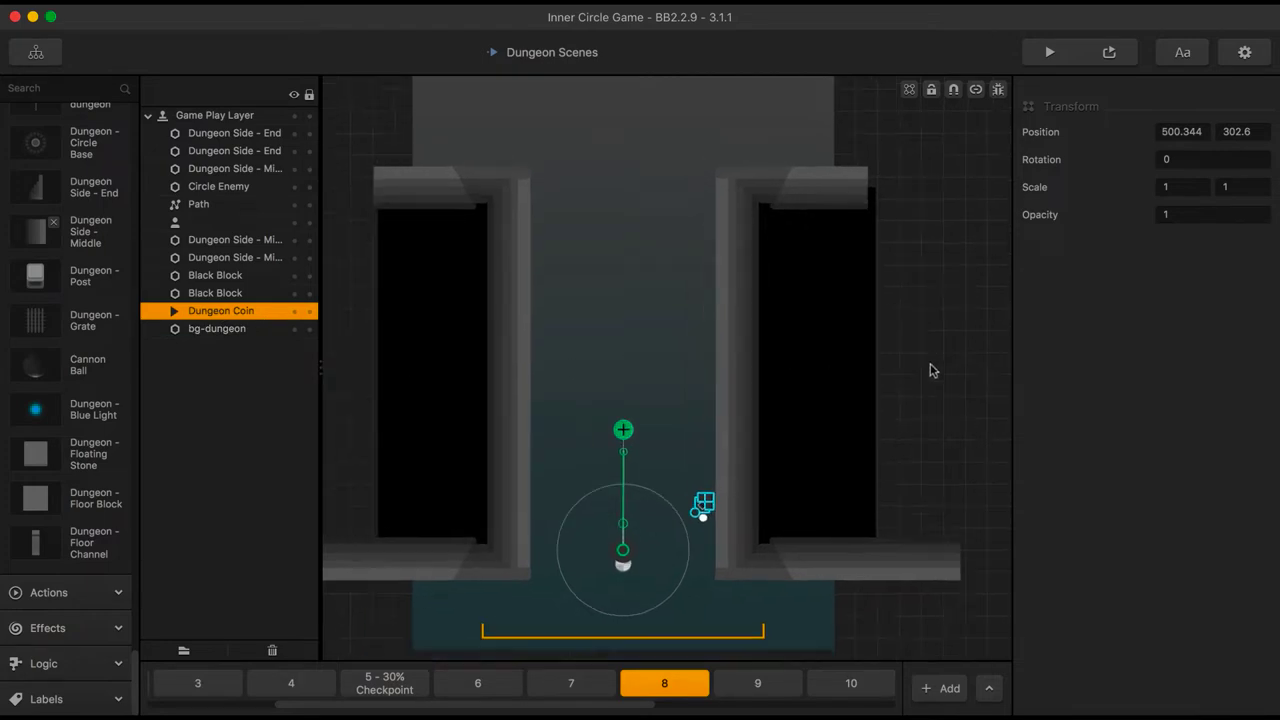
scroll(933, 345, "down", 3)
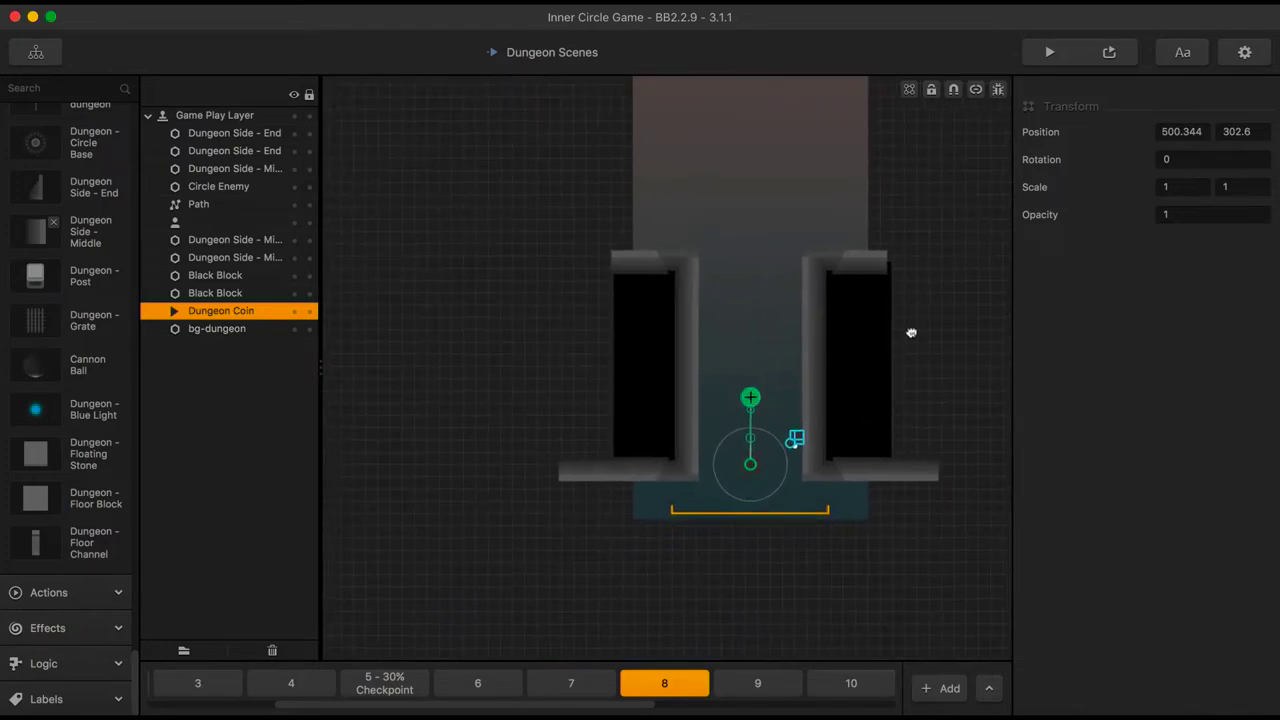
left_click_drag(909, 334, 860, 442)
scroll(860, 442, "down", 4)
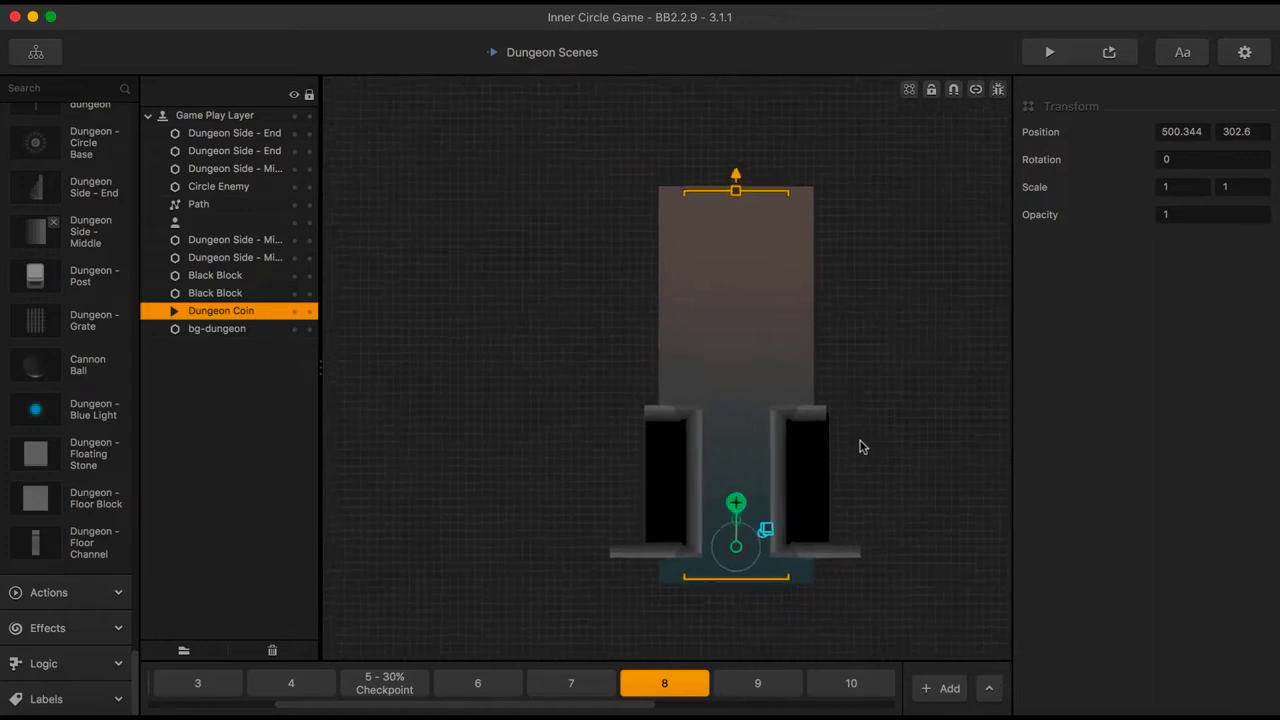
left_click(650, 486)
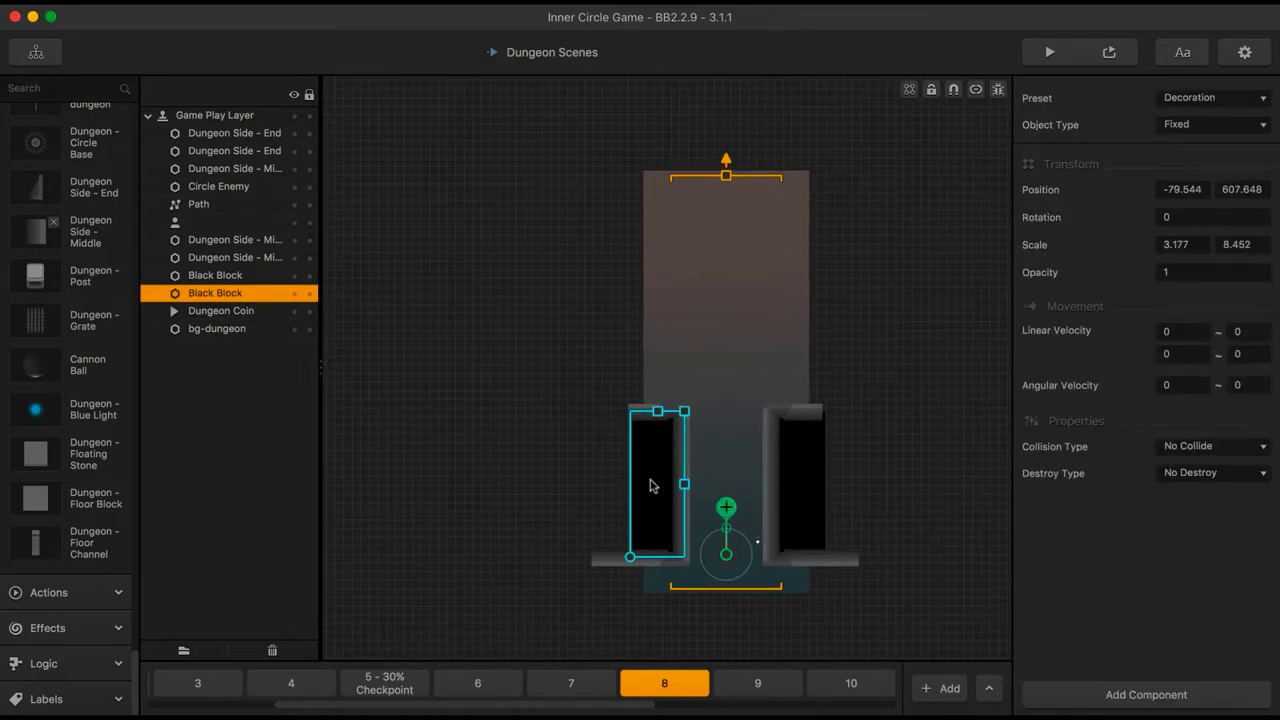
key("super+d")
left_click_drag(660, 386, 659, 322)
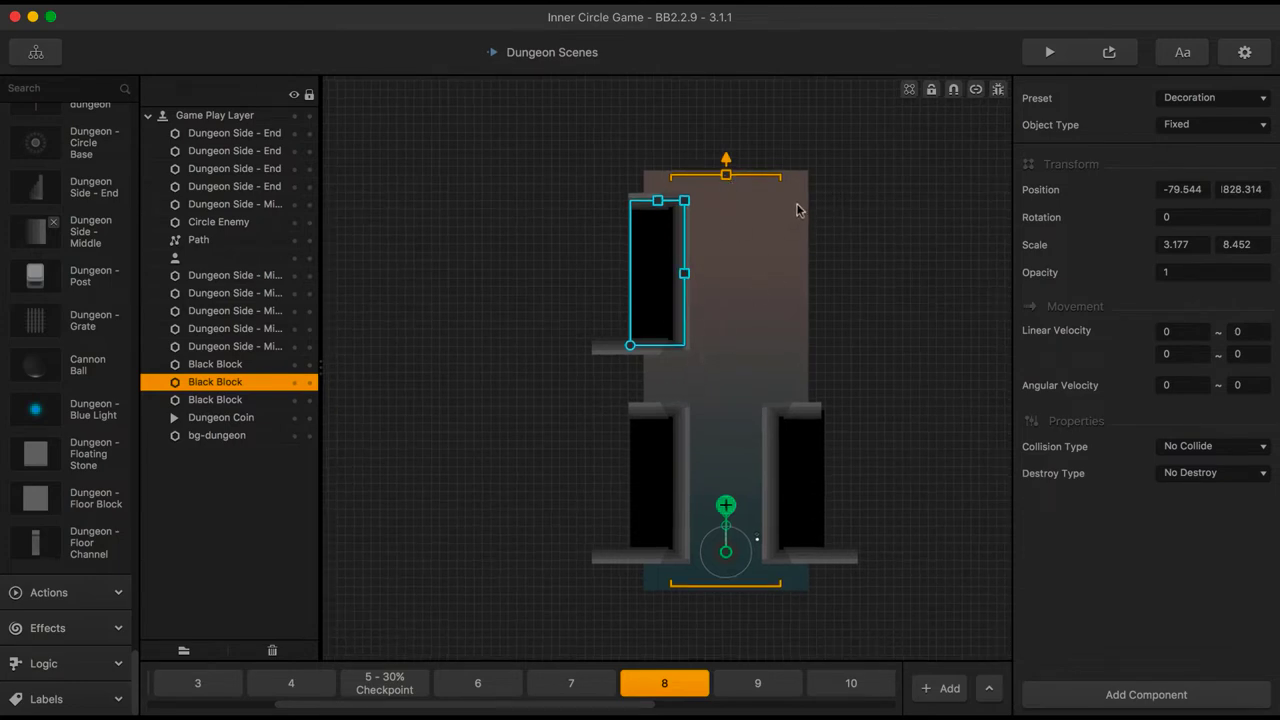
left_click(576, 682)
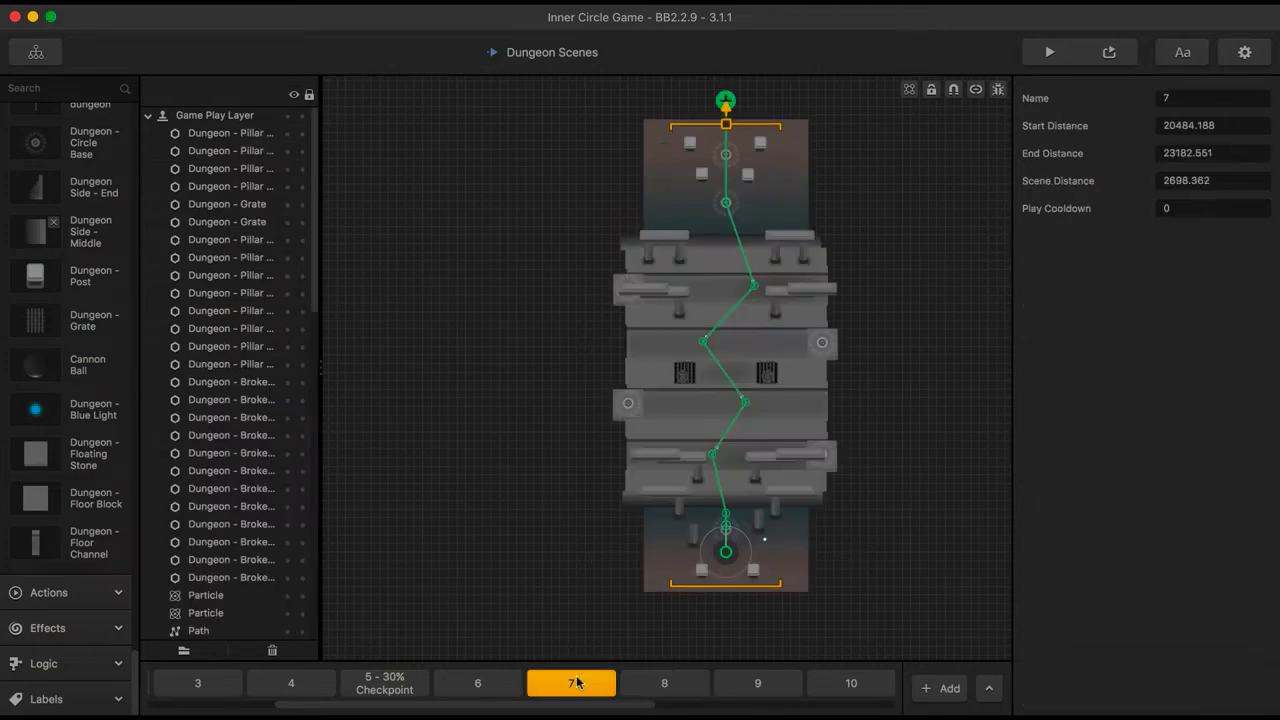
left_click(663, 680)
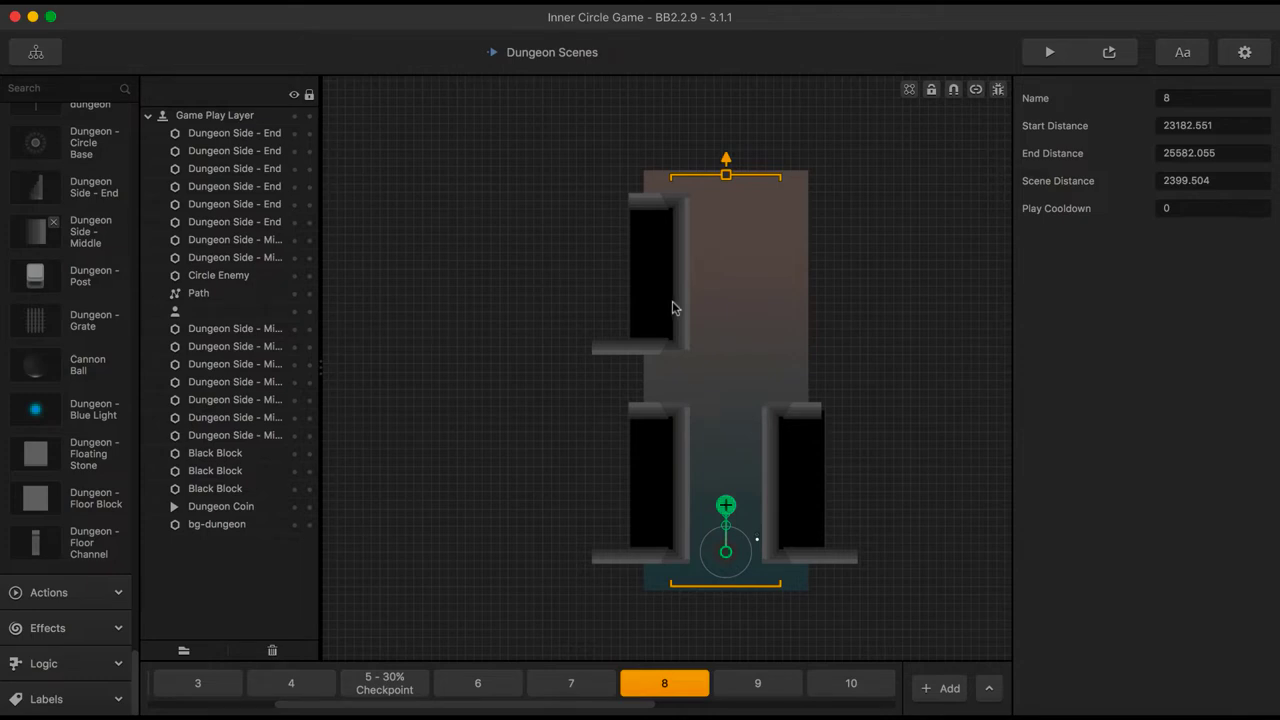
Undo the move and duplication of the left Black Block group in scene 8, keeping the original left block in place
key("super+z")
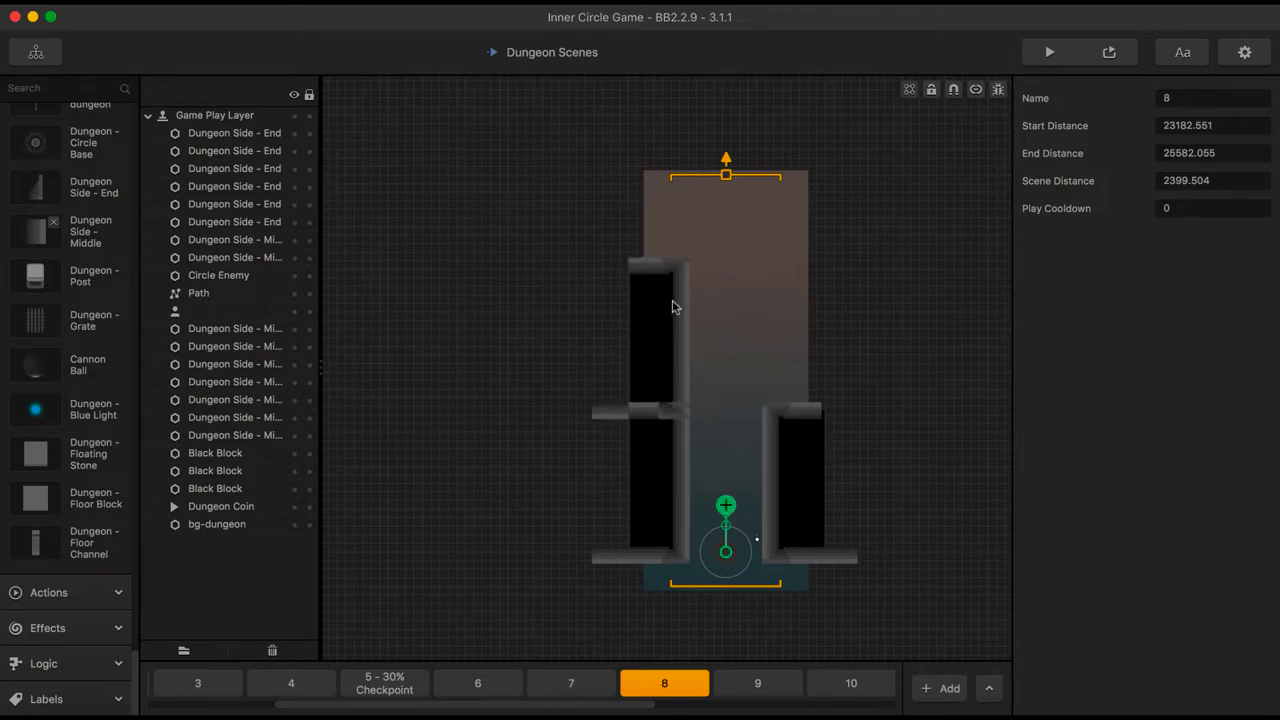
key("super+z")
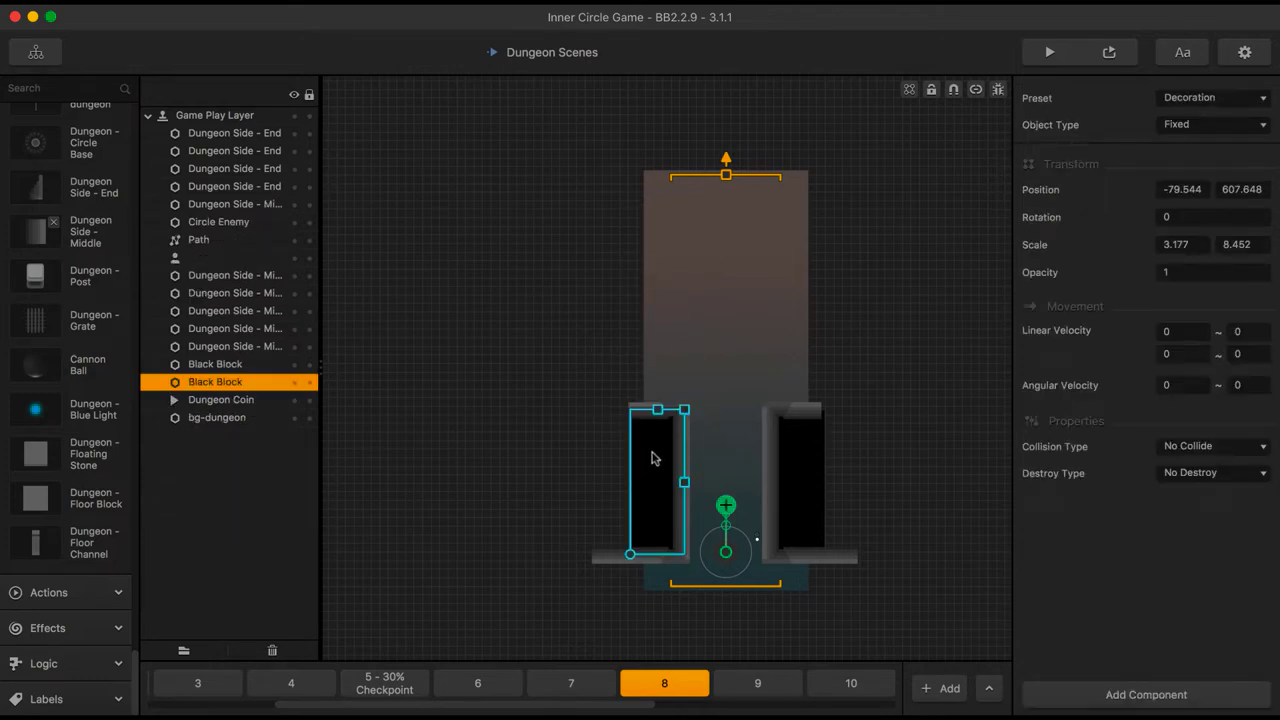
left_click_drag(651, 458, 605, 460)
key("super+z")
Set the X scale of the bg-dungeon background in scene 8 to 32
left_click(742, 248)
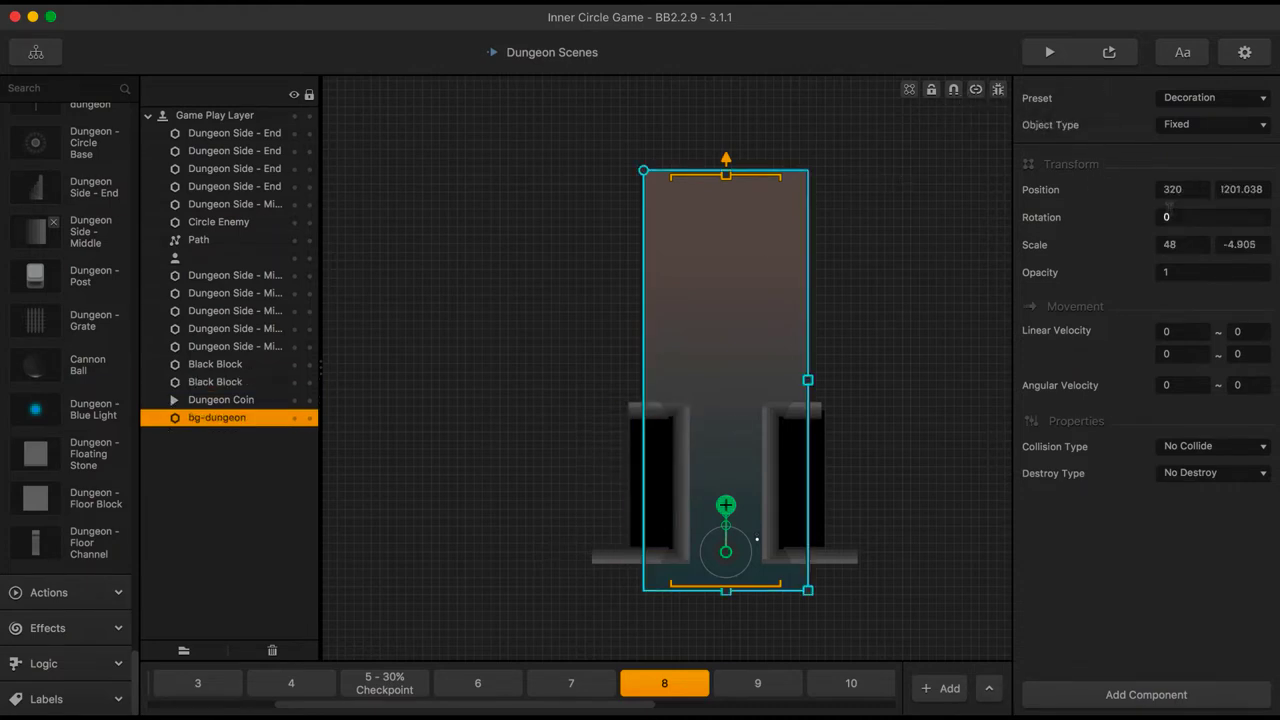
left_click(1176, 189)
key("Tab")
key("Tab")
key("Tab")
type("35")
left_click(794, 364)
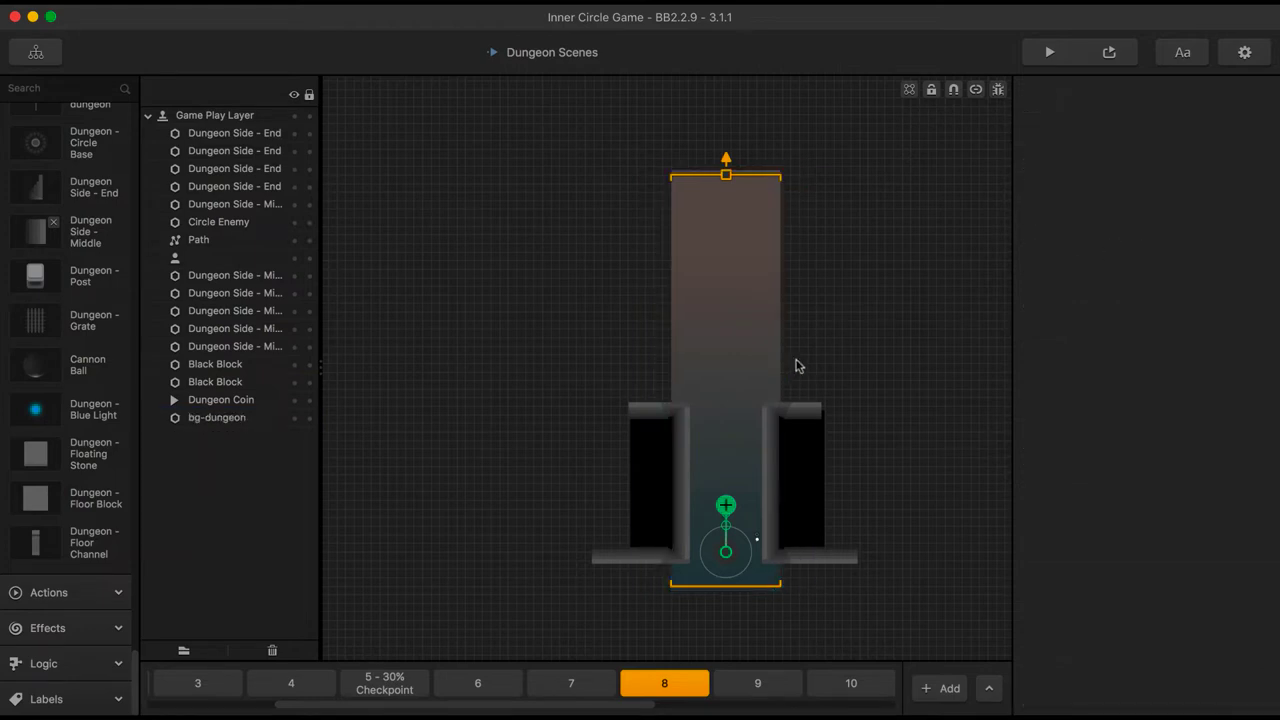
Nudge the right Black Block with its connected walls to X position 694.544
scroll(797, 366, "up", 2)
scroll(799, 365, "up", 2)
scroll(829, 203, "down", 5)
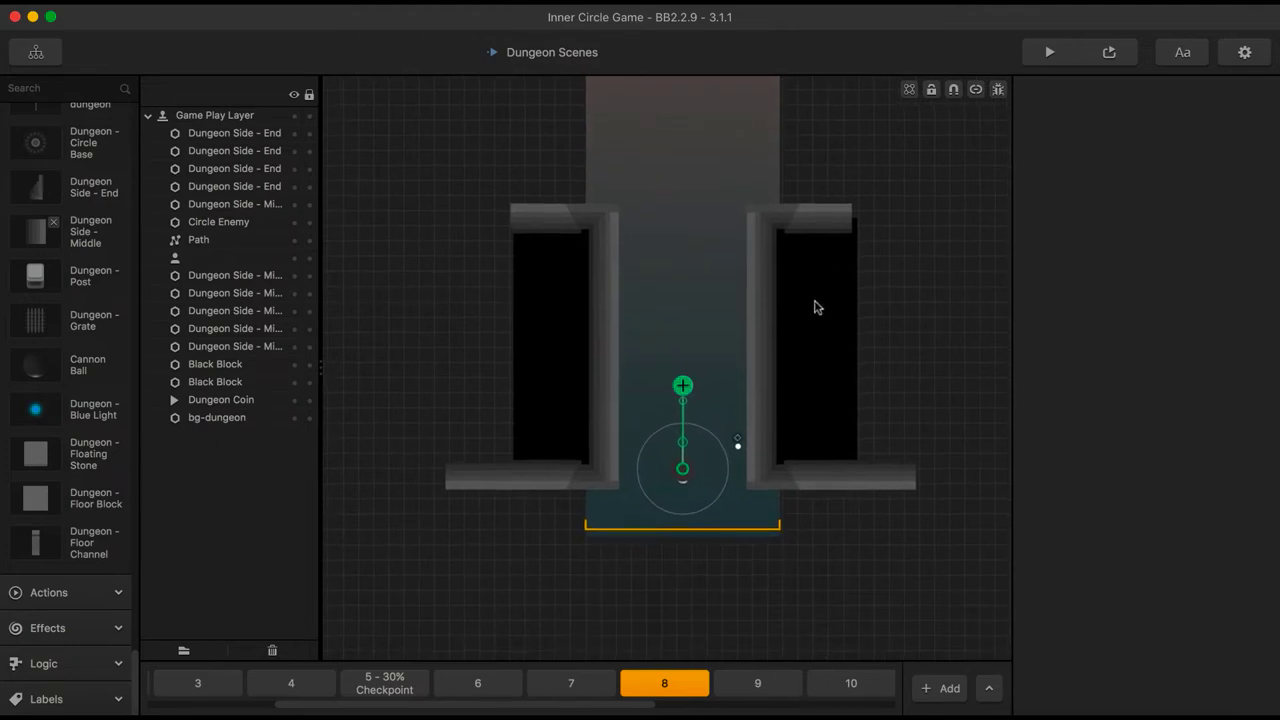
left_click(814, 305)
key("Left")
key("Left")
key("Left")
key("Left")
key("Left")
key("Left")
key("Left")
key("Left")
key("Left")
key("Left")
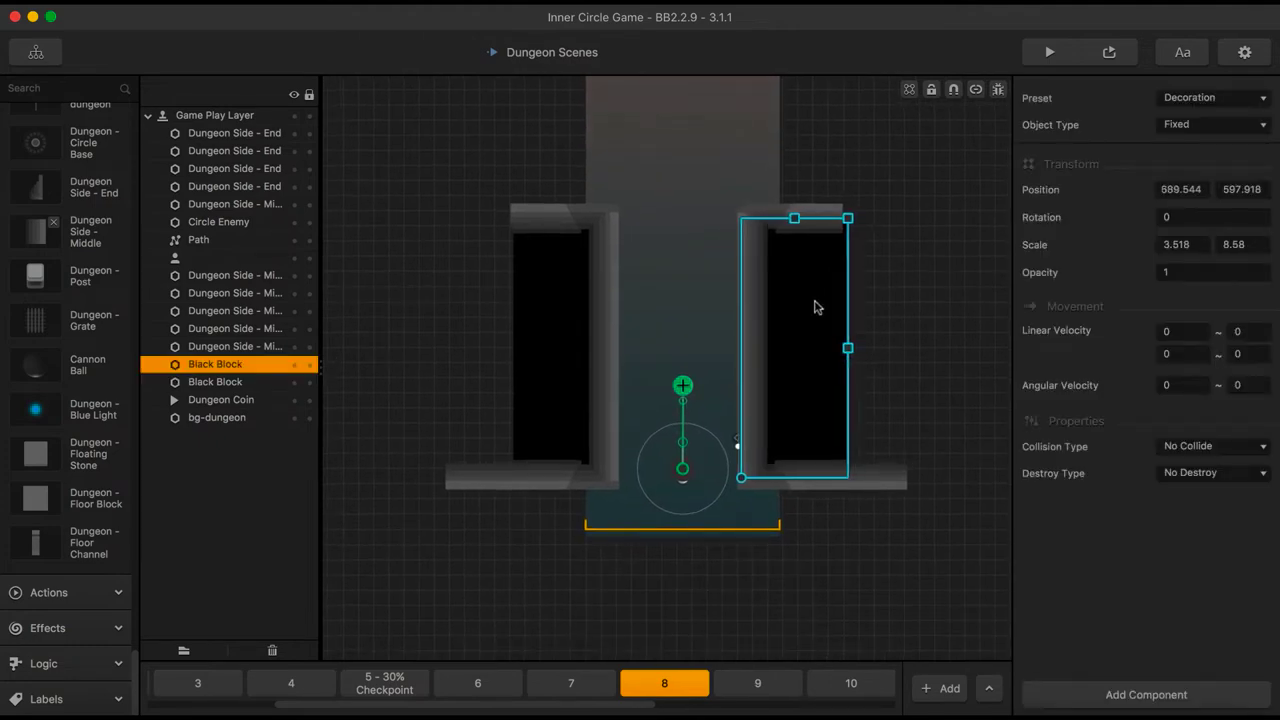
key("Right")
key("Right")
key("Right")
key("Right")
key("Right")
key("Right")
key("Right")
key("Right")
key("Right")
key("Right")
key("Right")
key("Right")
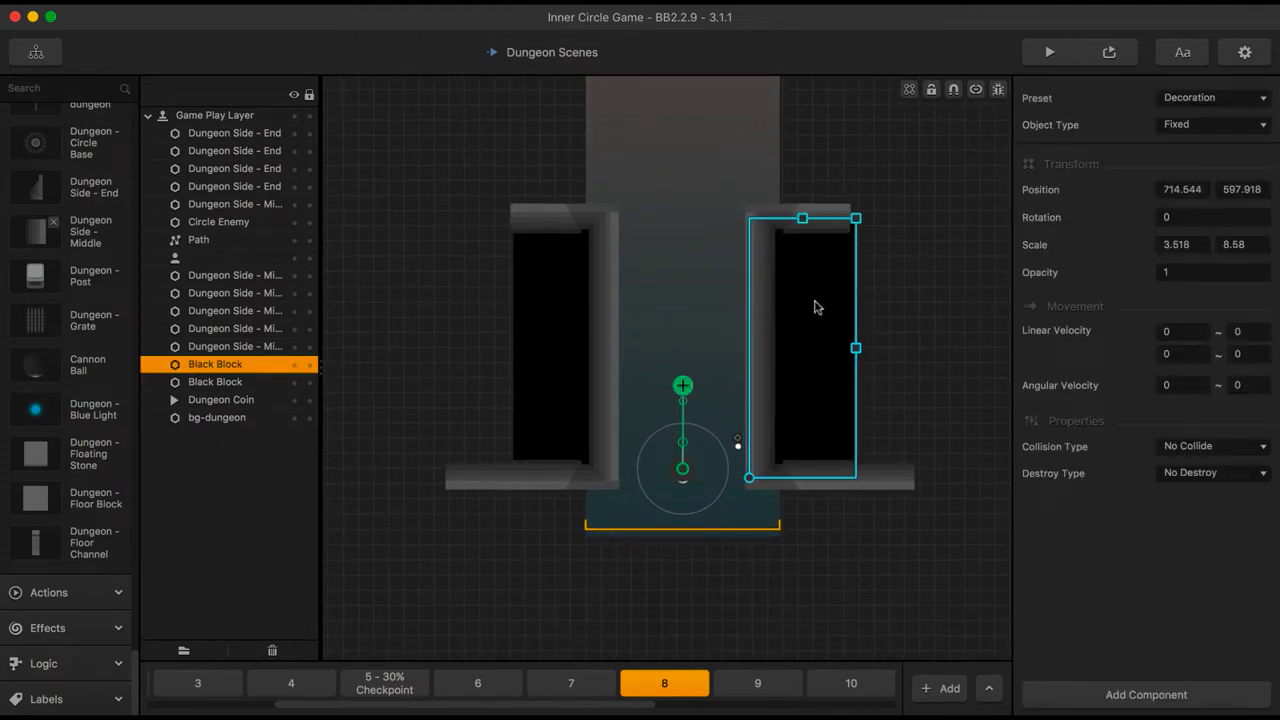
key("Left")
key("Left")
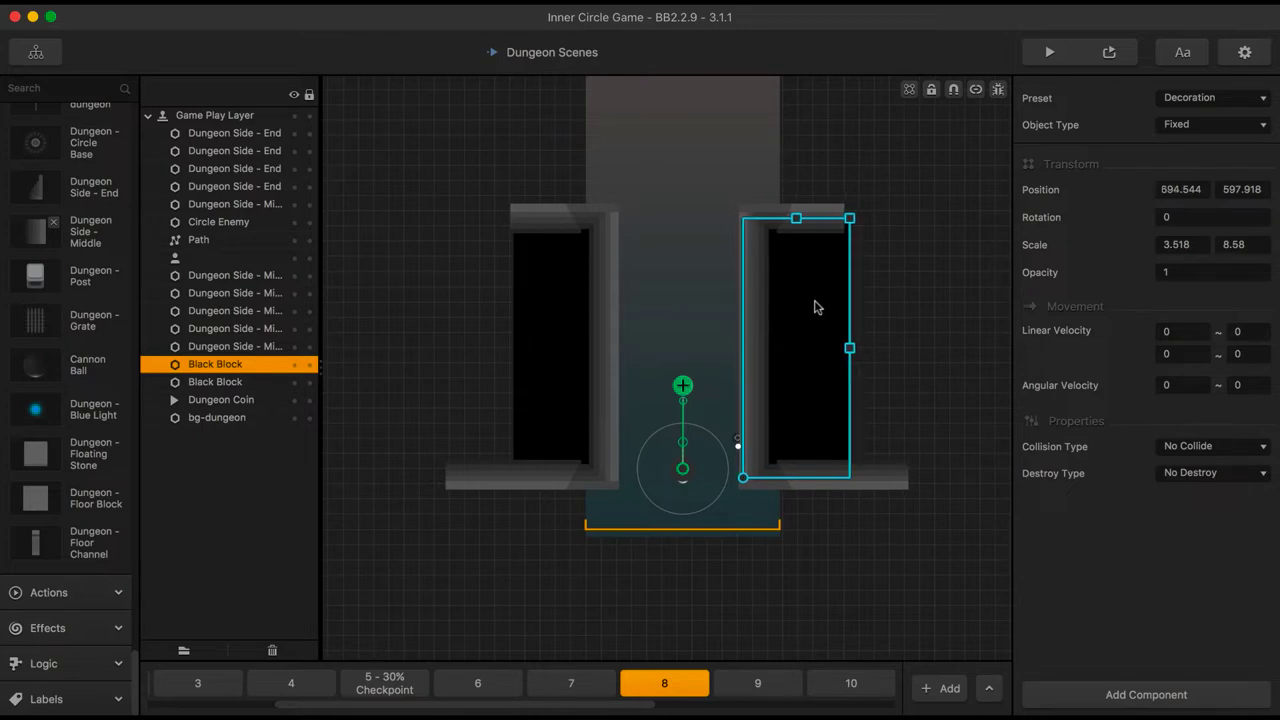
Move the Dungeon Coin and the Circle Enemy away from the right wall to just beside the start of the path
scroll(737, 430, "up", 3)
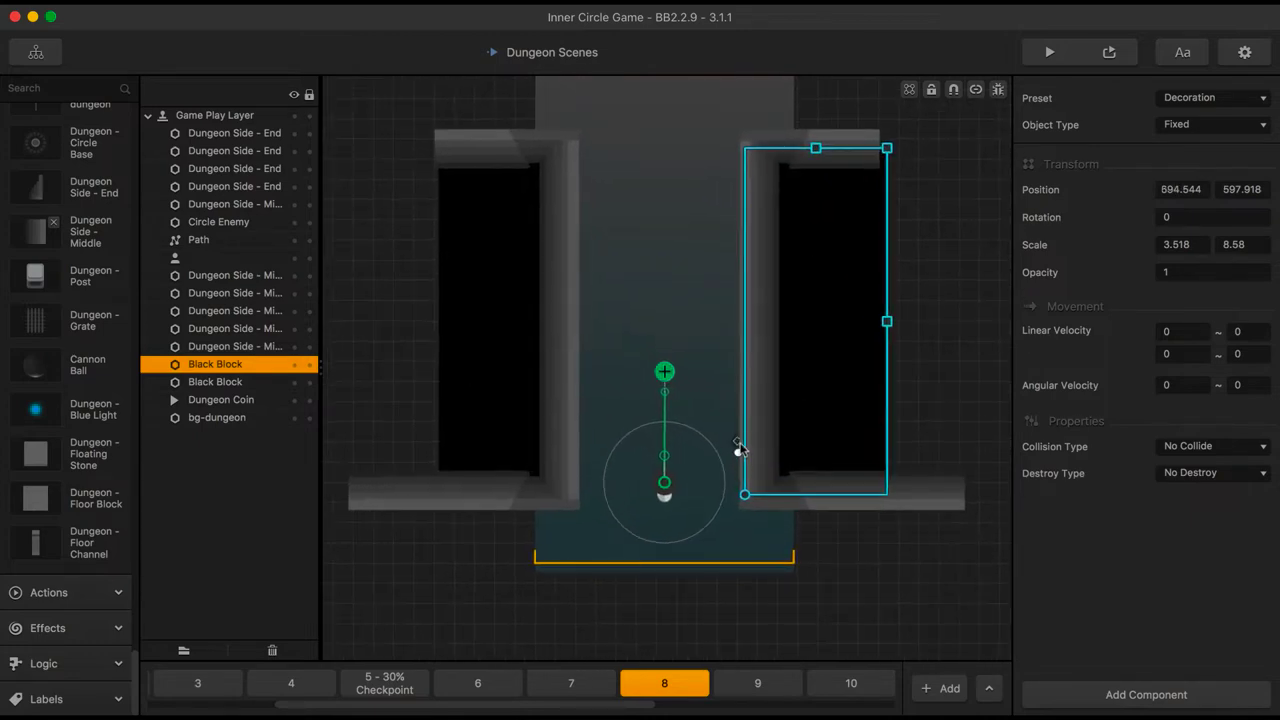
scroll(737, 447, "up", 5)
left_click(737, 436)
left_click_drag(737, 436, 507, 509)
left_click_drag(737, 478, 514, 450)
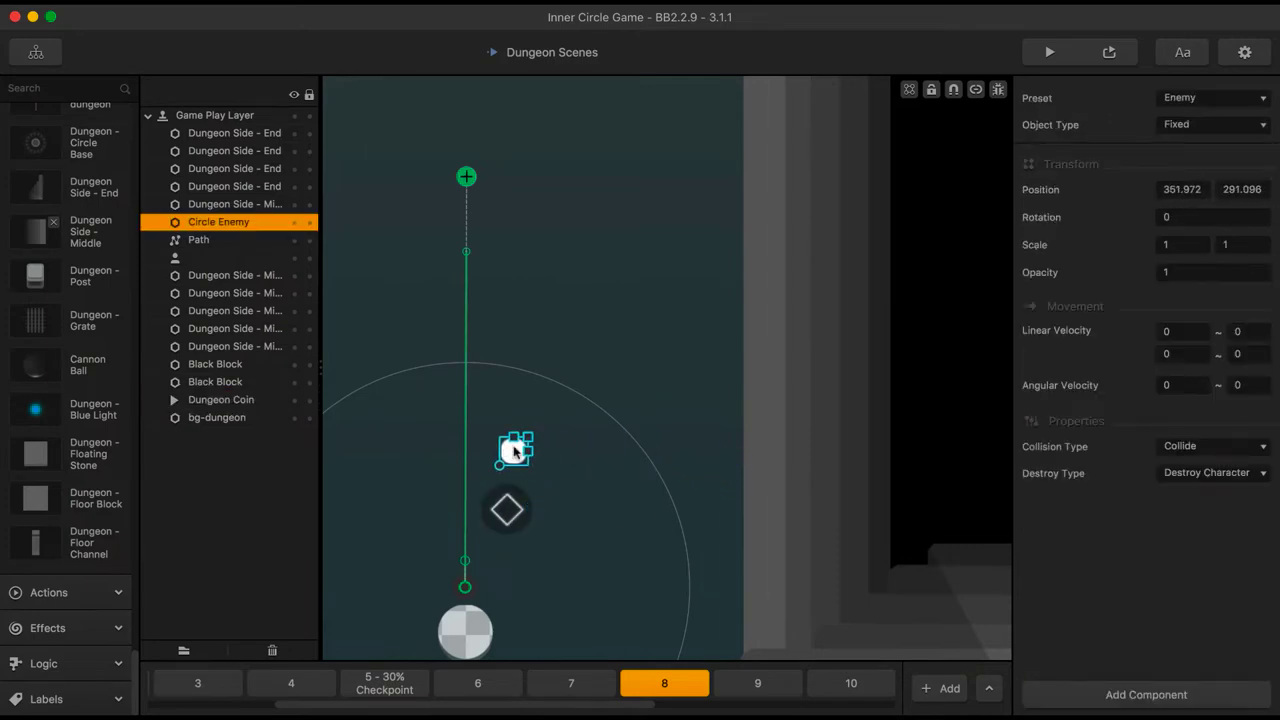
Try to move the right Black Block with its connected walls slightly further left
scroll(580, 437, "down", 2)
scroll(580, 437, "down", 4)
left_click(729, 415)
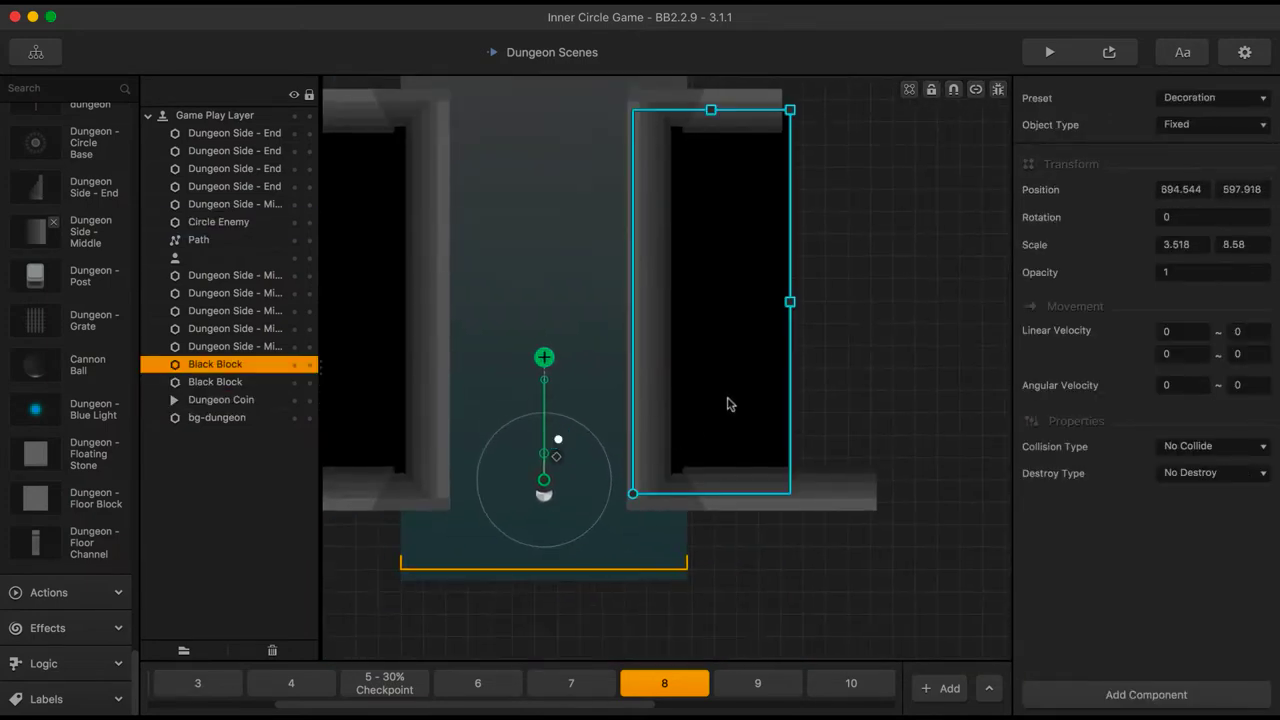
left_click_drag(737, 374, 708, 372)
Copy the Dungeon Circle Base at the start of scene 7's path into scene 8
left_click(562, 680)
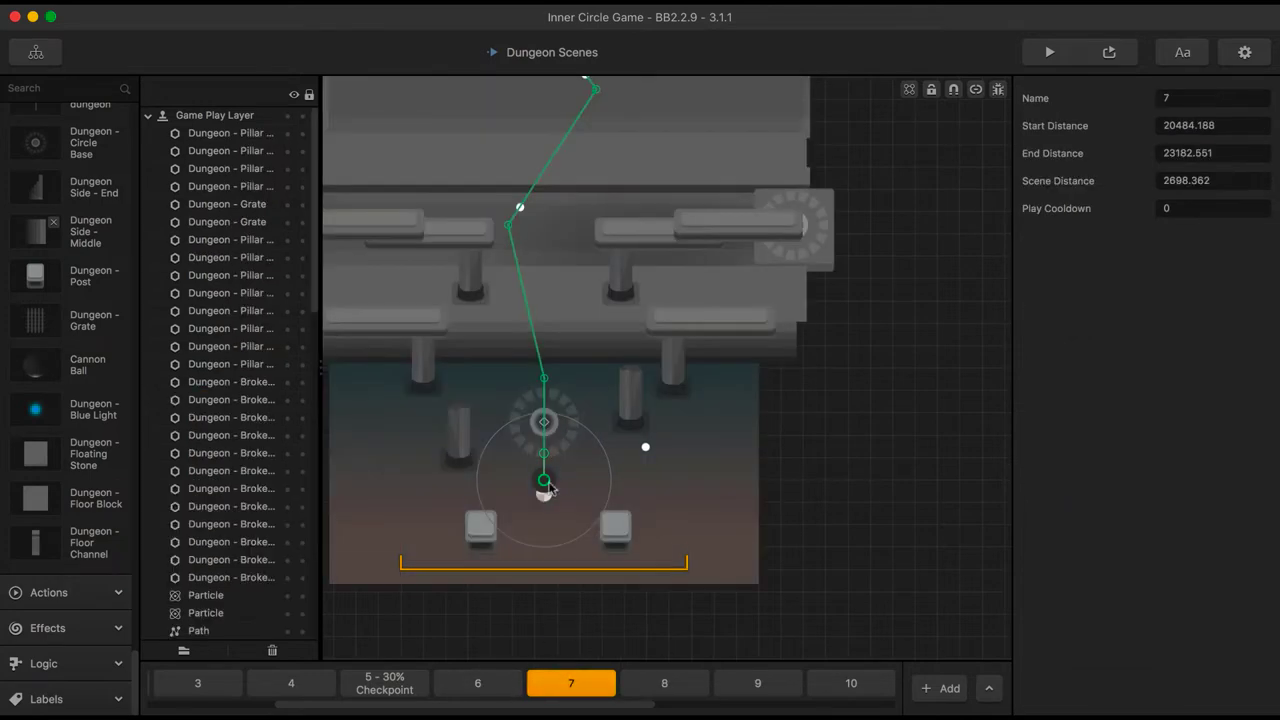
left_click(565, 446)
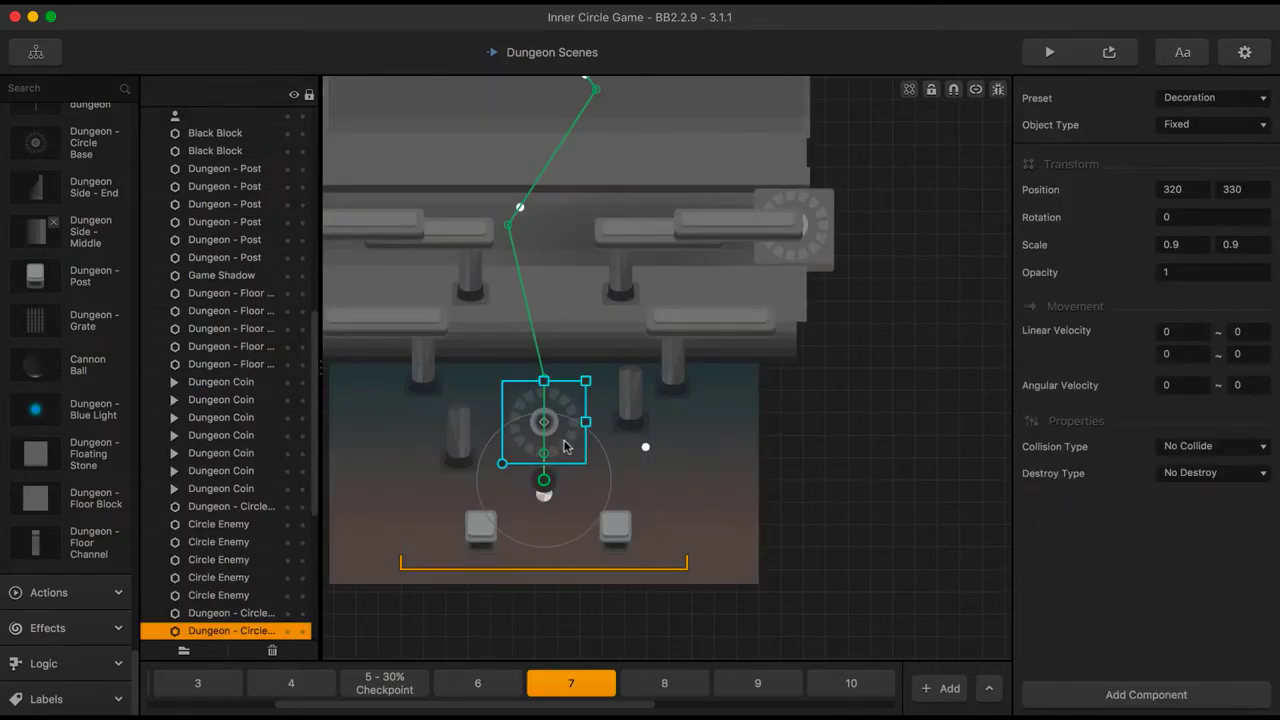
left_click(665, 682)
key("super+v")
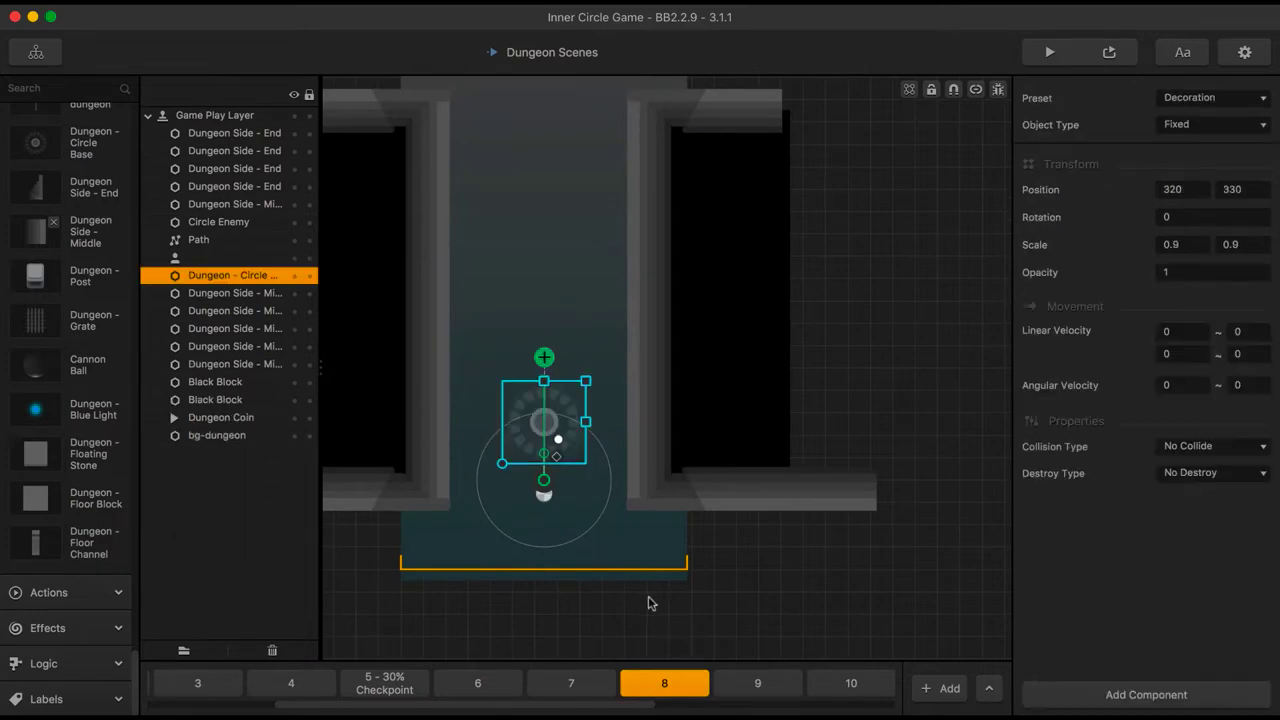
Move the pasted Dungeon Circle Base up slightly and set its Y position to 350
left_click_drag(562, 400, 562, 396)
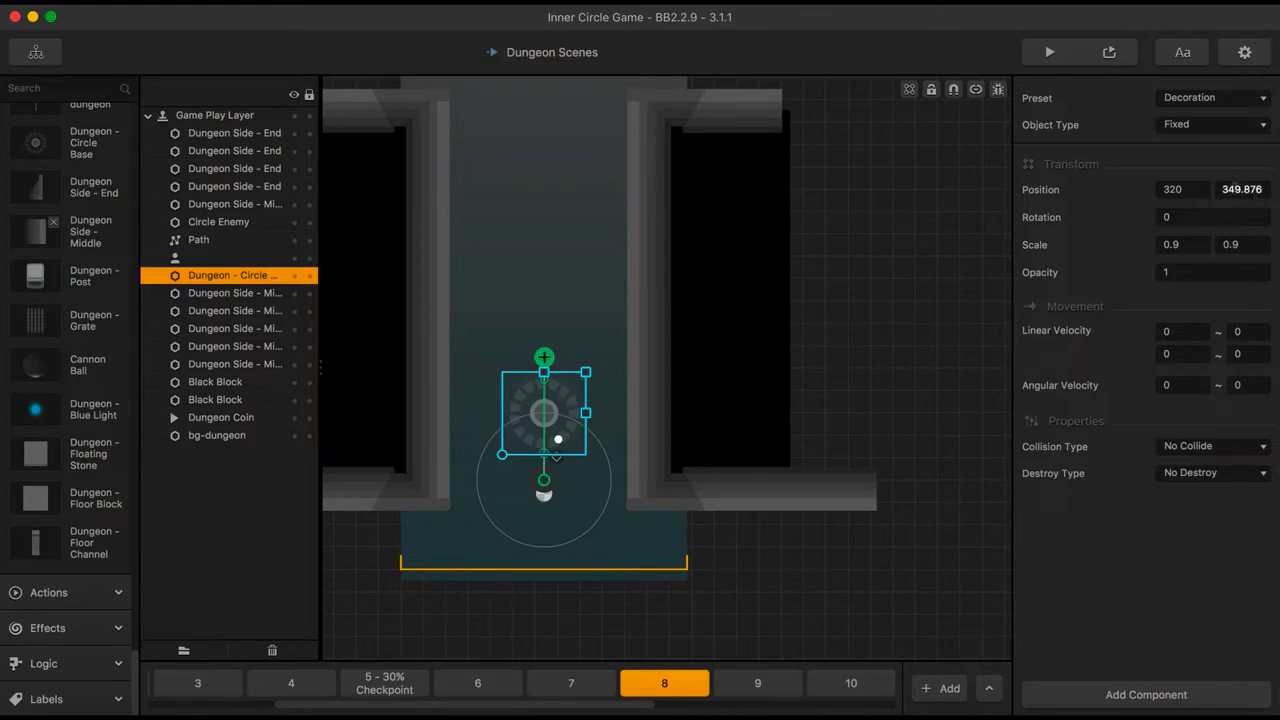
left_click(1233, 189)
double_click(1233, 189)
type("350")
Set the Dungeon Coin's position to X 320, Y 350, centring it on the circle base
left_click(559, 456)
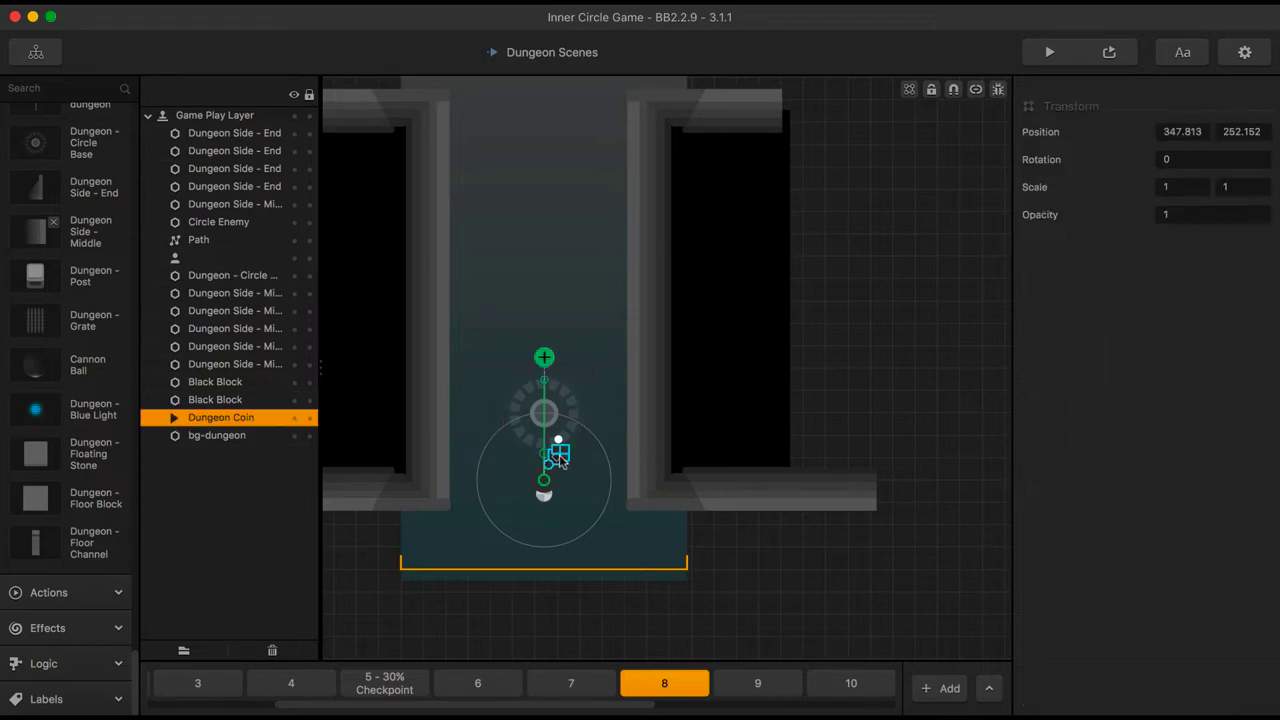
double_click(1196, 131)
type("320")
key("Tab")
type("350")
key("Return")
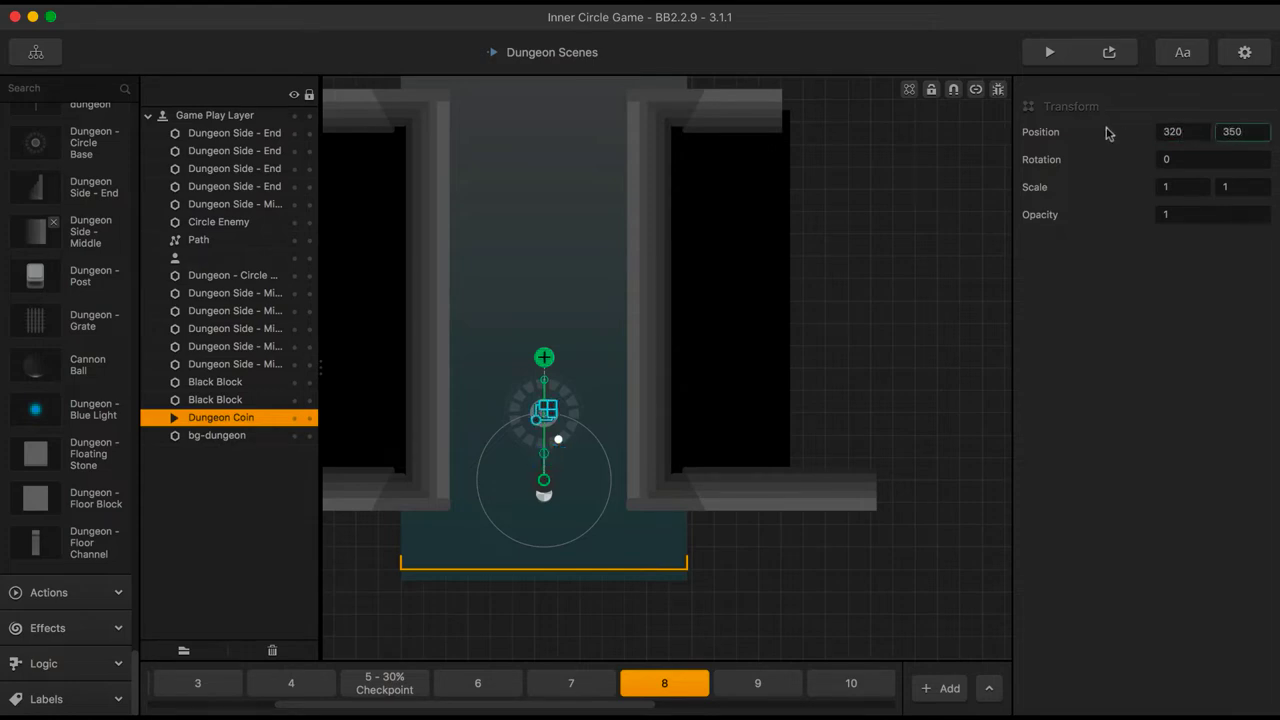
Bring the Dungeon Coin to the front of the layer order
scroll(561, 505, "up", 3)
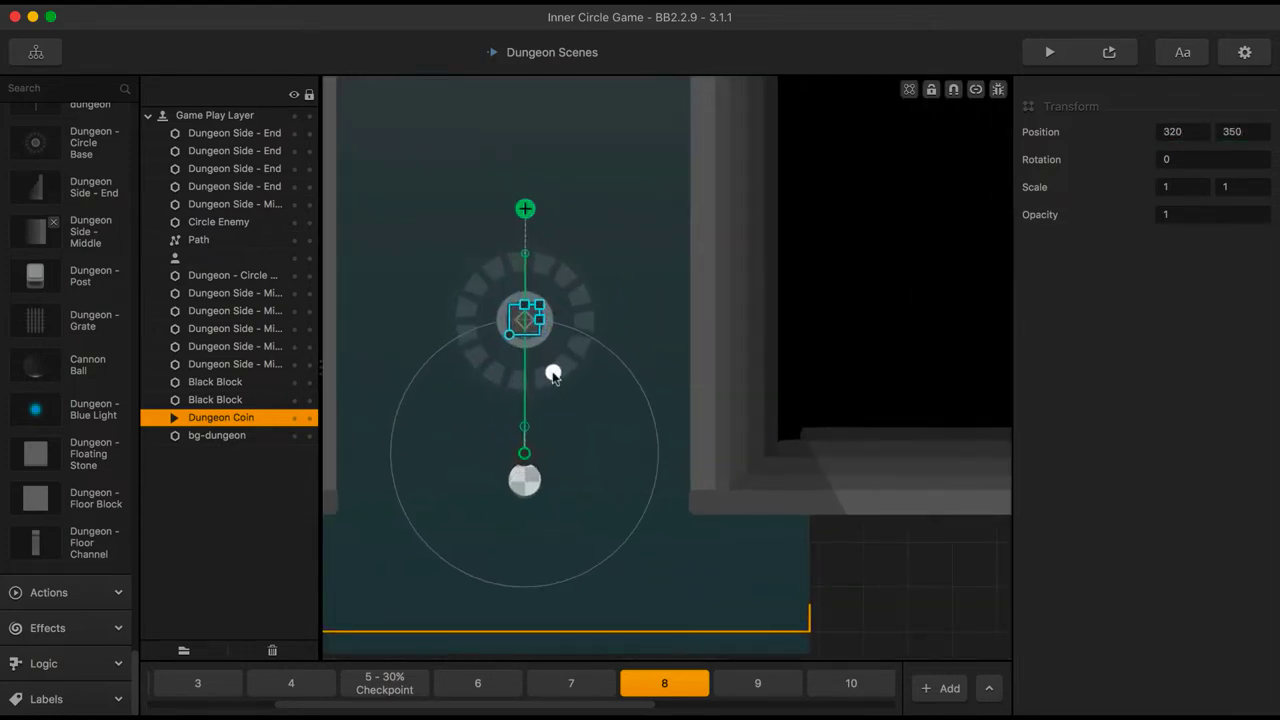
right_click(525, 323)
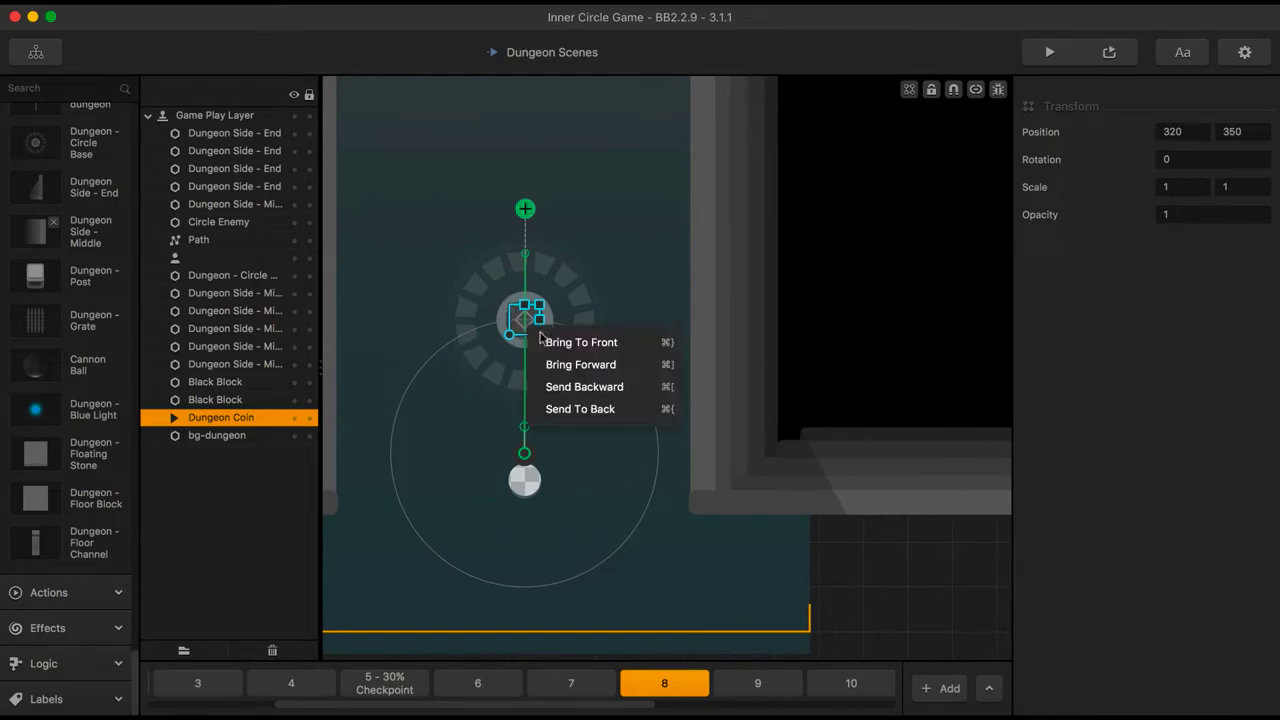
left_click(550, 338)
Place the Circle Enemy on the circle base's upper-right ring at about X 365, Y 370, and preview the scene
left_click_drag(553, 373, 565, 300)
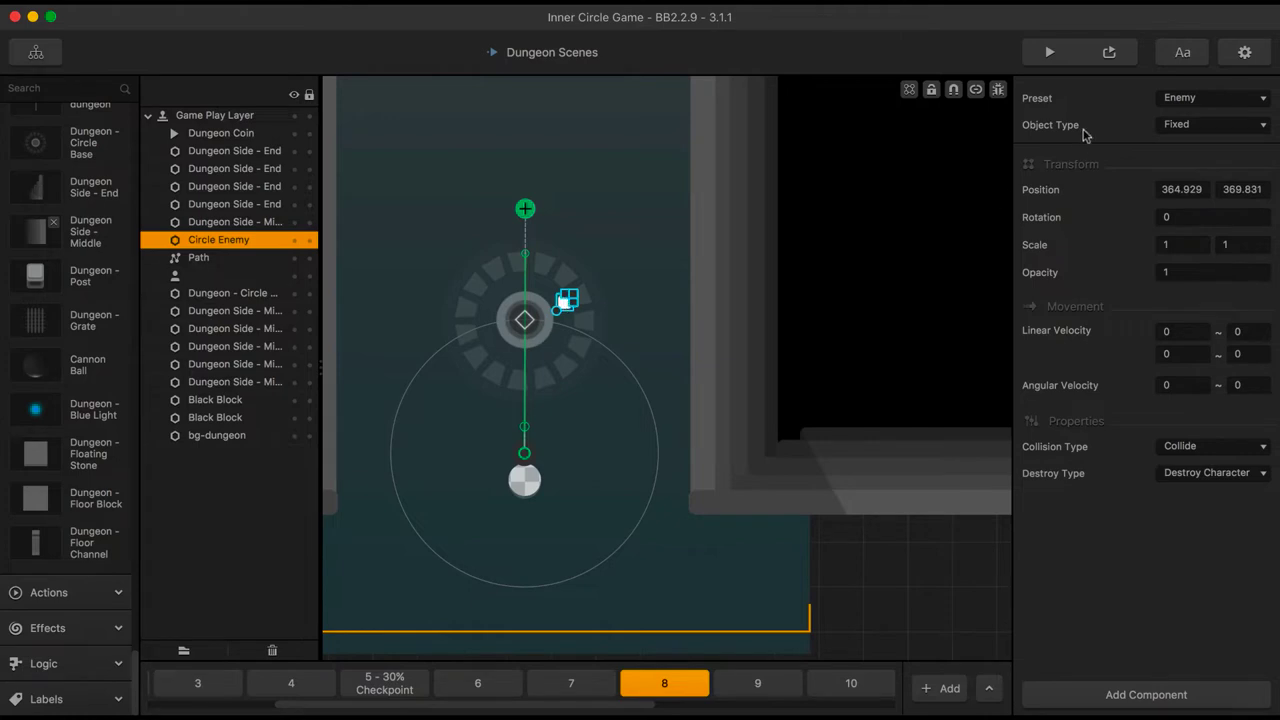
left_click(1050, 52)
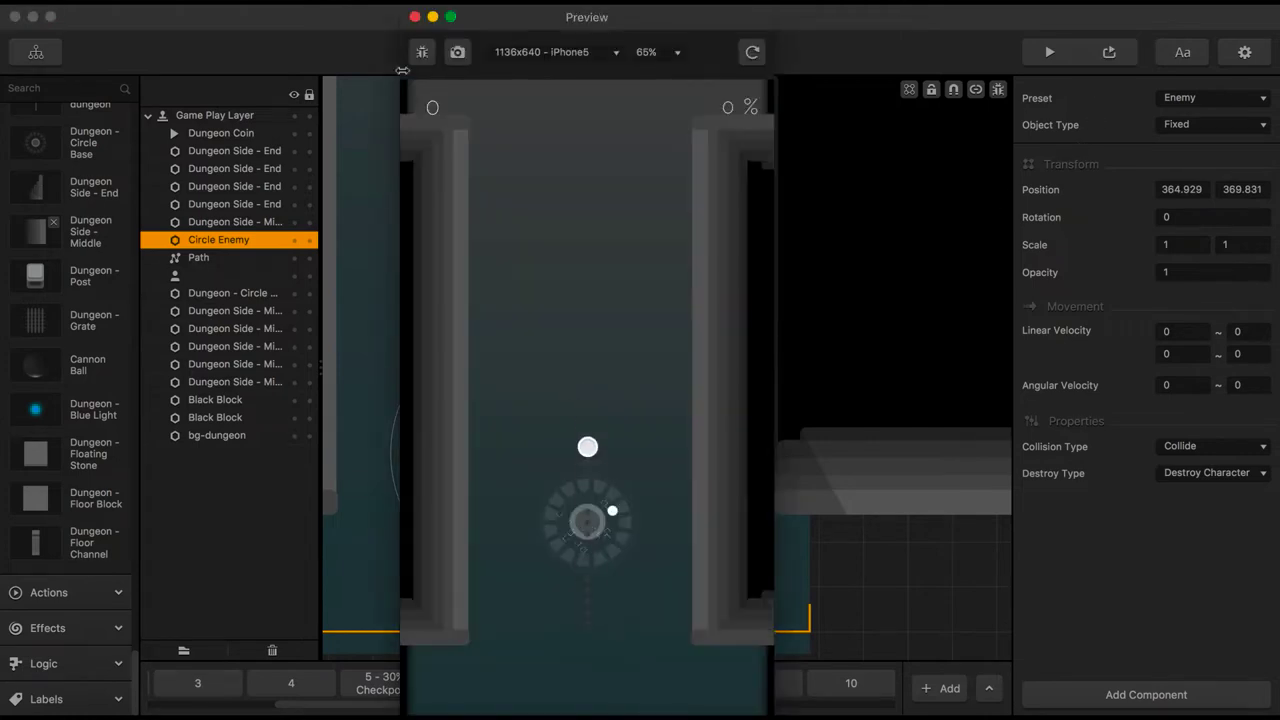
key("Escape")
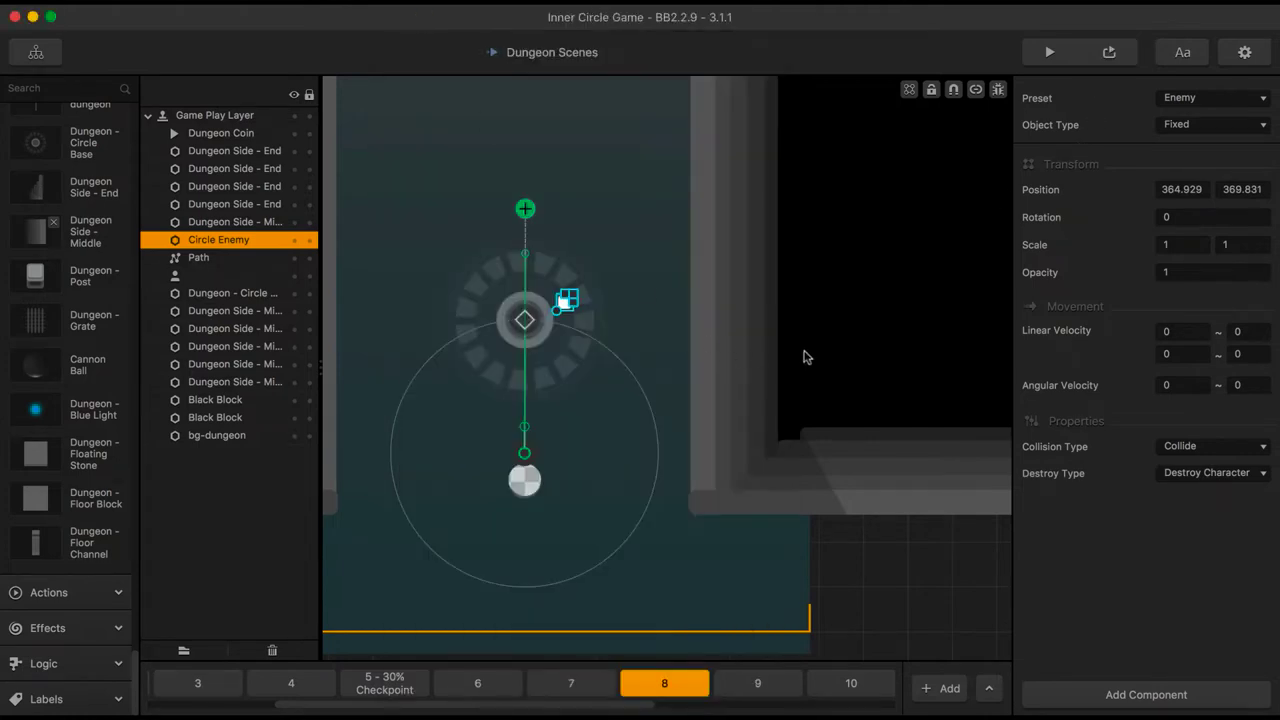
Move the right Black Block with its connected walls inward and set its X position to 610
left_click(840, 342)
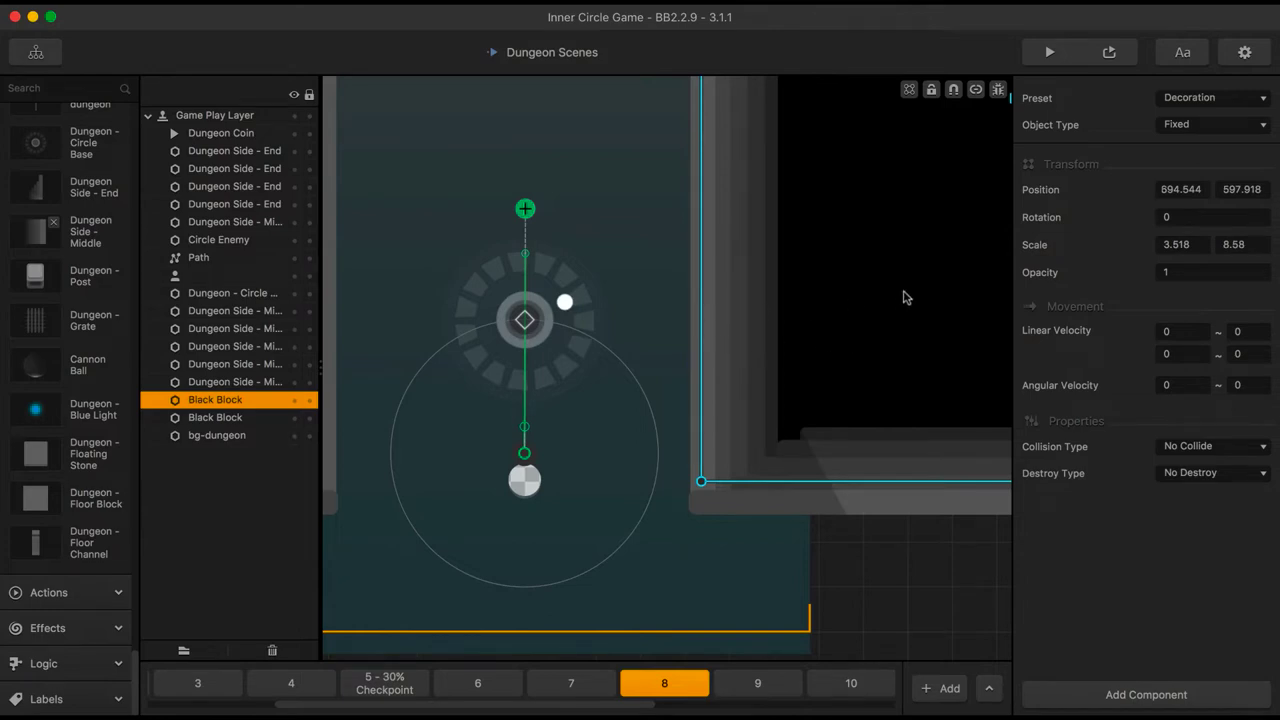
left_click_drag(905, 302, 834, 312)
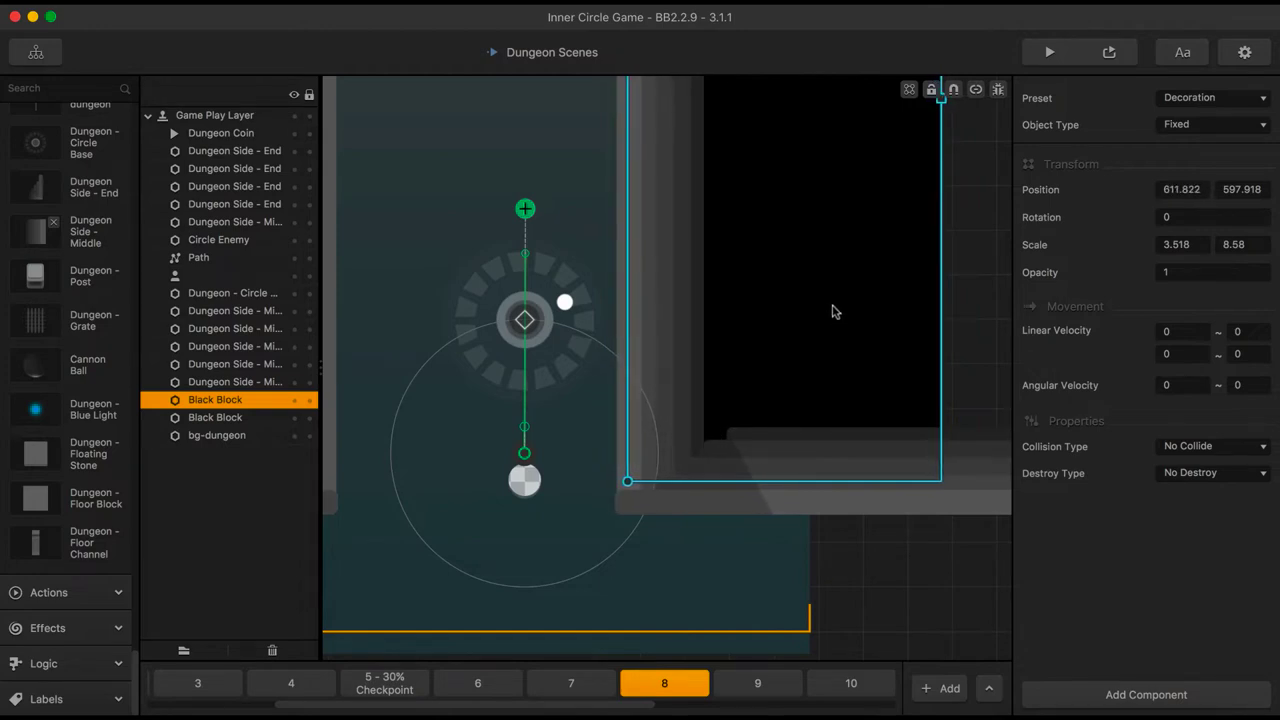
left_click(1178, 189)
left_click_drag(1176, 189, 1224, 210)
type("0")
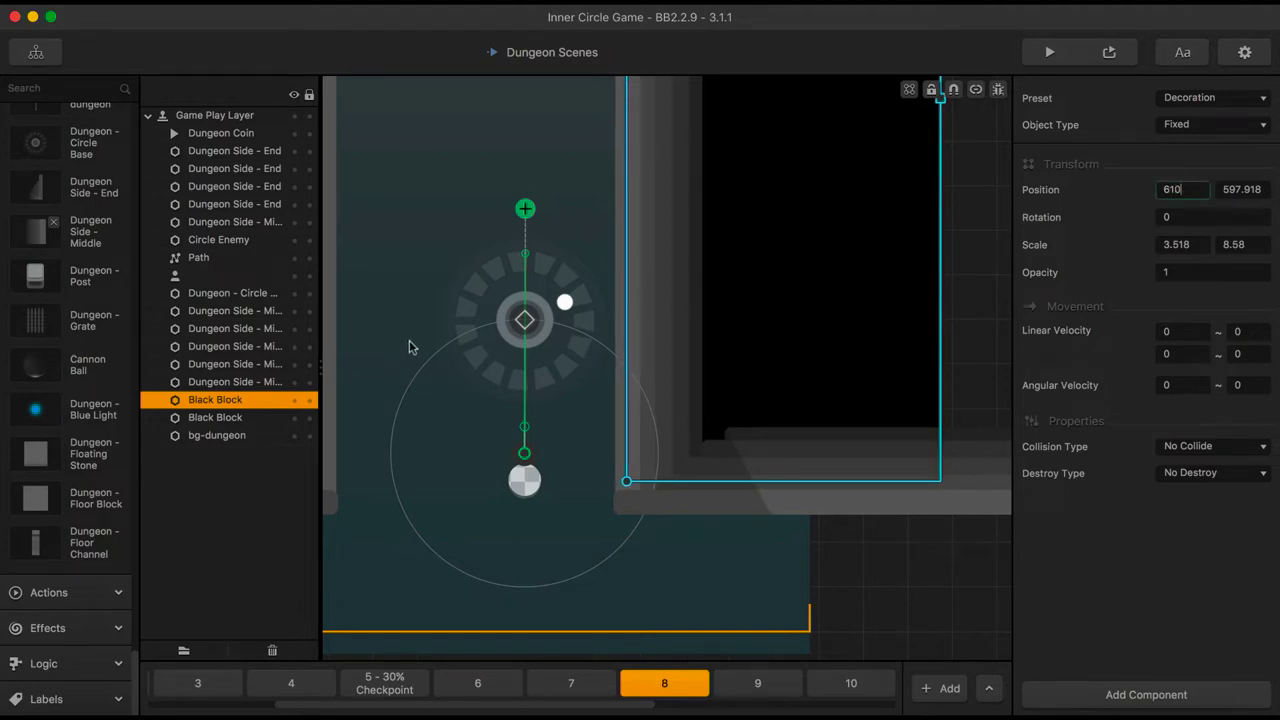
left_click(409, 330)
Move the left Black Block with its connected walls inward and set its X position to 30
scroll(409, 330, "down", 3)
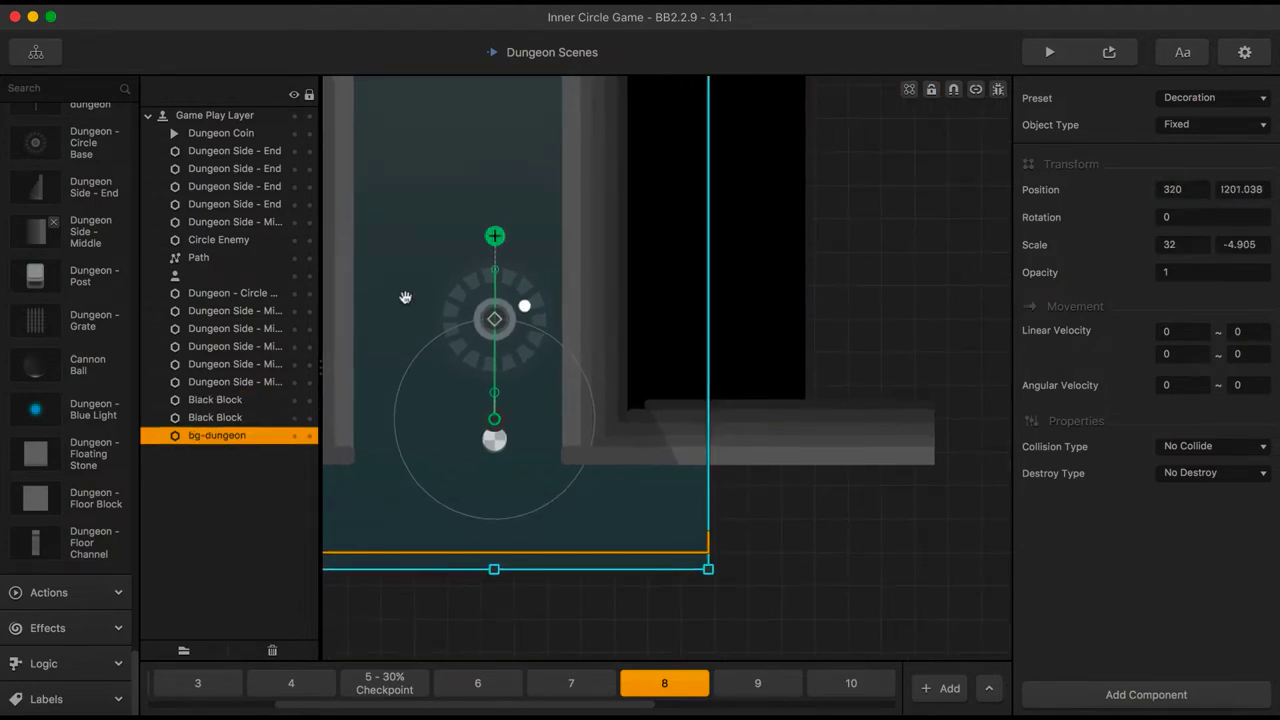
left_click_drag(405, 297, 505, 297)
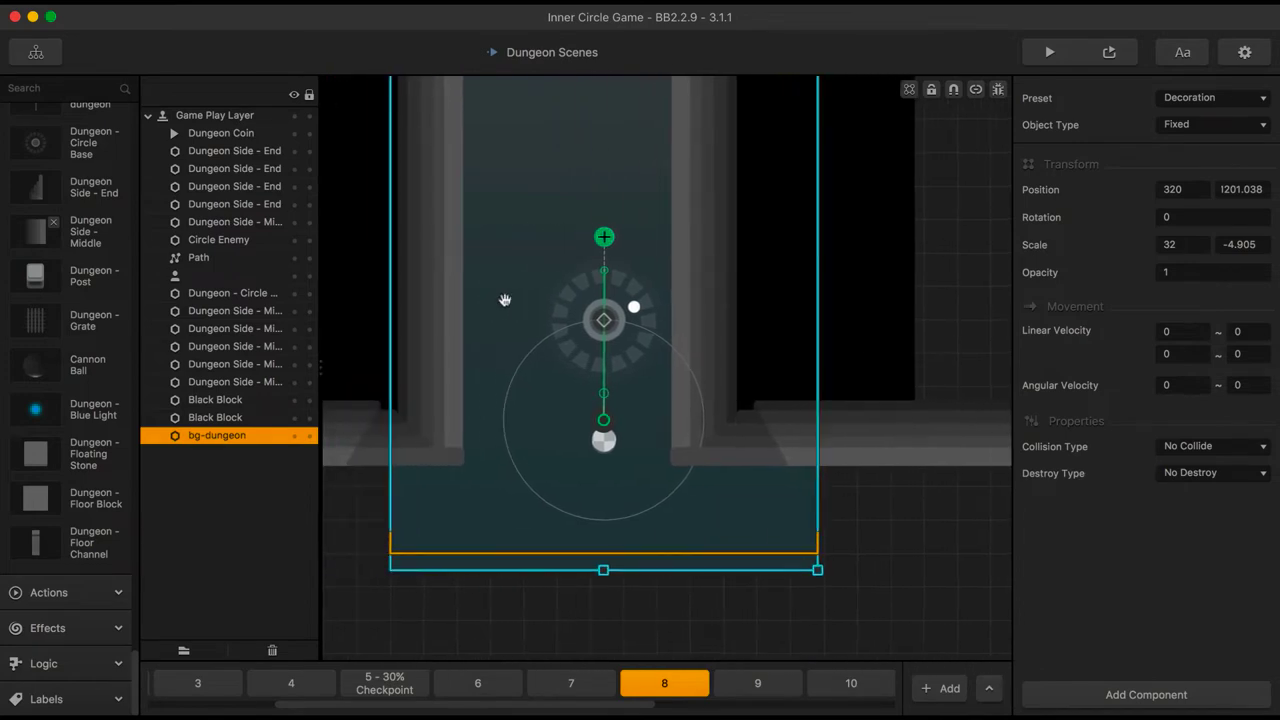
left_click(352, 251)
left_click_drag(366, 256, 422, 263)
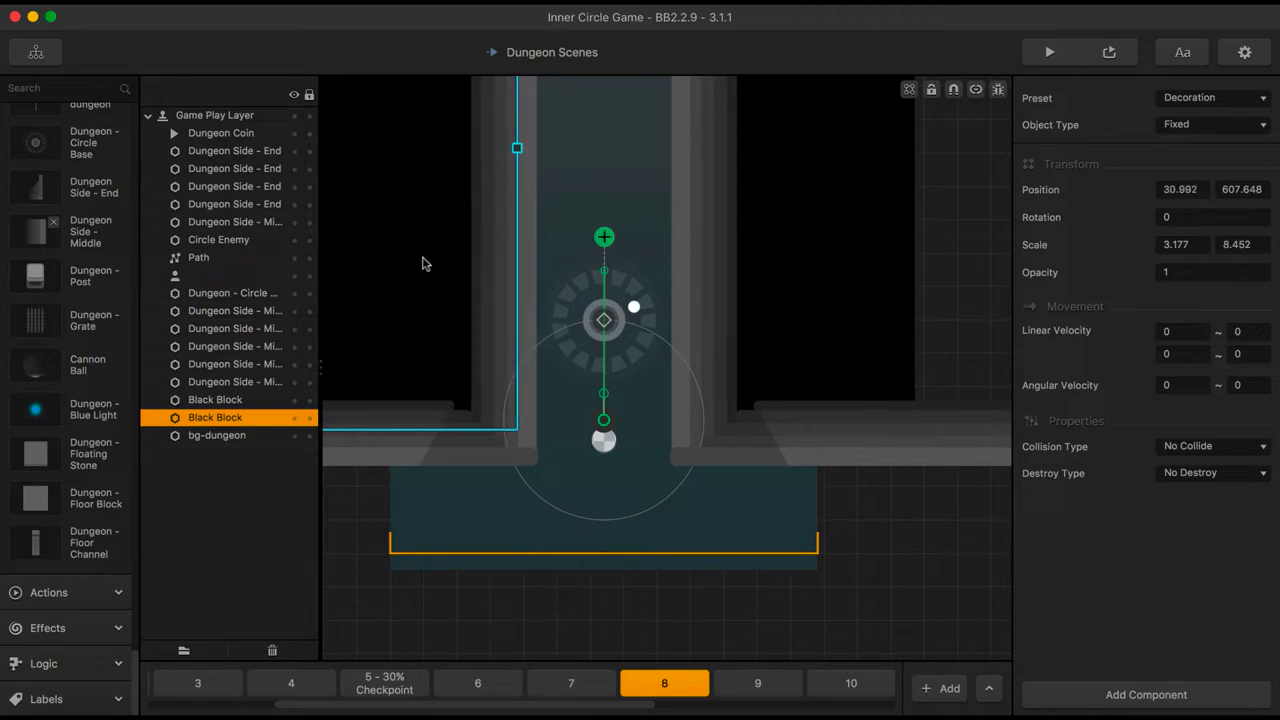
left_click(1170, 189)
double_click(1172, 182)
type("30")
left_click(902, 540)
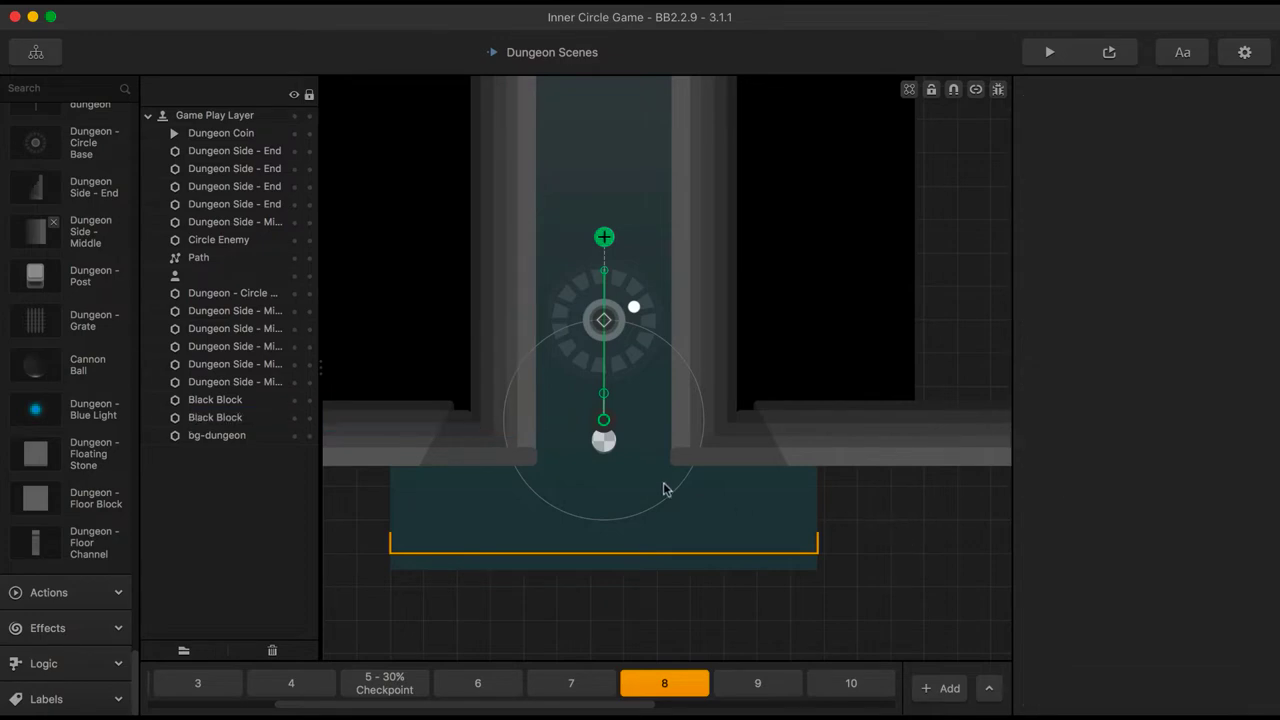
Duplicate the Dungeon Circle Base twice up the corridor, with the upper copy at Y position 973.425
left_click_drag(630, 306, 631, 474)
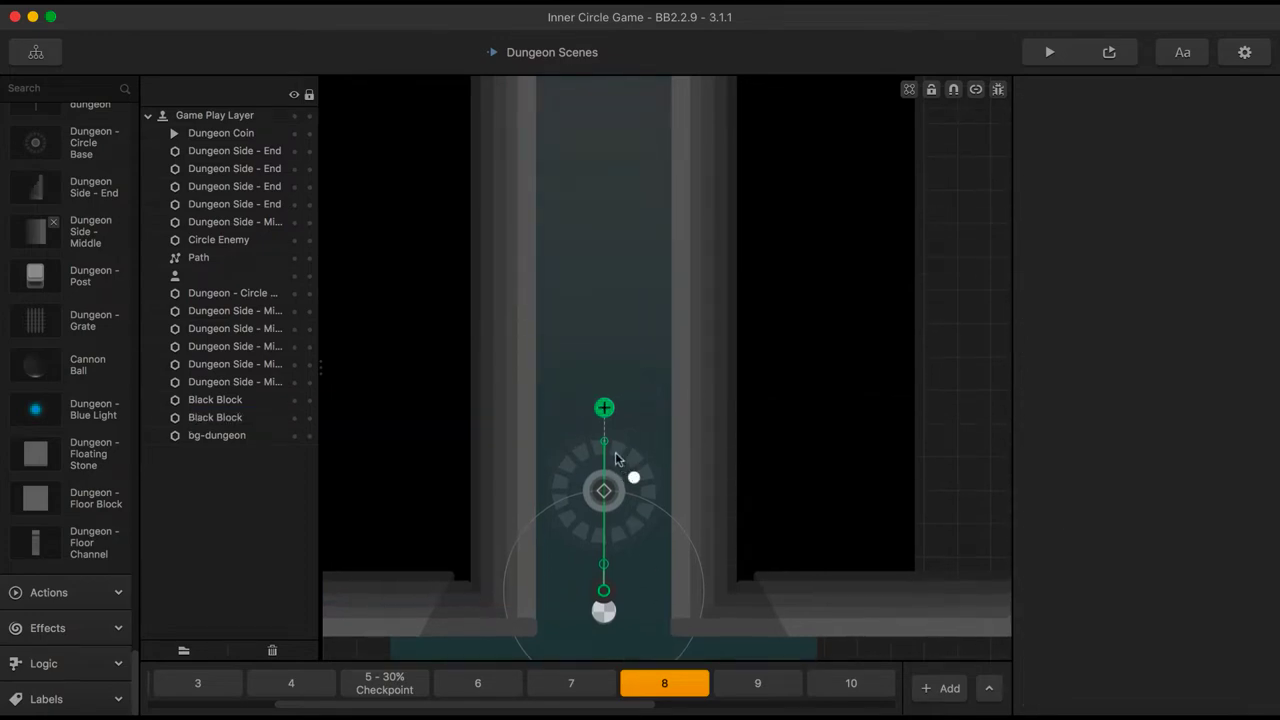
scroll(615, 452, "down", 3)
left_click(615, 450)
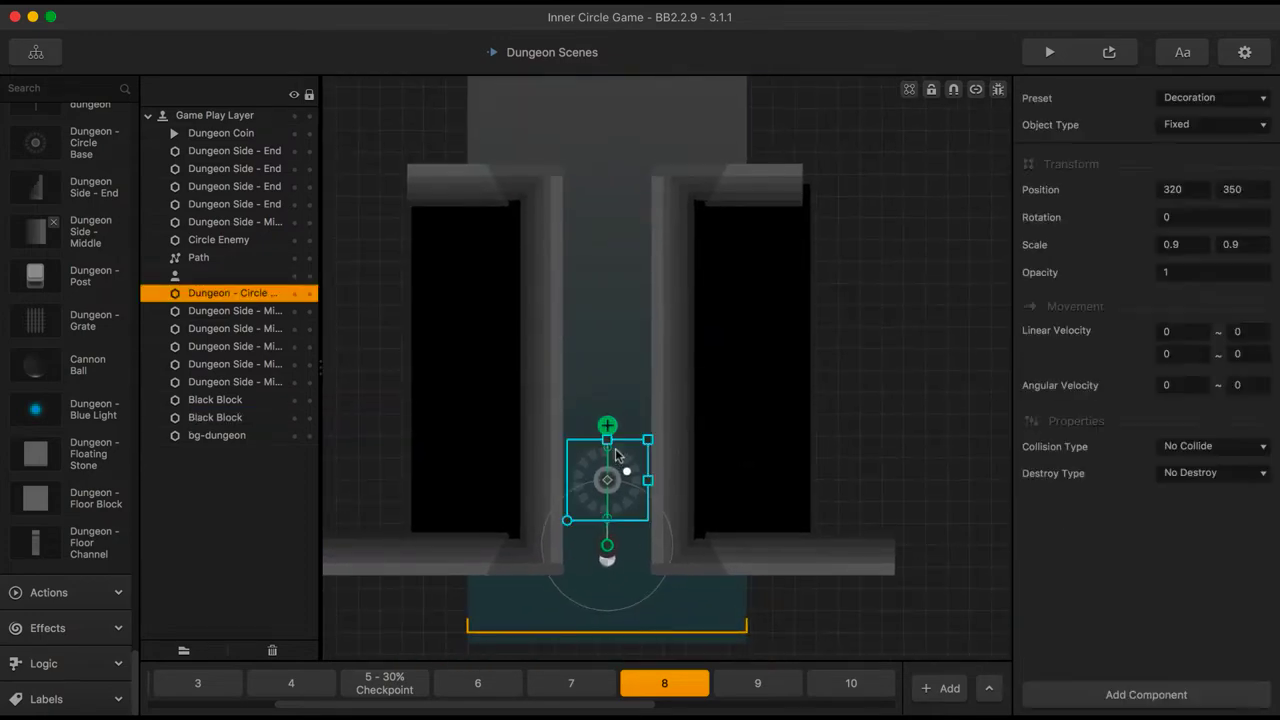
left_click_drag(615, 448, 623, 187, "alt")
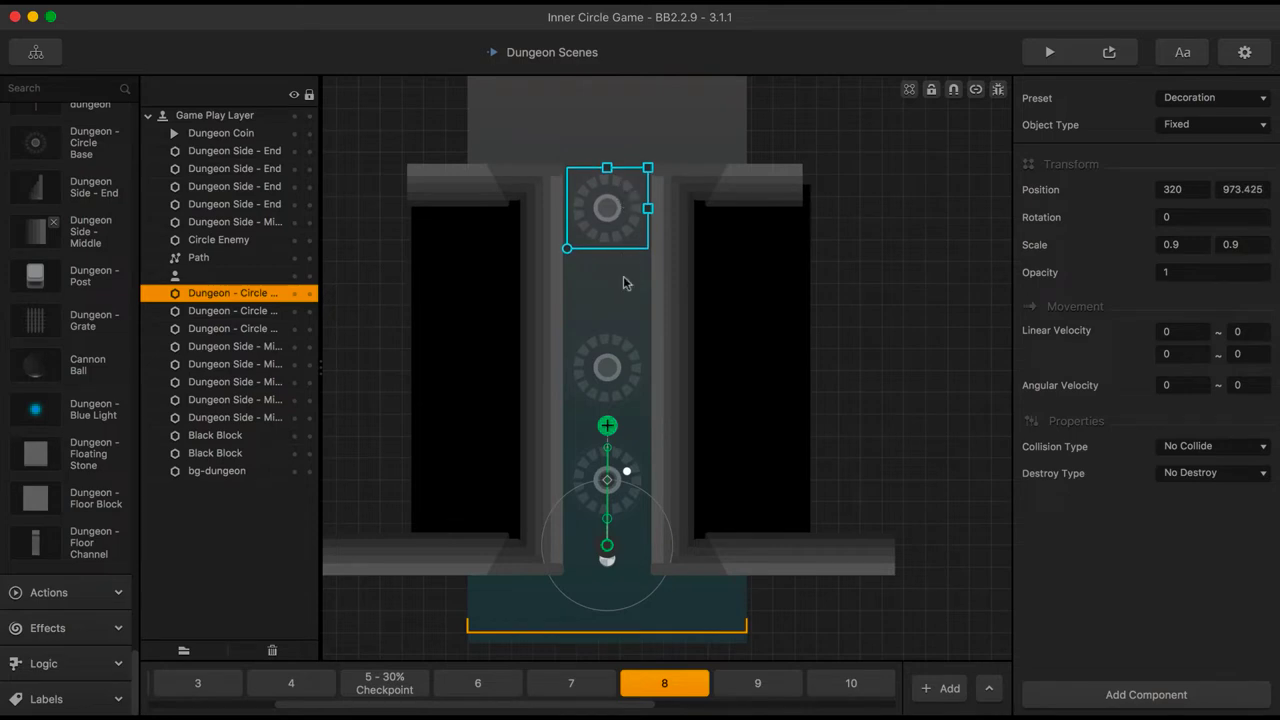
Move the middle Dungeon Circle Base up and set its Y position to 660
left_click_drag(614, 339, 614, 316)
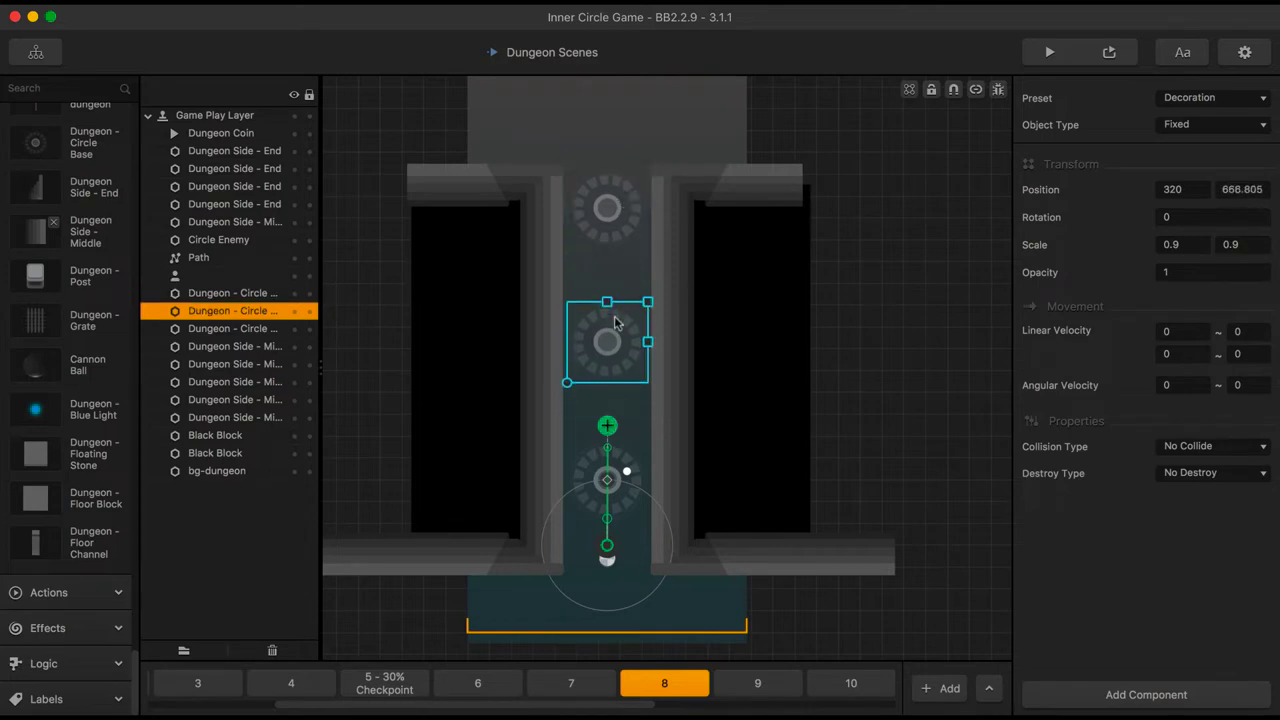
left_click(1245, 189)
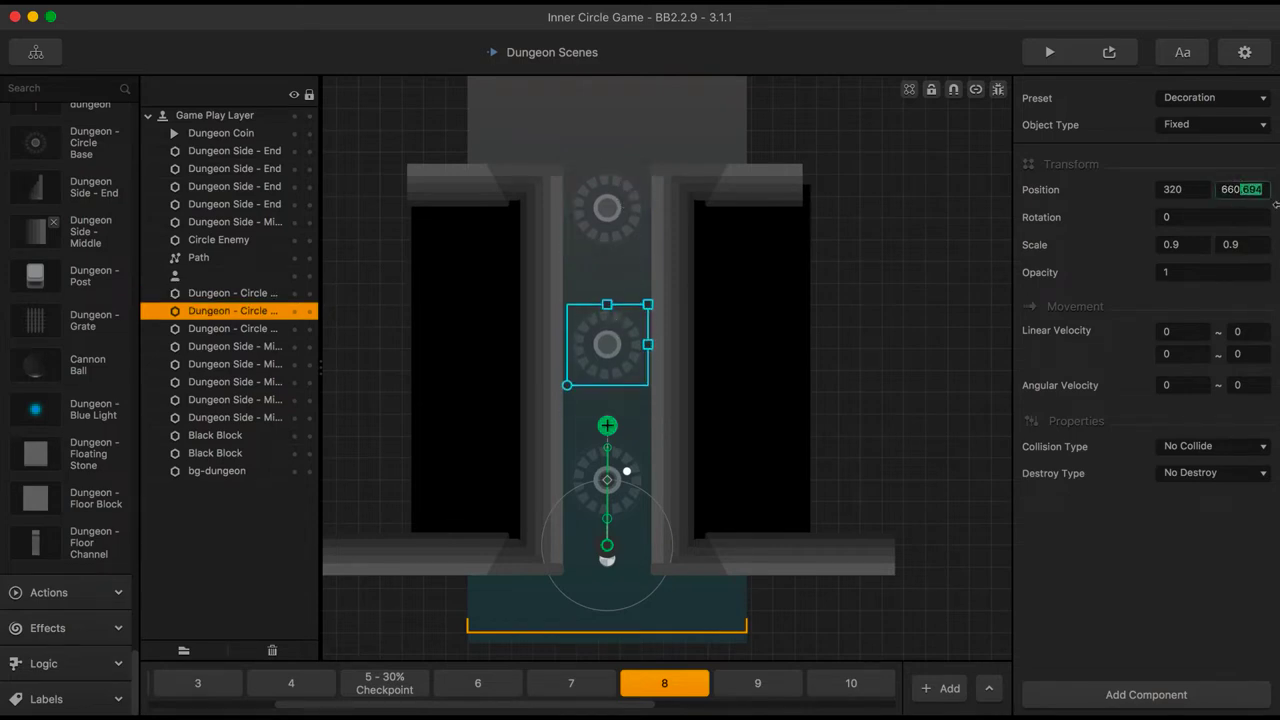
type("660")
Set the top Dungeon Circle Base's Y position to 990 and move it further up the corridor to about Y 1045
left_click(607, 212)
left_click_drag(1235, 189, 1275, 212)
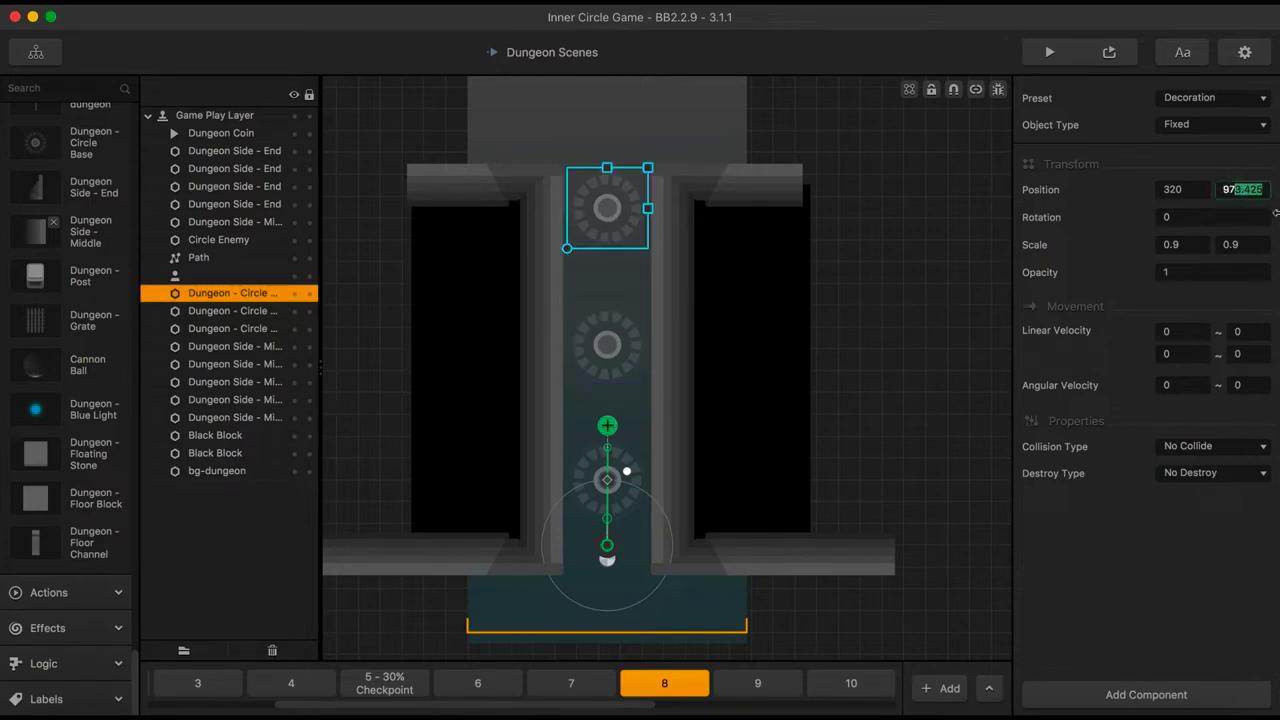
left_click(1262, 189)
left_click_drag(1262, 189, 1228, 189)
type("90")
key("Return")
left_click(605, 210)
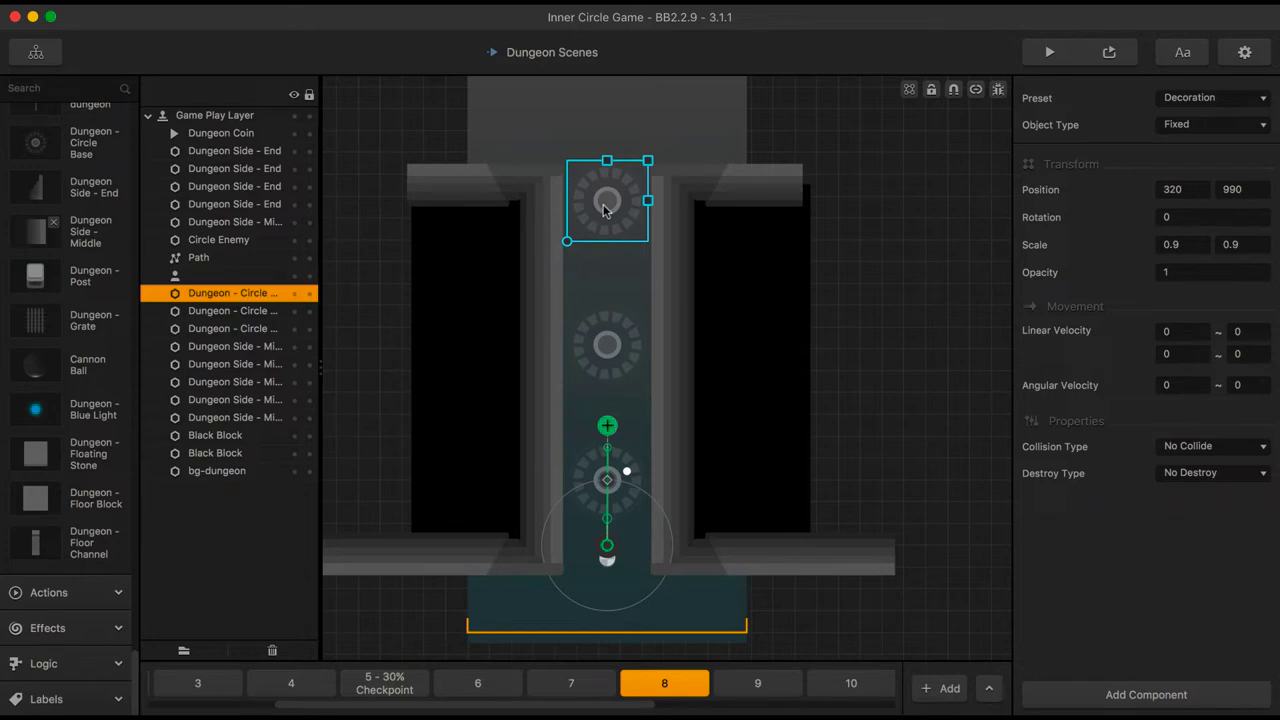
left_click_drag(604, 208, 604, 185)
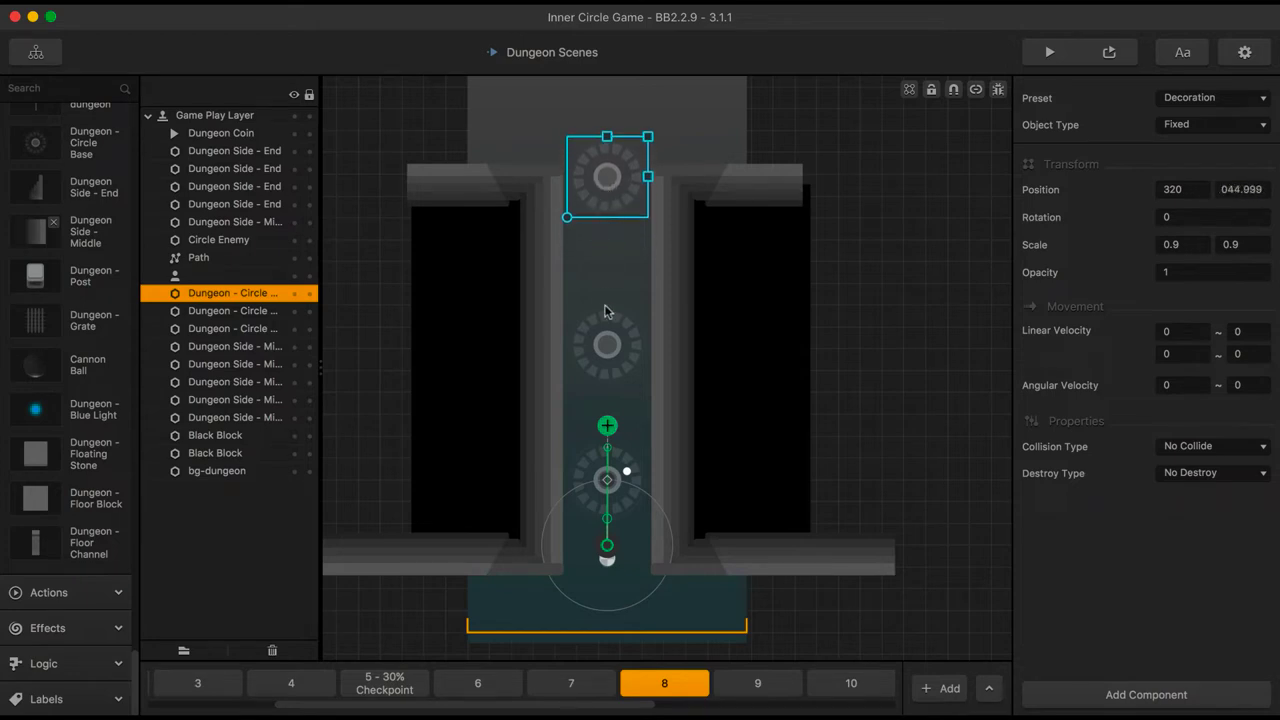
Move the middle Dungeon Circle Base up and set its Y position to 690
left_click(605, 315)
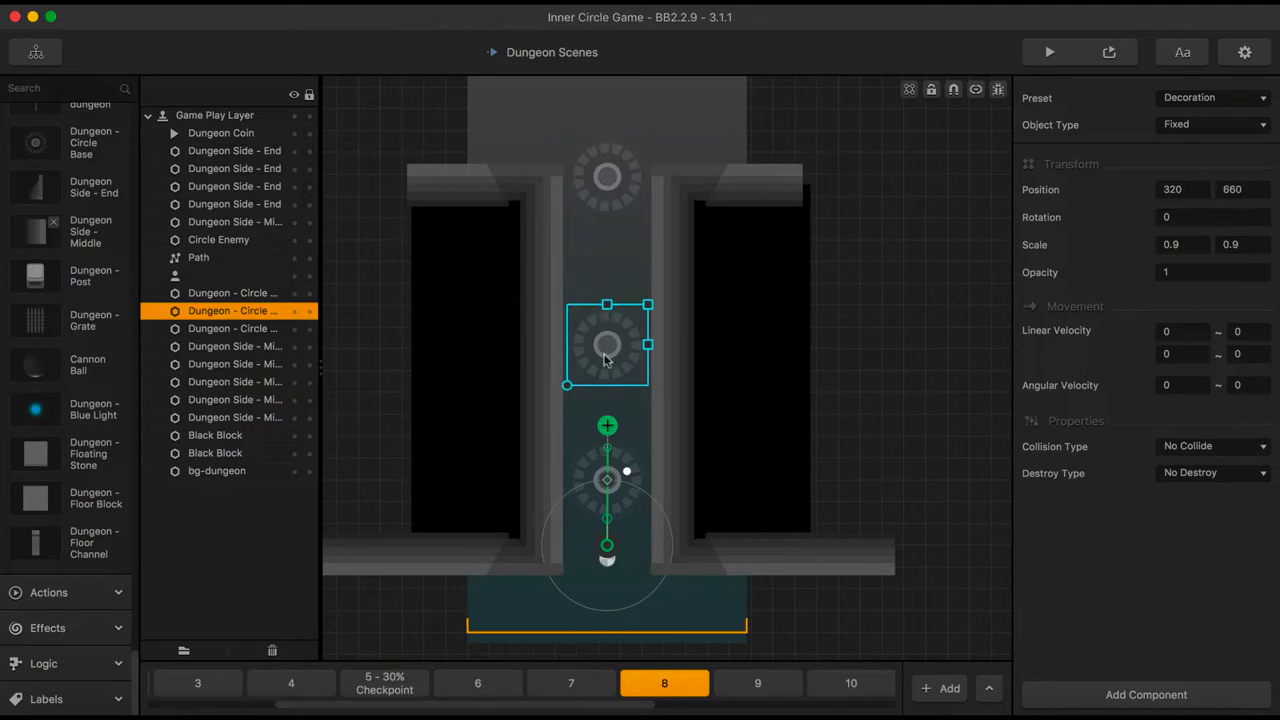
left_click_drag(607, 362, 606, 349)
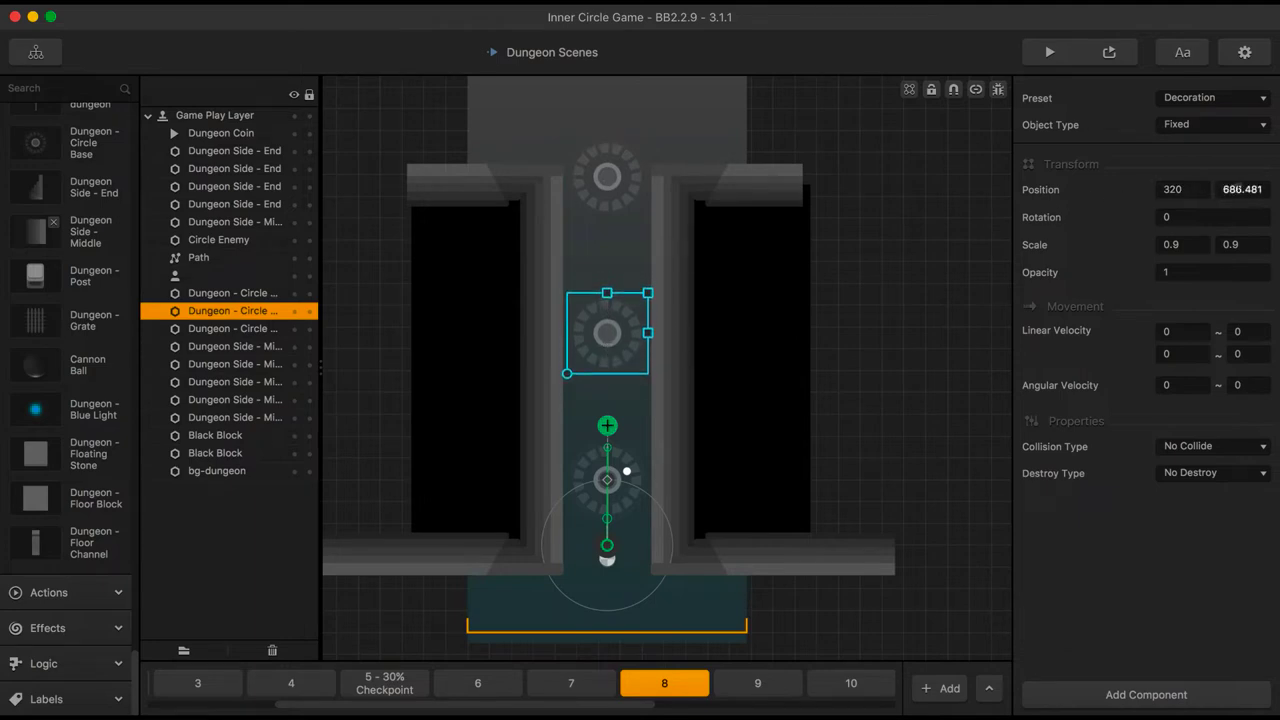
left_click(1240, 189)
type("690")
Set the top Dungeon Circle Base's Y position to 1040
left_click(611, 188)
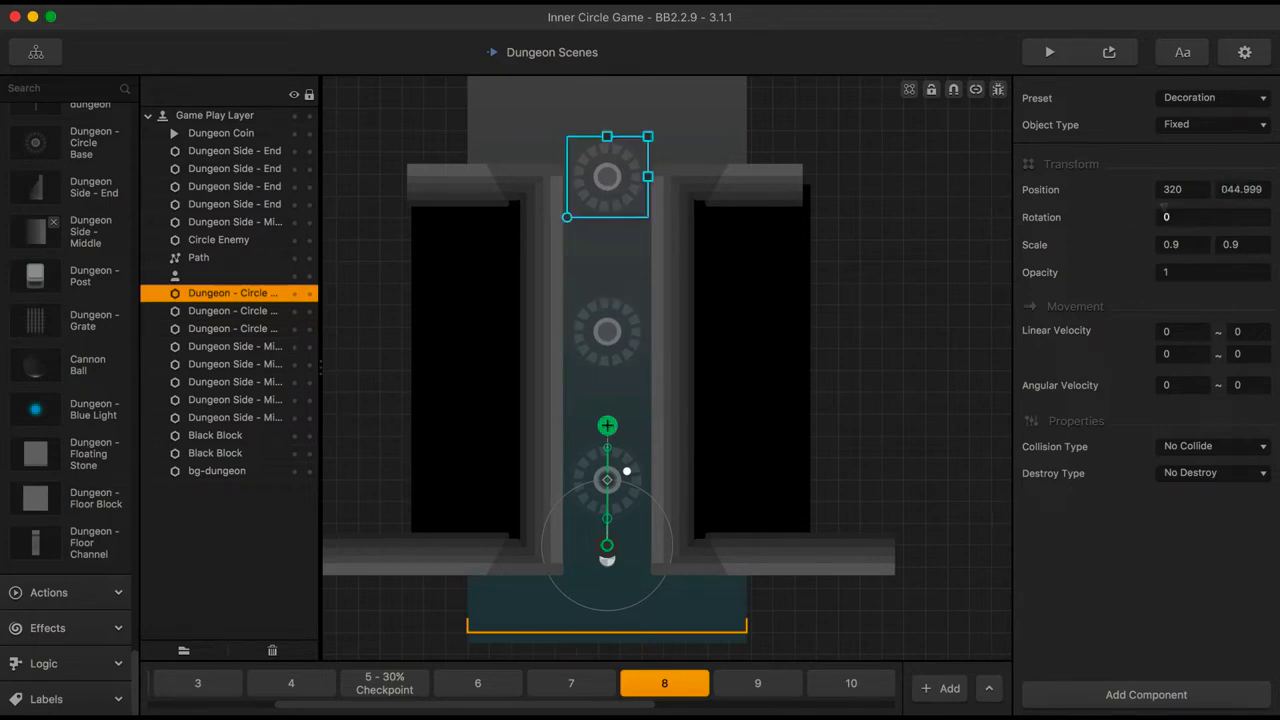
left_click(1240, 189)
type("1040")
key("Return")
Duplicate the Dungeon Coin on the lowest circle base and set the copy's Y position to 690
left_click(605, 481)
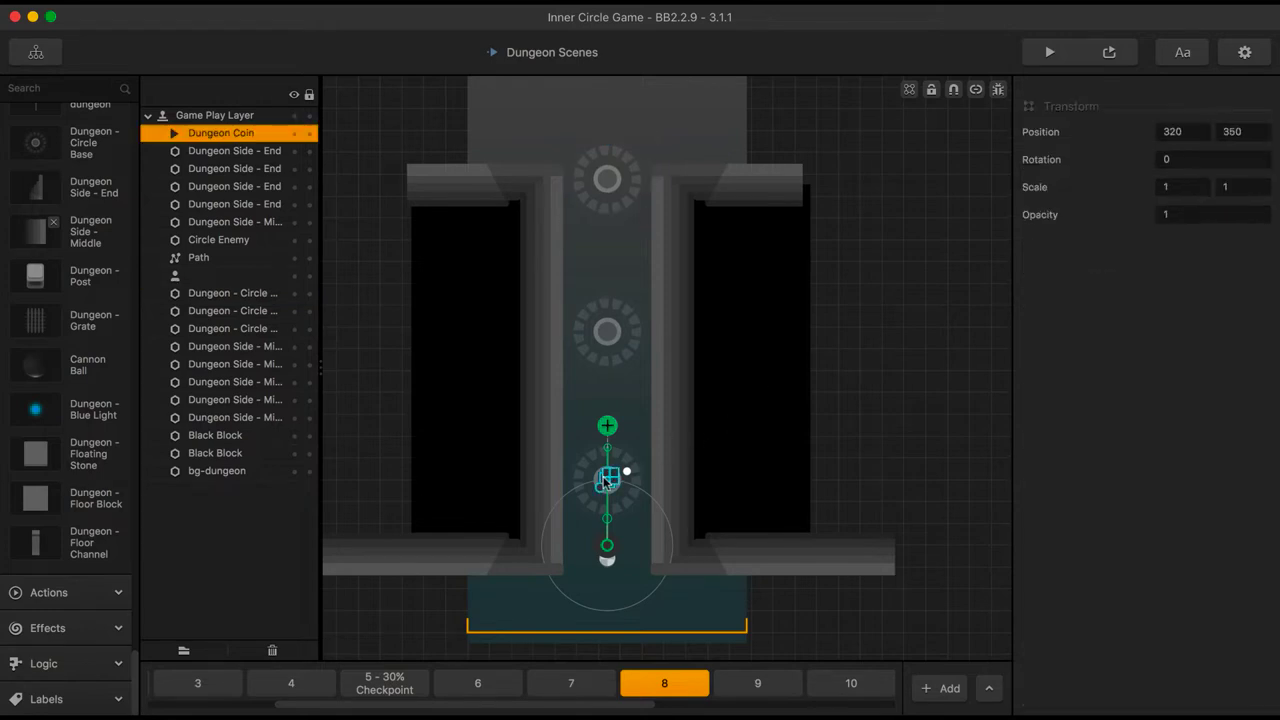
key("super+d")
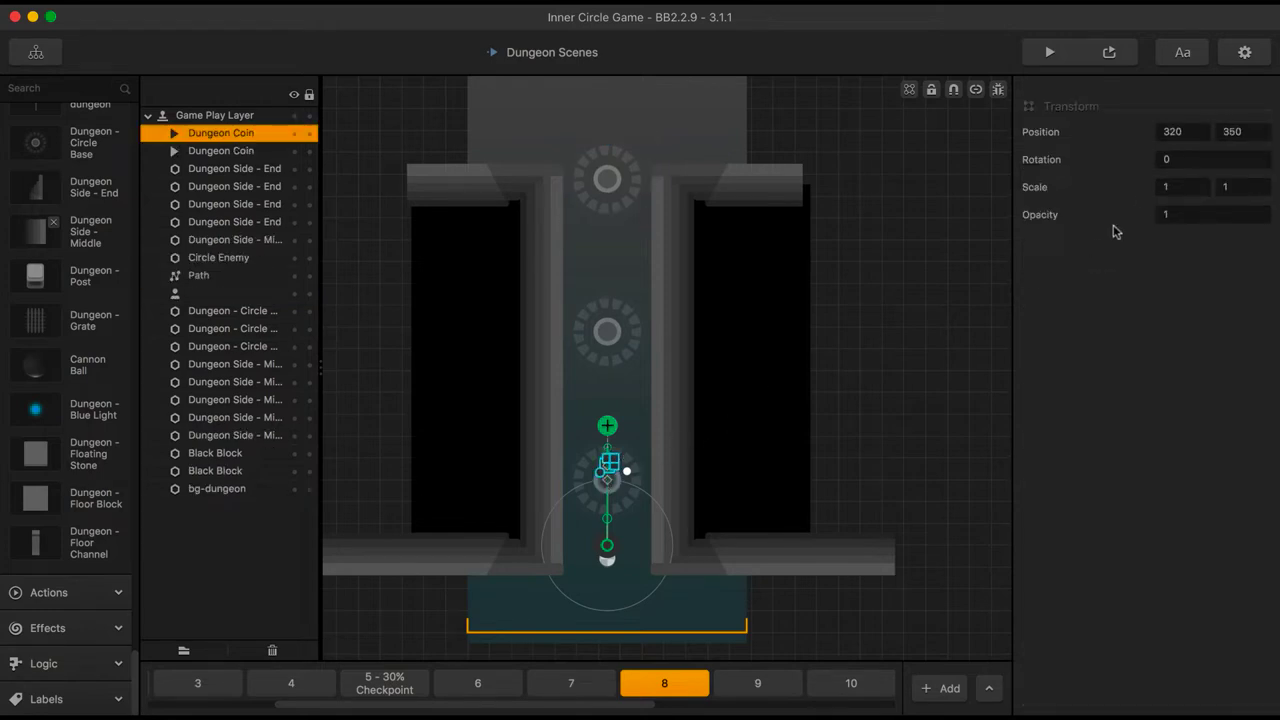
left_click(1236, 128)
key("BackSpace")
key("BackSpace")
key("BackSpace")
type("690")
key("Return")
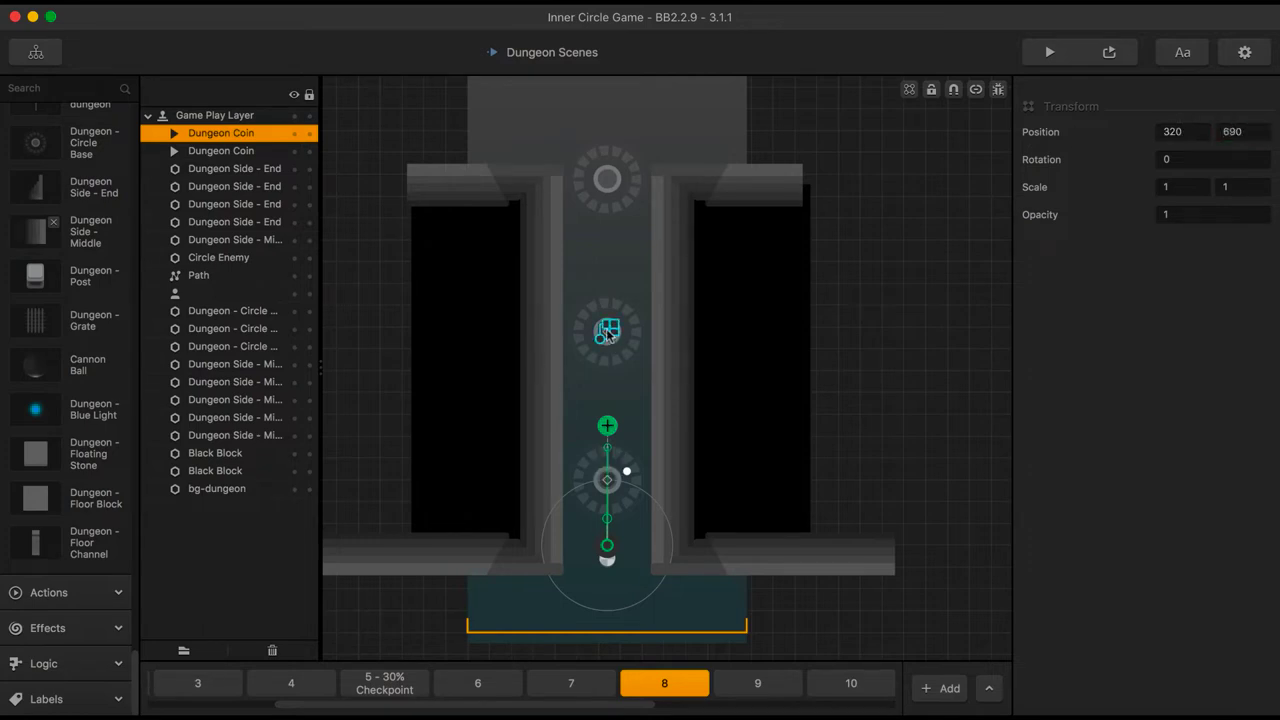
Duplicate the middle Dungeon Coin and set the new copy's Y position to 1040
key("super+d")
left_click(1175, 131)
key("Tab")
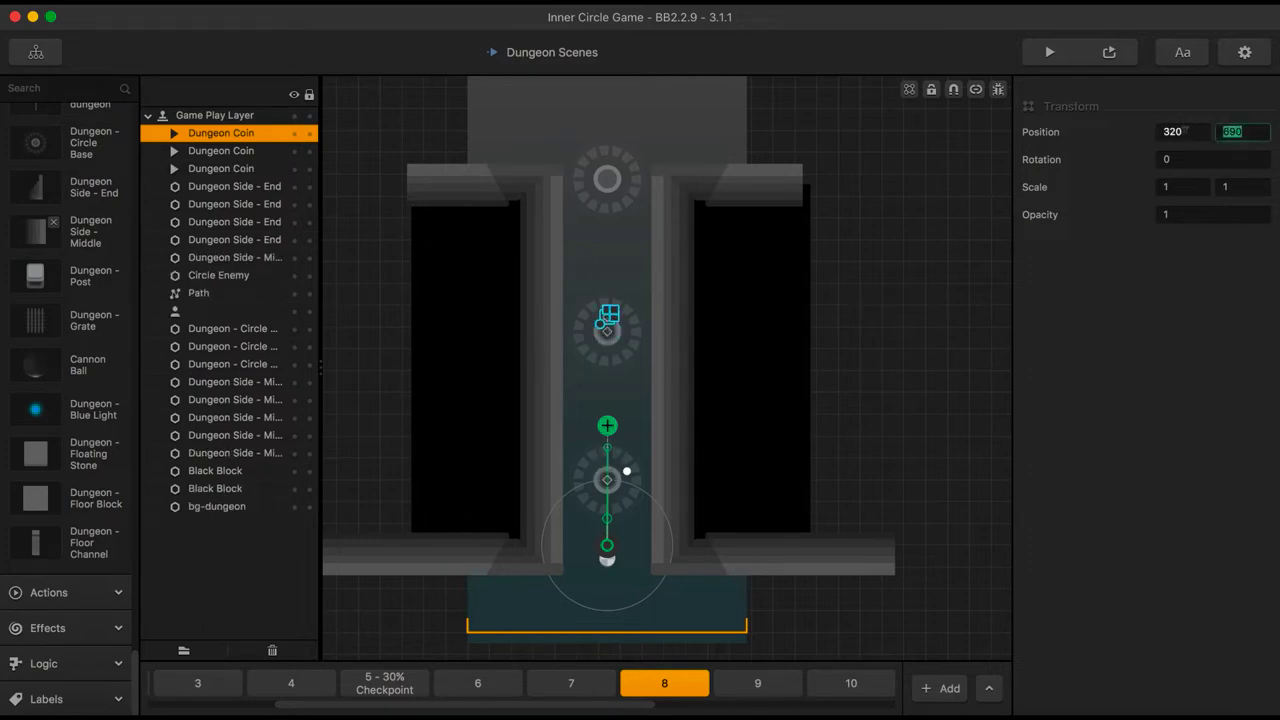
type("1040")
key("Return")
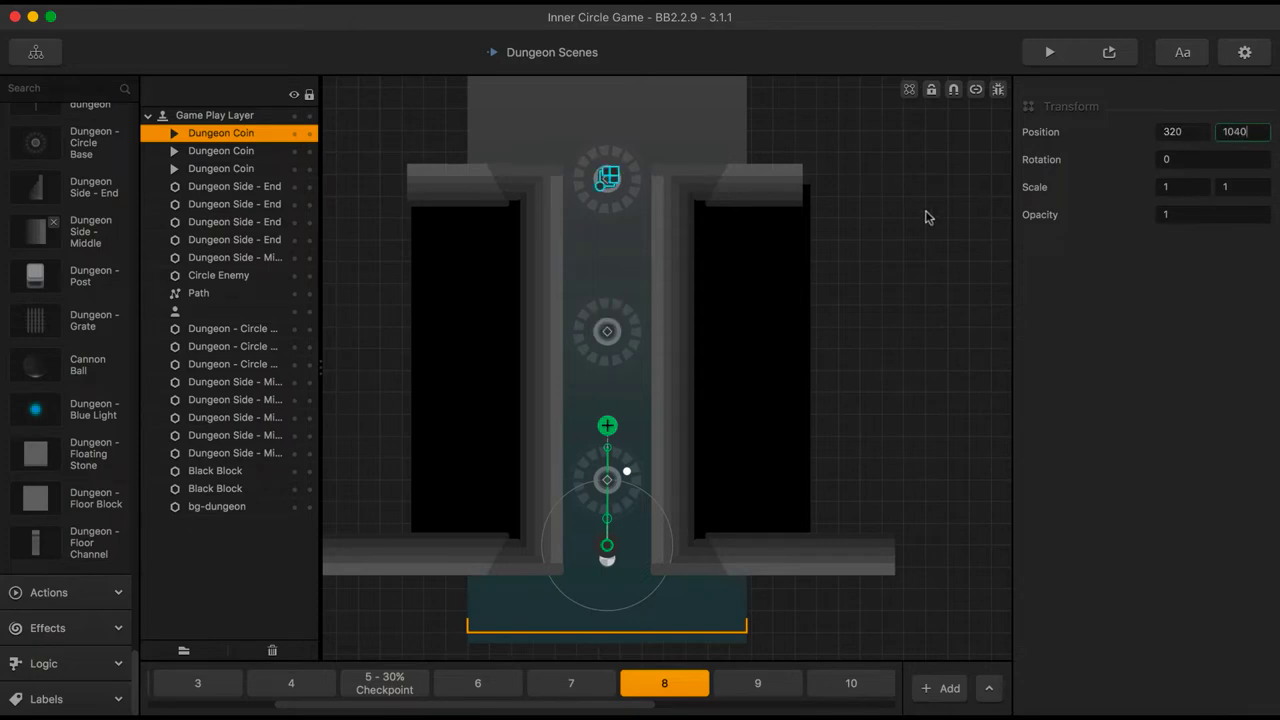
left_click(875, 226)
Extend the enemy path up to the centre of the top circle base, moving the top Dungeon Coin aside to about X 287.5
left_click_drag(606, 446, 607, 180)
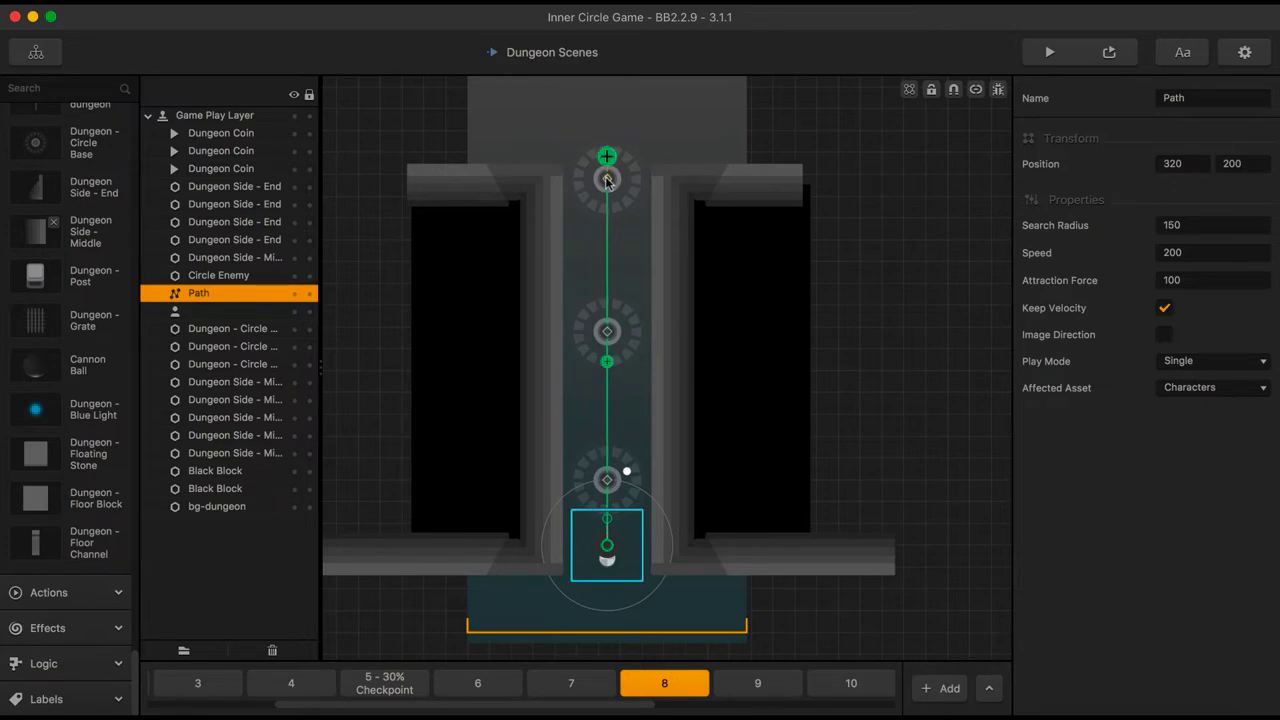
scroll(606, 178, "up", 5)
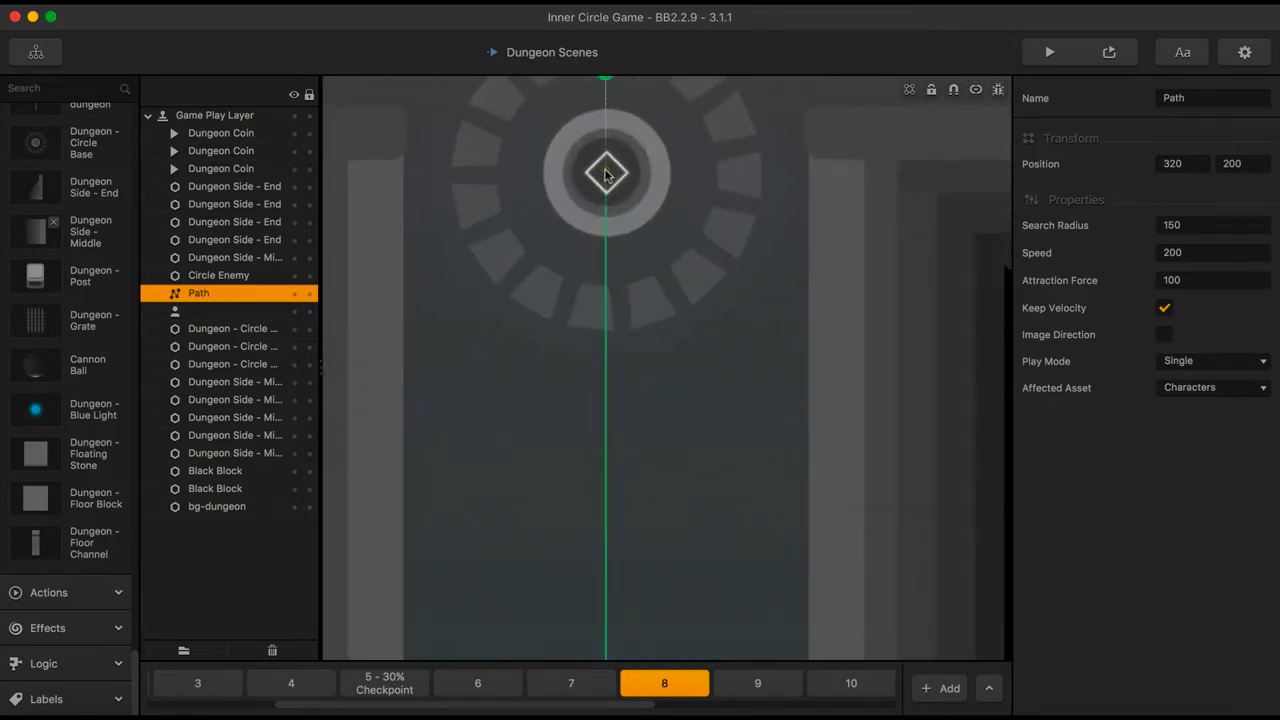
left_click(605, 175)
left_click_drag(605, 175, 605, 174)
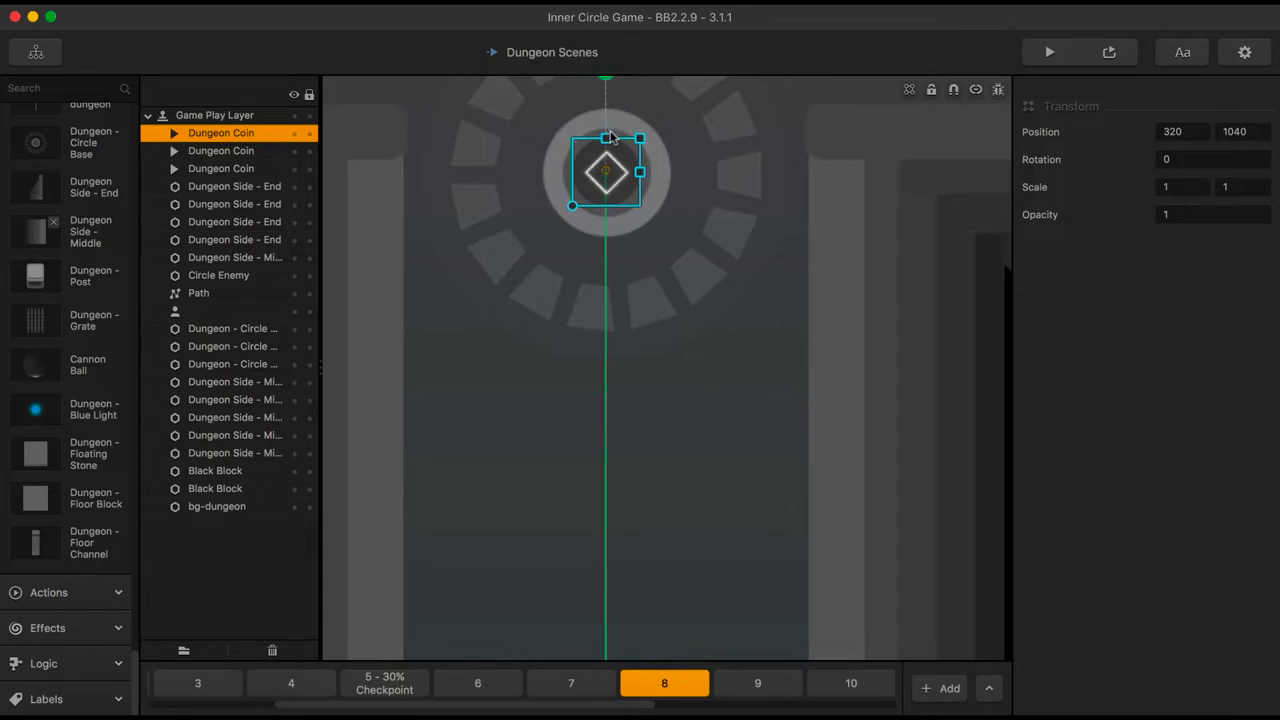
left_click_drag(624, 168, 560, 167)
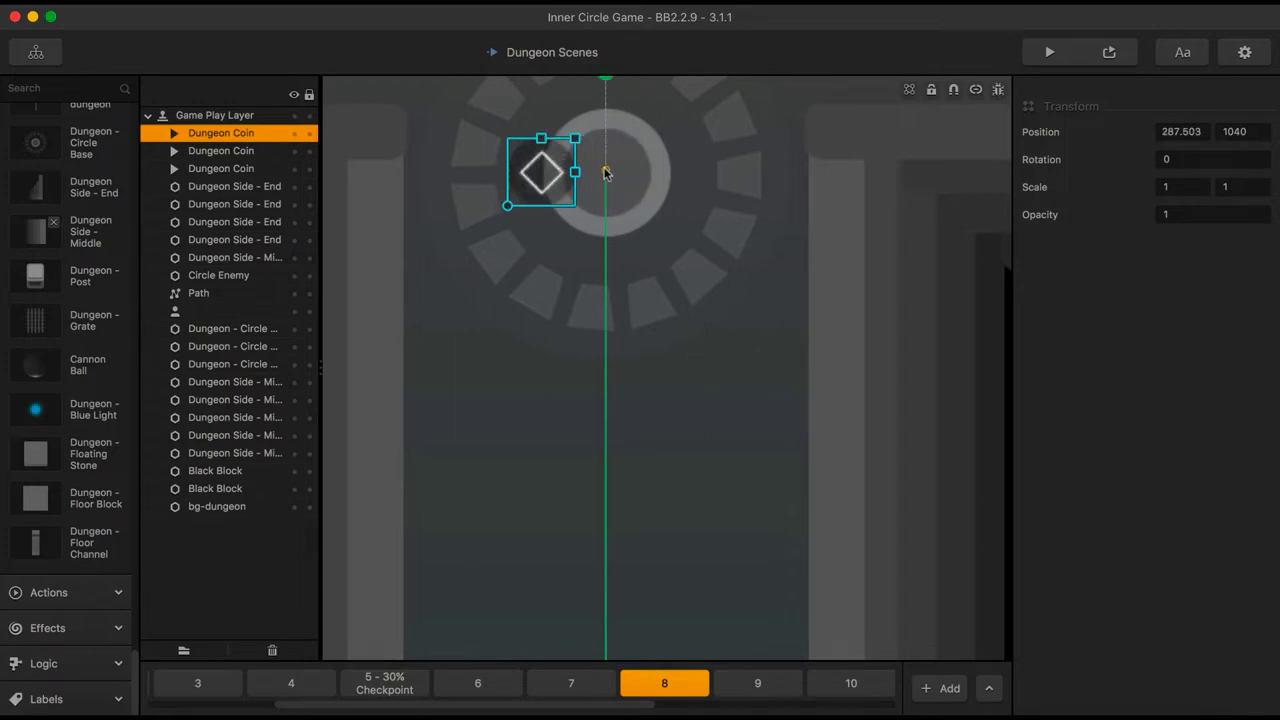
left_click(606, 171)
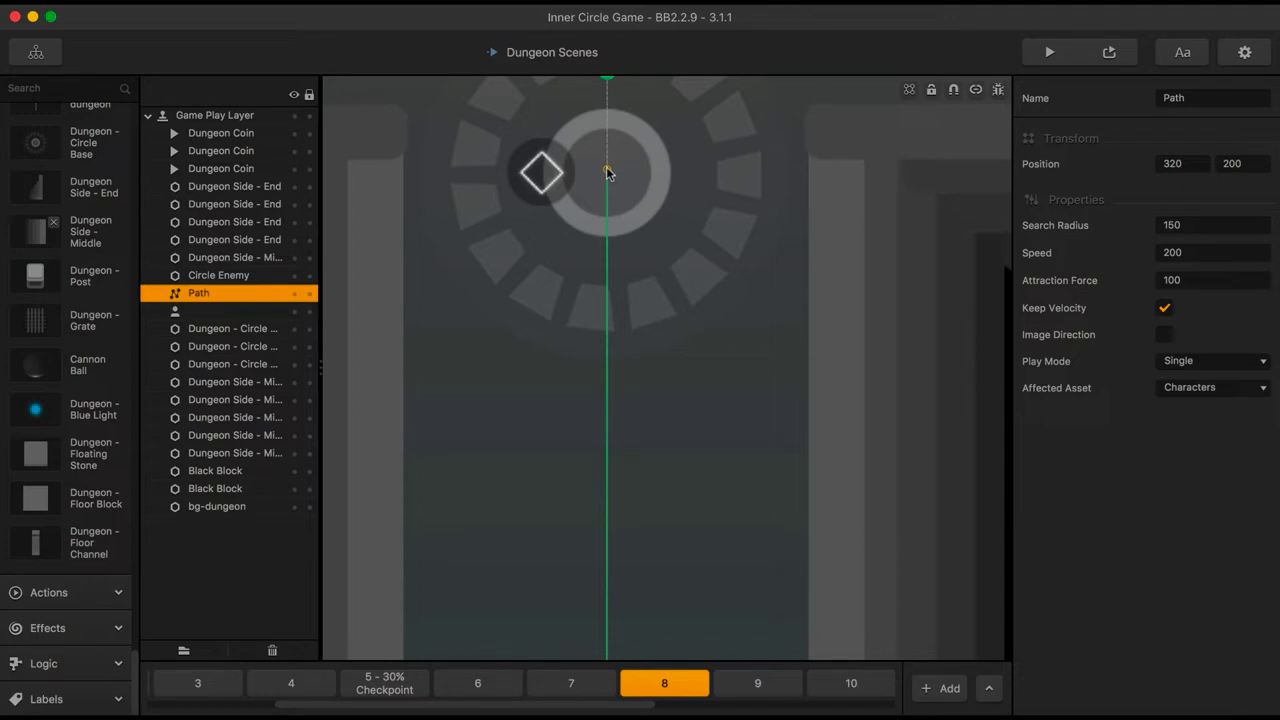
Set the top Dungeon Coin's X position to 320 and nudge it sideways to X 290
left_click(549, 172)
left_click(1200, 130)
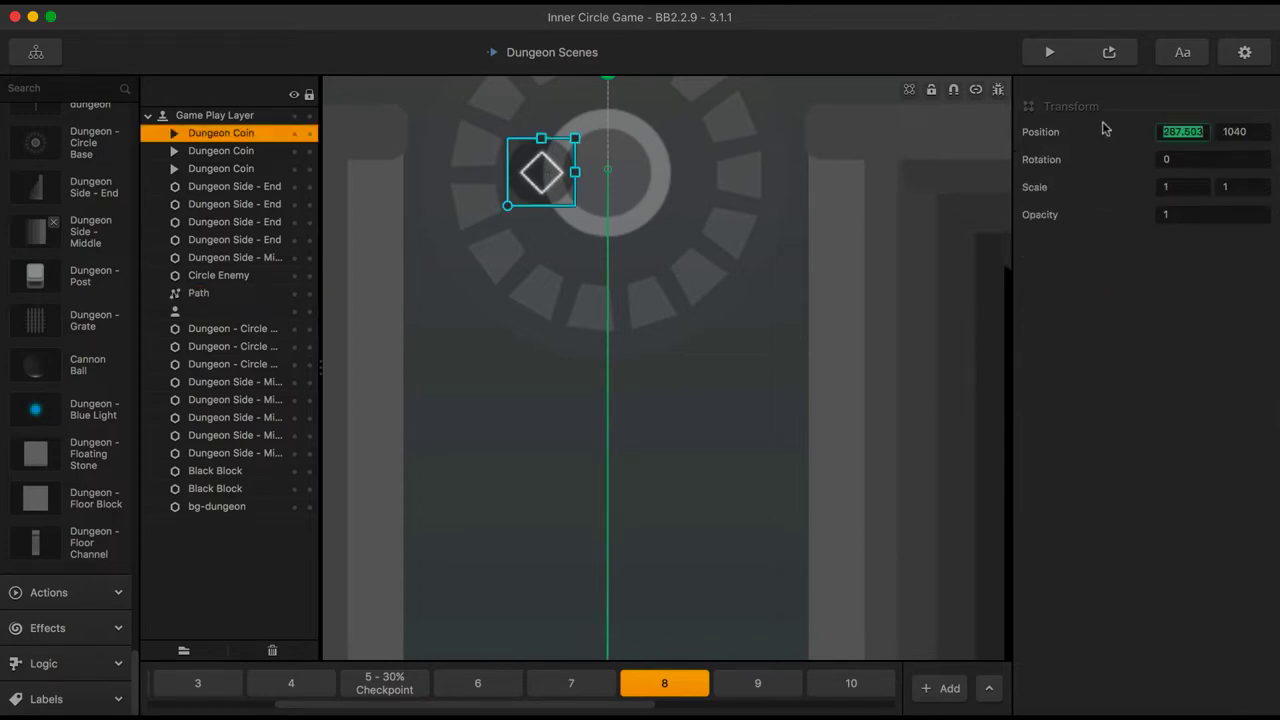
type("320")
key("Return")
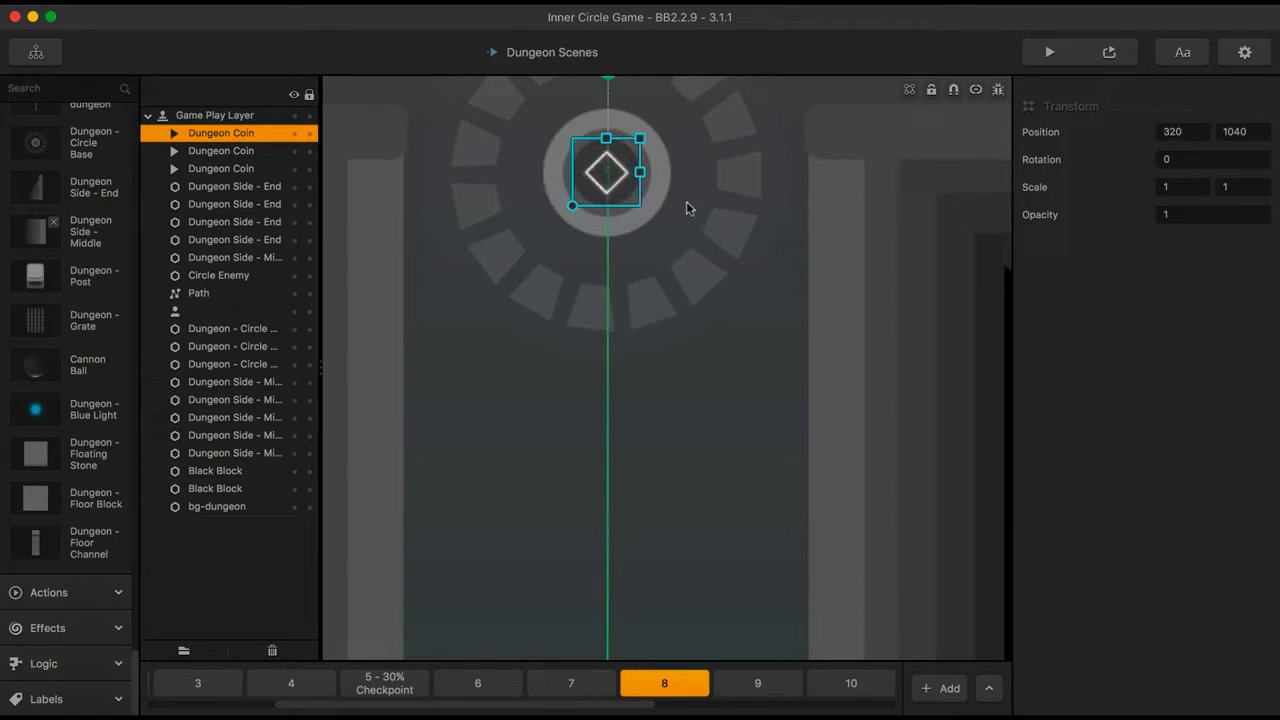
key("Left")
key("Left")
key("Left")
key("Left")
key("Left")
key("Left")
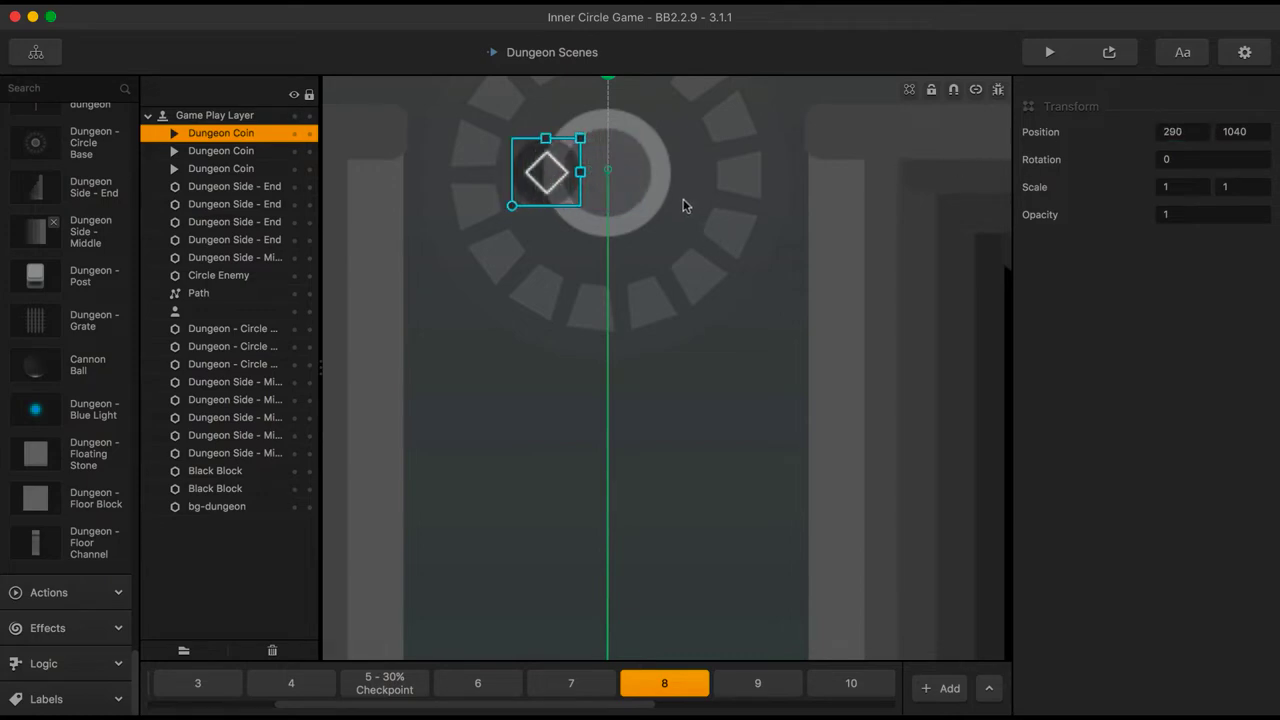
Align the path point with the top circle base's centre and set the top Dungeon Coin's X position to 320
left_click(607, 171)
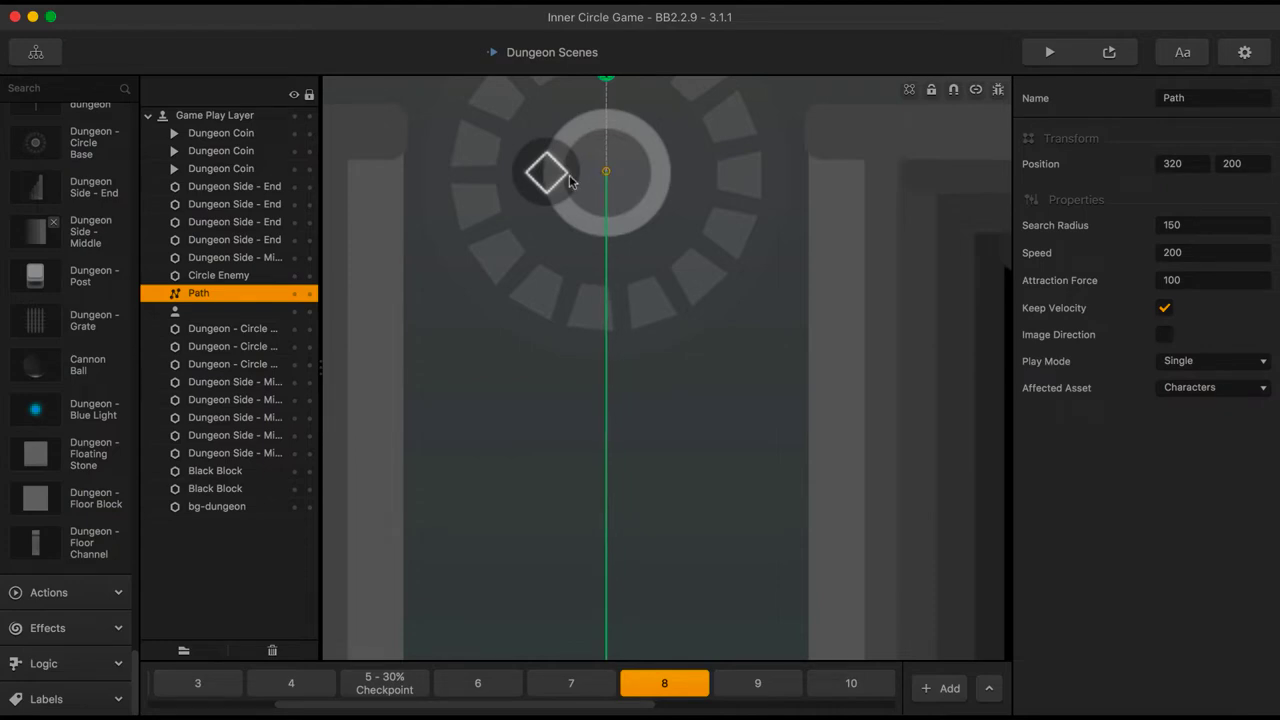
left_click(570, 181)
left_click_drag(556, 182, 613, 181)
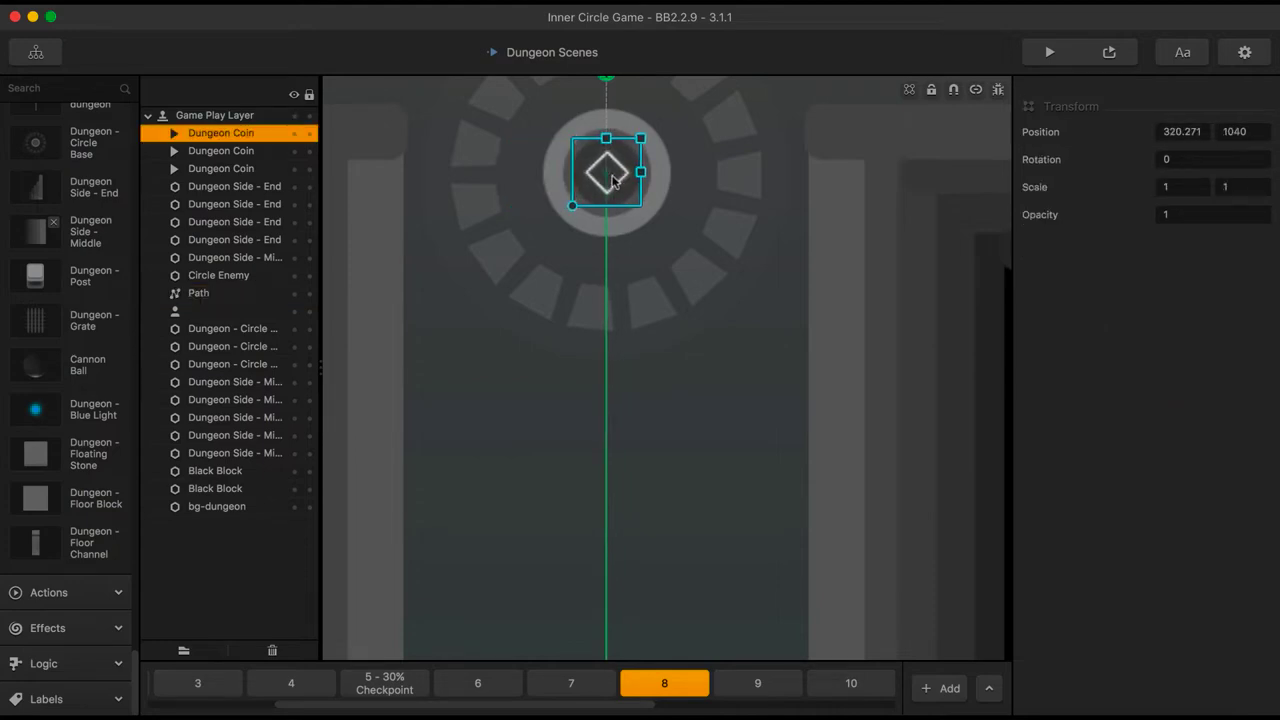
left_click(1182, 130)
type("320")
left_click(689, 277)
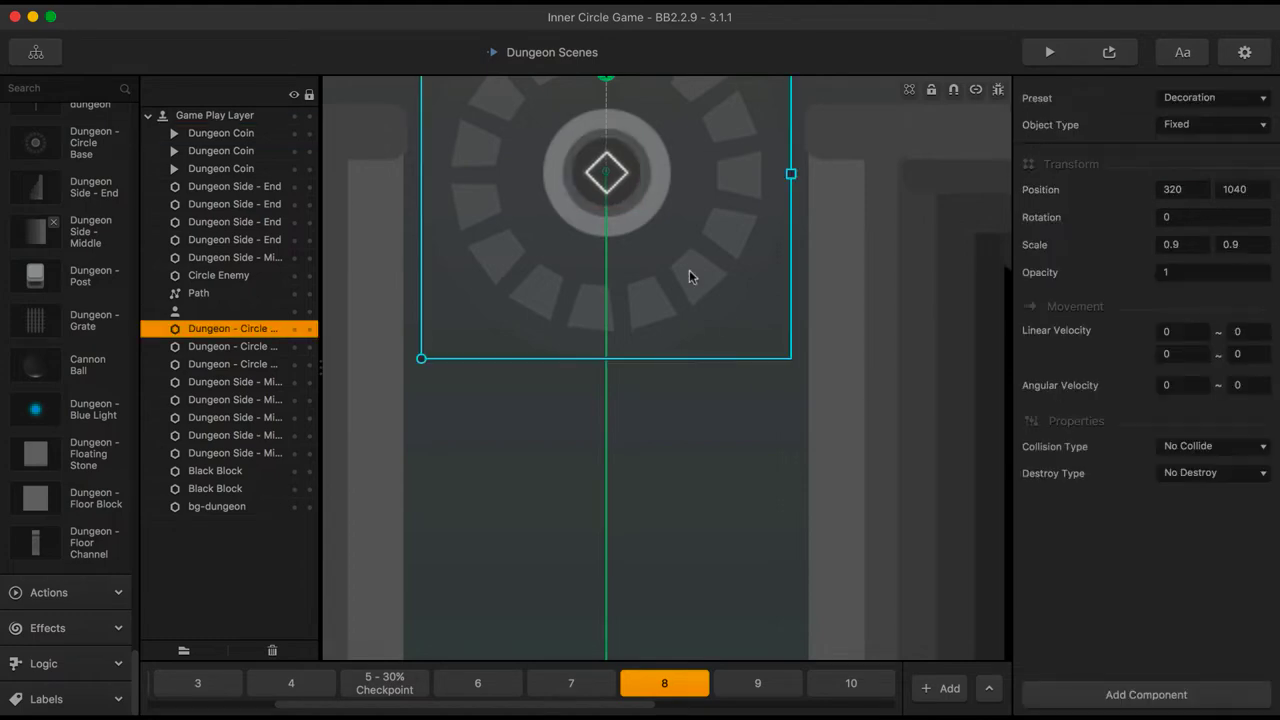
Copy the Cannon Ball below the vertical highlighted zone in scene 6
scroll(689, 277, "down", 5)
scroll(689, 277, "down", 5)
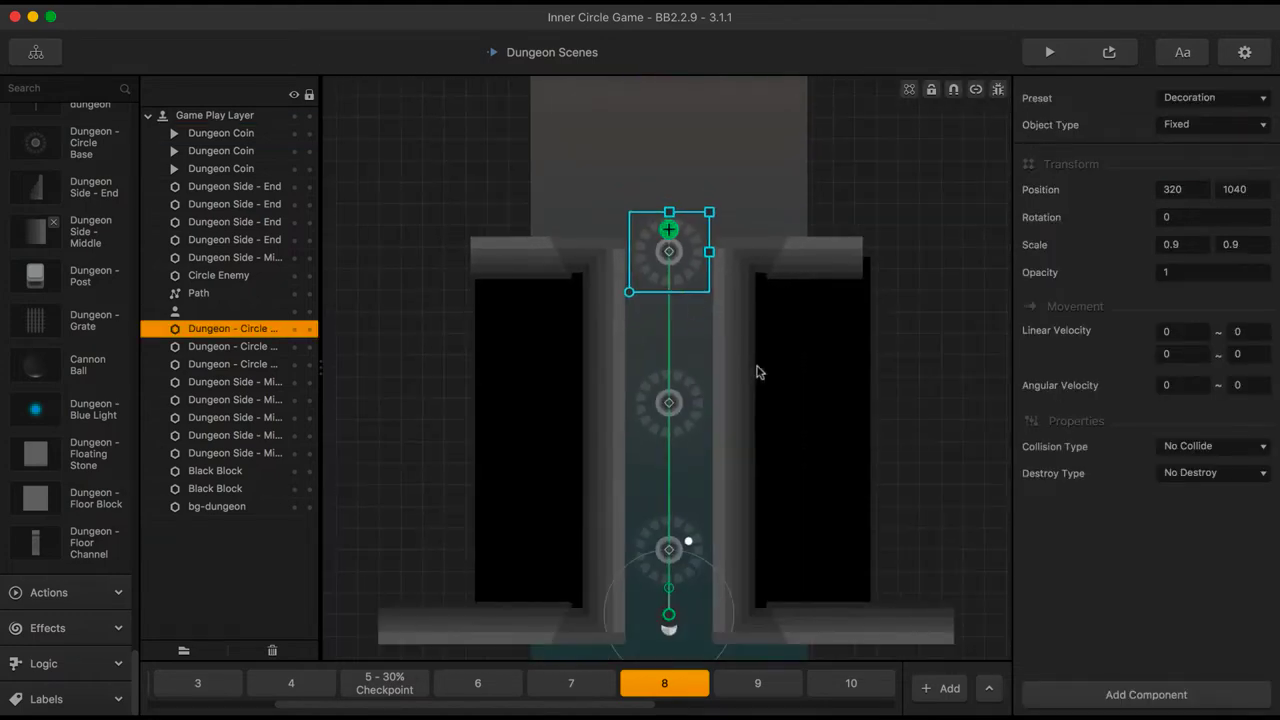
scroll(757, 371, "down", 3)
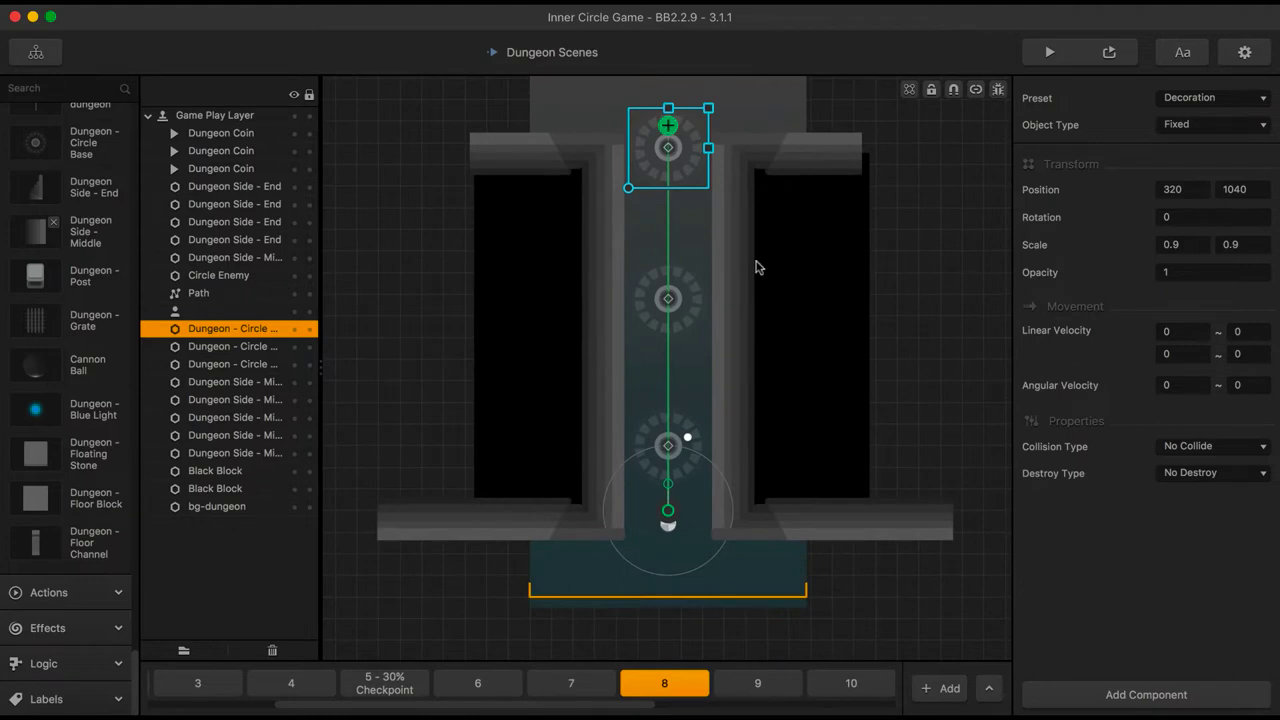
left_click_drag(926, 183, 919, 492)
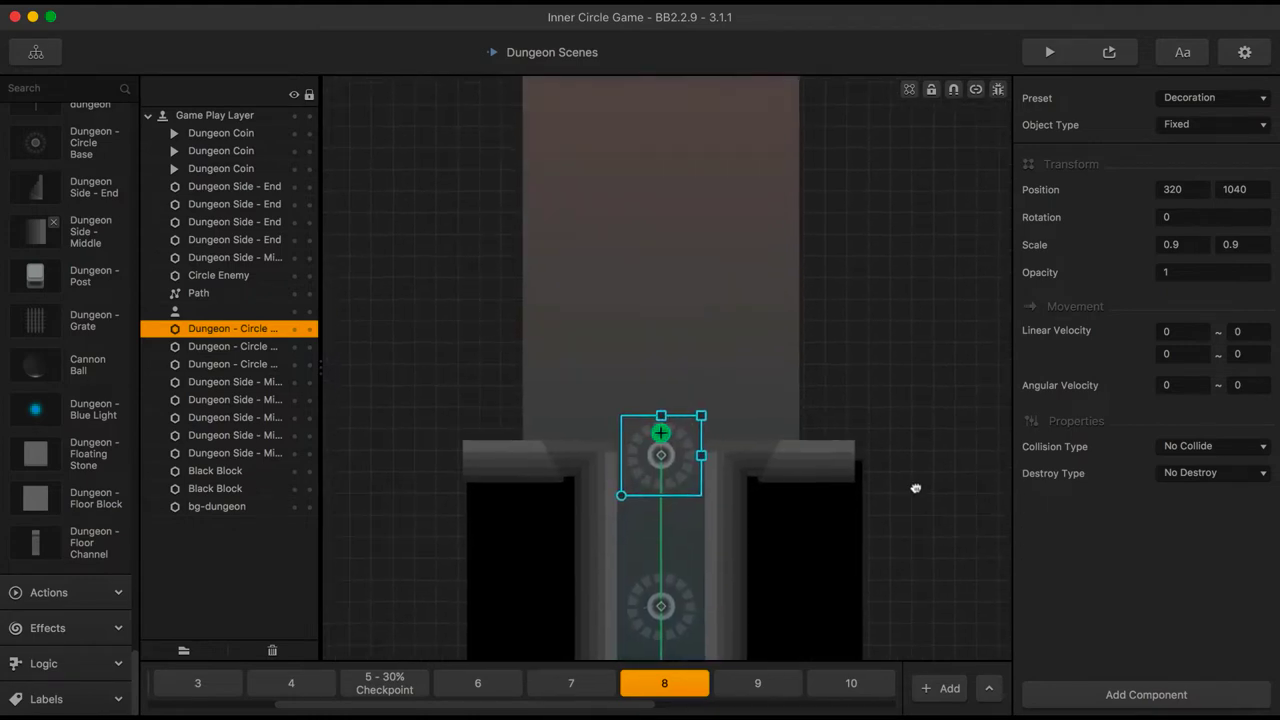
left_click(552, 681)
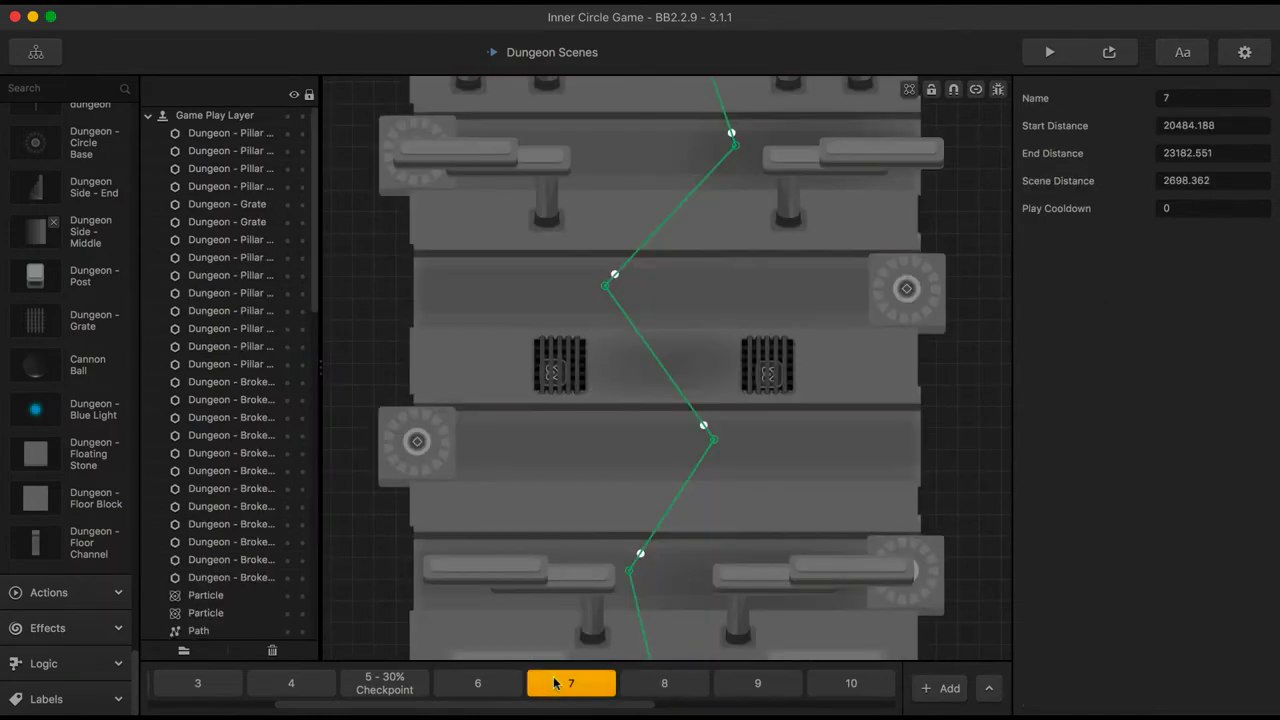
left_click(478, 684)
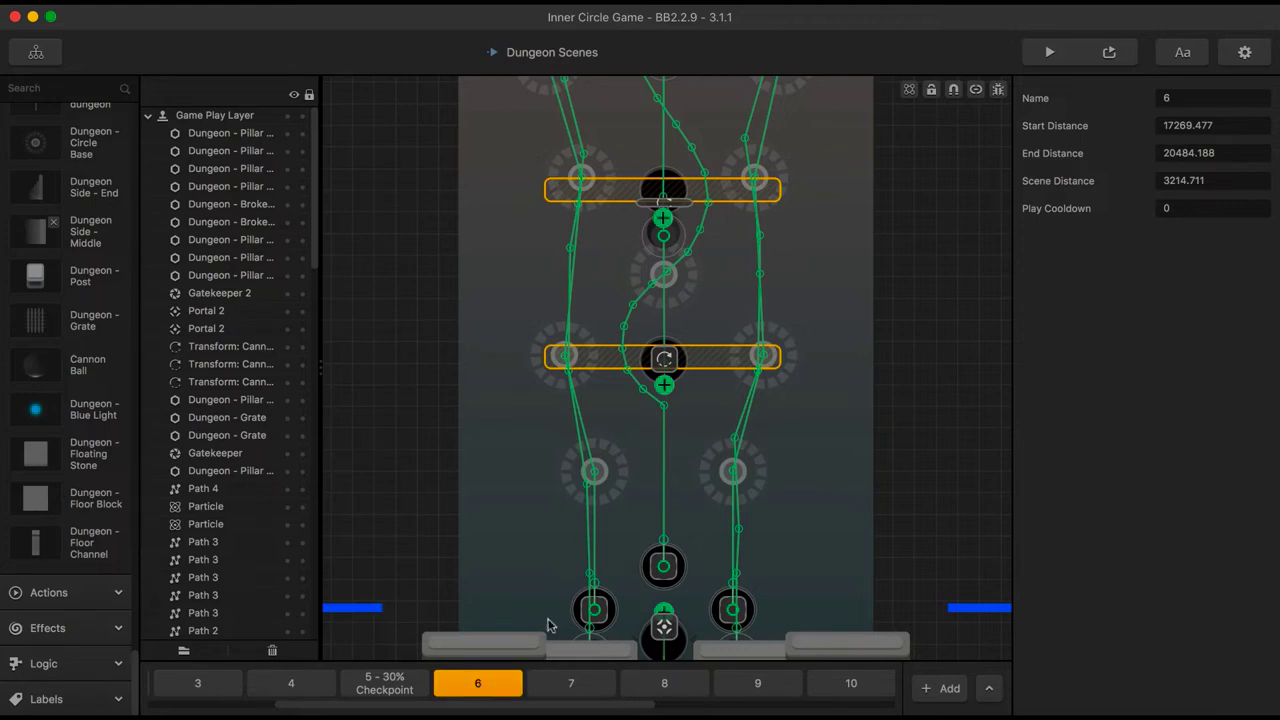
scroll(710, 467, "down", 5)
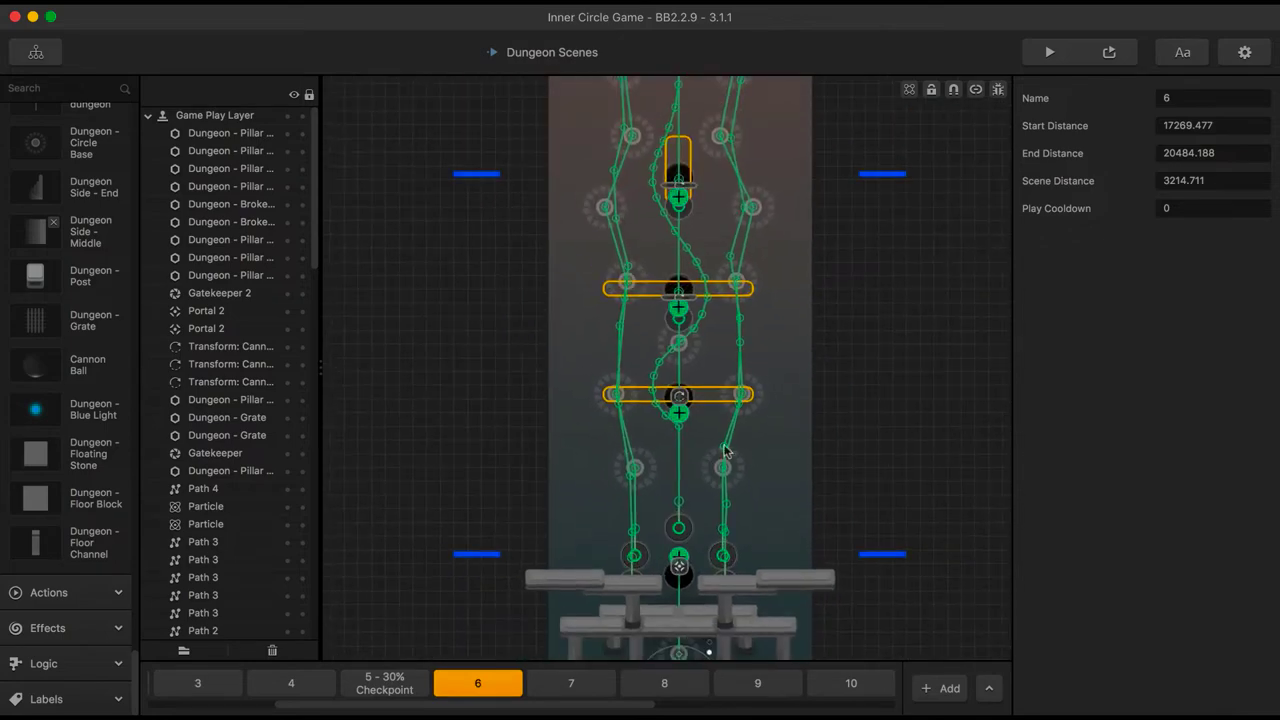
scroll(686, 224, "up", 8)
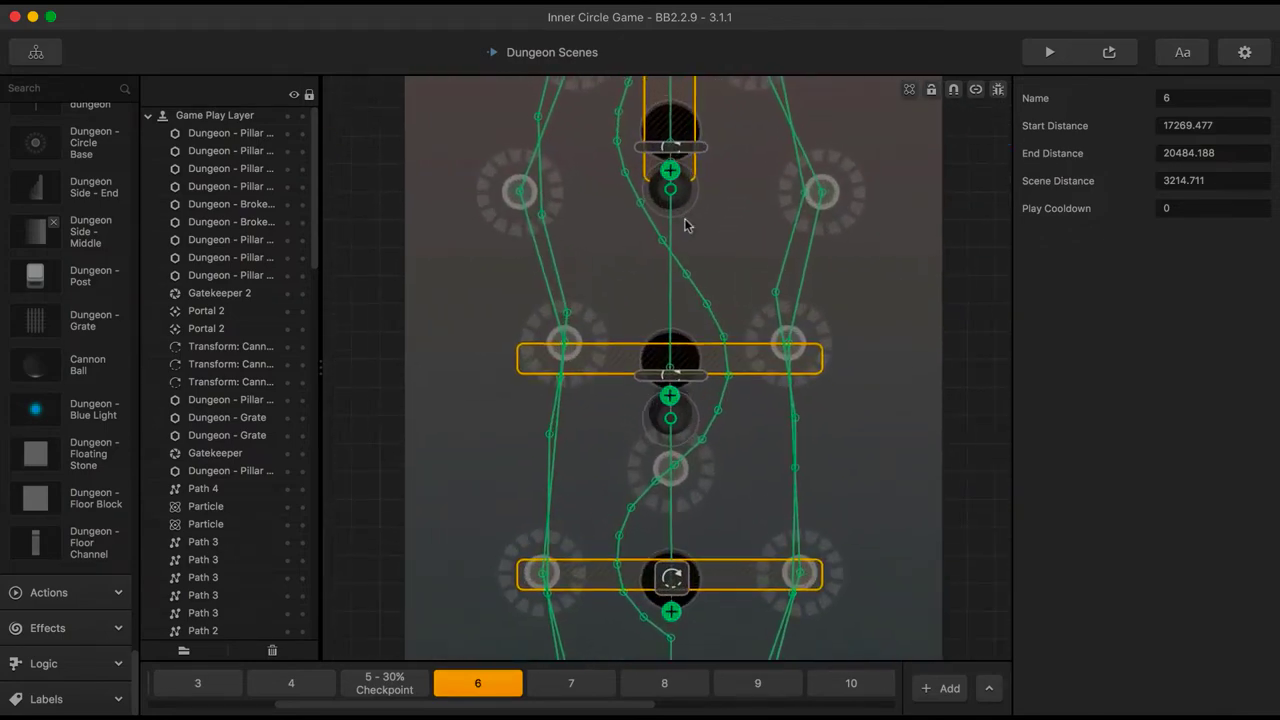
left_click_drag(753, 138, 815, 382)
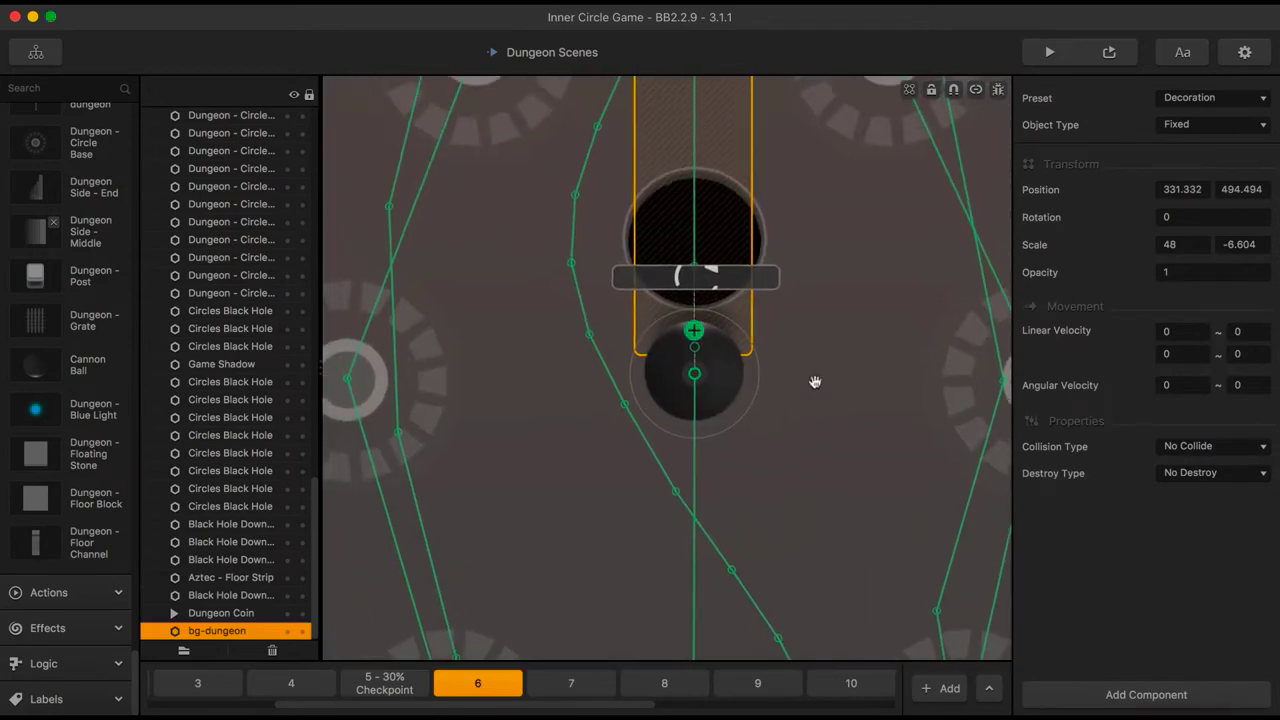
left_click(720, 370)
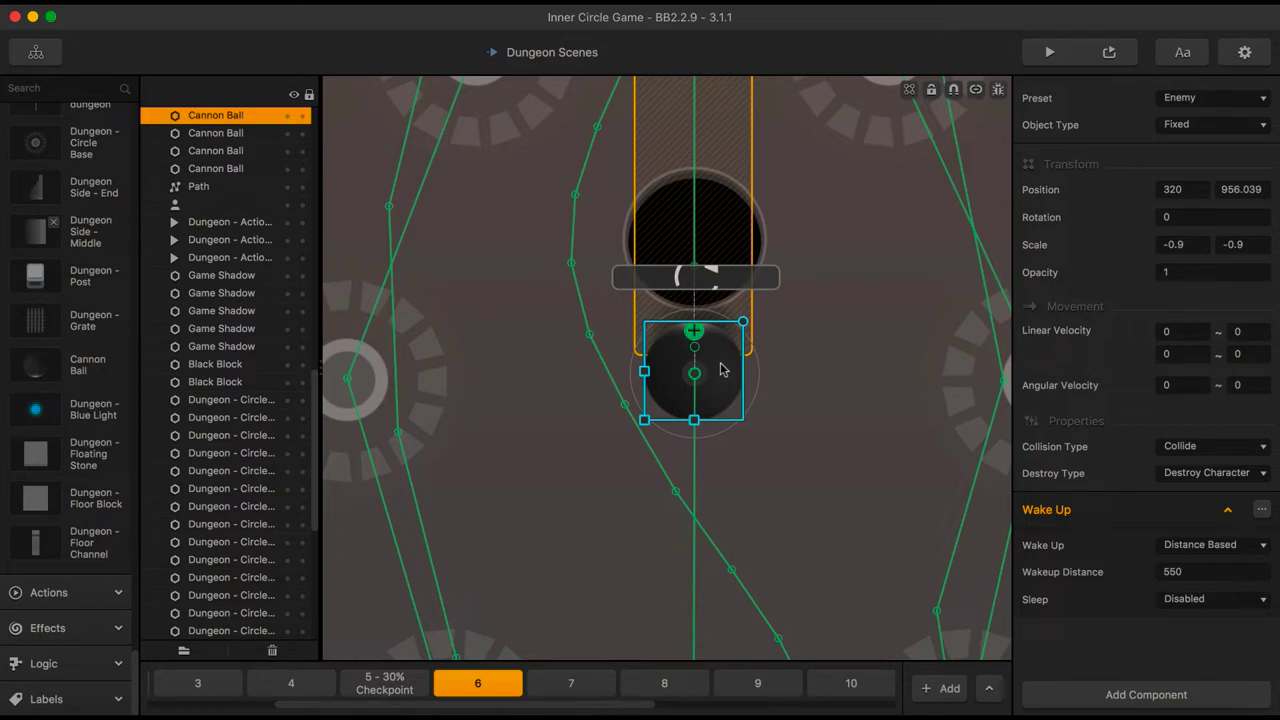
Paste the copied Cannon Ball into scene 8, centred above the walled corridor
left_click(664, 685)
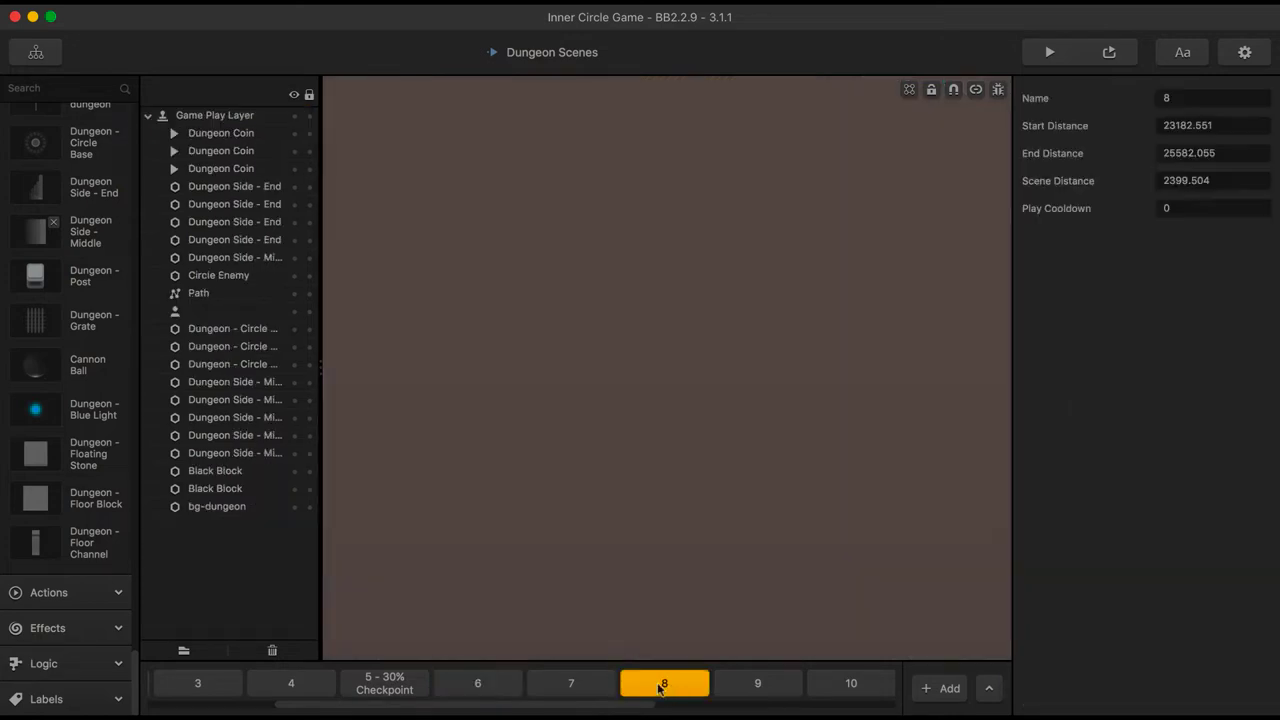
left_click(596, 681)
left_click(667, 681)
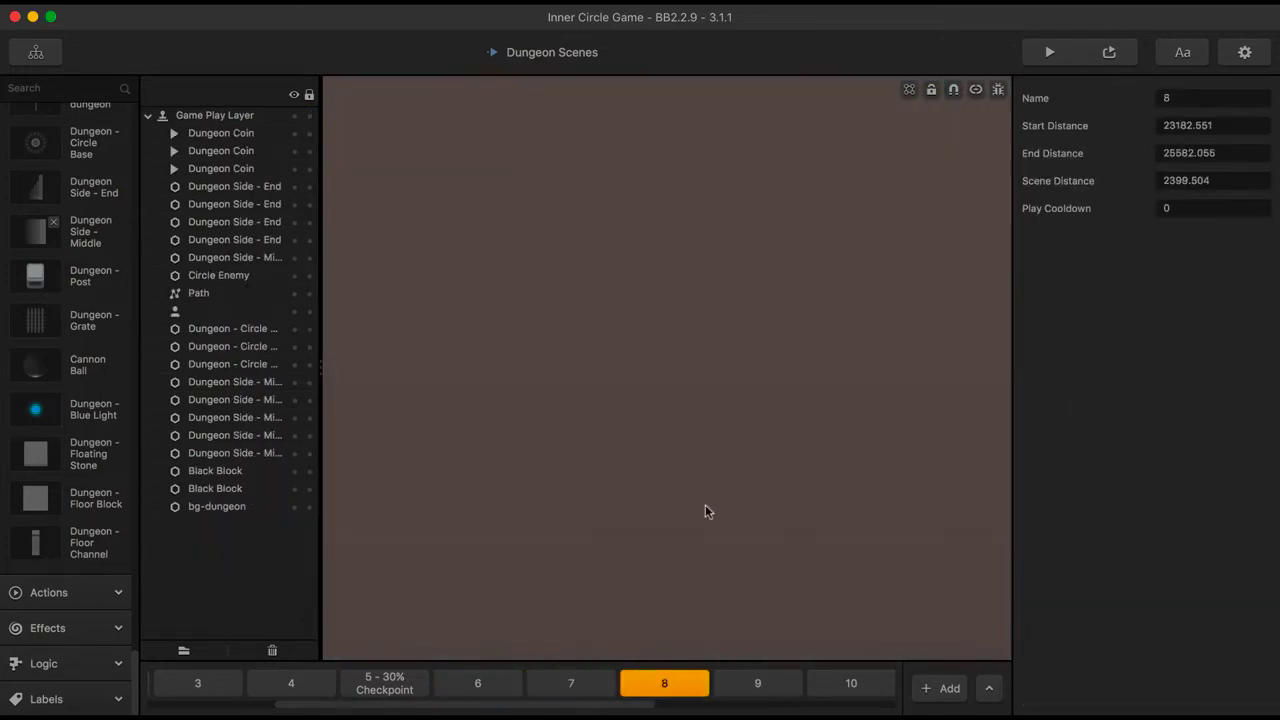
scroll(710, 469, "down", 5)
left_click_drag(823, 480, 781, 294)
left_click(781, 294)
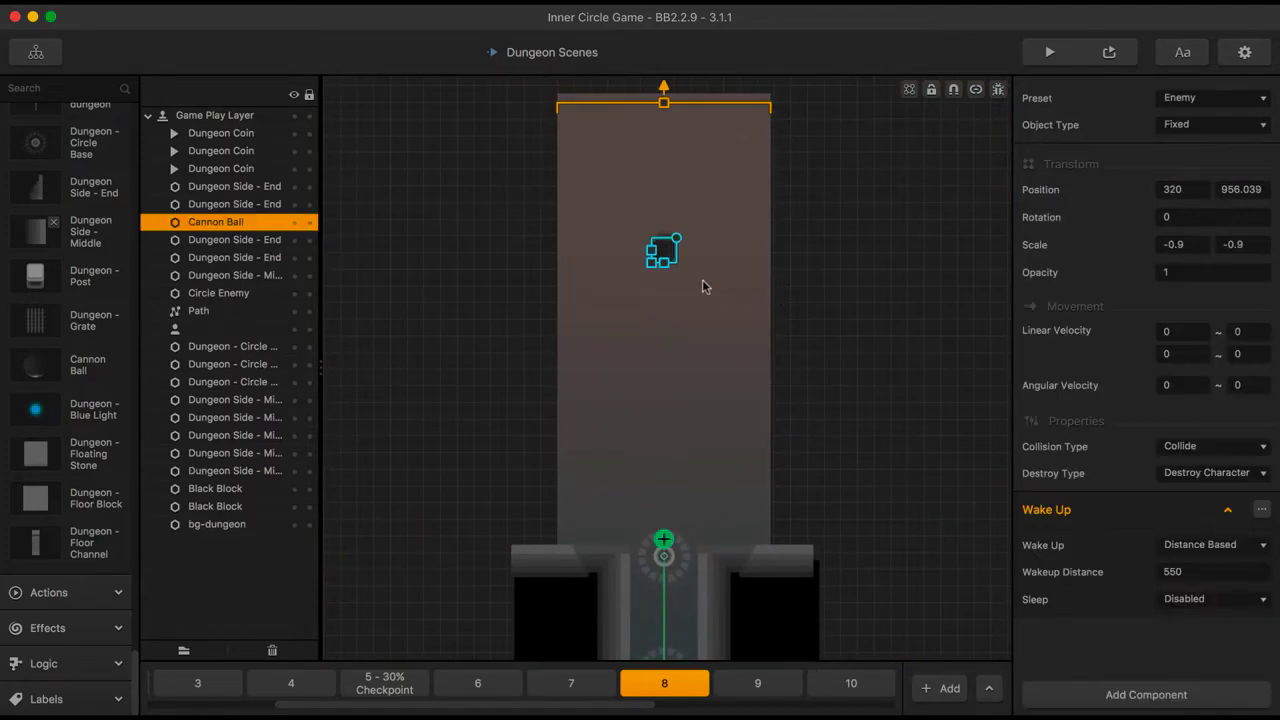
Copy the Cannon Ball's Path 3 and its Game Shadow from scene 6 into scene 8
left_click(571, 683)
left_click(478, 683)
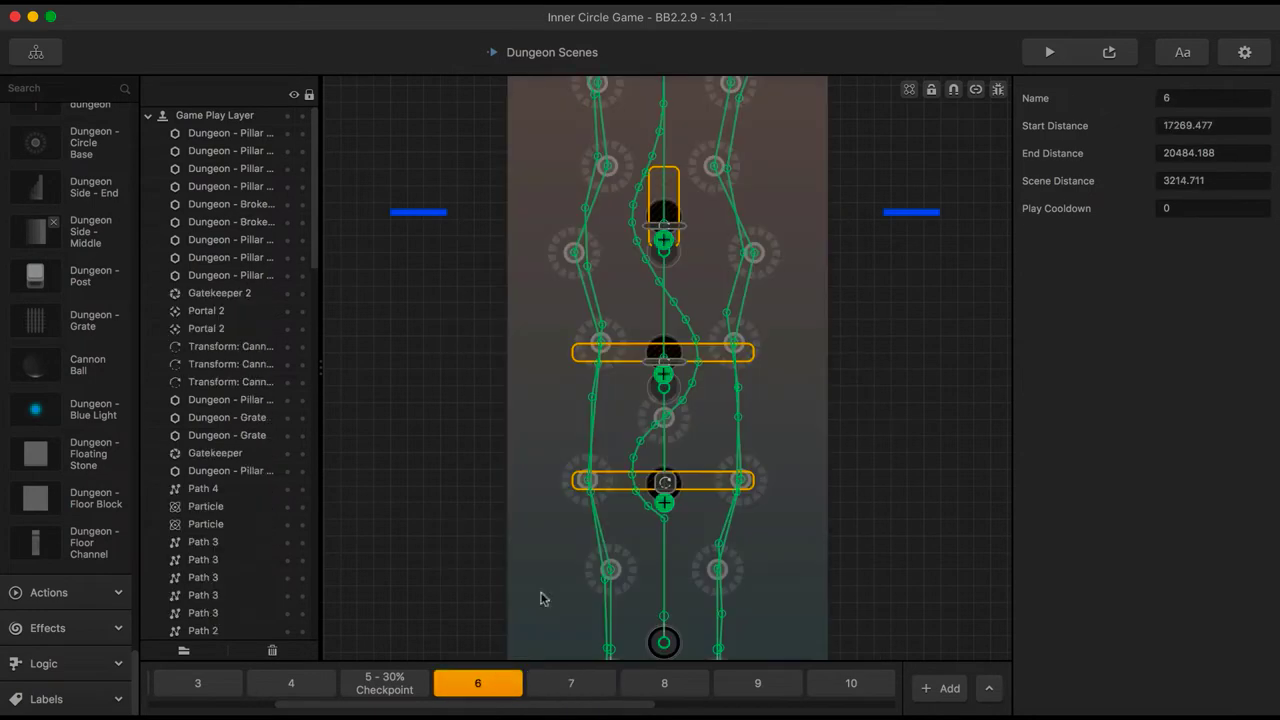
scroll(665, 378, "up", 6)
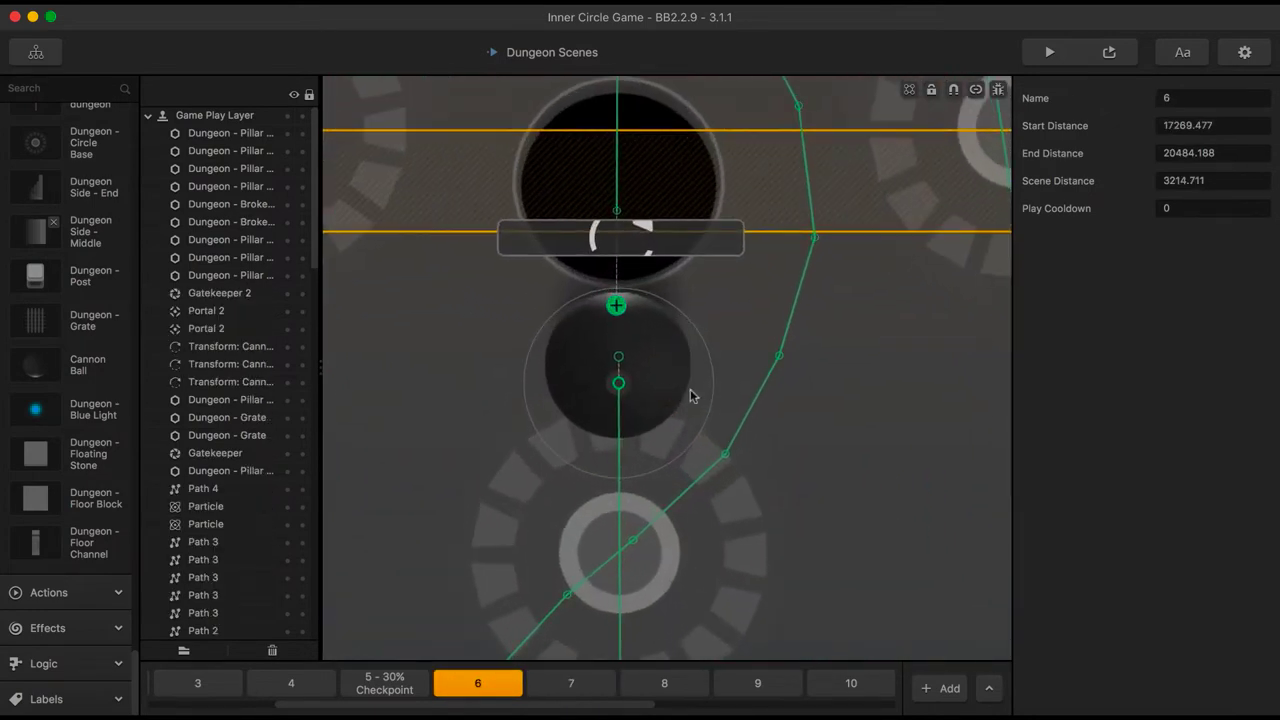
left_click(618, 383)
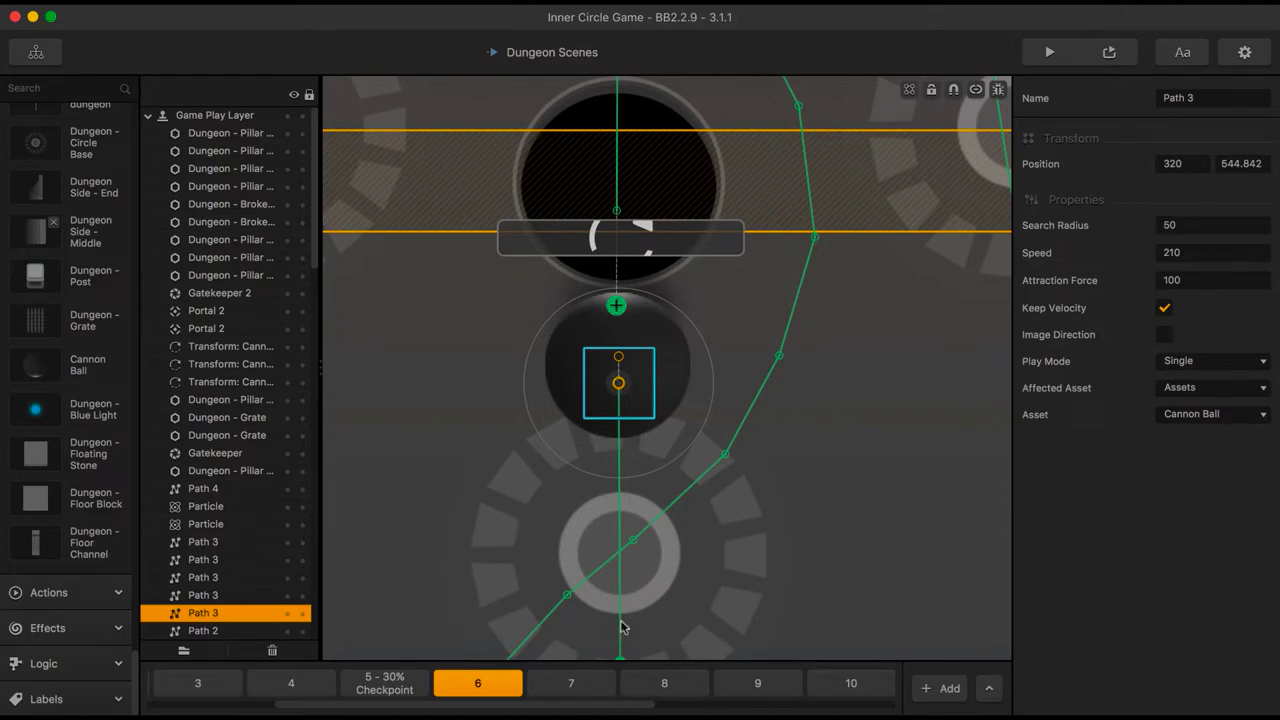
left_click(571, 684)
left_click(651, 686)
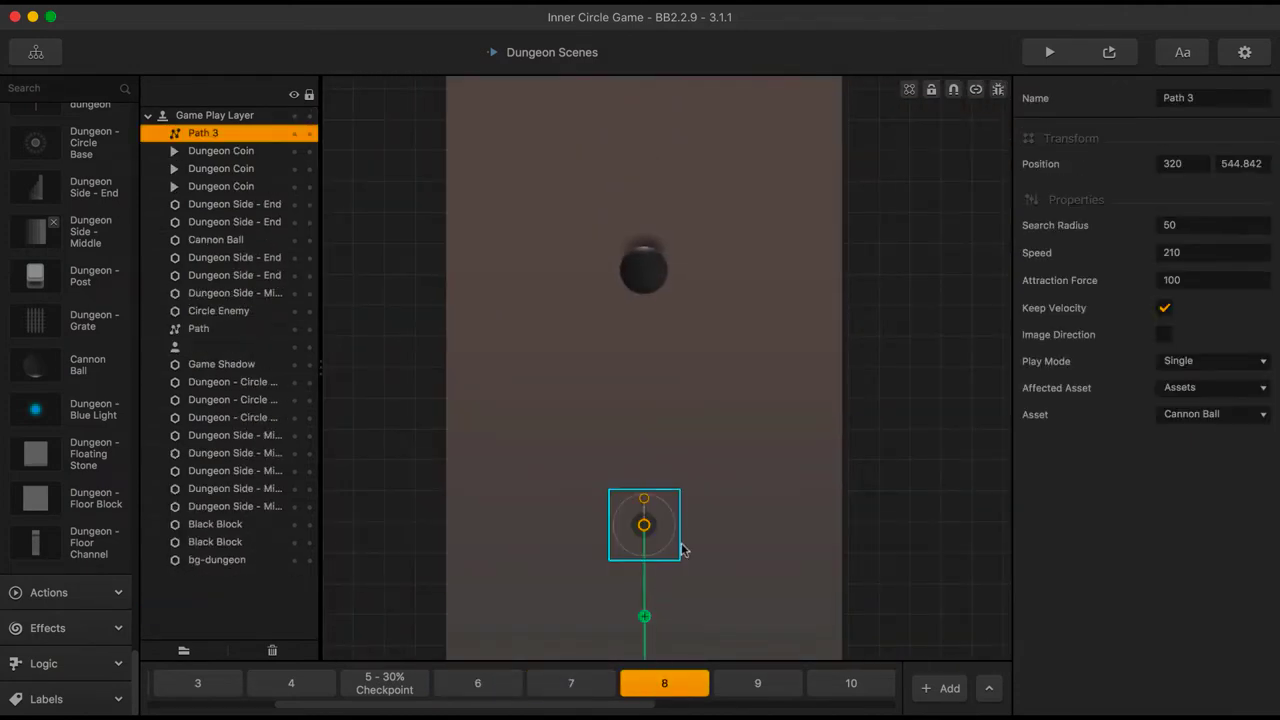
Move Path 3 in scene 8 up beside the central Cannon Ball, to about X 214, Y 1881
scroll(686, 517, "down", 5)
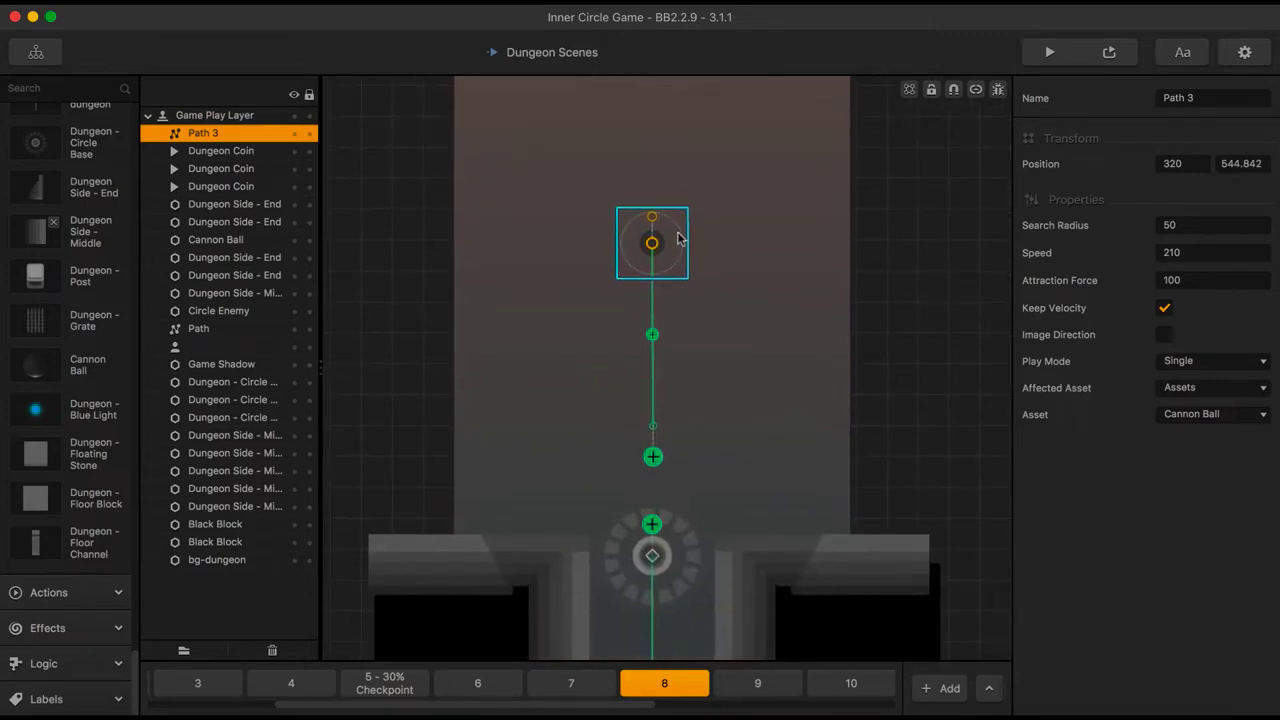
scroll(705, 245, "up", 1)
scroll(715, 285, "up", 3)
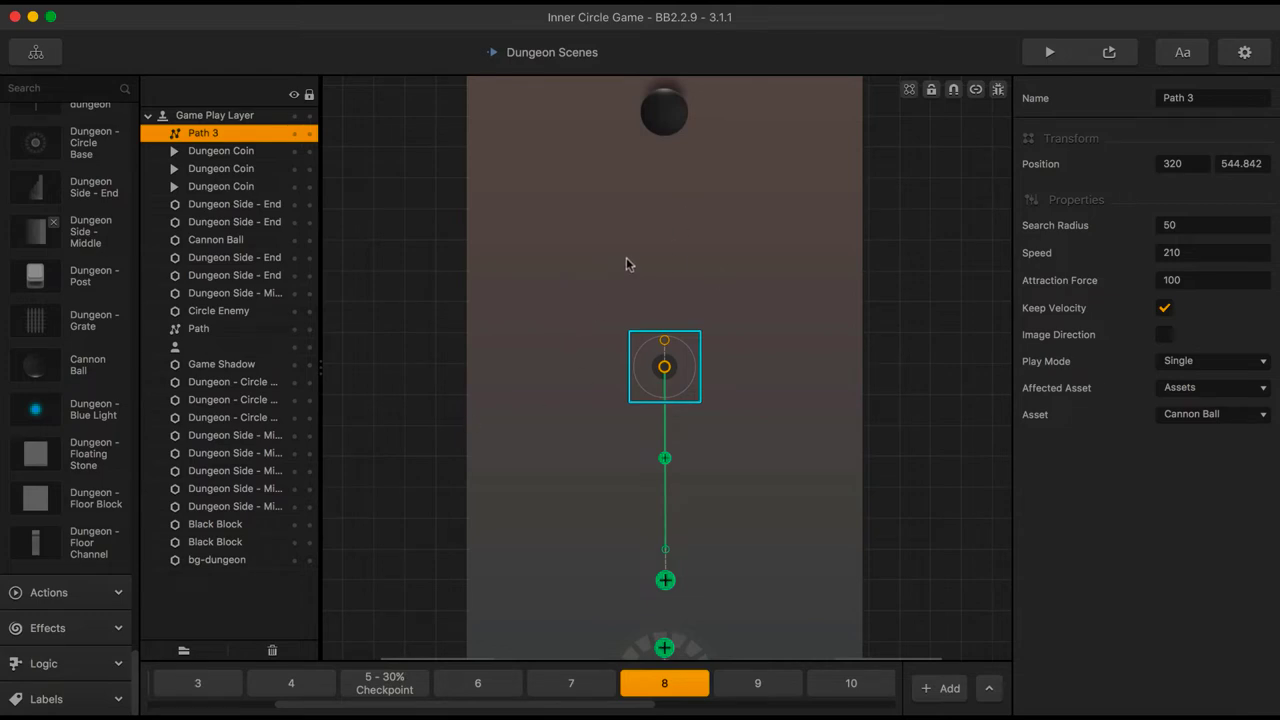
scroll(672, 255, "up", 3)
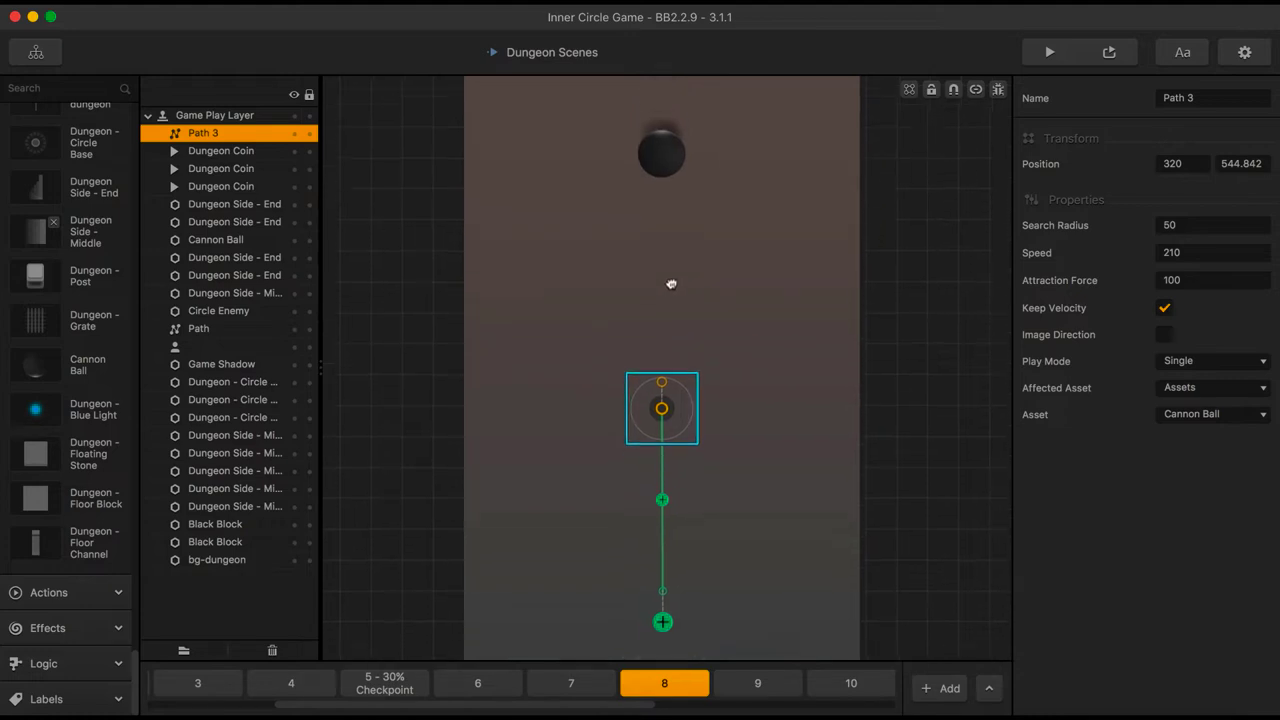
left_click_drag(662, 416, 597, 209)
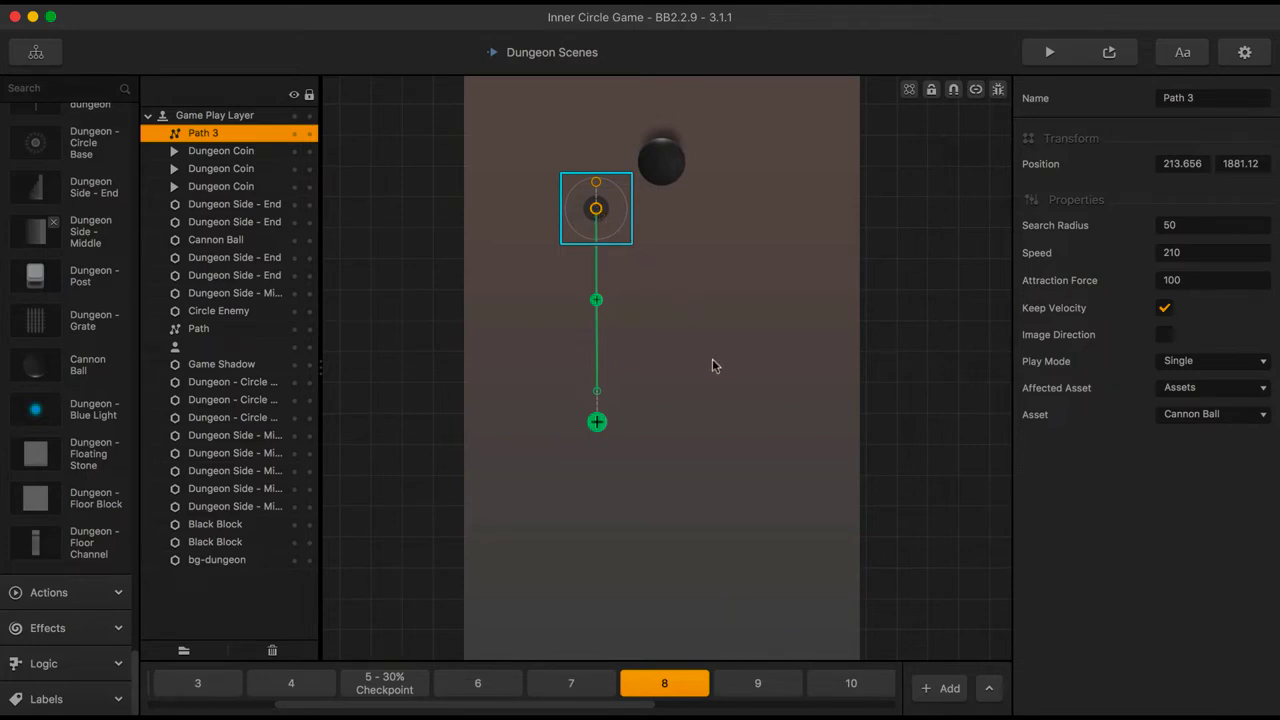
Copy the Cannon Ball Path that starts right of the corridor in scene 4 and paste it into scene 8
scroll(712, 366, "down", 5)
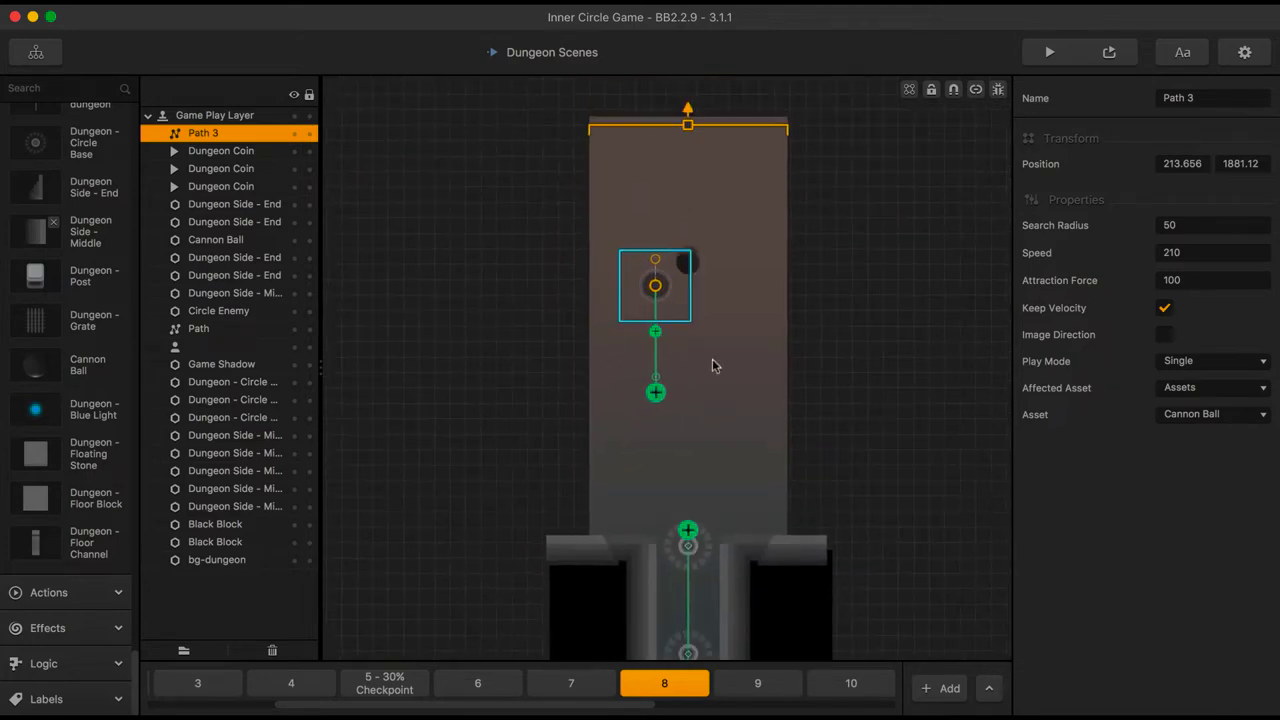
scroll(712, 366, "down", 4)
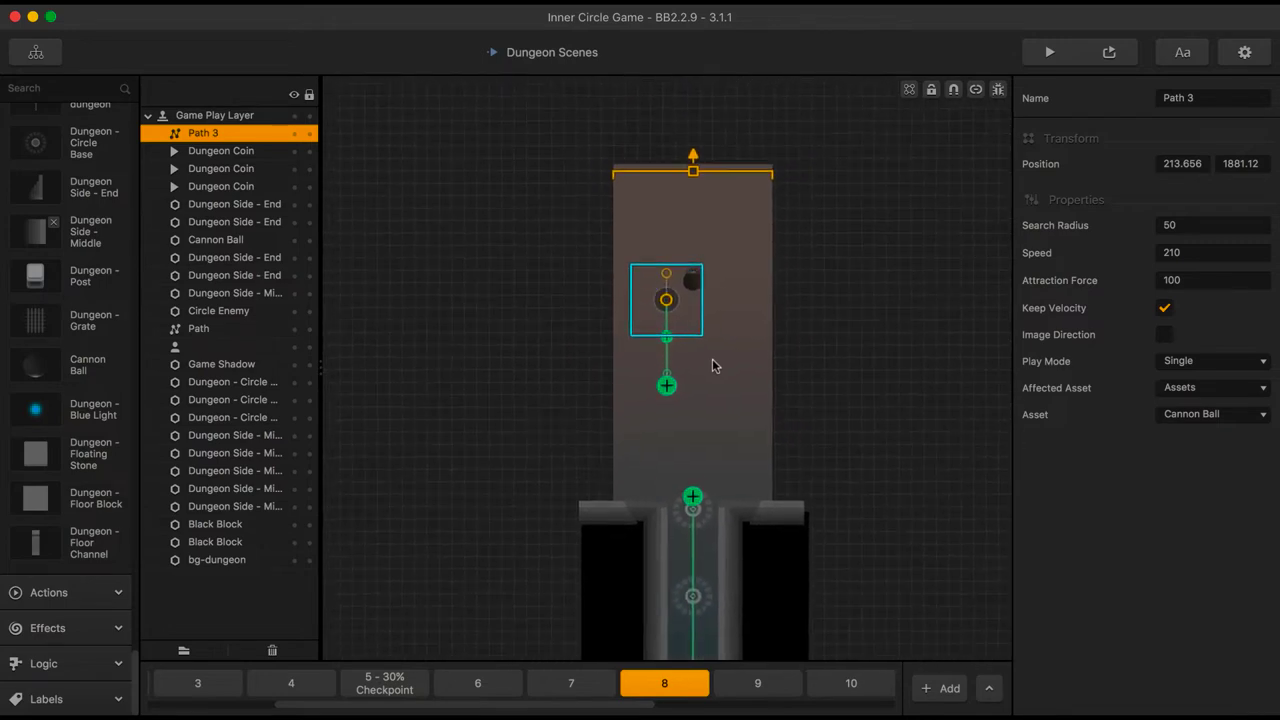
scroll(712, 366, "up", 5)
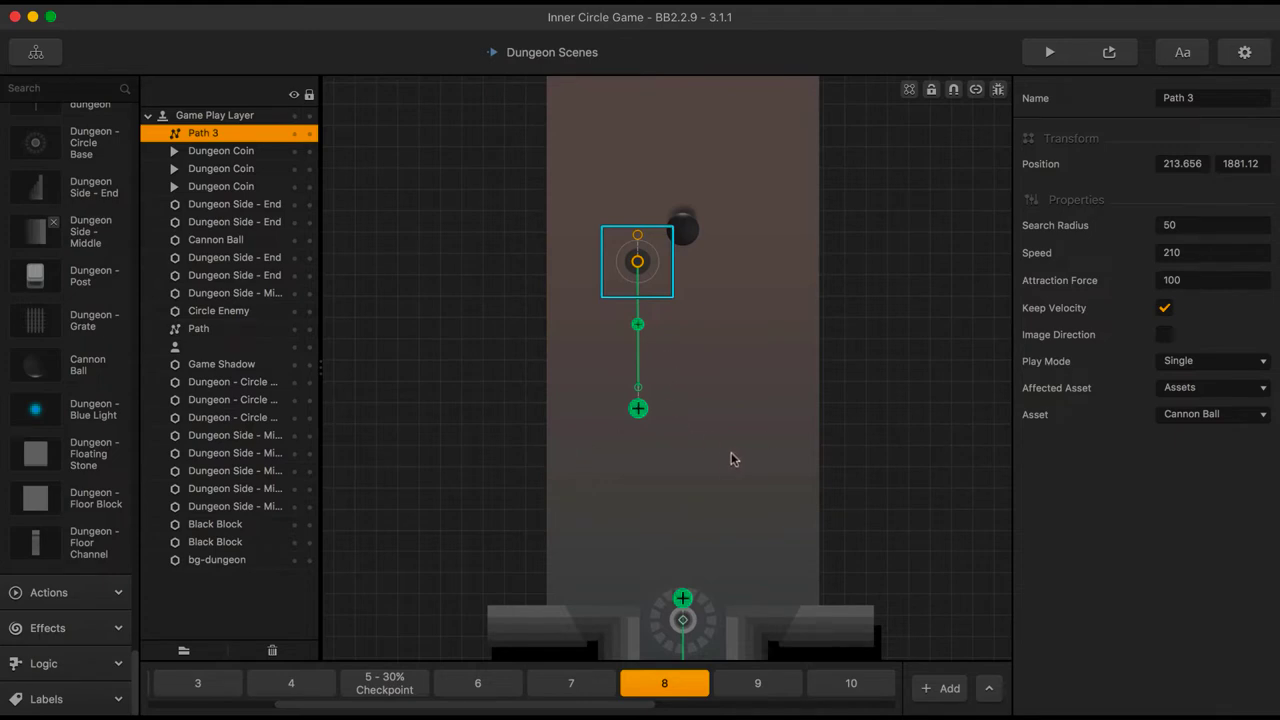
left_click_drag(704, 483, 703, 354)
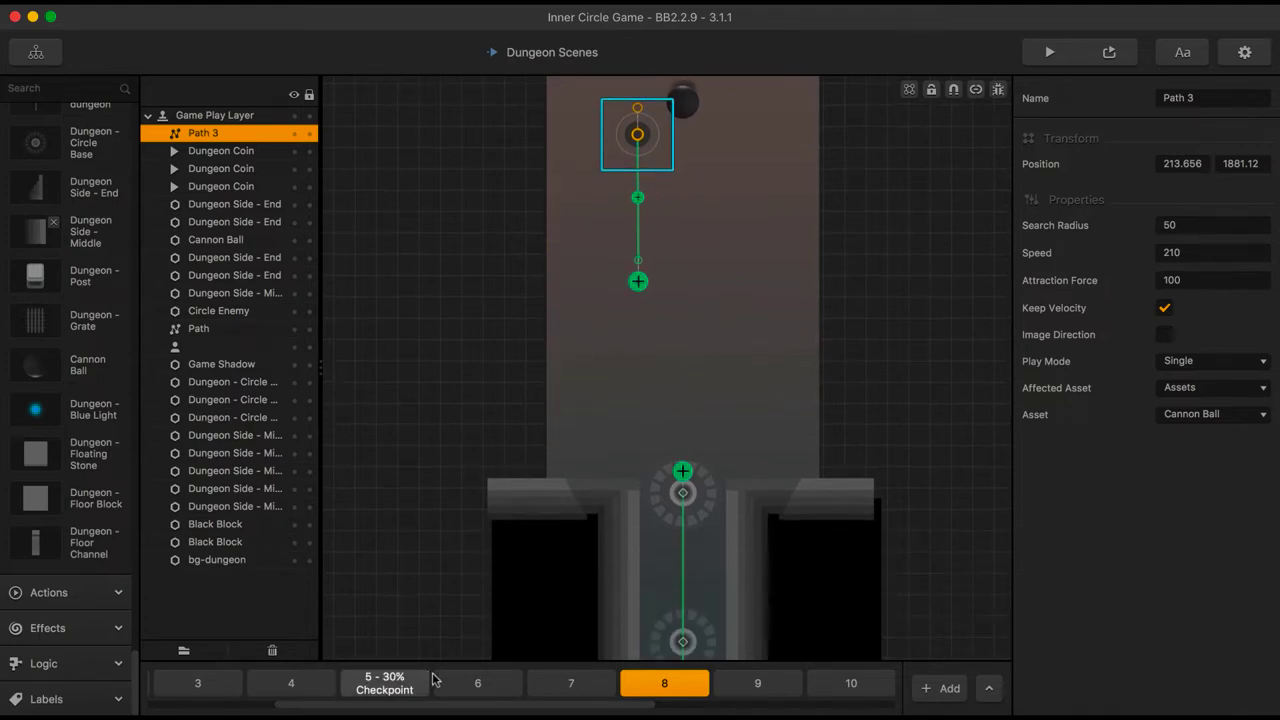
left_click(477, 682)
left_click(386, 685)
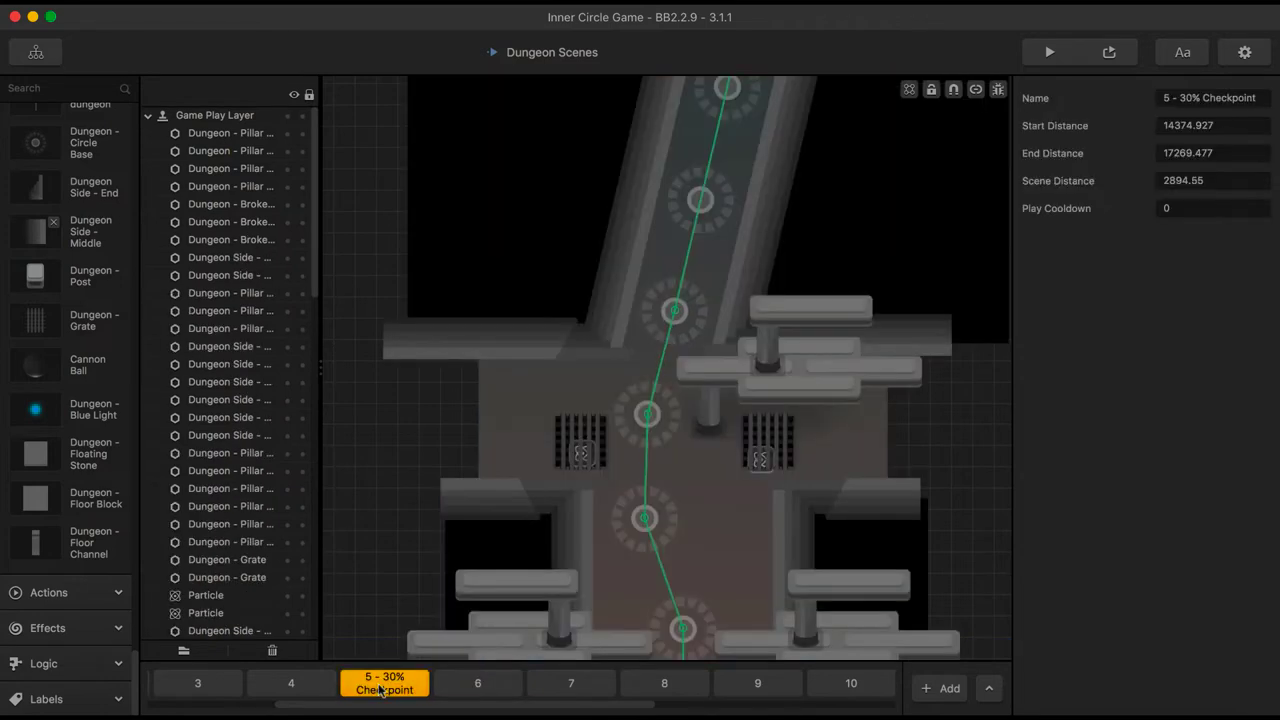
left_click(305, 684)
left_click(916, 282)
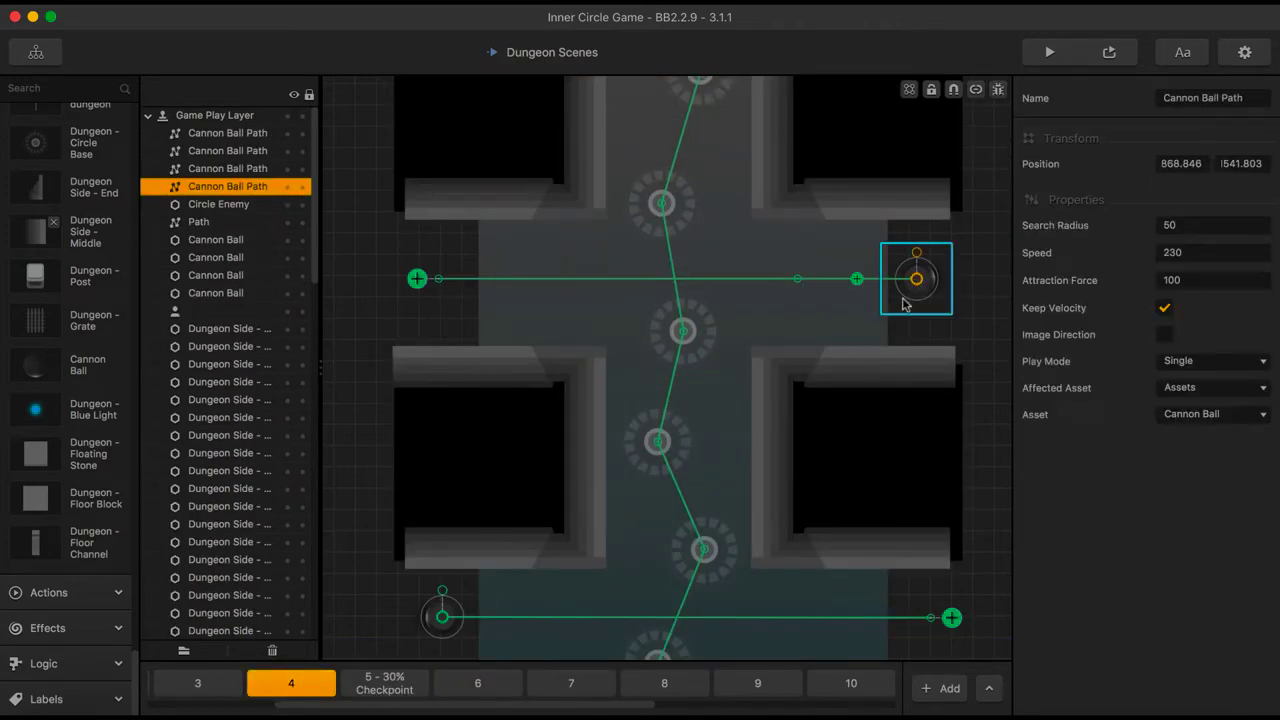
left_click(600, 688)
left_click(638, 688)
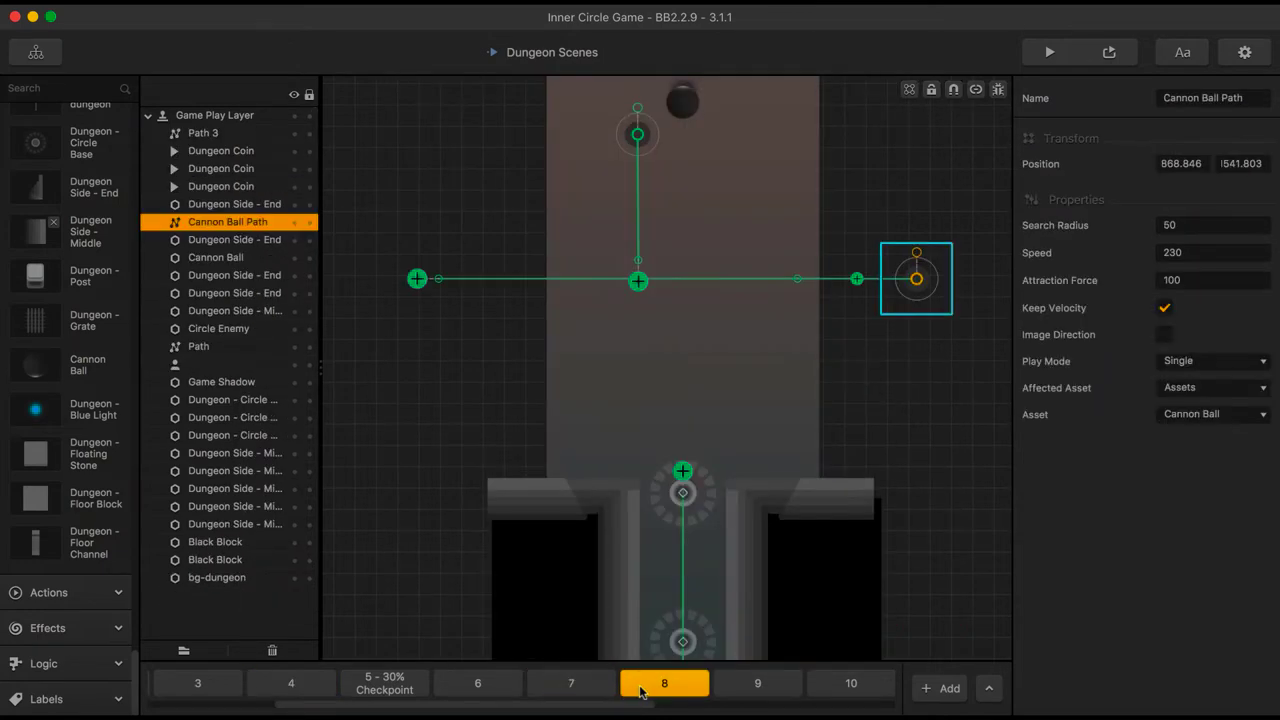
Copy the Cannon Ball at the start of the right-hand path in scene 4 and paste it into scene 8
left_click(304, 688)
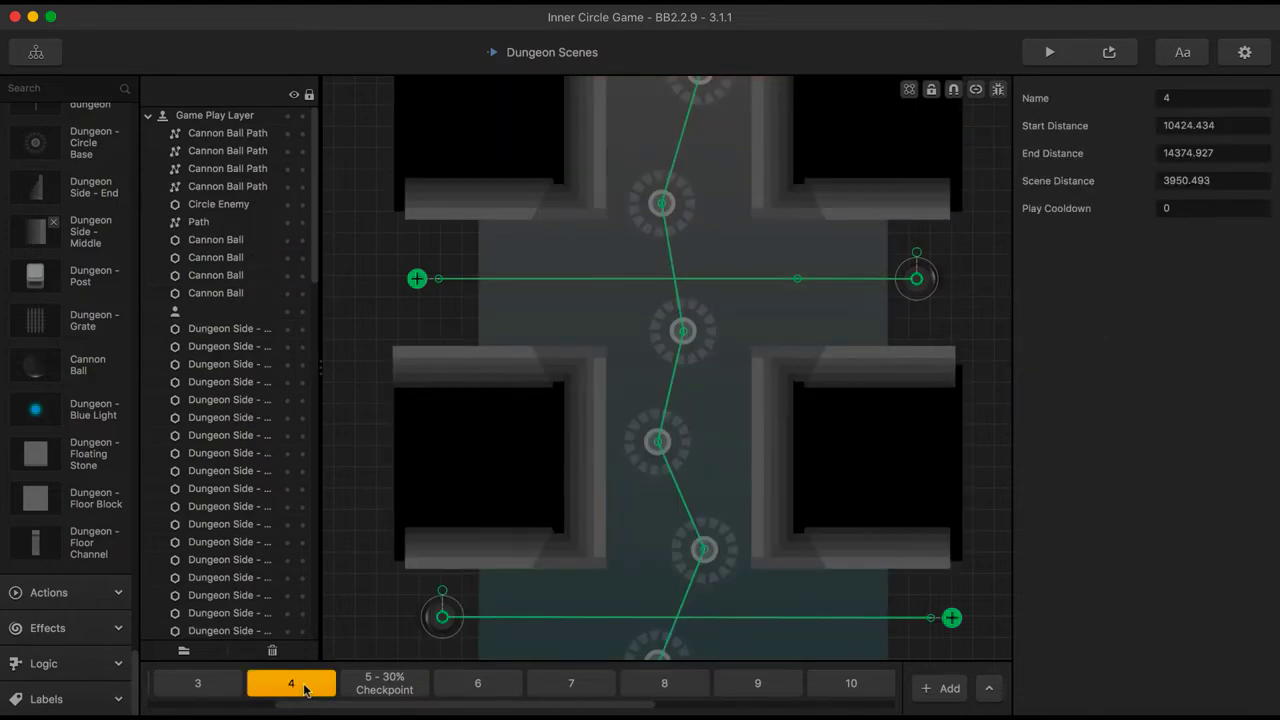
left_click(934, 280)
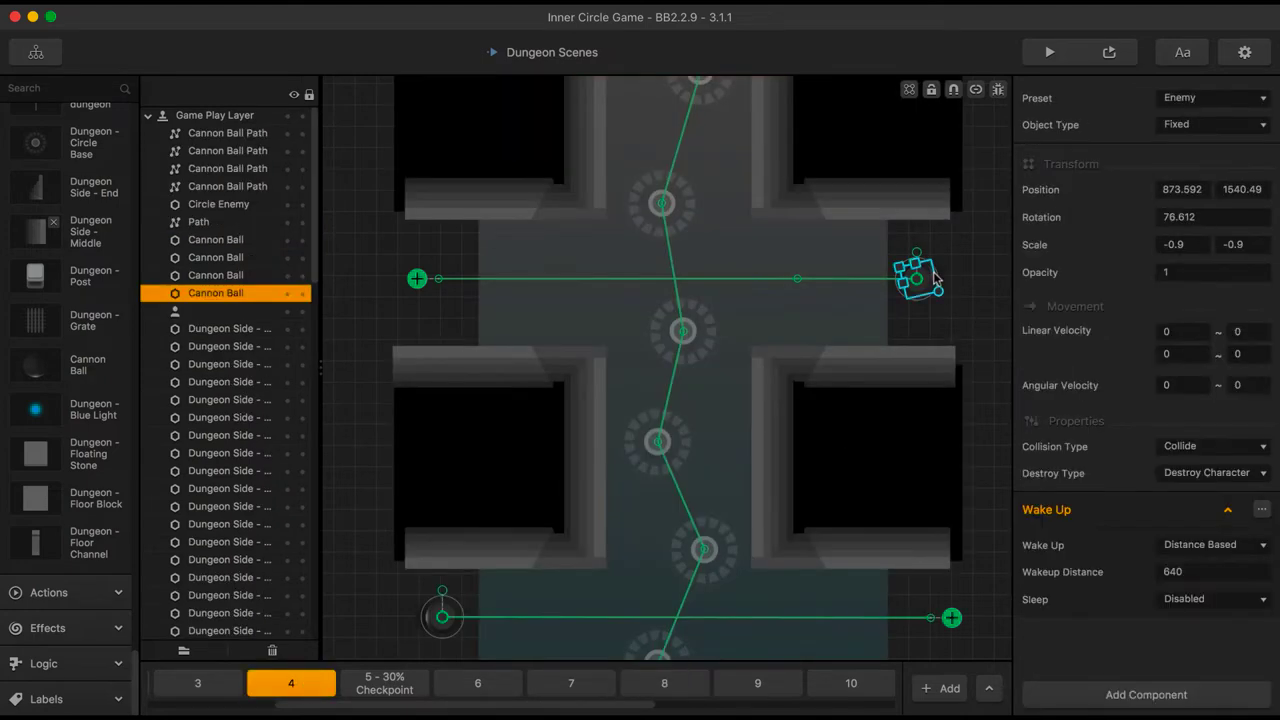
left_click(670, 684)
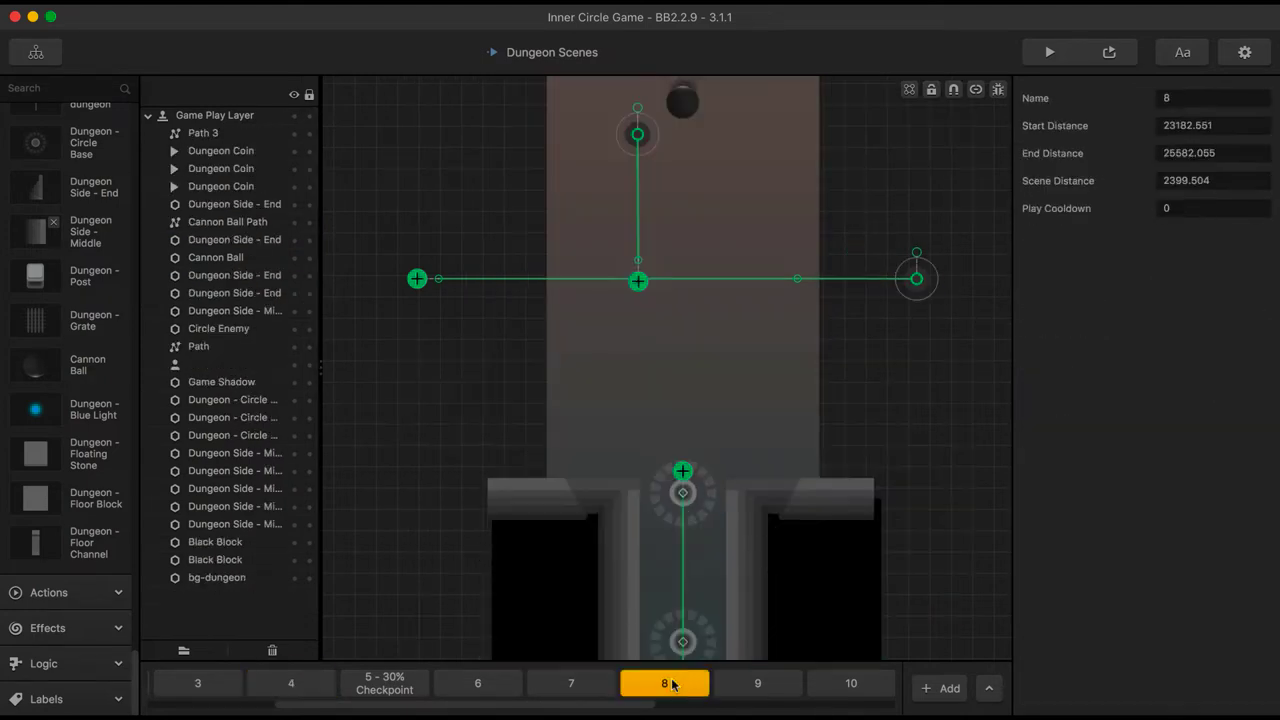
key("ctrl+v")
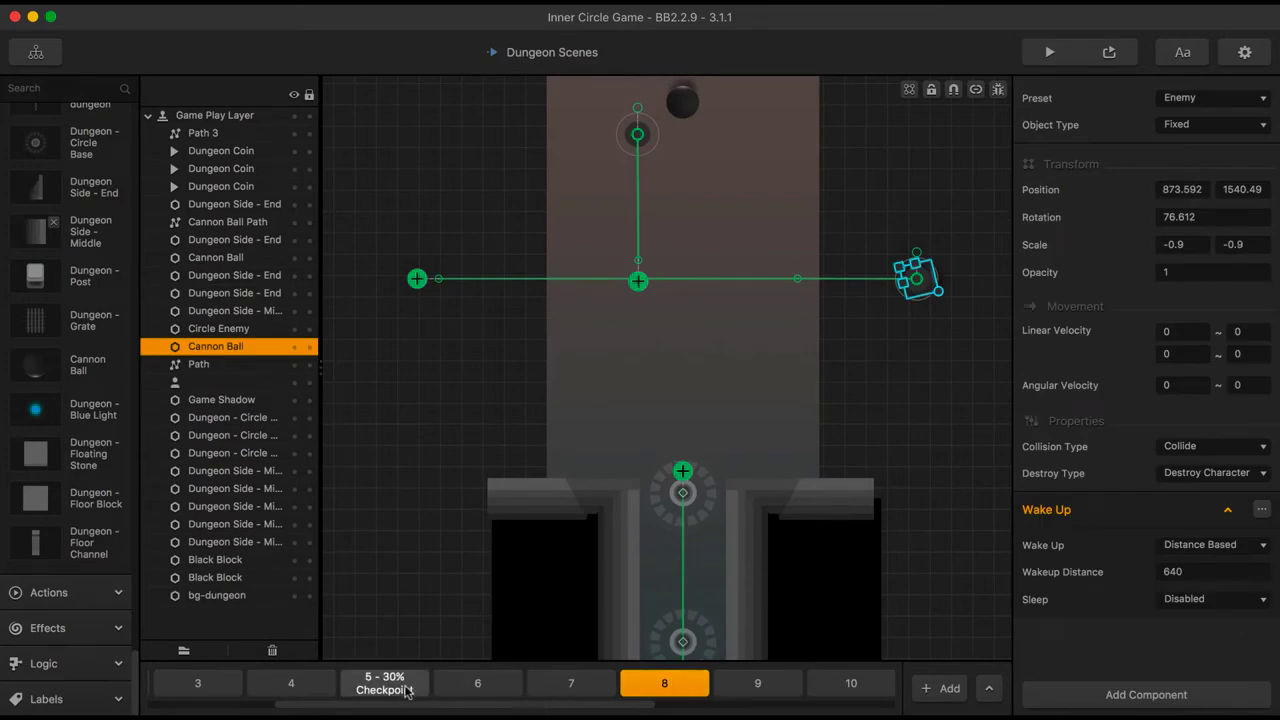
Copy the left-hand Cannon Ball Path from scene 4 into scene 8 and move it just below the other horizontal path, keeping X 244.779
left_click(474, 686)
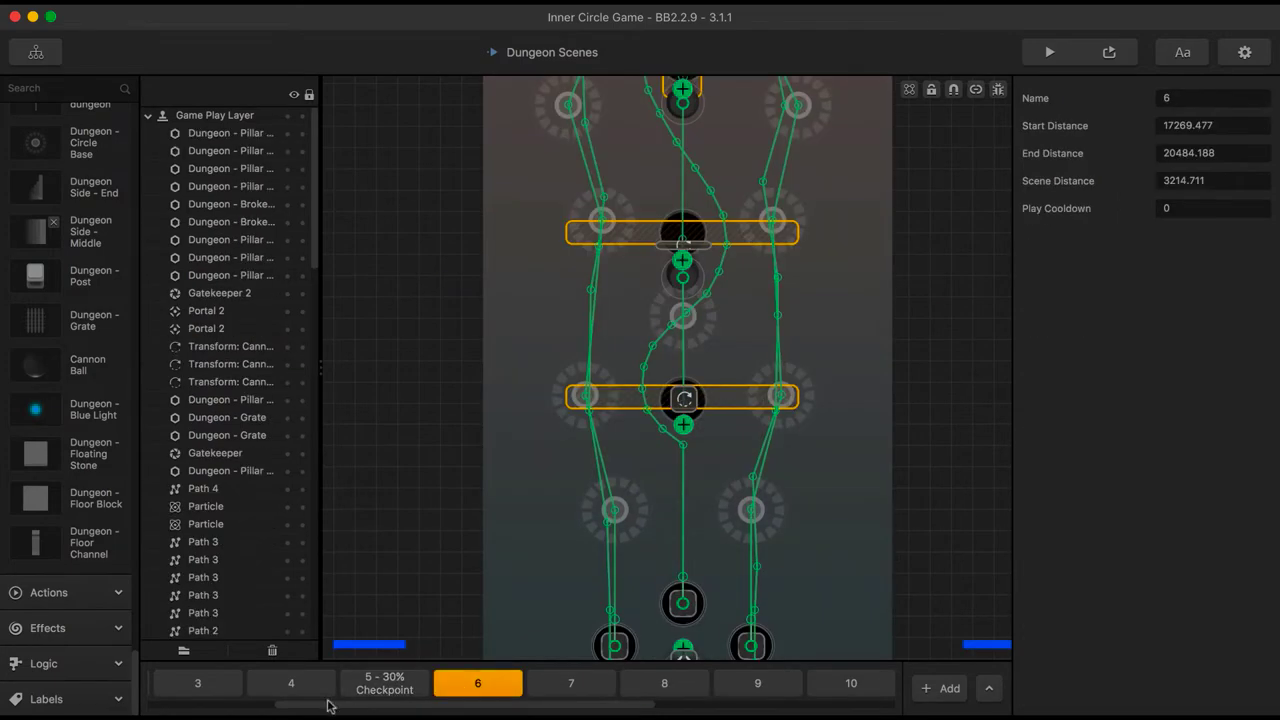
left_click(285, 688)
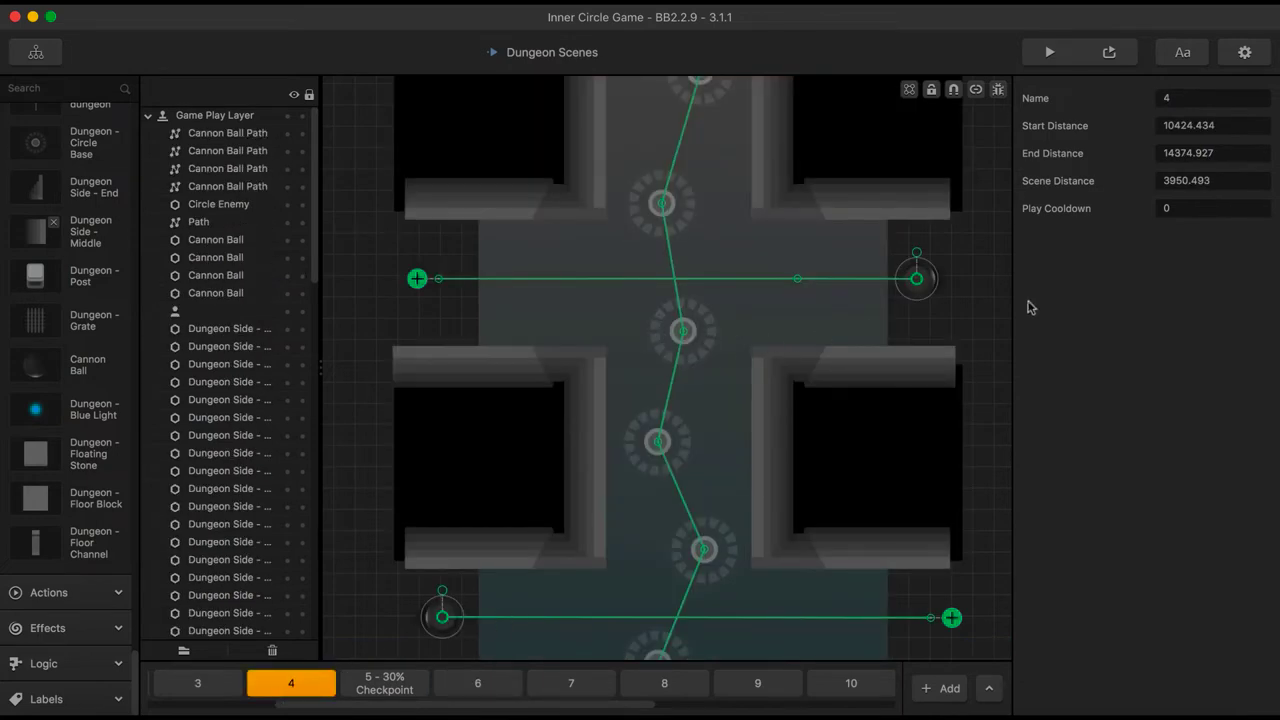
left_click(442, 618)
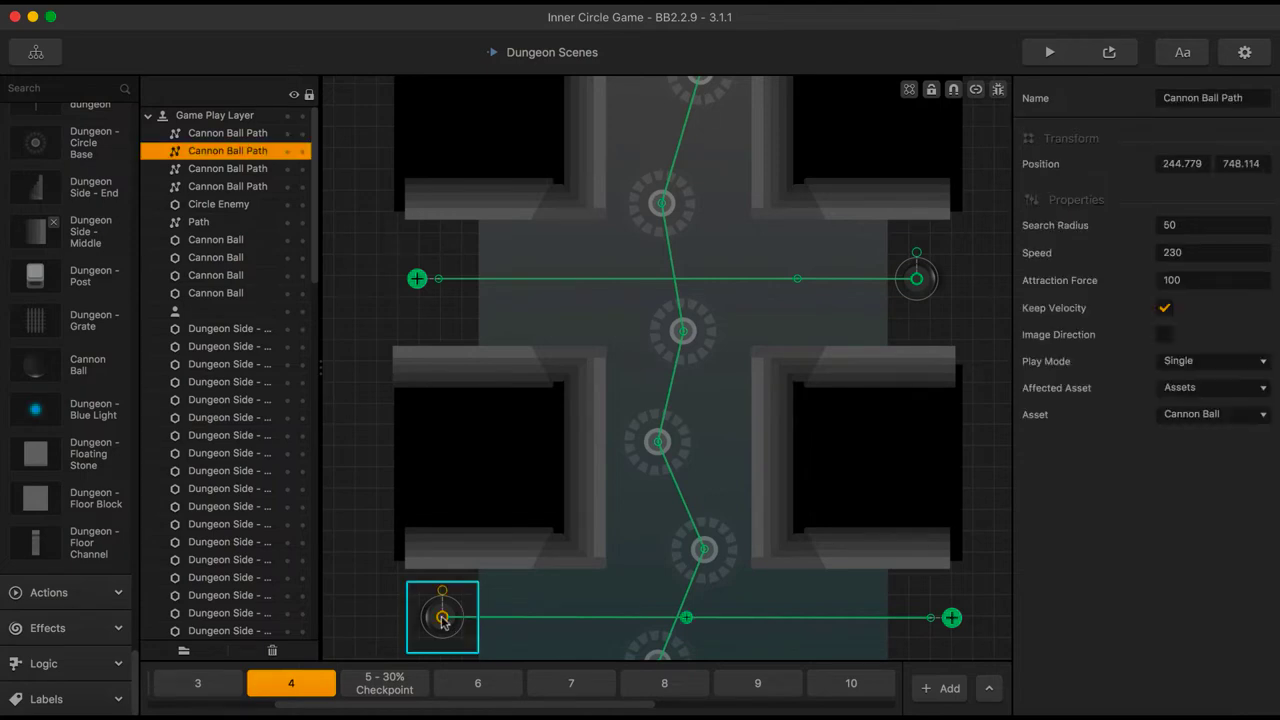
left_click(566, 682)
left_click(628, 681)
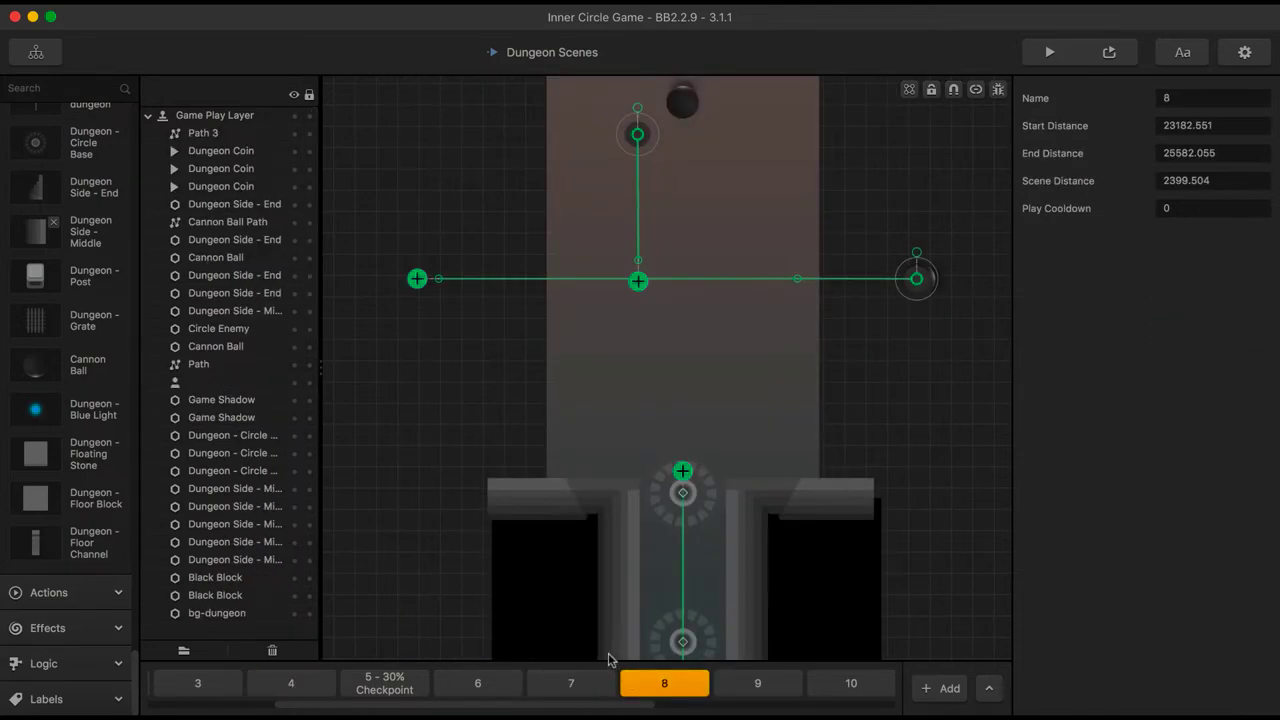
left_click_drag(442, 618, 445, 345)
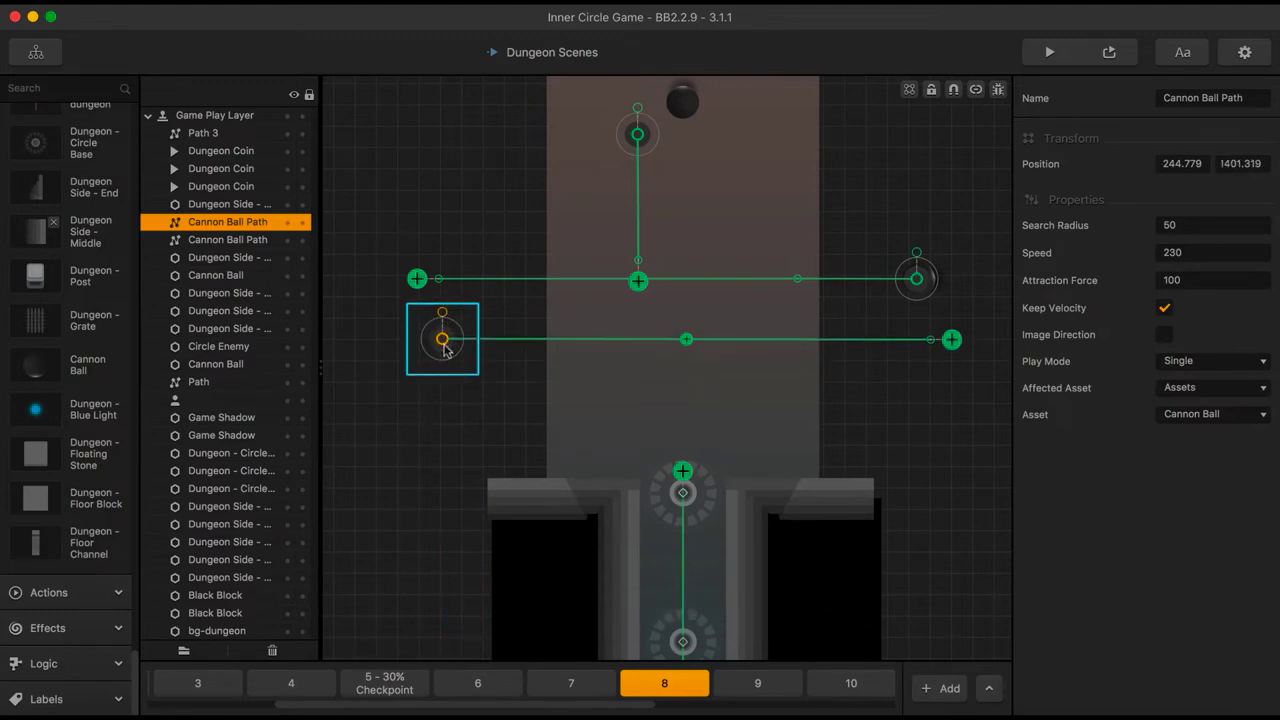
left_click(480, 683)
left_click(570, 684)
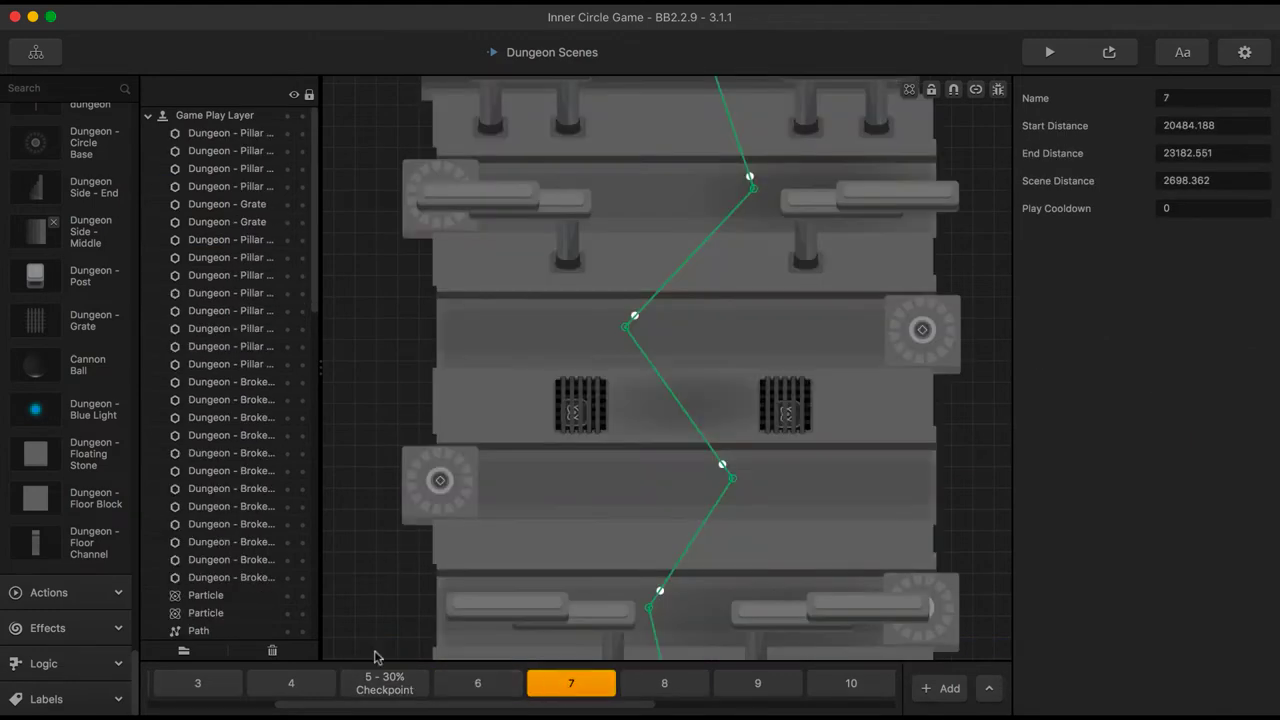
left_click(73, 714)
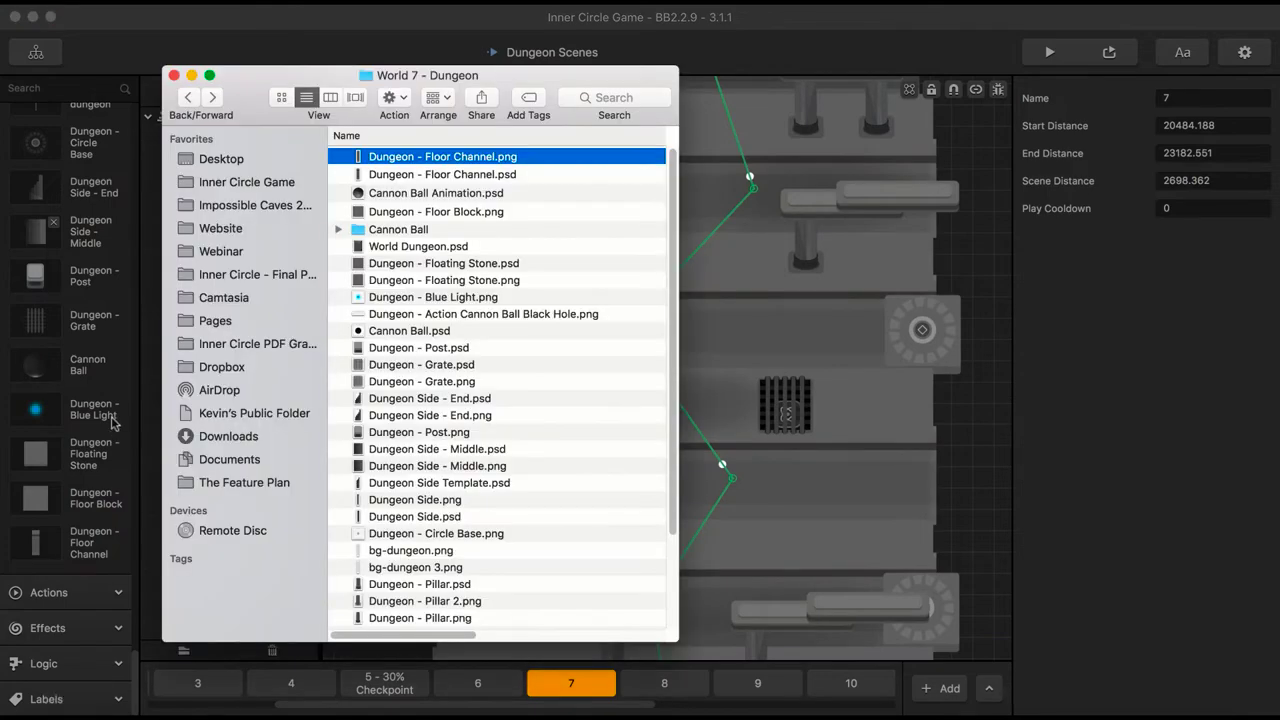
left_click(193, 77)
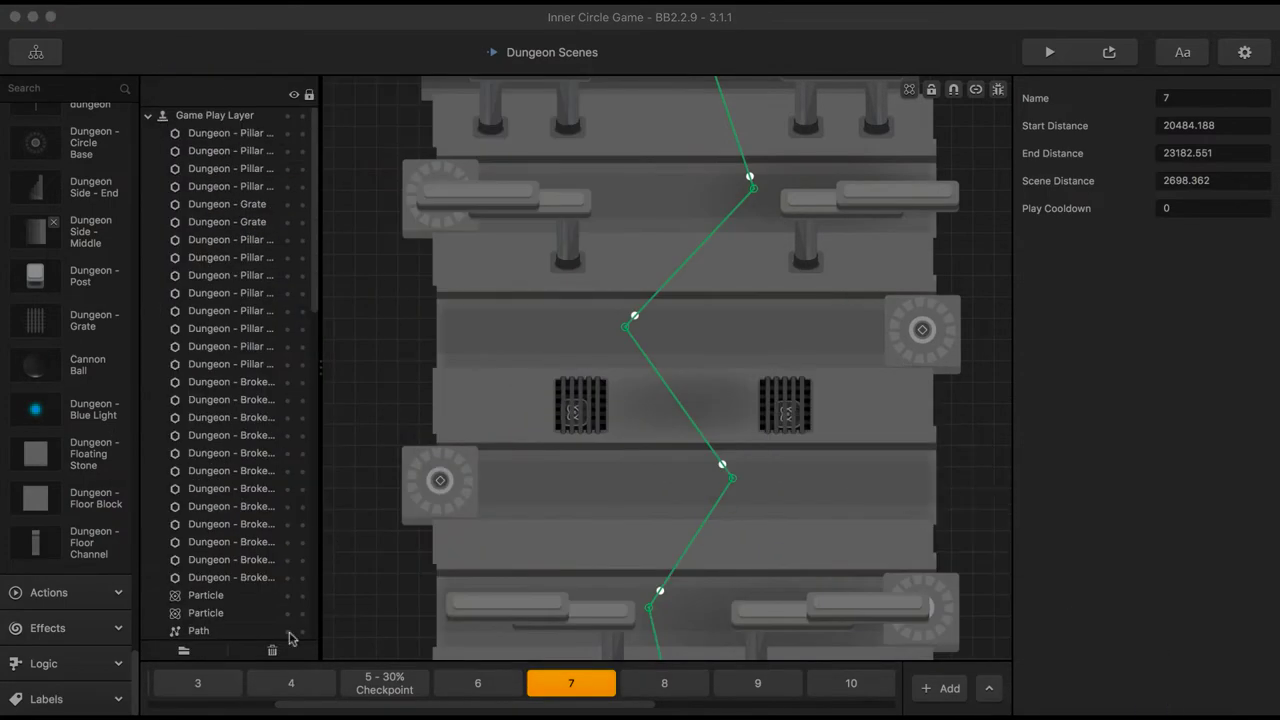
Copy the left-hand Cannon Ball rotated -90 from scene 4 into scene 8 and place it on the start of the lower Cannon Ball Path
left_click(320, 682)
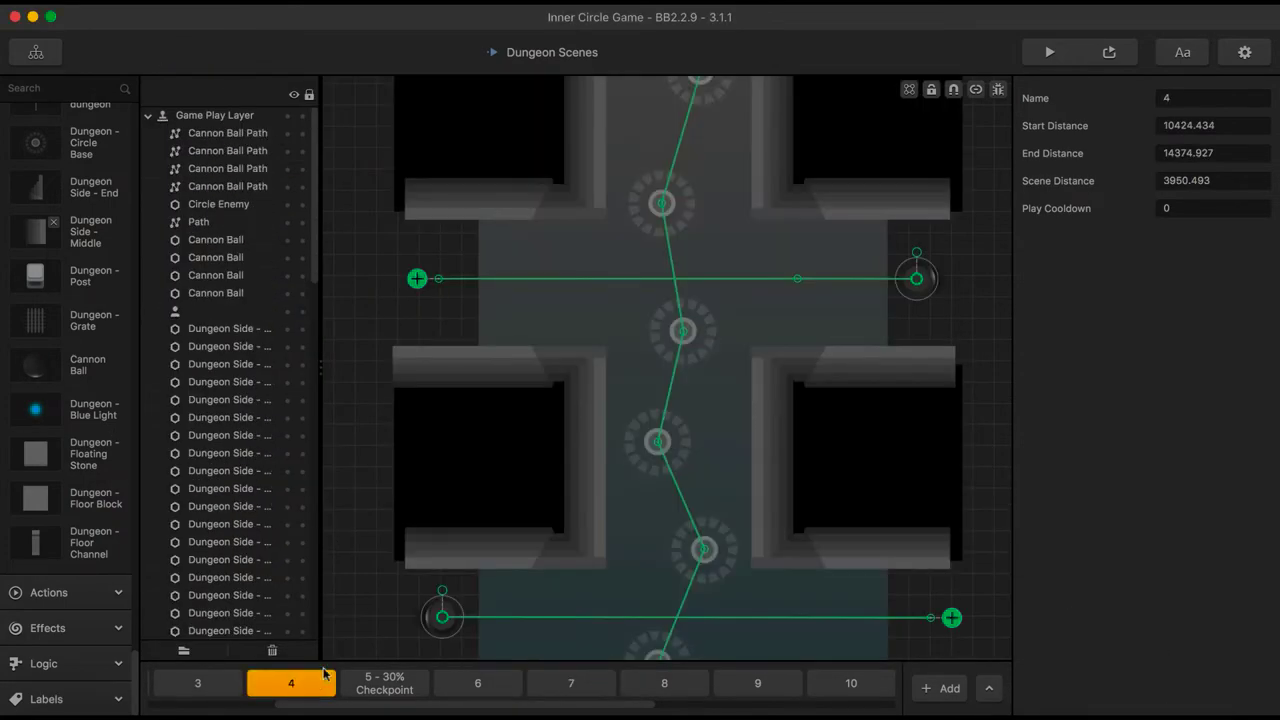
left_click(433, 614)
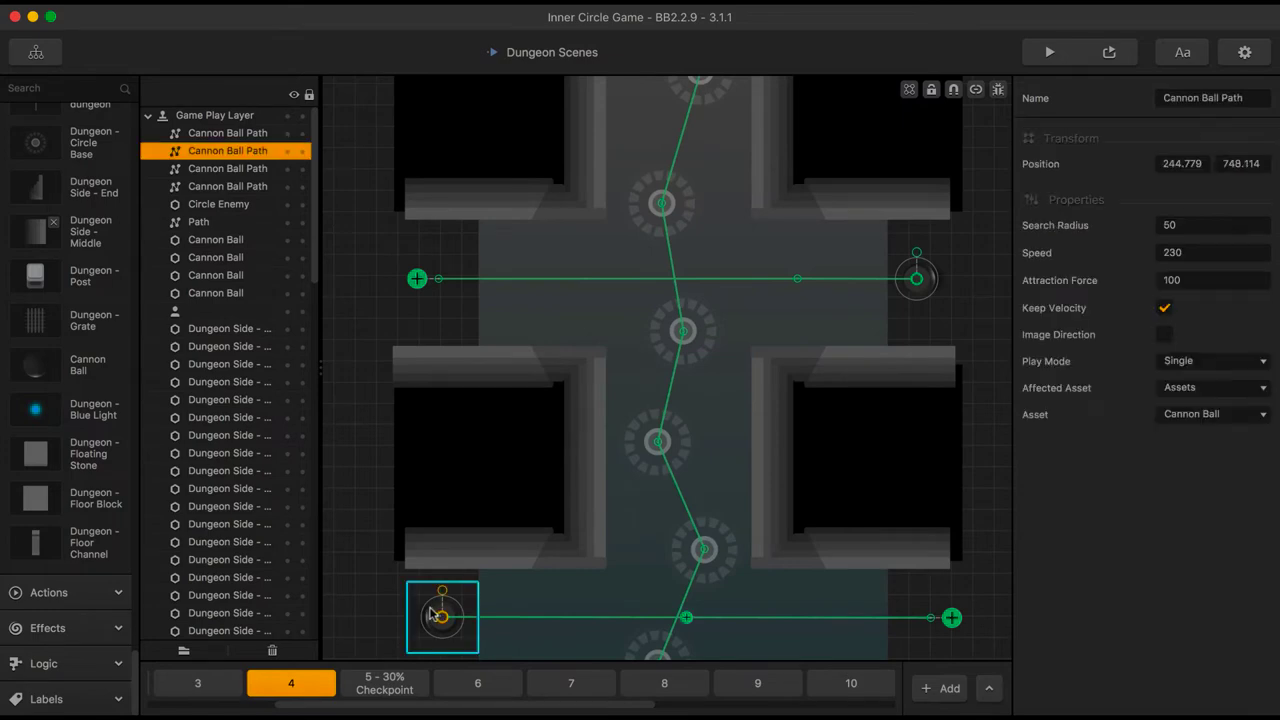
left_click(430, 614)
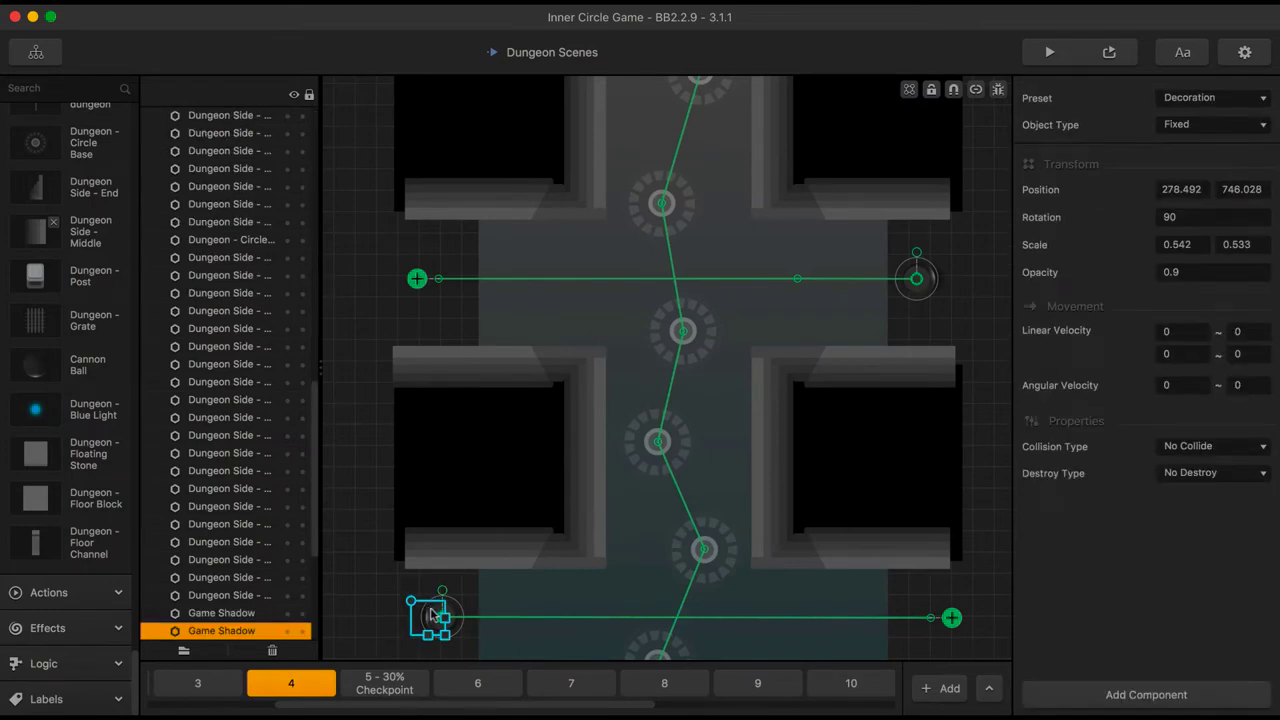
left_click(455, 625)
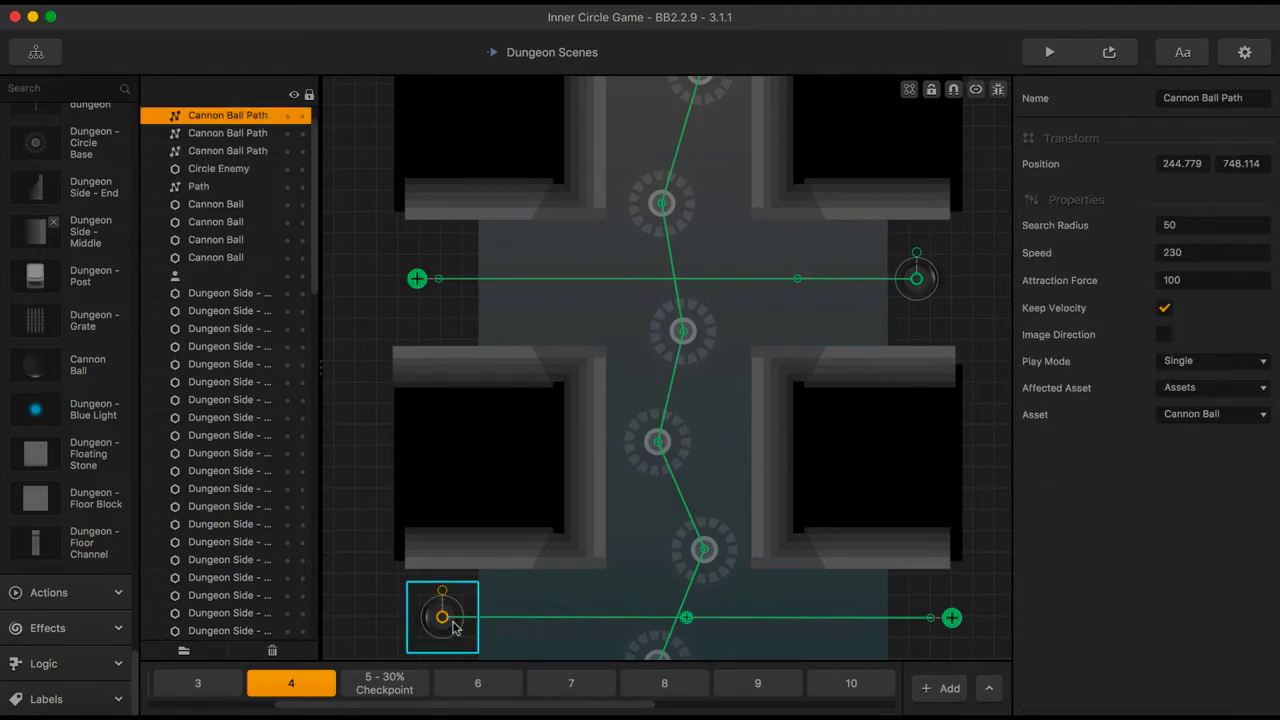
left_click(455, 625)
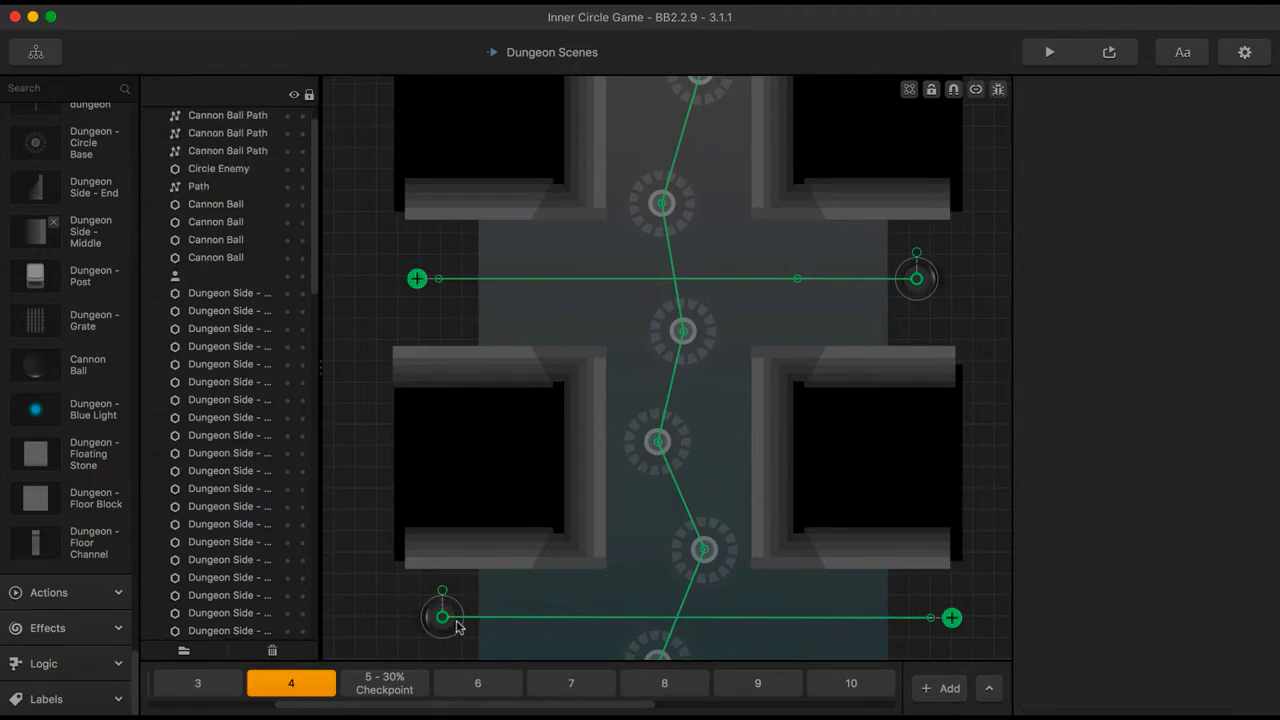
scroll(455, 625, "up", 5)
left_click(411, 604)
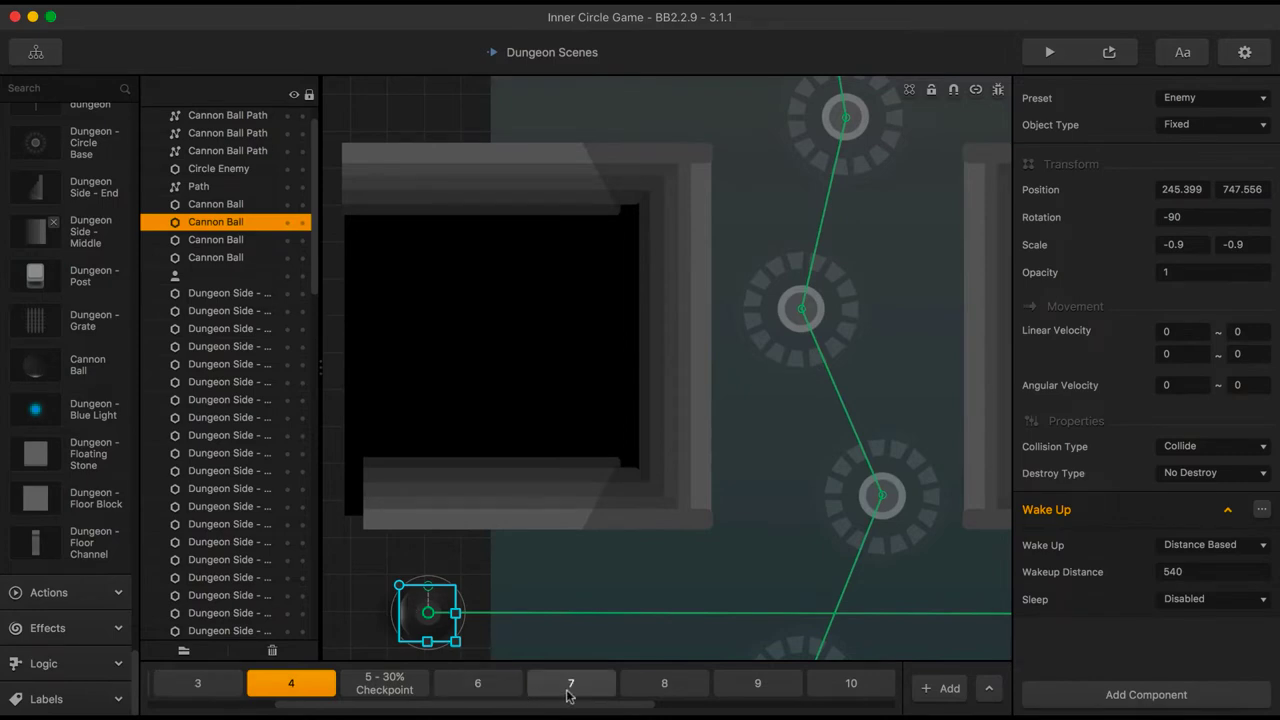
left_click(660, 684)
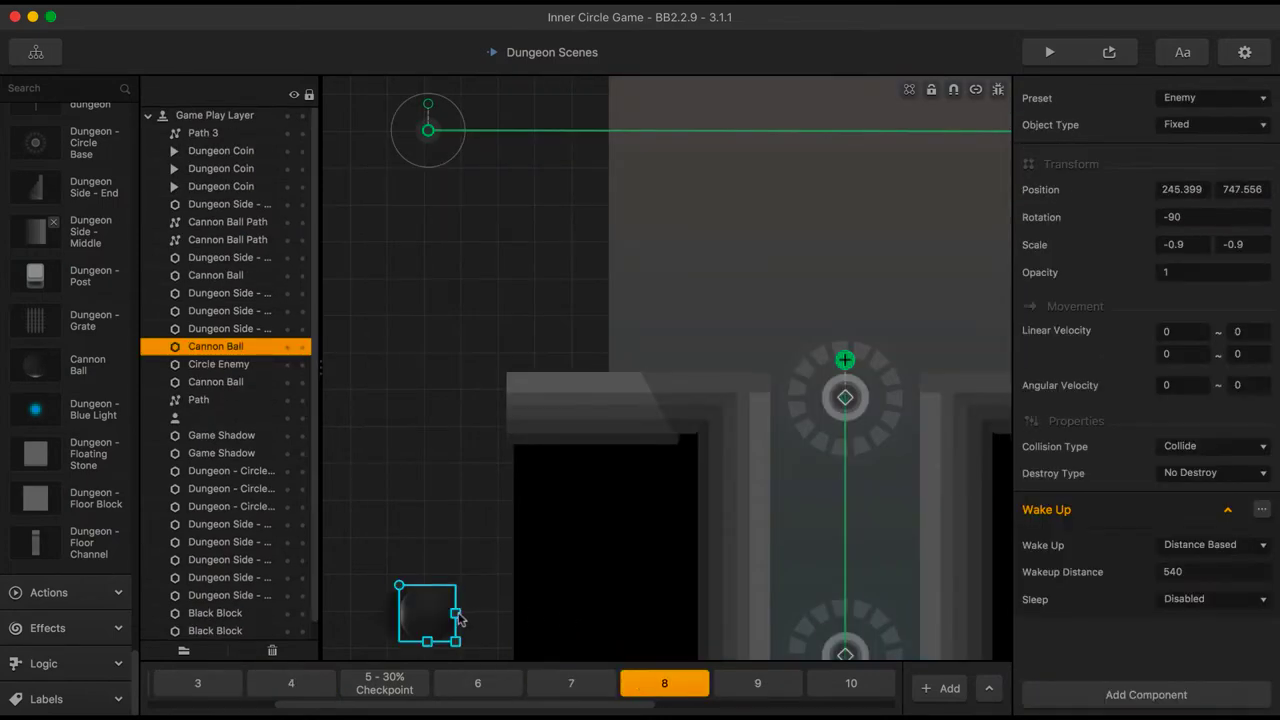
left_click_drag(437, 618, 437, 129)
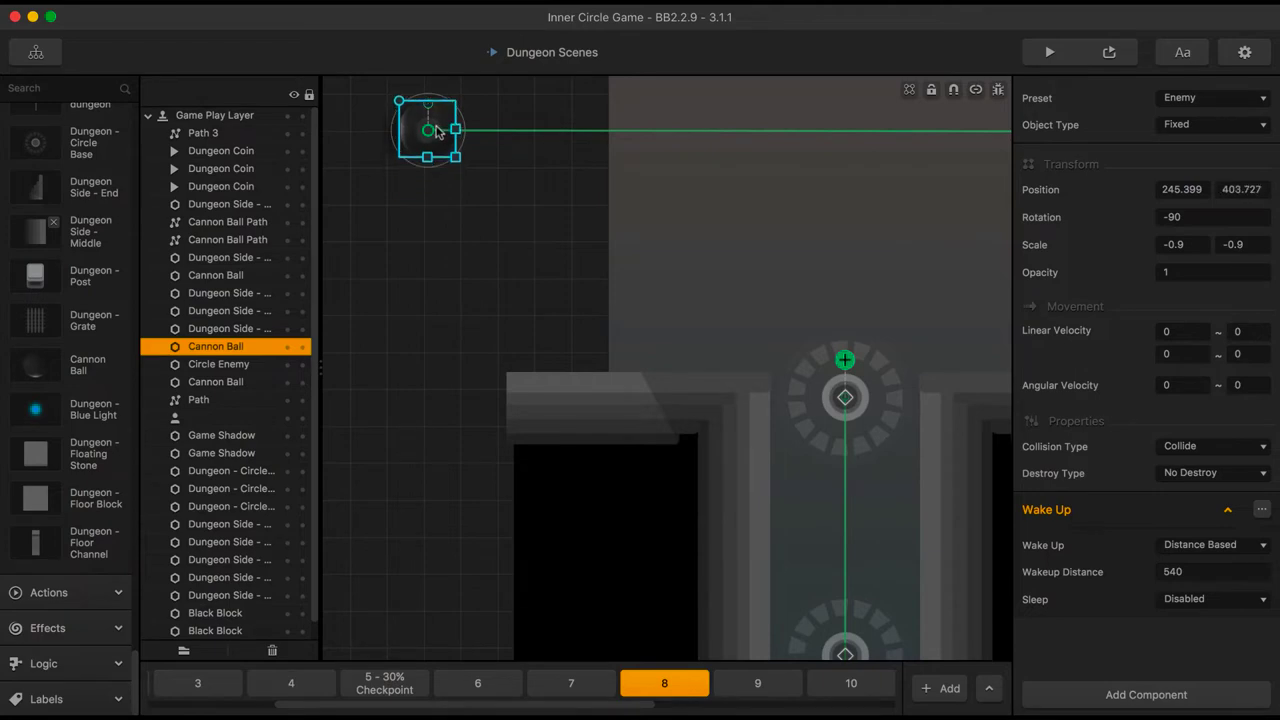
Preview scene 8 to examine how the two cannon balls cross in front of the corridor
left_click(1109, 51)
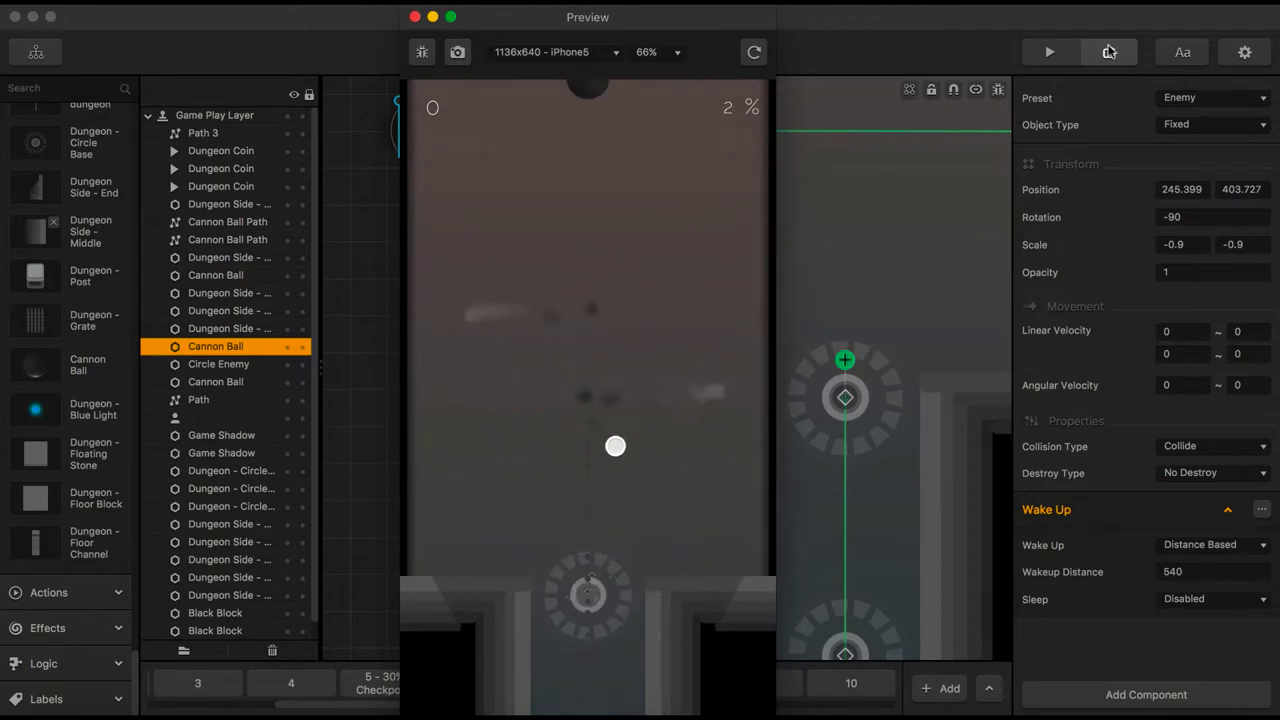
left_click(415, 17)
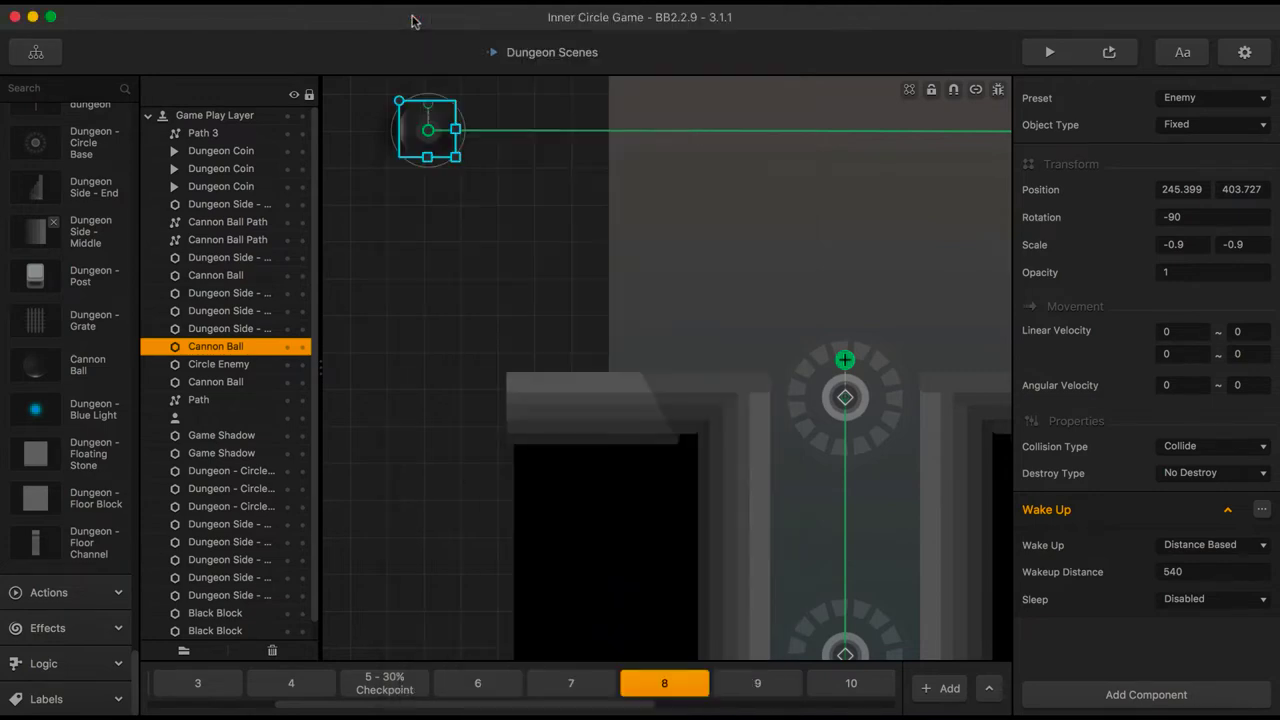
left_click_drag(665, 214, 662, 336)
scroll(677, 338, "down", 5)
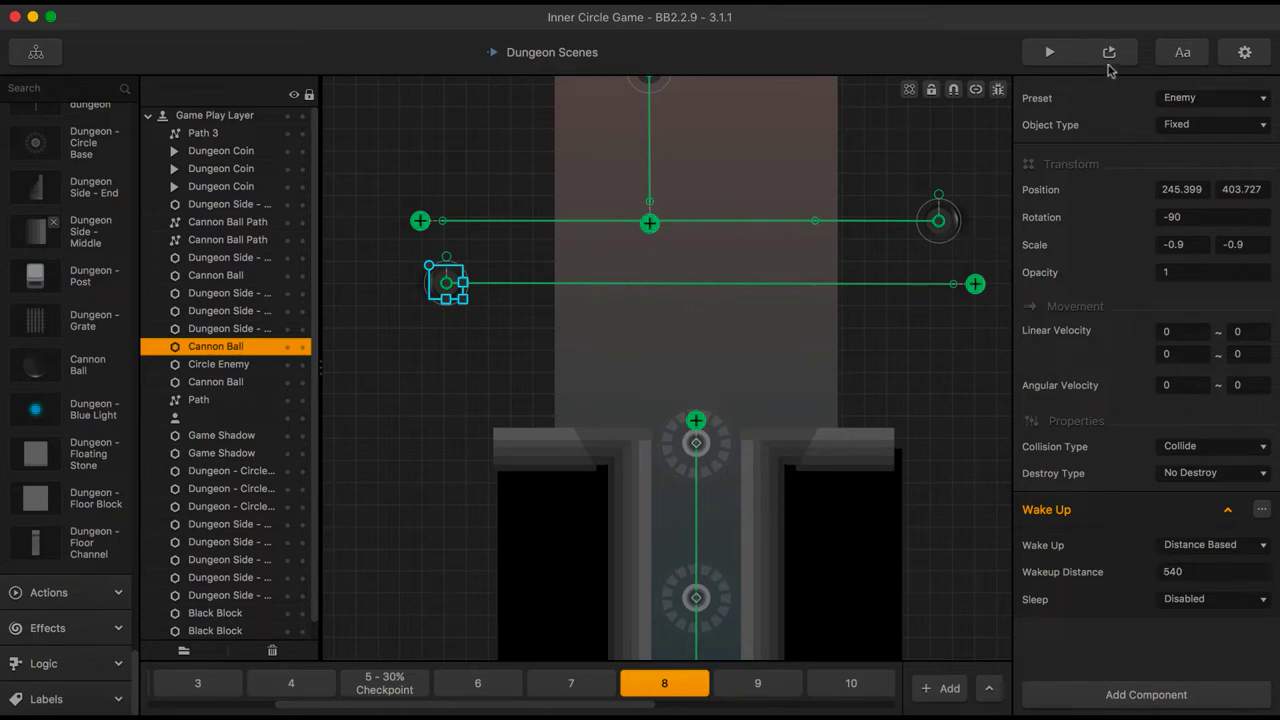
left_click(1049, 52)
left_click(716, 350)
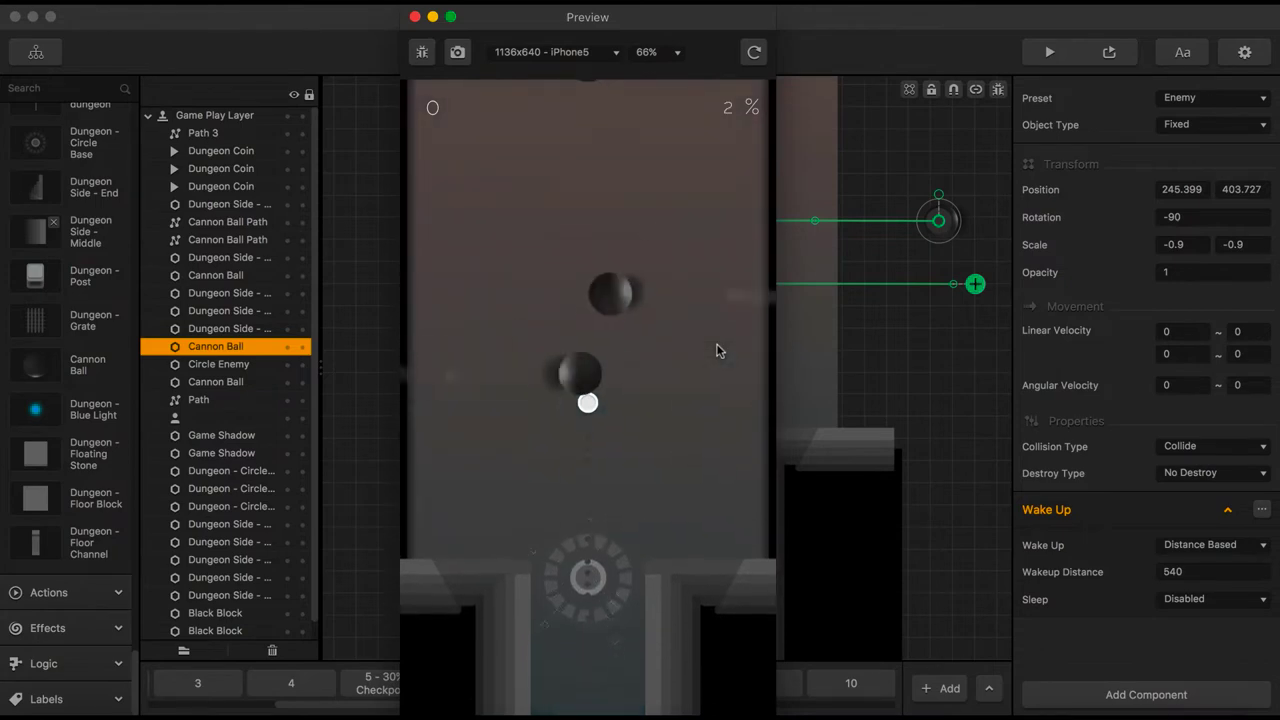
left_click(415, 16)
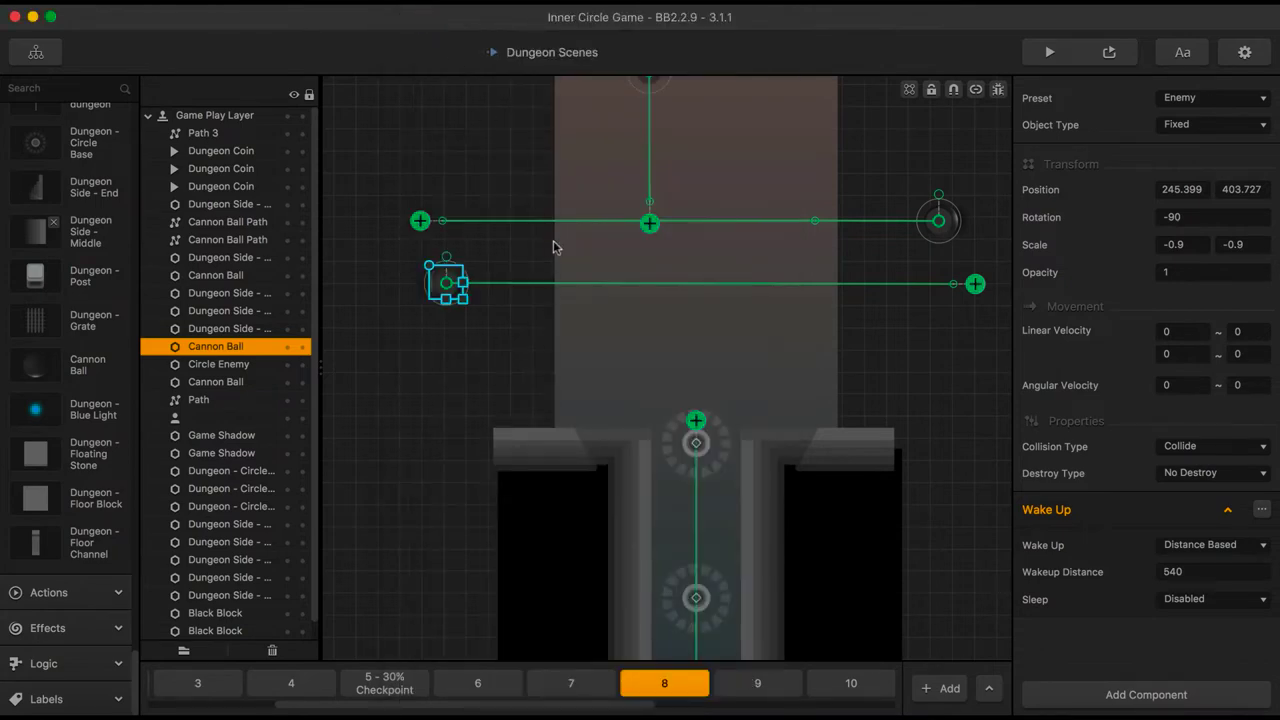
Set the Wakeup Distance to 580 for the left Cannon Ball and 680 for the right one, and preview the scene
left_click(1173, 570)
left_click(940, 223)
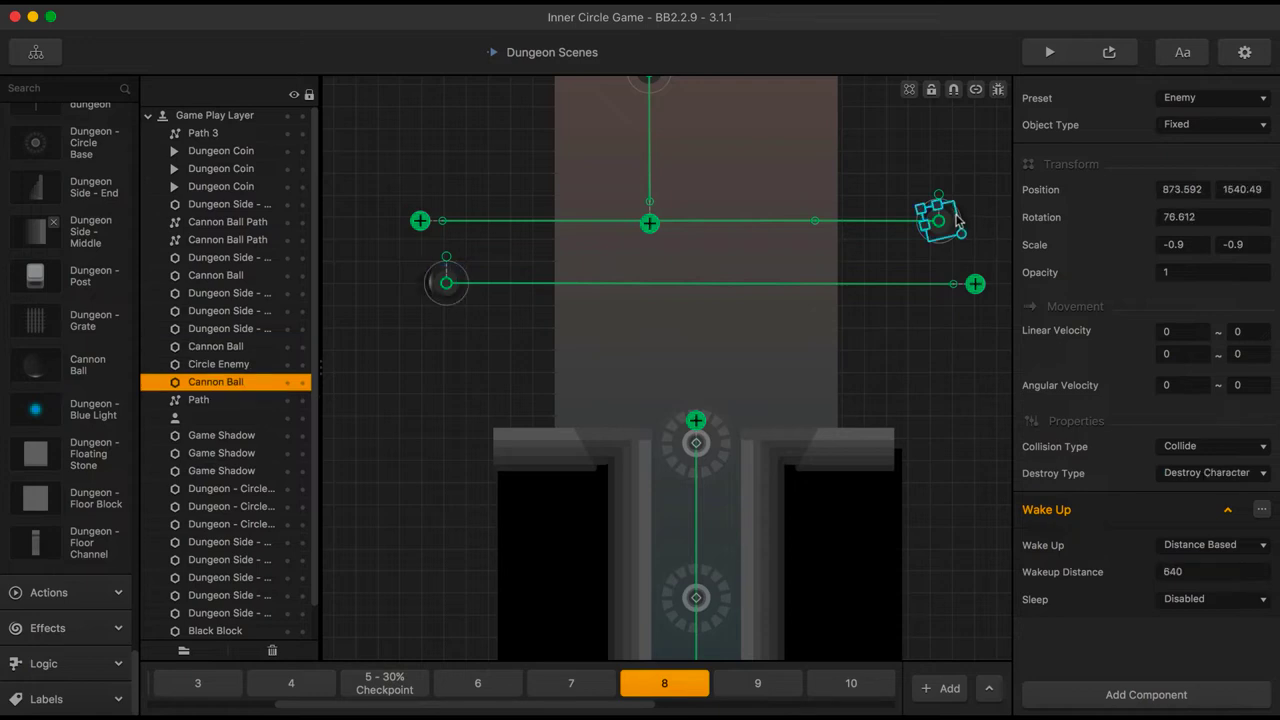
left_click(1173, 571)
left_click(1190, 268)
left_click(1049, 52)
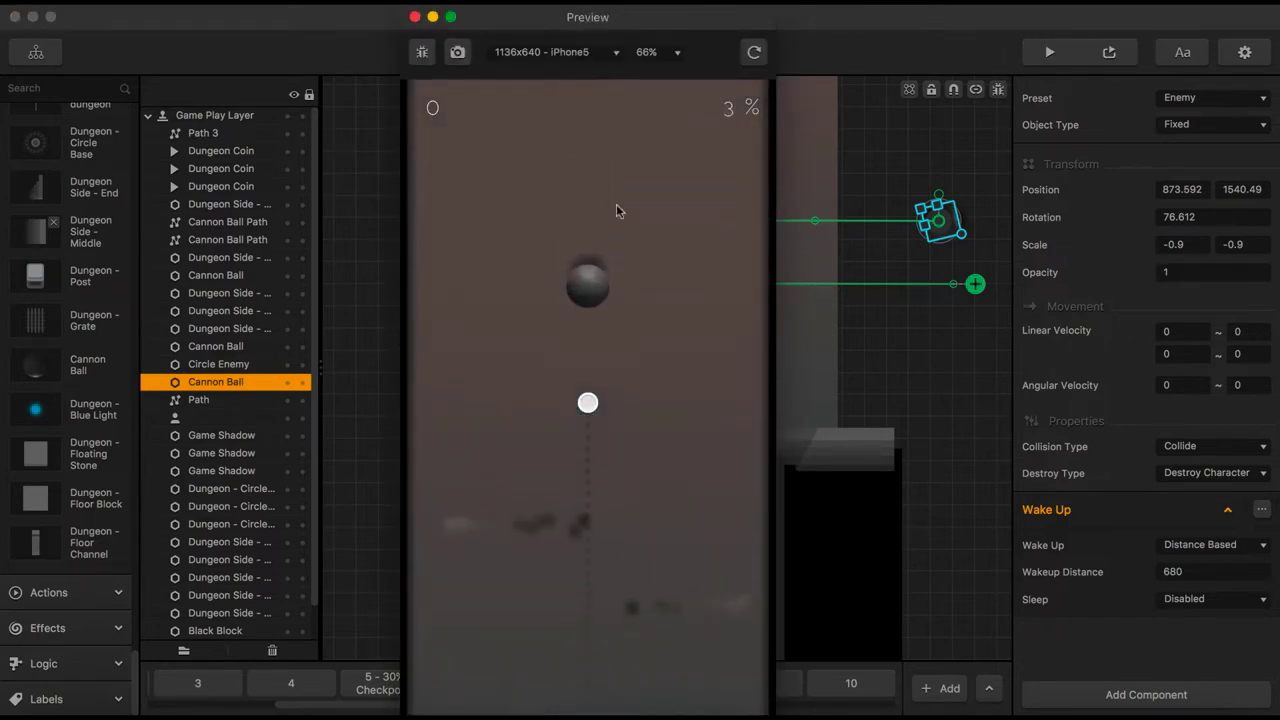
left_click(415, 17)
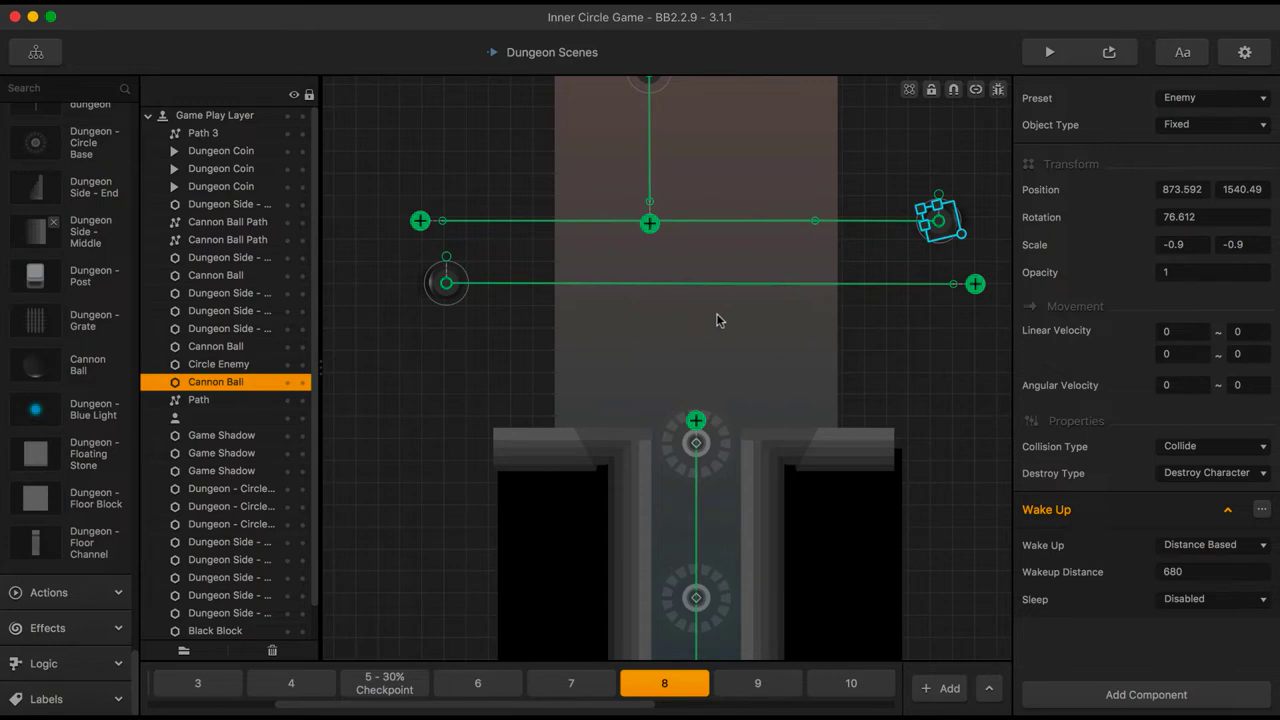
Move the lower Cannon Ball Path and its left-hand Cannon Ball down about 200 units, just above the corridor entrance
left_click(446, 285)
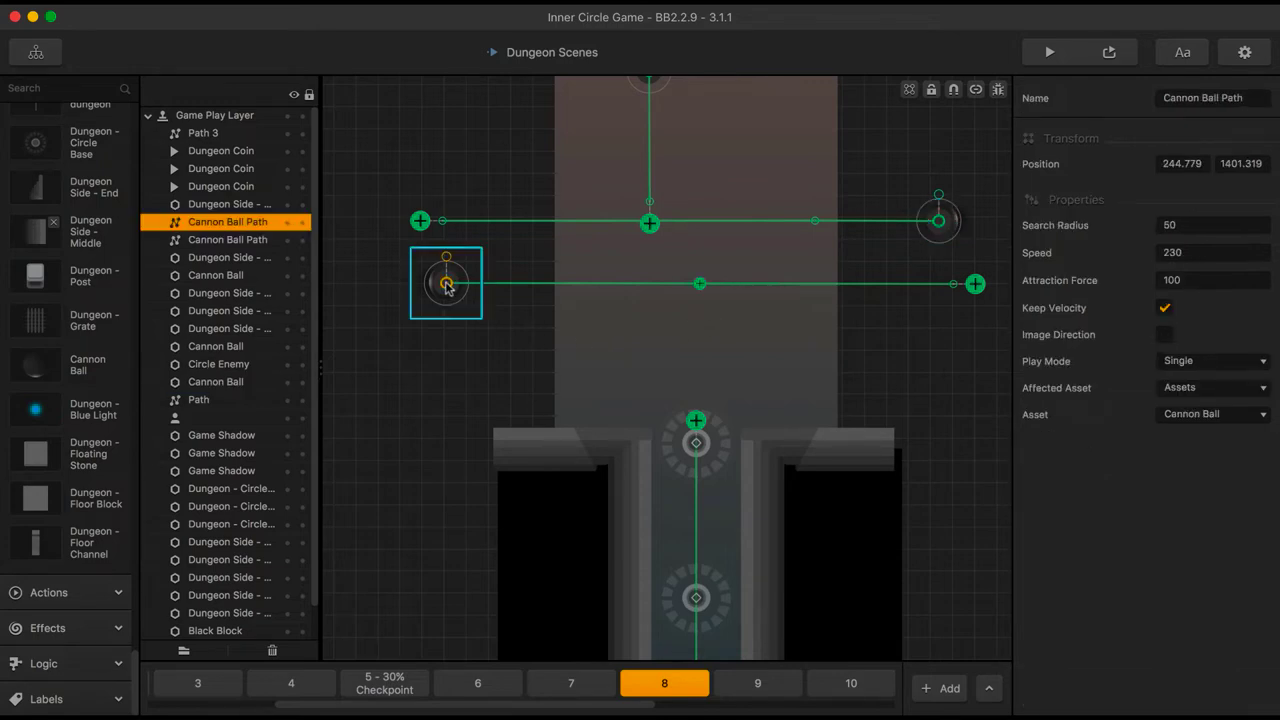
left_click_drag(446, 285, 446, 373)
left_click(446, 285)
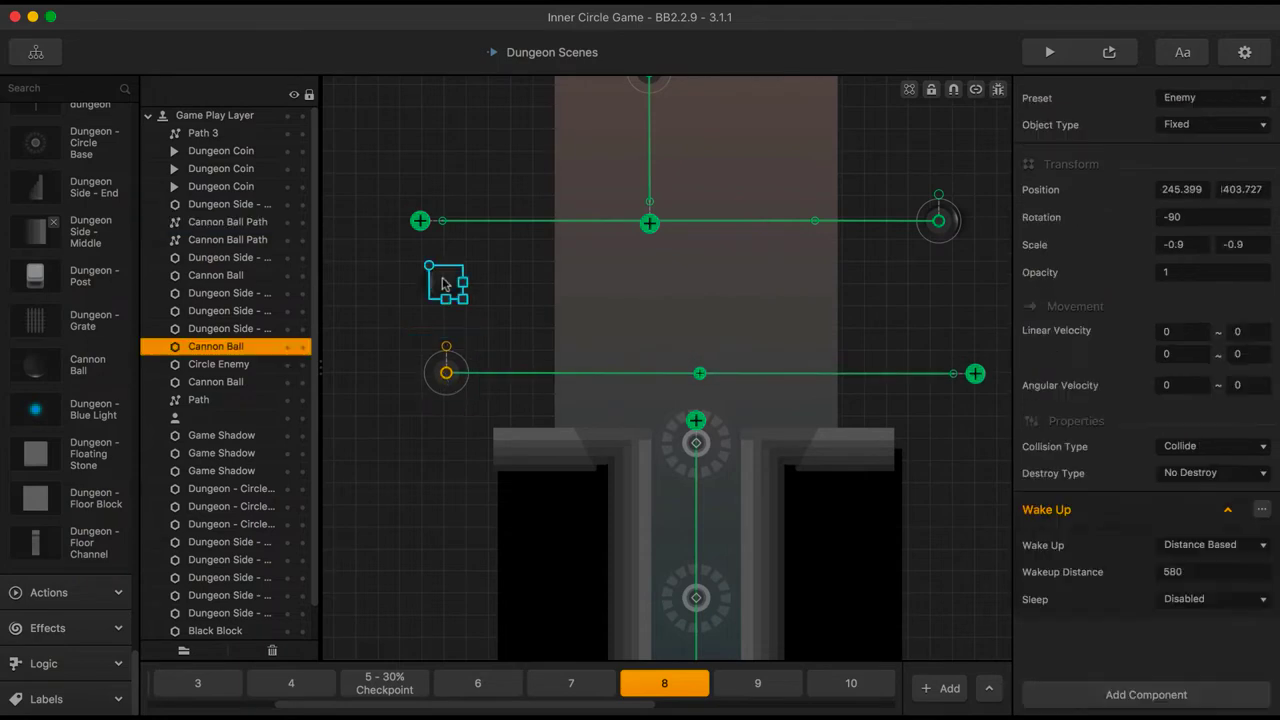
left_click_drag(446, 285, 446, 374)
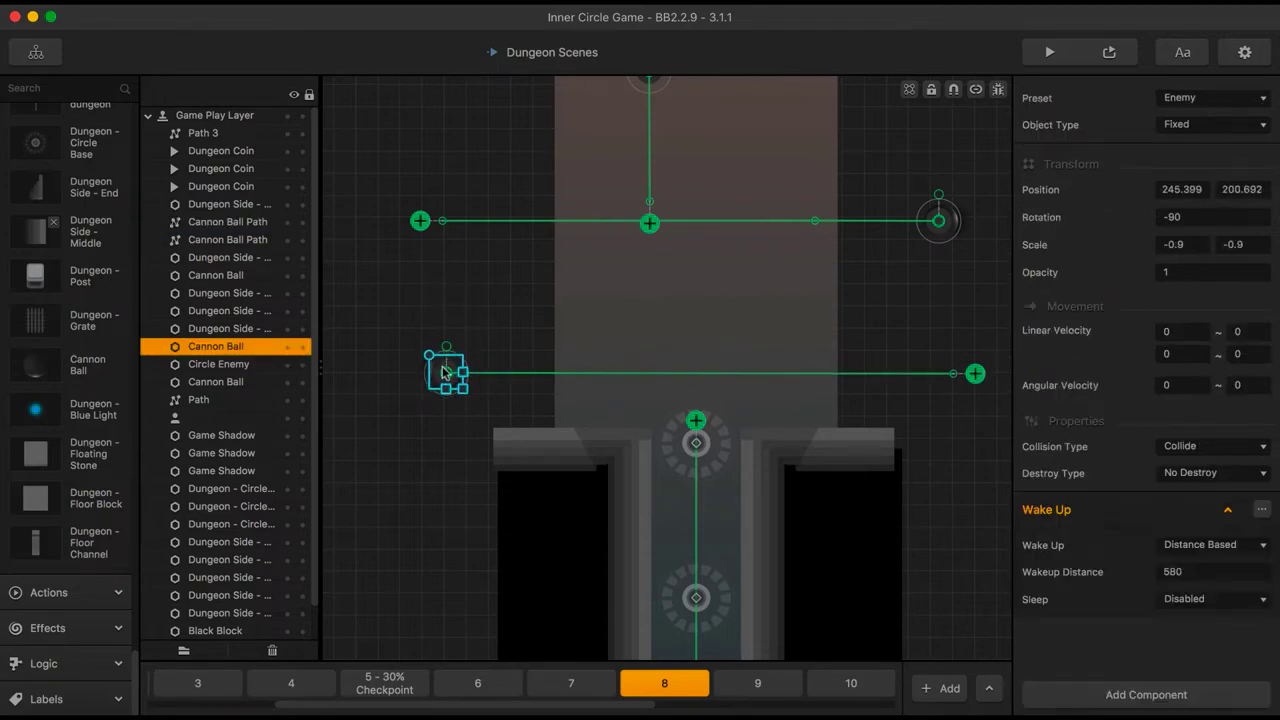
Move the upper Cannon Ball Path and its right-hand Cannon Ball down about 187 units, close above the lower path, and preview the scene
left_click(940, 222)
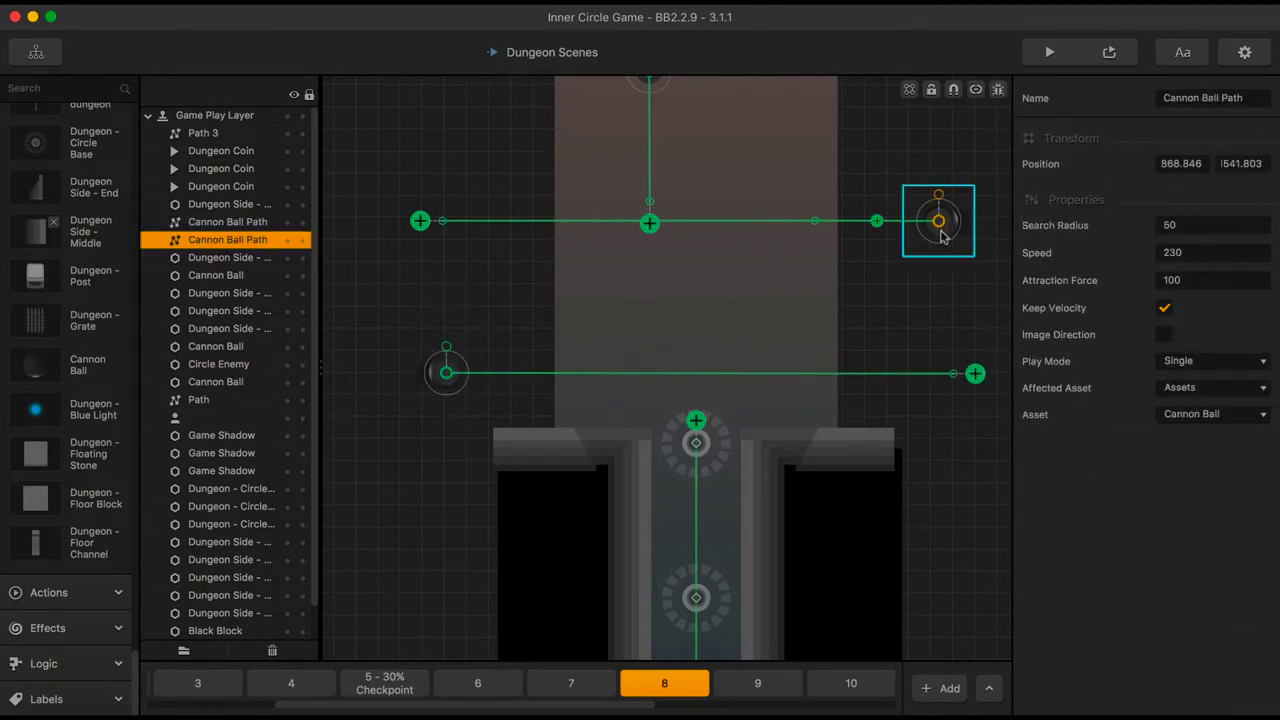
left_click_drag(942, 234, 942, 317)
left_click(946, 226)
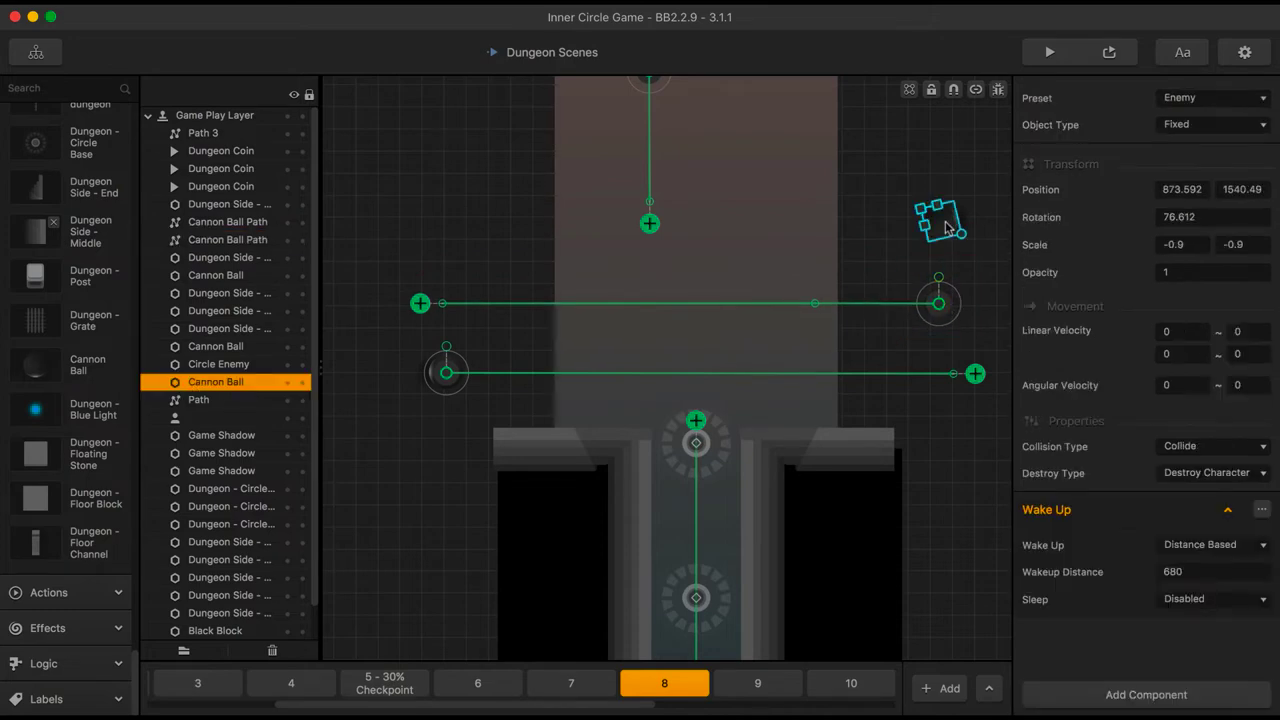
left_click_drag(946, 226, 946, 309)
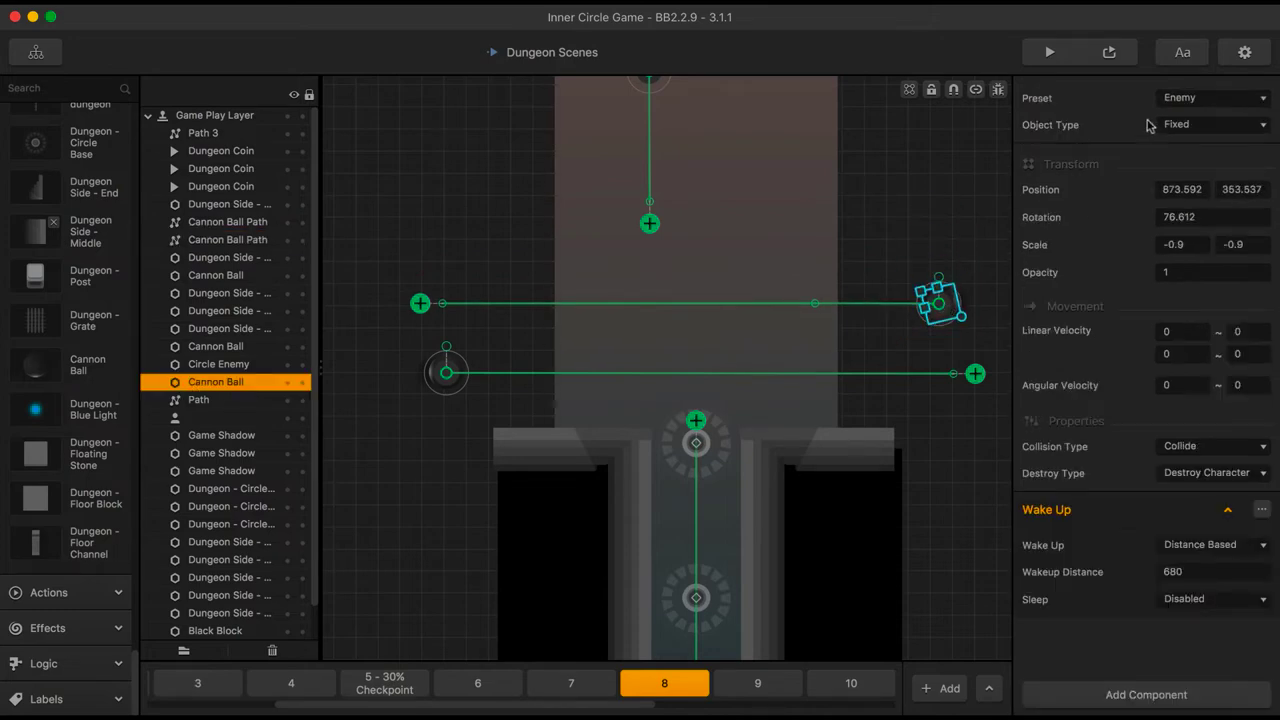
left_click(1107, 54)
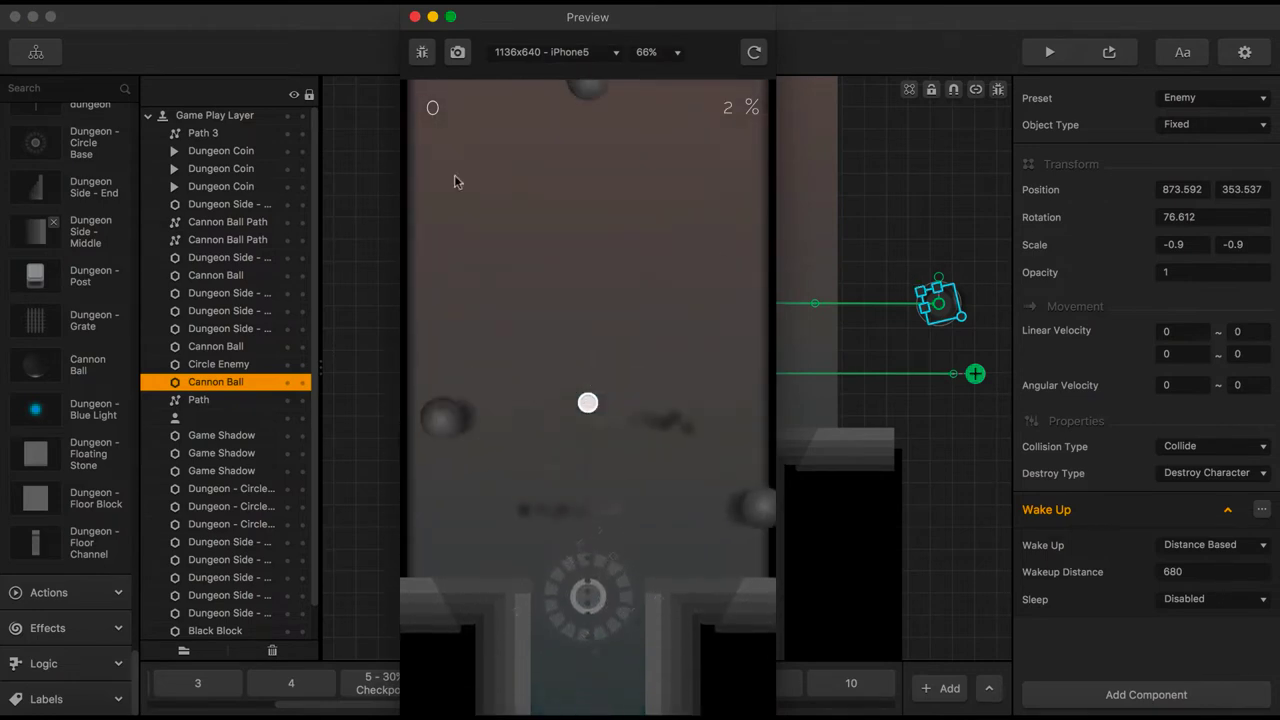
left_click(415, 17)
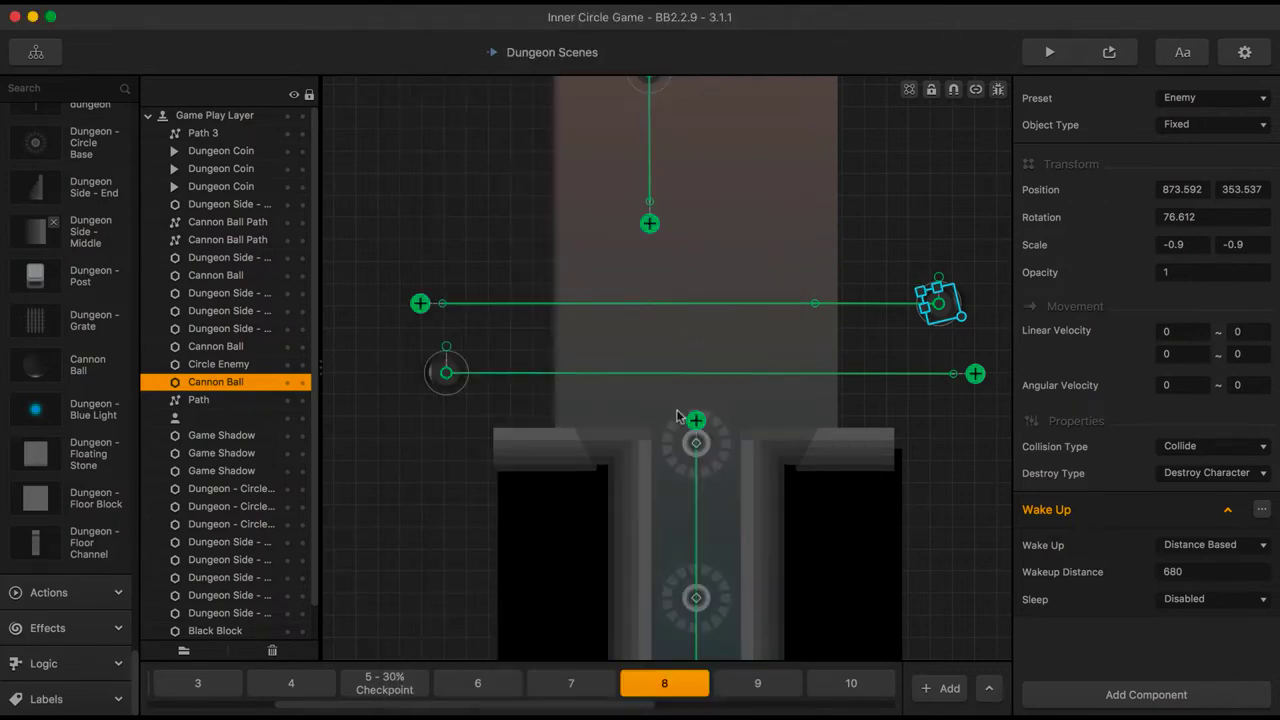
Duplicate the left and right Black Blocks with their Dungeon Side walls directly above the two cannon ball paths, keeping X 30 and 610
left_click(572, 556)
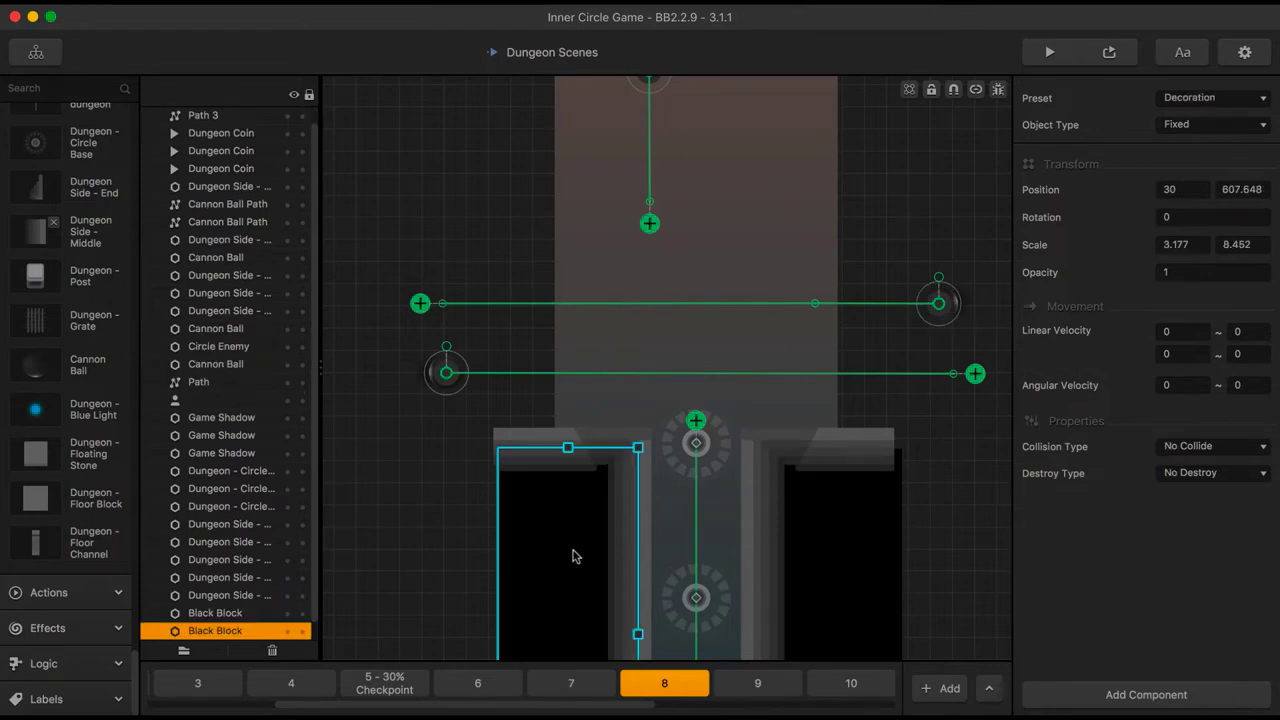
left_click_drag(572, 556, 569, 214)
left_click(832, 519)
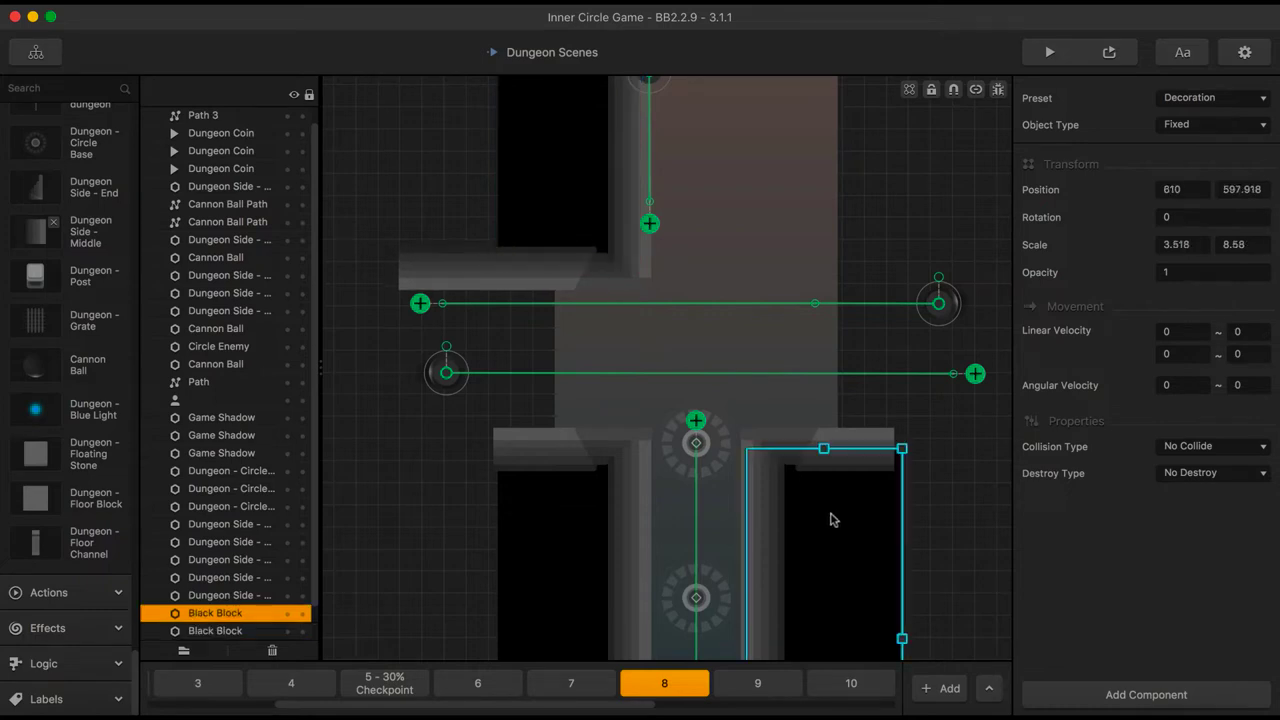
left_click_drag(832, 519, 808, 171)
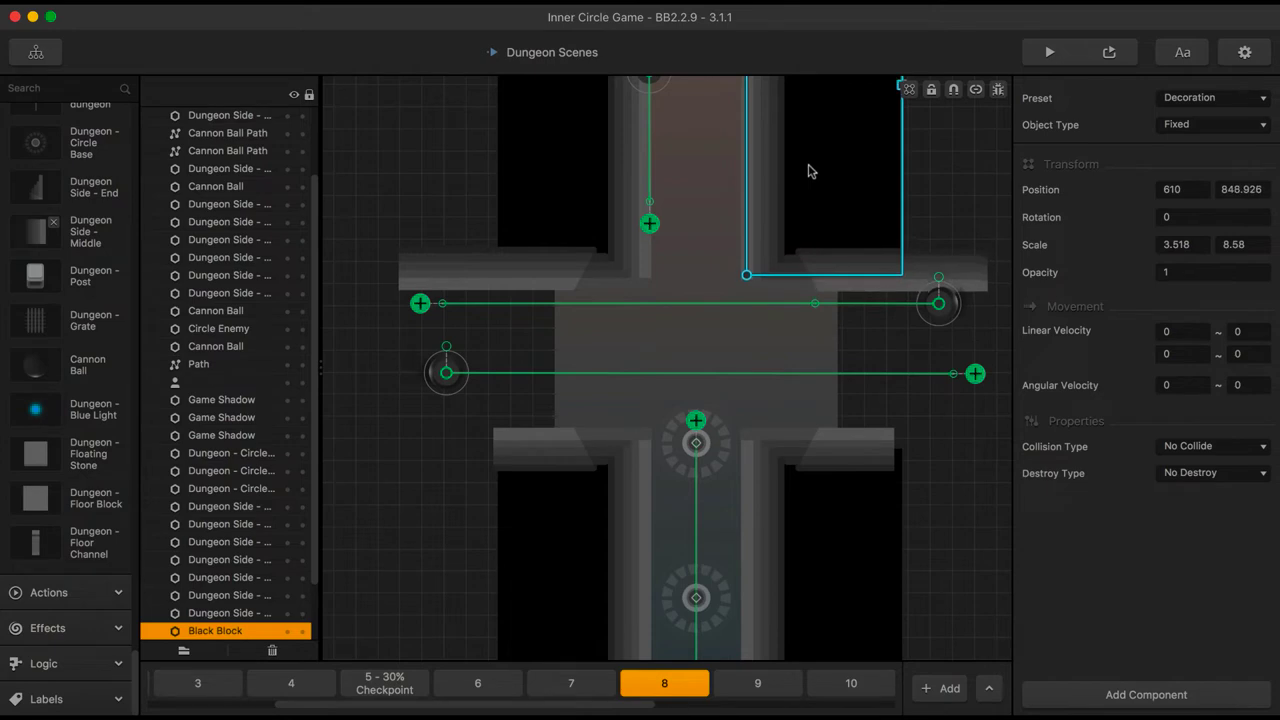
Set the Y position of both duplicated Black Blocks with their walls to 1850
scroll(806, 171, "up", 5)
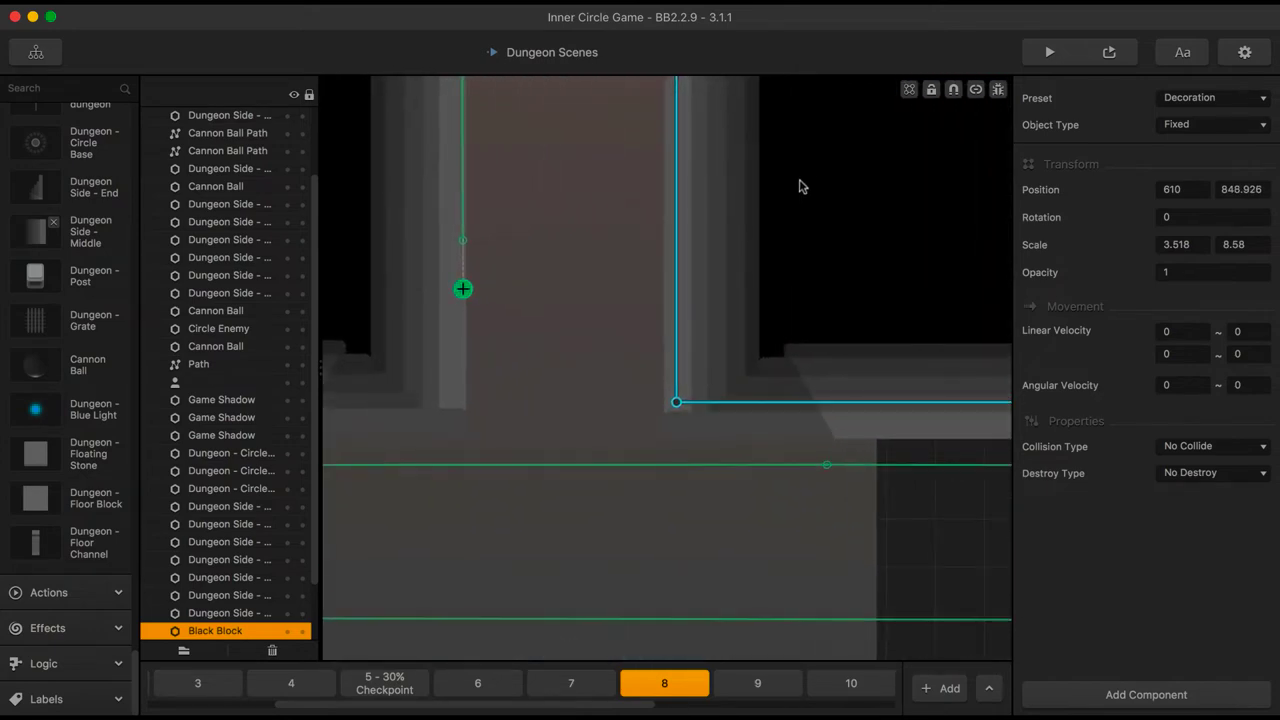
left_click_drag(793, 221, 792, 219)
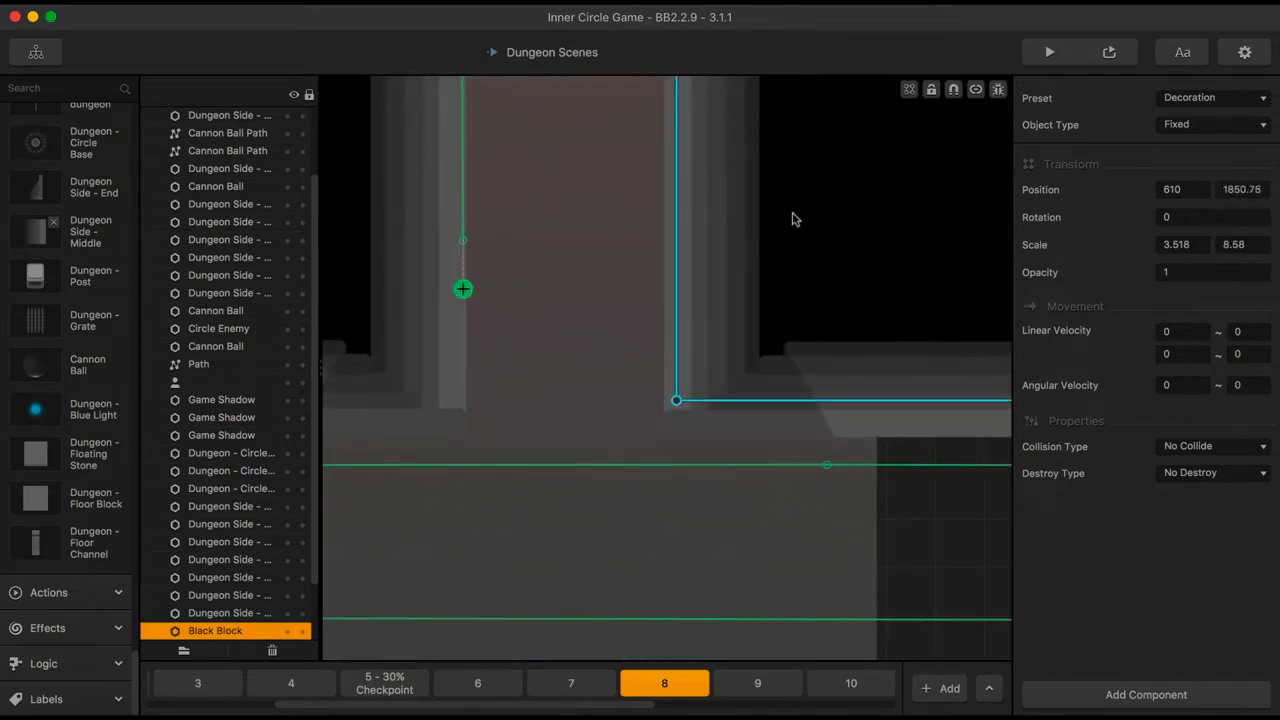
left_click_drag(1246, 189, 1276, 200)
key("Return")
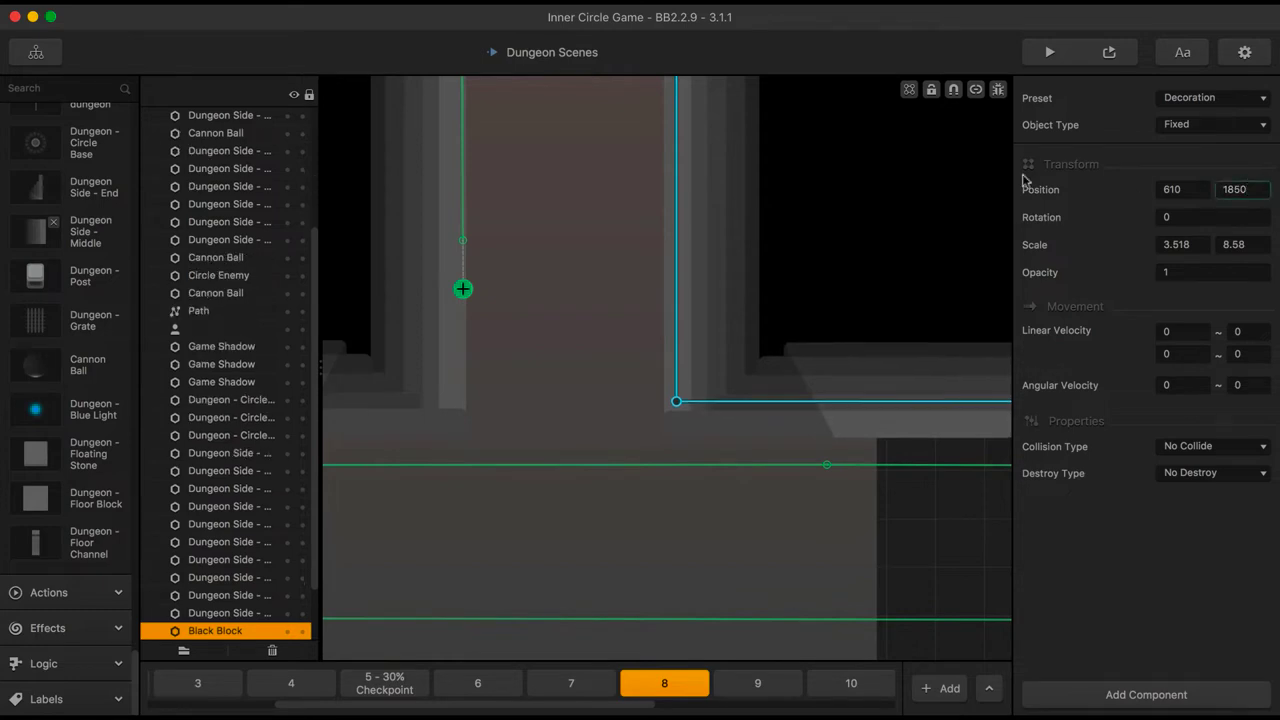
left_click(343, 244)
left_click_drag(1231, 189, 1276, 201)
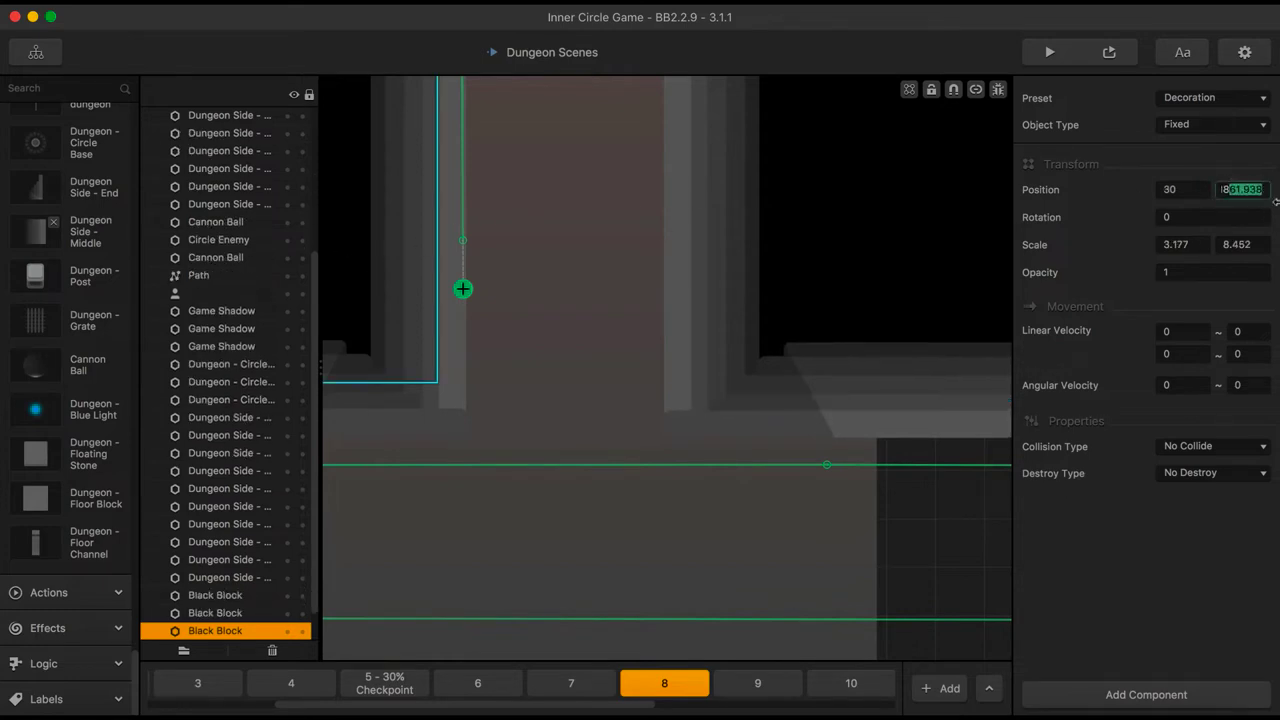
type("50")
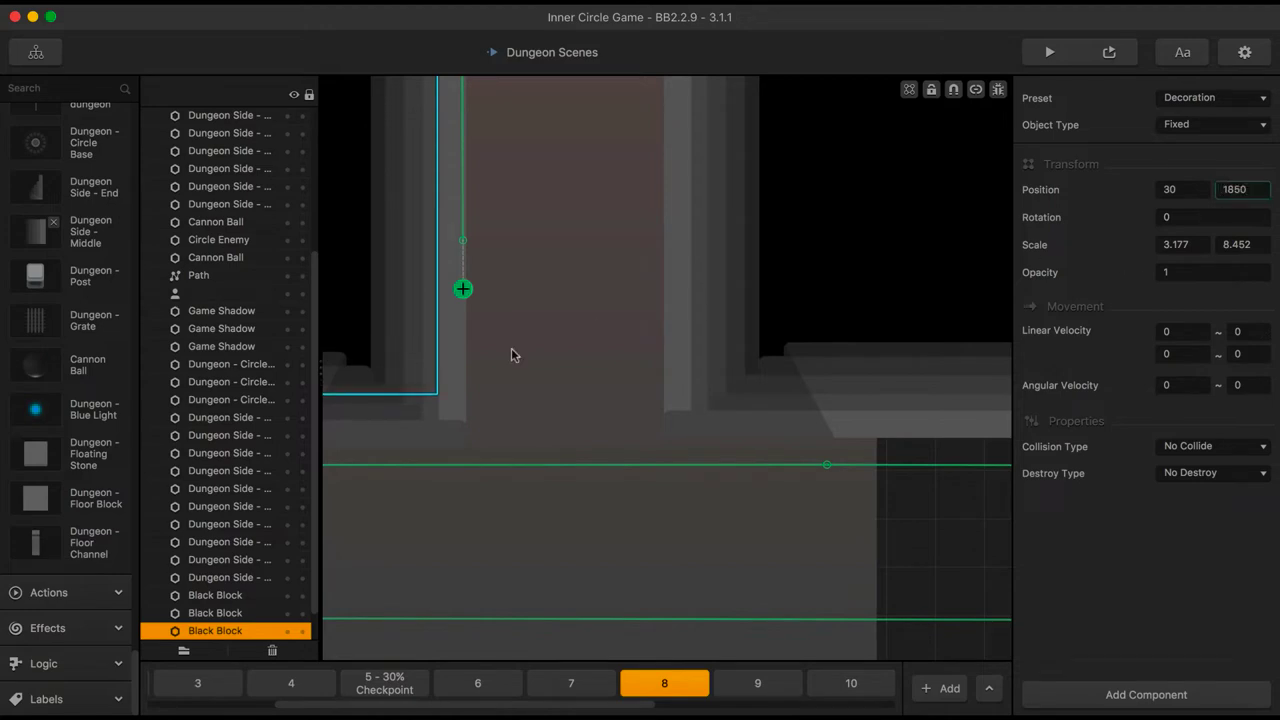
Move the left duplicated Black Block and its walls up to about Y 1865
left_click_drag(350, 322, 349, 304)
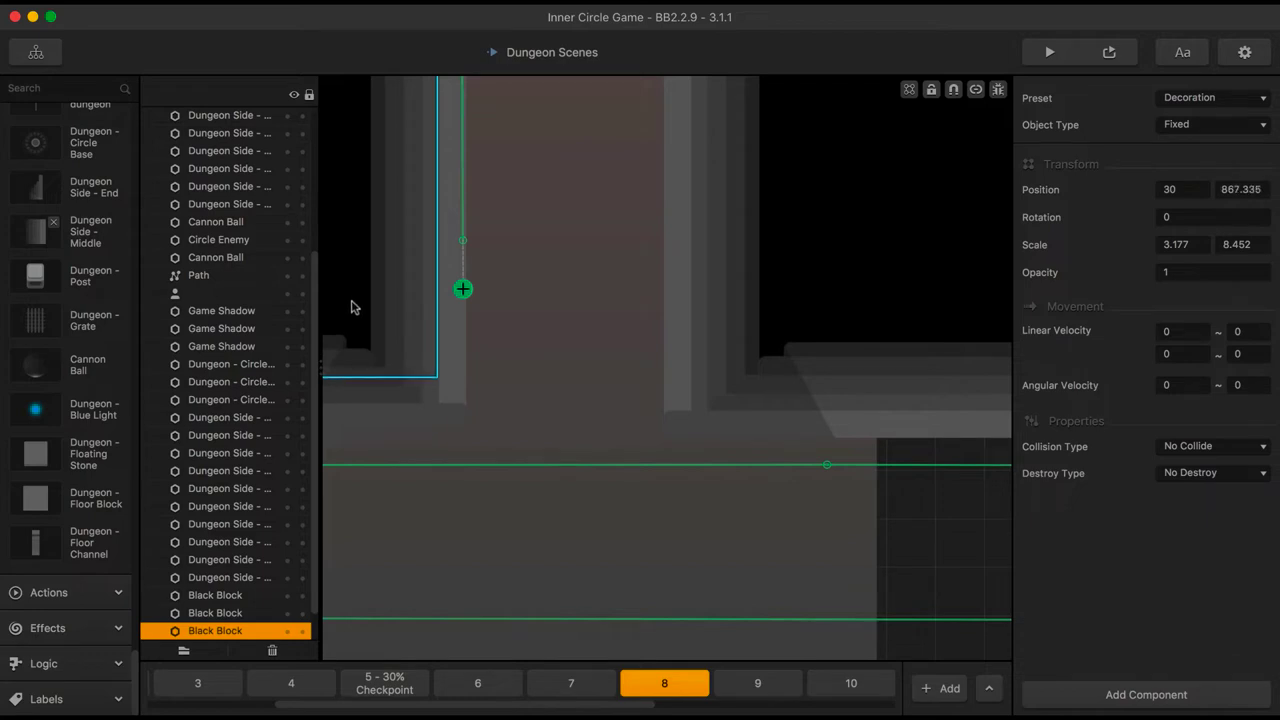
scroll(436, 404, "up", 5)
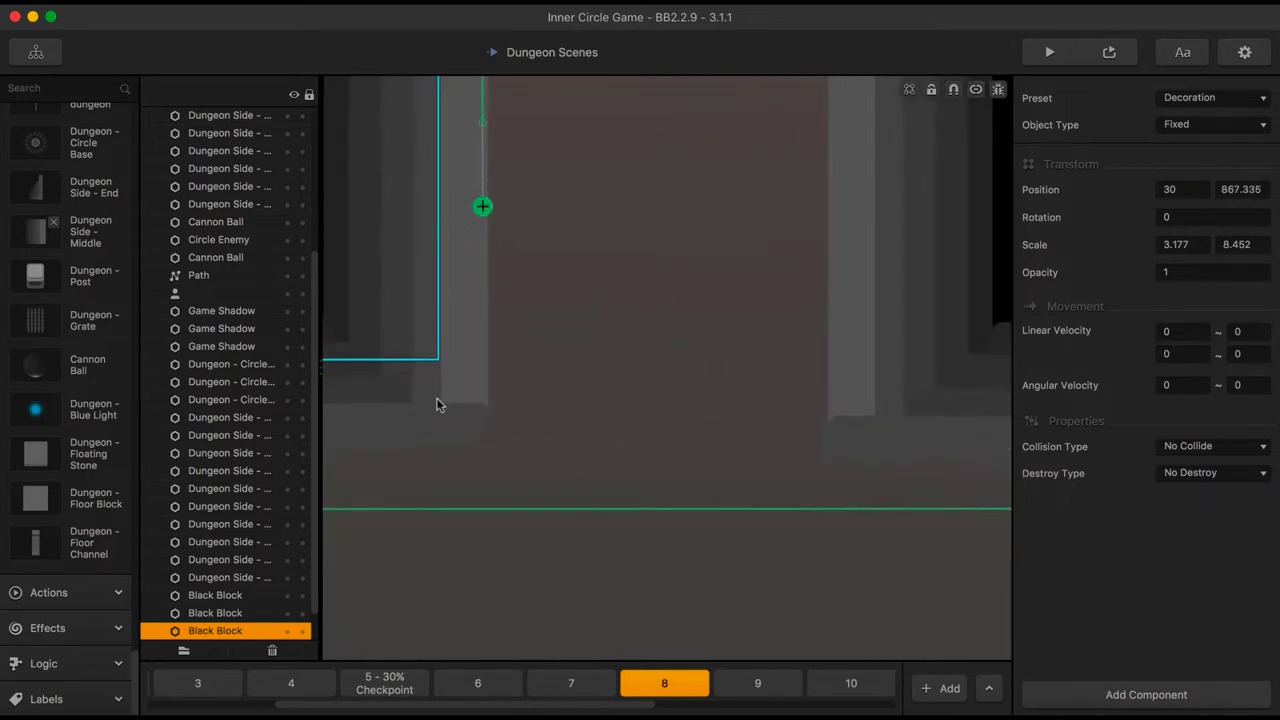
key("Down")
key("Down")
Compare the Y positions of the left and right horizontal Dungeon Side pieces beneath the duplicated blocks
left_click(431, 426)
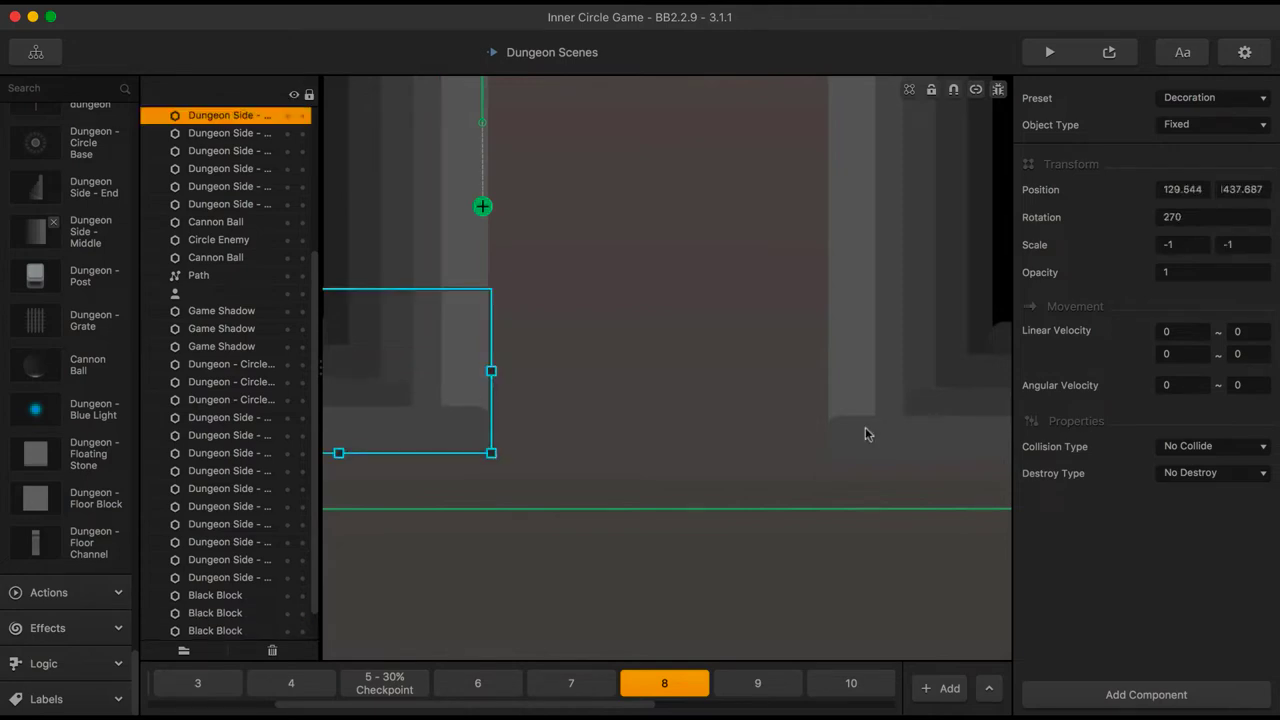
left_click(897, 436)
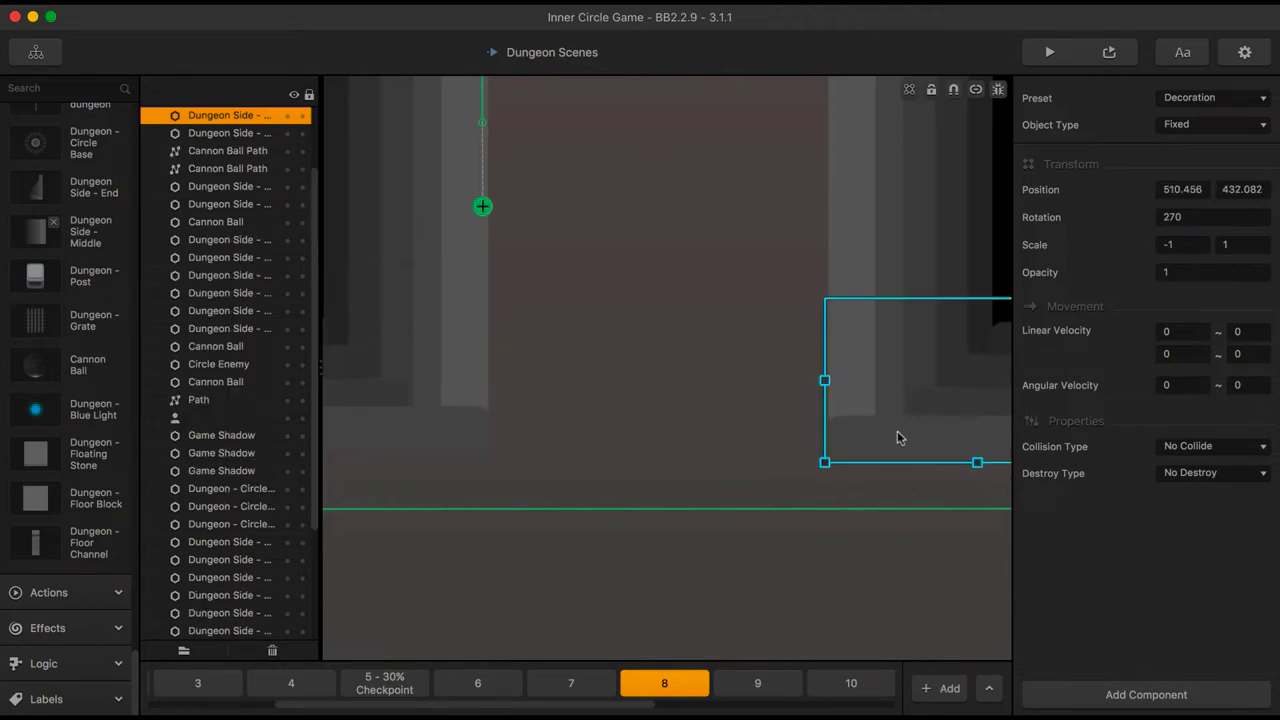
left_click(1223, 189)
key("Return")
left_click(430, 420)
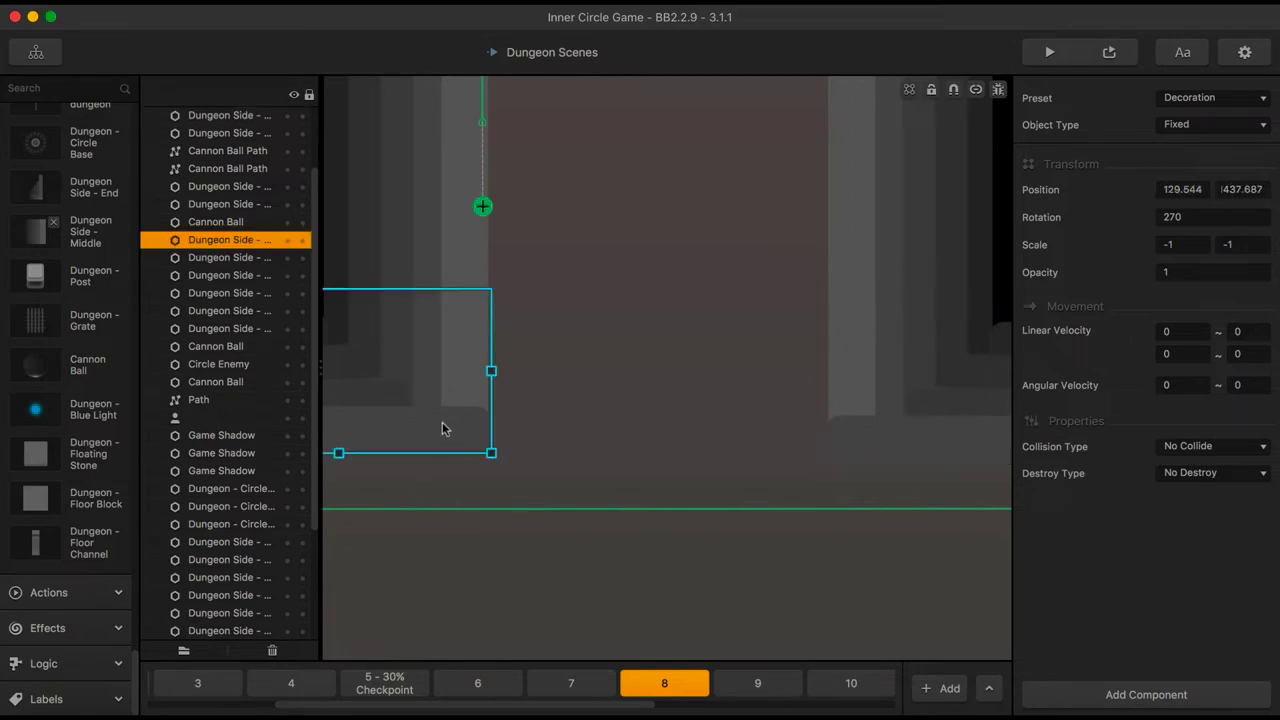
left_click(1250, 189)
key("Return")
left_click(876, 425)
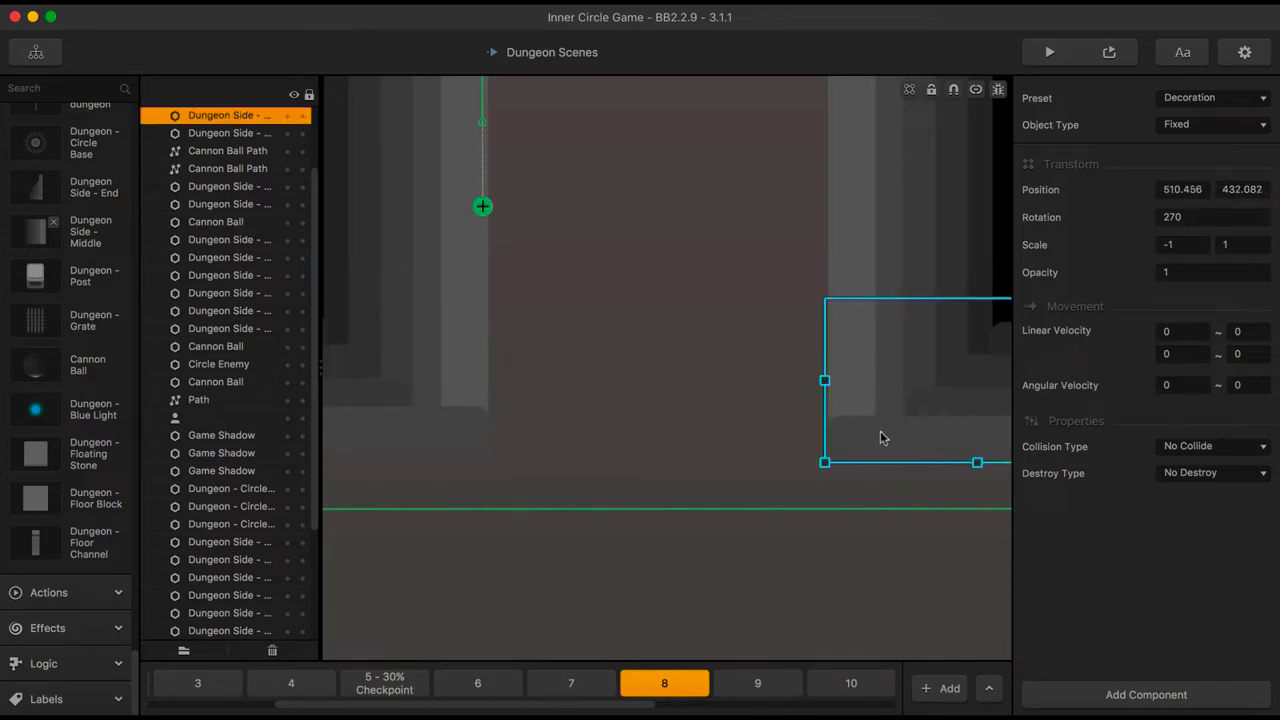
Nudge the right duplicated Black Block and its walls to Y 1857
left_click(997, 235)
key("Down")
key("Down")
key("Down")
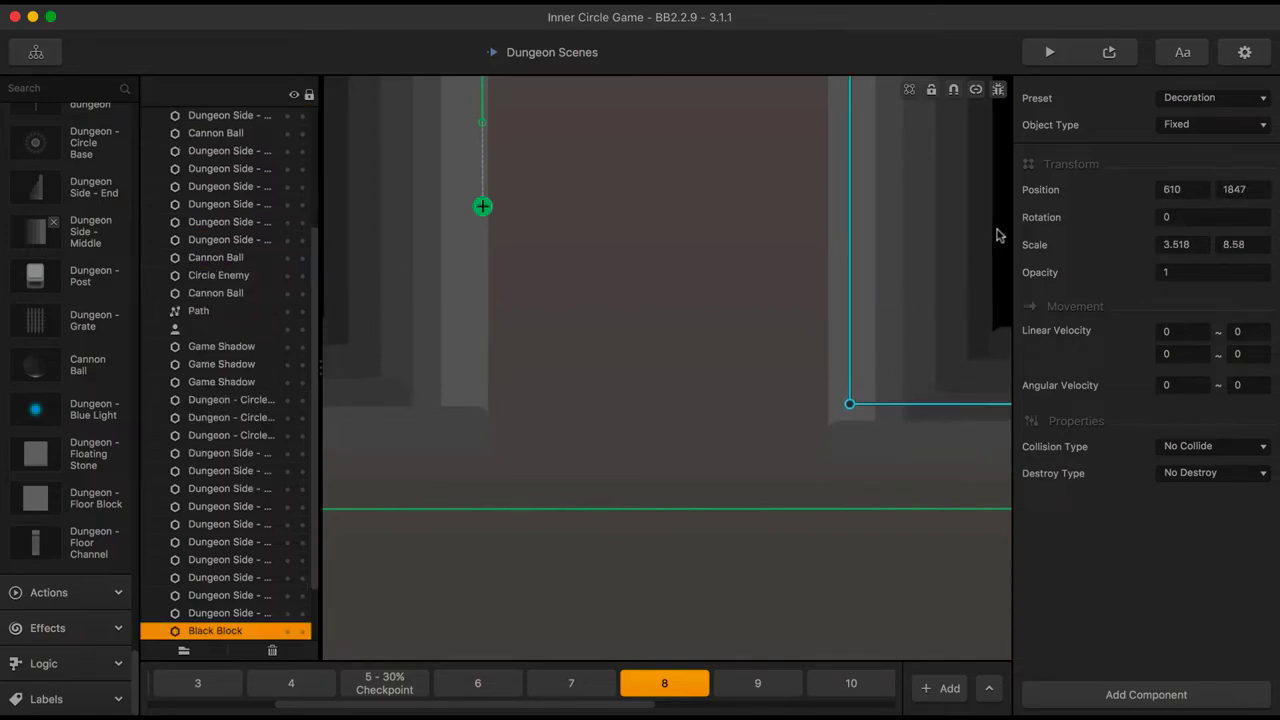
key("shift+Up")
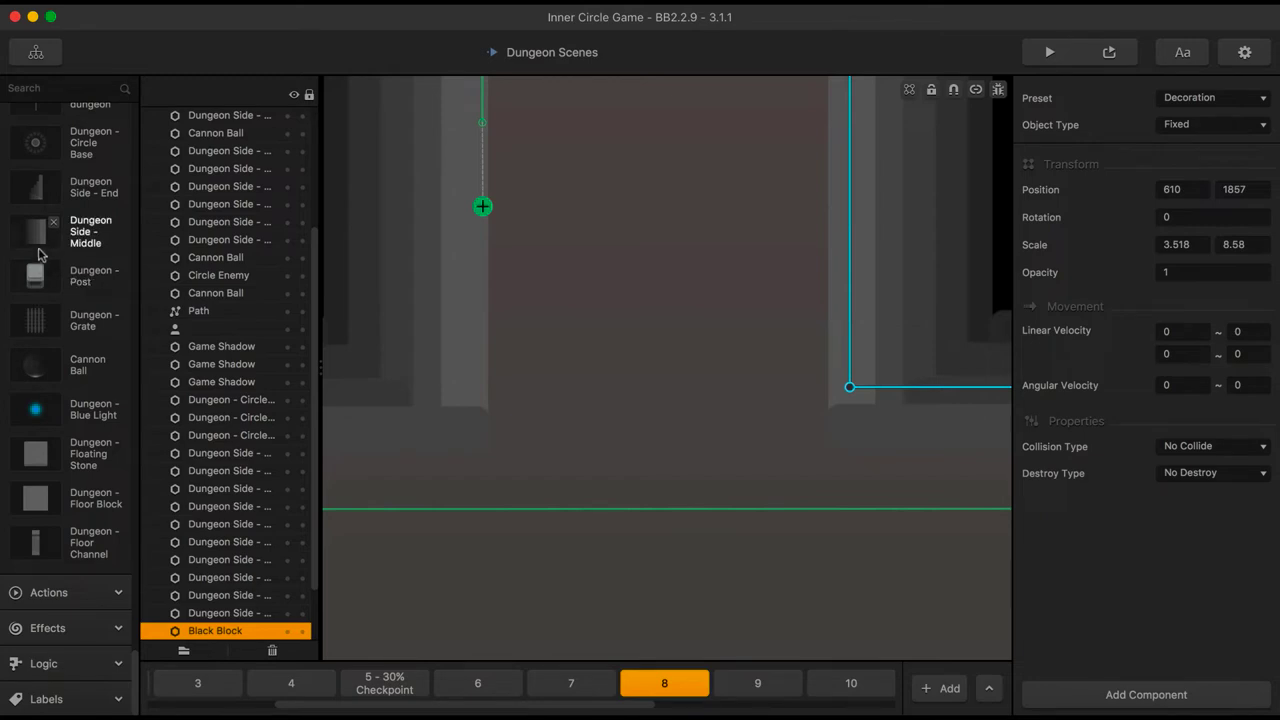
Add a Dungeon Side - Middle piece, widen it to X scale 3.381 and place it just below the upper corridor's opening
left_click_drag(36, 230, 669, 421)
left_click_drag(751, 420, 946, 417)
left_click_drag(742, 393, 743, 525)
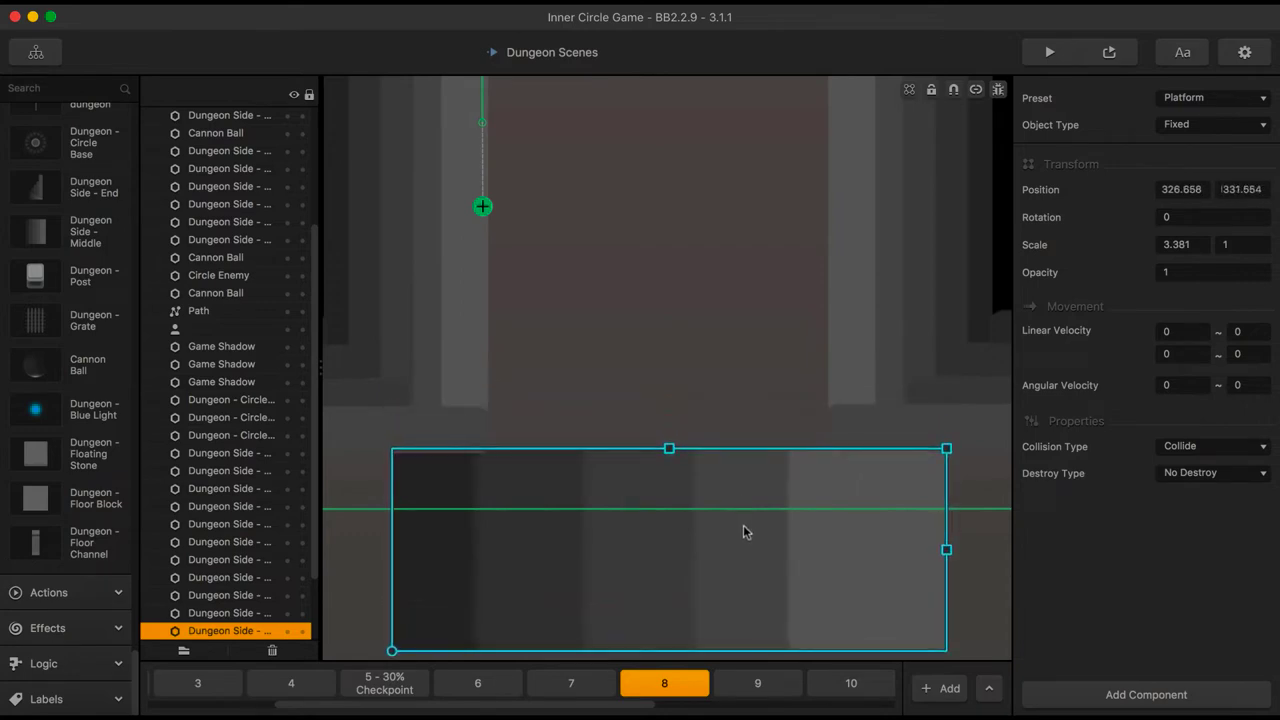
Nudge the upper corridor's left vertical wall up to Y 1868.131 and its right vertical wall up to about Y 1872
left_click(323, 220)
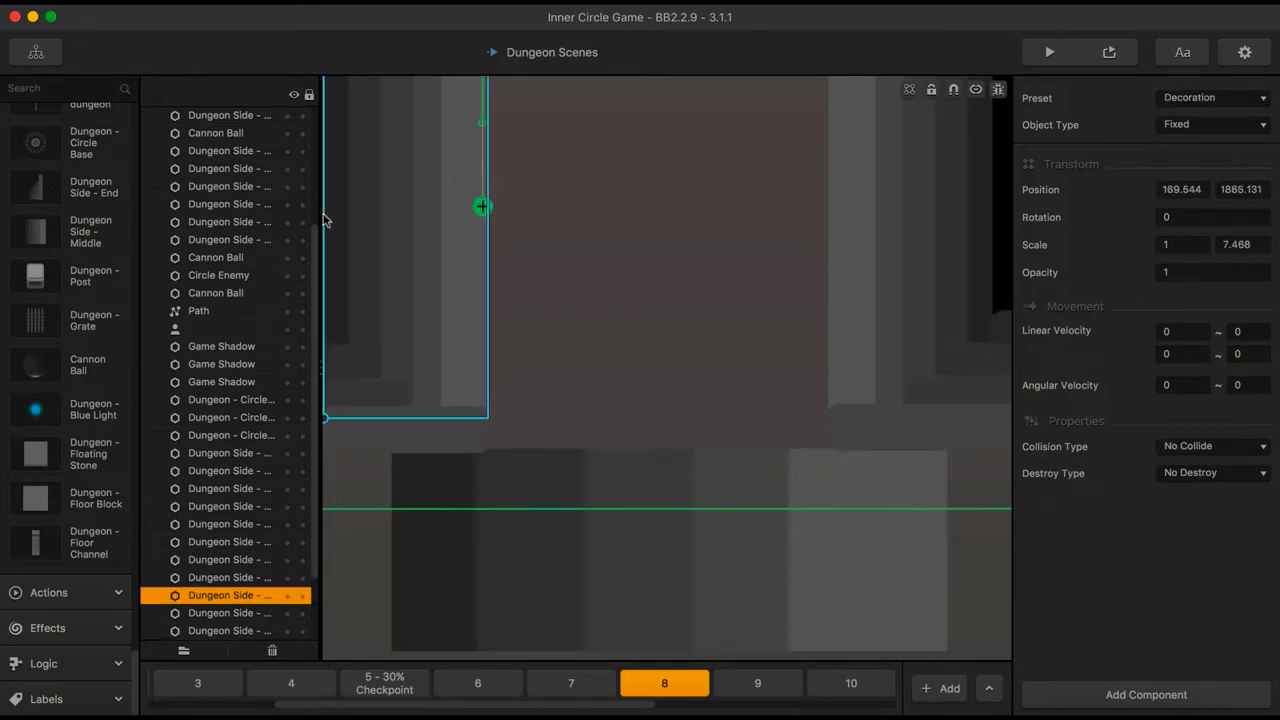
key("Up")
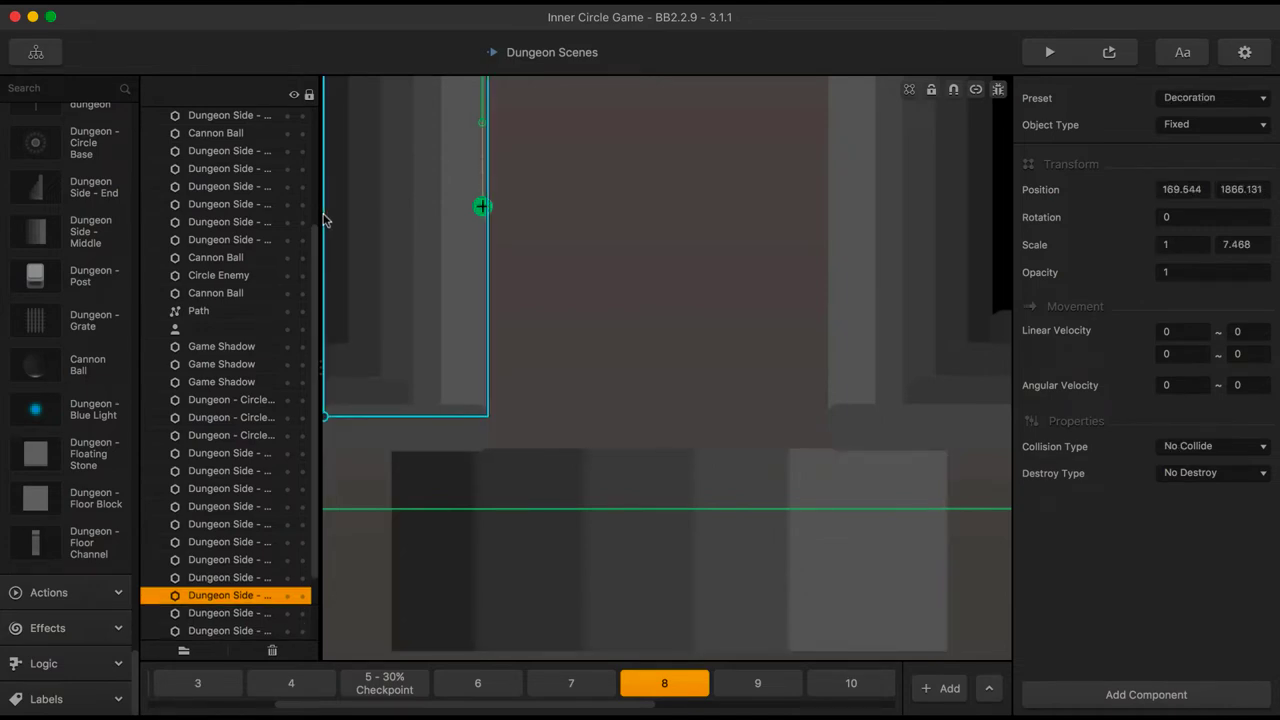
key("Up")
key("Up")
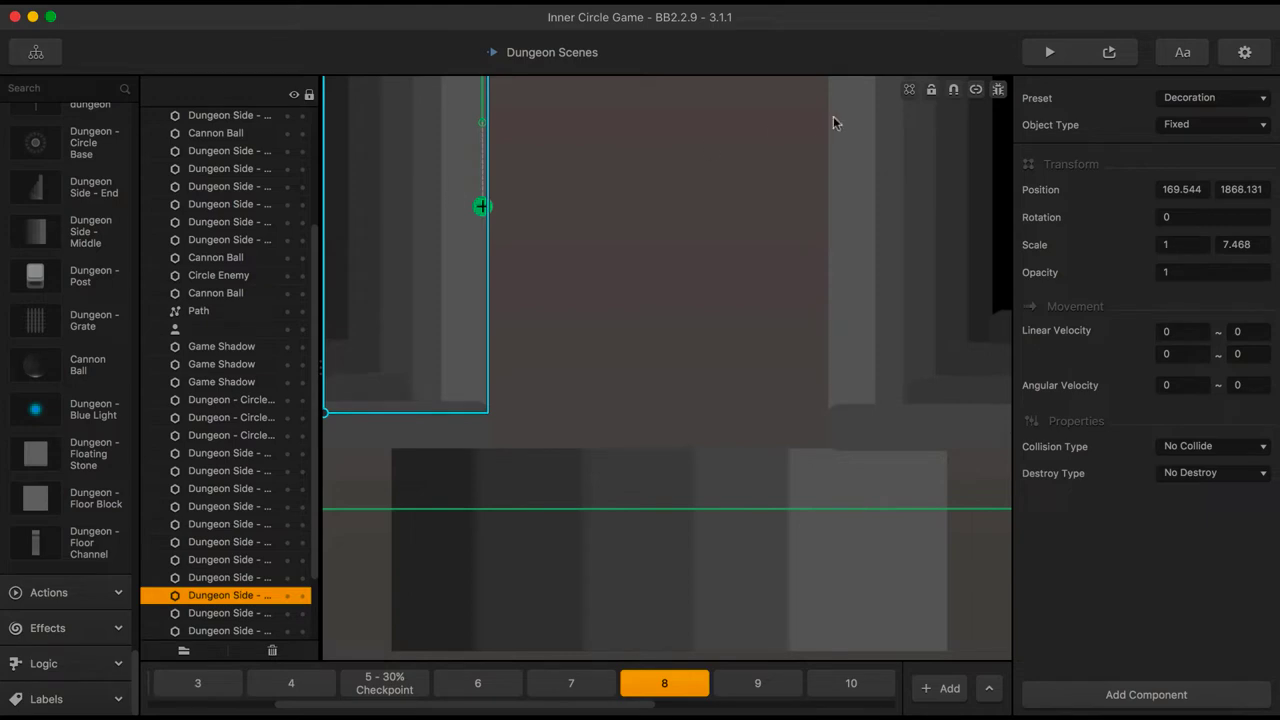
left_click(937, 193)
key("Up")
key("Up")
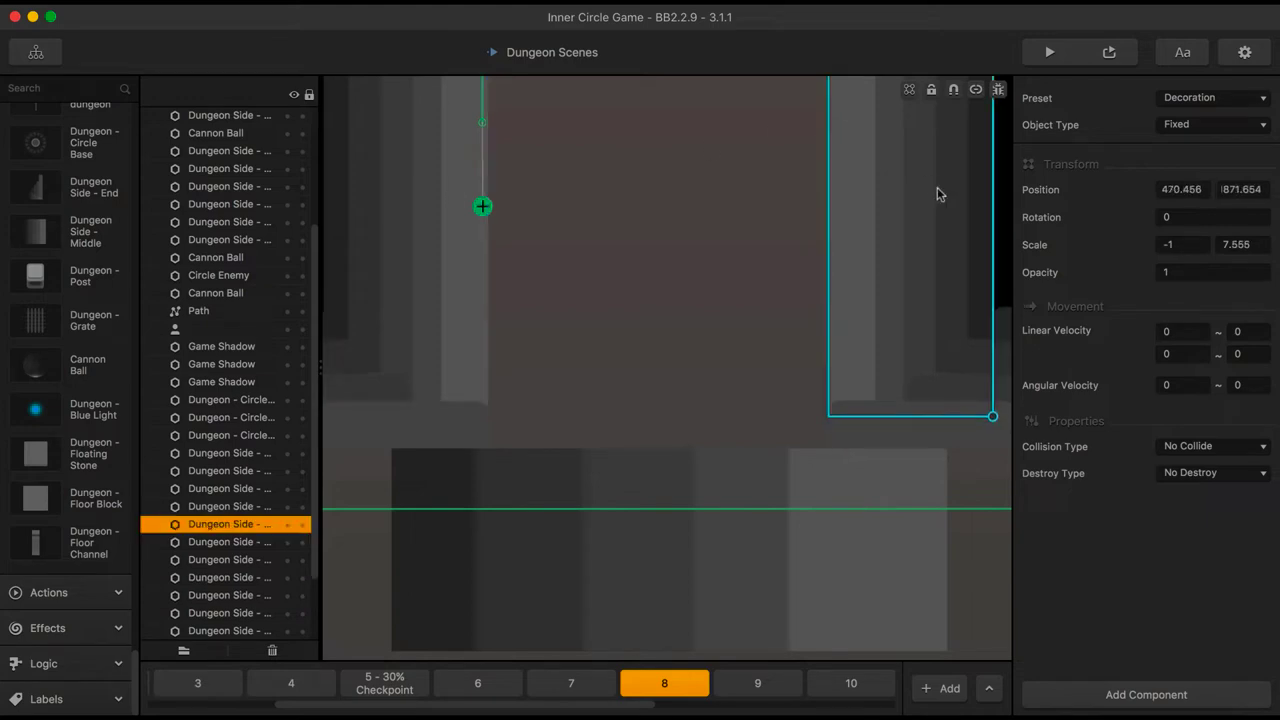
Delete the widened Dungeon Side - Middle piece below the upper corridor's opening
left_click(705, 472)
key("Delete")
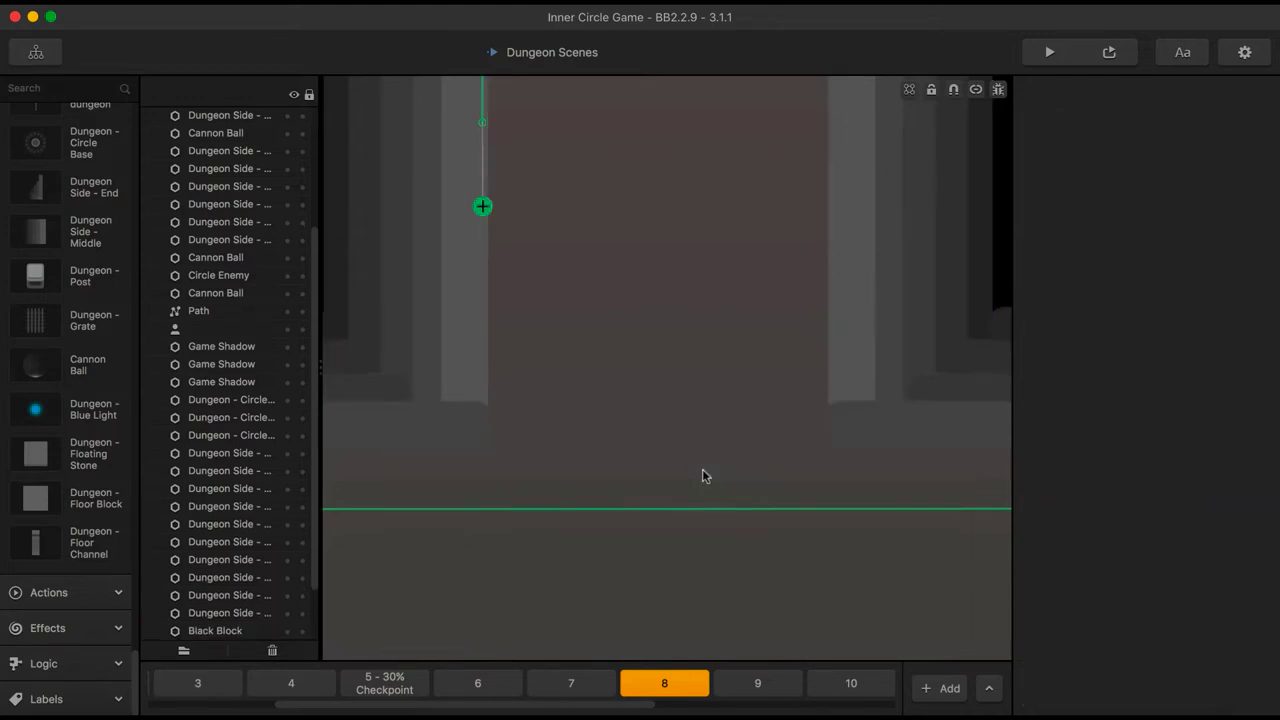
Extend scene 8 upward by moving its end marker well above the upper corridor, for a scene distance of about 3253
scroll(703, 476, "down", 5)
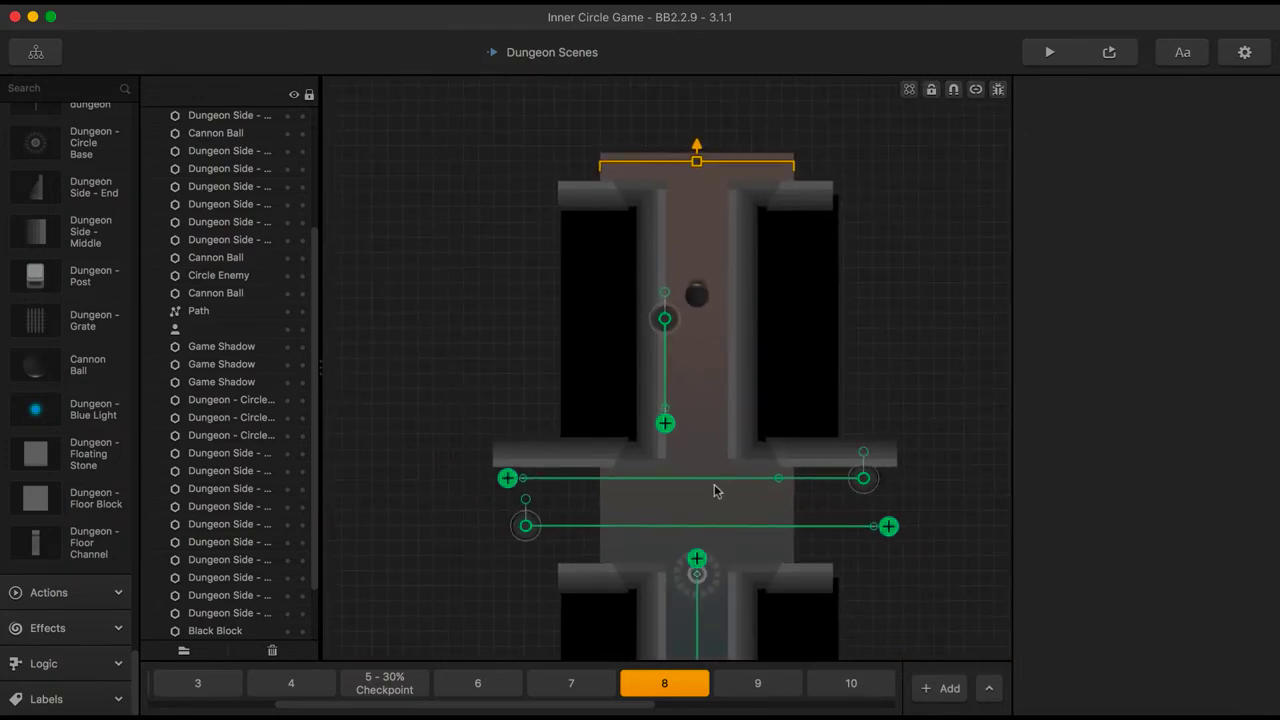
left_click_drag(837, 534, 801, 277)
left_click_drag(834, 334, 838, 528)
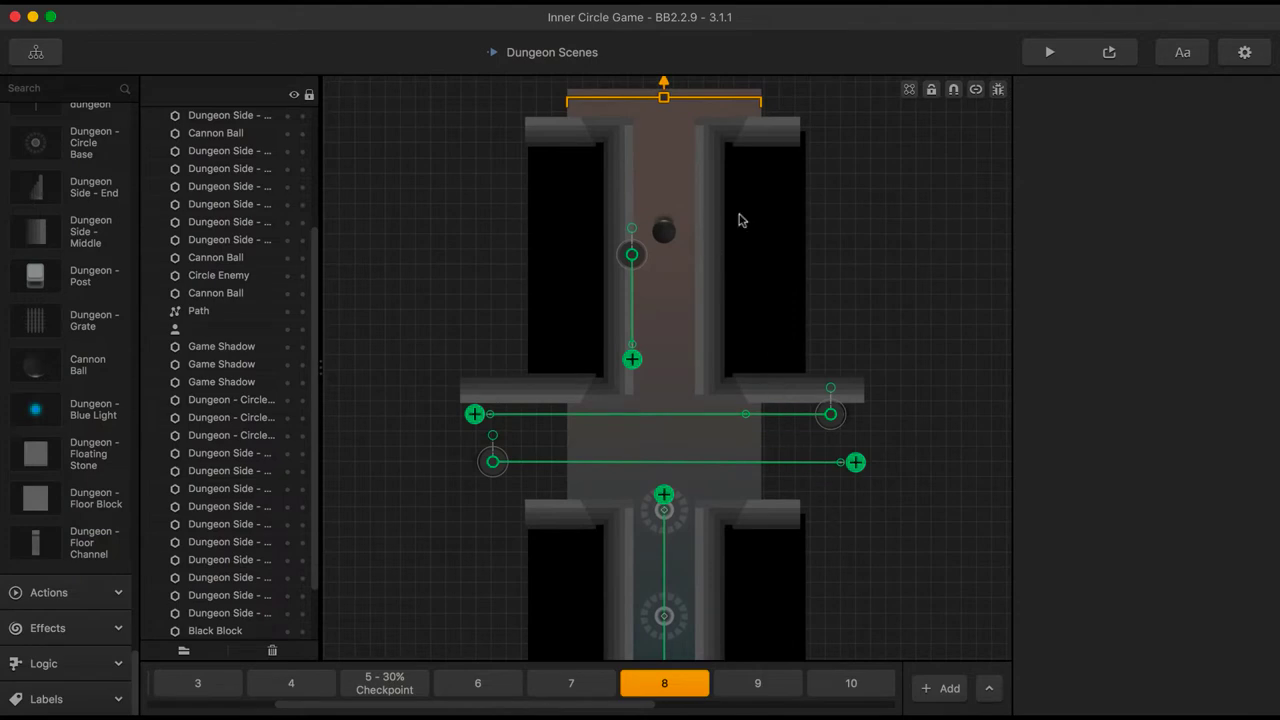
scroll(800, 229, "down", 3)
scroll(861, 211, "up", 5)
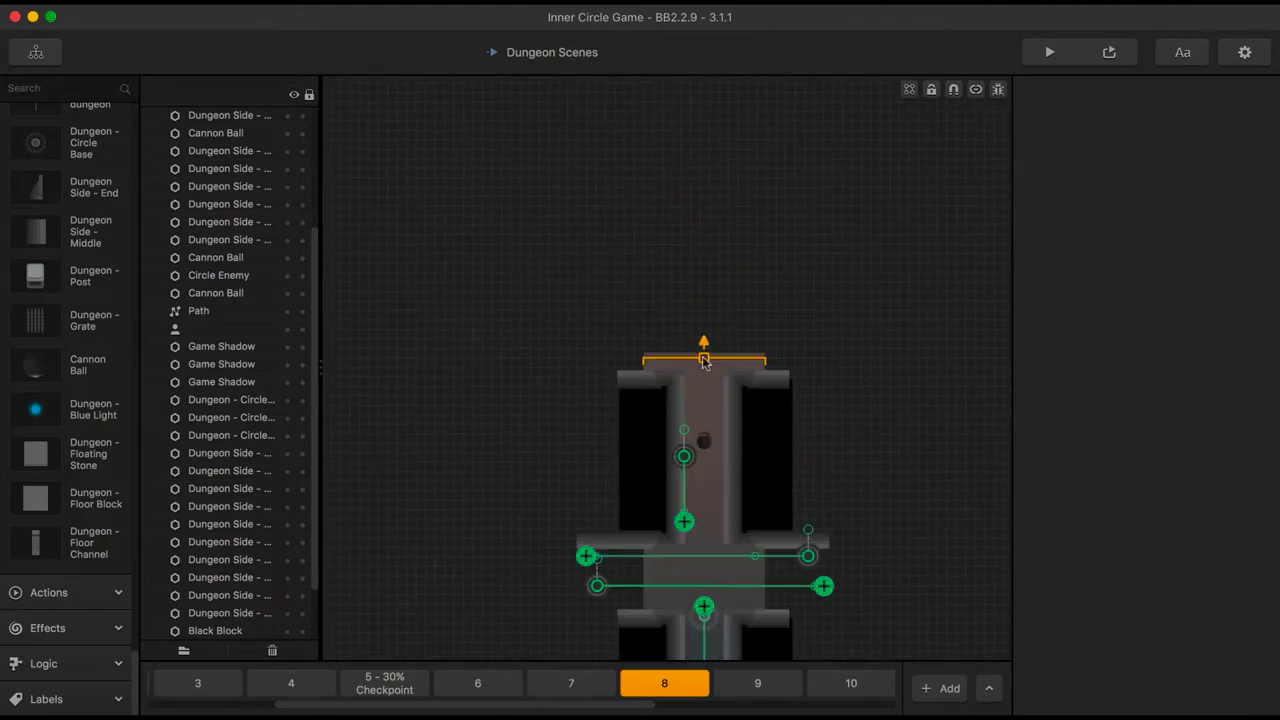
left_click_drag(704, 362, 701, 200)
Stretch the bg-dungeon background to Y scale -6.699 and nudge it up so it spans the lengthened scene
left_click(706, 388)
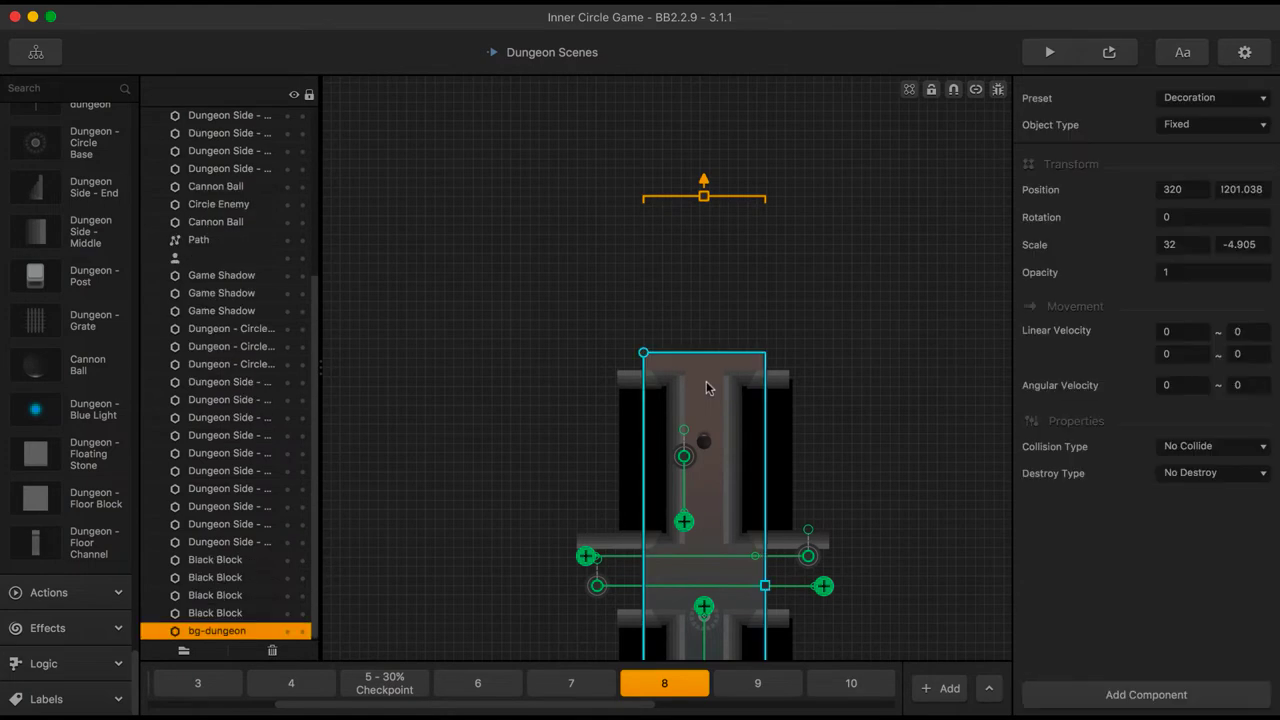
right_click_drag(823, 409, 803, 246)
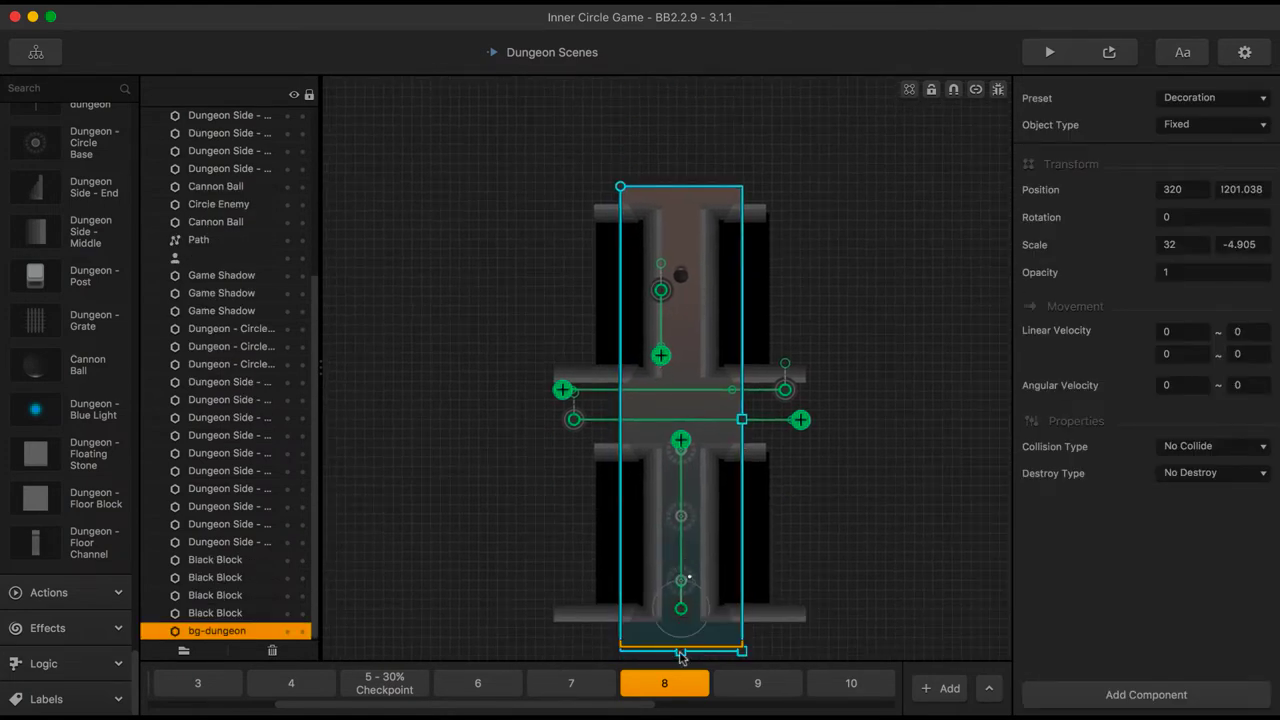
right_click_drag(809, 528, 809, 368)
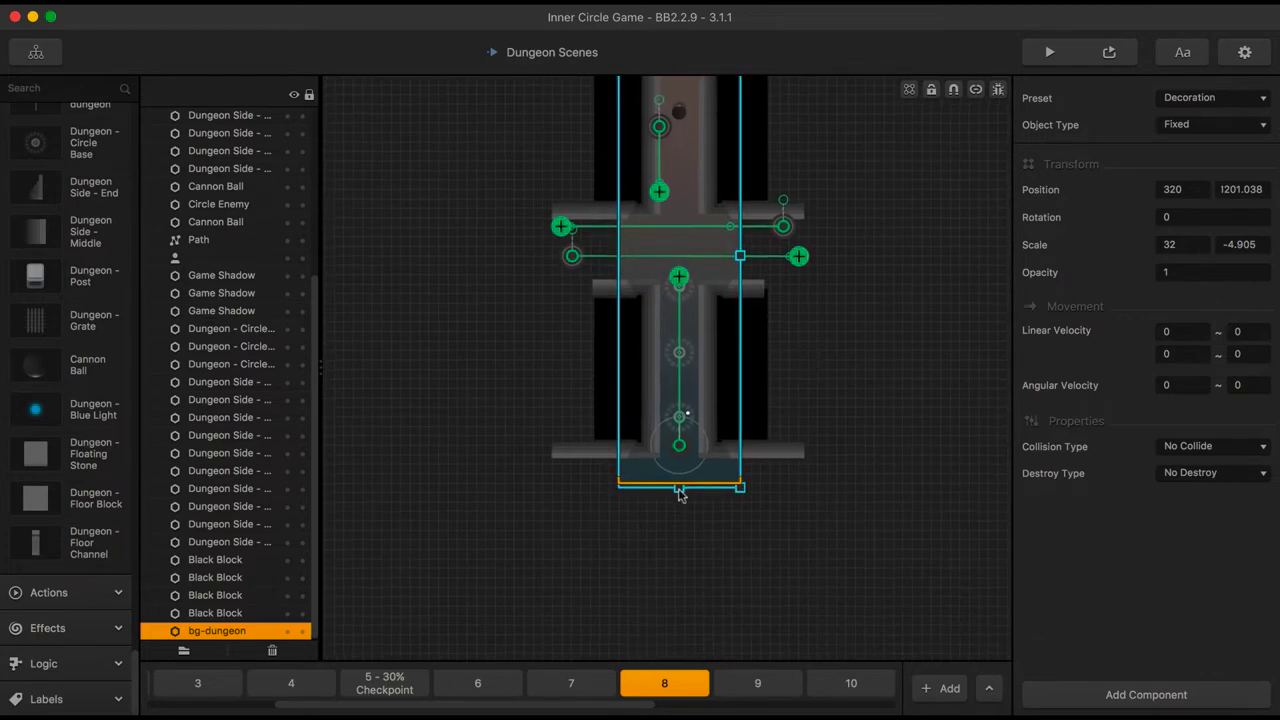
left_click_drag(679, 490, 677, 558)
scroll(871, 463, "up", 3)
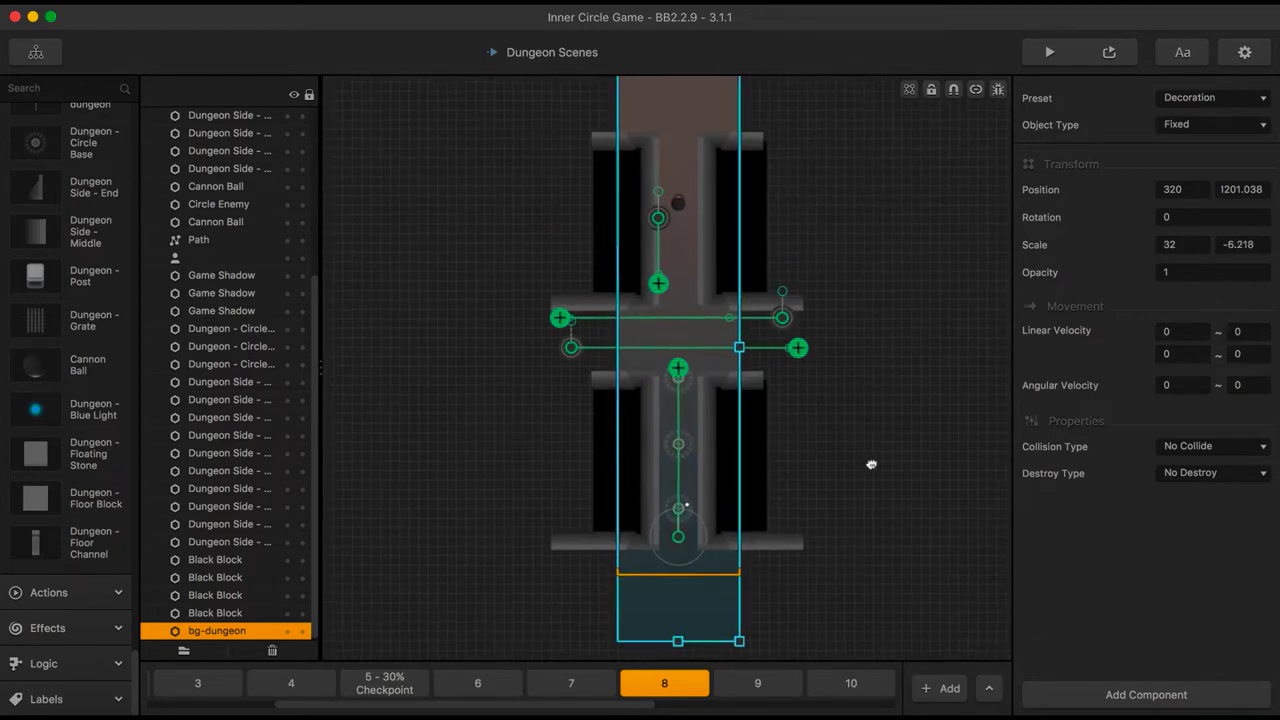
scroll(871, 471, "down", 2, "ctrl")
mouse_move(742, 573)
left_mouse_down()
mouse_move(731, 586)
mouse_move(729, 557)
mouse_move(724, 597)
mouse_move(737, 565)
left_mouse_up()
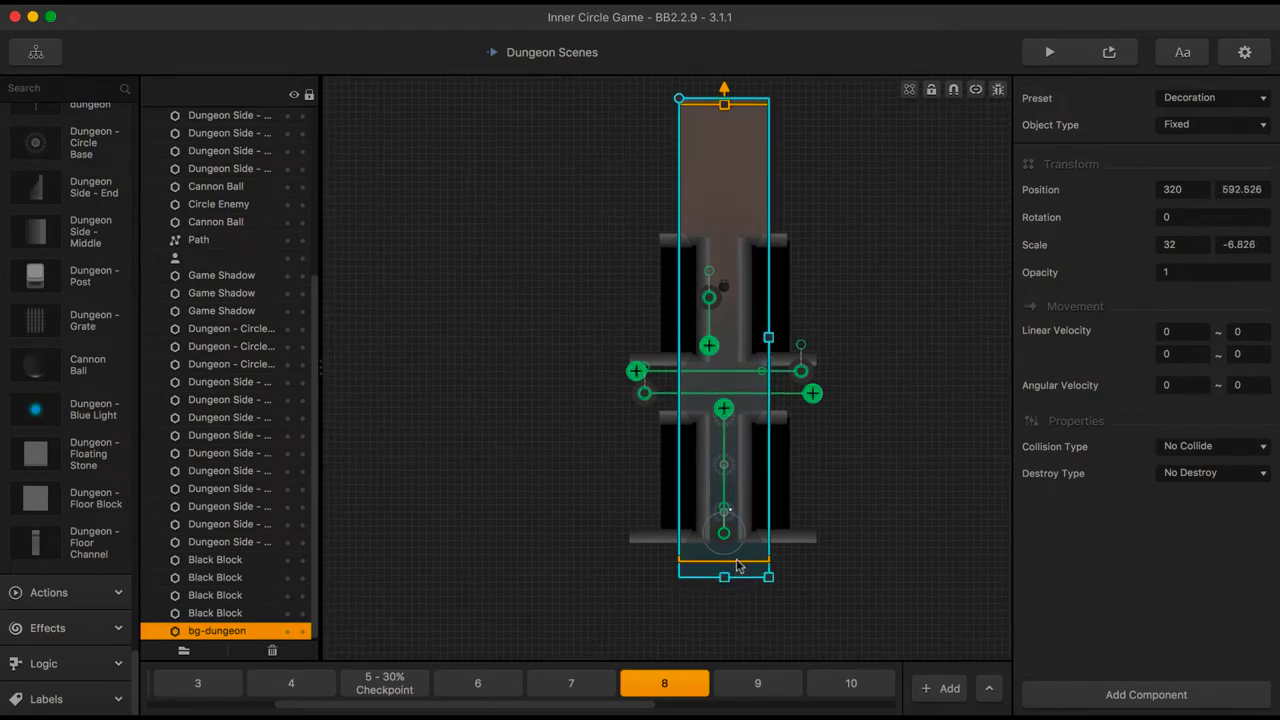
left_click_drag(725, 579, 725, 577)
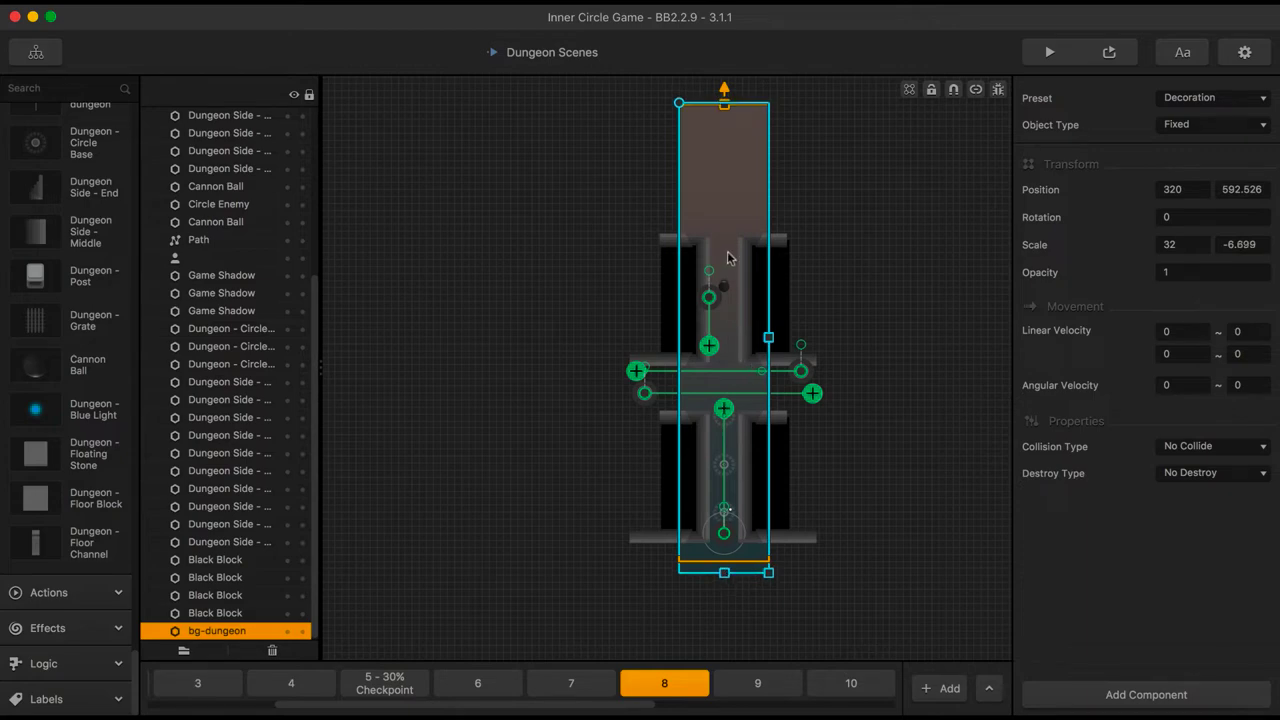
key("Up")
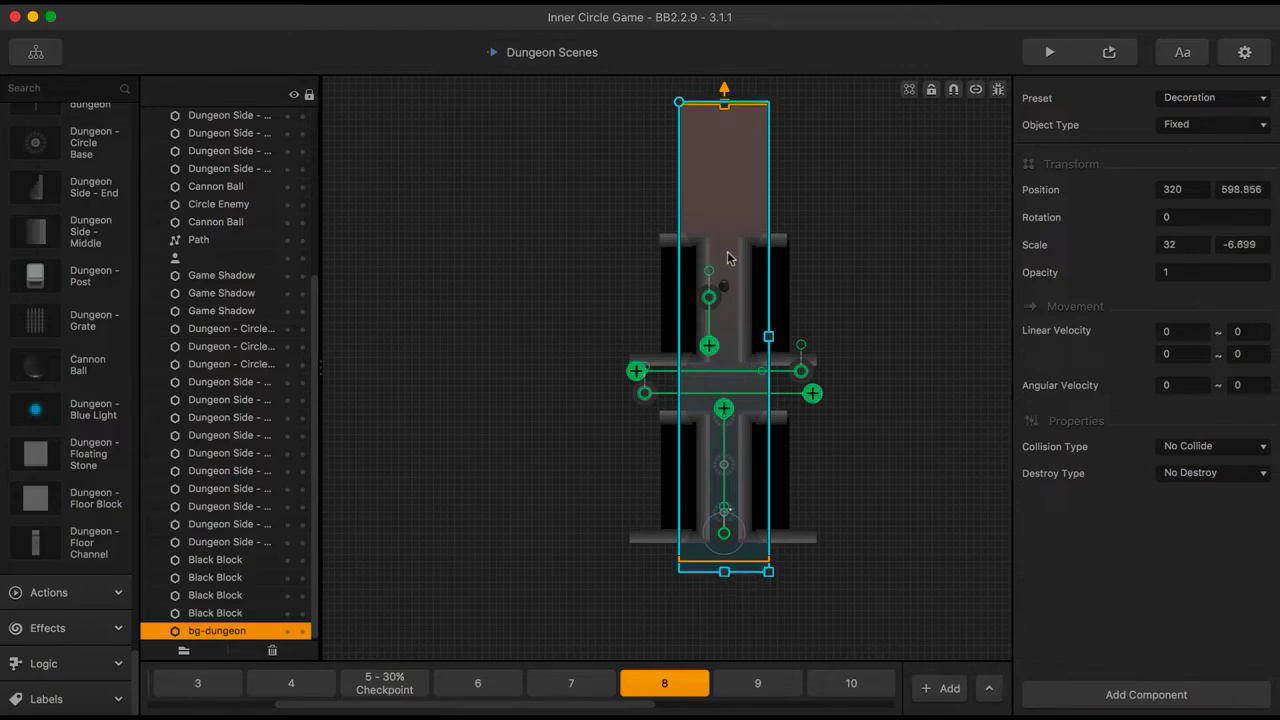
Compare scene 7's layout and length with scene 8, and inspect the connections between scene 8's objects
left_click(569, 677)
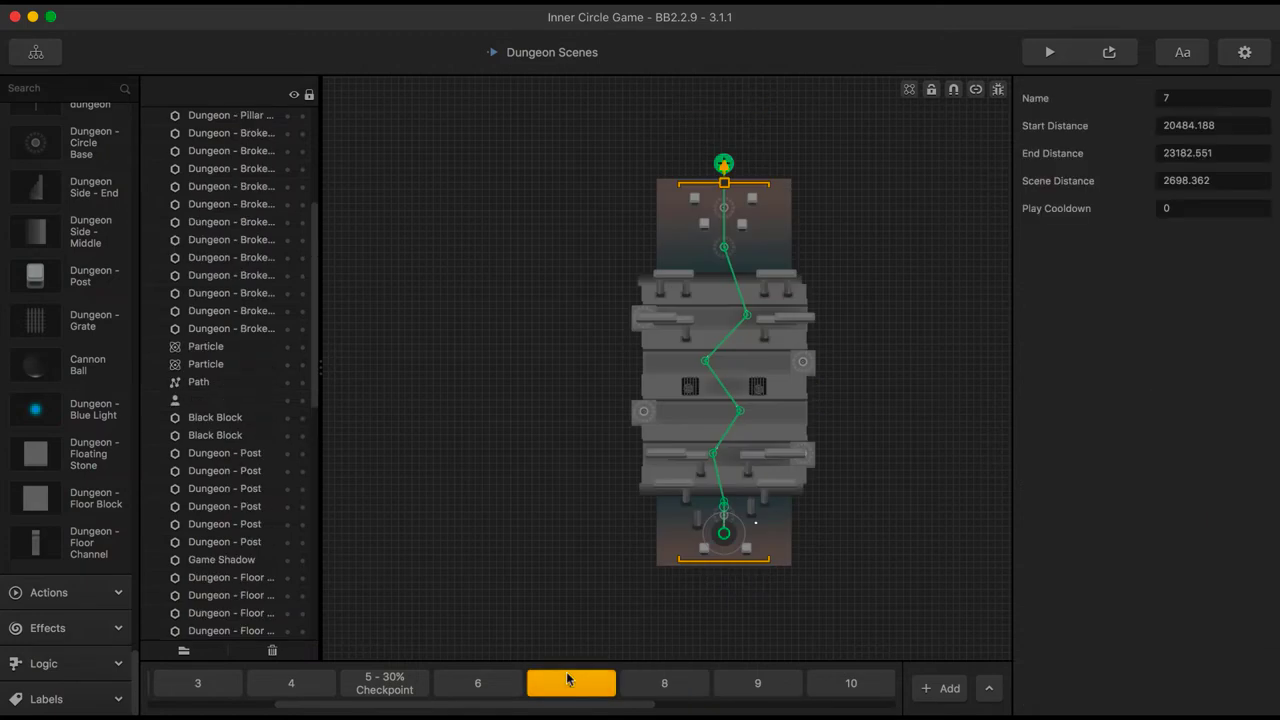
left_click(645, 679)
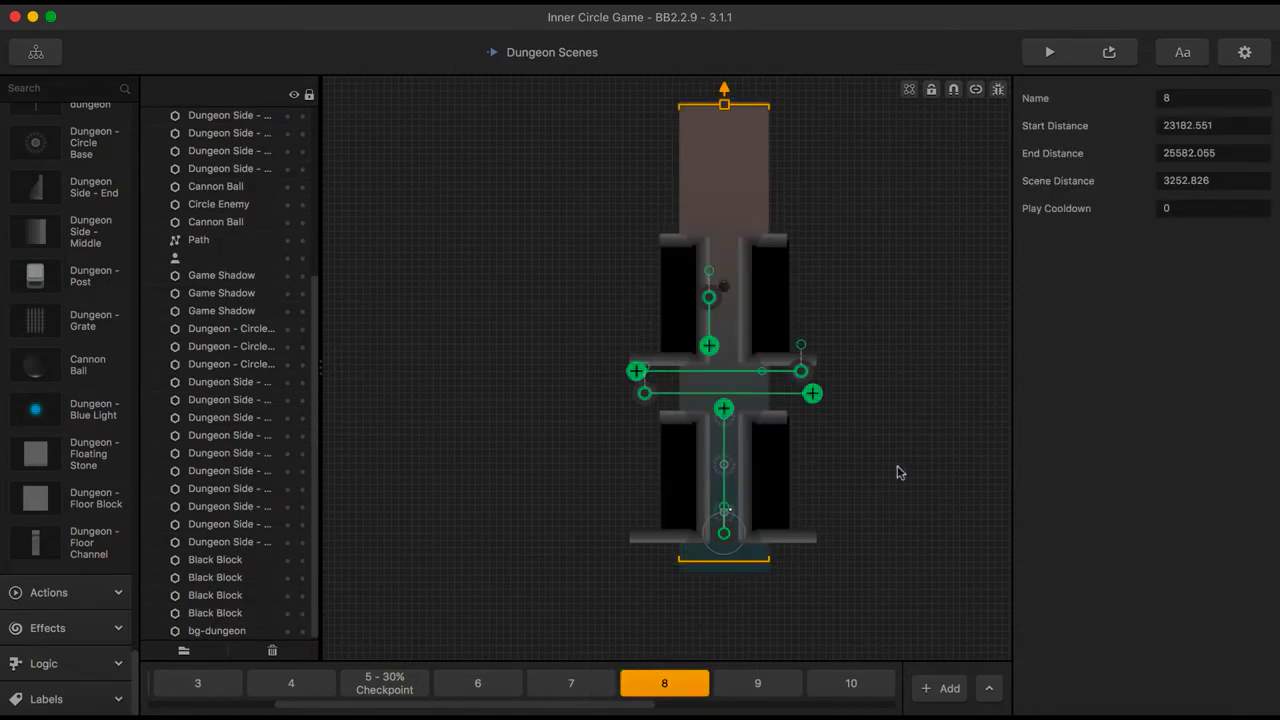
scroll(860, 408, "up", 3)
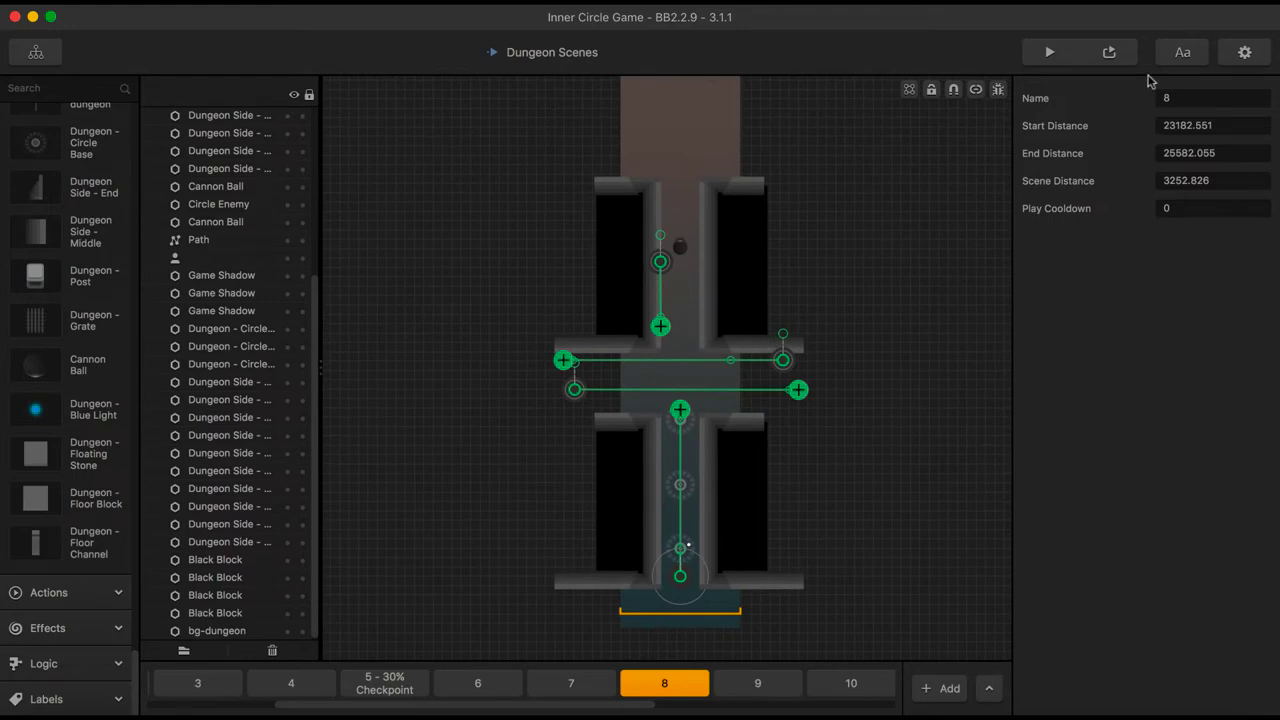
left_click(975, 90)
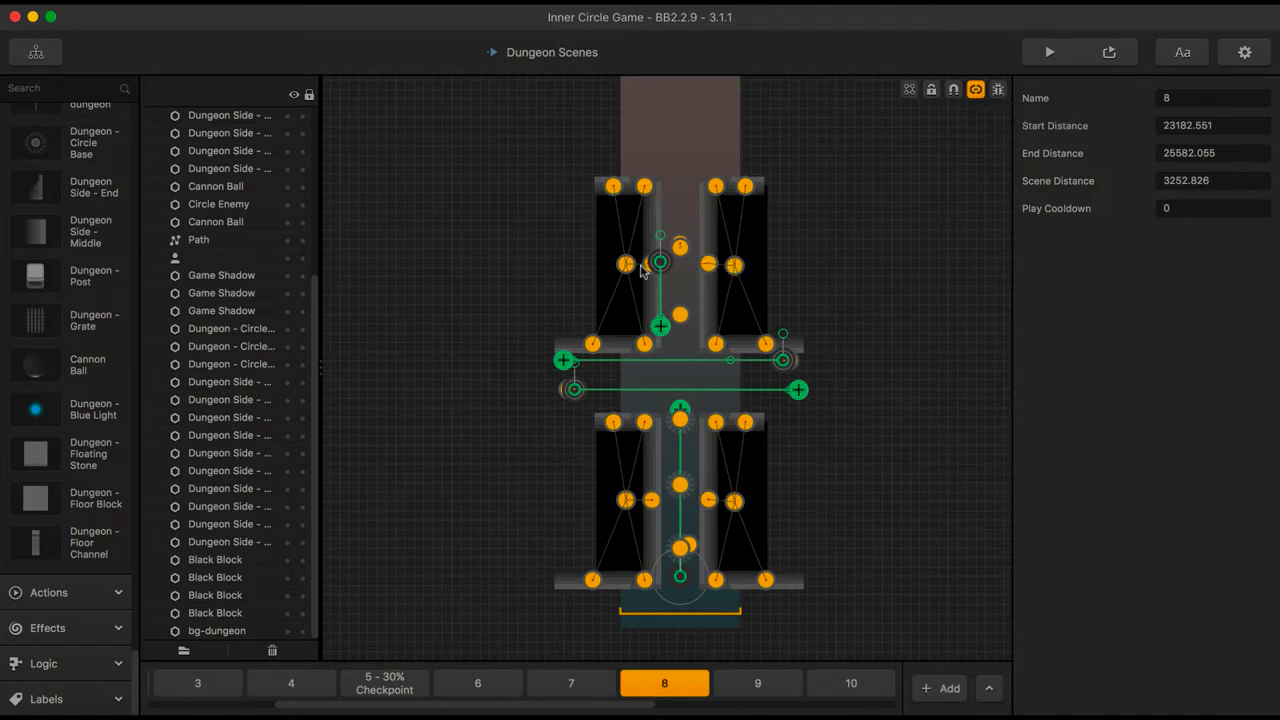
left_click(975, 90)
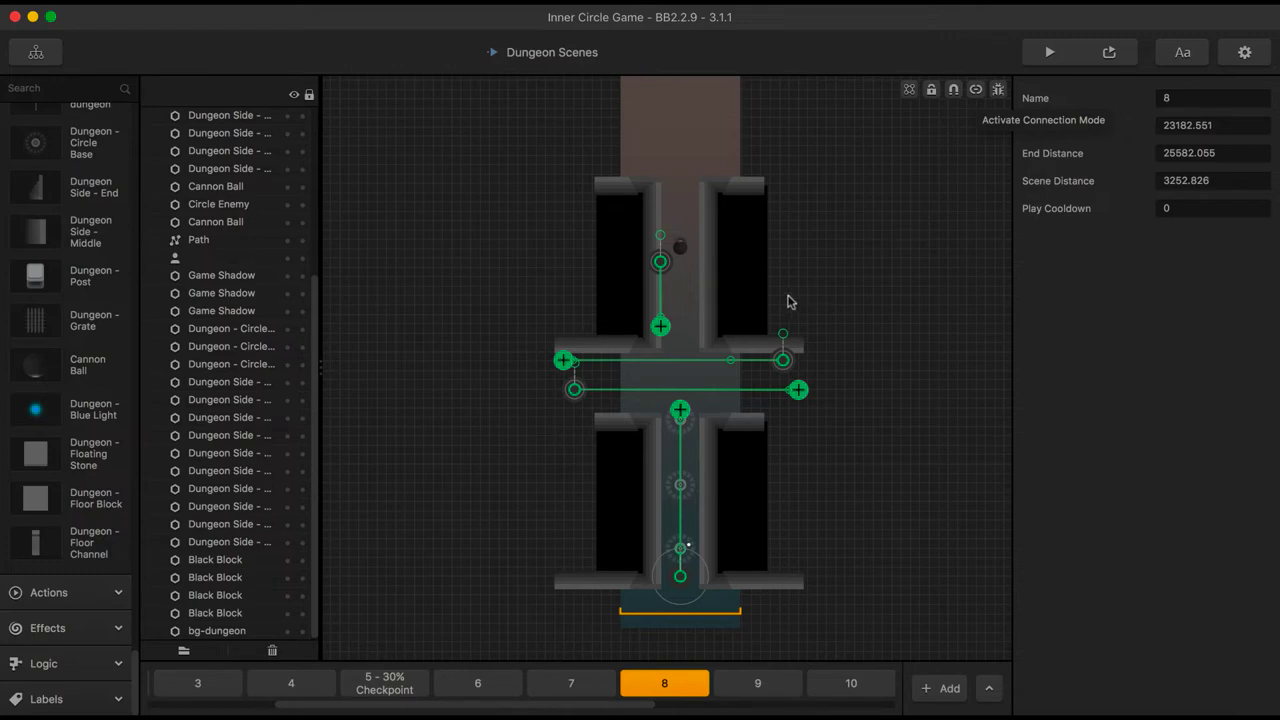
Move the upper corridor's connected Black Blocks and walls up to about Y 2752, near the scene's end marker
left_click_drag(751, 283, 746, 189)
scroll(807, 194, "up", 3)
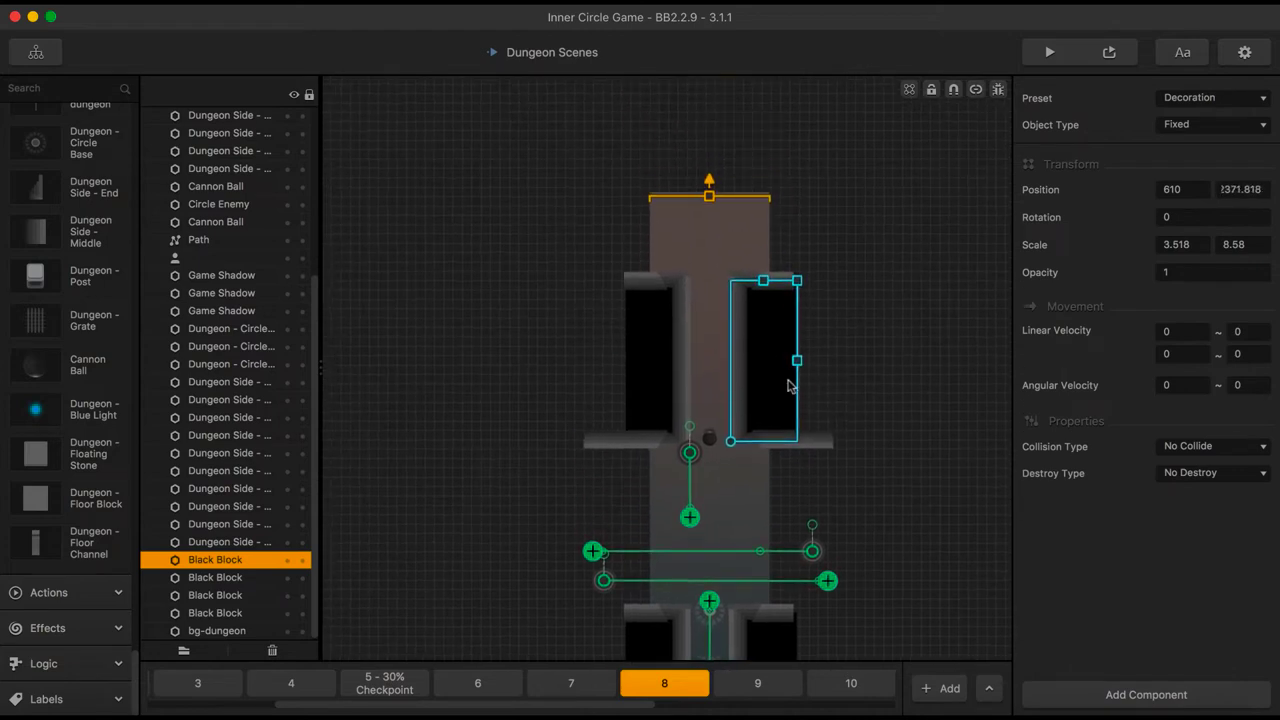
left_click_drag(772, 340, 772, 322)
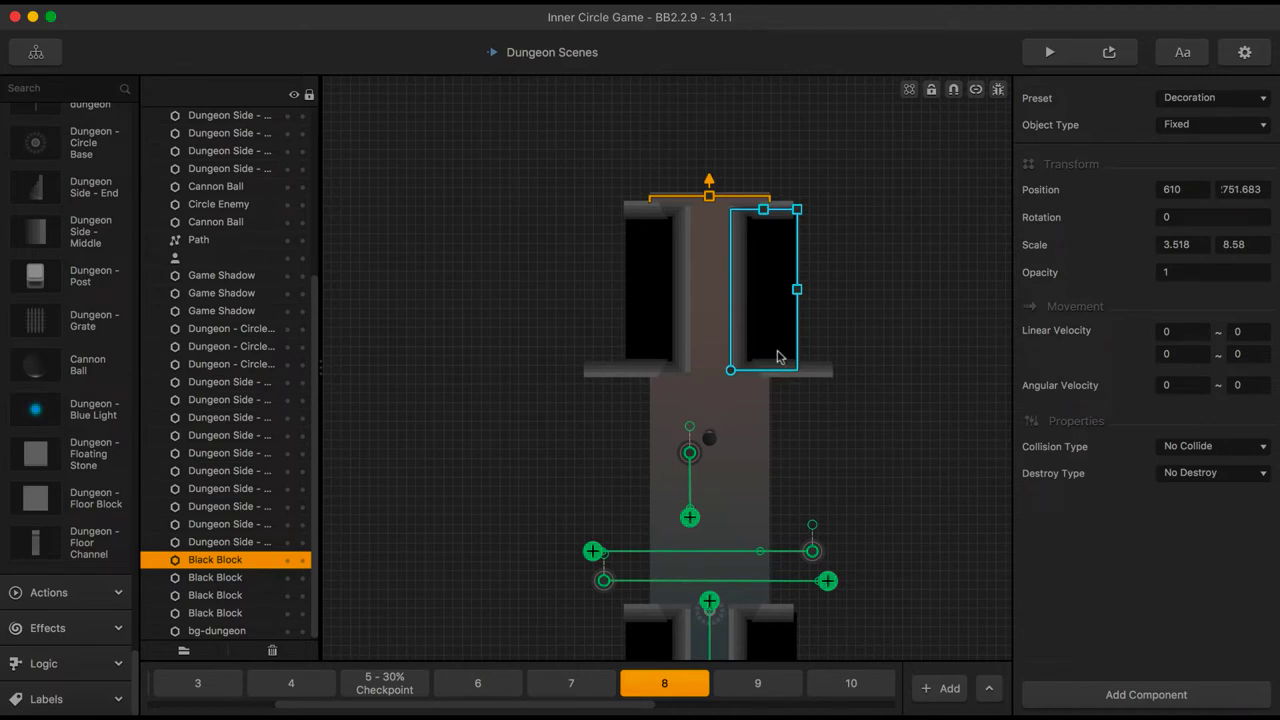
Preview the scene to check the larger open area between the two corridors
left_click_drag(801, 446, 797, 272)
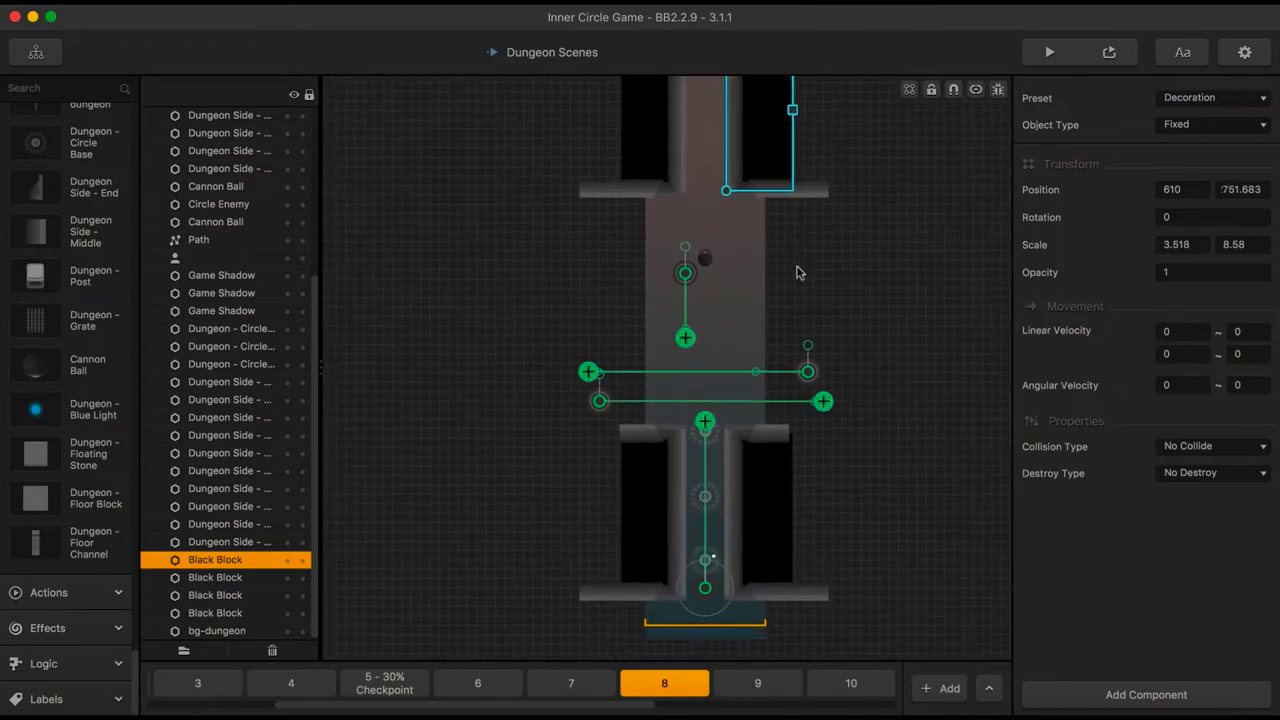
scroll(797, 272, "up", 3)
key("super+r")
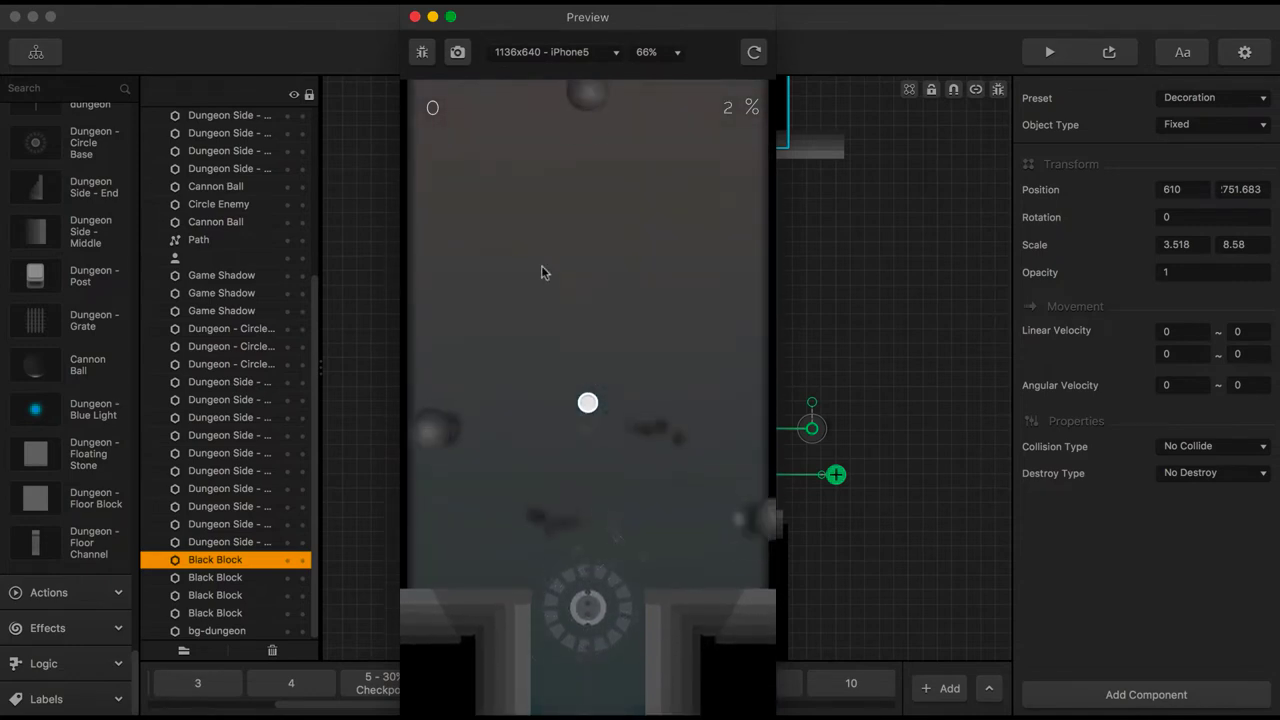
left_click(415, 16)
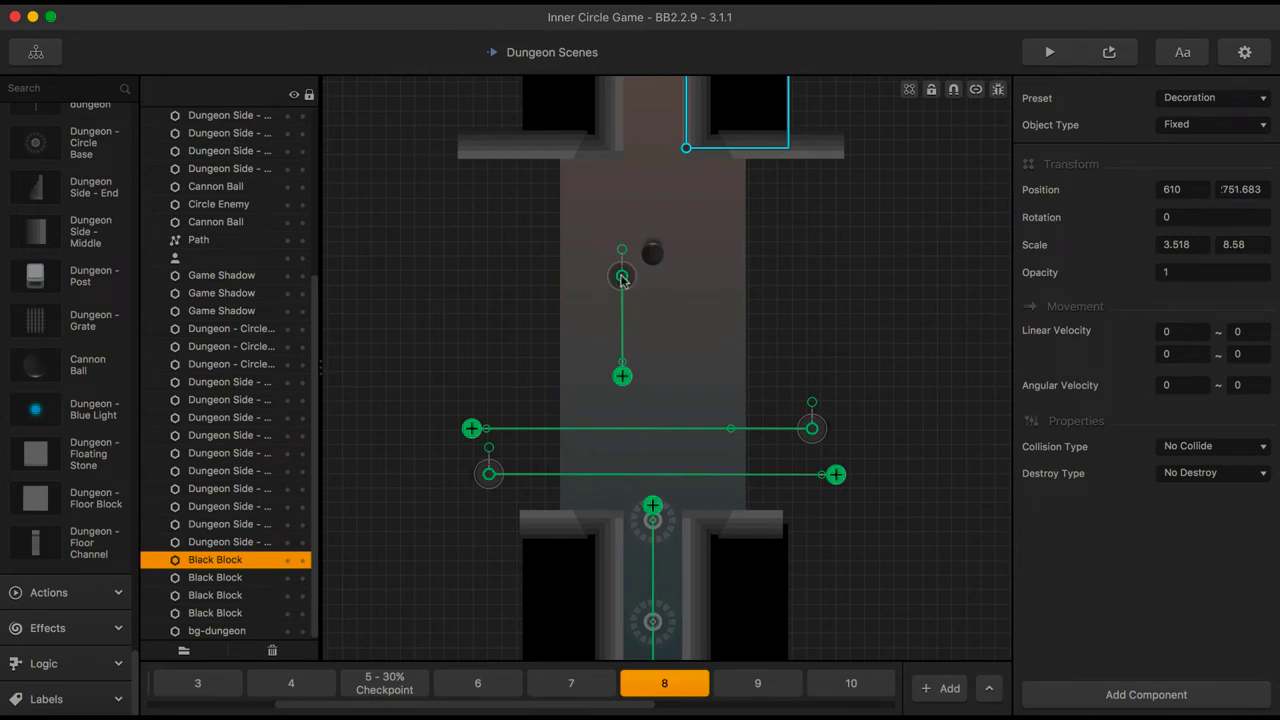
Move Path 3 to about X 266, Y 2145 and extend it in a long curve down and left across both horizontal cannon ball paths
left_click_drag(621, 279, 637, 203)
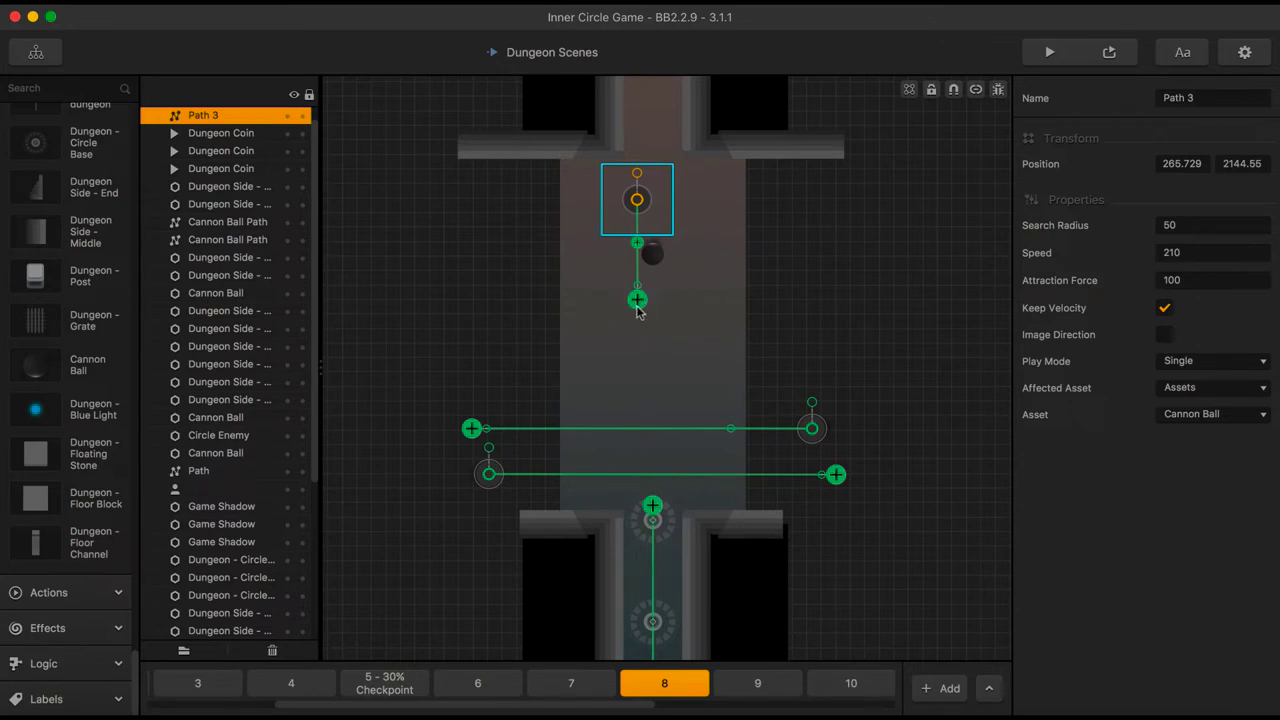
scroll(637, 311, "up", 3)
left_click_drag(638, 311, 492, 655)
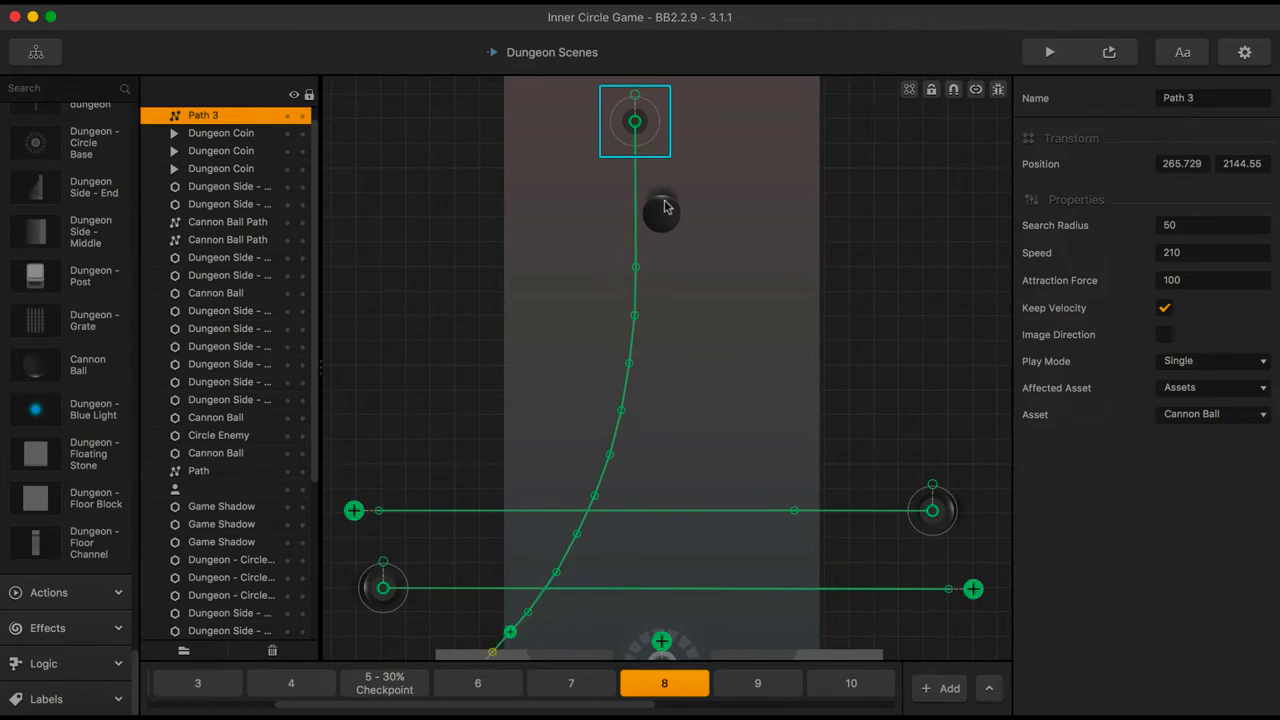
Place the upper Cannon Ball on Path 3's start point at about X 266, Y 2145 and preview its motion
left_click_drag(665, 207, 636, 127)
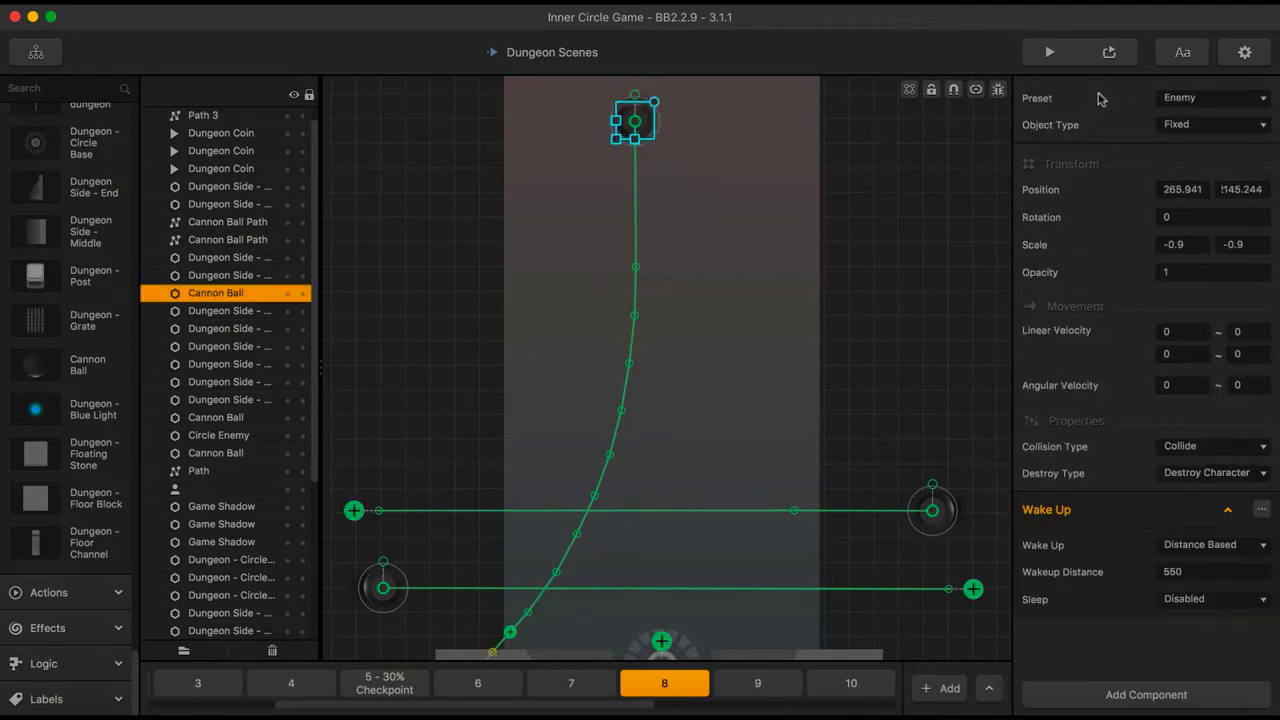
left_click(1109, 52)
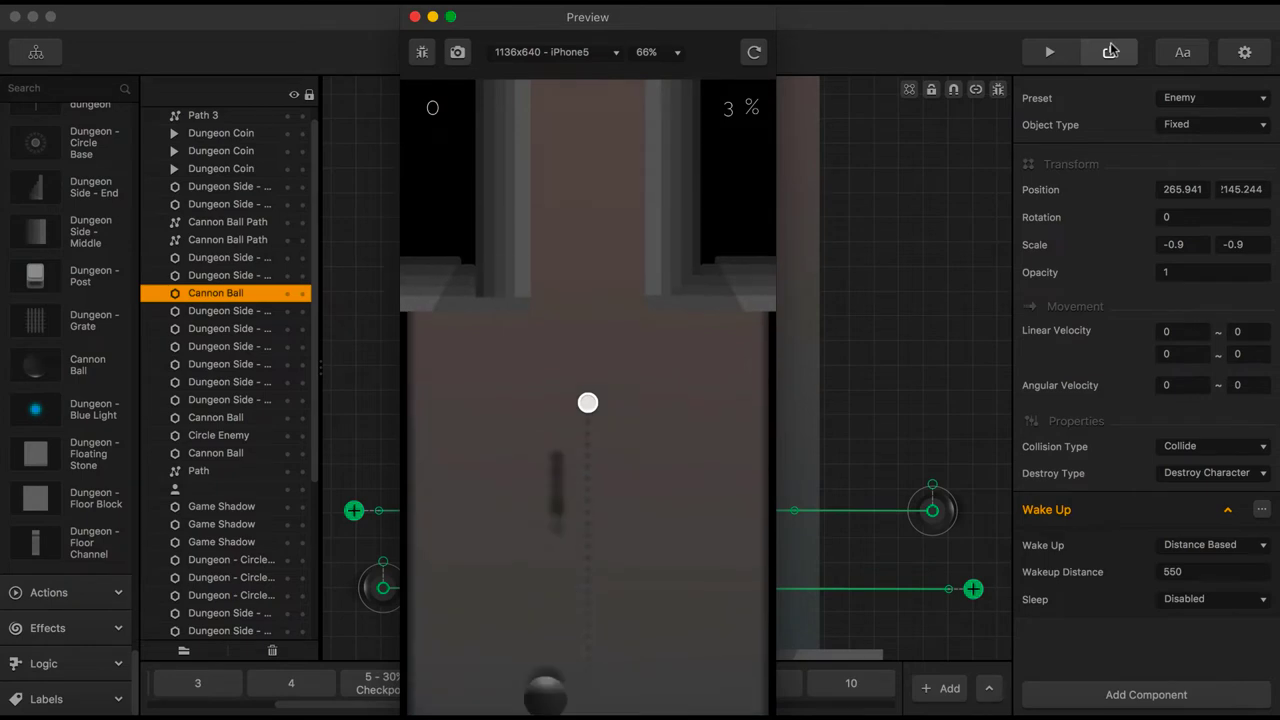
left_click(415, 17)
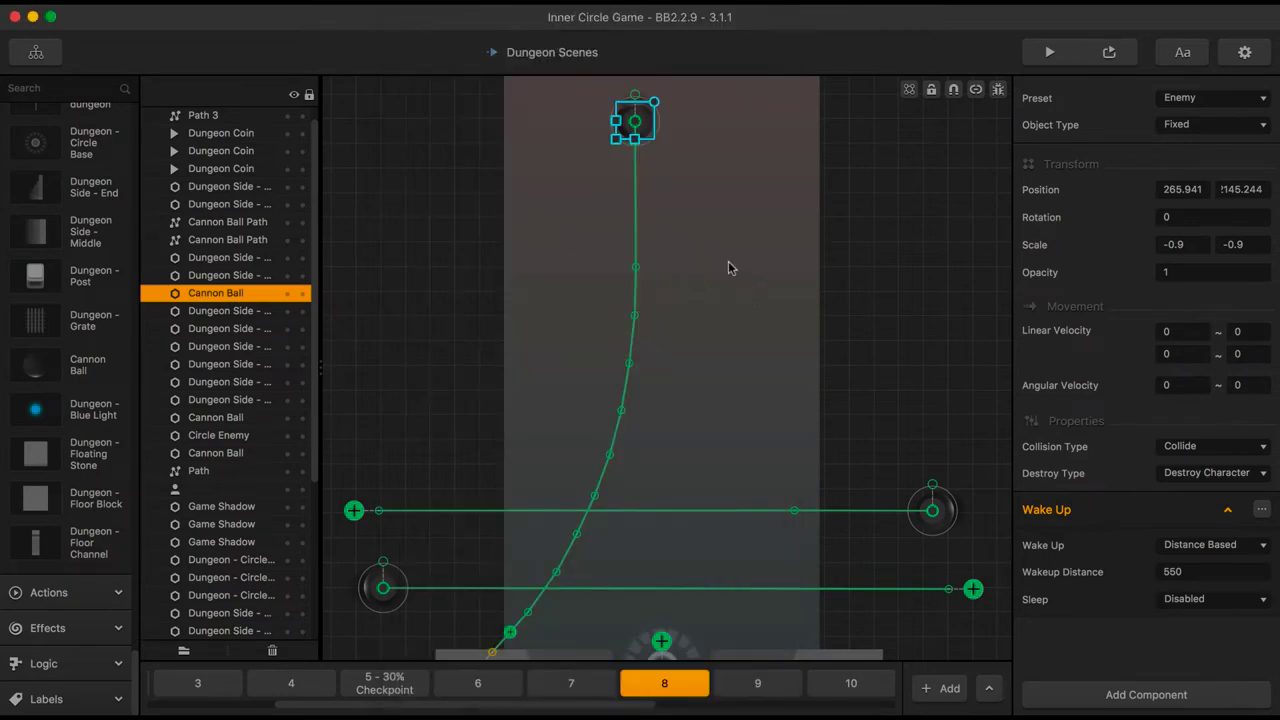
Set the upper Cannon Ball's wakeup distance to 1550 and preview the scene
left_click(1172, 571)
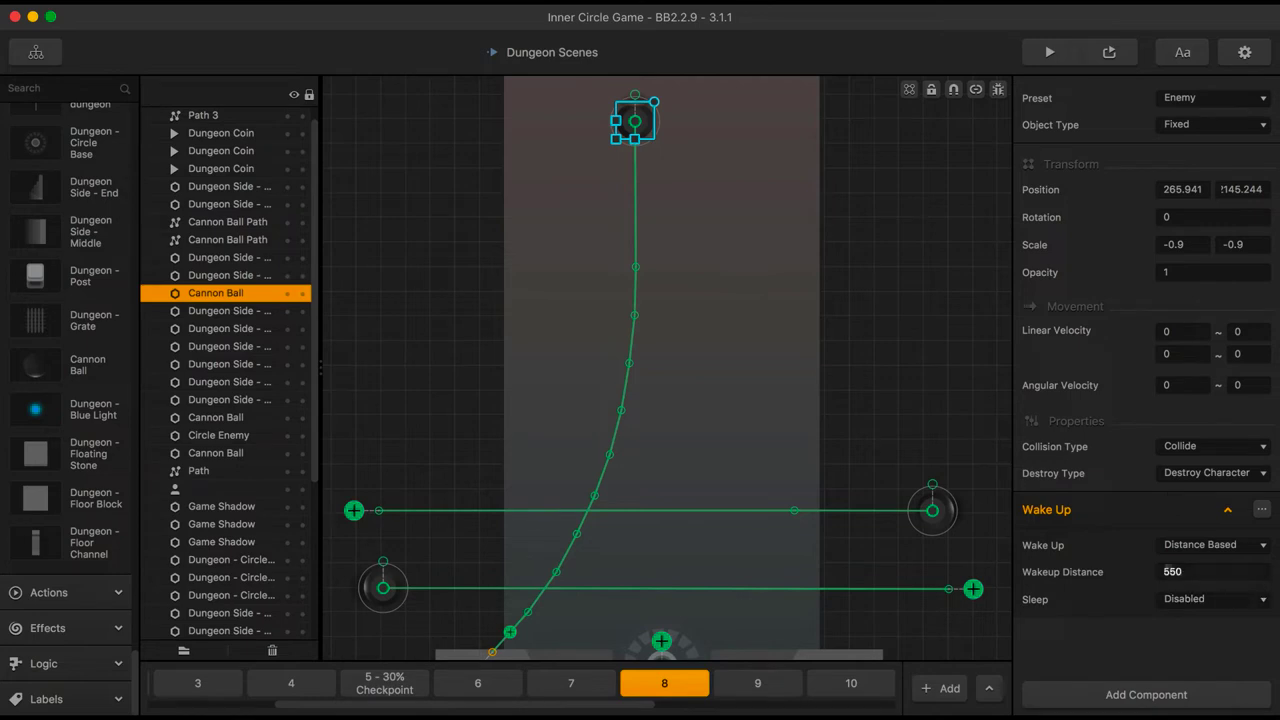
left_click(1167, 571)
type("1")
left_click(1189, 277)
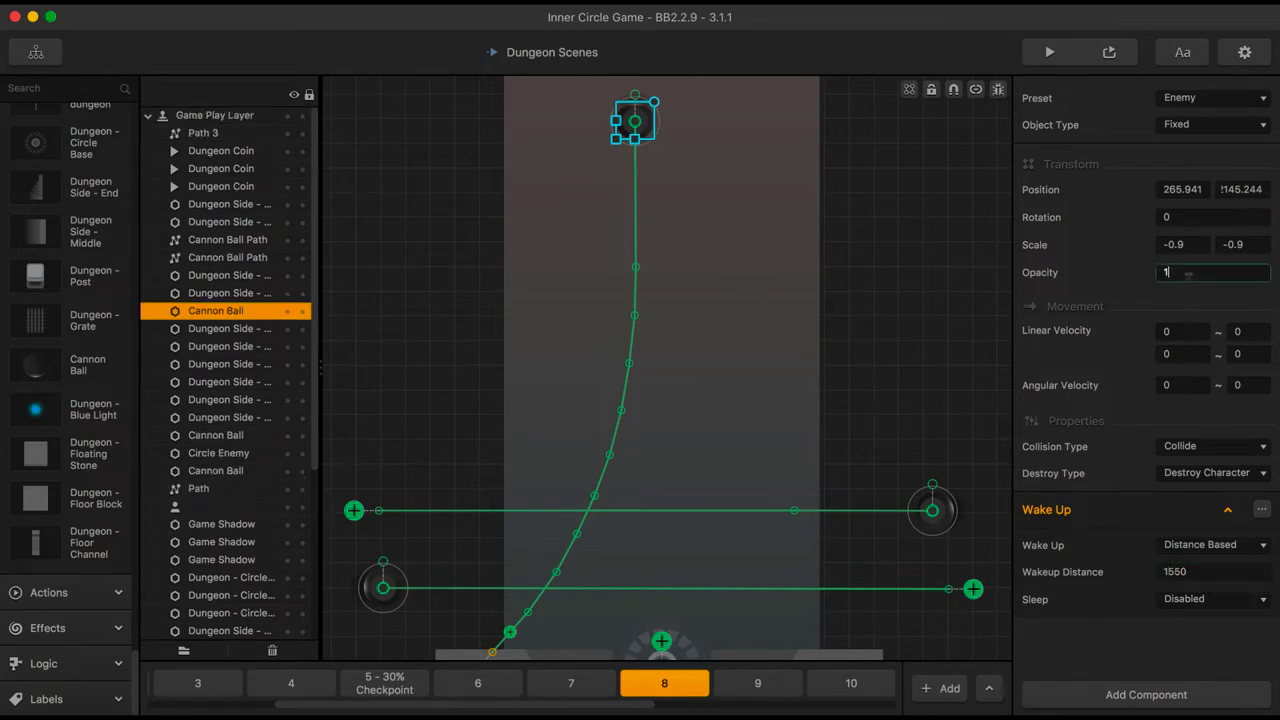
left_click(1126, 56)
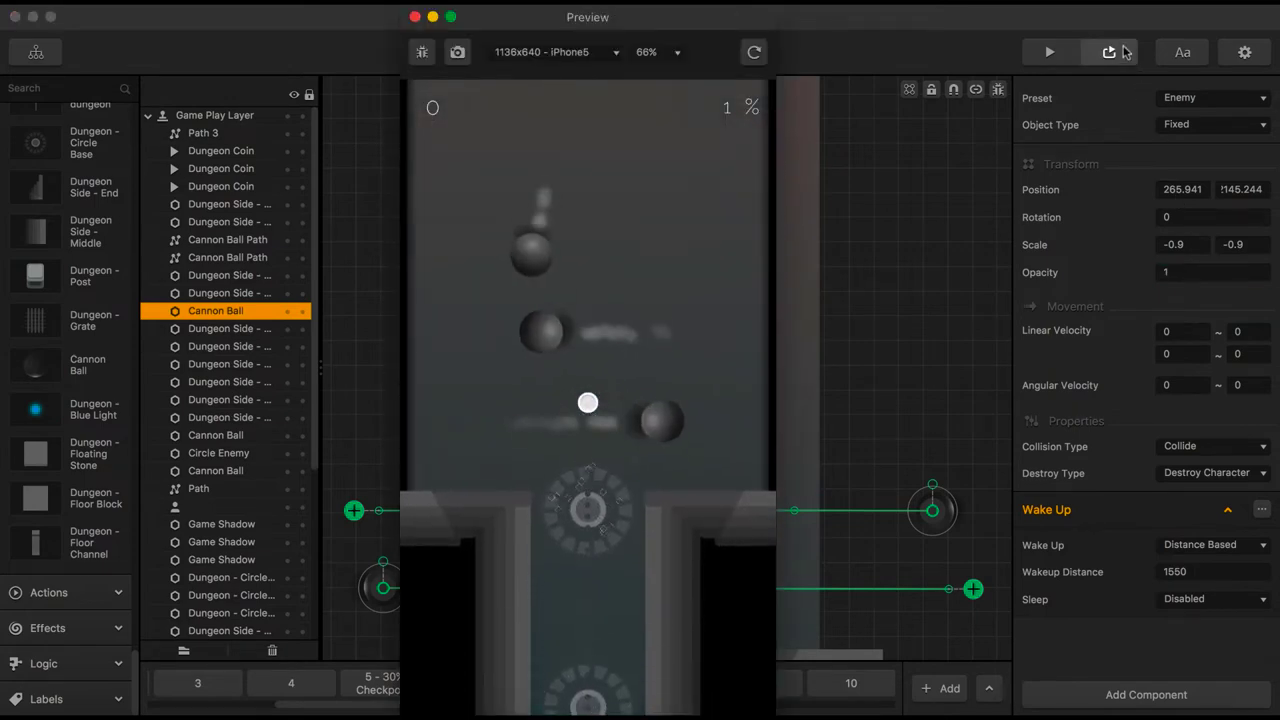
left_click(415, 17)
Set the upper Cannon Ball's wakeup distance to 1250 and preview the scene again
left_click(1168, 571)
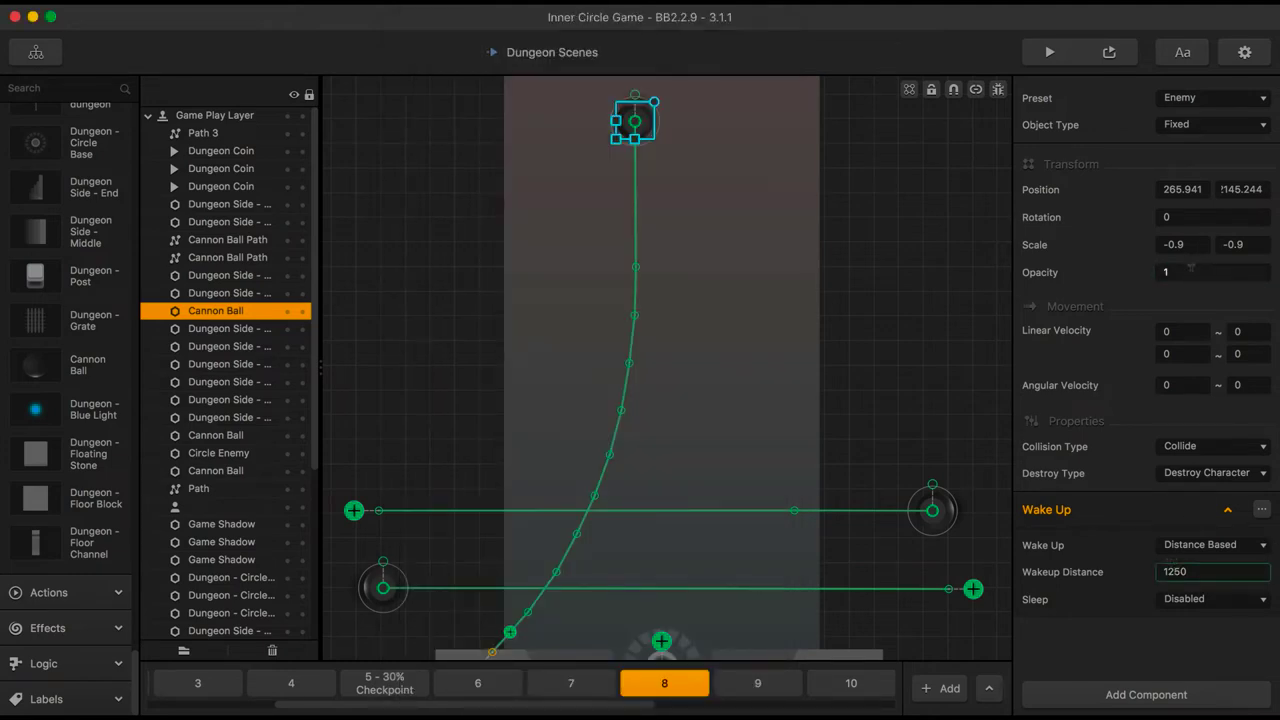
left_click(1112, 54)
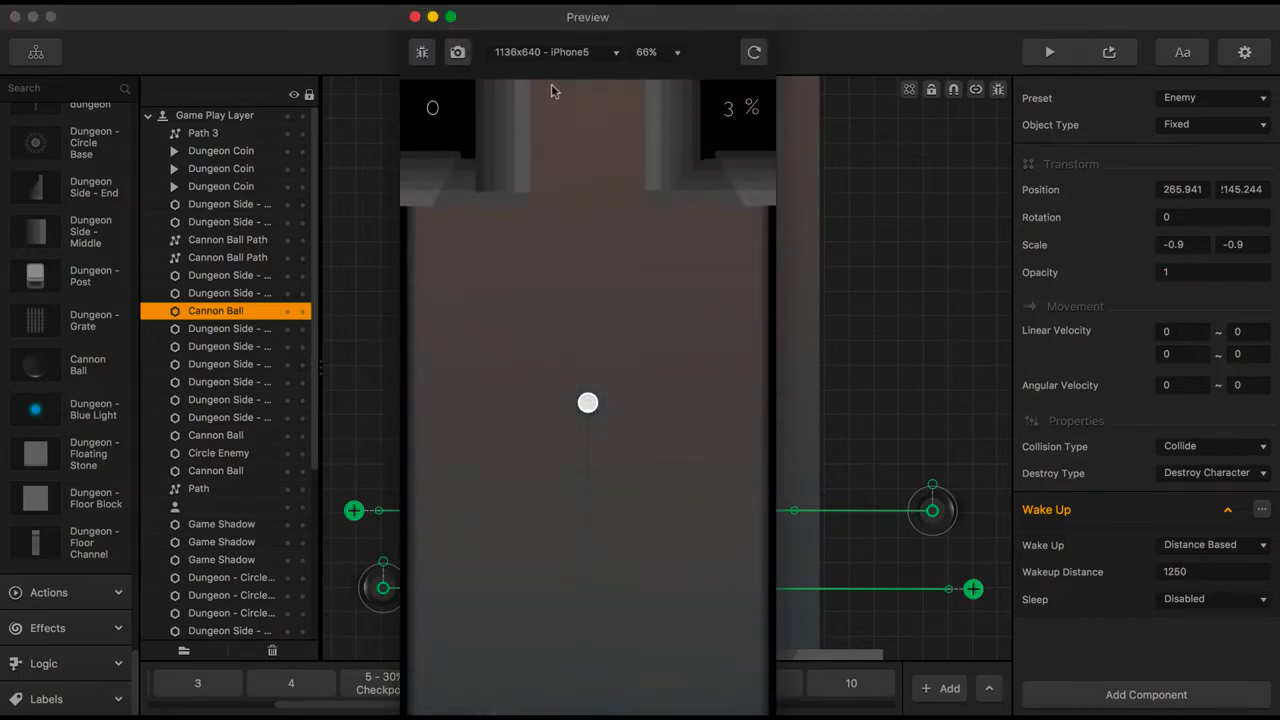
Preview the scene again to check the timing of all three cannon balls
left_click(415, 17)
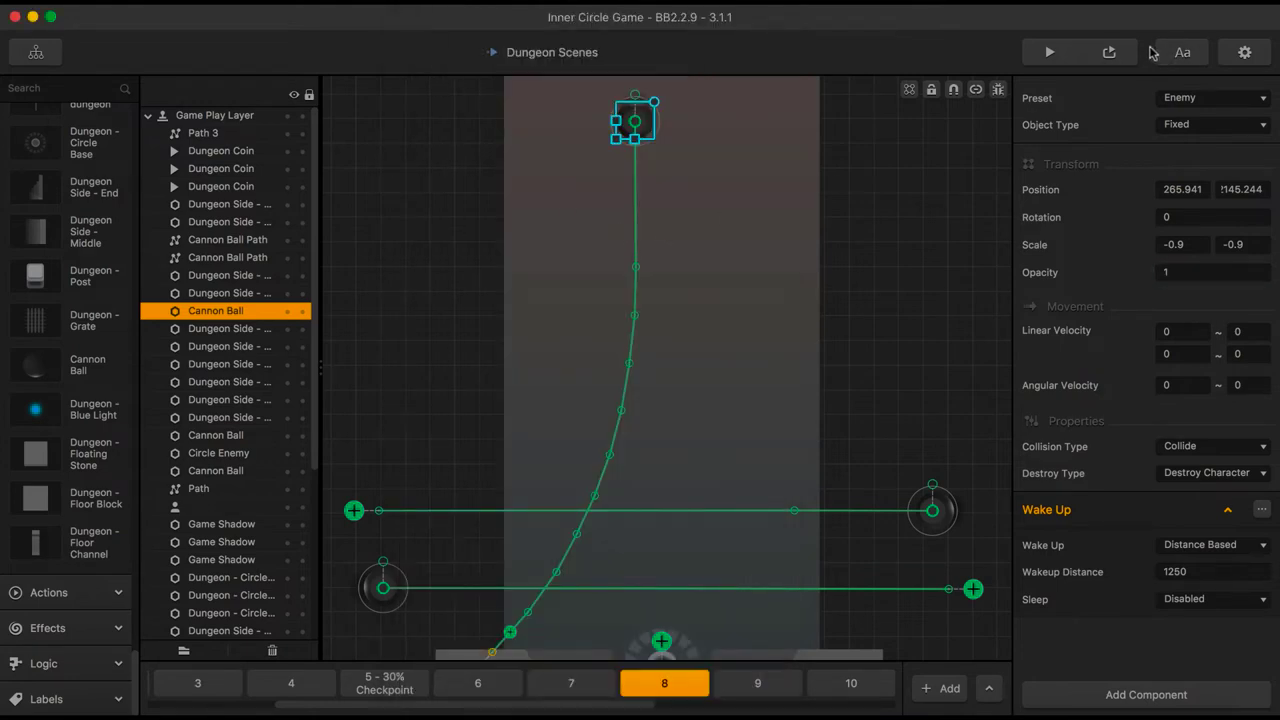
left_click(1109, 52)
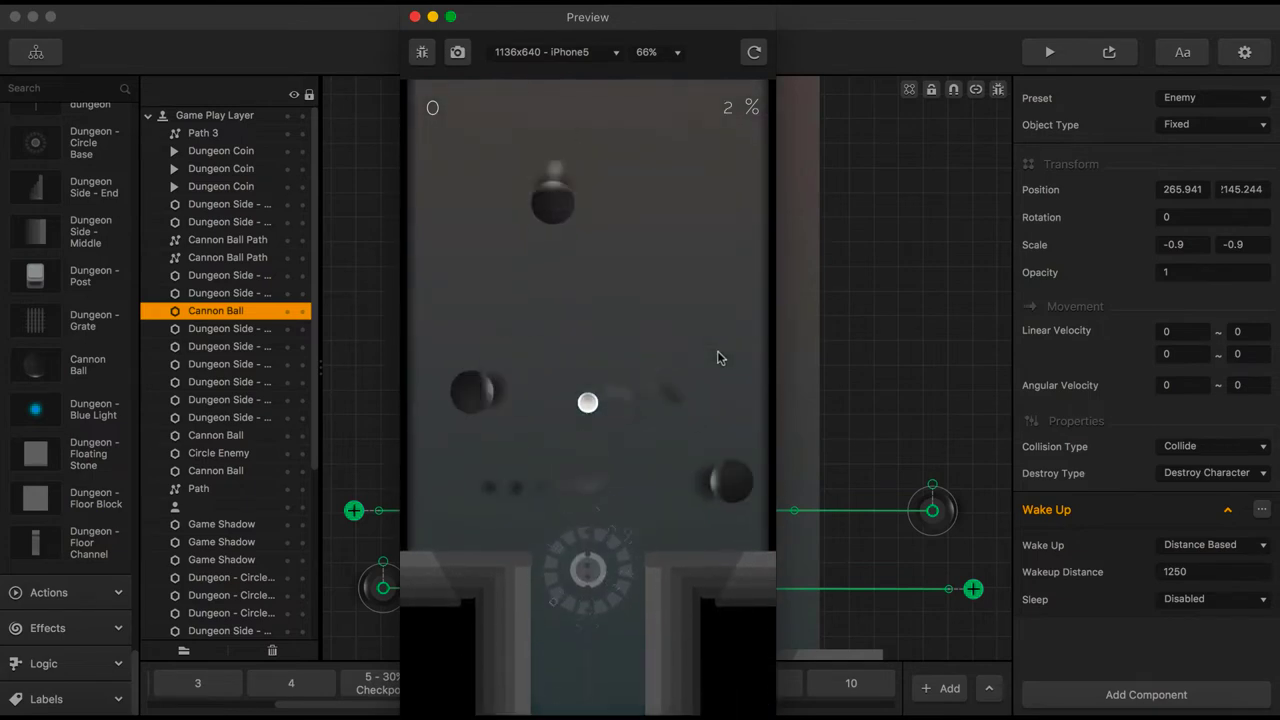
left_click(414, 16)
Set the speed of the character's path in the lower corridor to 230 and preview the scene
left_click(878, 305)
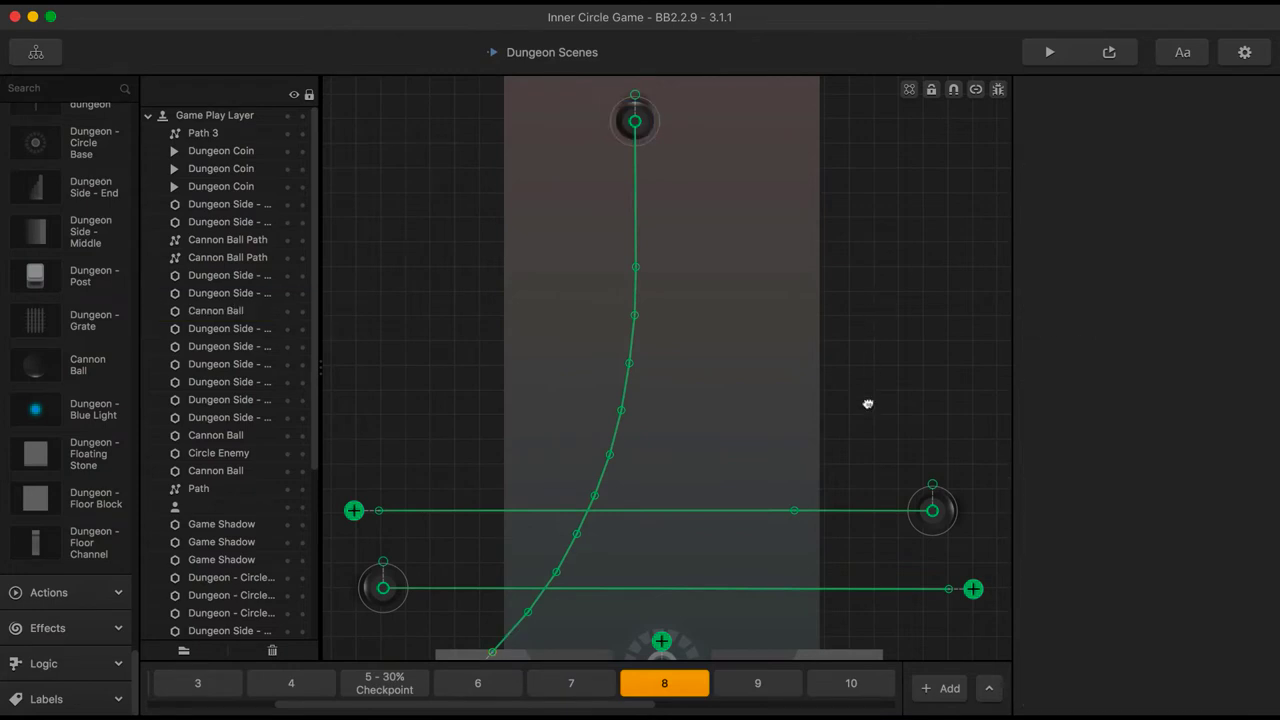
scroll(868, 404, "down", 10)
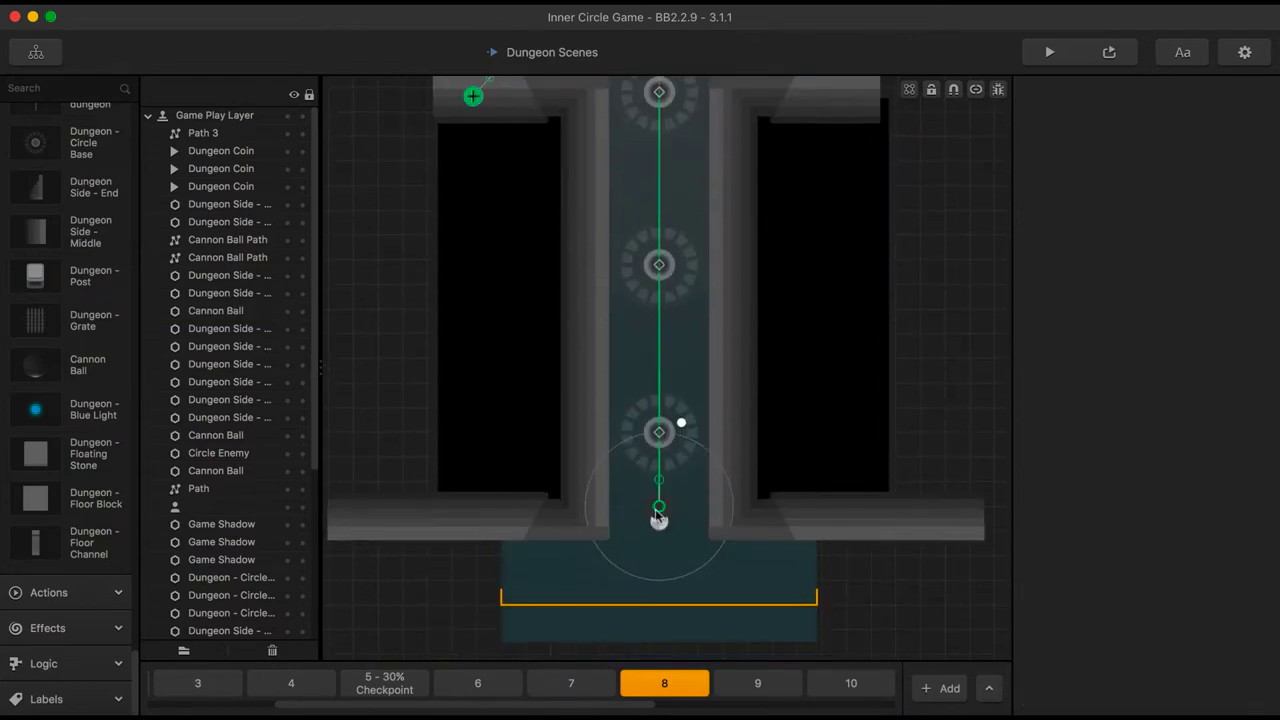
left_click(659, 517)
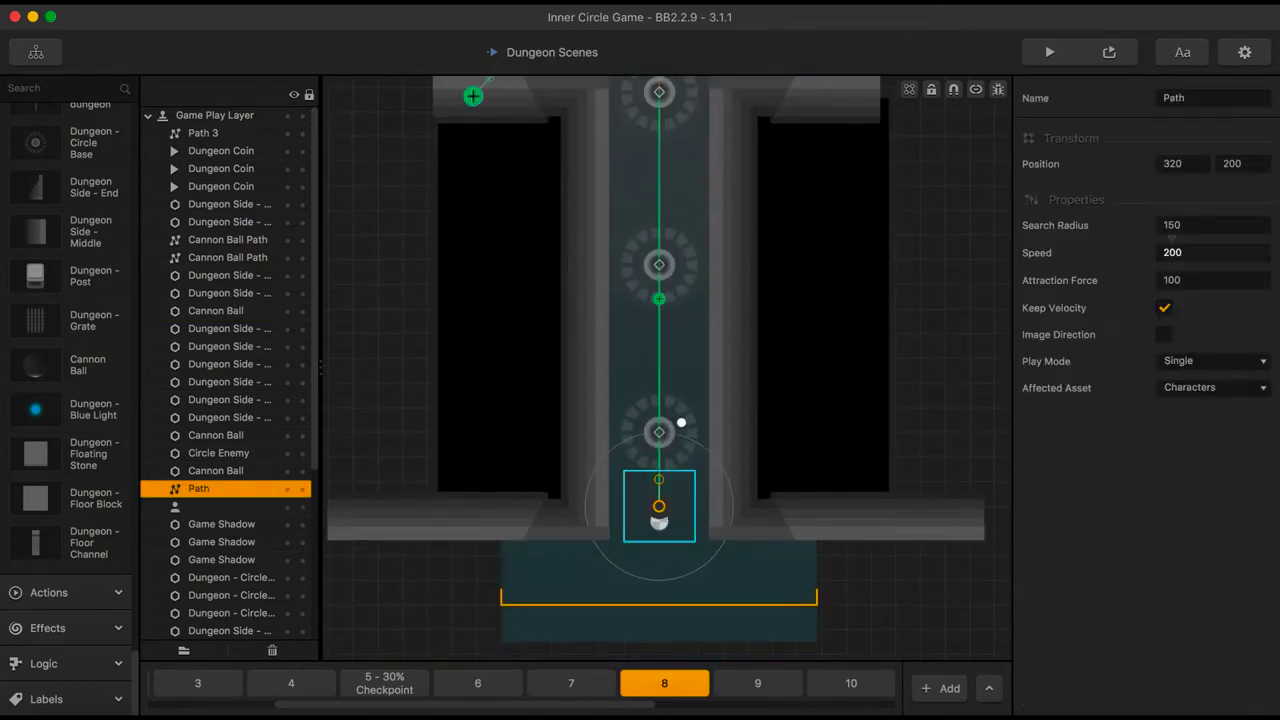
left_click(1172, 252)
key("Return")
left_click(1110, 52)
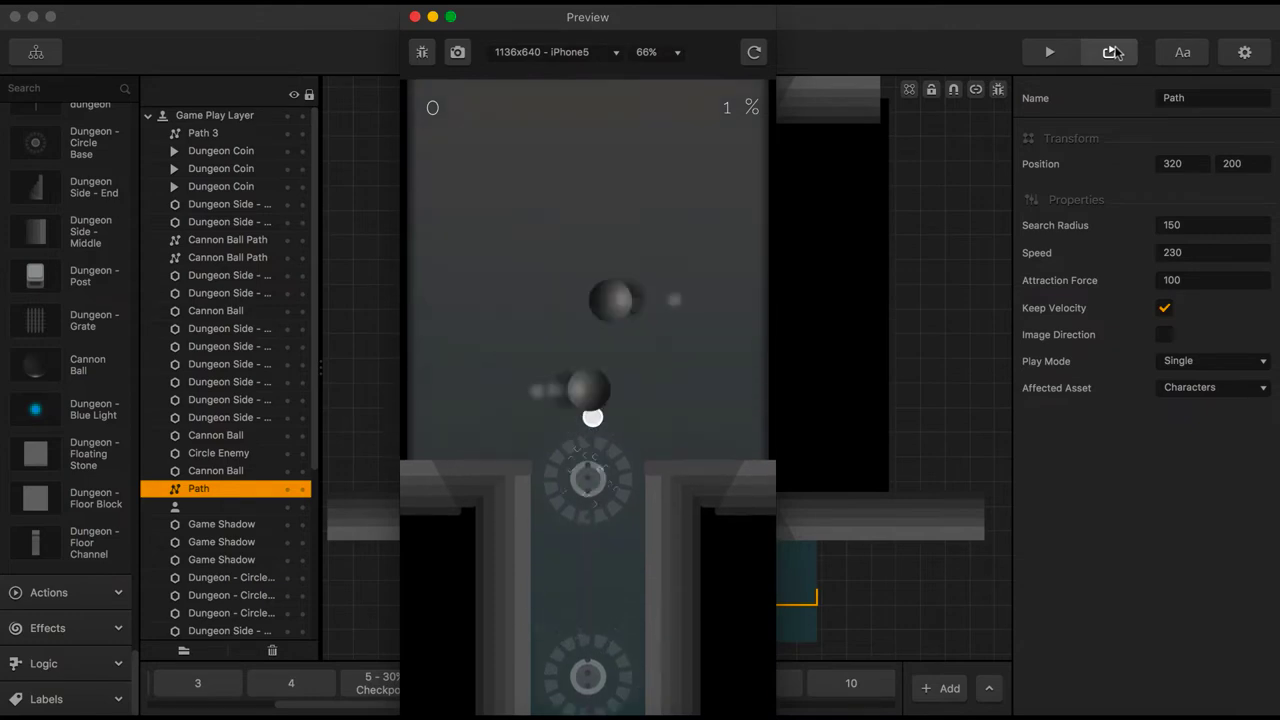
left_click(415, 17)
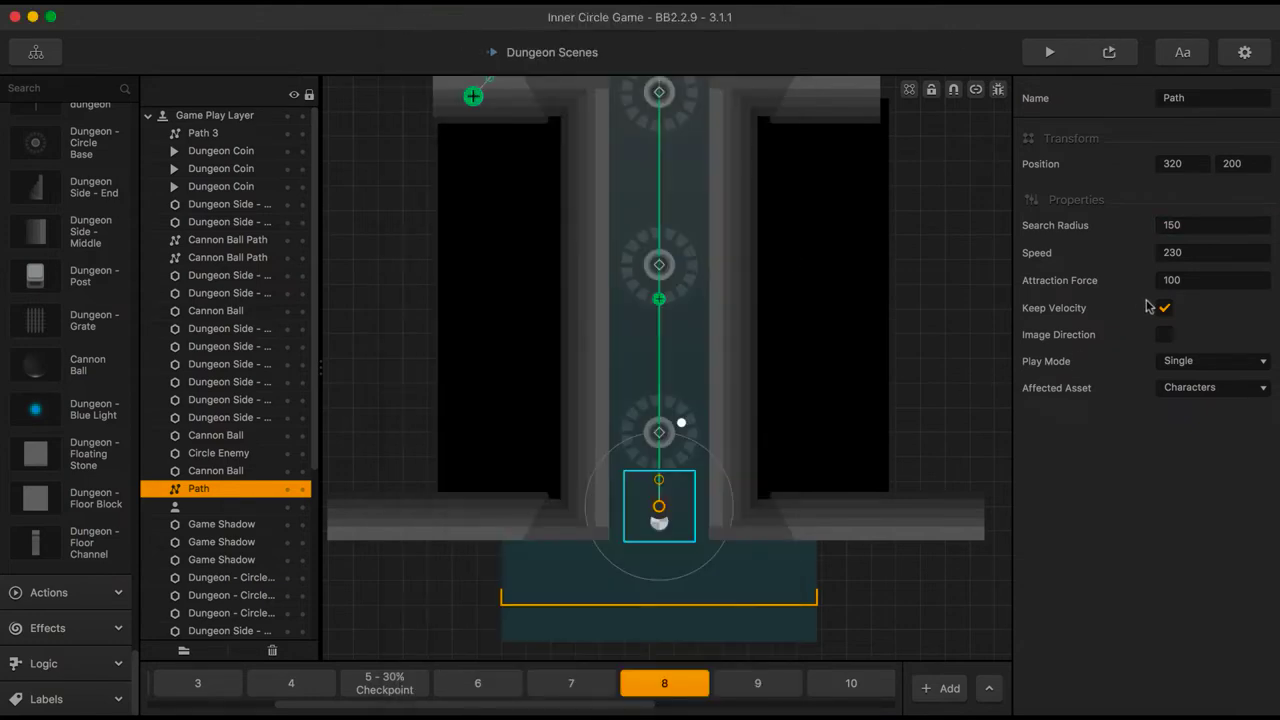
Set the character path's speed to 220 and preview the scene
left_click(1176, 252)
type("2")
key("Return")
left_click(1109, 52)
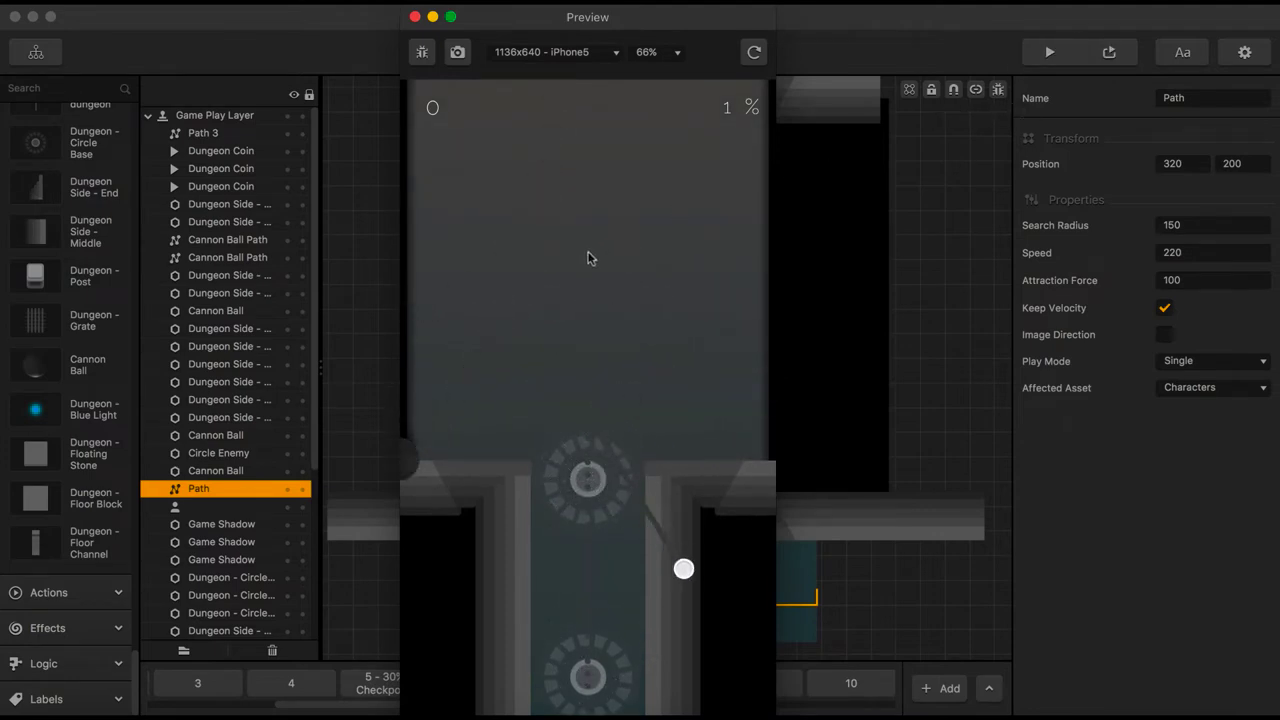
left_click(415, 17)
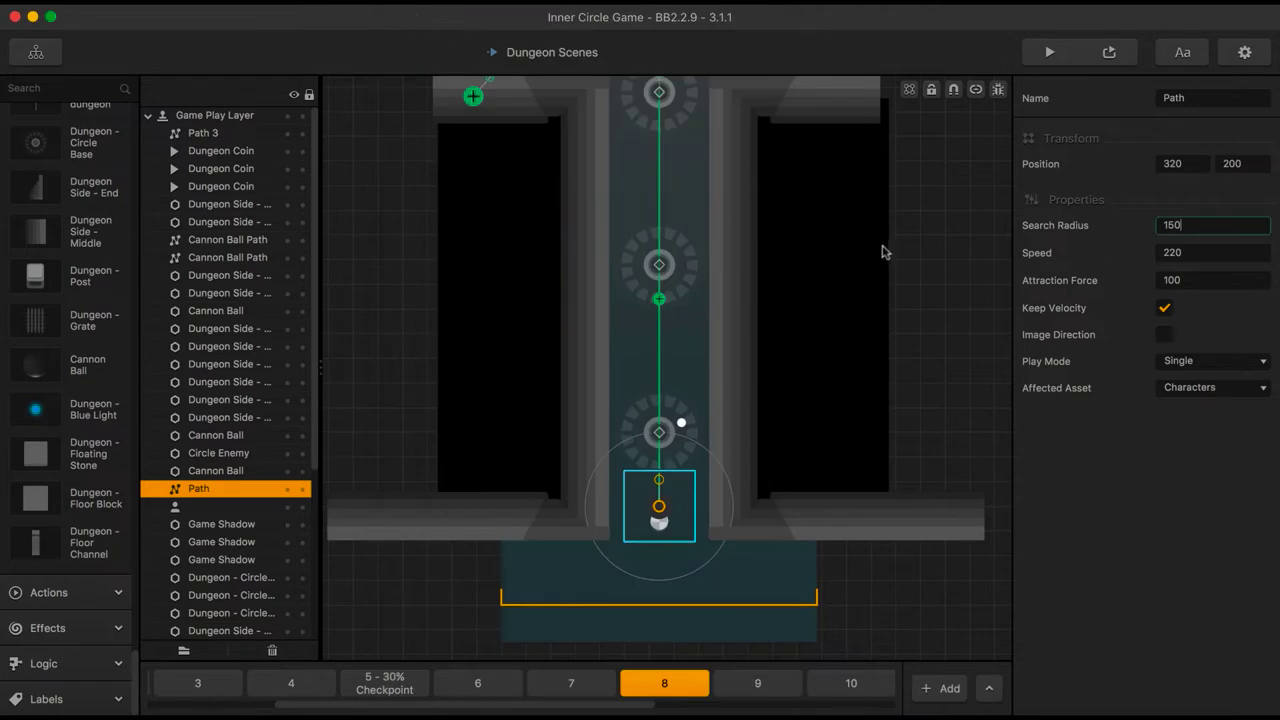
Set the wakeup distance of the Cannon Ball at the left end of the lower horizontal path to 640 and preview the scene
left_click_drag(794, 194, 875, 421)
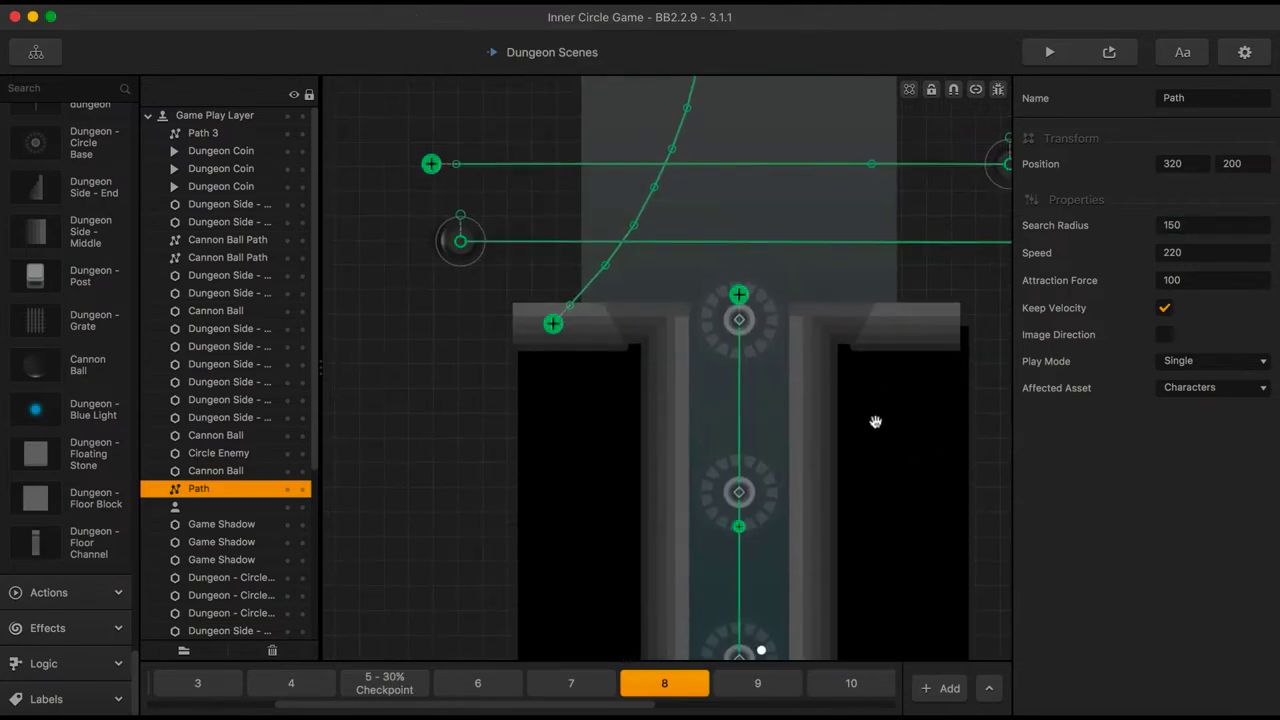
left_click(447, 237)
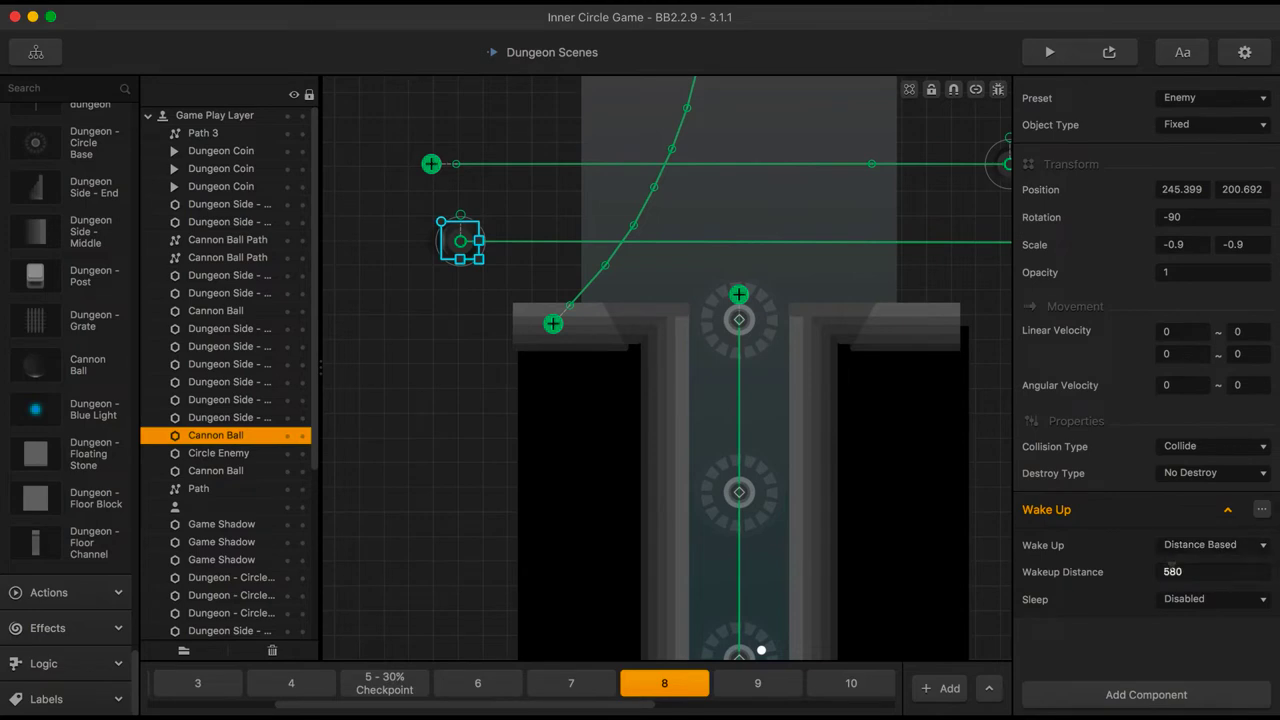
left_click(1169, 571)
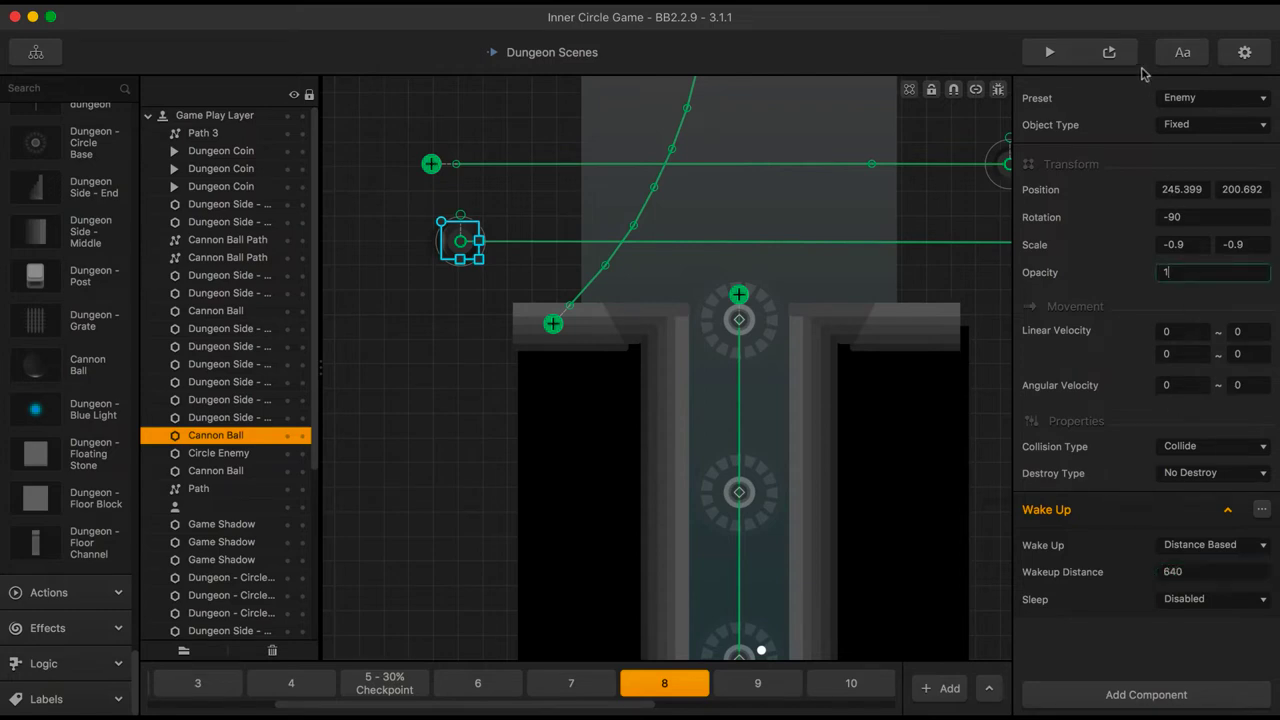
left_click(1112, 54)
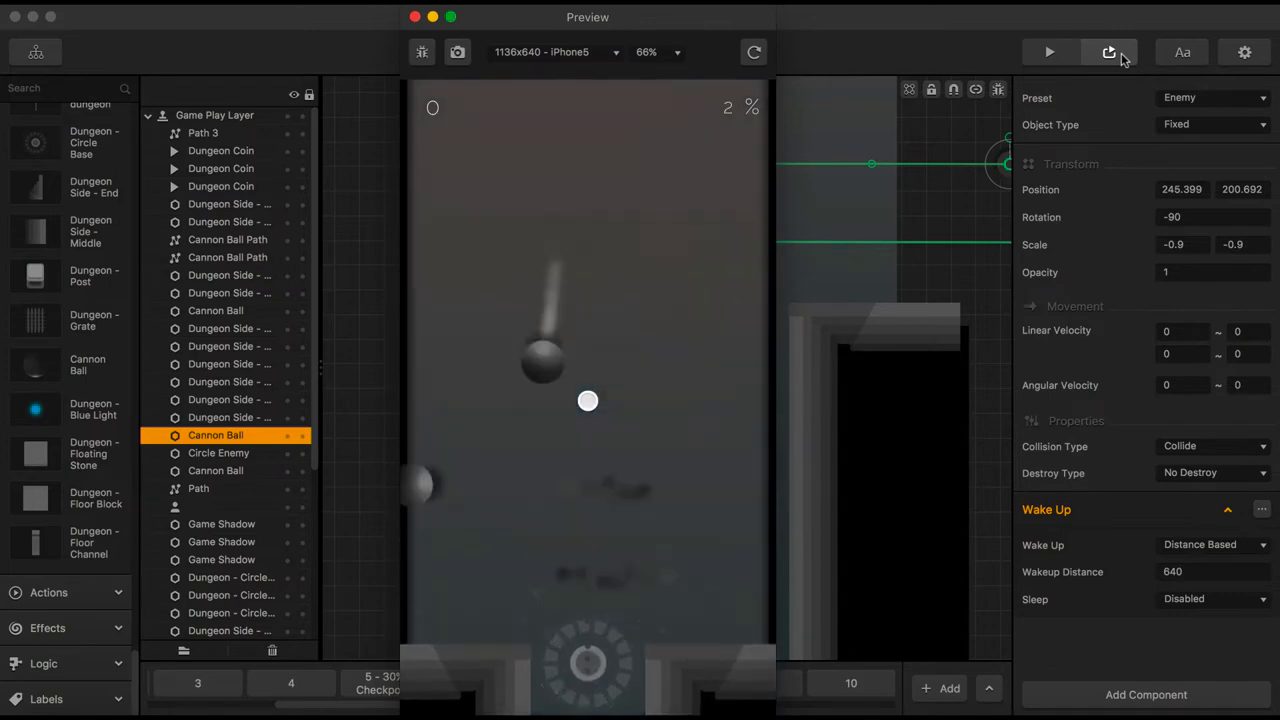
left_click(415, 16)
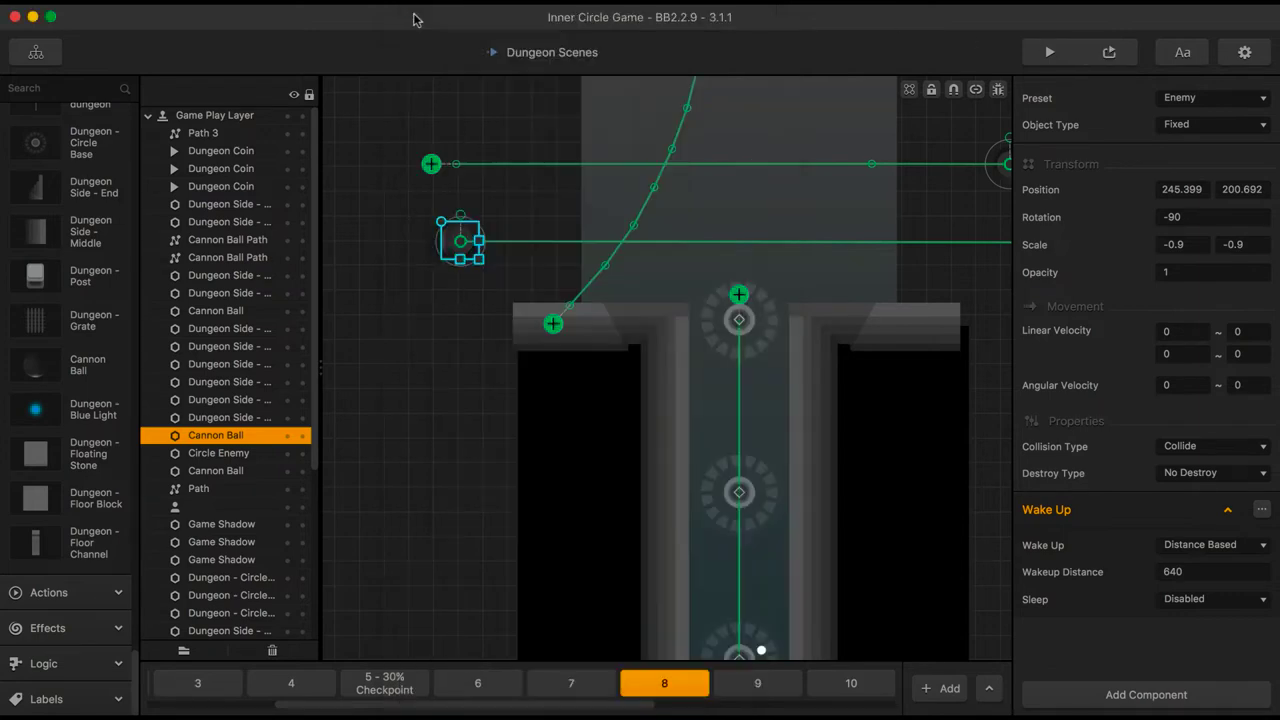
Duplicate Path 3 and place the copy just to its right at about X 397, Y 2145
scroll(701, 277, "down", 3)
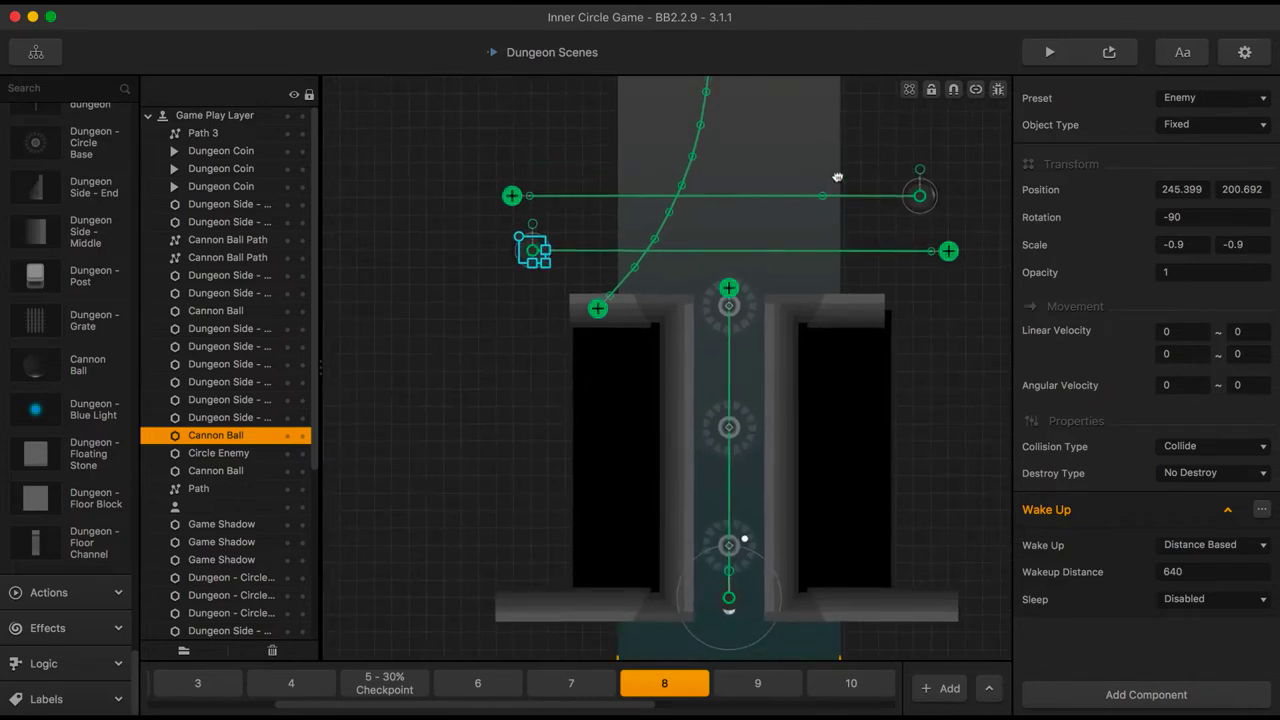
left_click_drag(837, 177, 760, 377)
left_click(630, 190)
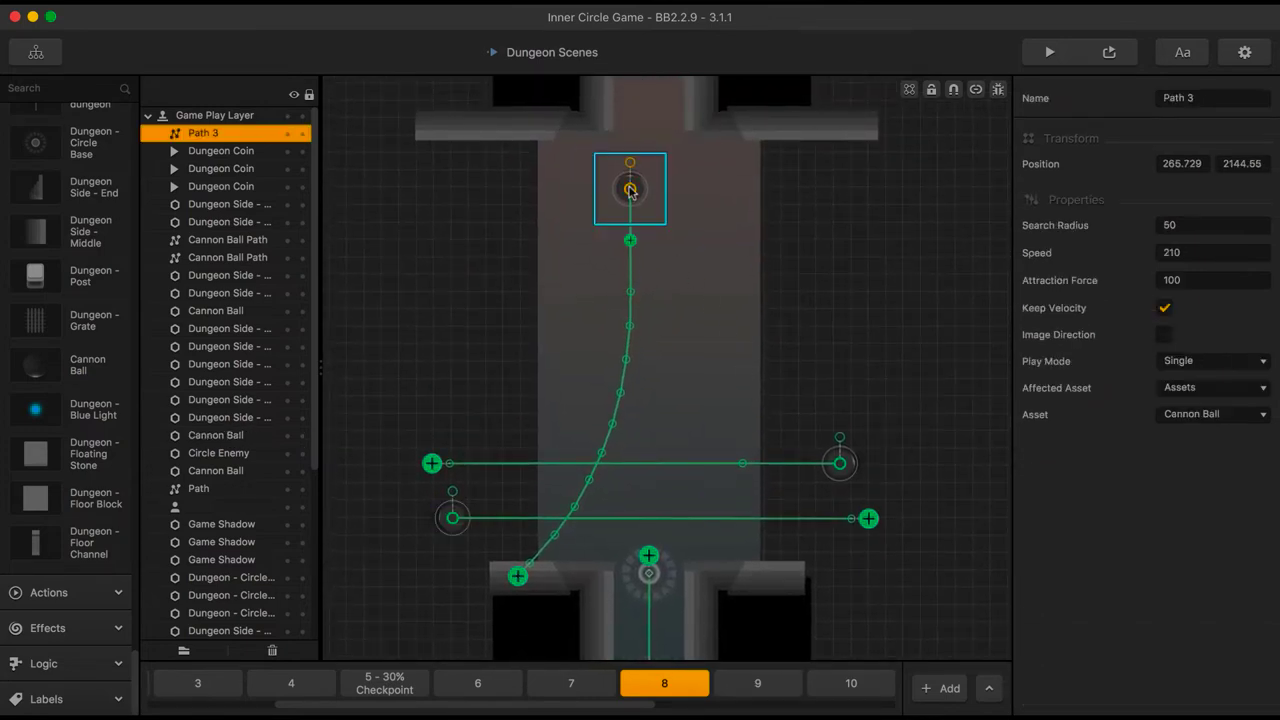
left_click_drag(630, 190, 670, 193, "alt")
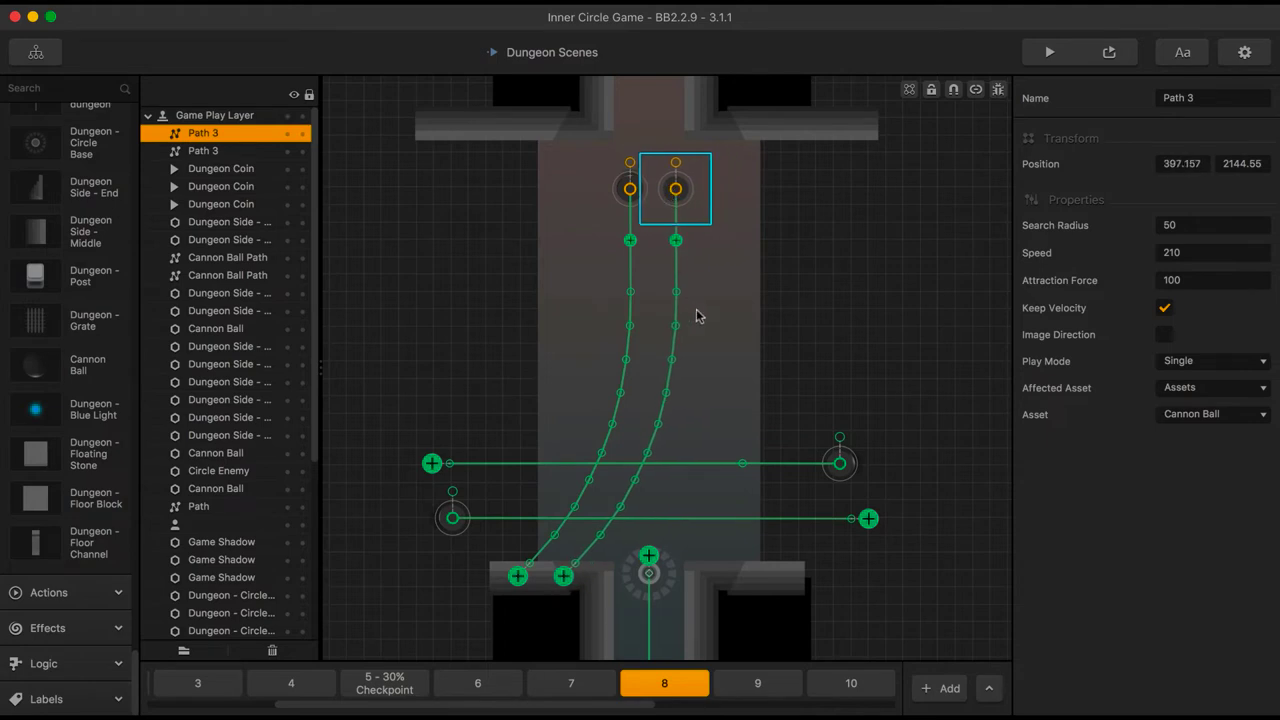
Reposition the copied Path 3 to about X 388, keeping it level with the original
scroll(697, 316, "up", 5)
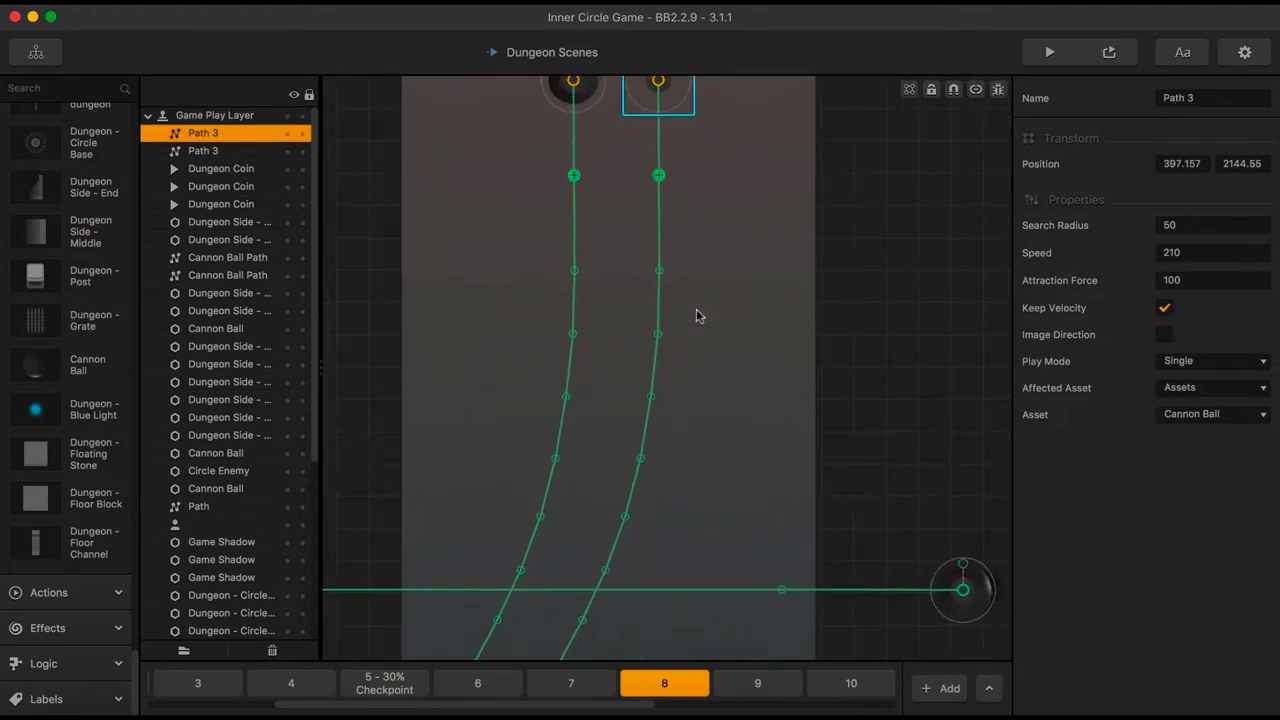
left_click(652, 338)
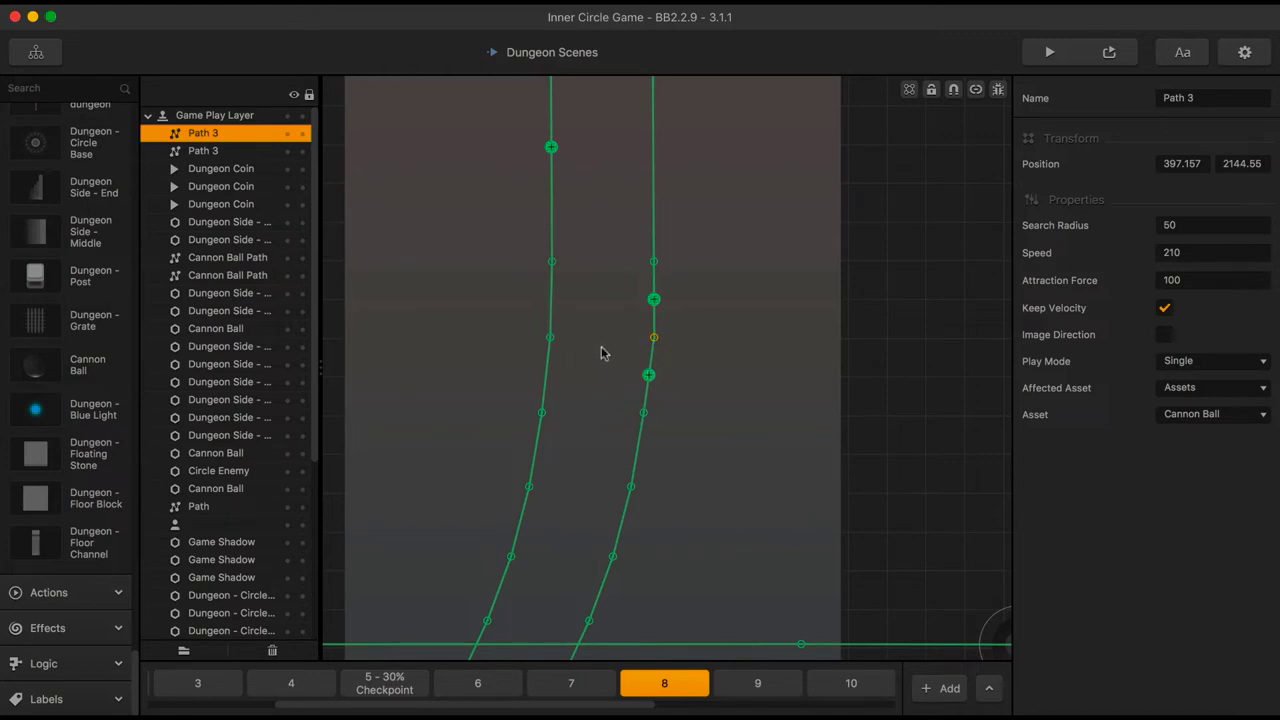
key("super+z")
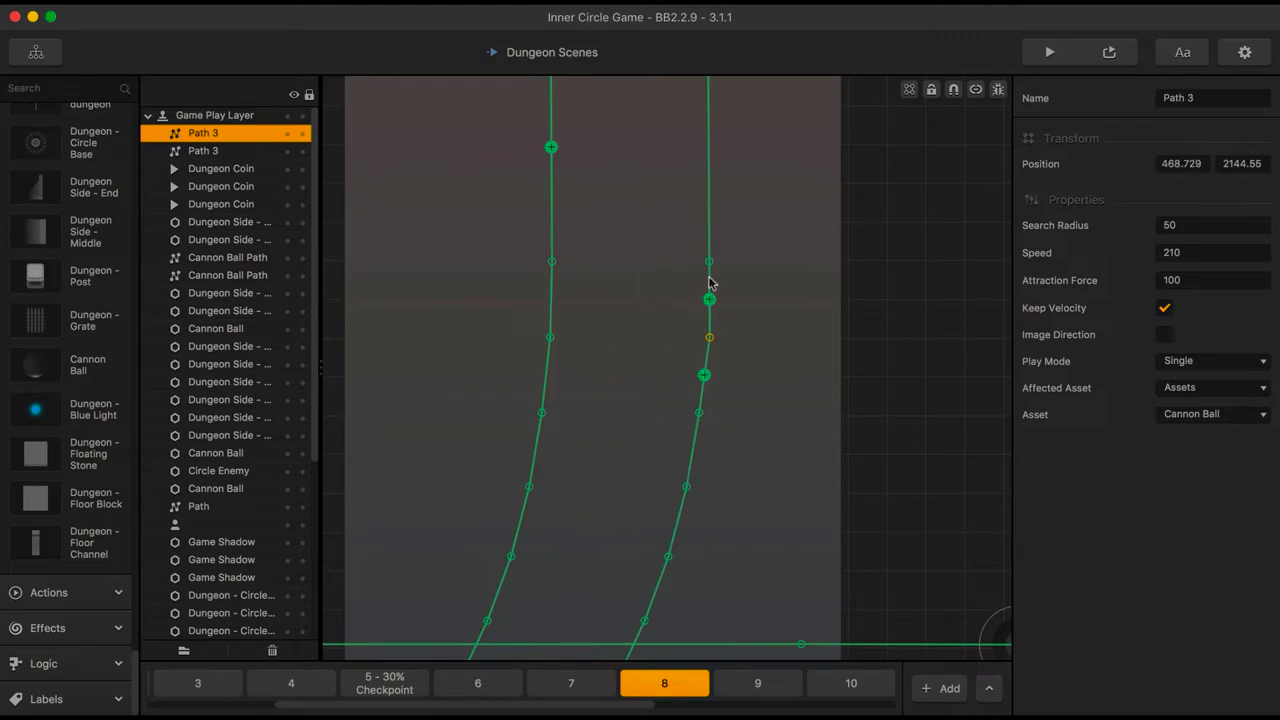
scroll(710, 285, "down", 2)
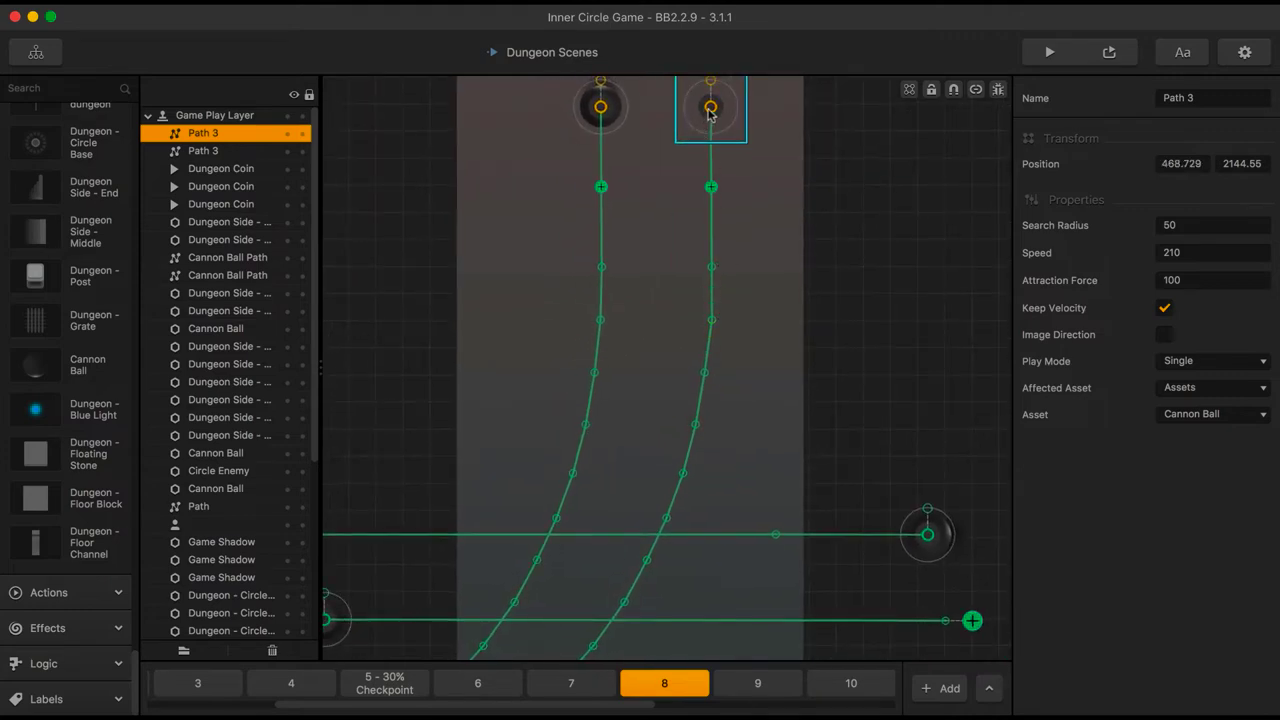
left_click_drag(707, 110, 665, 116)
scroll(666, 171, "up", 5)
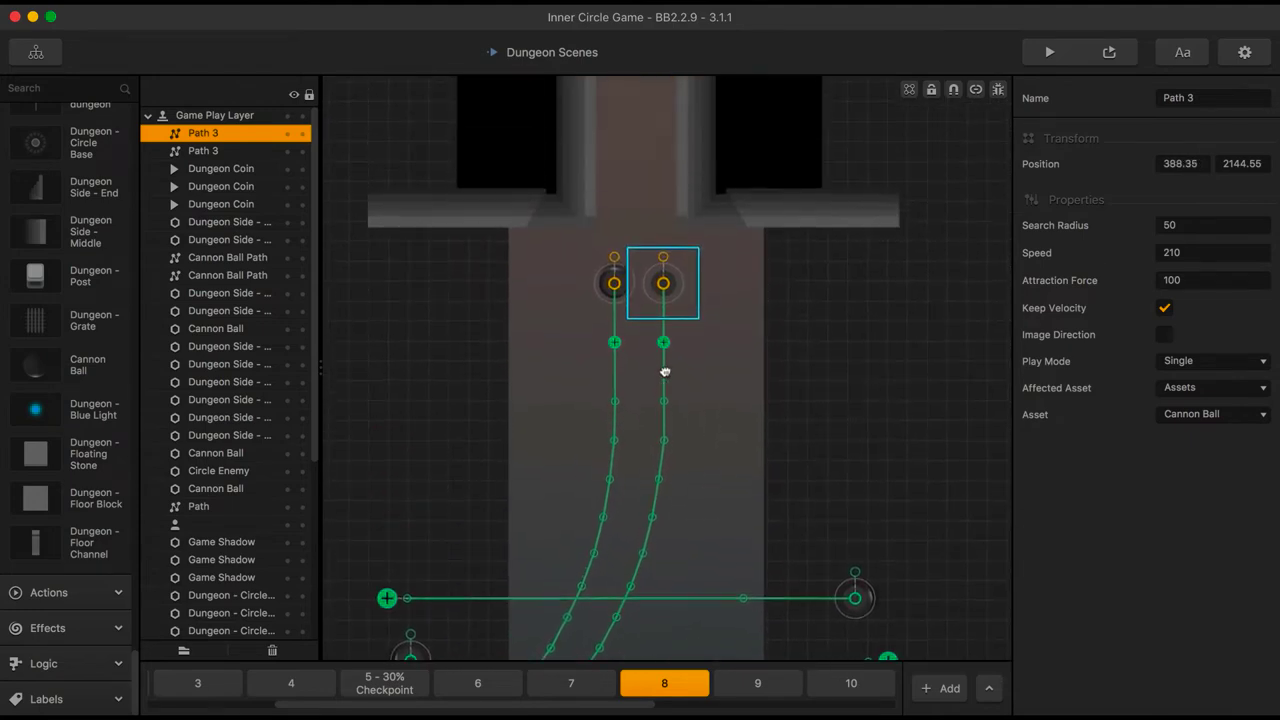
Set the original Path 3's position to X 270, Y 2140
left_click(612, 322)
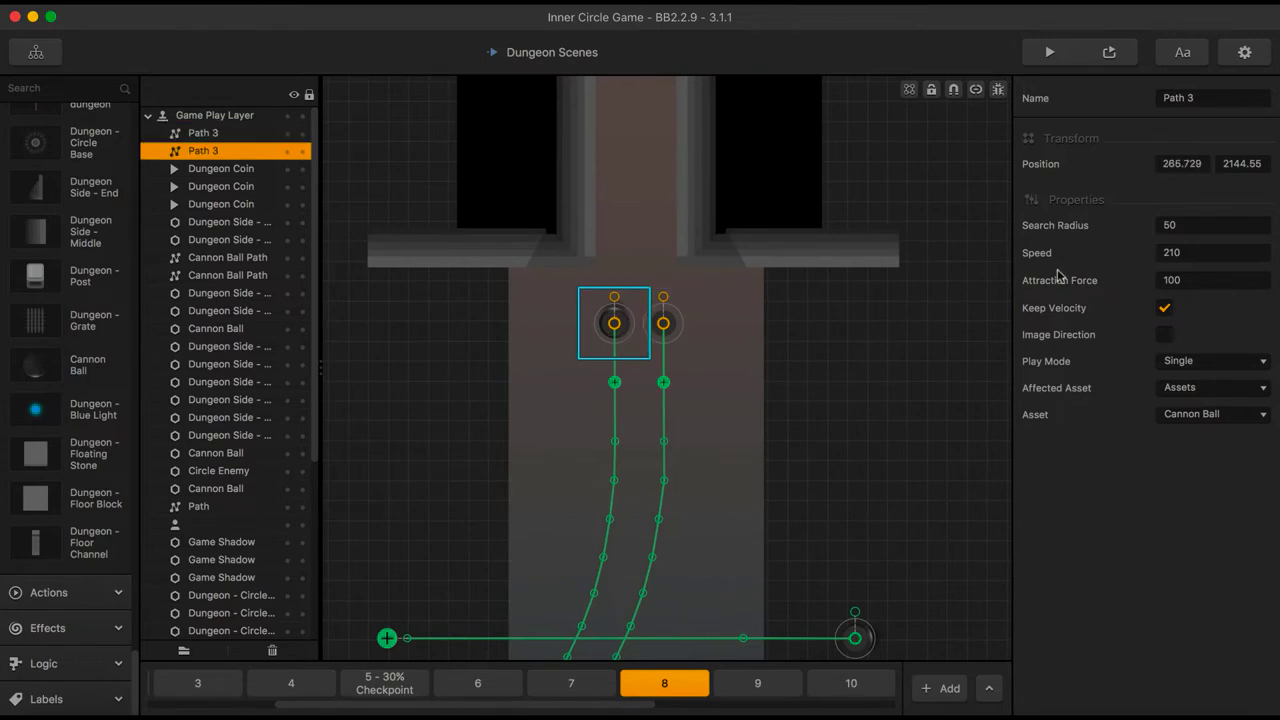
left_click(1178, 163)
left_click_drag(1167, 163, 1204, 163)
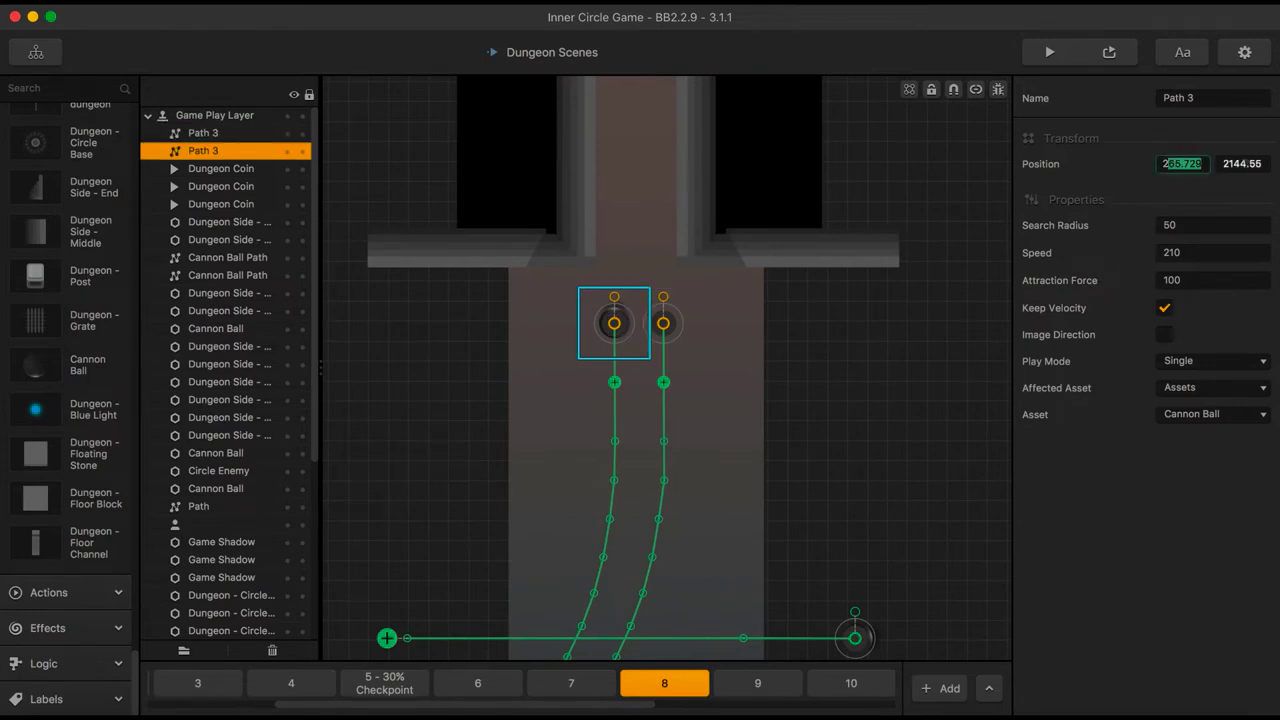
type("70")
left_click_drag(1240, 163, 1266, 165)
type("0")
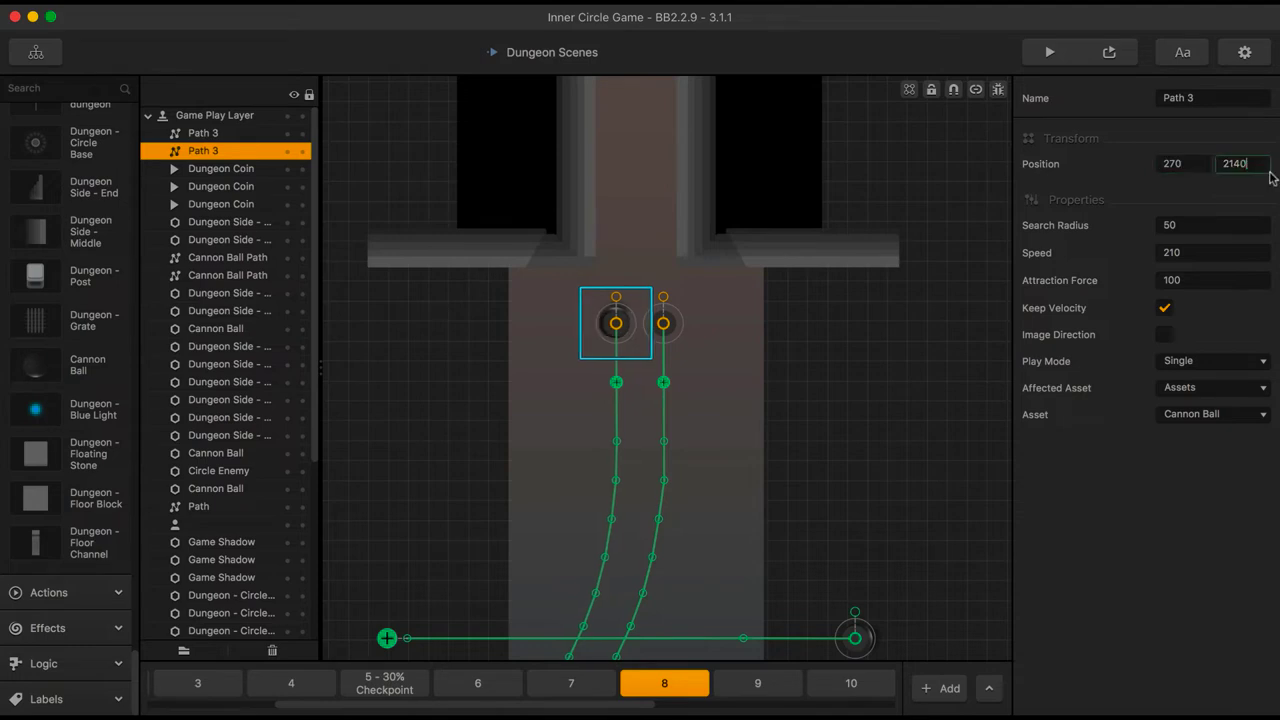
key("Return")
Set the upper Cannon Ball's position to X 270, Y 2140 to match the original Path 3's start point
scroll(568, 406, "up", 5)
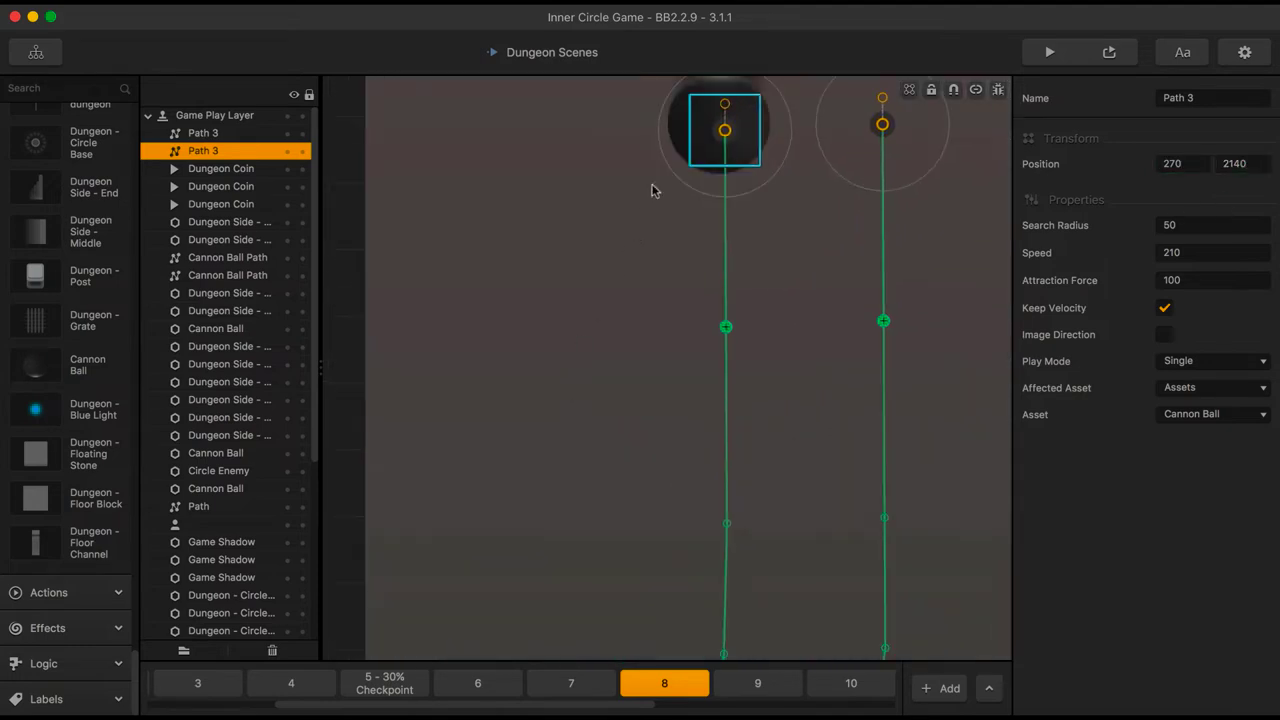
left_click(670, 132)
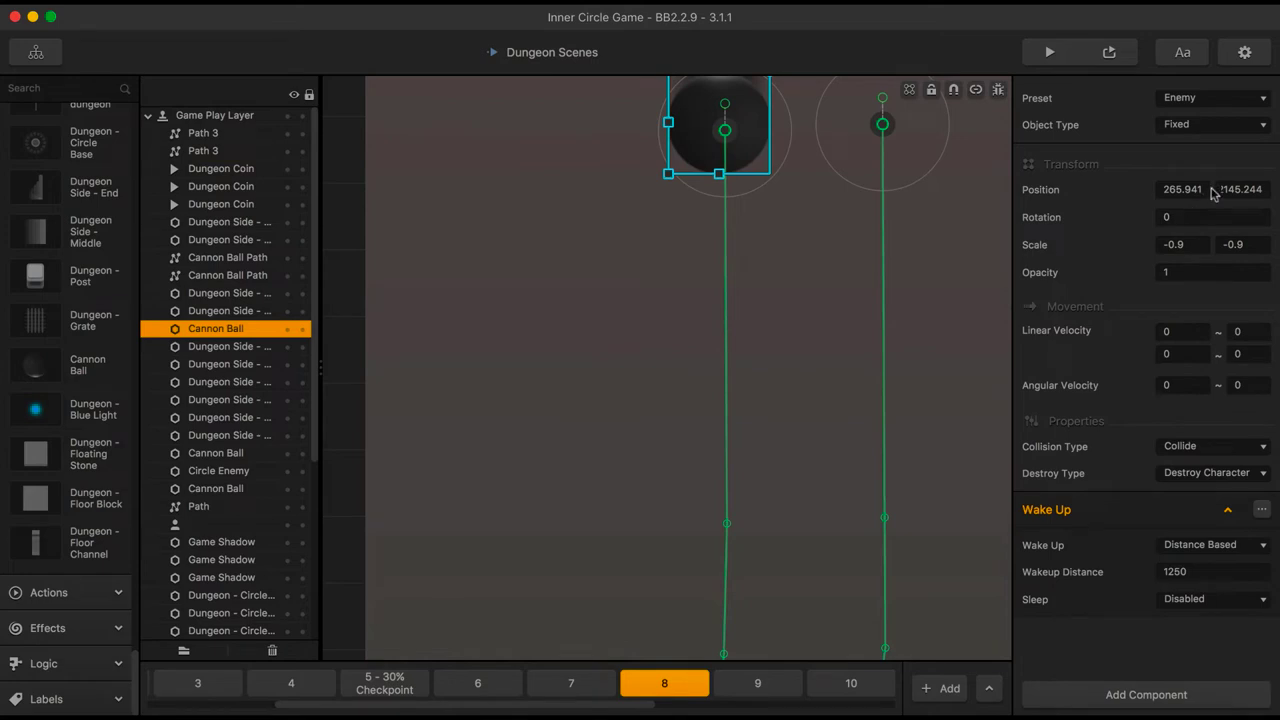
left_click(1182, 189)
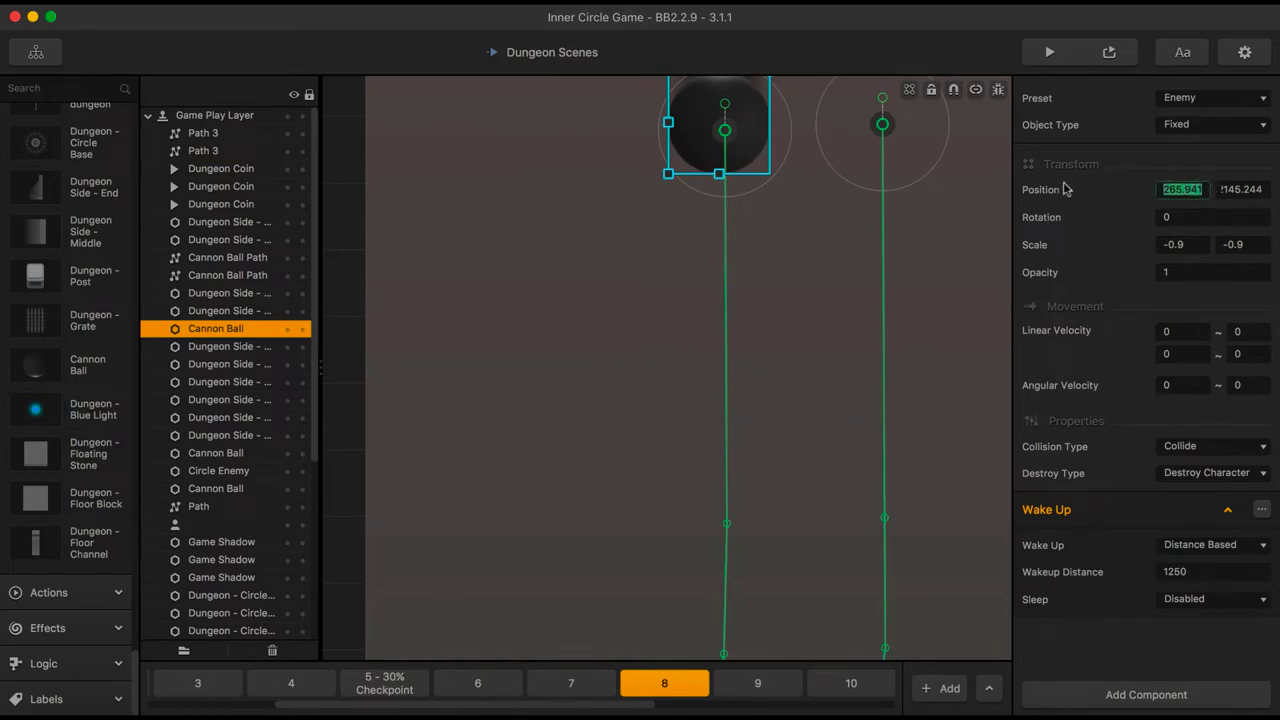
type("270")
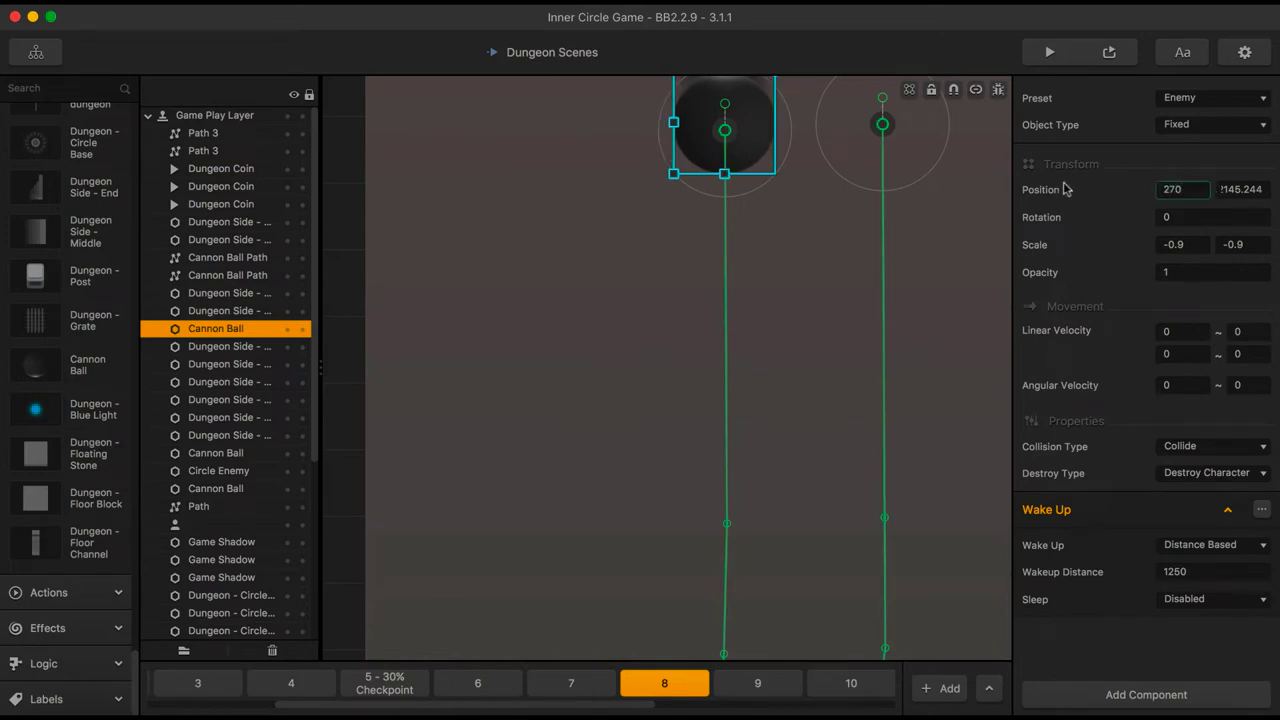
key("Return")
left_click(725, 131)
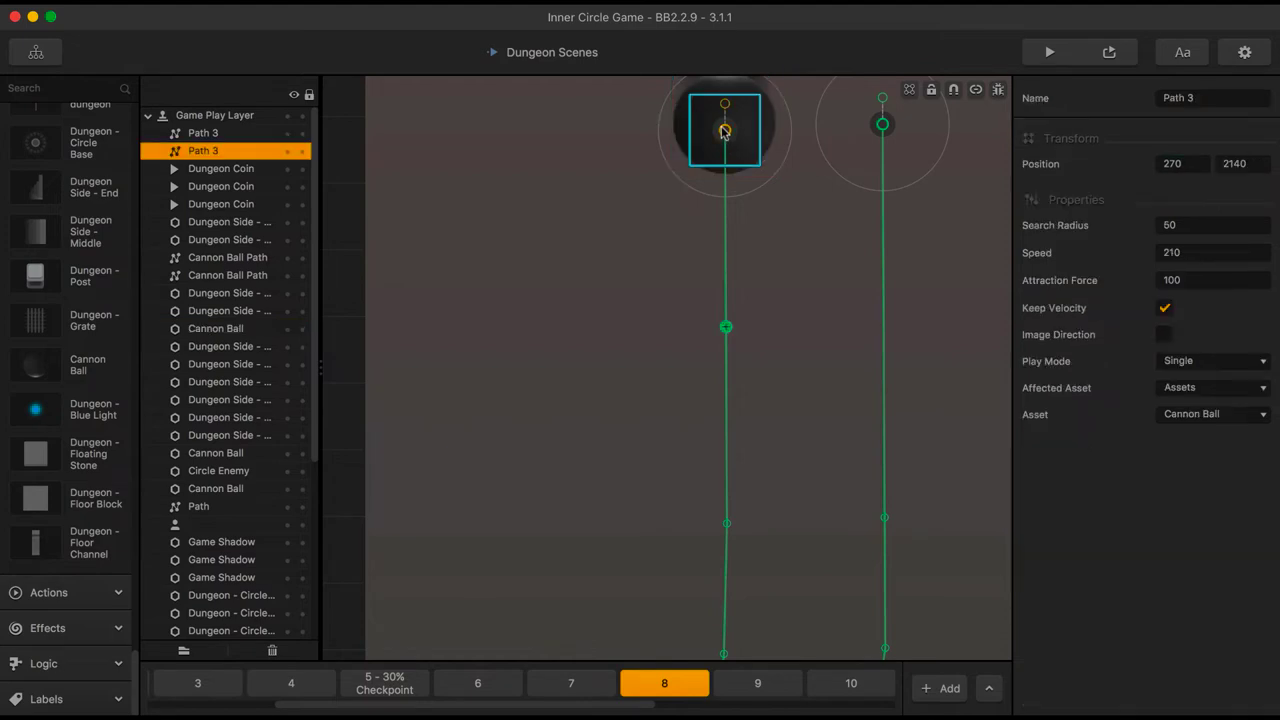
left_click(683, 131)
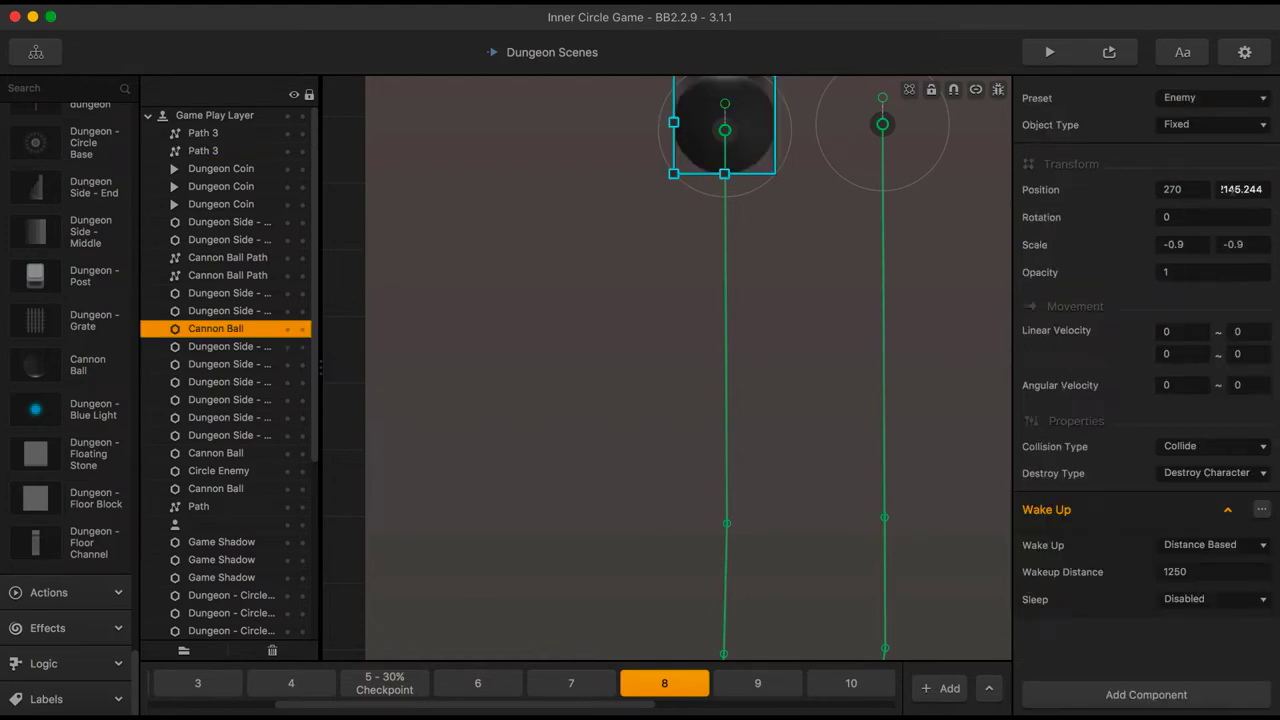
left_click_drag(1238, 189, 1275, 221)
type("0")
key("Return")
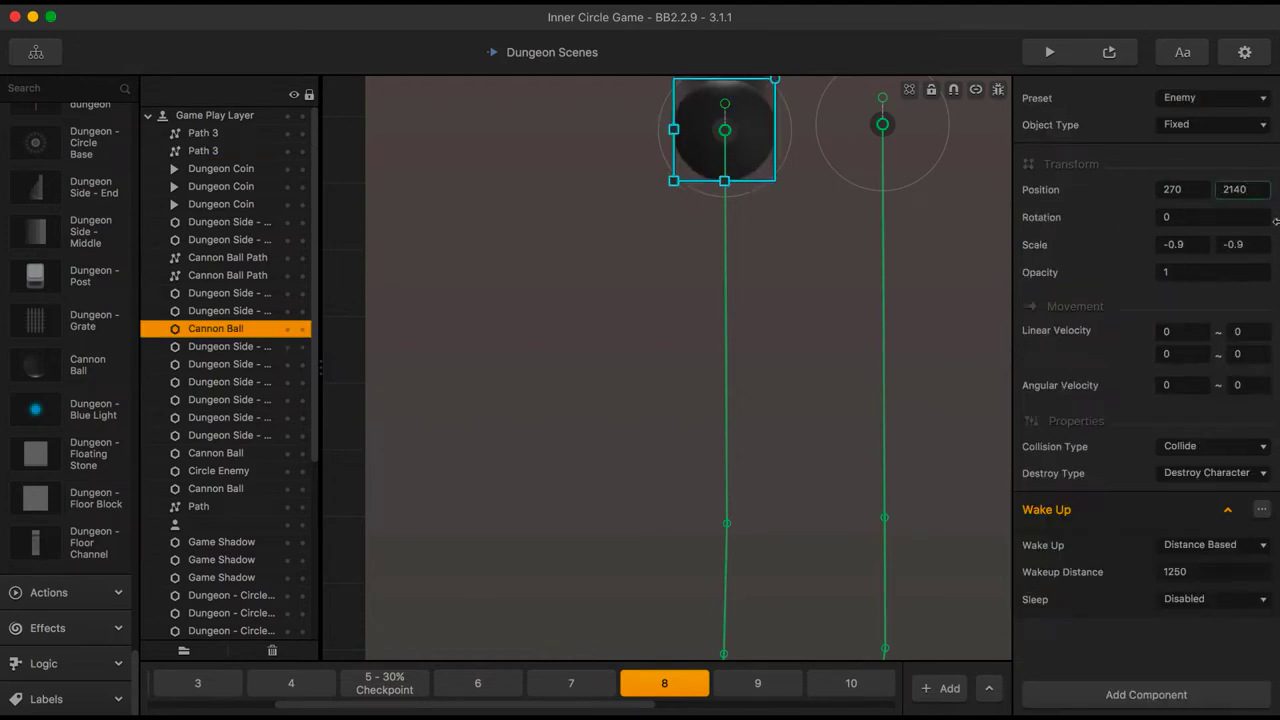
Set the copied Path 3's position to X 390, Y 2140, level with the original path
left_click(882, 125)
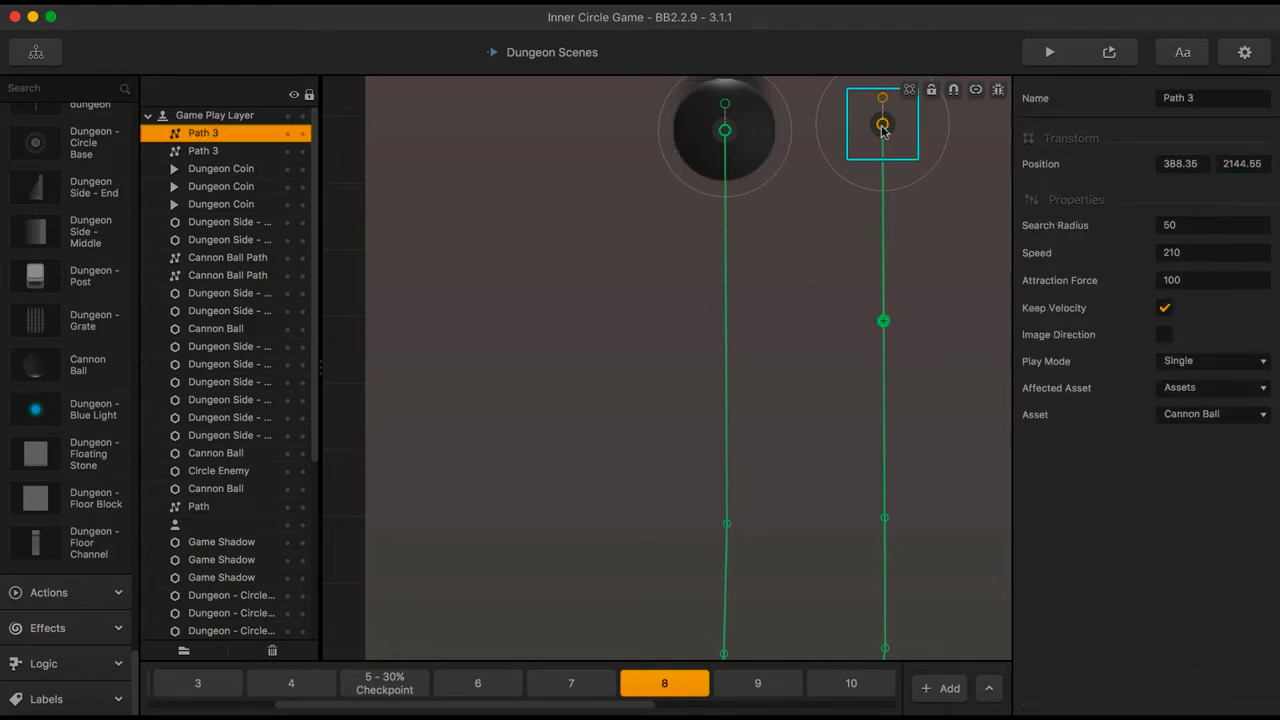
left_click(1175, 163)
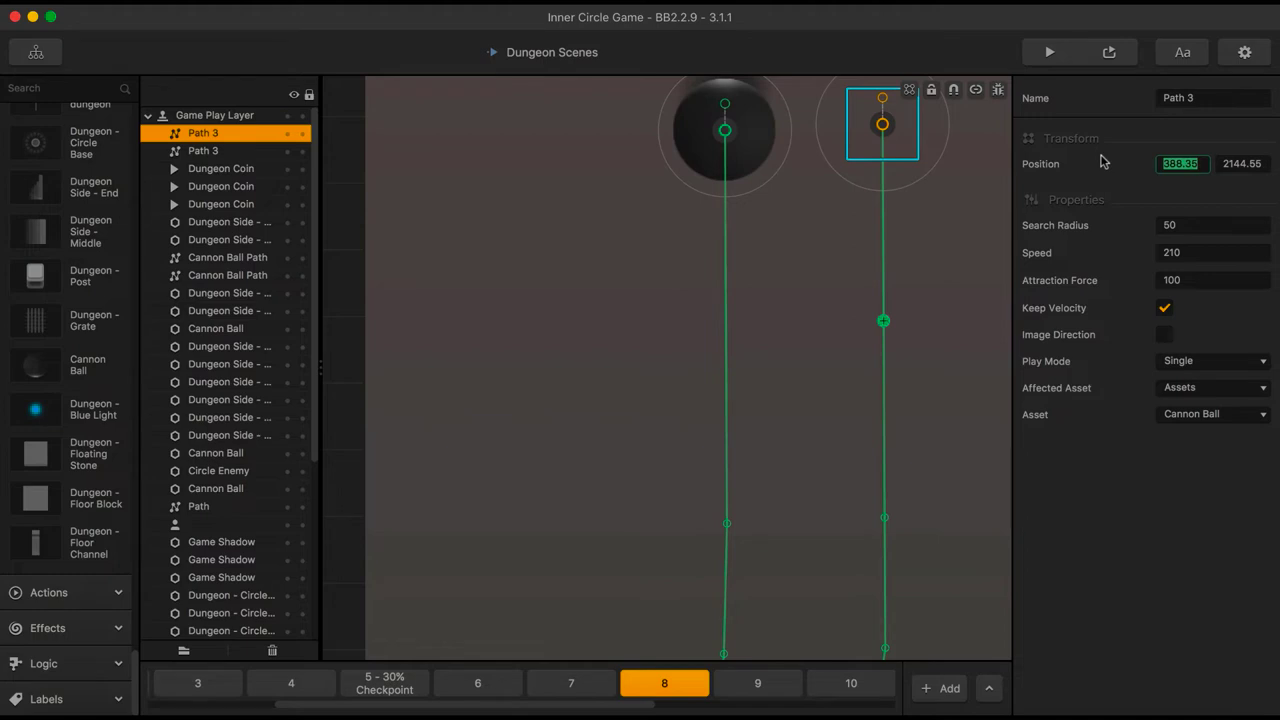
type("2")
key("Tab")
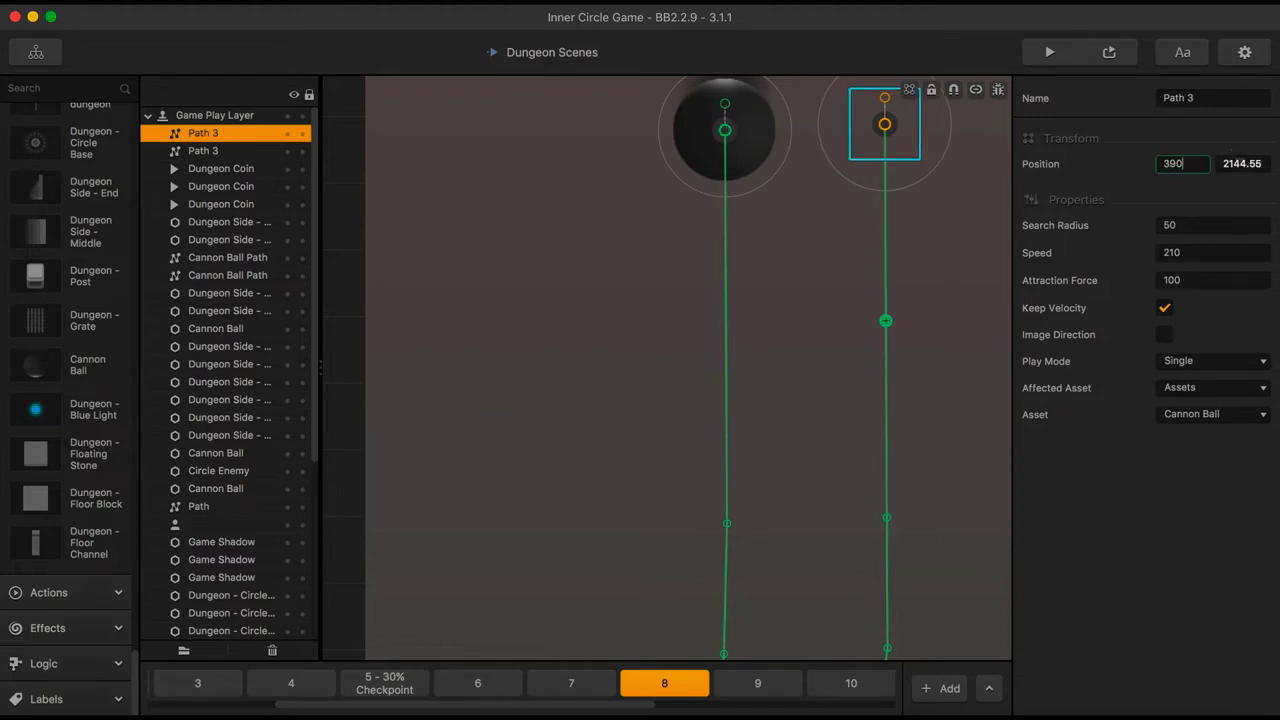
type("0")
key("Return")
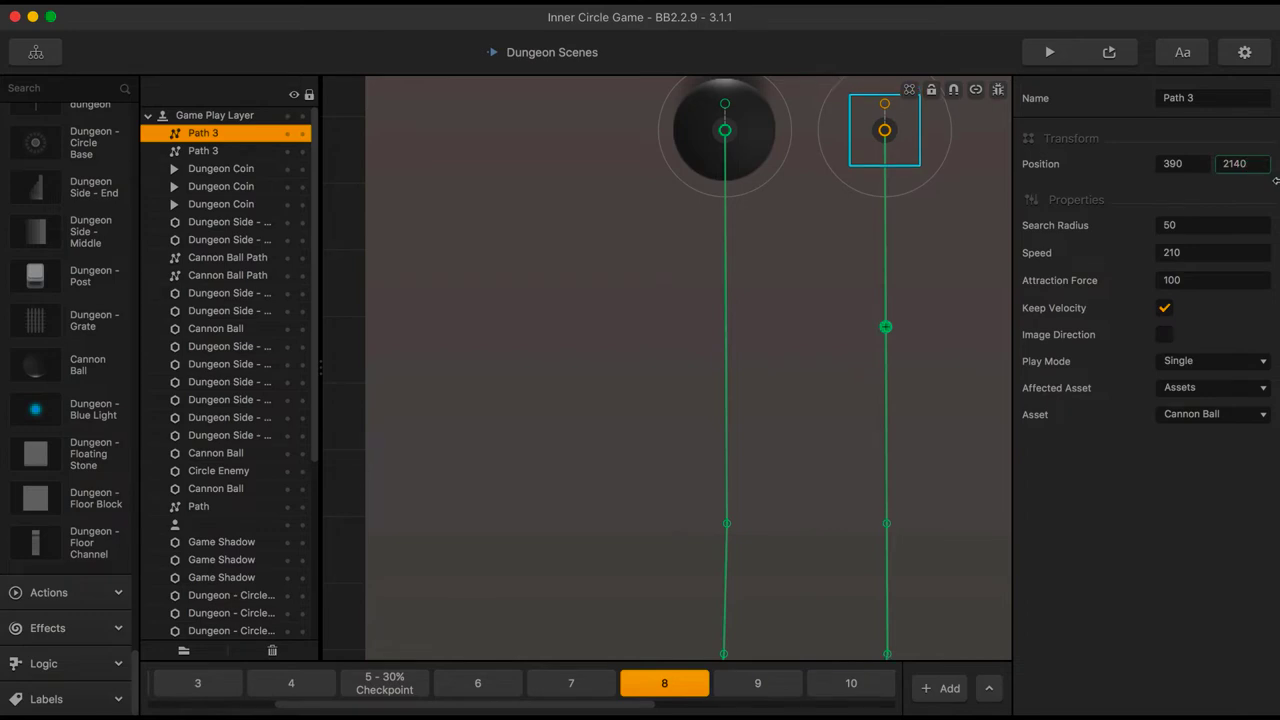
Duplicate the Cannon Ball at the original Path 3's start and set the copy's X position to 390, on the second path
left_click(690, 127)
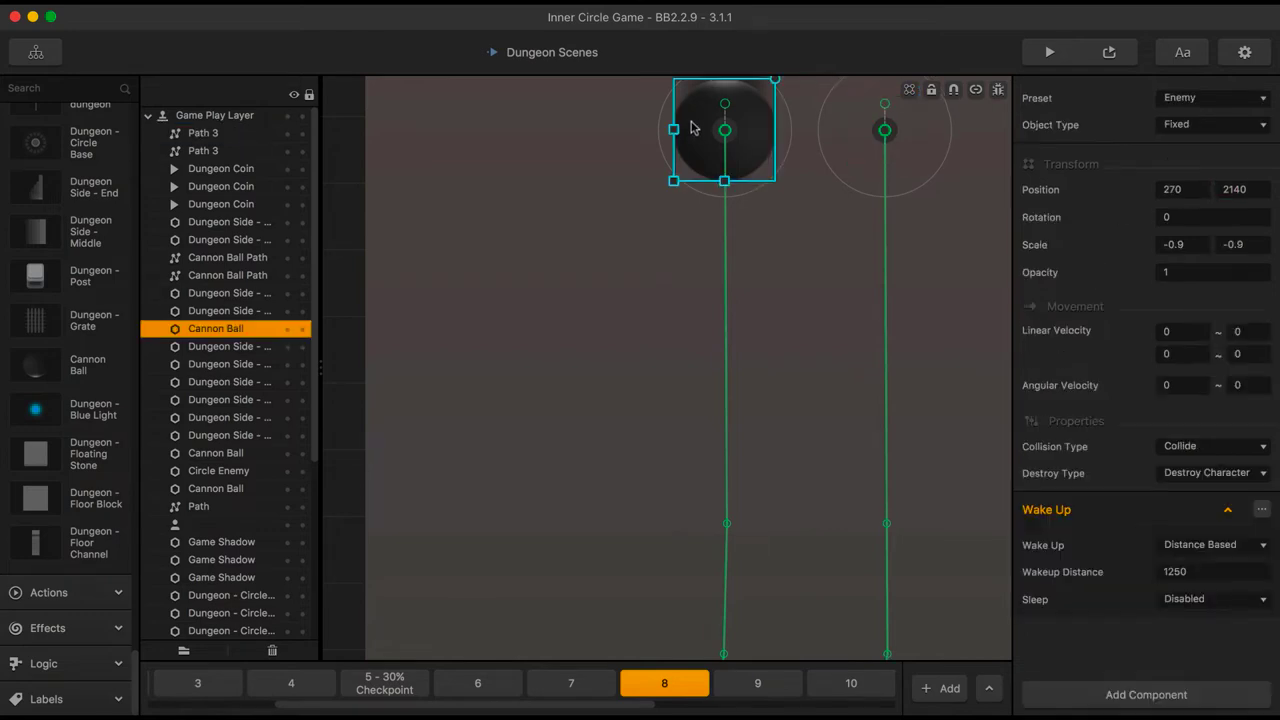
key("super+d")
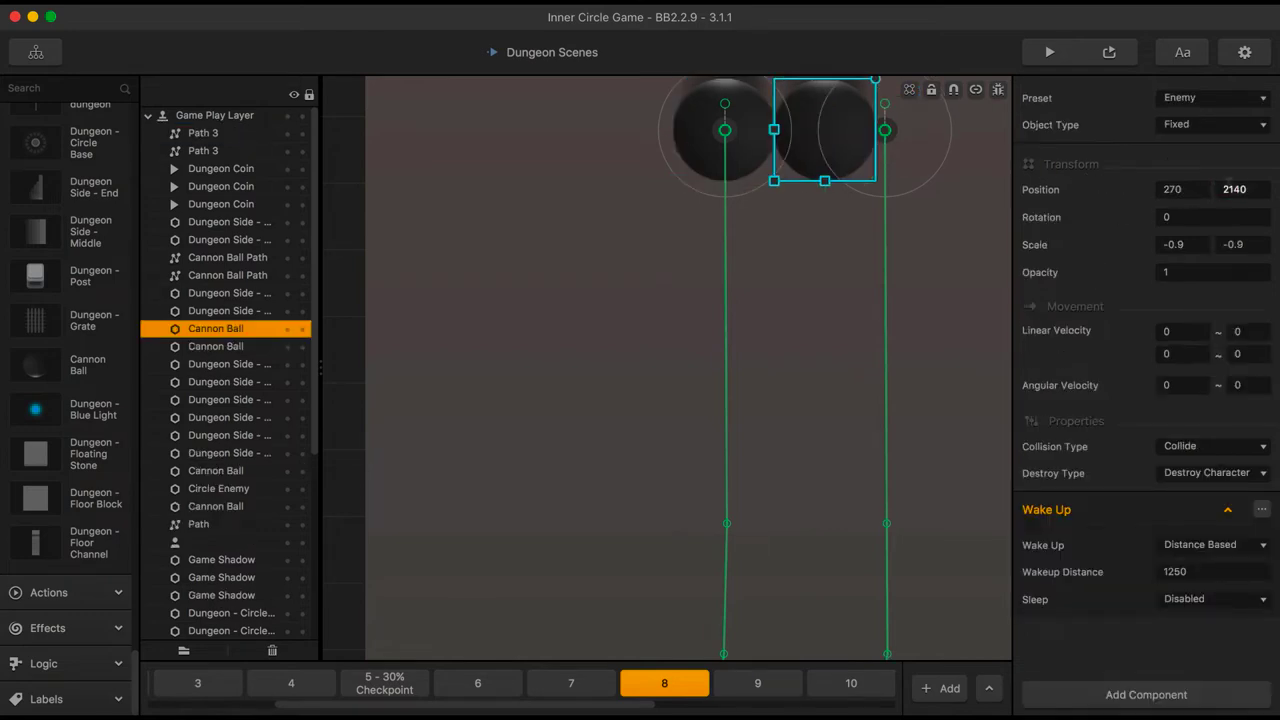
left_click(1178, 189)
key("Return")
left_click(886, 131)
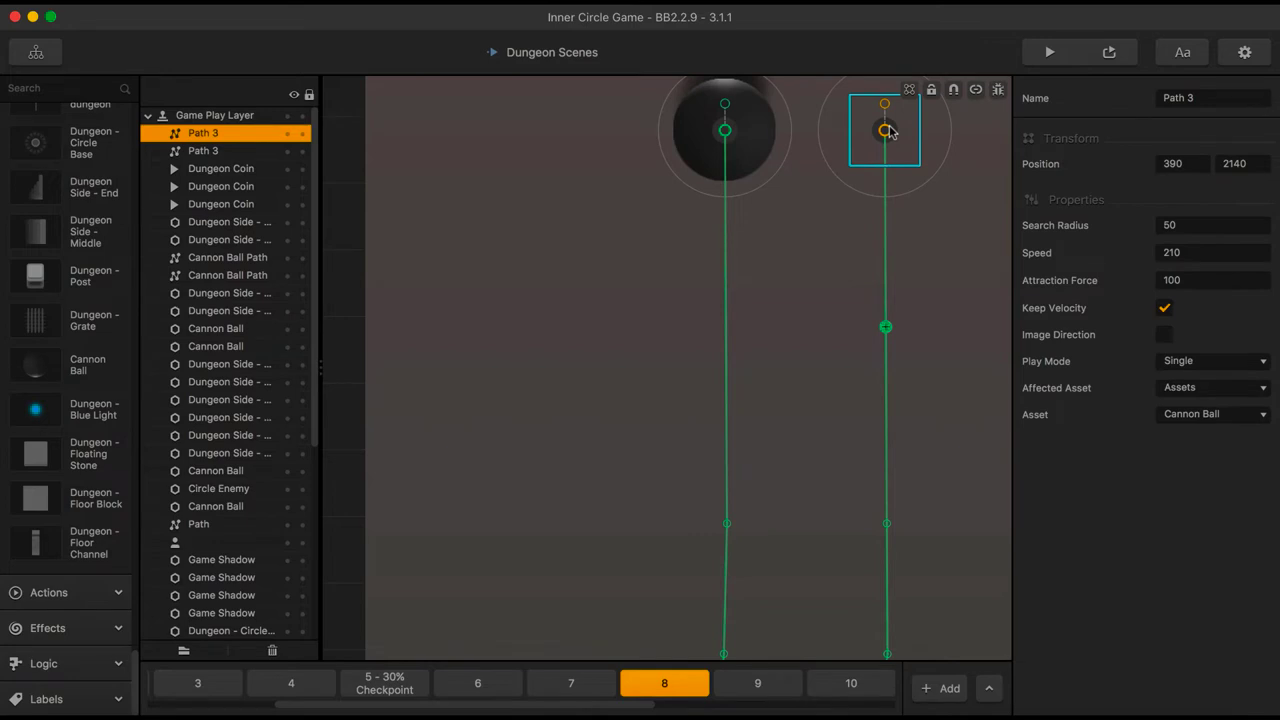
left_click(756, 140)
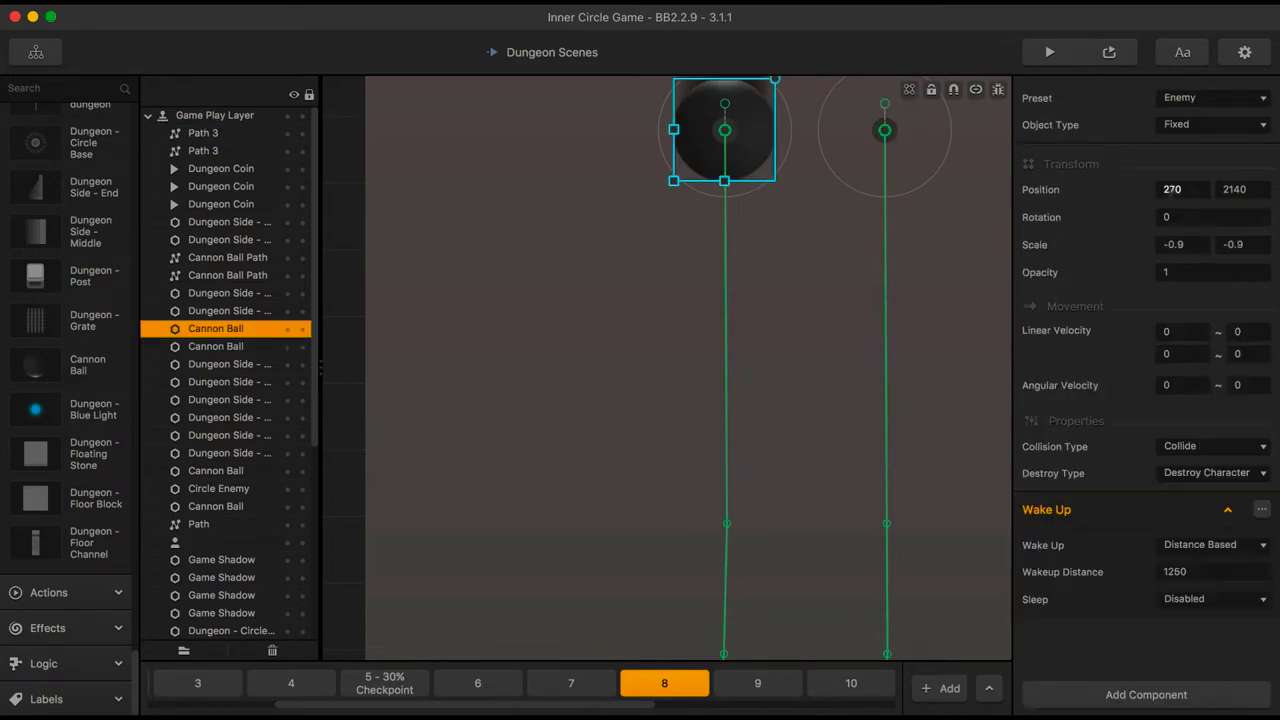
left_click(1175, 189)
left_click_drag(1172, 189, 1136, 189)
key("Return")
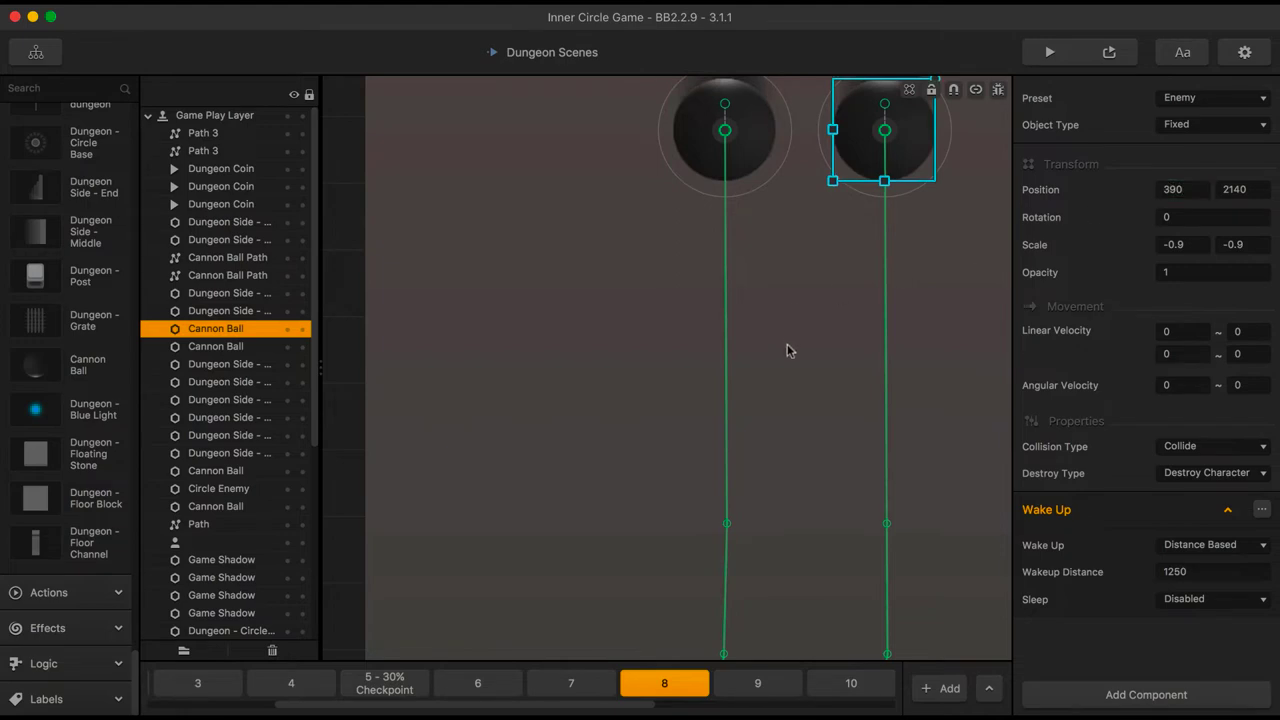
Add a Dungeon - Floating Stone between the two paths, scale it to about 0.51 and set its X position to 320
left_click(789, 349)
left_click_drag(803, 409, 674, 205)
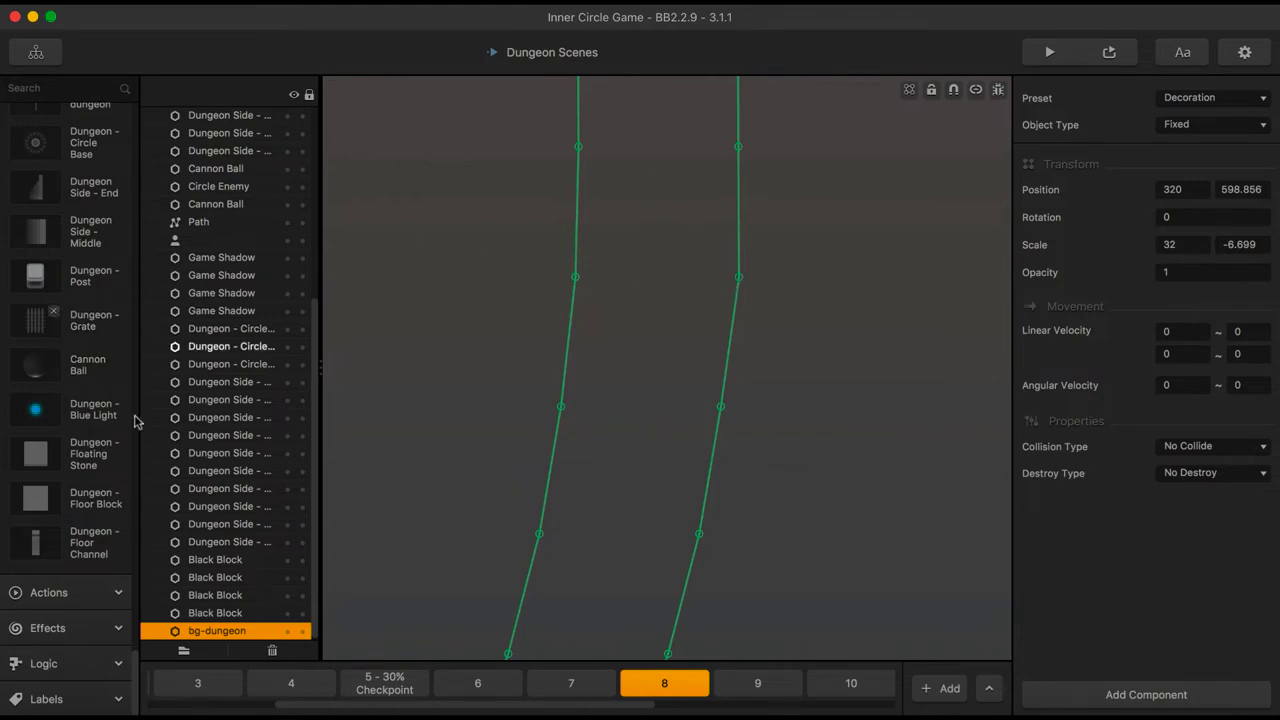
left_click_drag(35, 455, 651, 320)
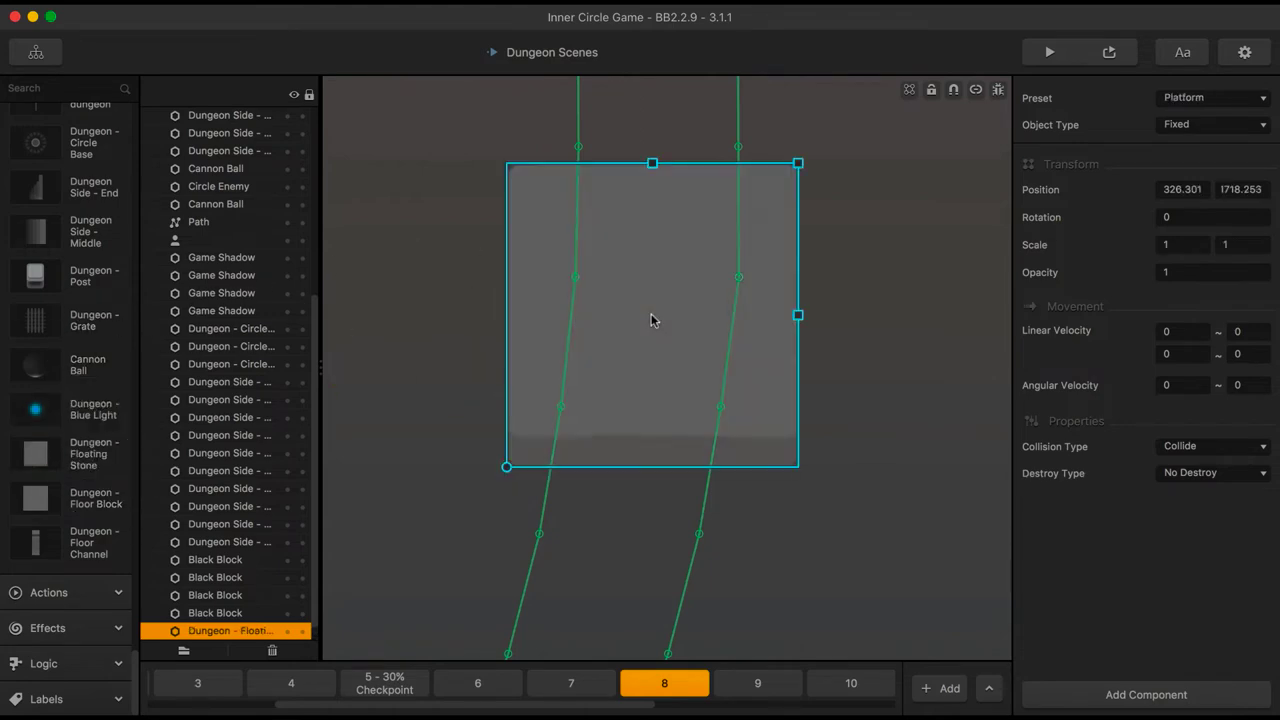
left_click_drag(798, 163, 704, 216)
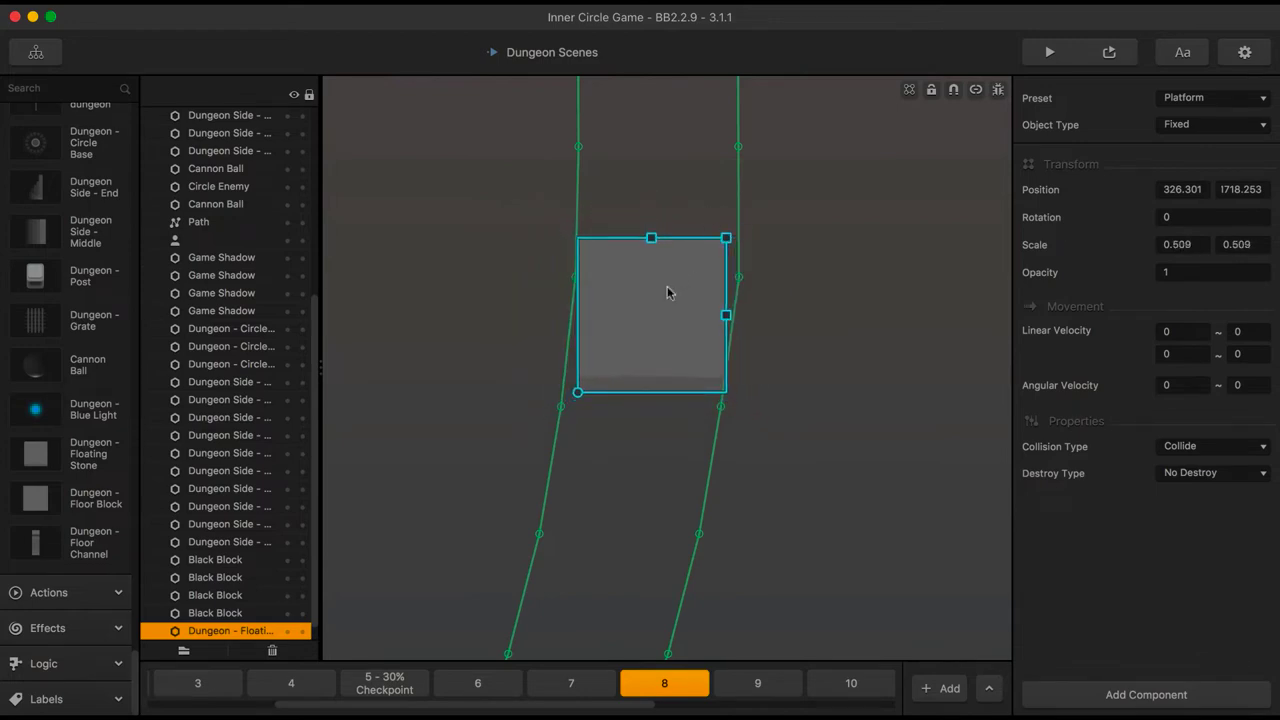
left_click(1198, 186)
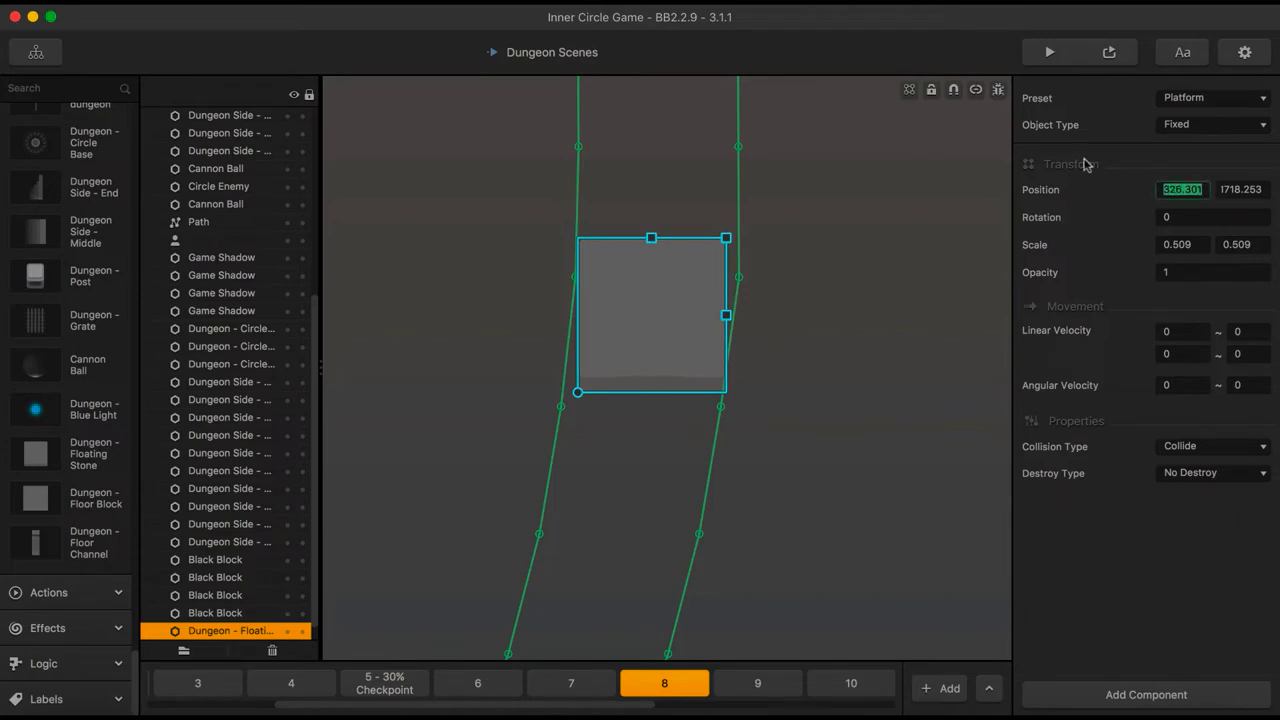
type("320")
key("Return")
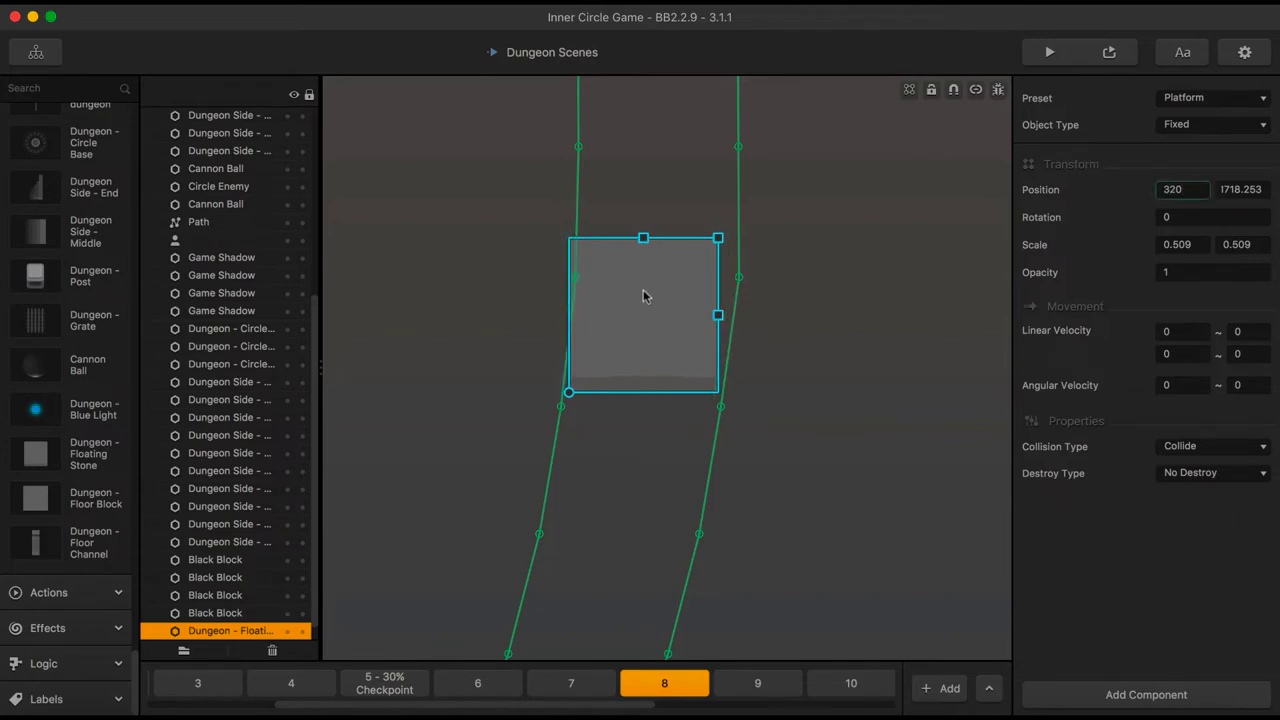
Set the copied Path 3's X position to 370 so the two paths sit symmetrically around X 320
scroll(640, 290, "down", 5)
left_click_drag(630, 294, 632, 336)
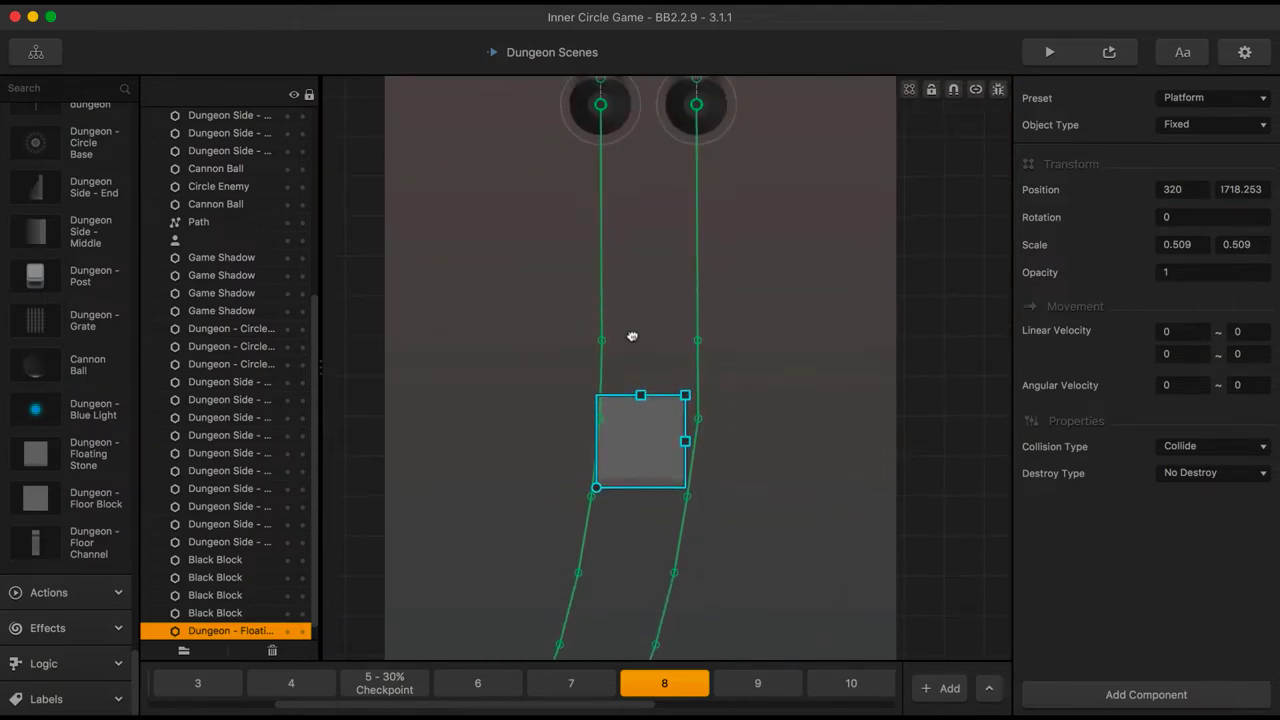
left_click(621, 127)
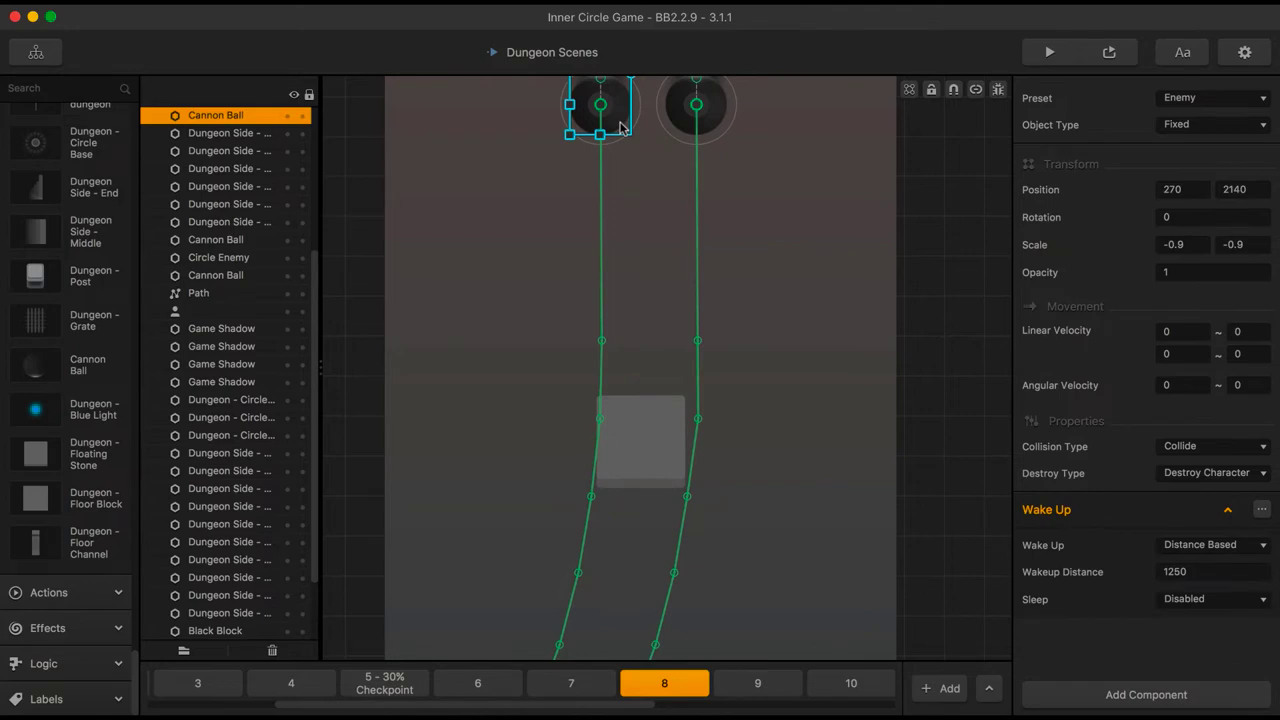
left_click(697, 107)
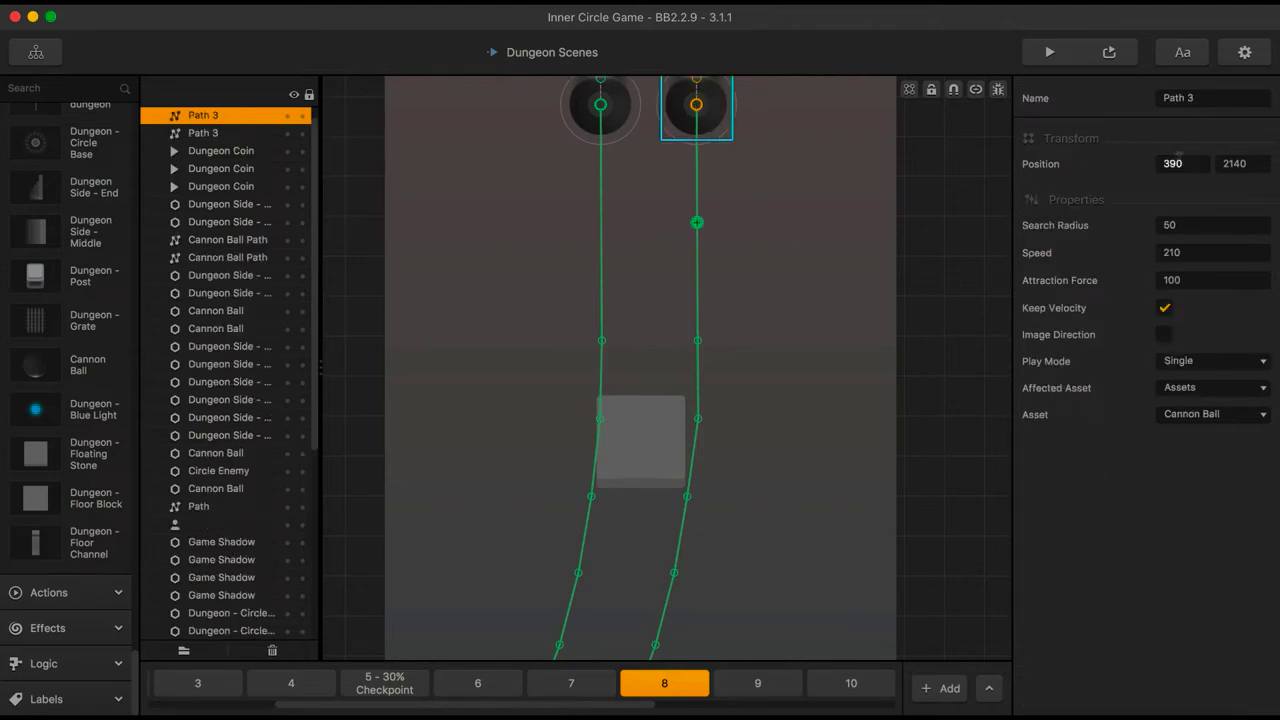
left_click(1174, 163)
key("Return")
Set the copied Cannon Ball's X position to 350
left_click(700, 130)
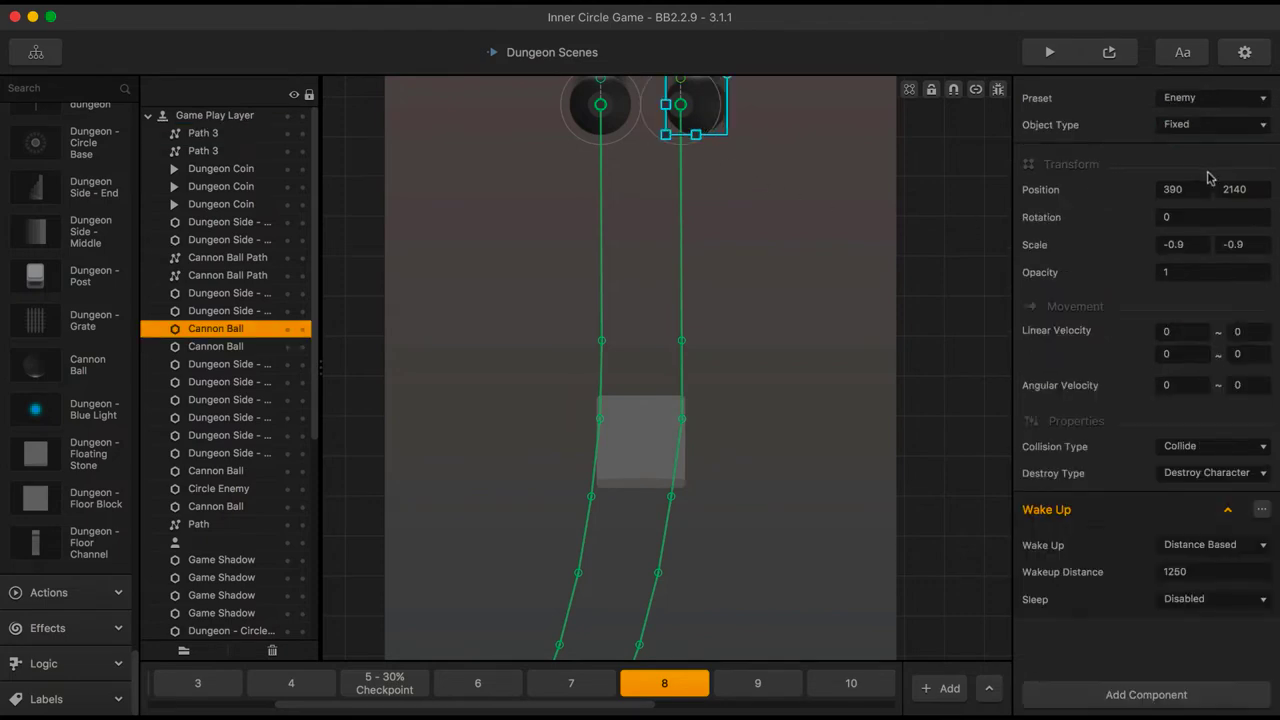
left_click(1168, 189)
key("Return")
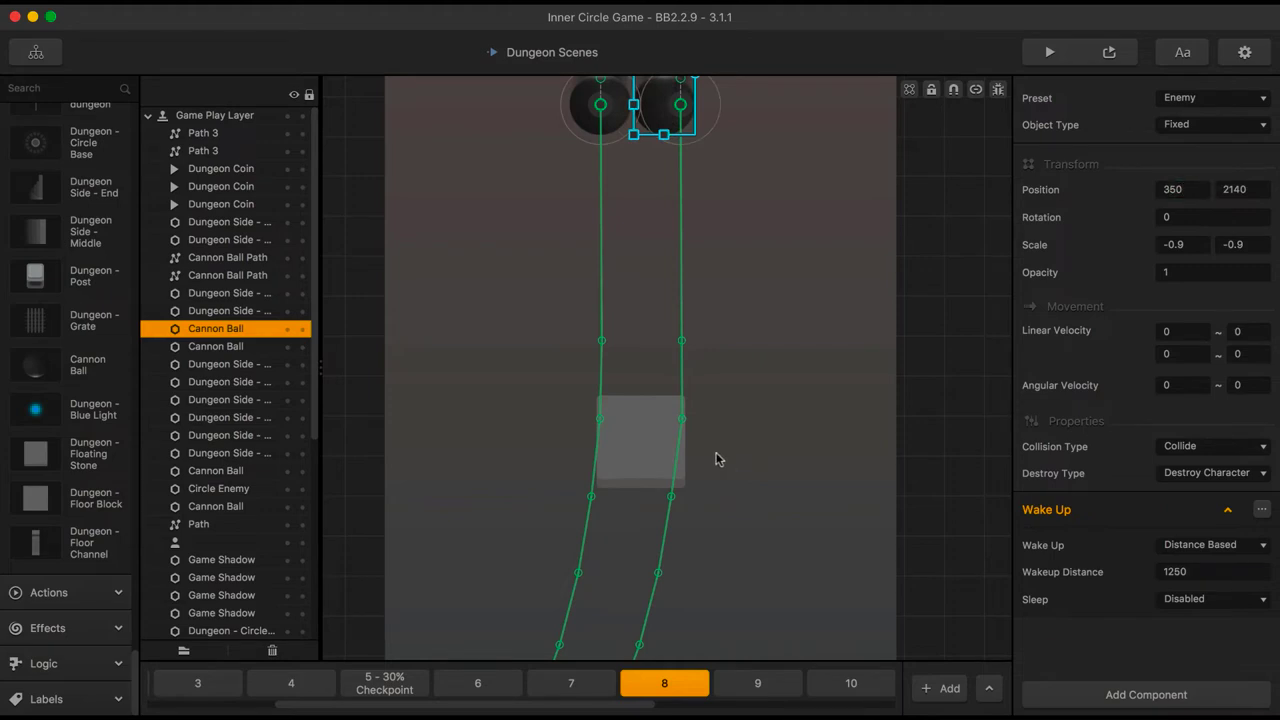
Narrow the floating stone between the paths to about 0.465 X scale, and delete it from the scene
left_click(718, 460)
scroll(656, 458, "up", 5)
left_click(644, 409)
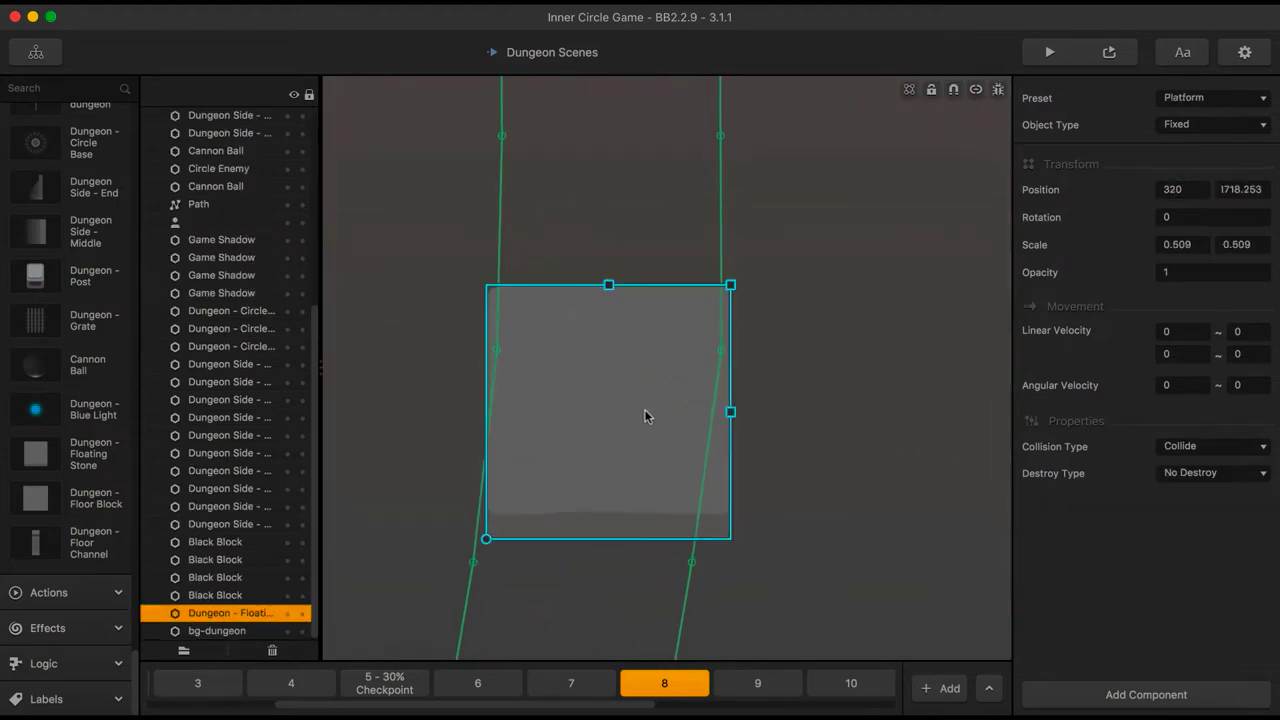
left_click_drag(731, 413, 720, 412)
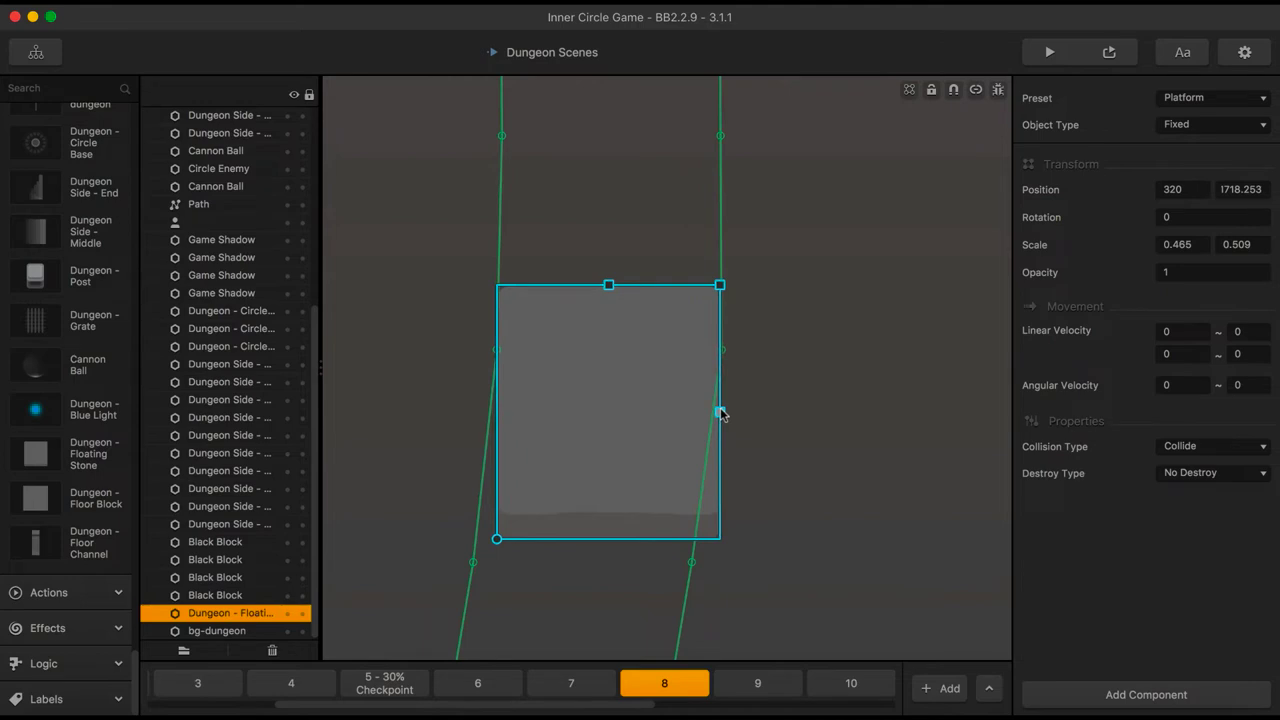
left_click_drag(651, 413, 627, 516)
key("Delete")
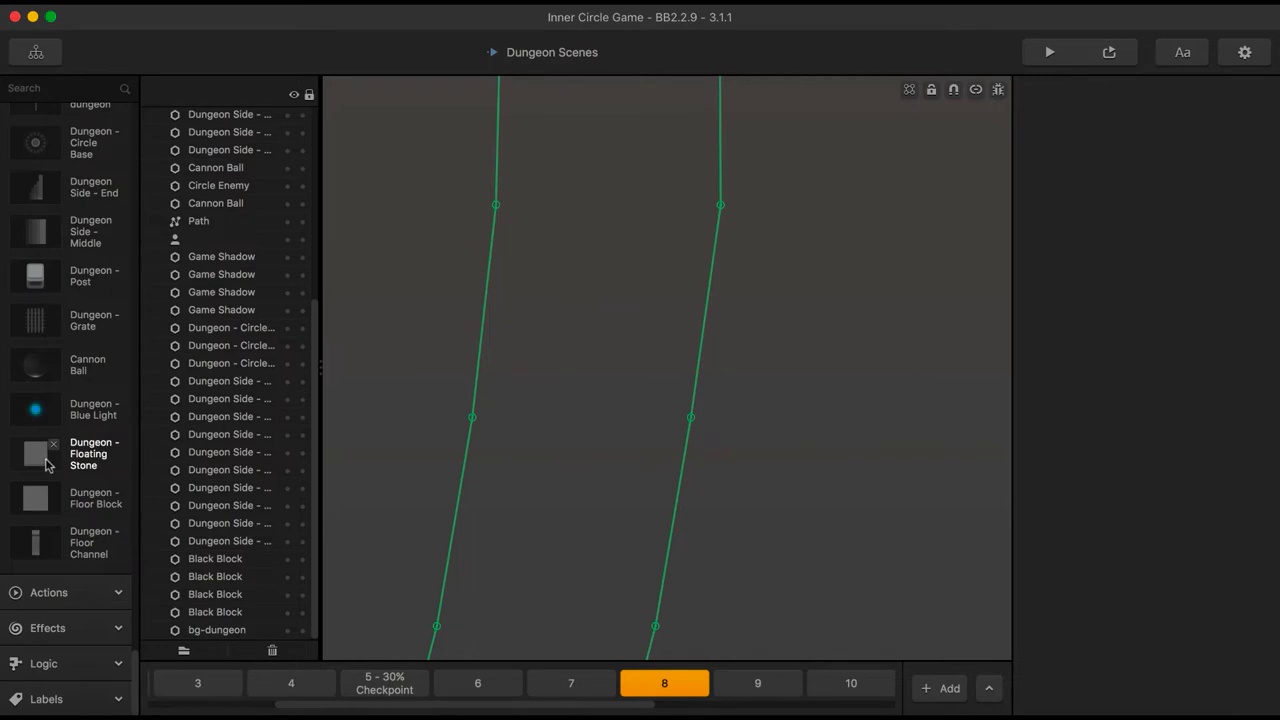
Add a white Lotus---Side-Floor block between the two curved paths and set its X position to 320
scroll(40, 420, "up", 10)
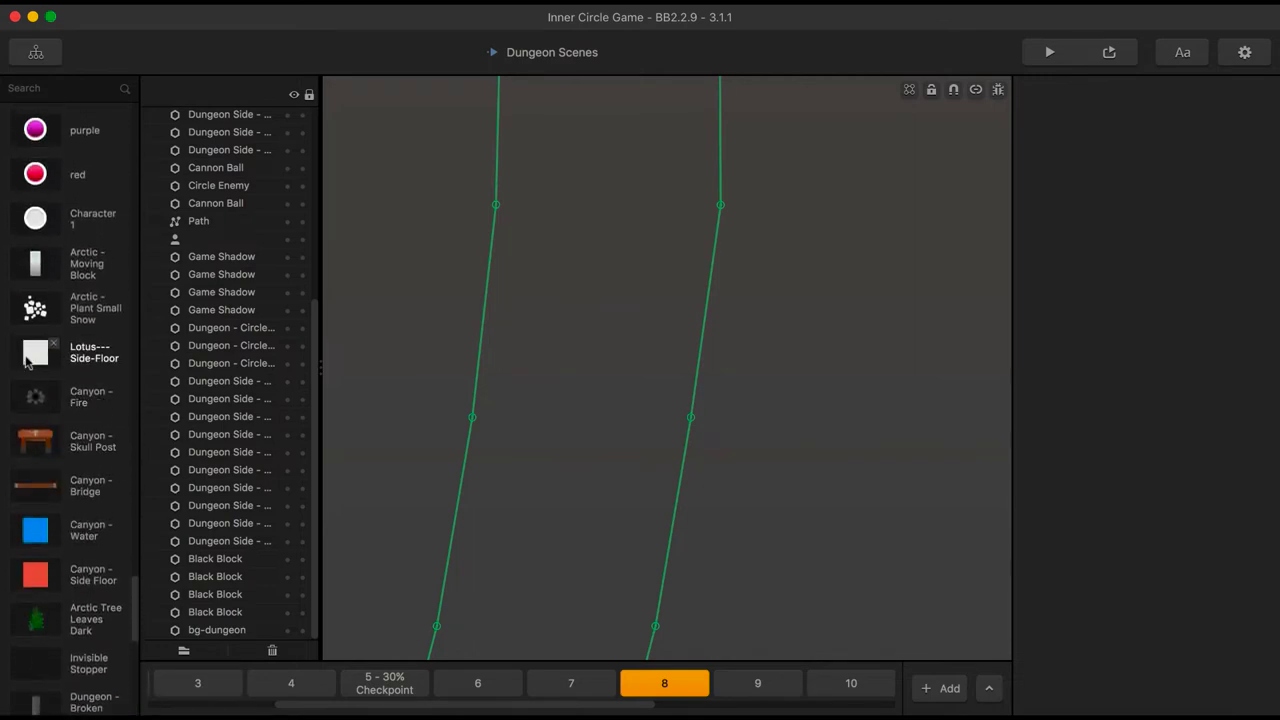
left_click_drag(28, 360, 600, 382)
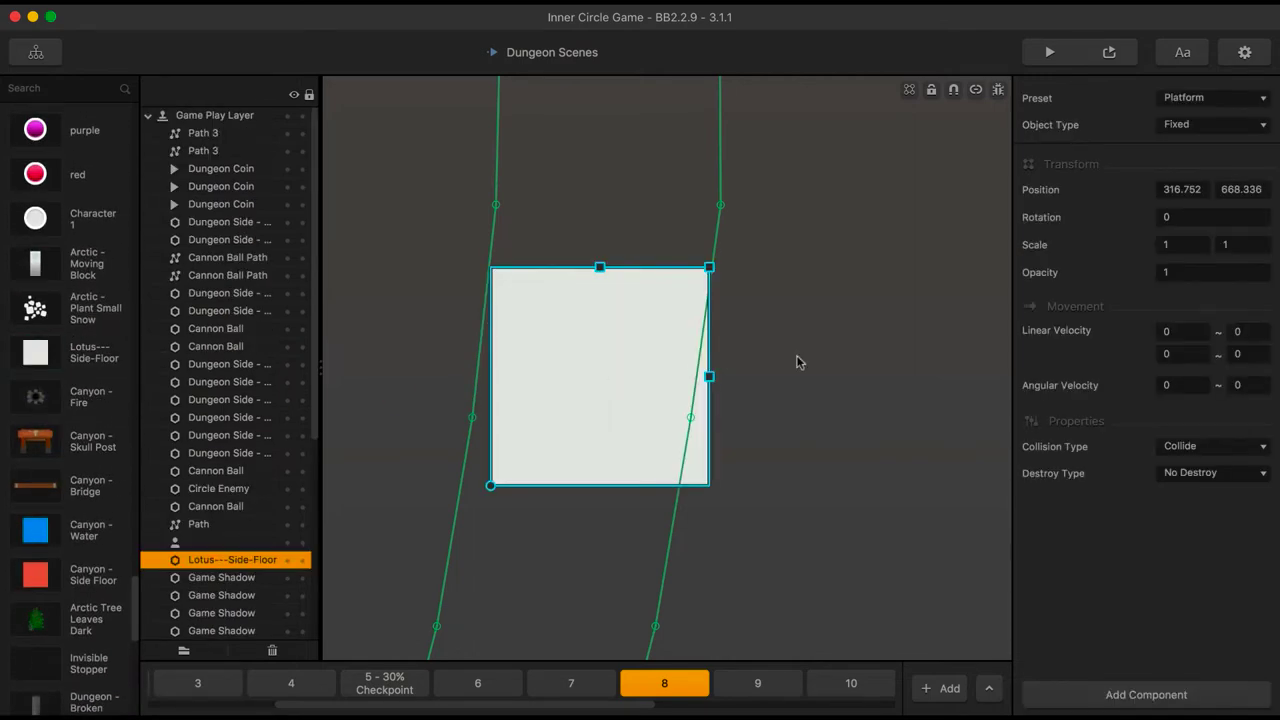
left_click(1182, 189)
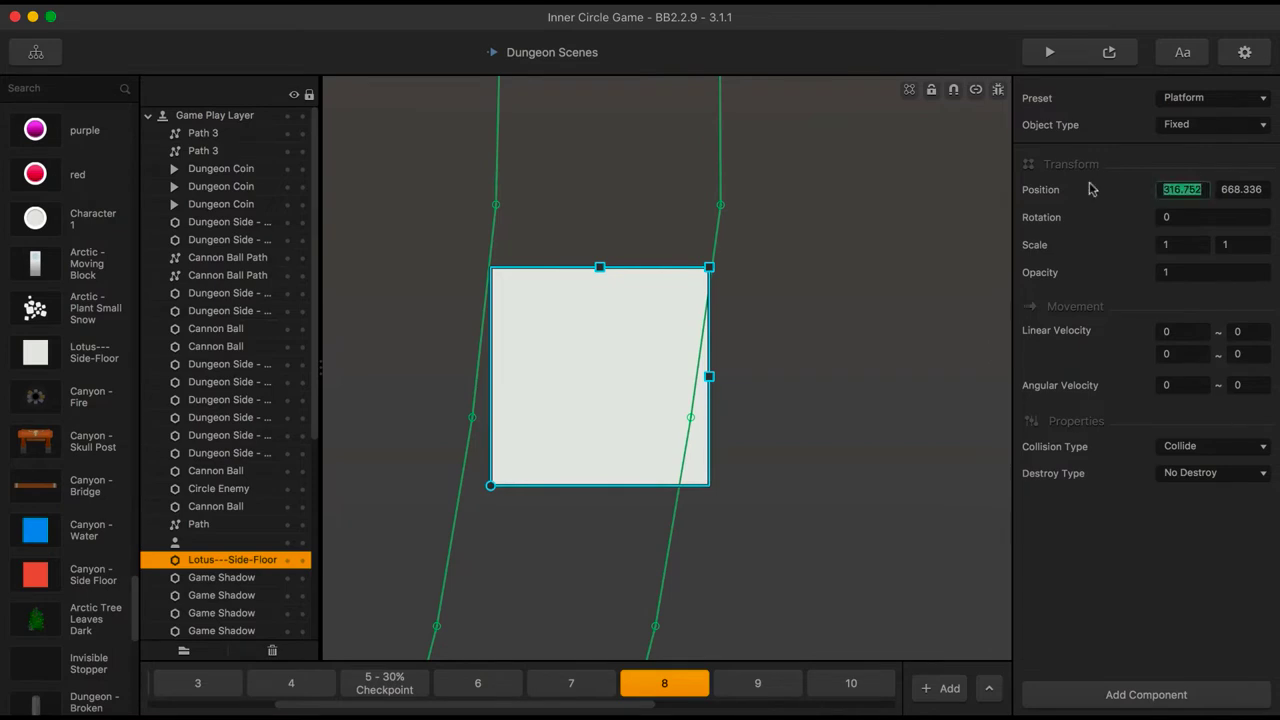
type("320")
key("Return")
left_click(597, 354)
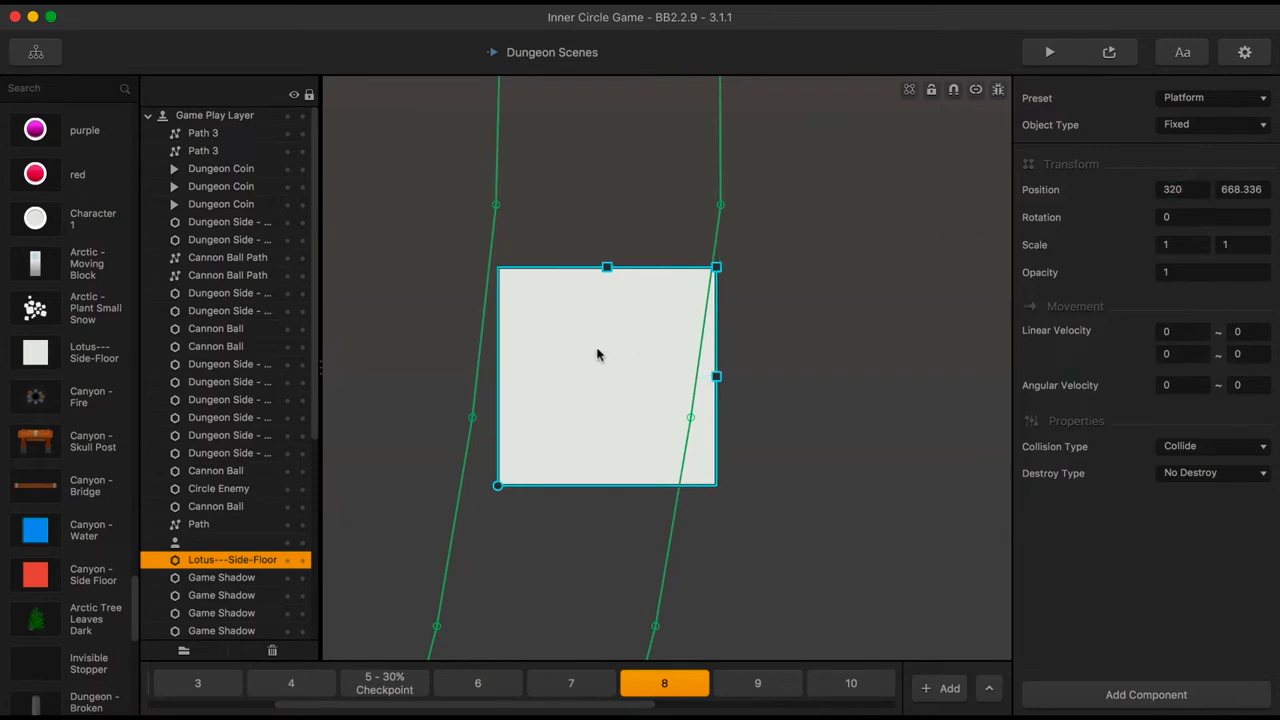
Fit the white block to the left path's point near Y 1600 at about 1.236 X scale, and align the right path's matching point to its corner
left_click_drag(597, 354, 567, 512)
key("Up")
key("Up")
key("Up")
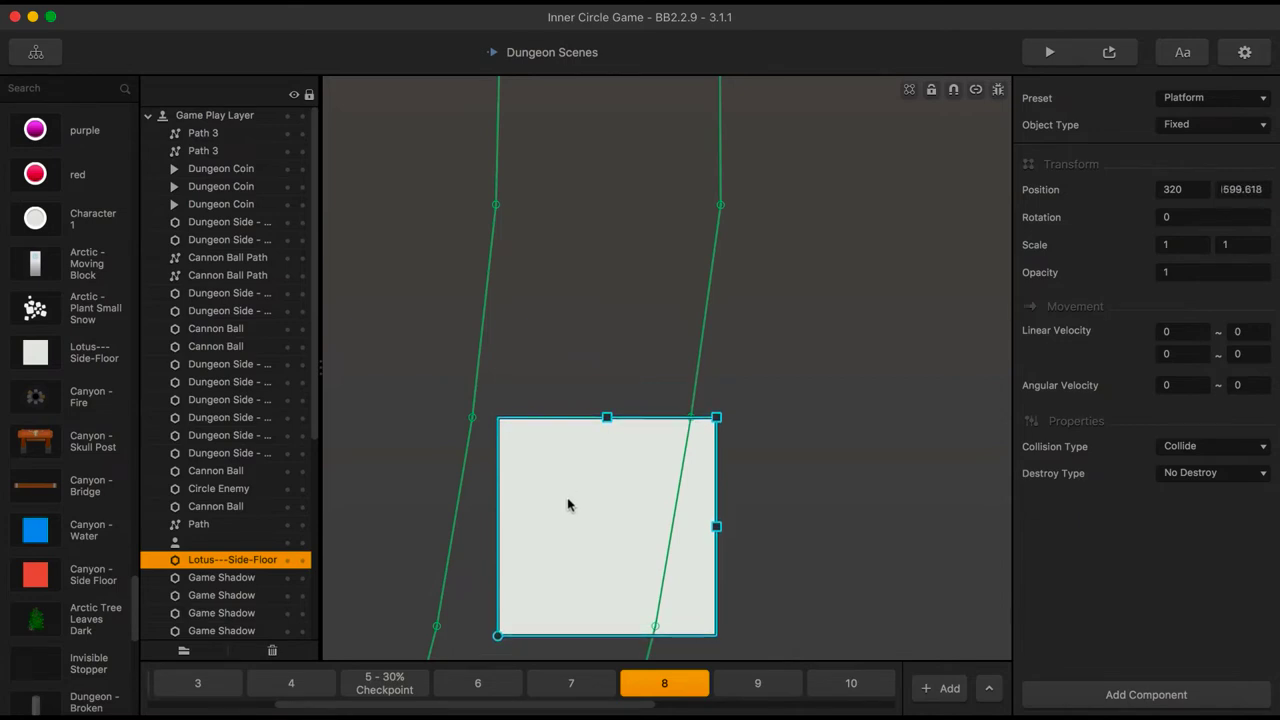
left_click_drag(716, 525, 740, 526)
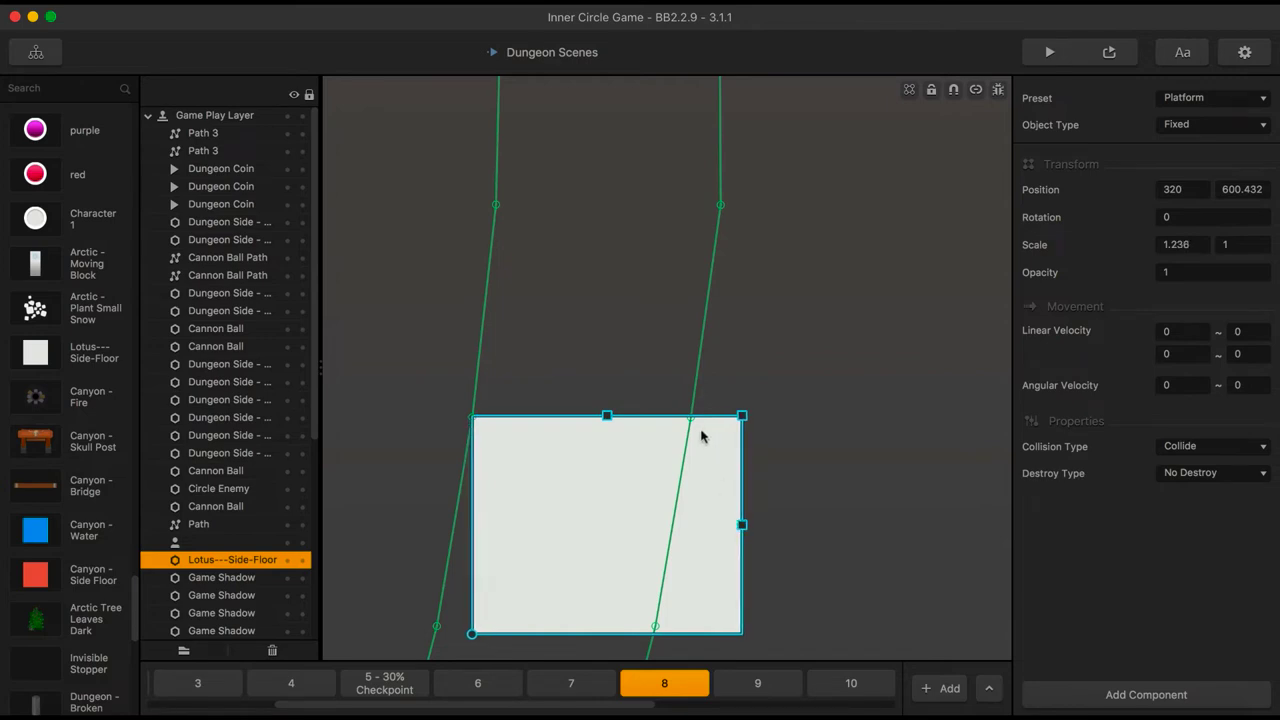
left_click_drag(690, 422, 747, 230)
Refit the white block to the left path's next lower point at about 1.561 X scale, and align the right path's matching point to its corner
left_click_drag(586, 284, 567, 488)
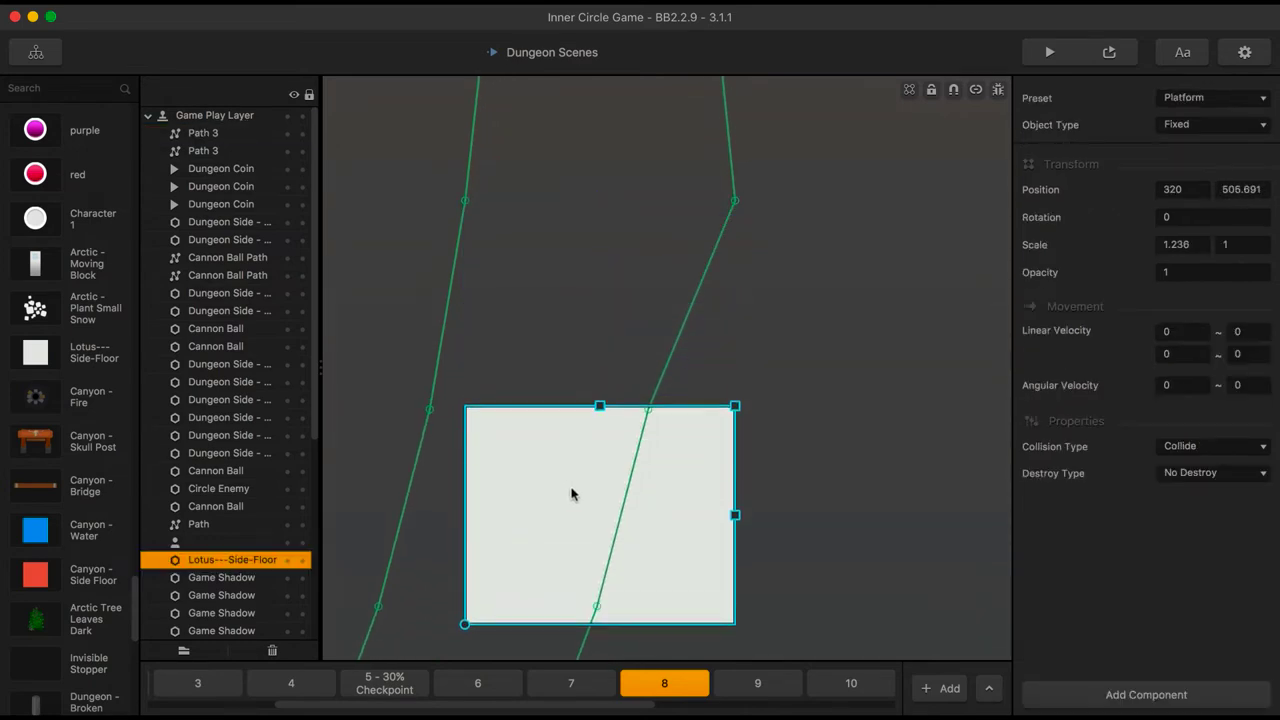
left_click_drag(735, 517, 770, 517)
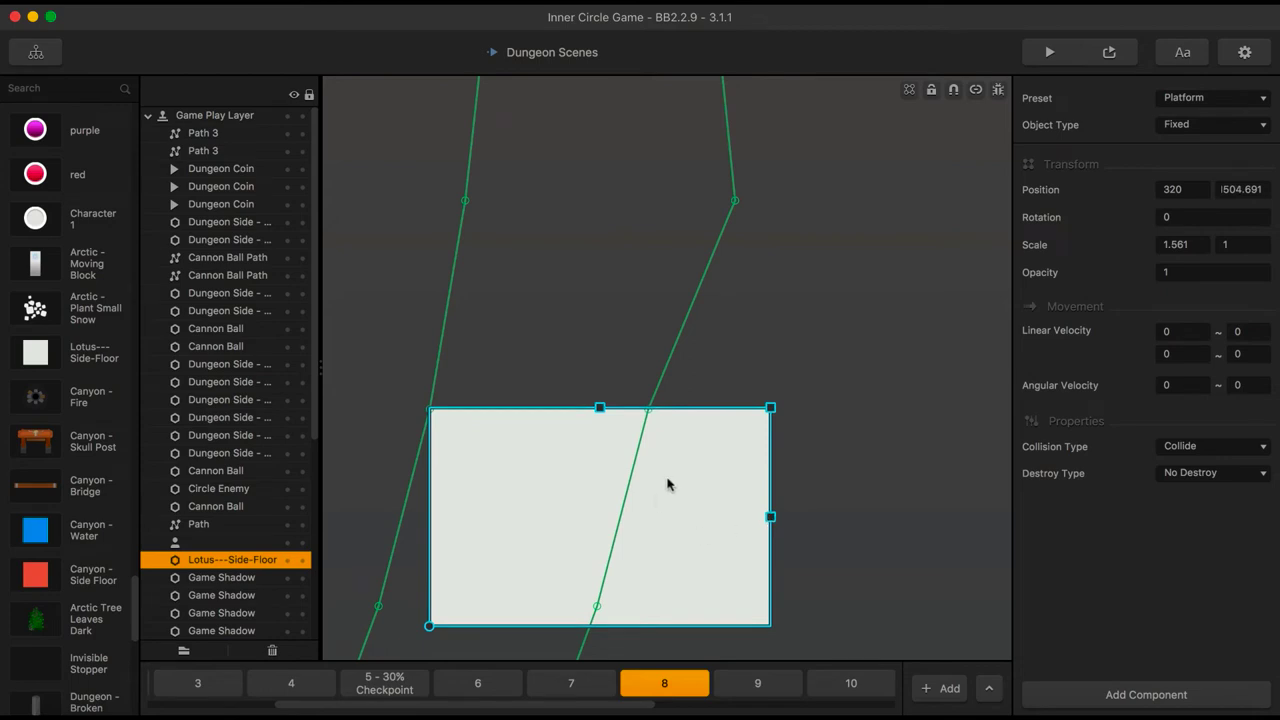
left_click(647, 414)
left_click_drag(649, 414, 770, 412)
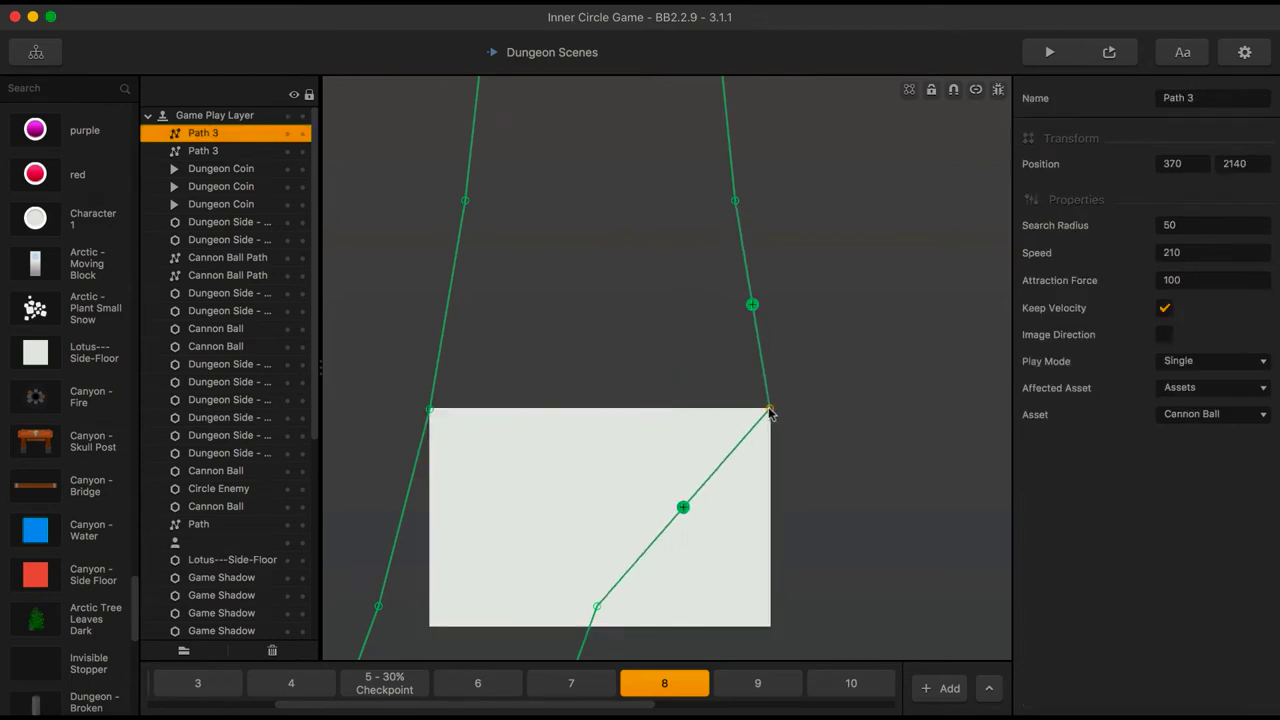
Place the white floor block at Y 1414.016 with horizontal scale 2.025, and move the matching right-hand Path 3 point onto its upper-right corner
left_click_drag(789, 463, 854, 225)
left_click(674, 206)
left_click_drag(674, 206, 657, 409)
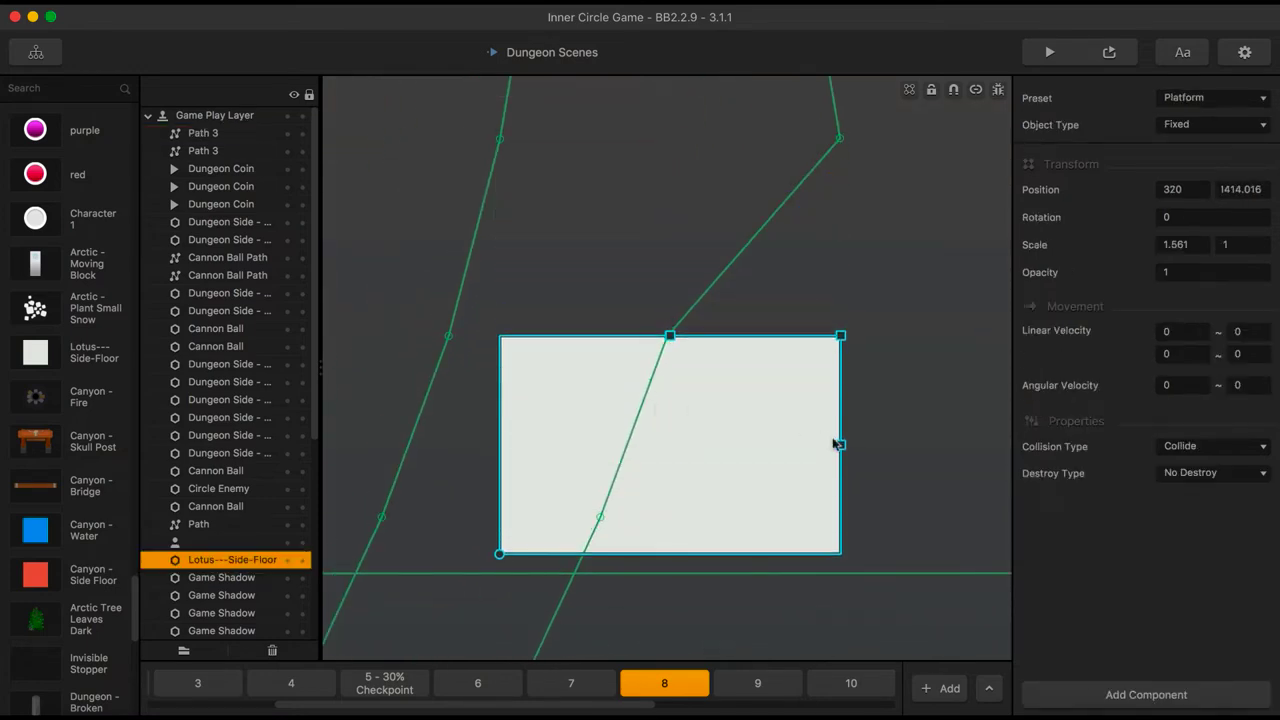
left_click_drag(842, 446, 891, 449)
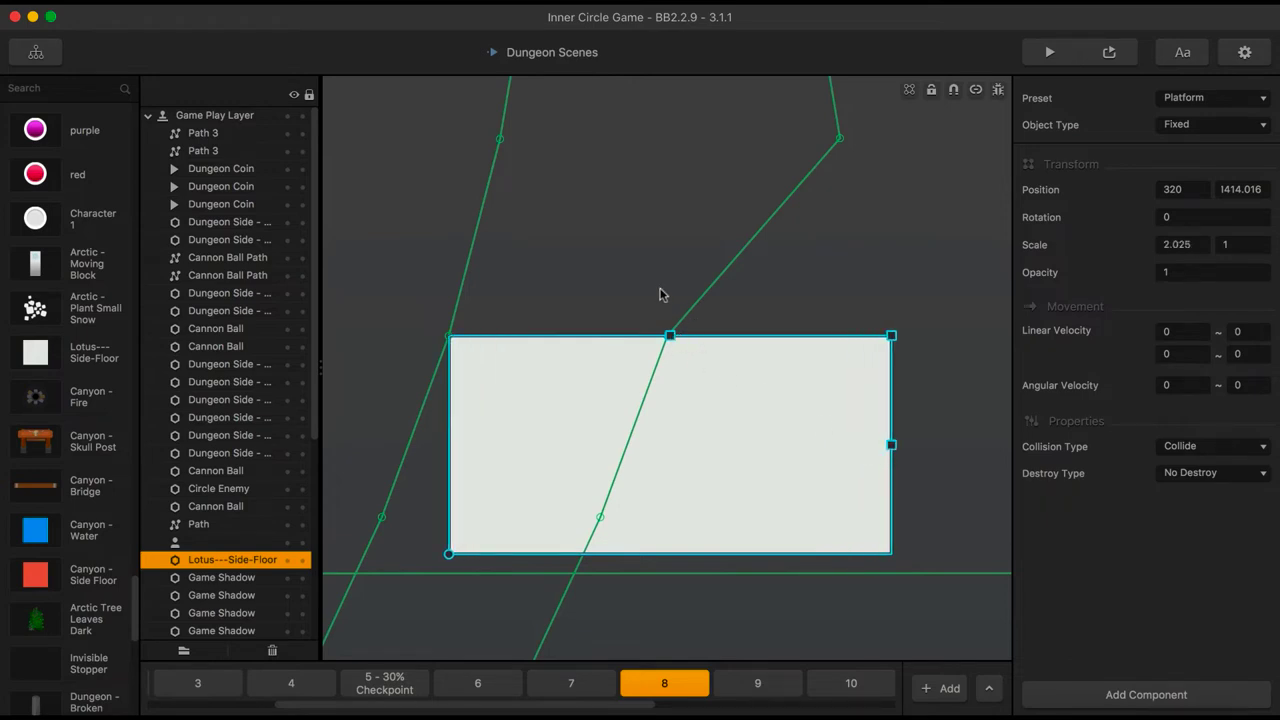
left_click(660, 294)
left_click_drag(668, 341, 893, 342)
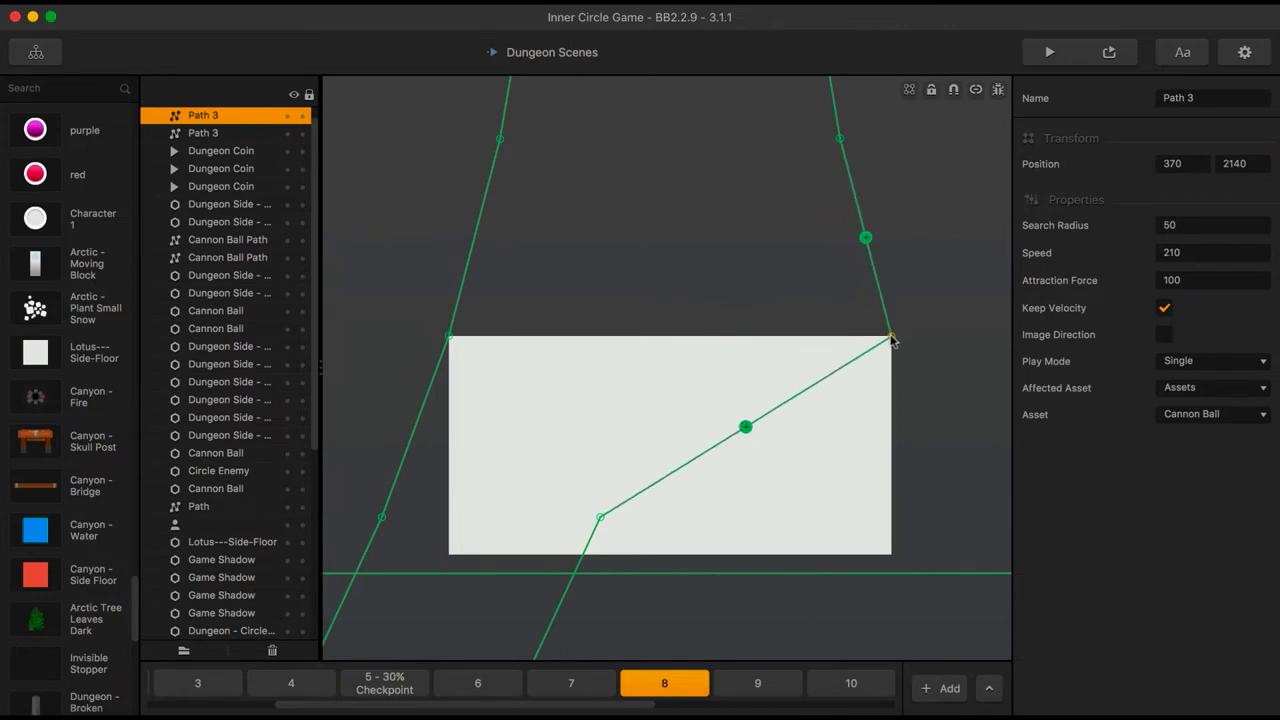
Lower the floor block to Y 1331.422, widen it to horizontal scale 2.645, and move the next right-hand Path 3 point onto its upper-right corner
left_click_drag(763, 394, 784, 185)
left_click_drag(649, 193, 649, 377)
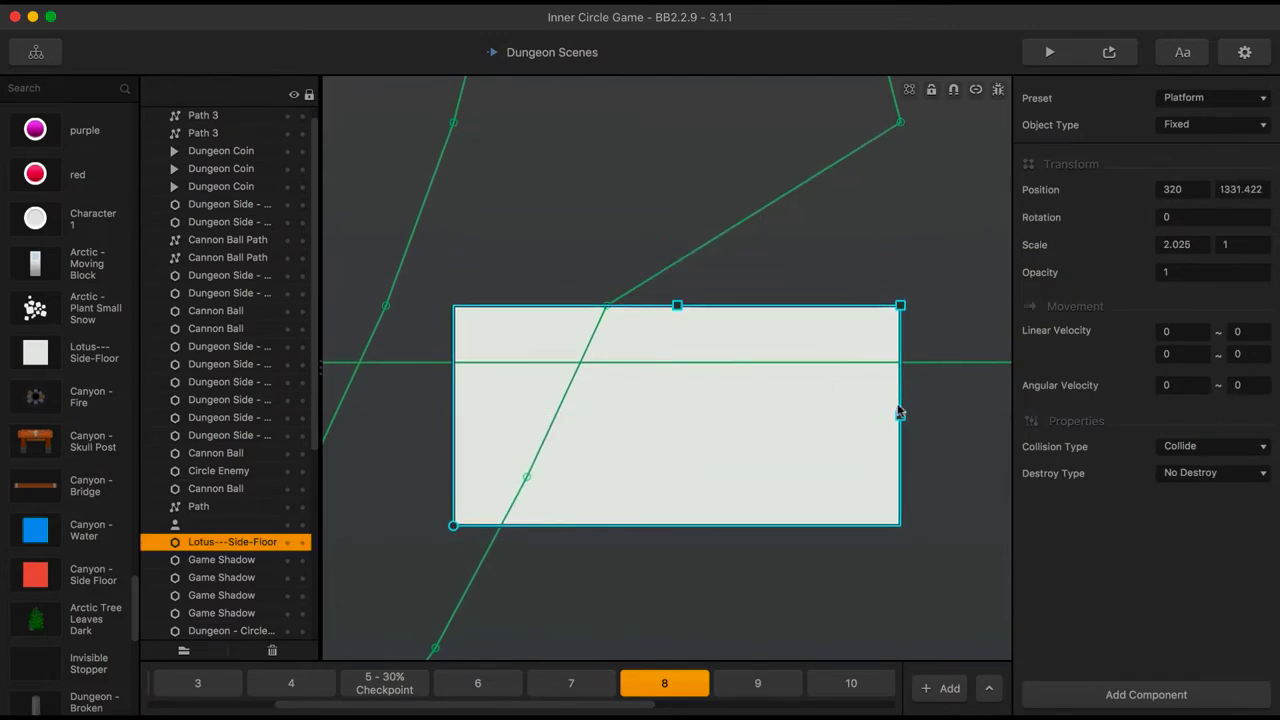
left_click_drag(901, 420, 970, 428)
left_click(606, 251)
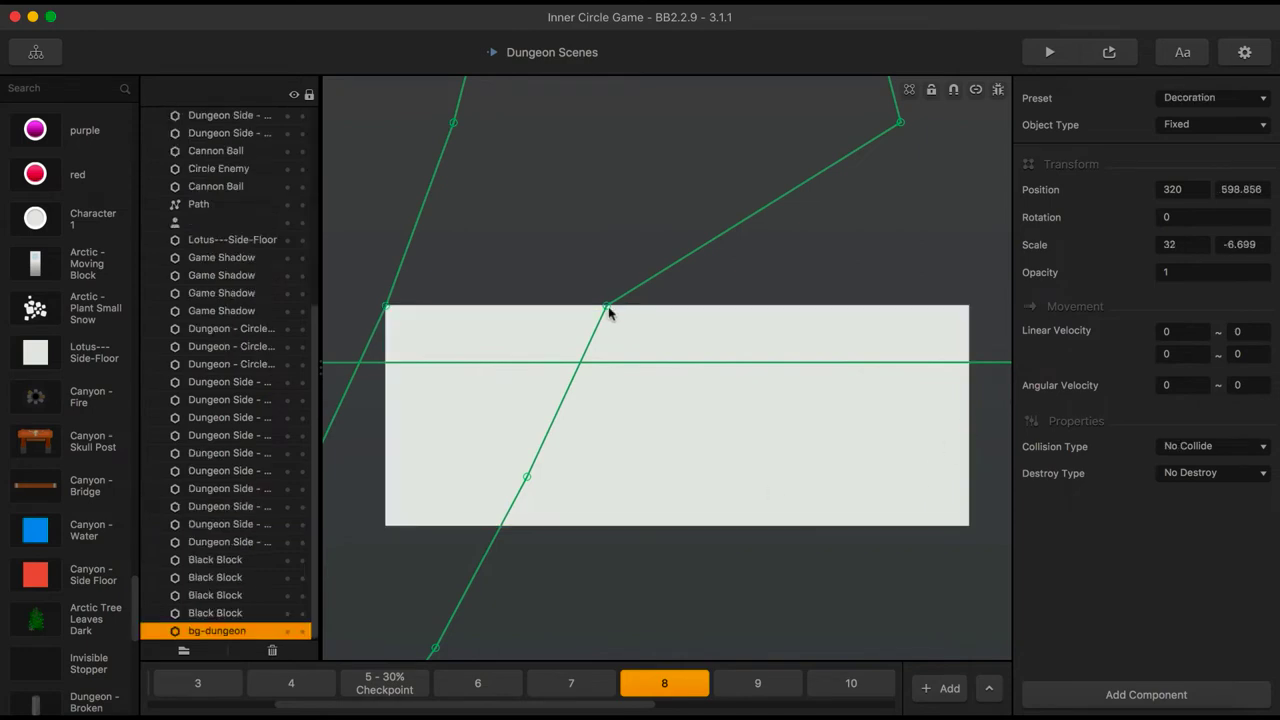
left_click_drag(606, 306, 970, 308)
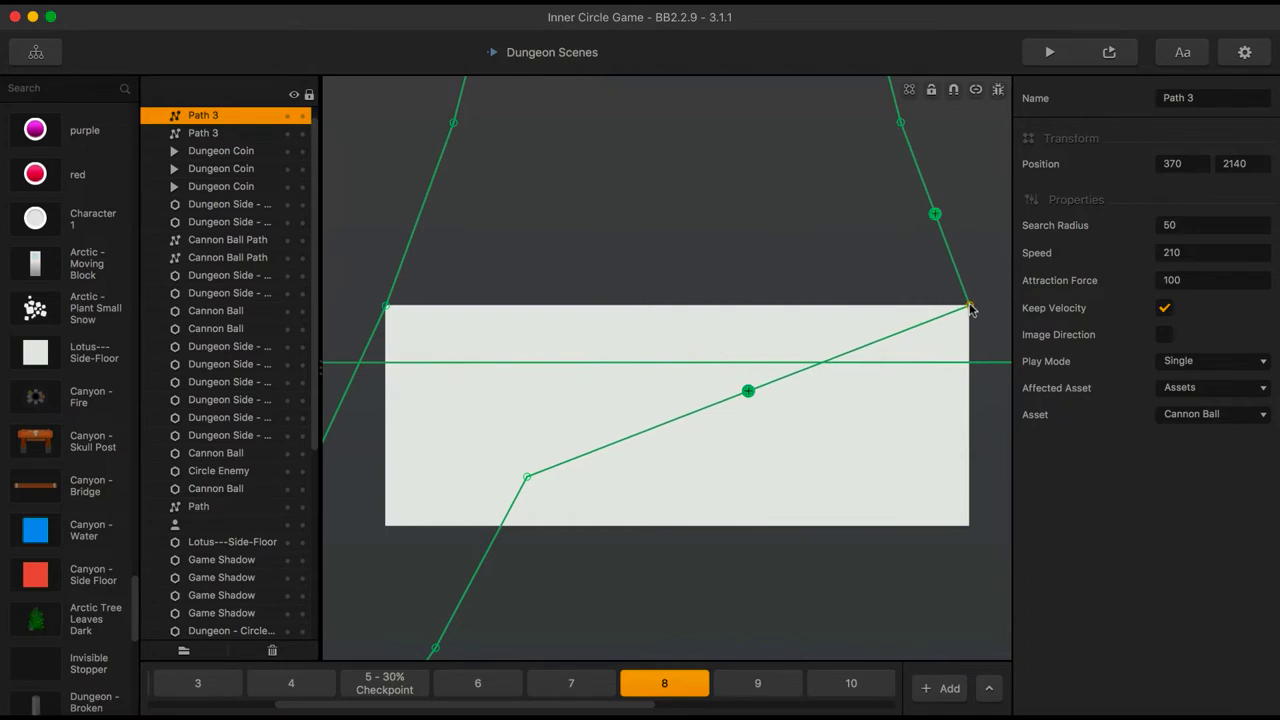
Lower the floor block to Y 1255.472, level with the next left-hand path point, and widen it to horizontal scale 3.368
scroll(797, 545, "down", 3)
left_click_drag(816, 577, 766, 363)
left_click(746, 277)
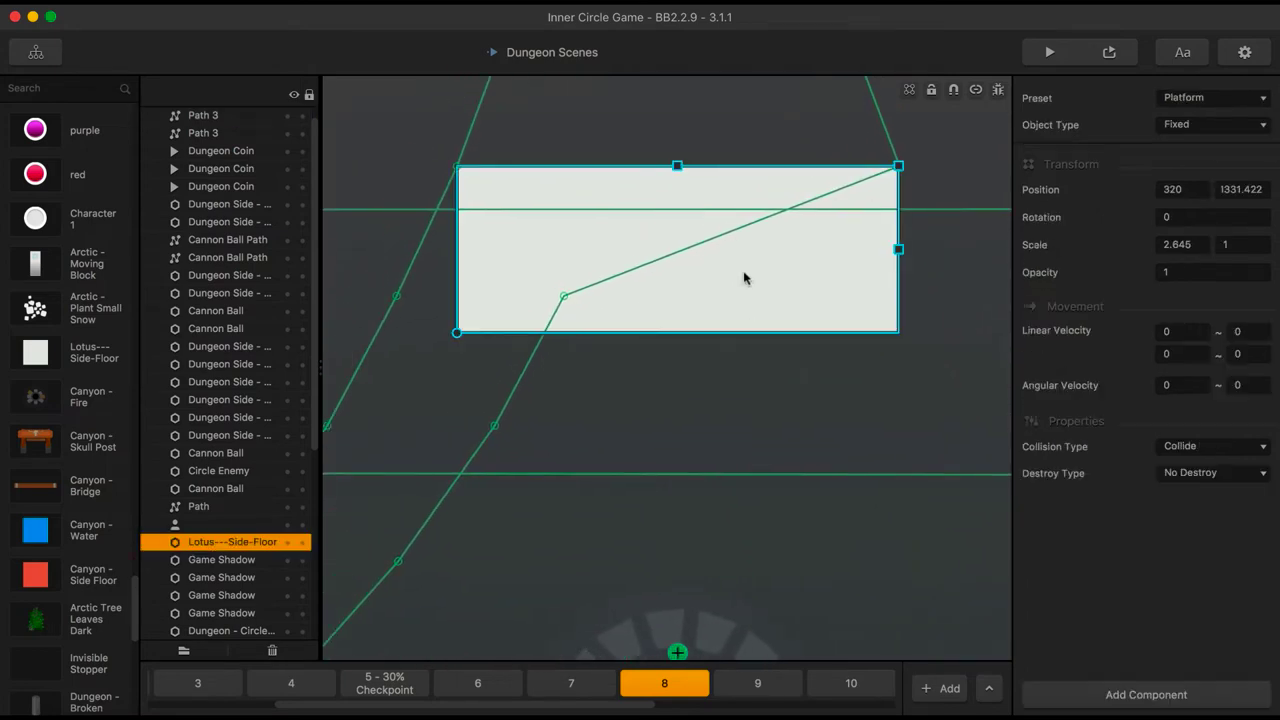
left_click_drag(746, 277, 729, 401)
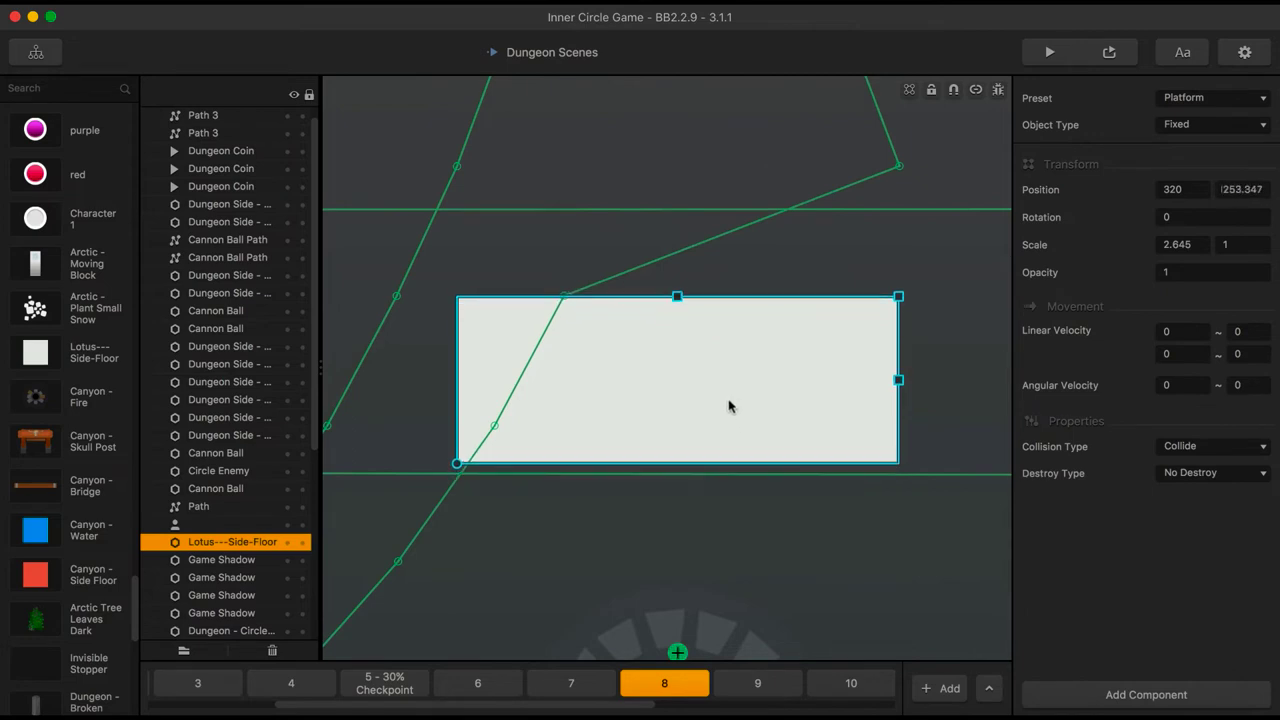
left_click(912, 369)
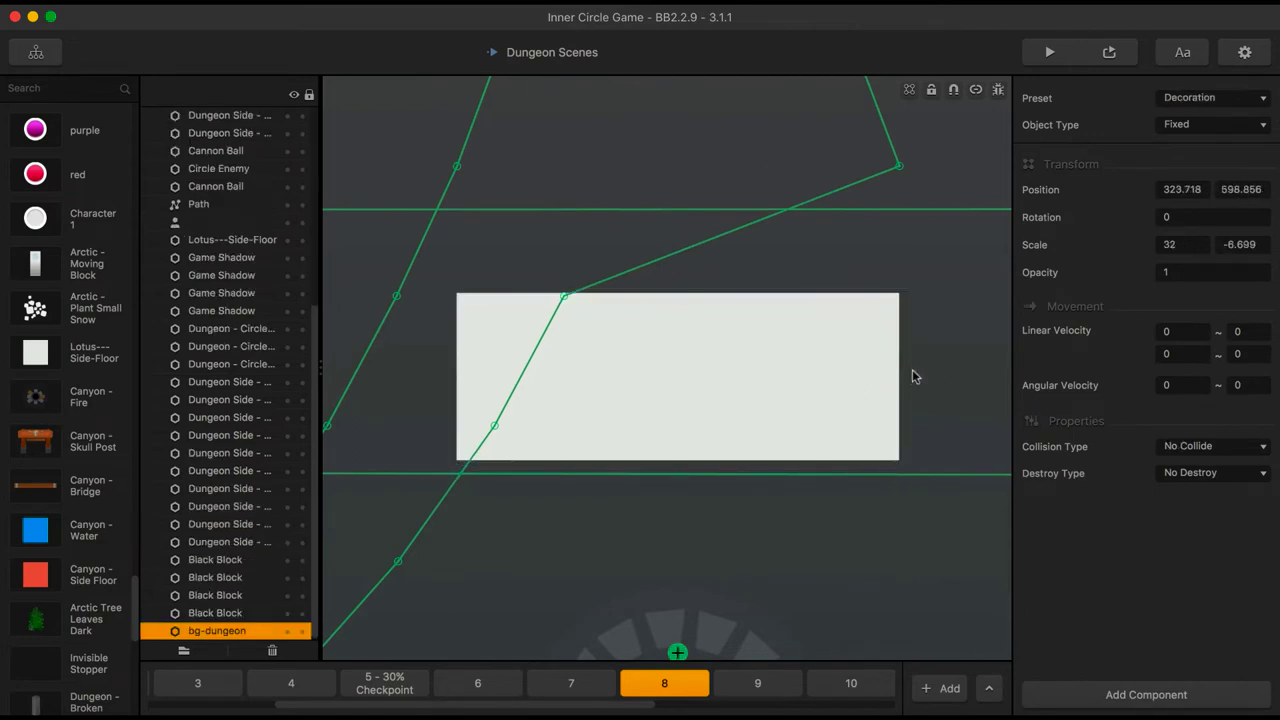
left_click(811, 381)
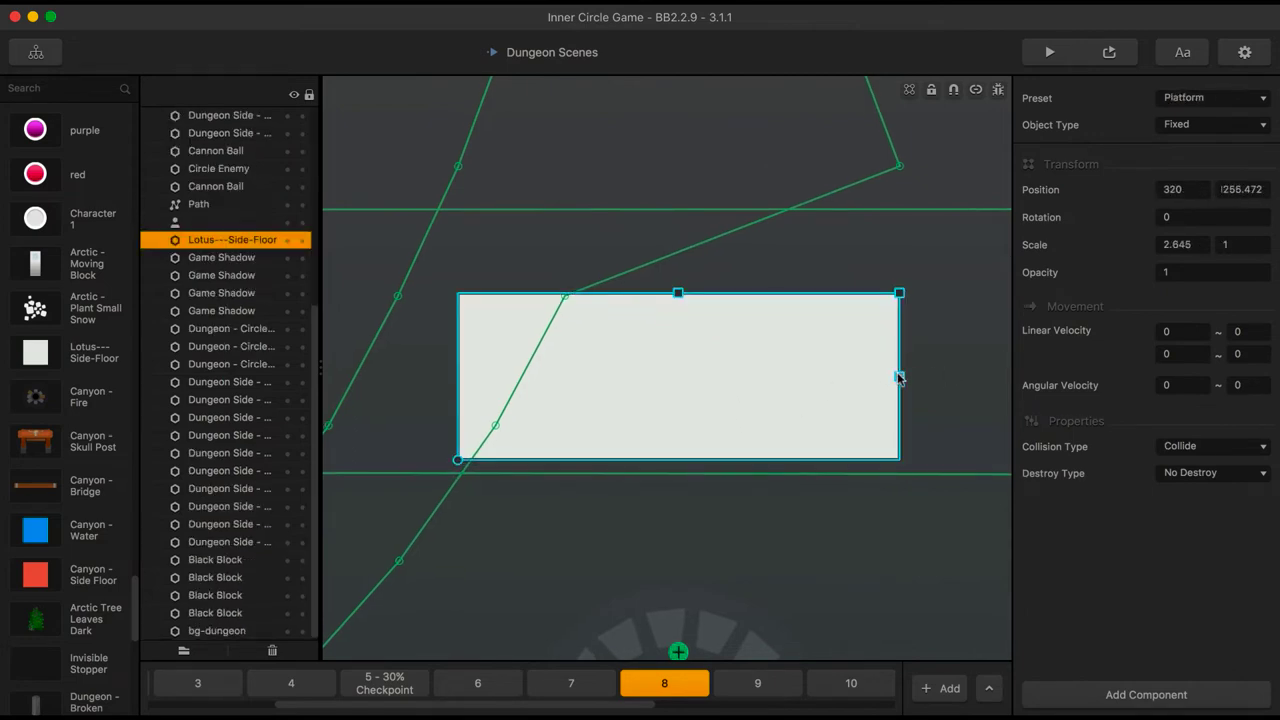
left_click_drag(899, 377, 960, 373)
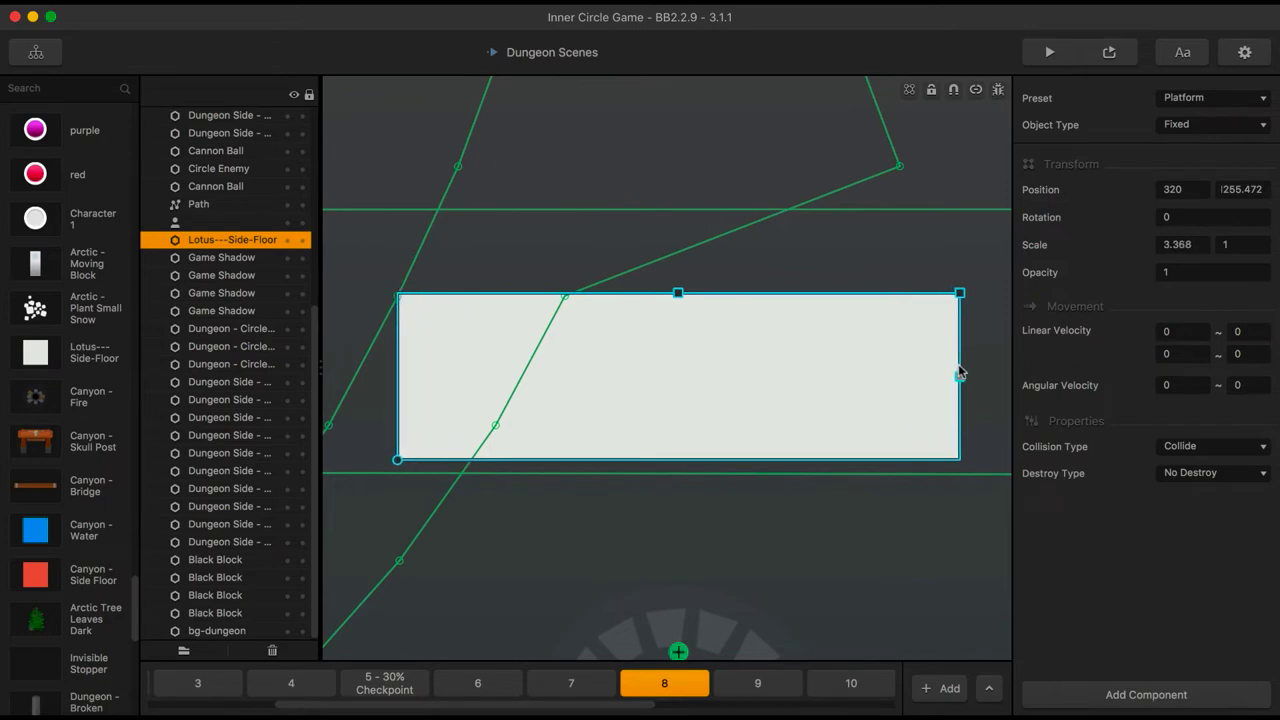
Nudge the floor block to Y 1254.472 and move the path point on its upper edge to its upper-right corner
key("Down")
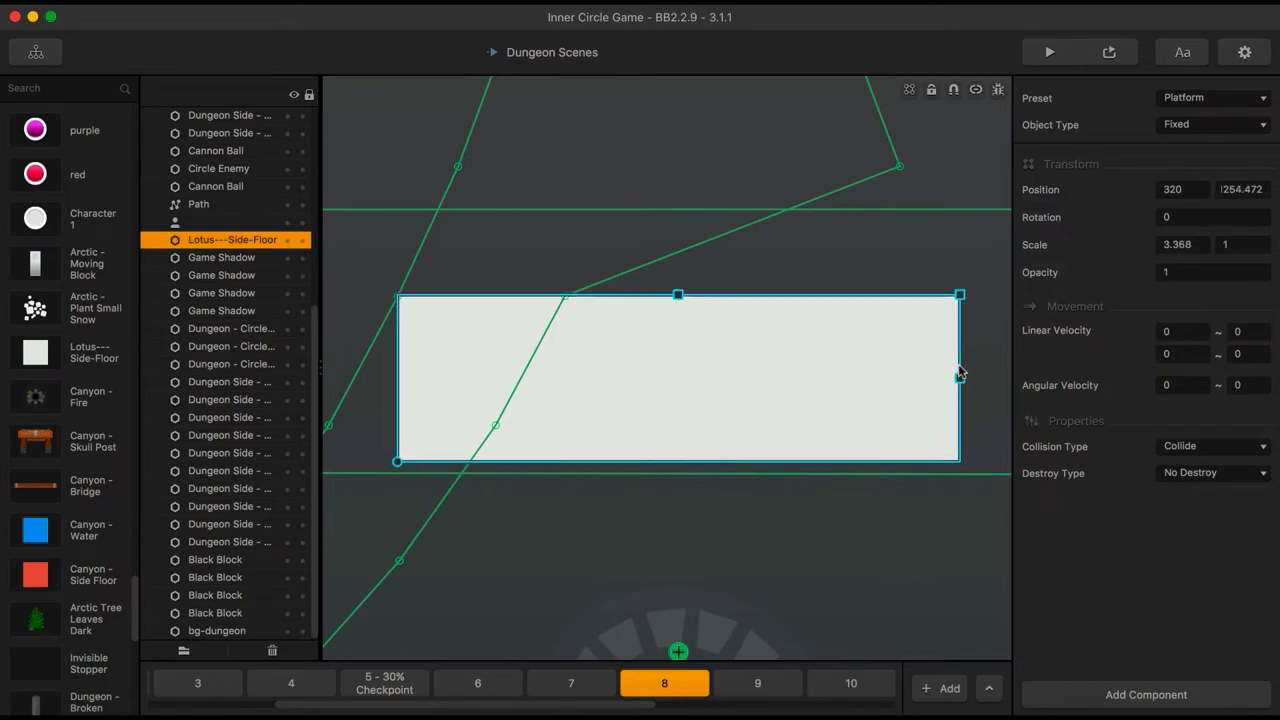
key("Down")
key("Up")
left_click(800, 262)
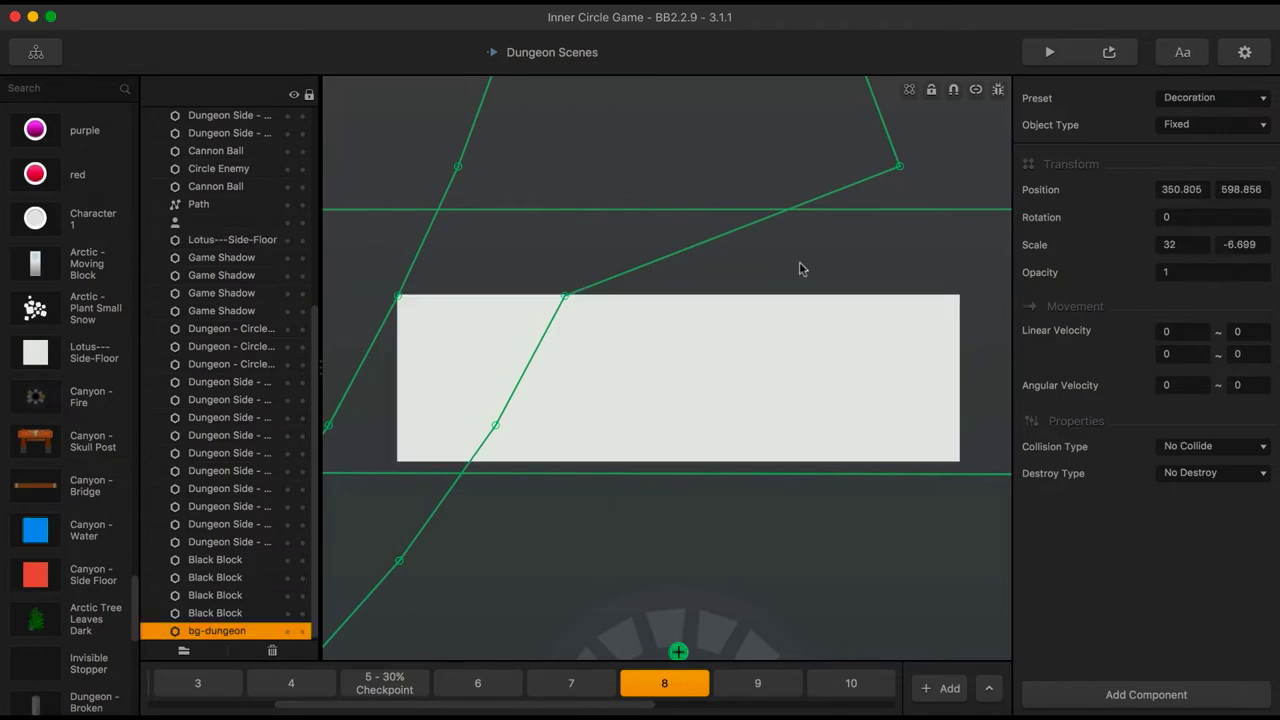
left_click_drag(563, 297, 960, 297)
Lower the floor block to Y 1177.858, widen it to horizontal scale 4.188, and move the next Path 3 point onto its upper-right corner
left_click(656, 276)
left_click_drag(663, 320, 662, 183)
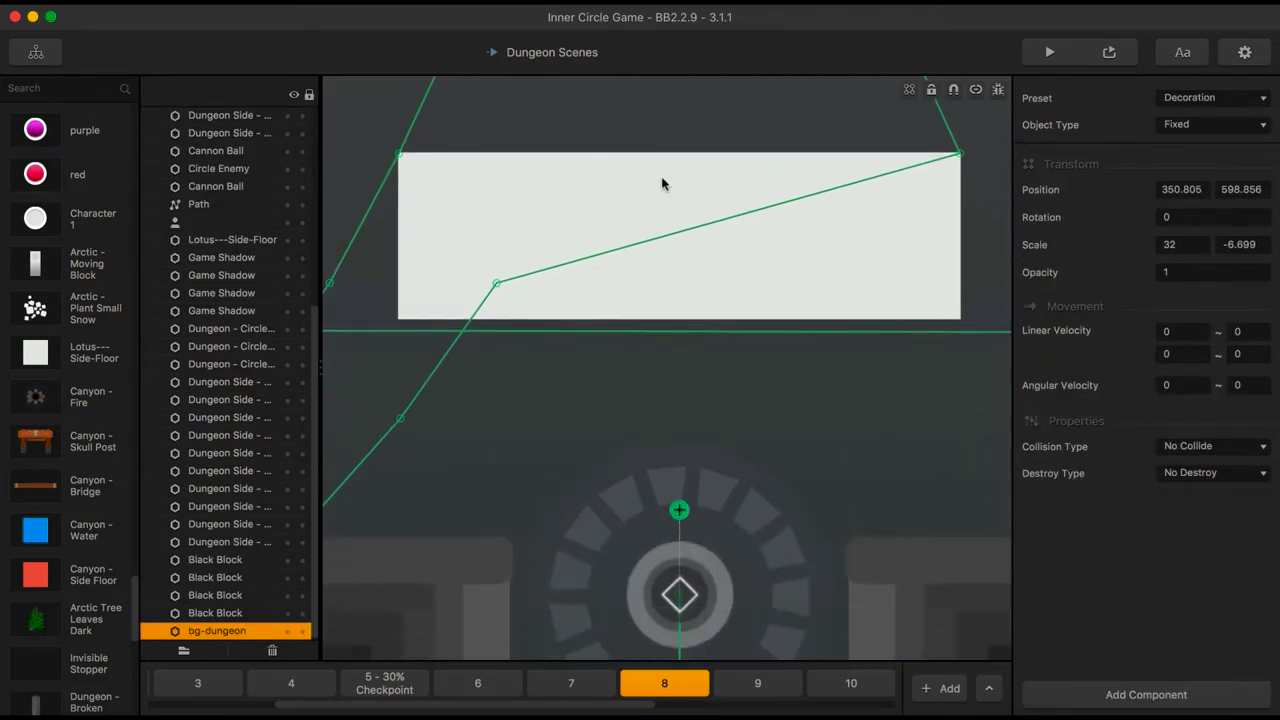
scroll(662, 183, "down", 5)
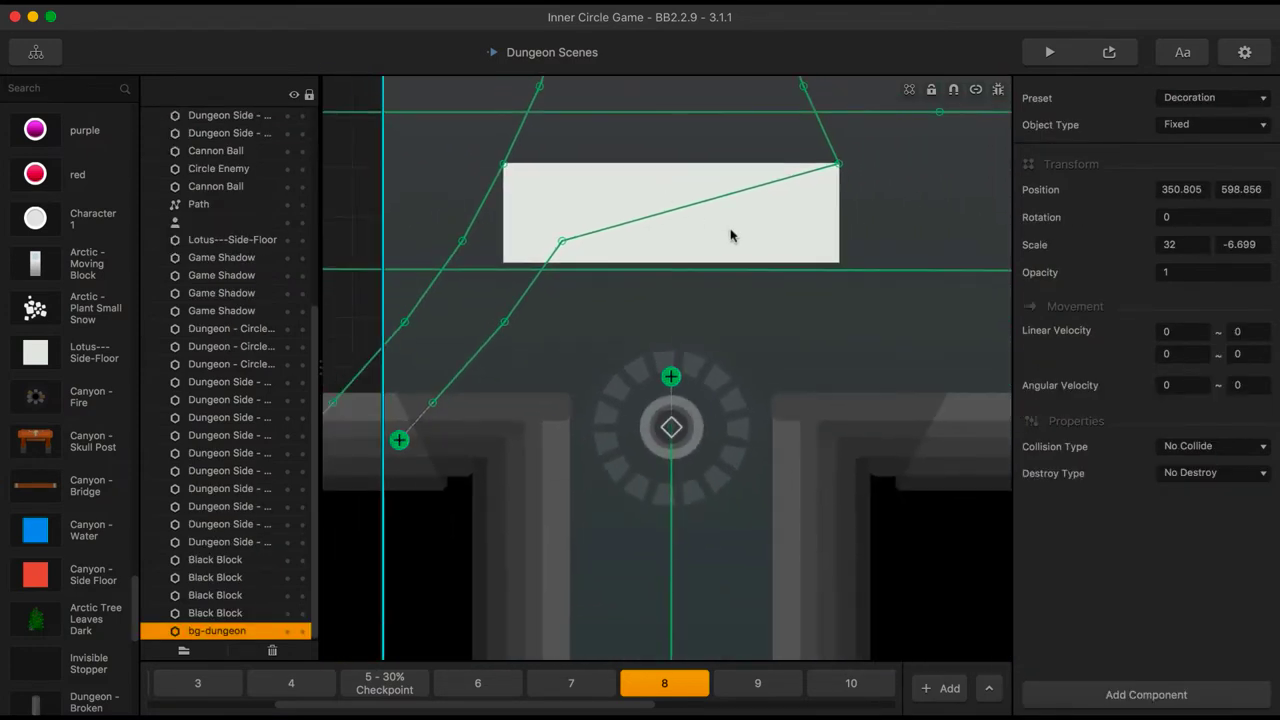
left_click_drag(730, 235, 734, 311)
left_click_drag(840, 289, 882, 292)
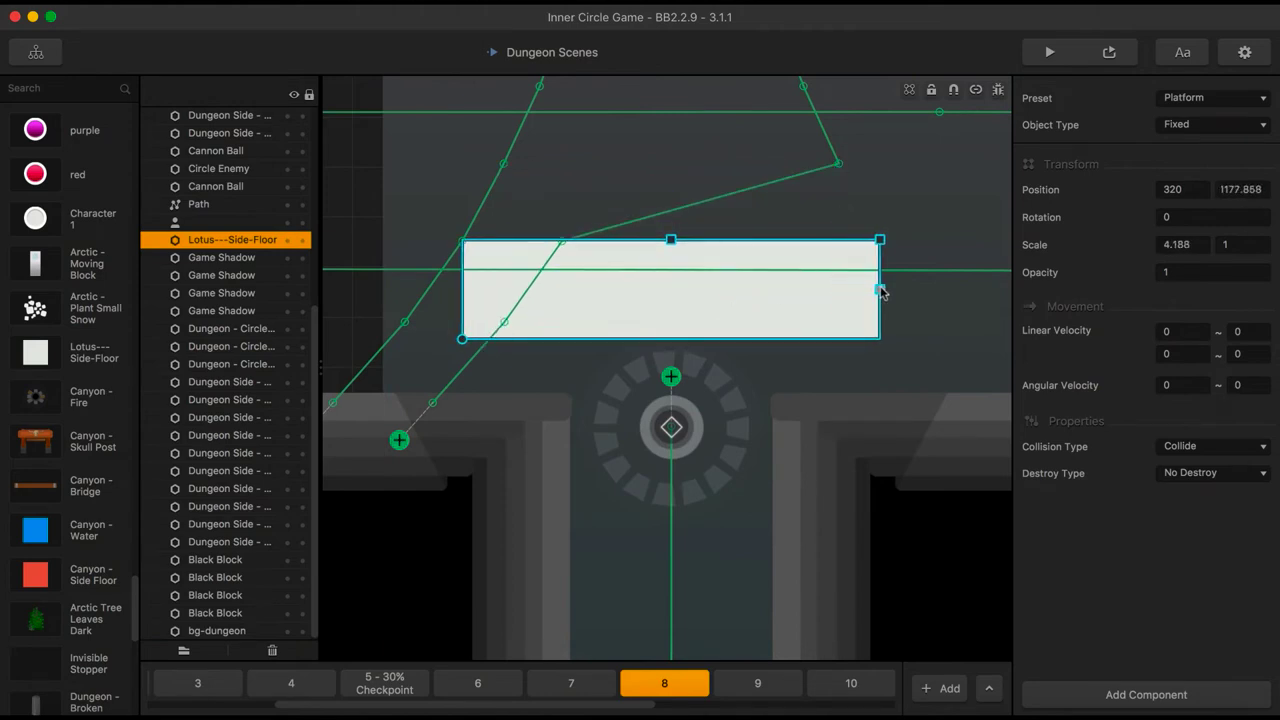
left_click(656, 181)
left_click_drag(561, 246, 881, 244)
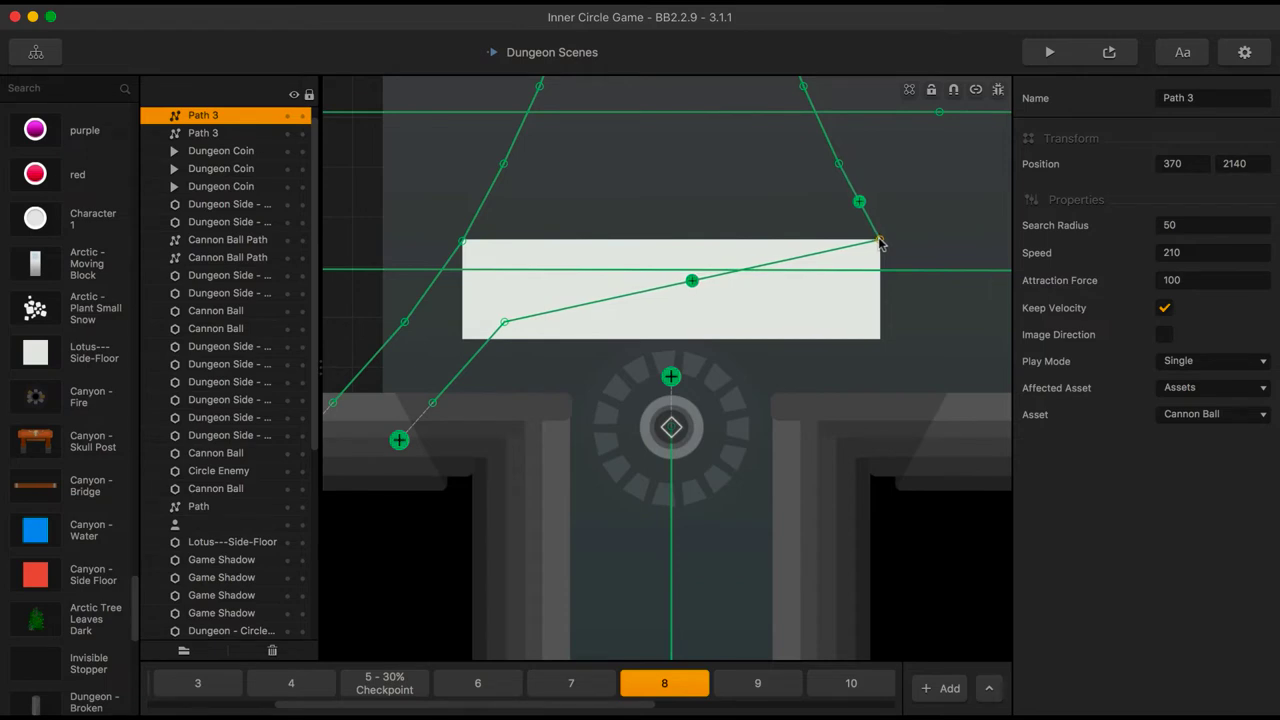
Lower the floor block to Y 1095.9, widen it to horizontal scale 5.364, and move the next Path 3 point onto its upper-right corner
left_click(791, 323)
left_click_drag(791, 323, 789, 405)
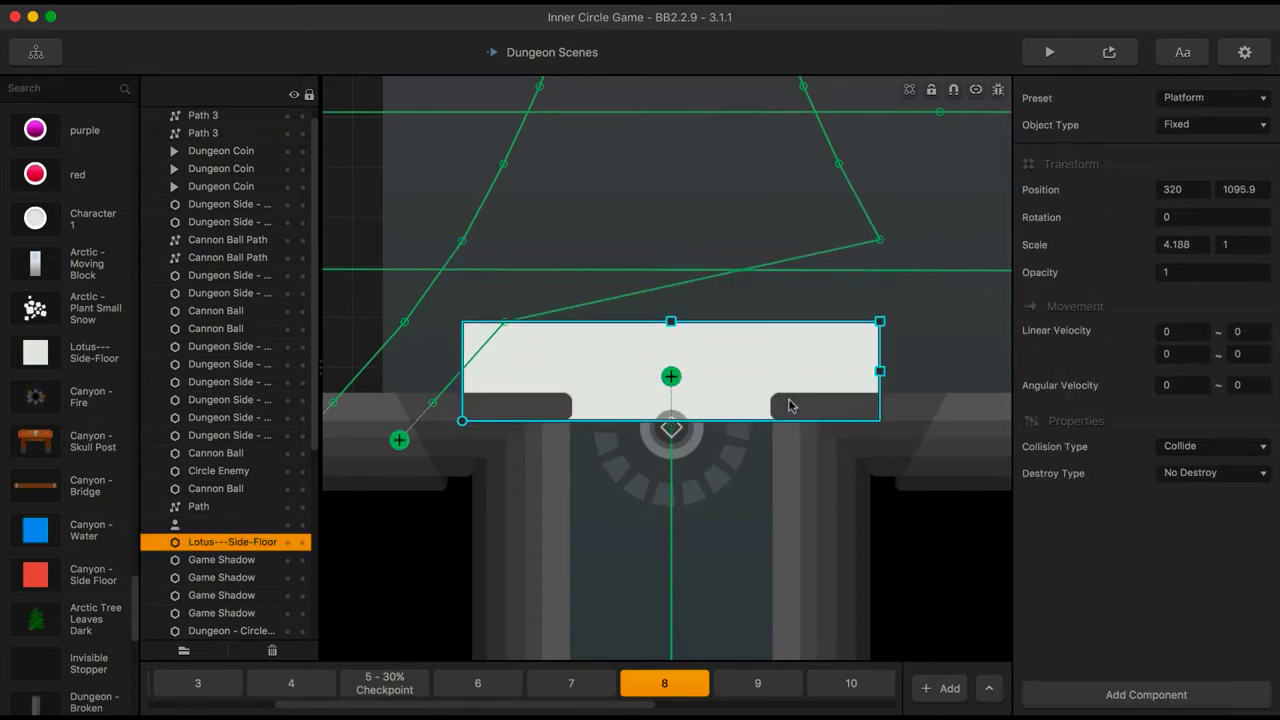
left_click_drag(879, 373, 938, 372)
left_click(540, 305)
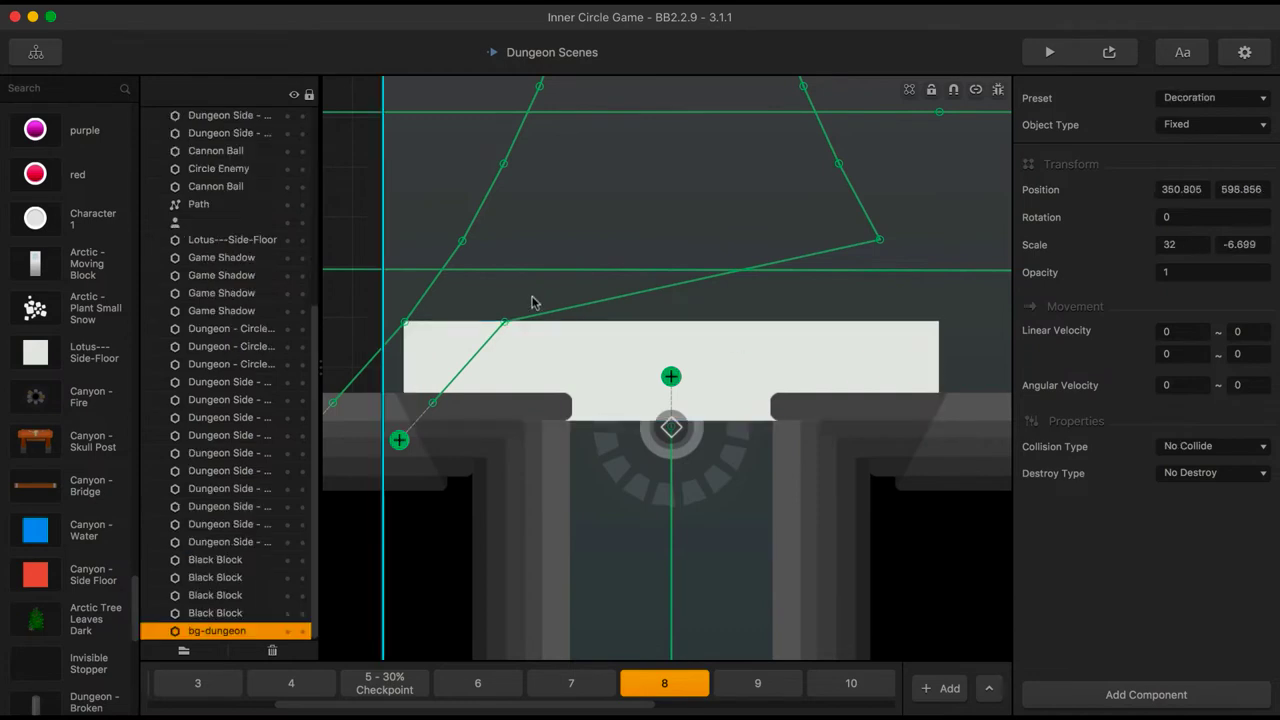
left_click(508, 325)
left_click_drag(508, 325, 650, 328)
left_click_drag(734, 335, 937, 324)
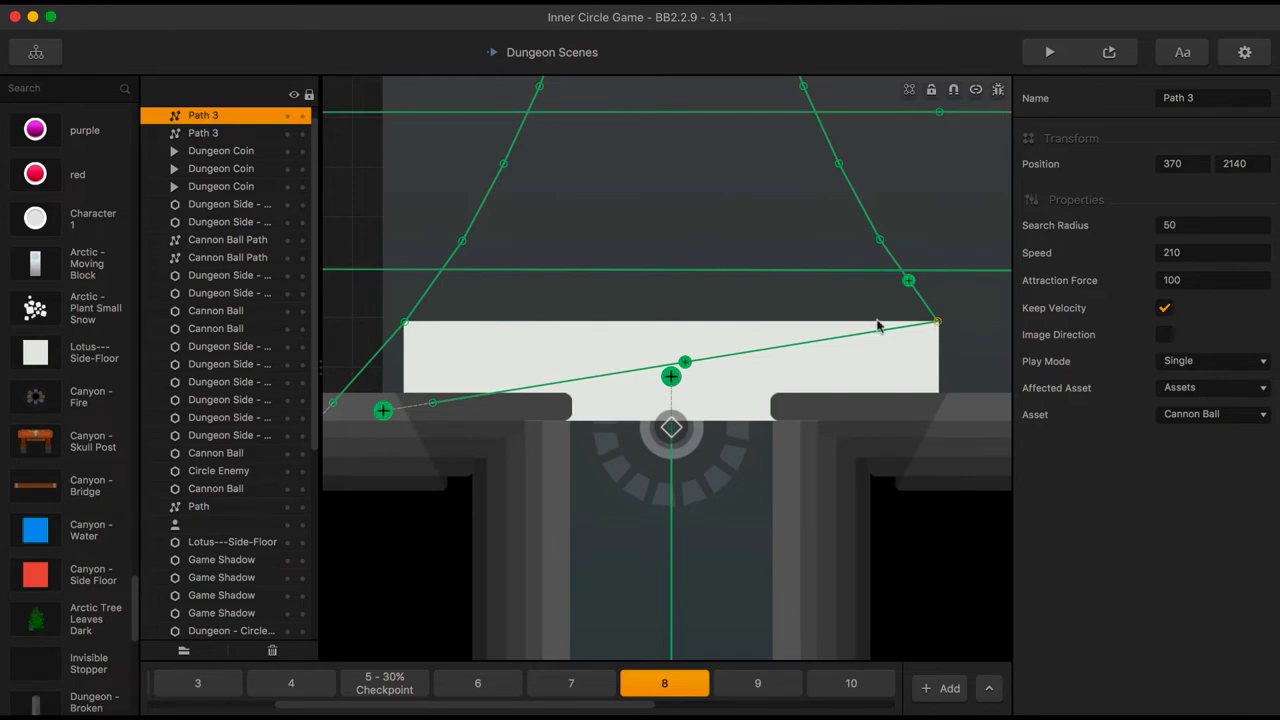
Bring the floor block in front of the dungeon walls, lower it to Y 1015.391, and widen it to horizontal scale 6.798
scroll(703, 283, "down", 3)
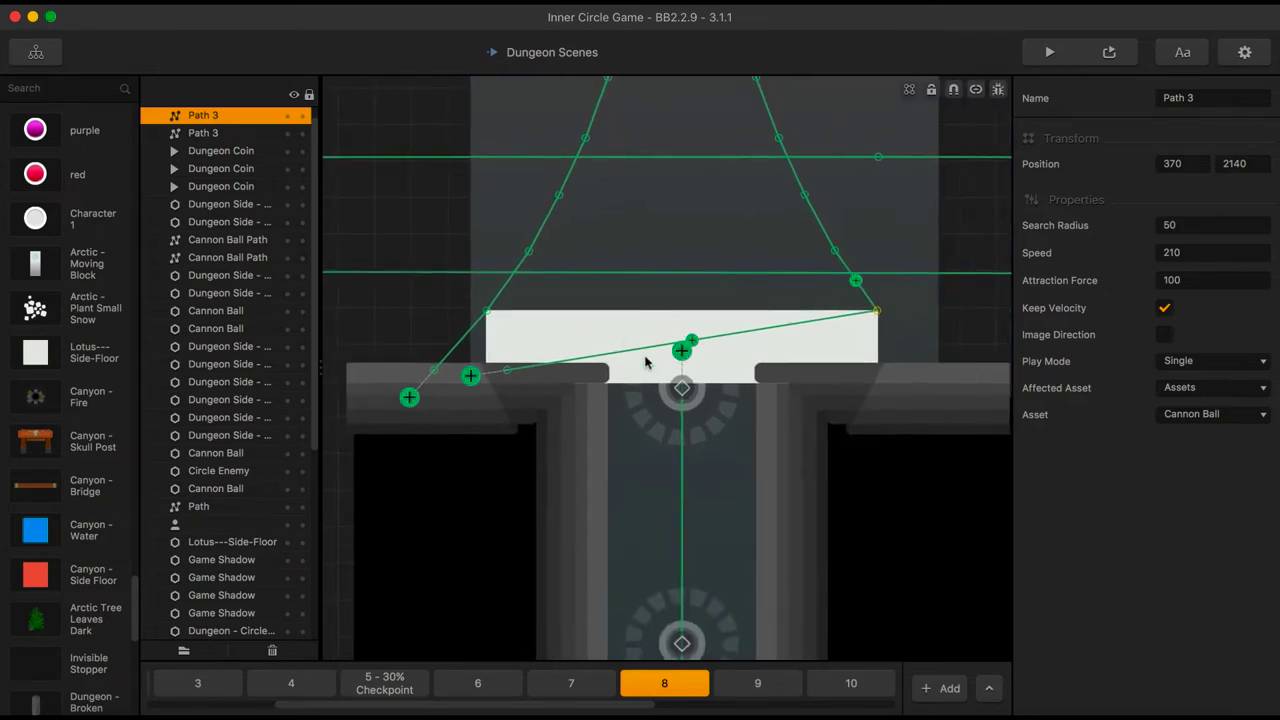
left_click(617, 338)
left_click_drag(617, 338, 618, 390)
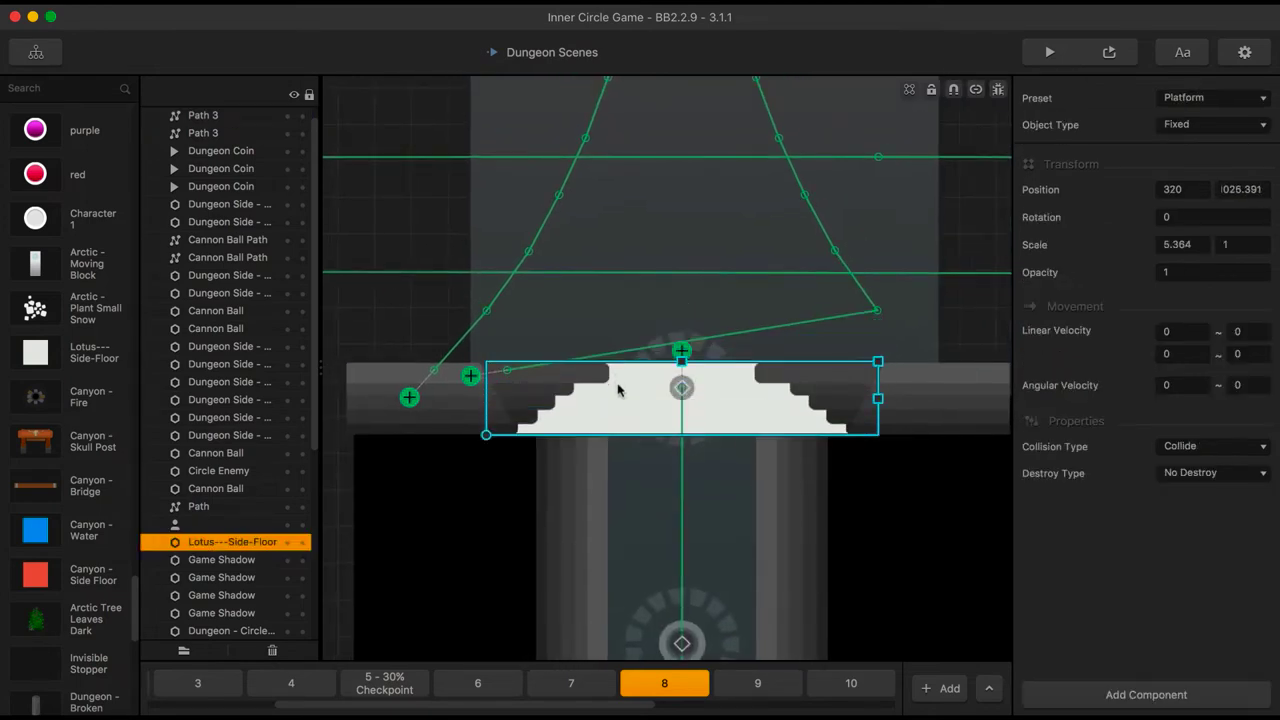
right_click(618, 390)
left_click(643, 401)
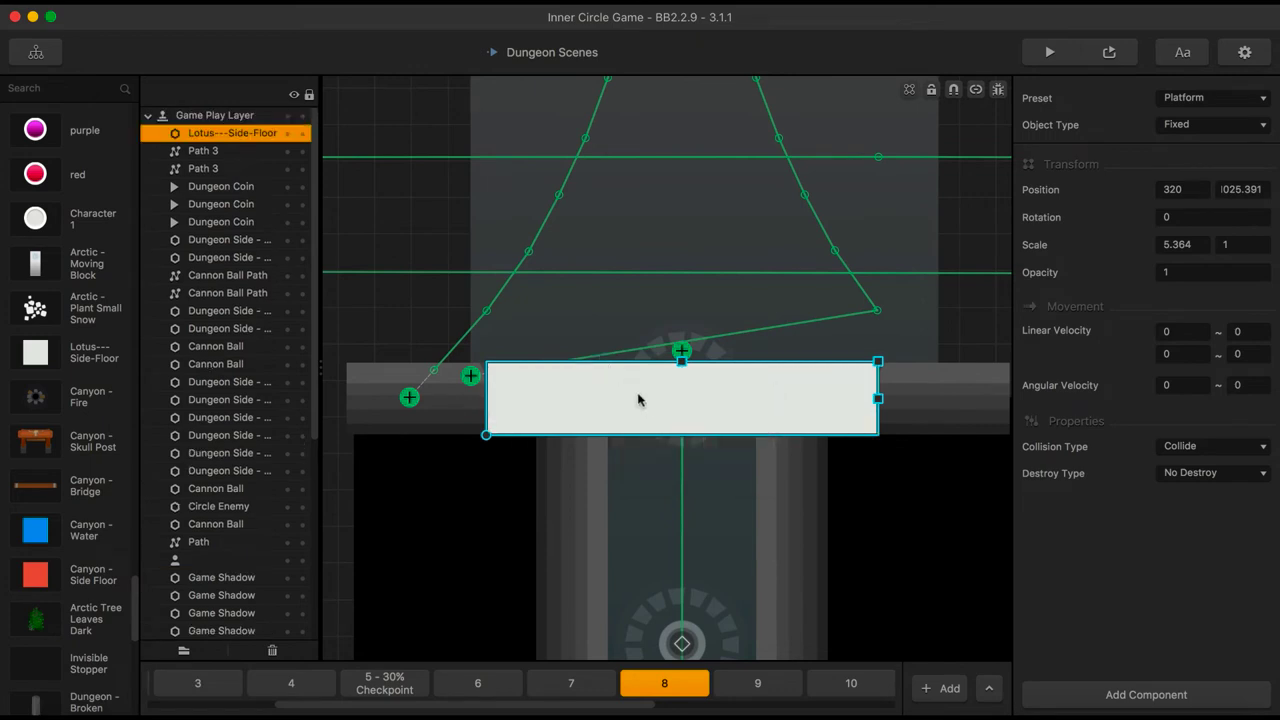
left_click_drag(878, 399, 931, 401)
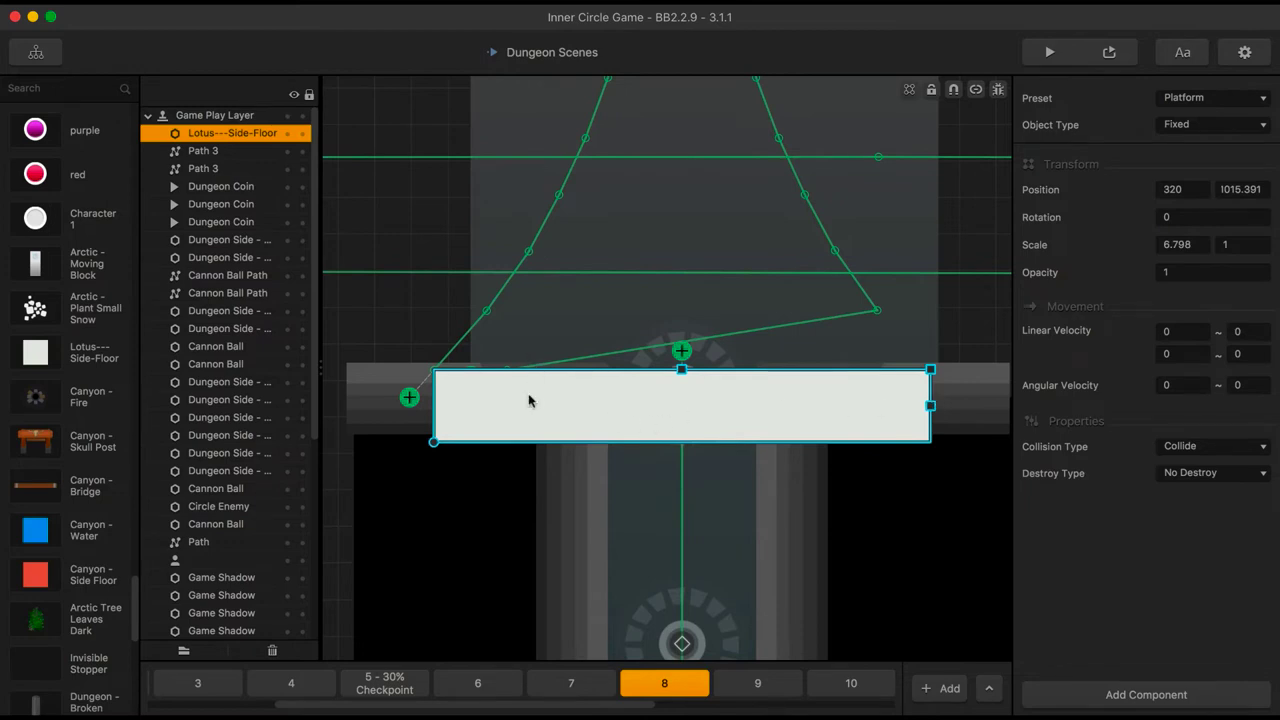
Move the remaining inner Path 3 point from the floor block's upper edge across to just below the last right-hand path point
left_click(526, 325)
left_click(507, 373)
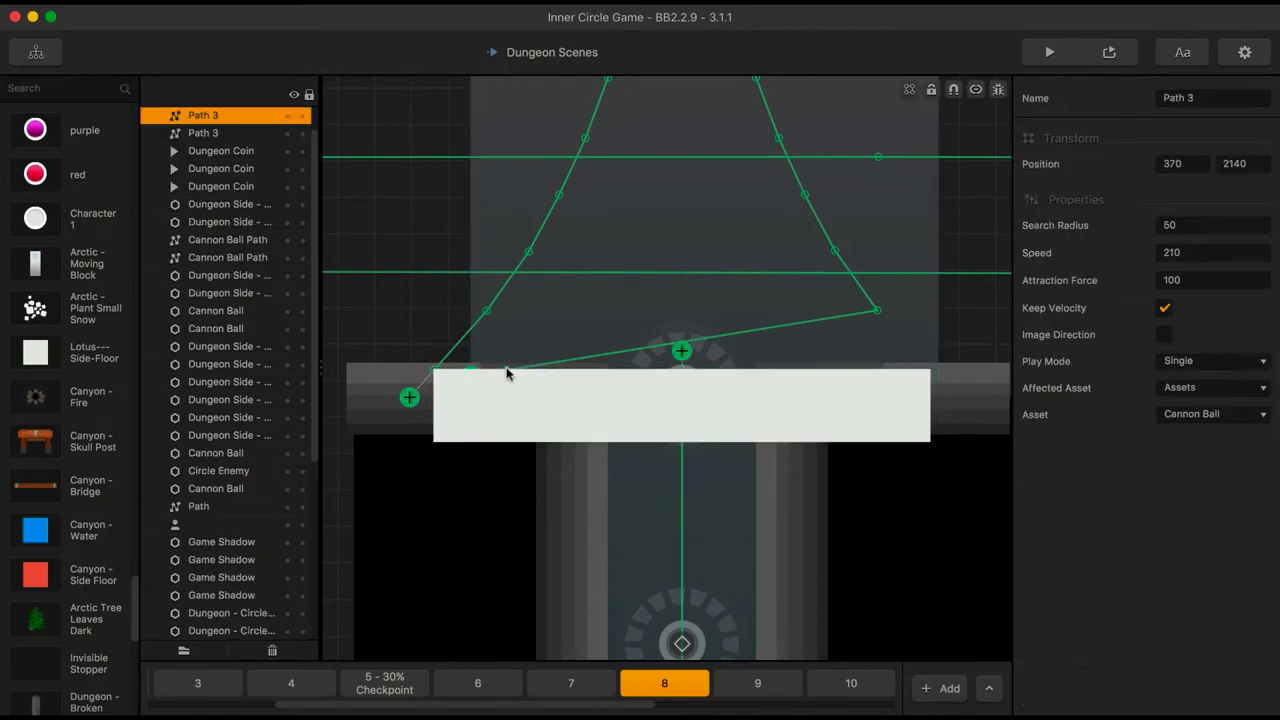
scroll(506, 370, "up", 5)
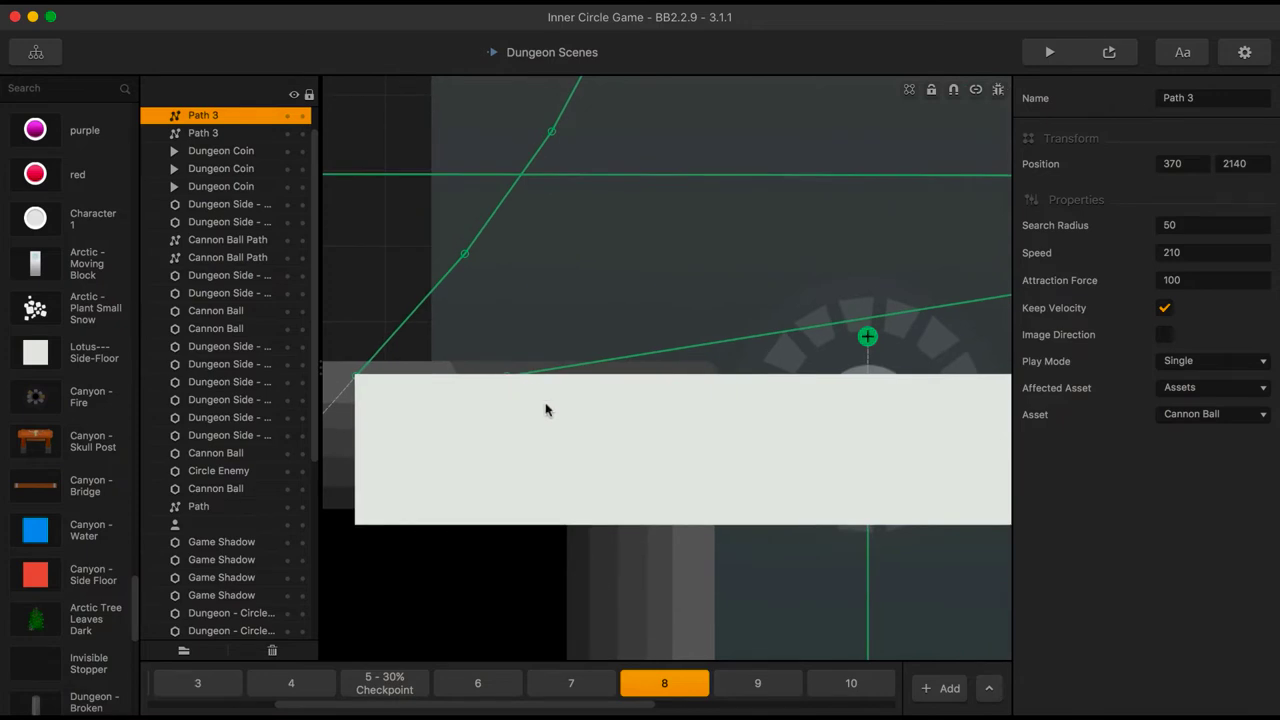
scroll(731, 334, "down", 3)
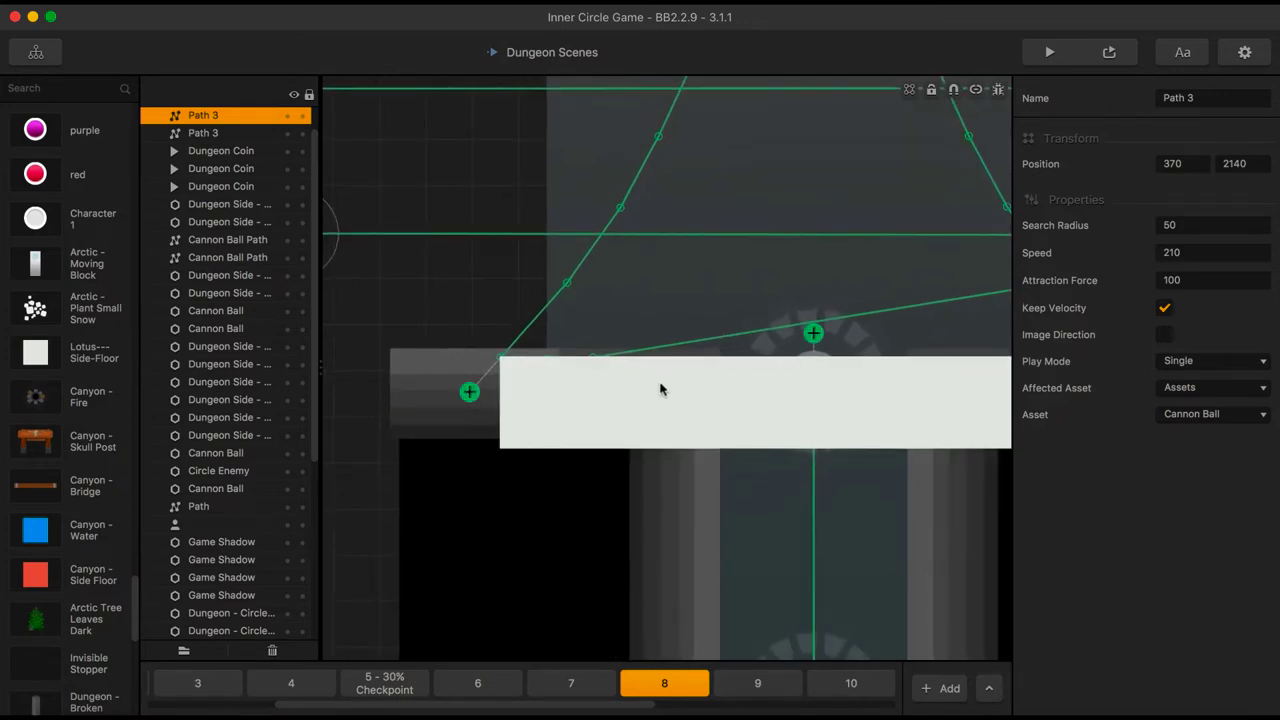
scroll(660, 389, "down", 4)
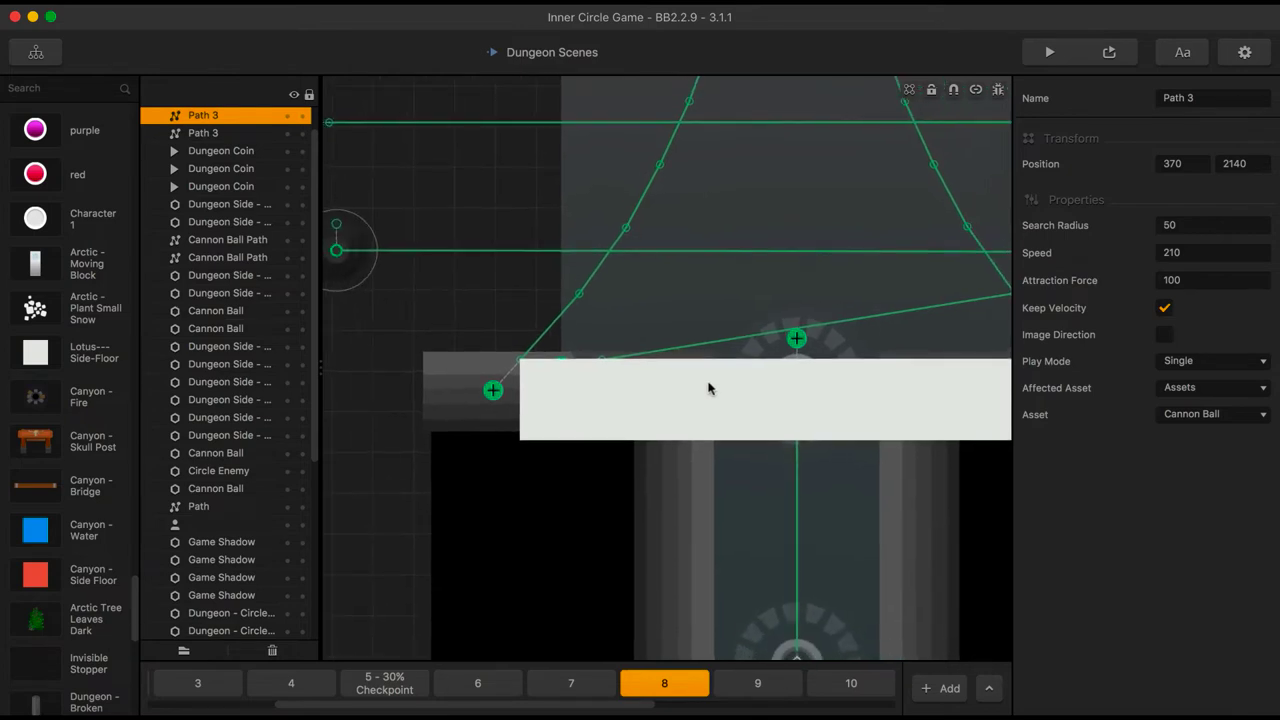
scroll(737, 384, "right", 3)
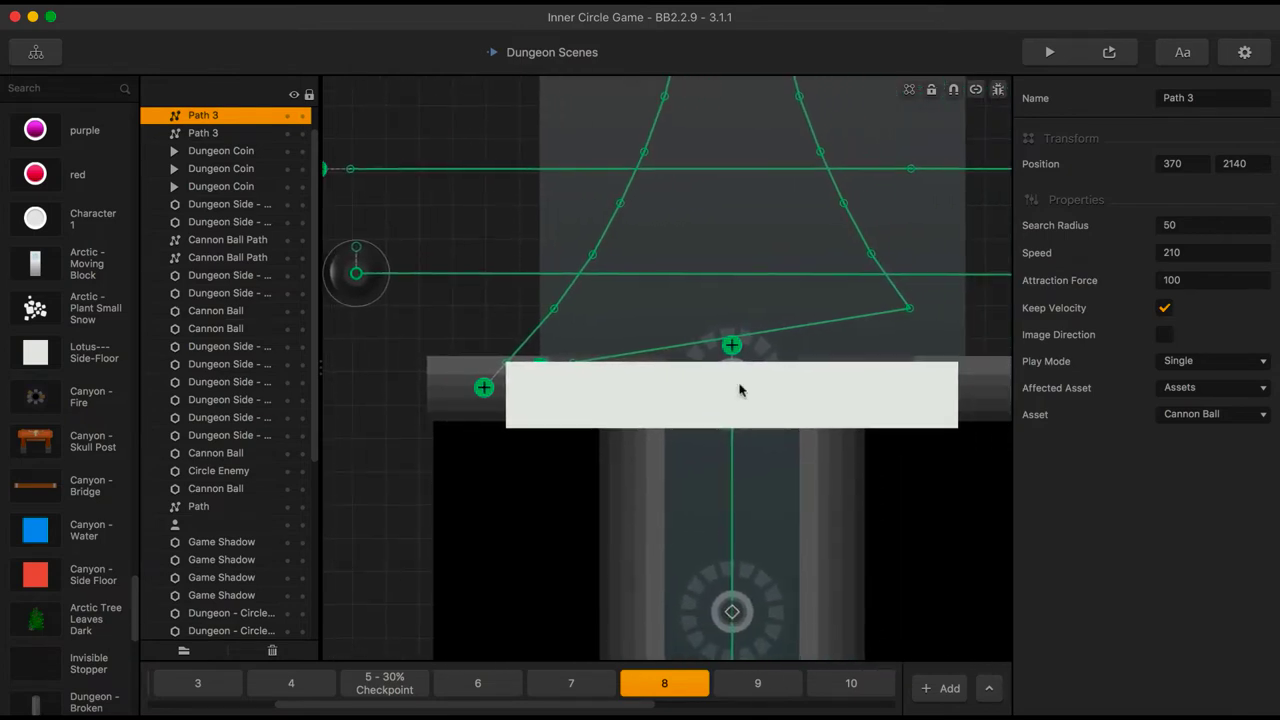
scroll(608, 384, "up", 4)
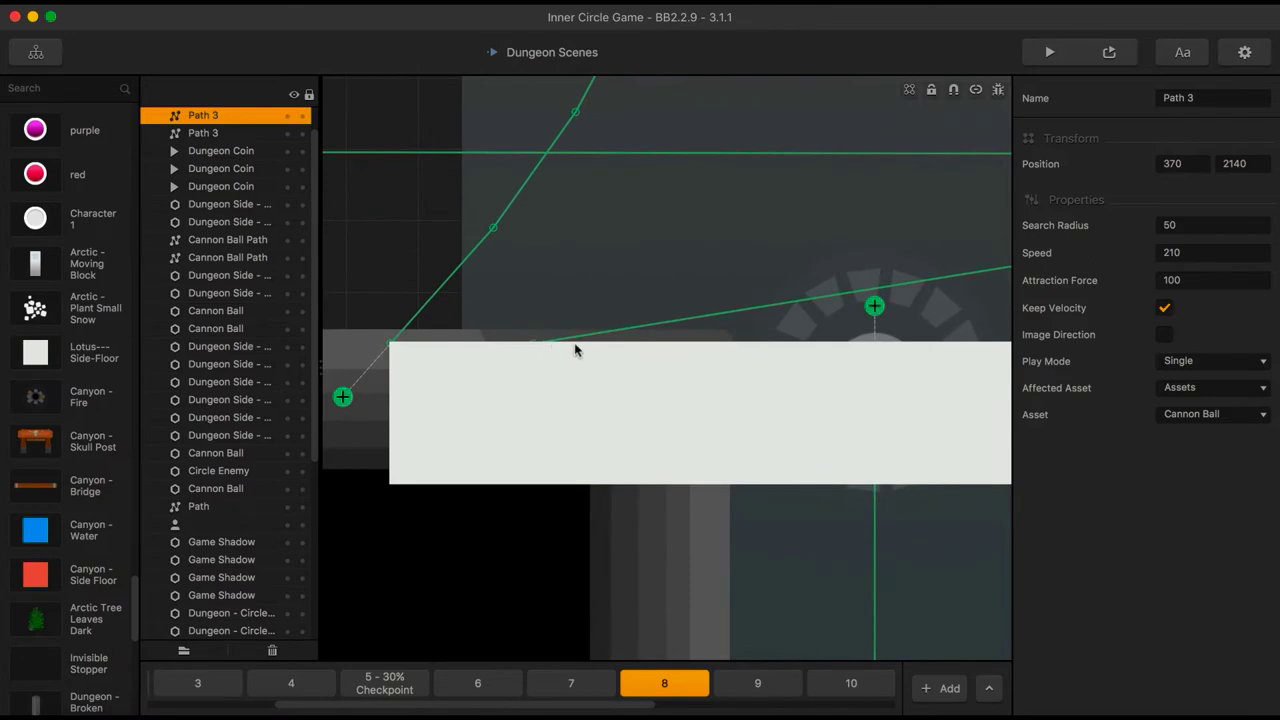
scroll(574, 349, "down", 3)
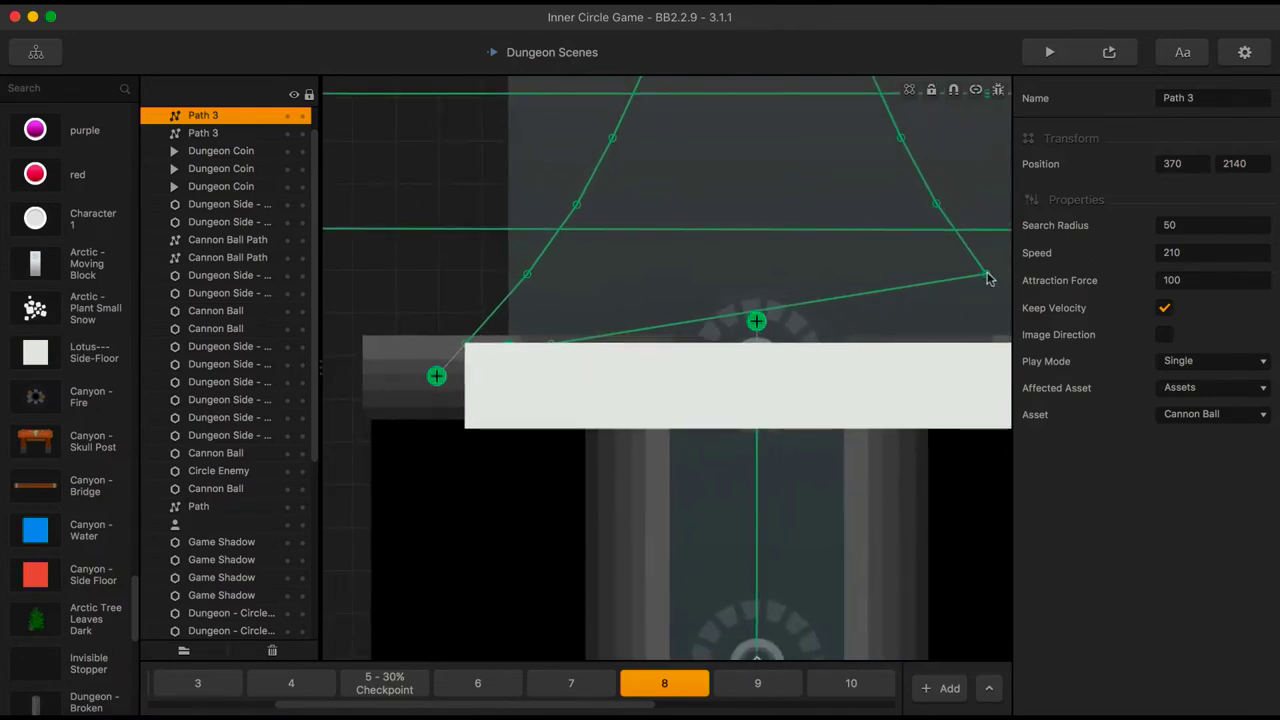
left_click_drag(563, 357, 1000, 292)
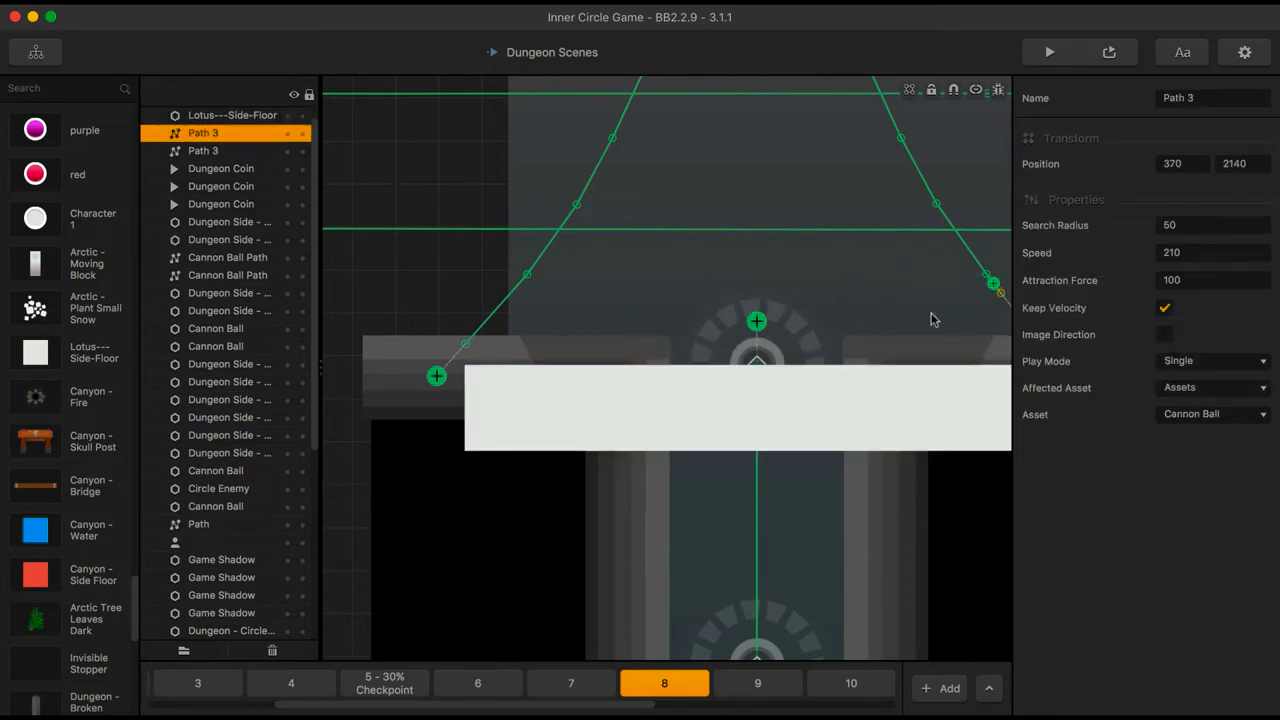
Raise the floor block to Y 1014.356 and move the last right-hand Path 3 point onto its upper-right corner
left_click(843, 401)
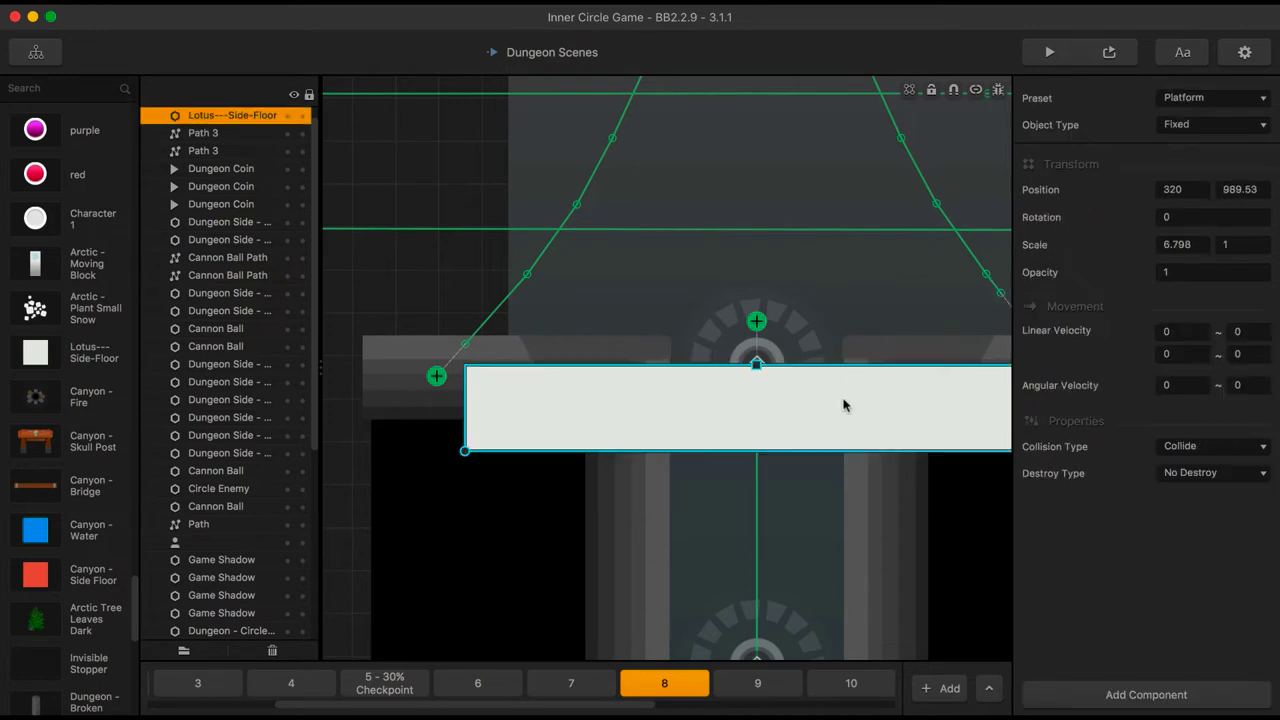
left_click_drag(843, 404, 840, 383)
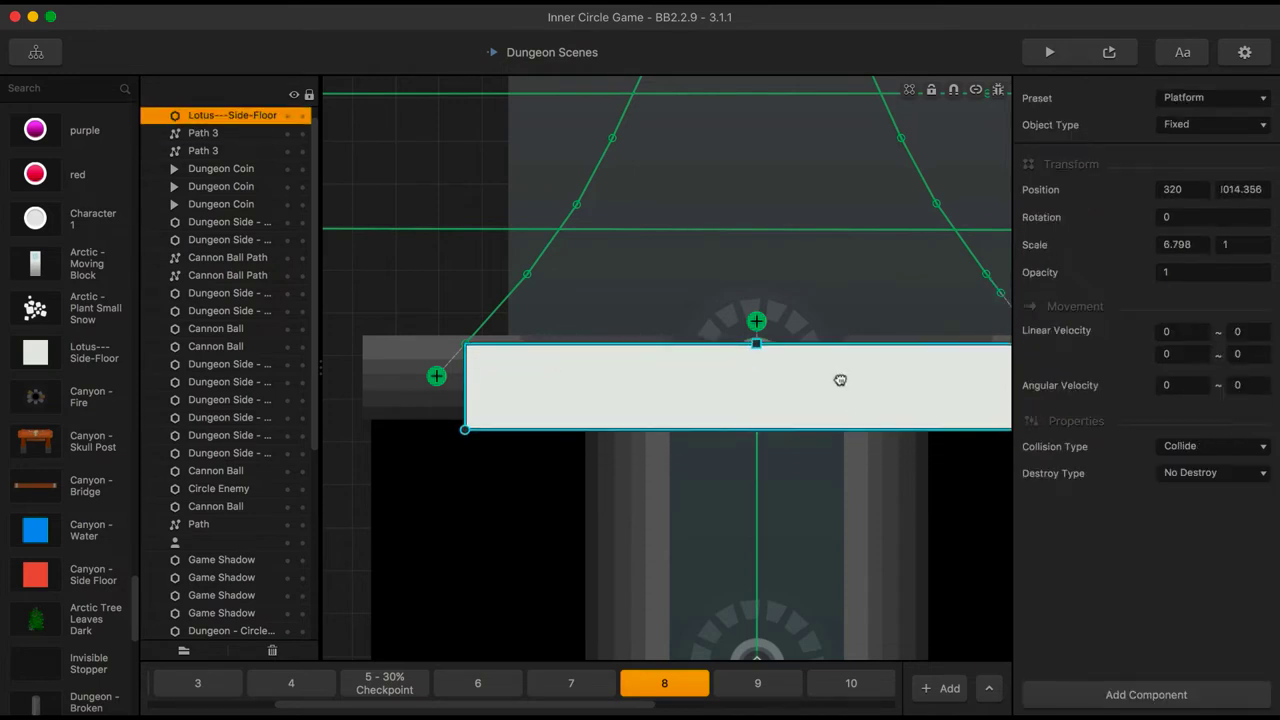
scroll(840, 380, "right", 5)
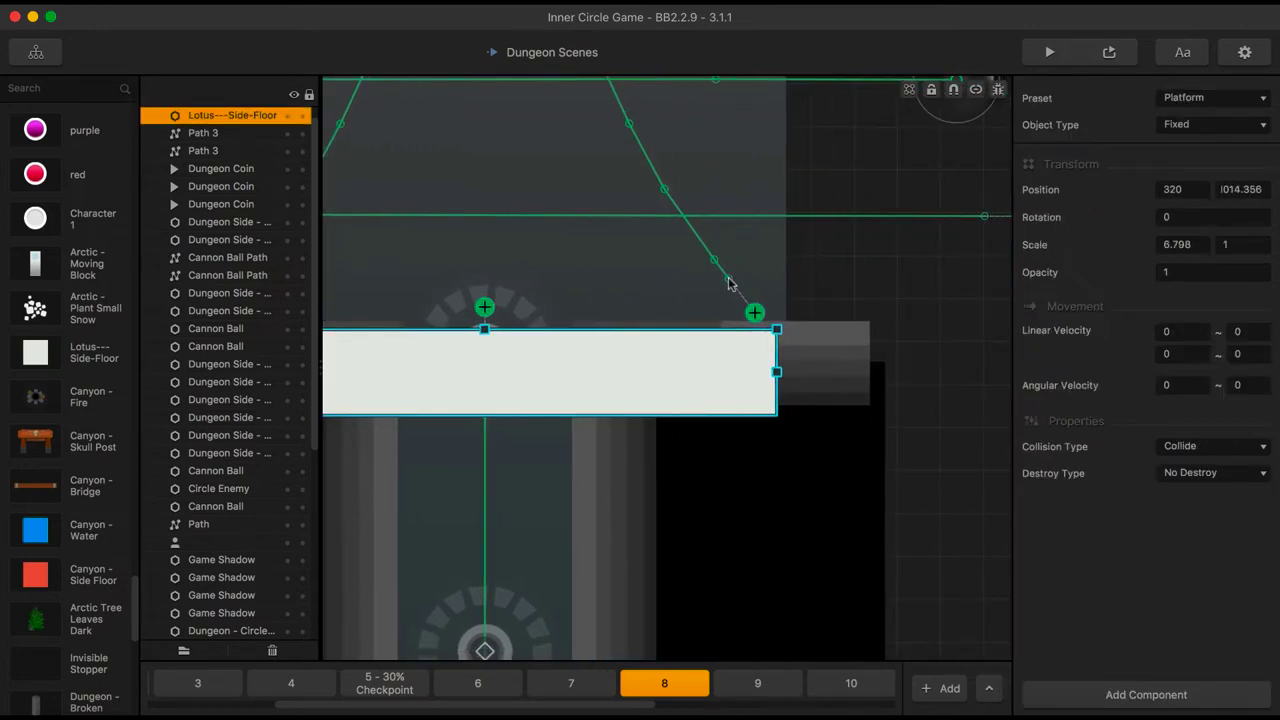
left_click_drag(728, 283, 776, 333)
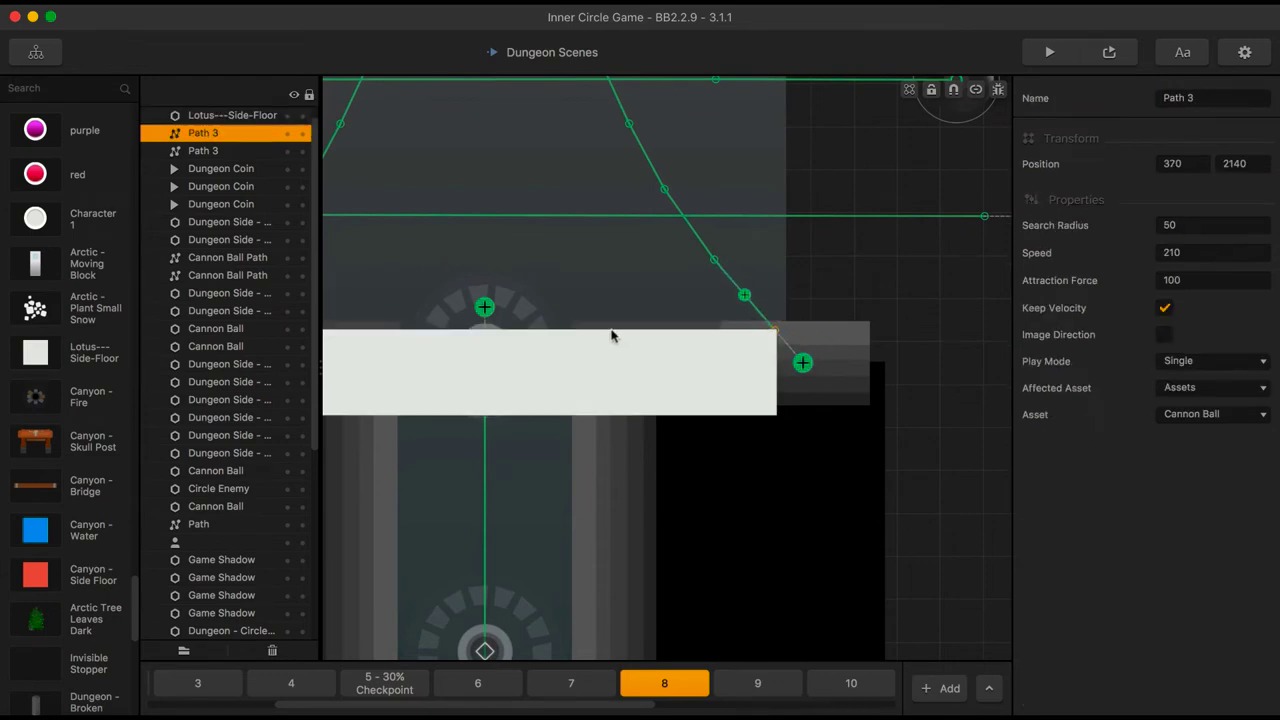
Delete the white floor block used as the measuring guide
scroll(611, 334, "down", 2)
left_click_drag(838, 294, 925, 300)
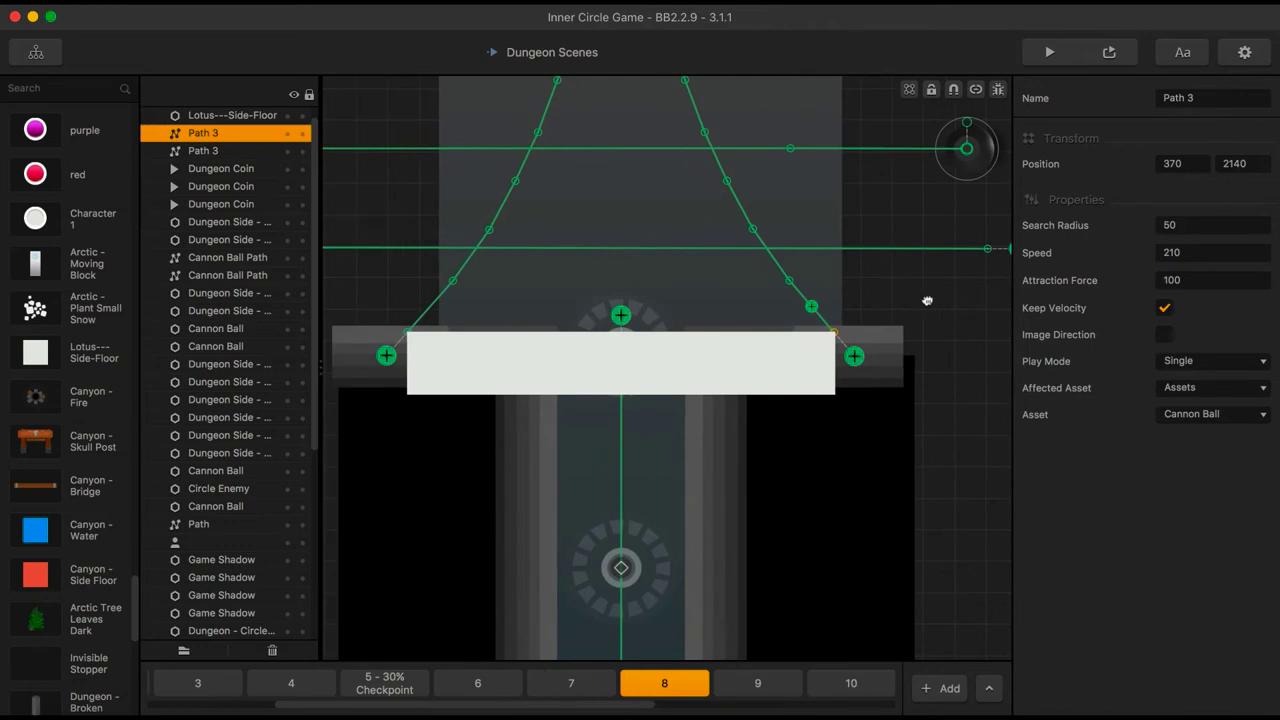
left_click(730, 374)
key("Delete")
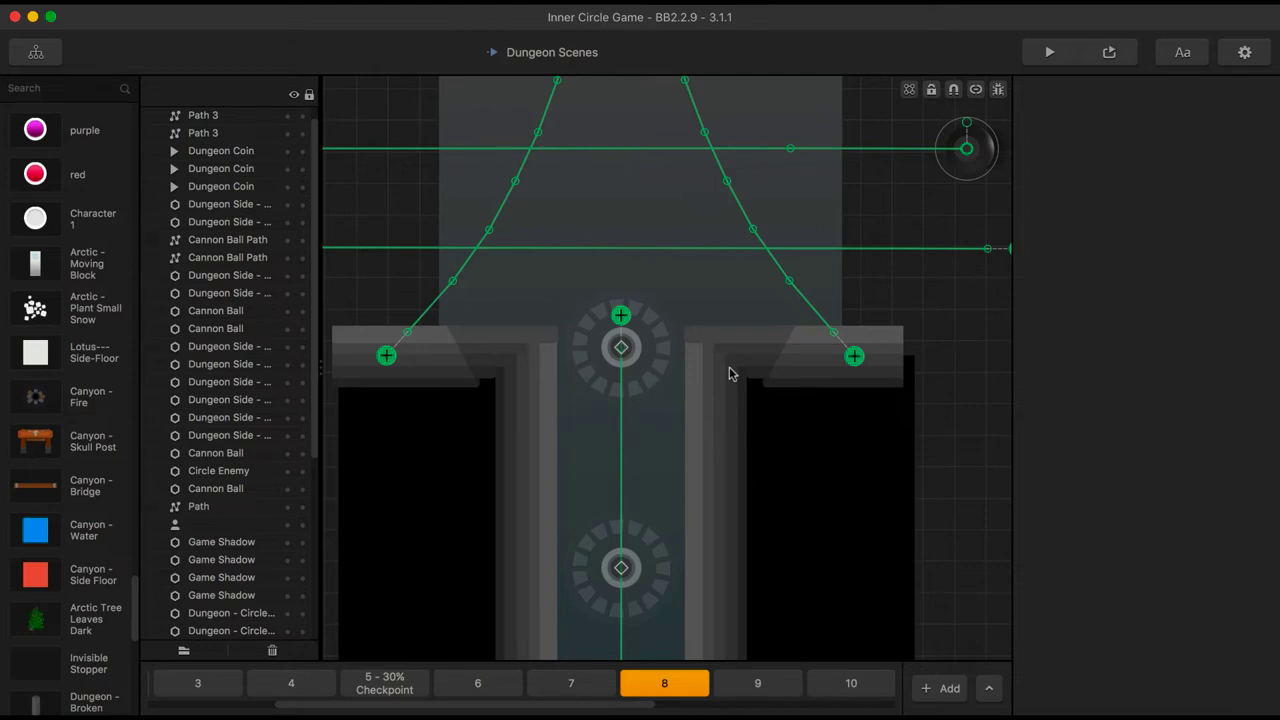
Run the game preview twice to check the mirrored cannon ball paths, closing it each time
left_click(1112, 51)
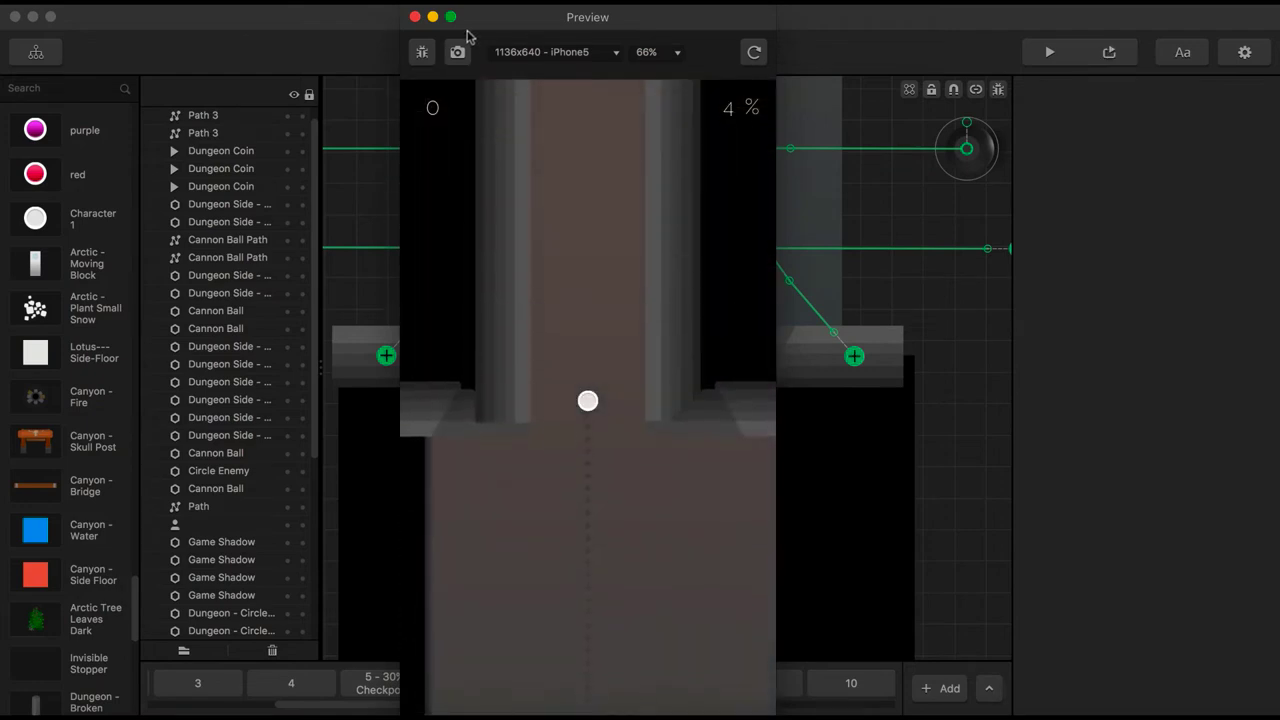
left_click(415, 16)
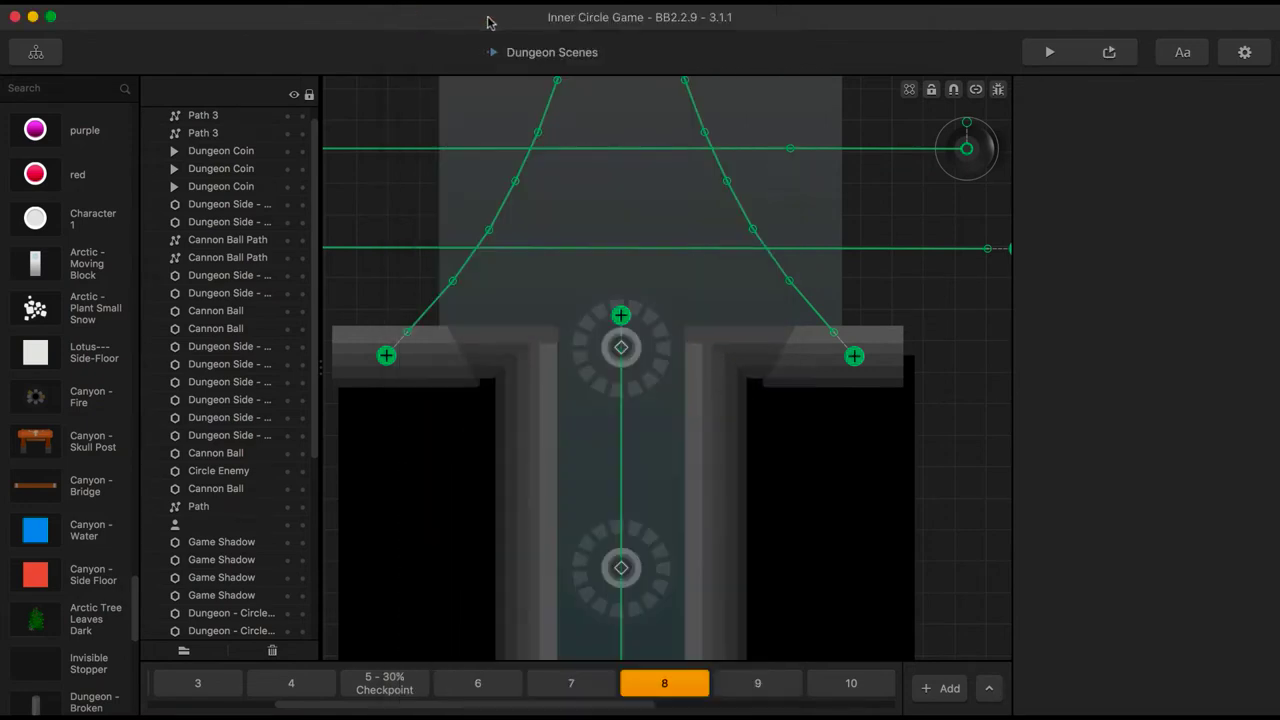
left_click(1109, 52)
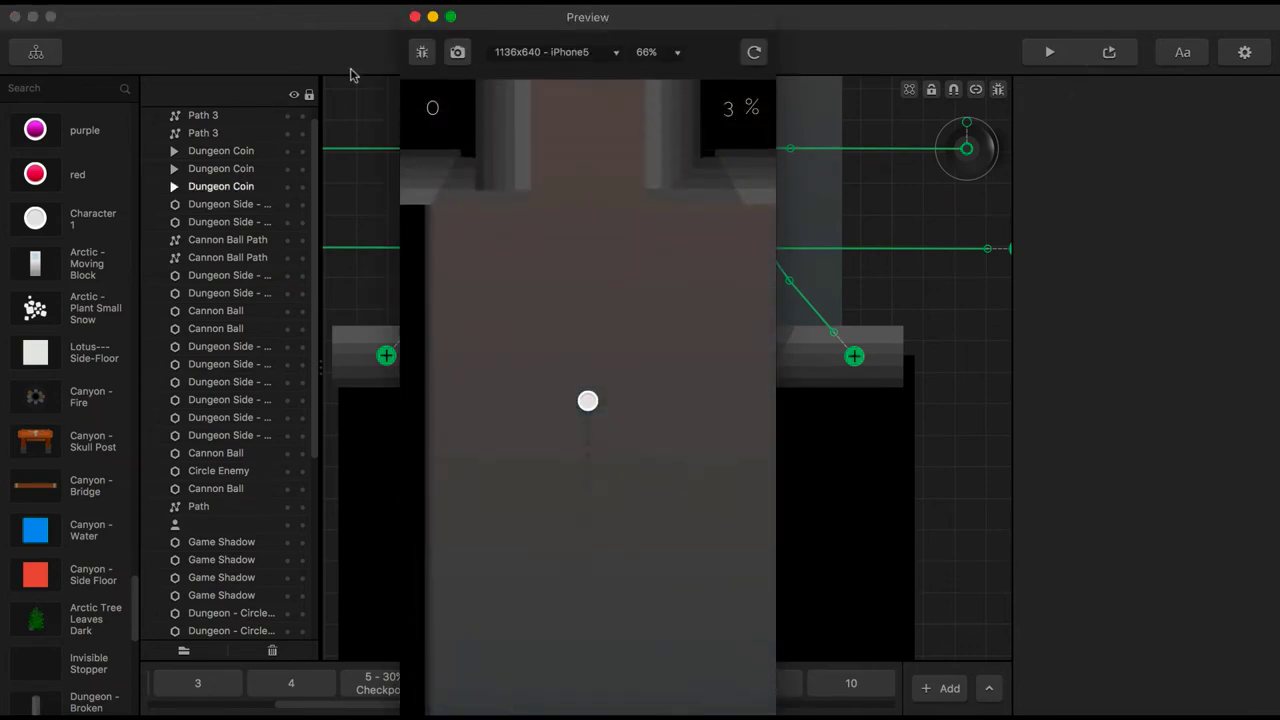
left_click(415, 17)
Set the right-hand Path 3's X position to 350 to line up with its cannon ball
scroll(536, 249, "down", 3)
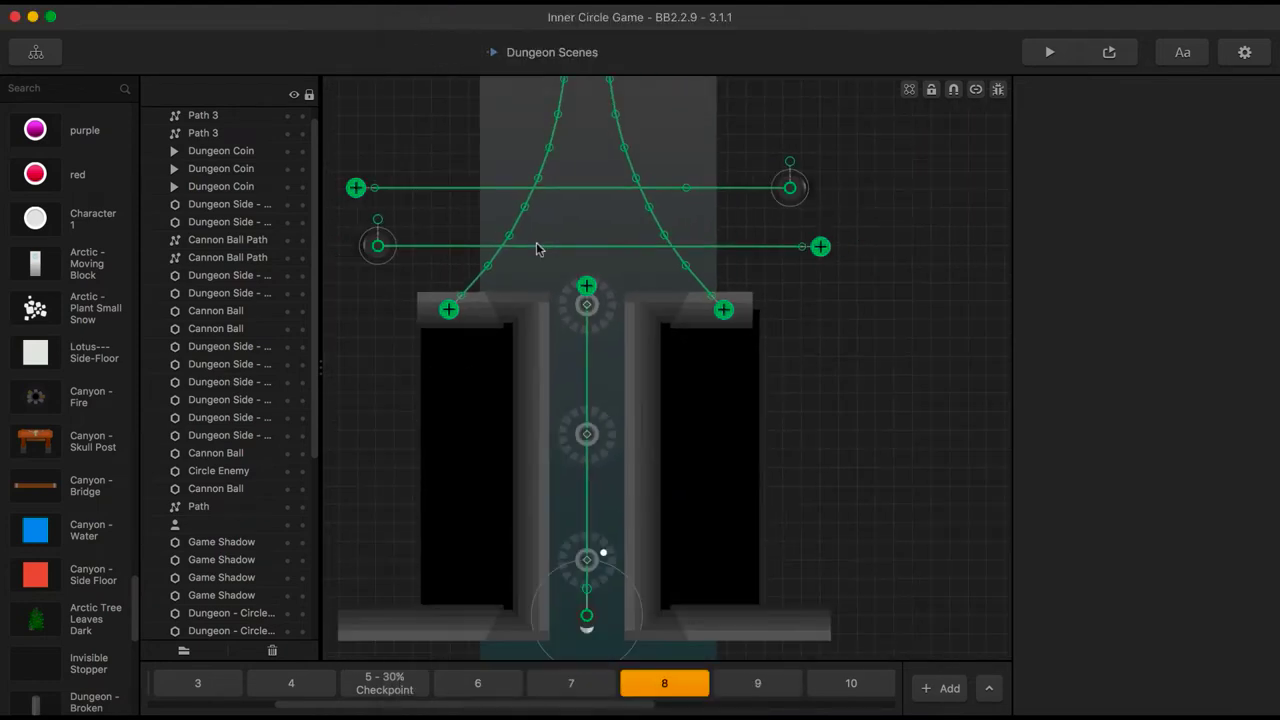
left_click_drag(534, 214, 538, 531)
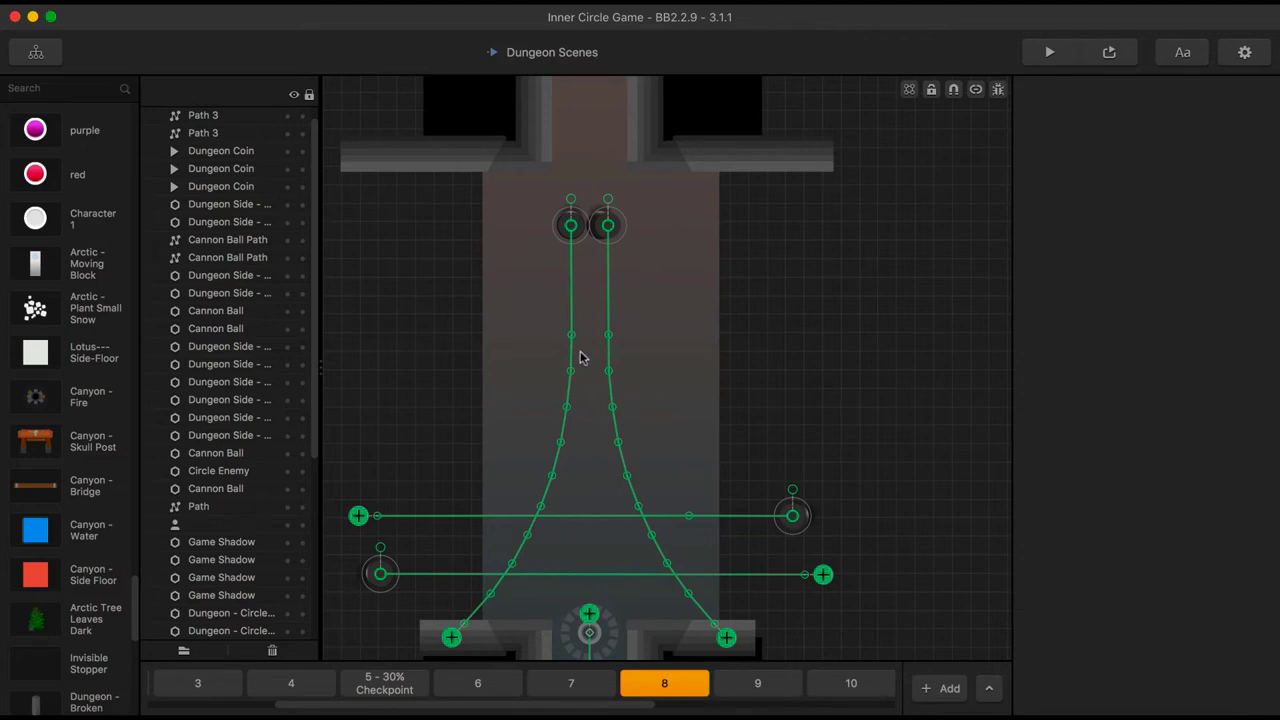
scroll(583, 357, "up", 5)
left_click_drag(583, 357, 583, 383)
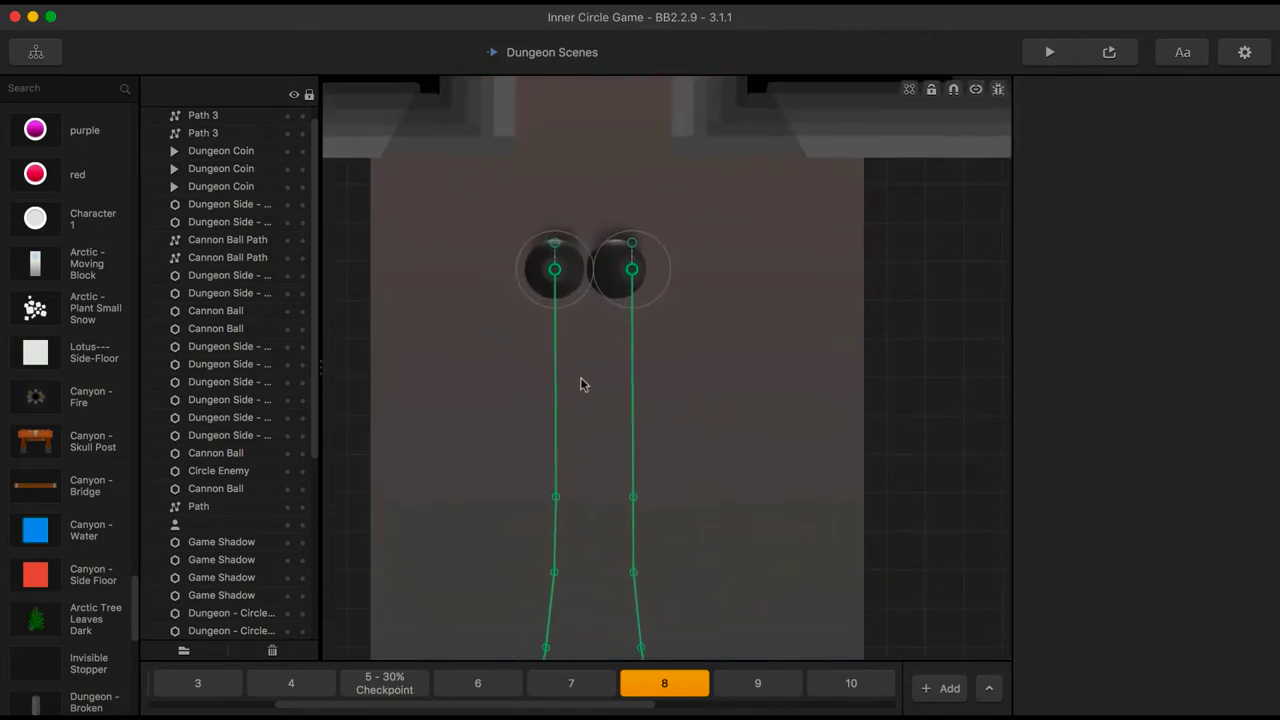
left_click(612, 260)
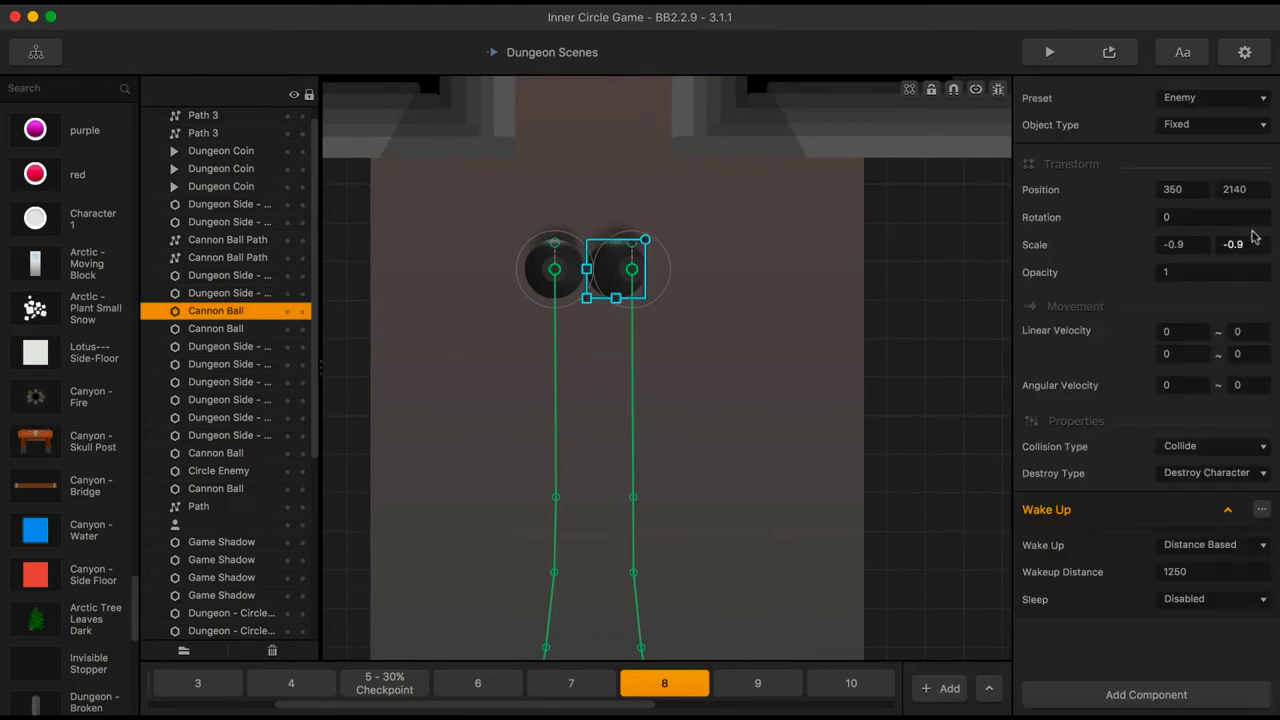
left_click(632, 270)
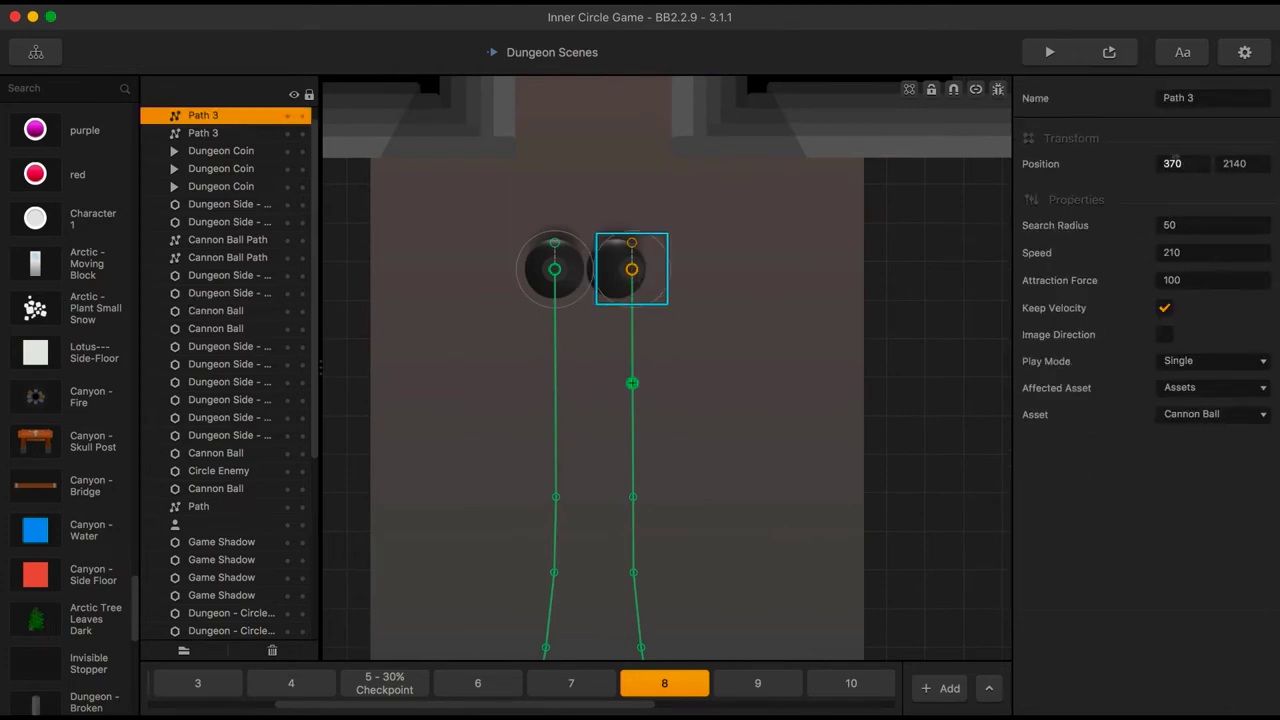
left_click(1170, 163)
key("Return")
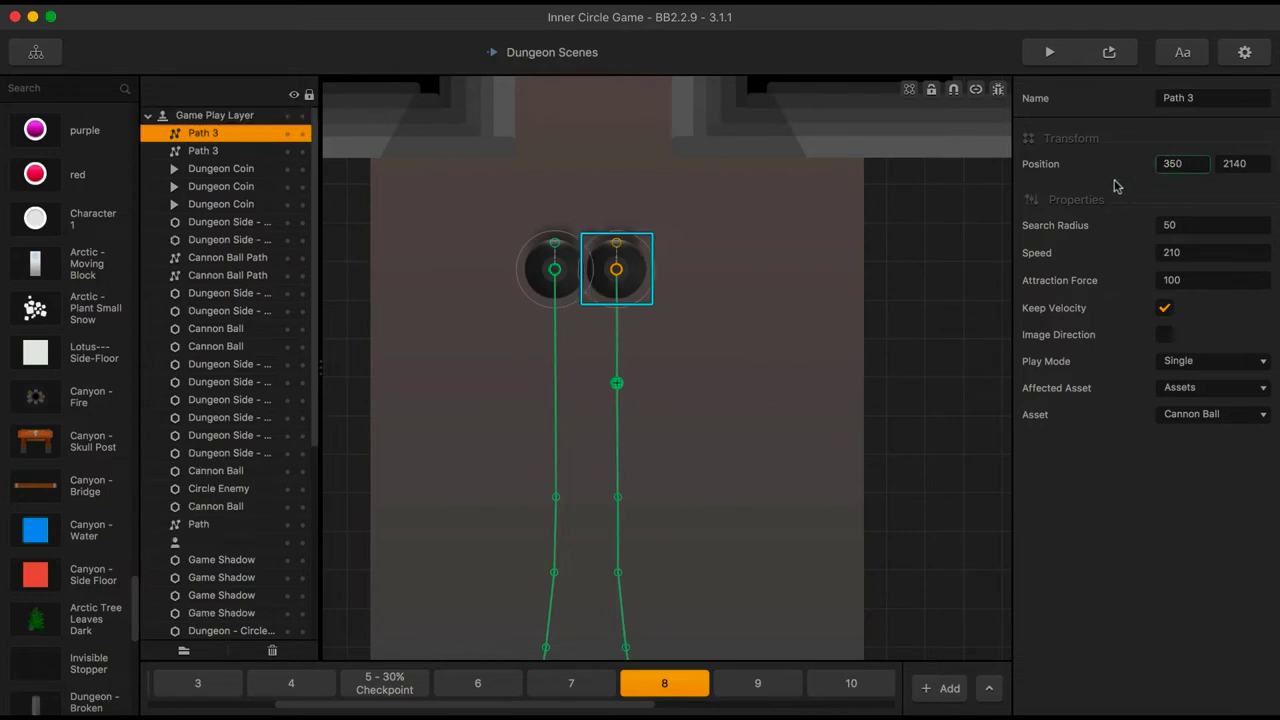
Test the repositioned right-hand path in two game previews and close each one
left_click(1100, 49)
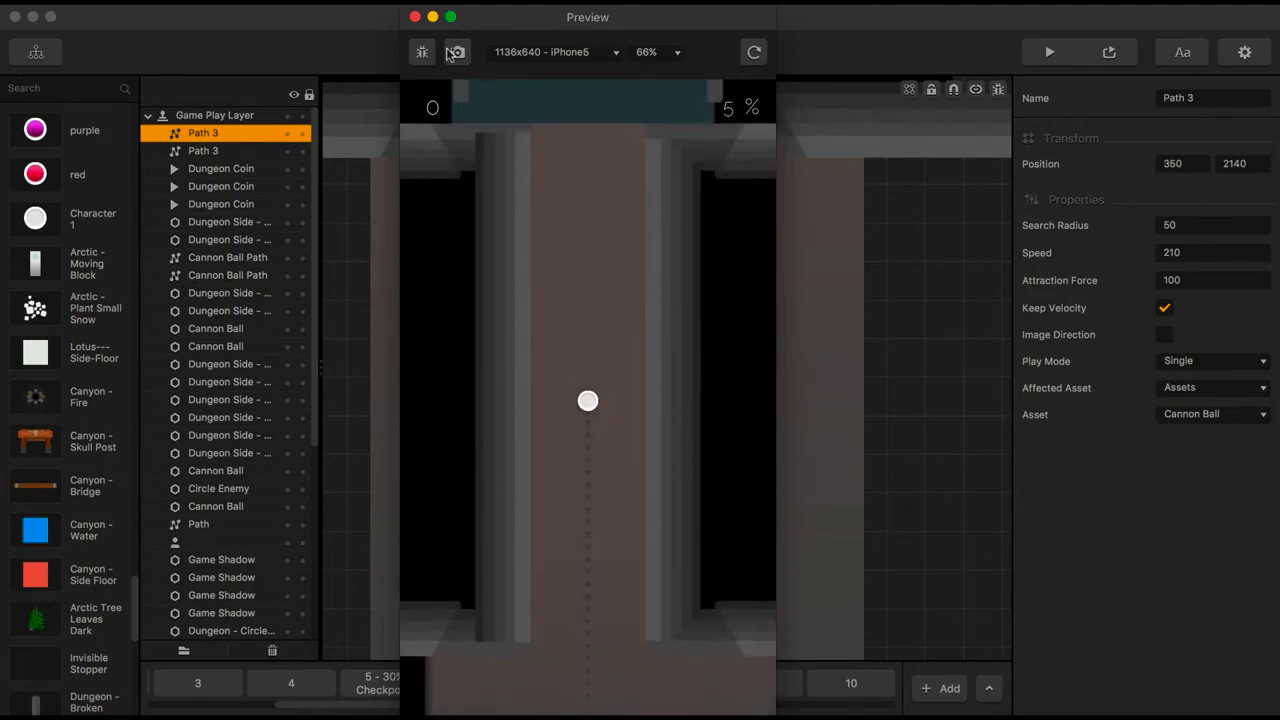
left_click(414, 18)
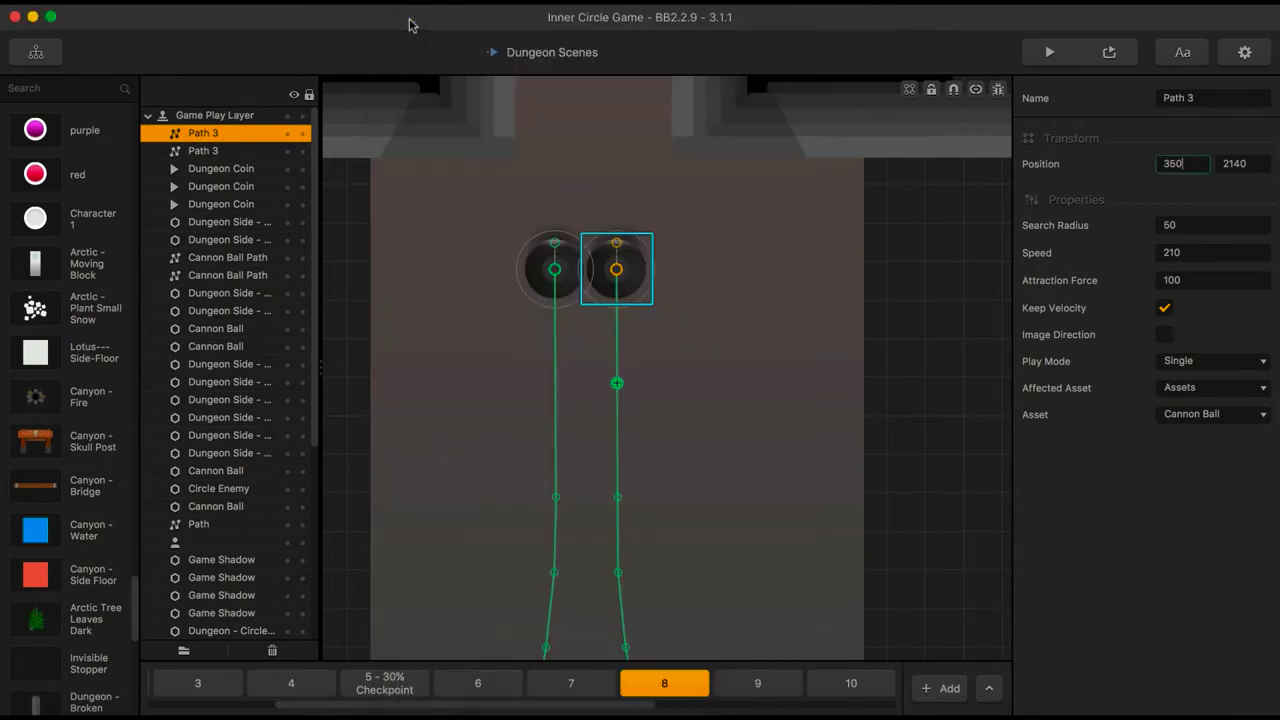
left_click(1108, 55)
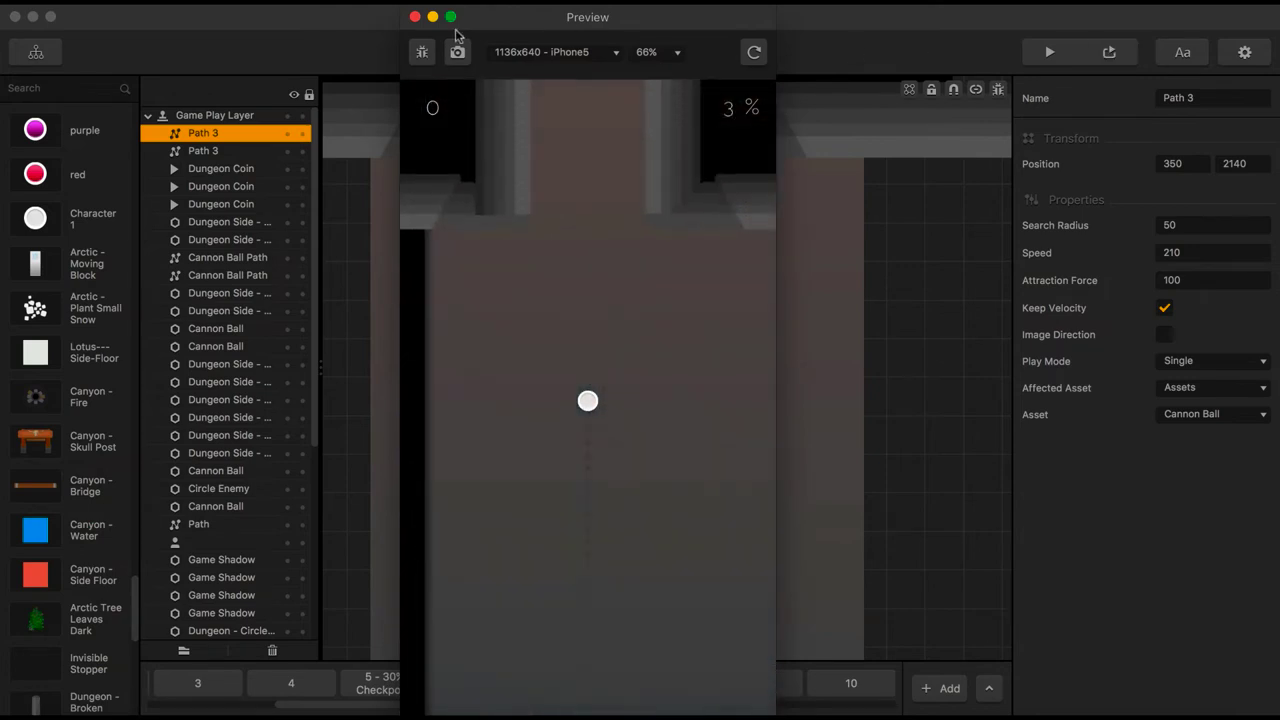
left_click(414, 17)
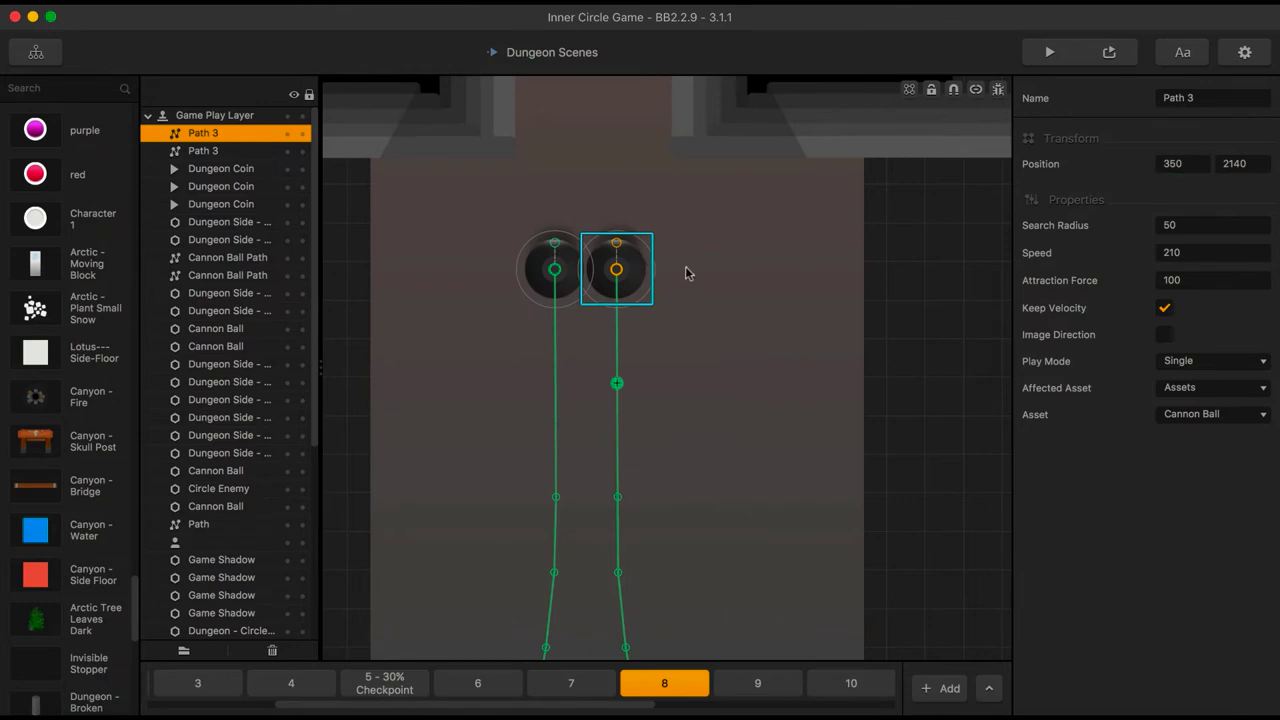
Compare the start positions of the left and right Path 3 paths to check their symmetry
scroll(686, 273, "down", 1)
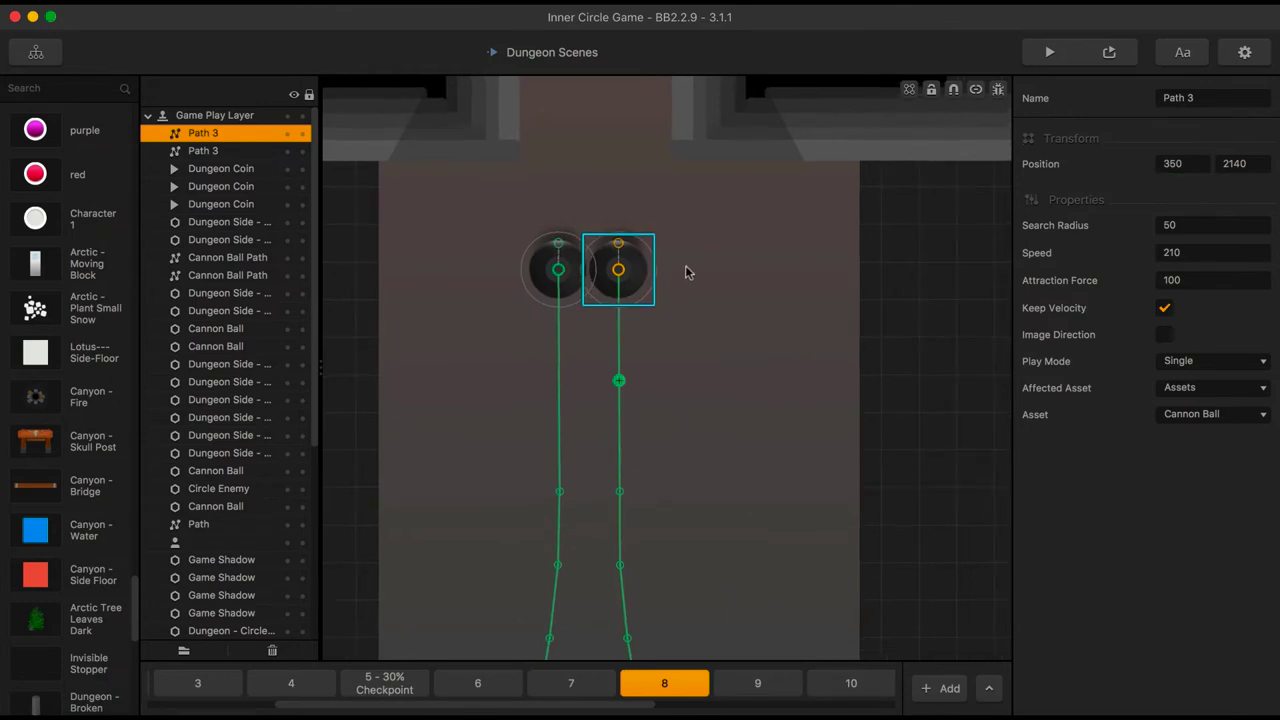
scroll(686, 273, "up", 1)
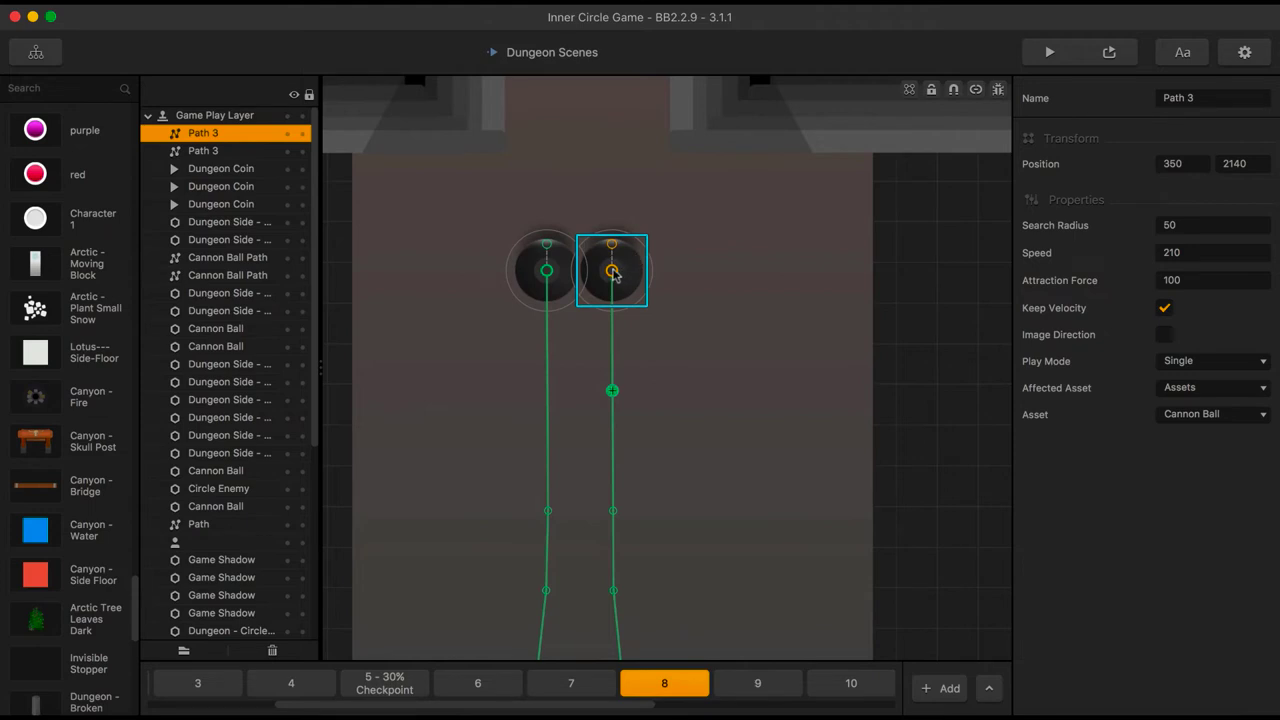
left_click(548, 272)
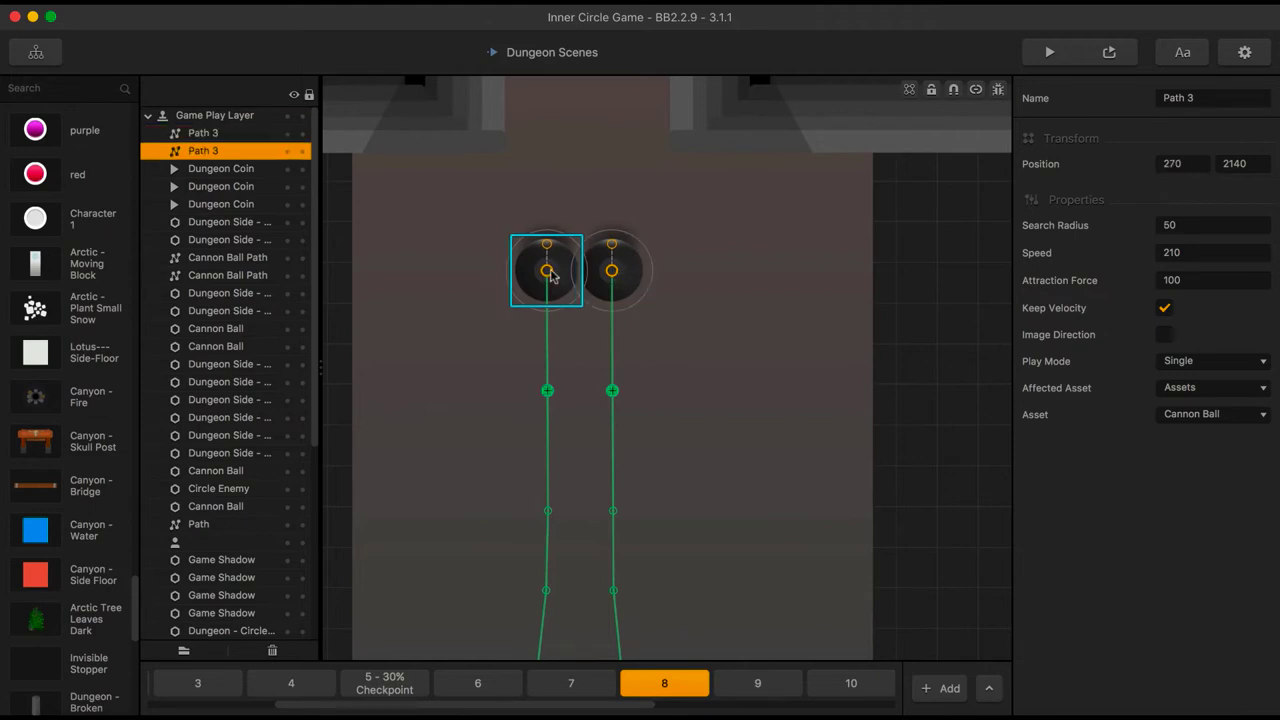
left_click(612, 271)
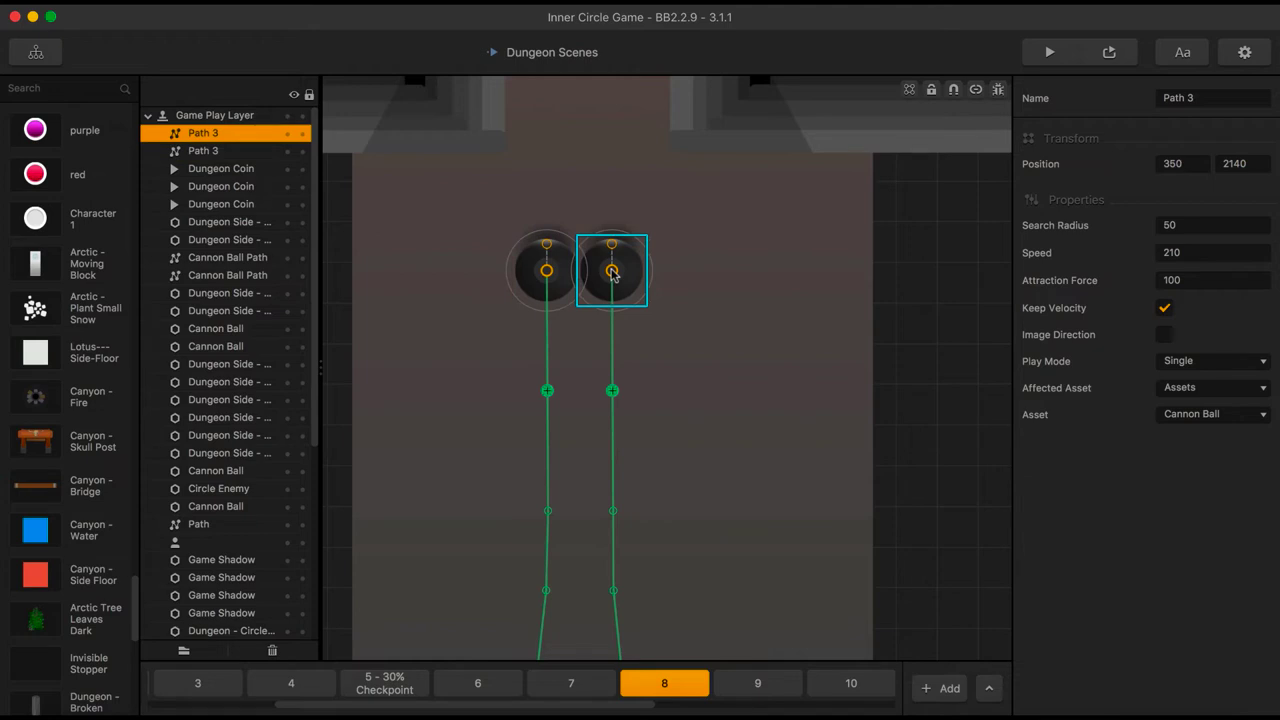
left_click(548, 273)
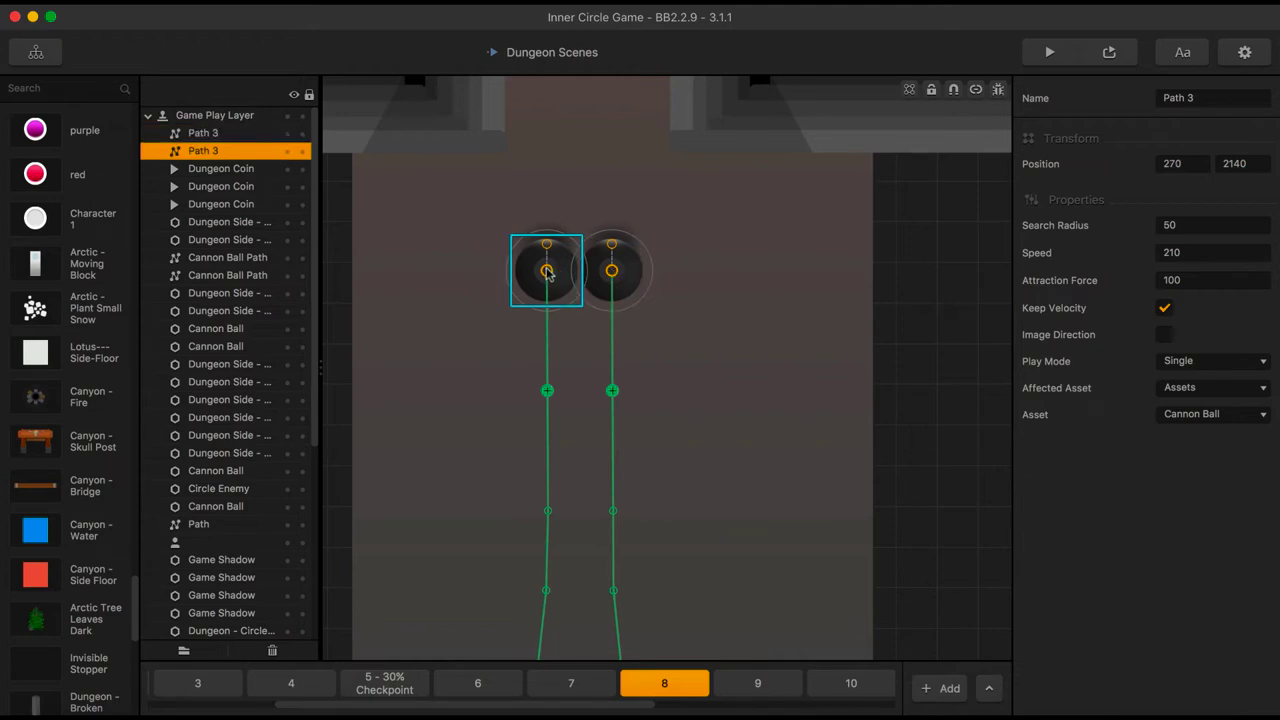
scroll(547, 273, "up", 5)
scroll(545, 275, "down", 5)
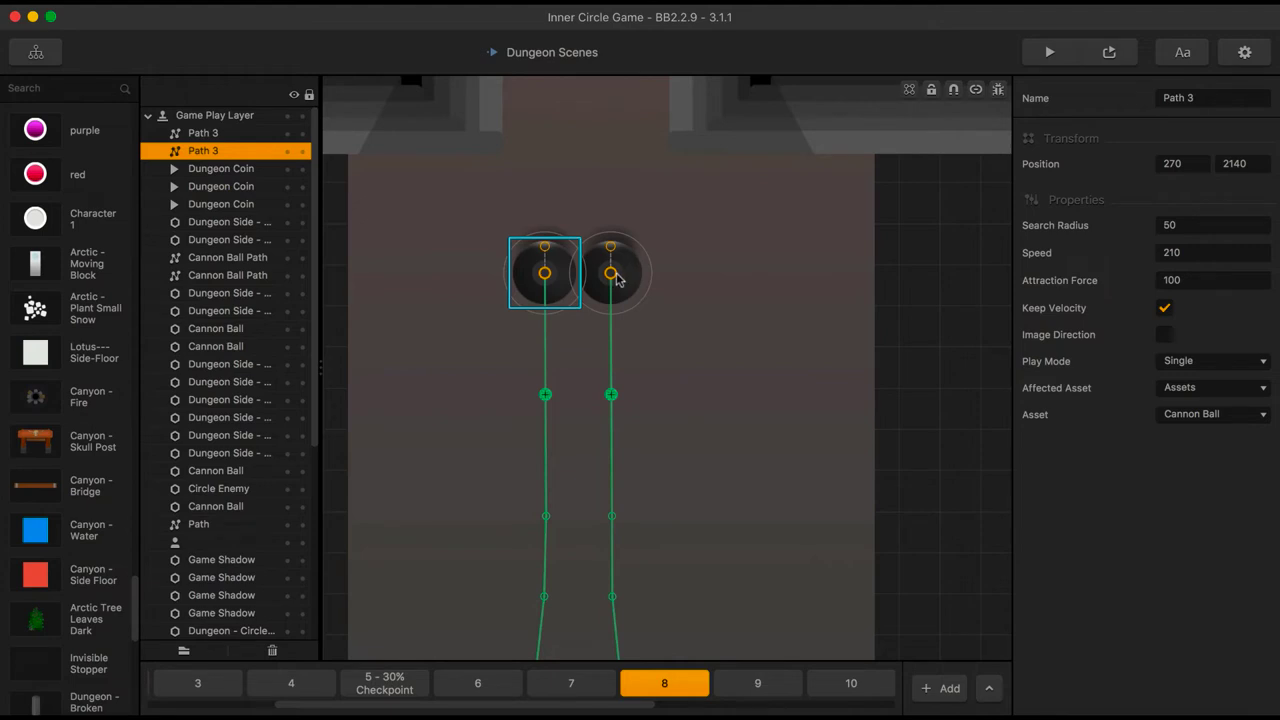
left_click(611, 274)
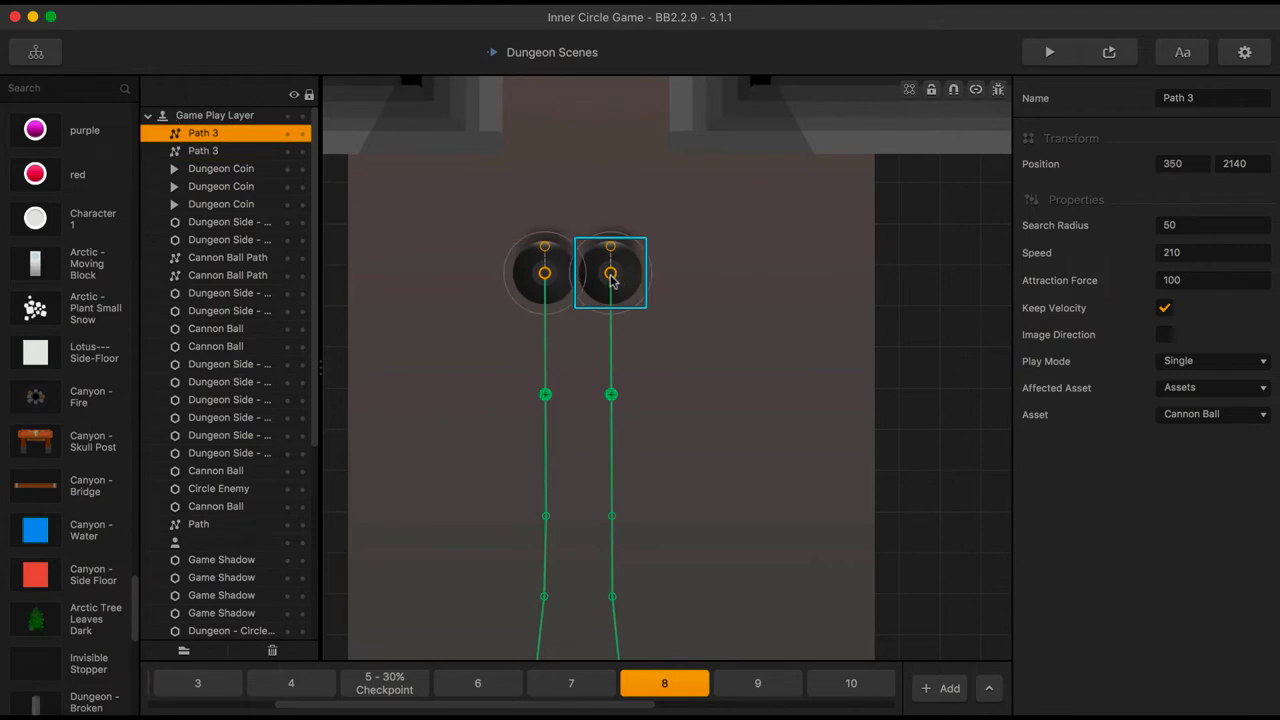
left_click(546, 275)
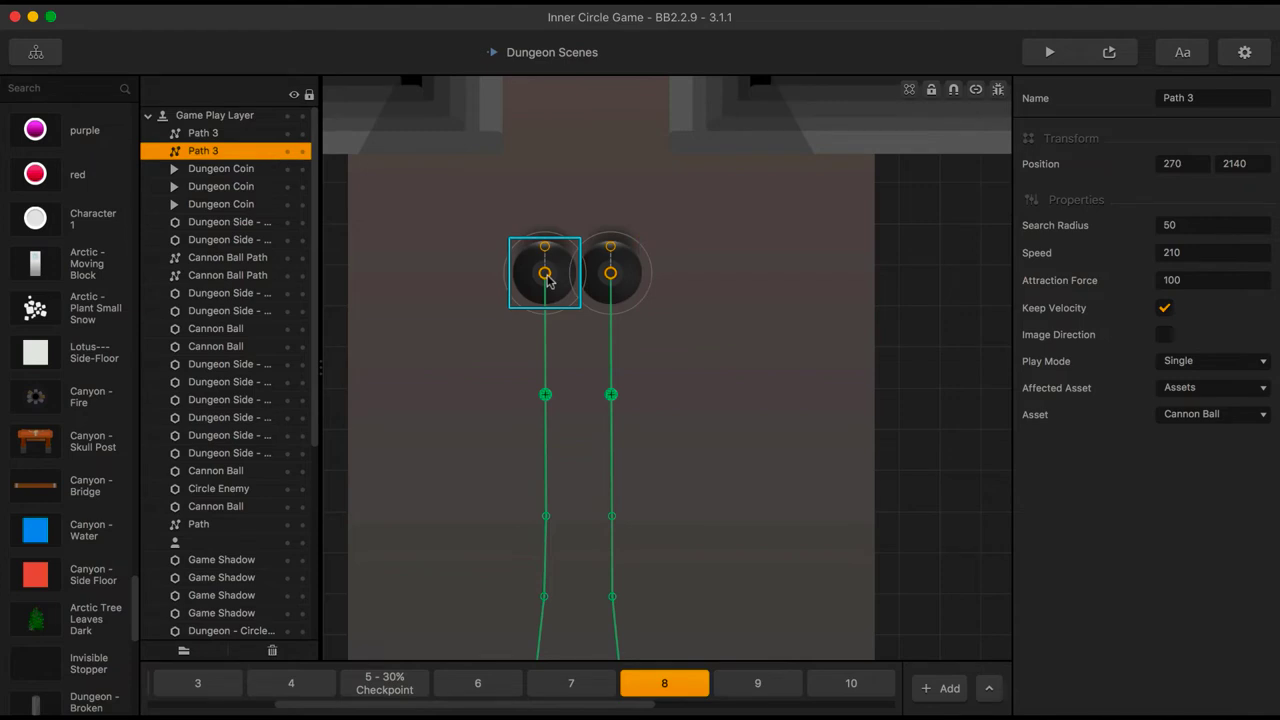
left_click(612, 276)
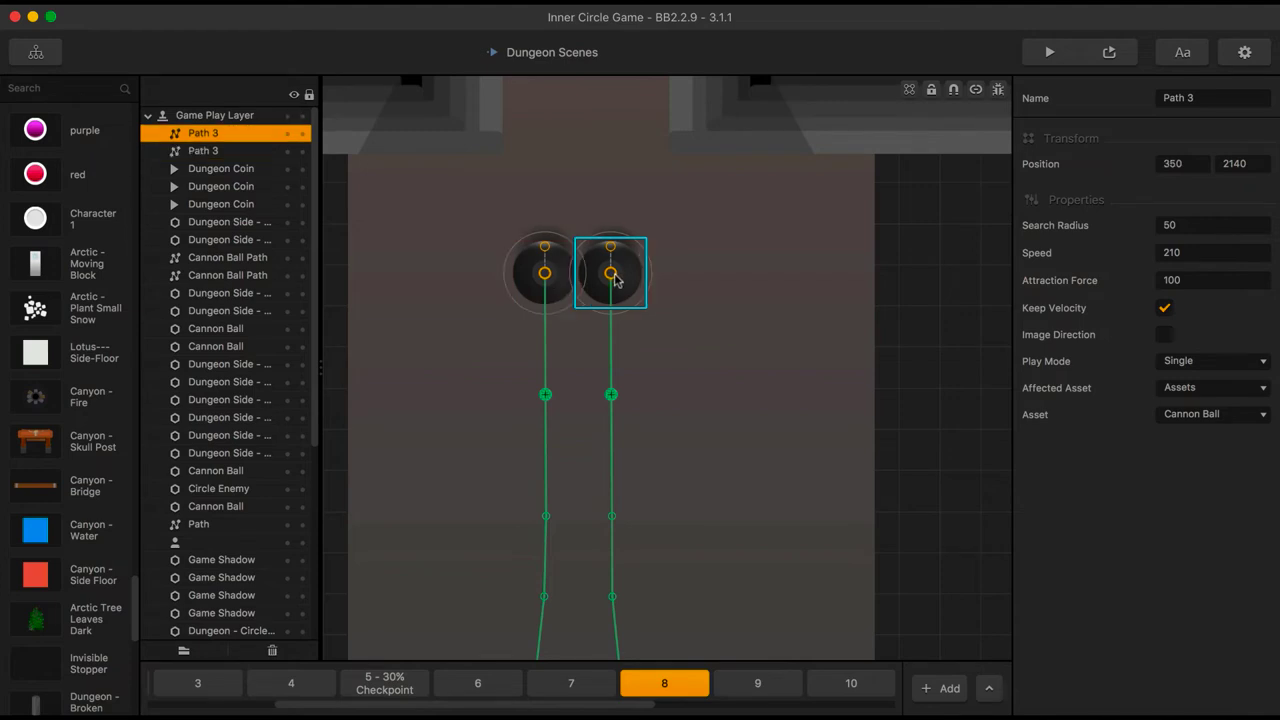
left_click(546, 274)
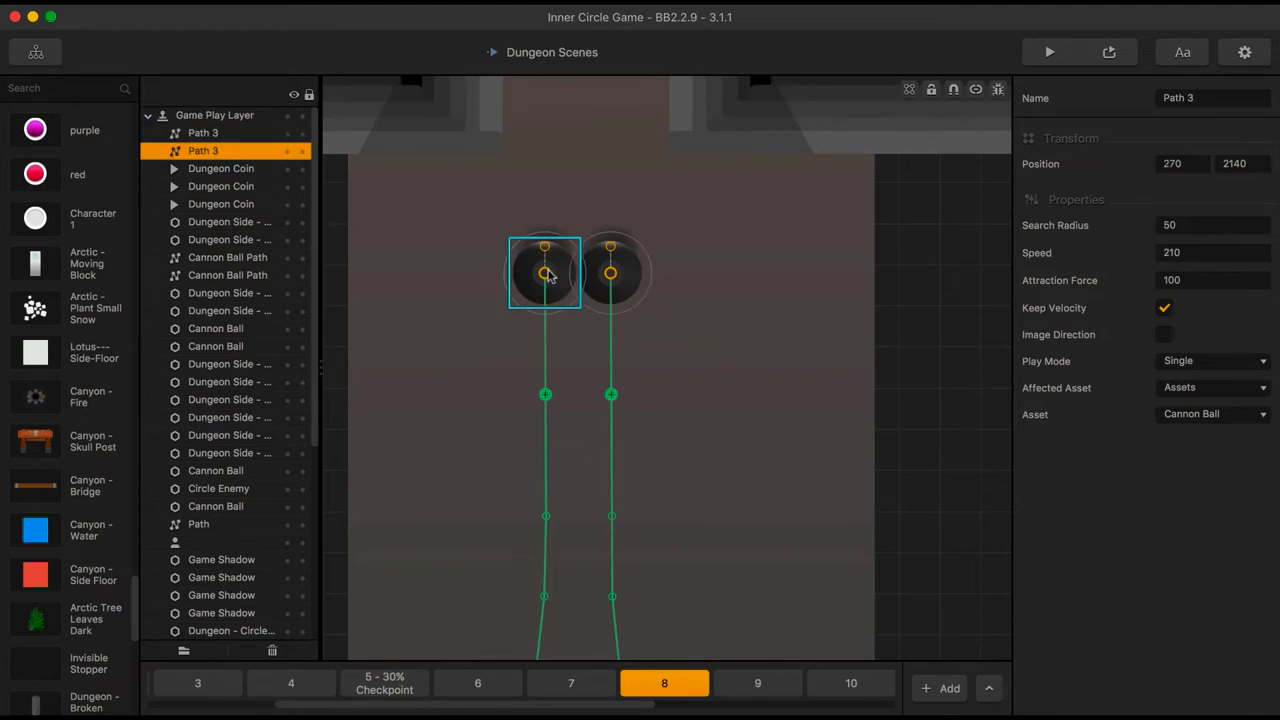
Set the X position of both the right-hand Path 3 and its cannon ball to 360
left_click(610, 273)
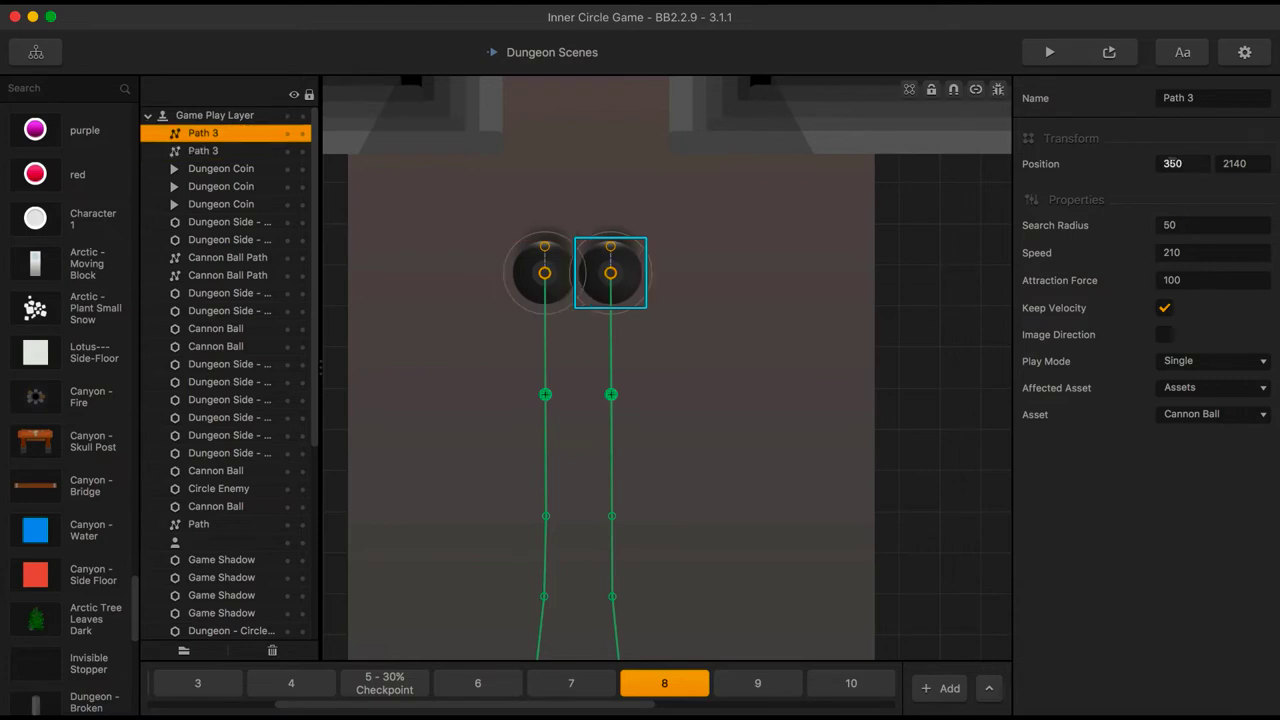
left_click(1170, 164)
type("6")
key("Return")
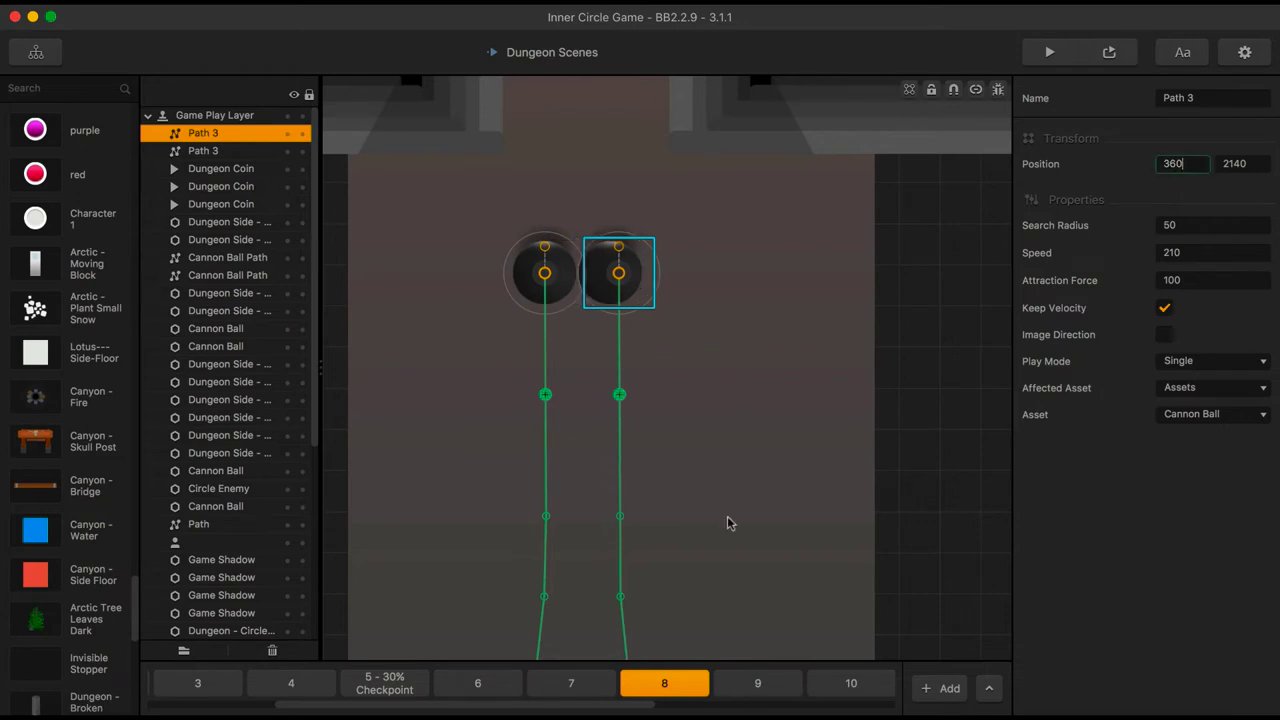
left_click(590, 280)
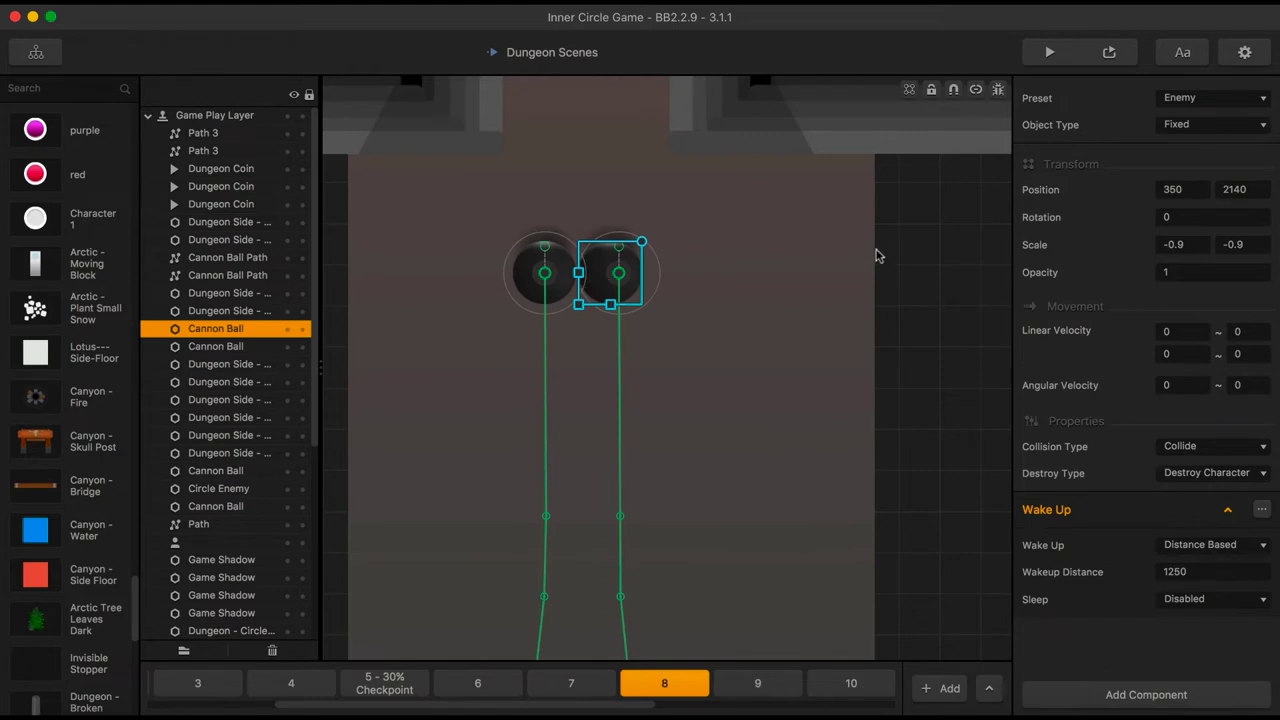
left_click(1171, 189)
key("Return")
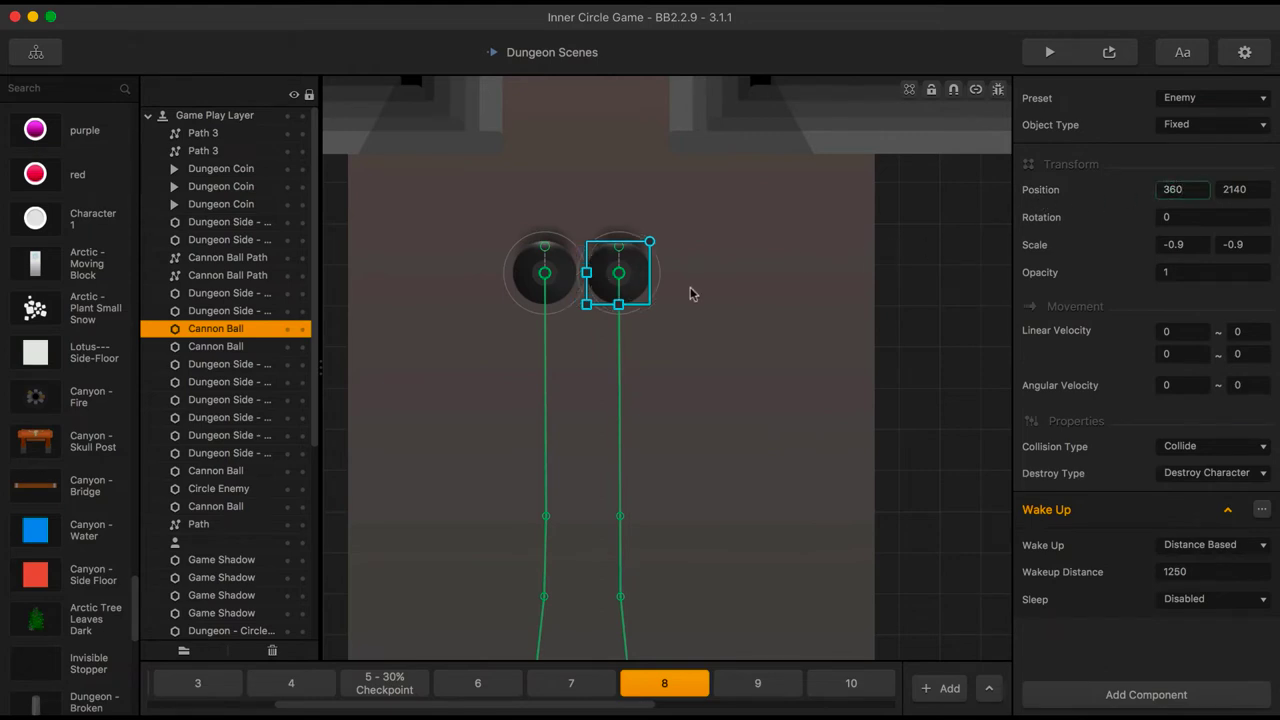
Move the right-hand cannon ball and its Path 3 outward together, placing the path at X 380.82
left_click(686, 283)
scroll(630, 278, "up", 3)
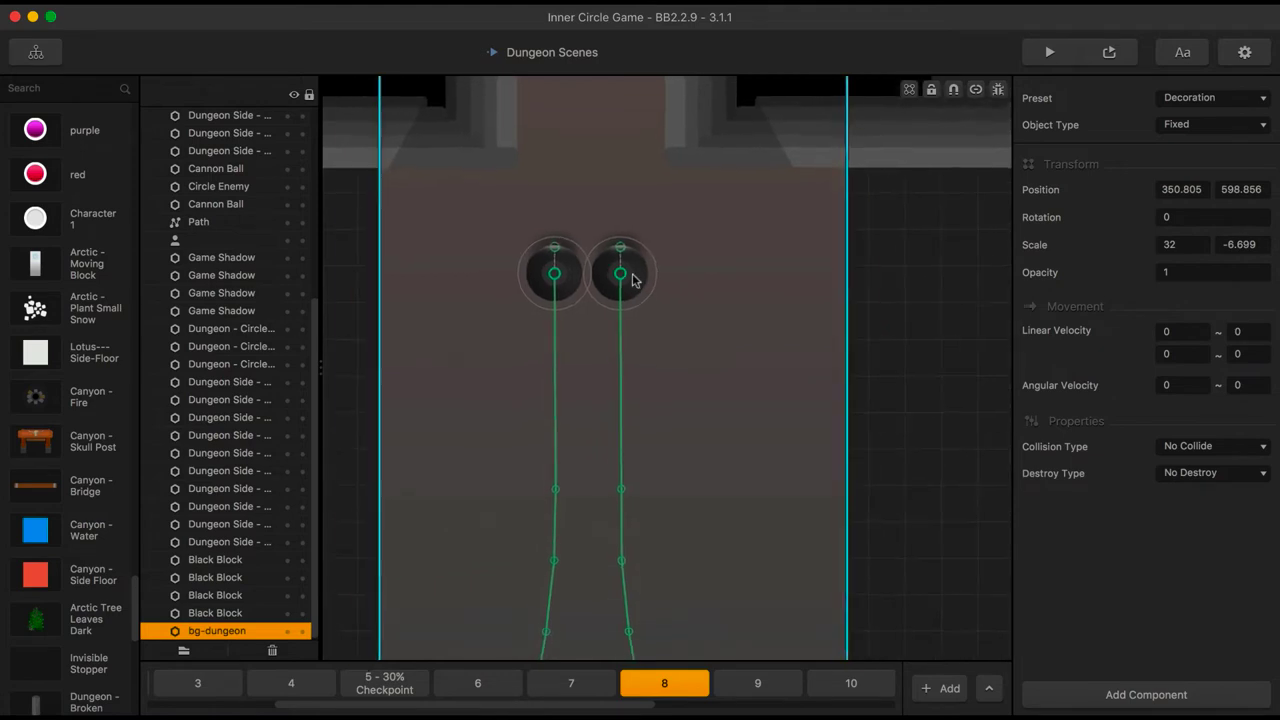
scroll(632, 280, "down", 2)
mouse_move(634, 270)
left_mouse_down()
mouse_move(648, 274)
mouse_move(611, 243)
mouse_move(627, 240)
mouse_move(638, 275)
left_mouse_up()
left_click(596, 254)
left_click(620, 274)
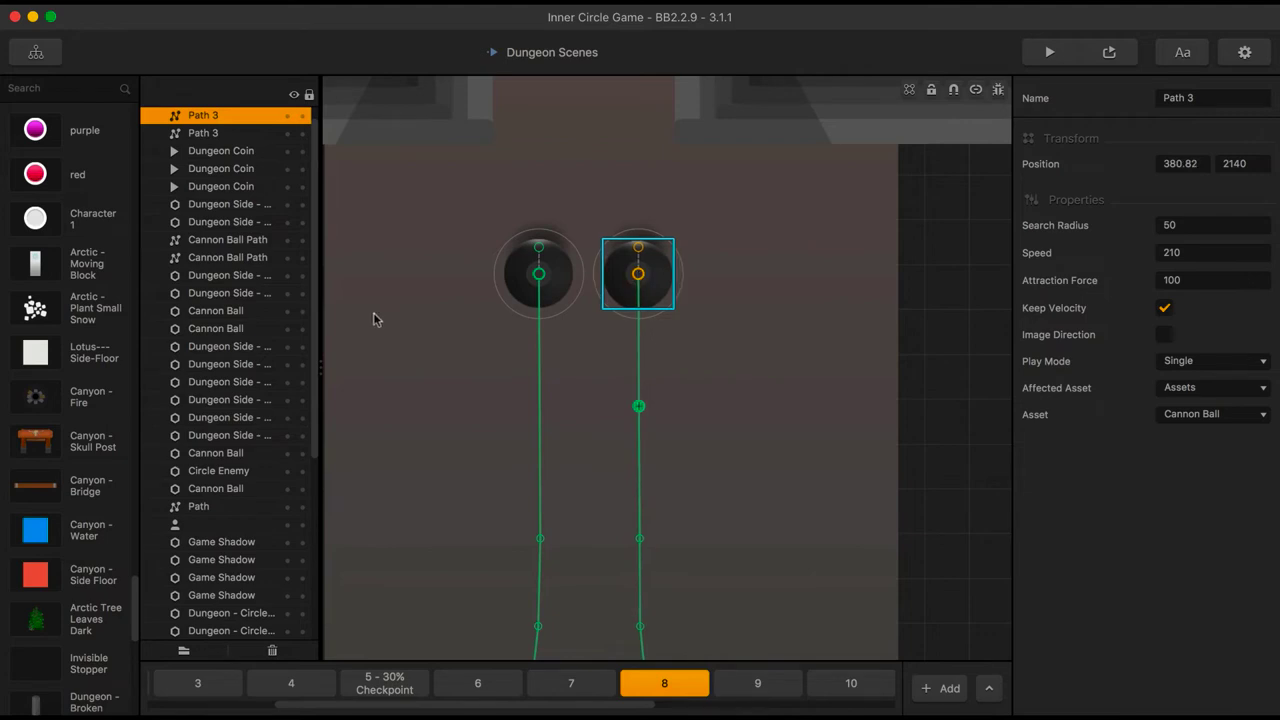
Place a Lotus---Side-Floor block above the two cannon balls and set its X position to 320
left_click_drag(35, 352, 515, 189)
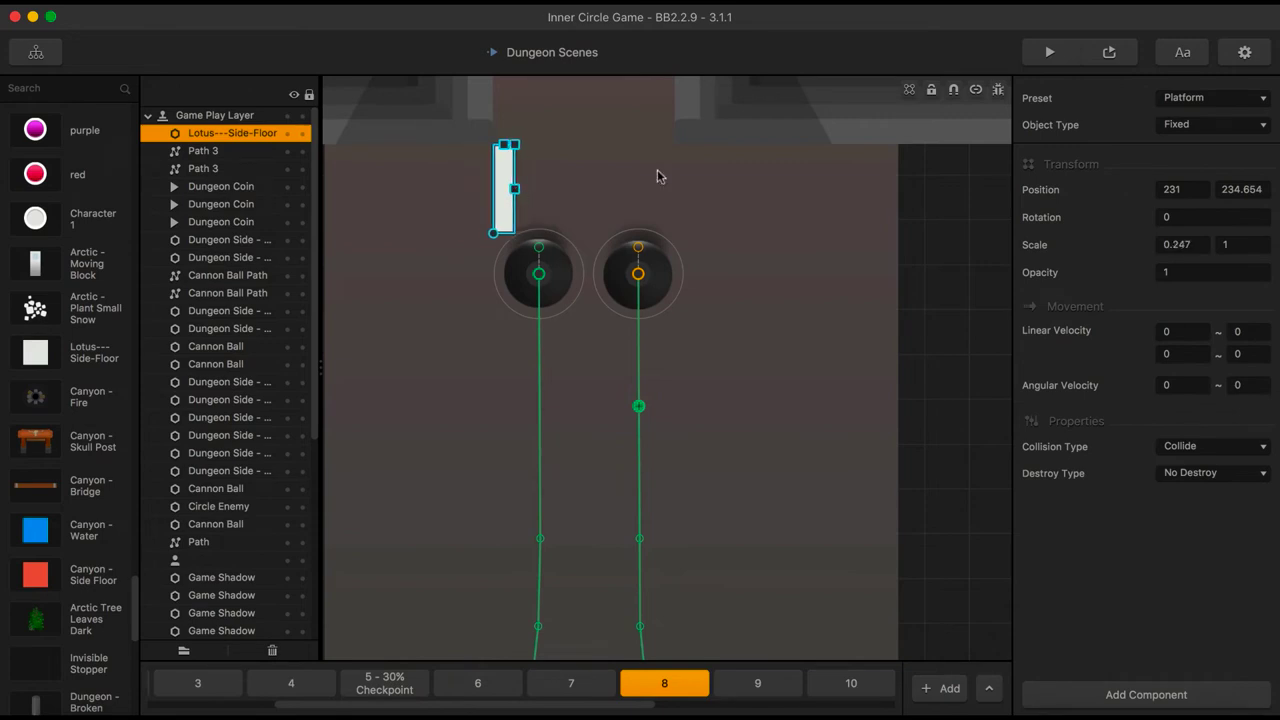
left_click(1172, 189)
type("320")
key("Return")
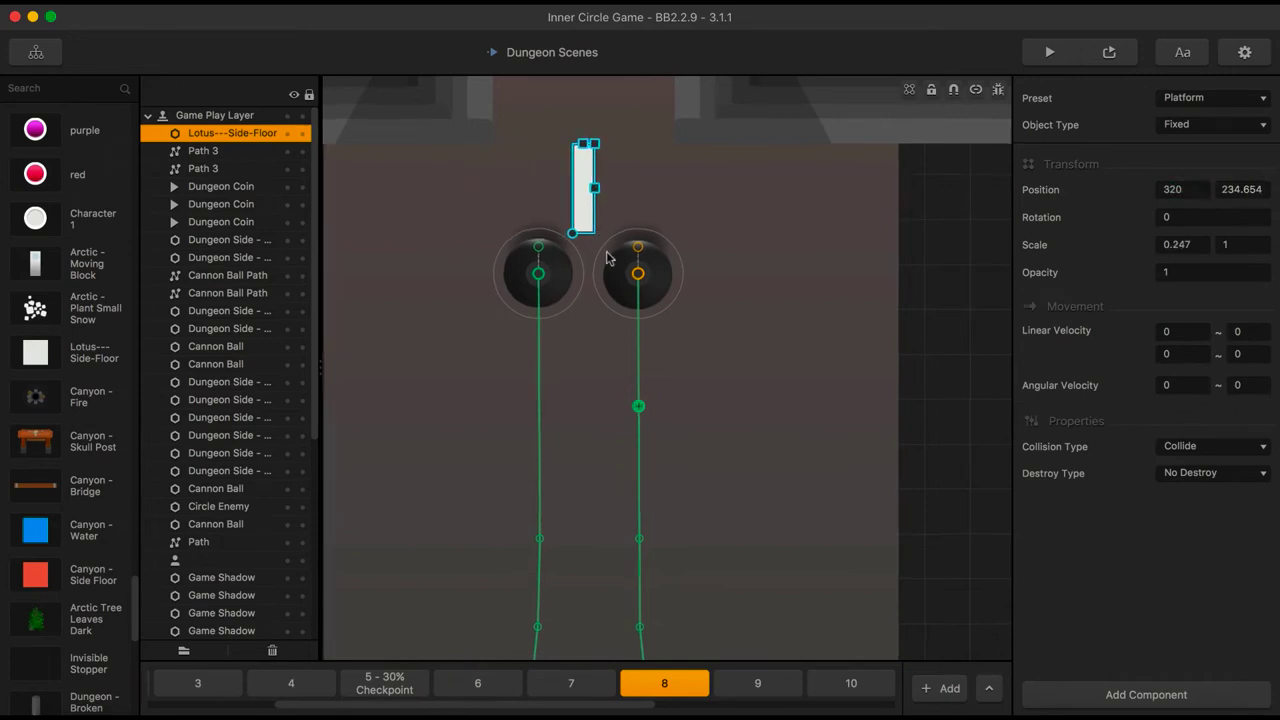
Stretch the Lotus---Side-Floor block vertically to a scale of about 1.783 and move it down between the two cannon balls
scroll(606, 258, "up", 3)
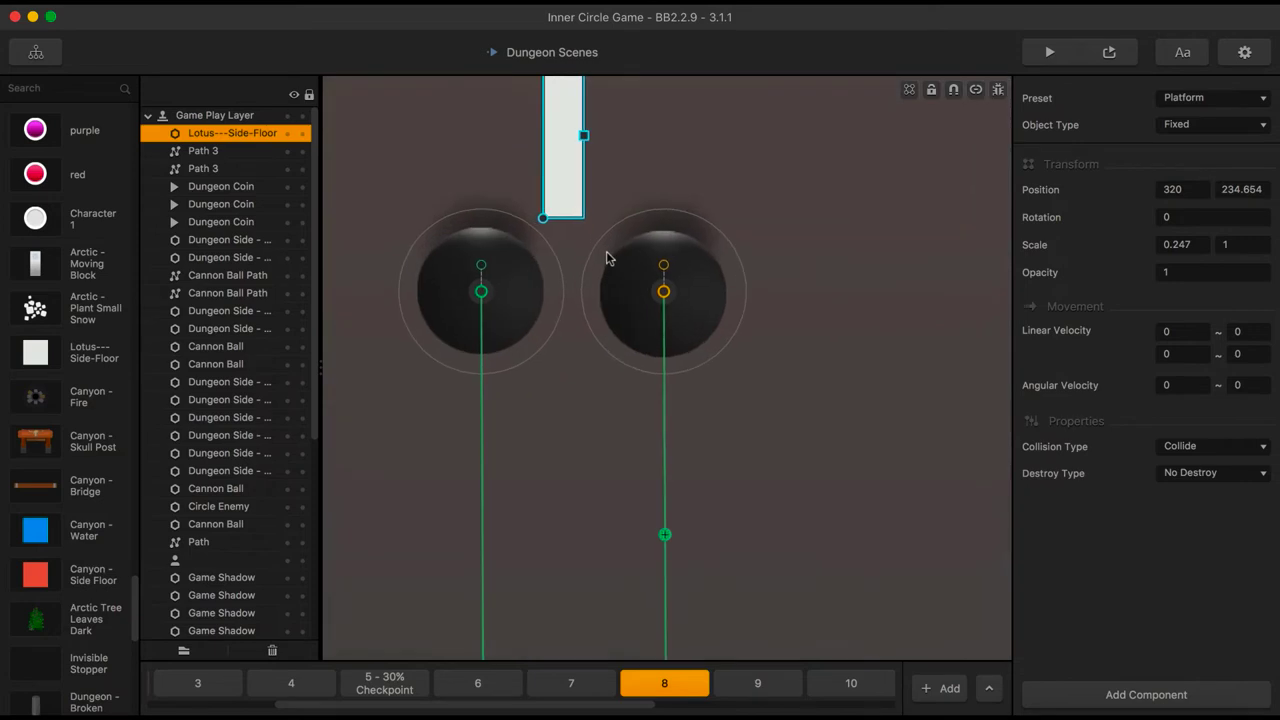
left_click(510, 285)
left_click(556, 199)
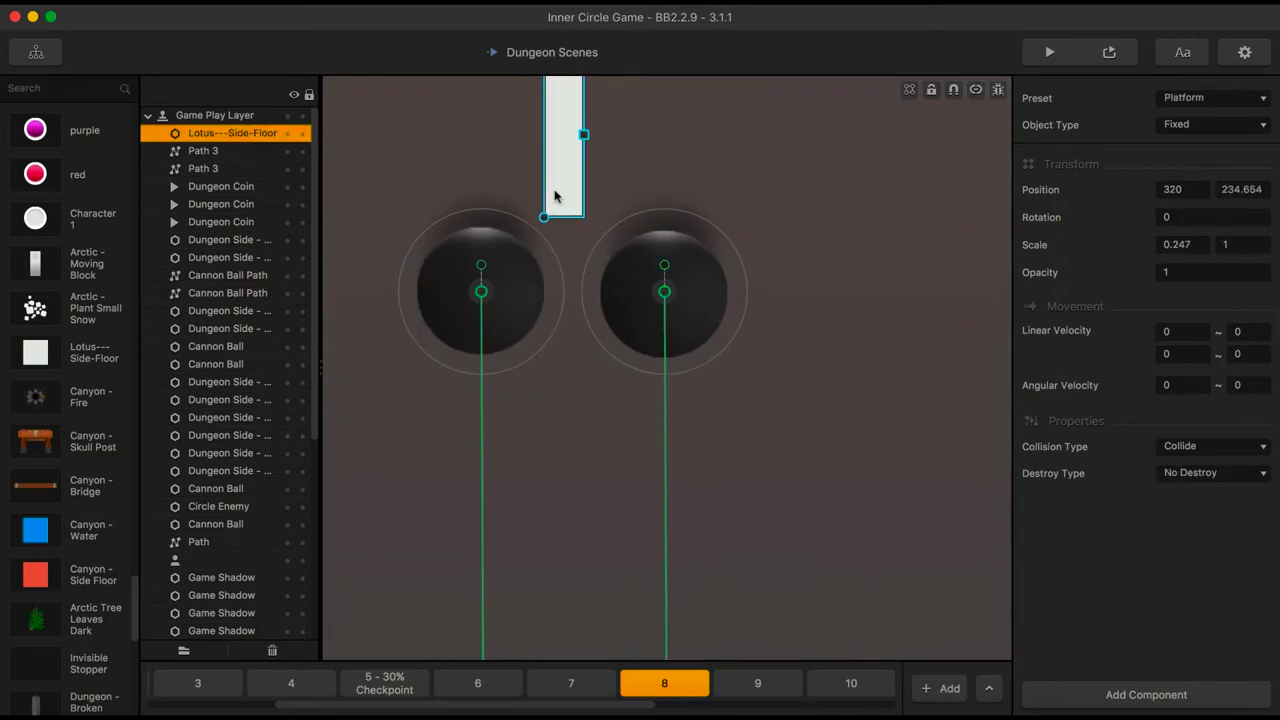
scroll(560, 200, "down", 2)
scroll(610, 195, "up", 2)
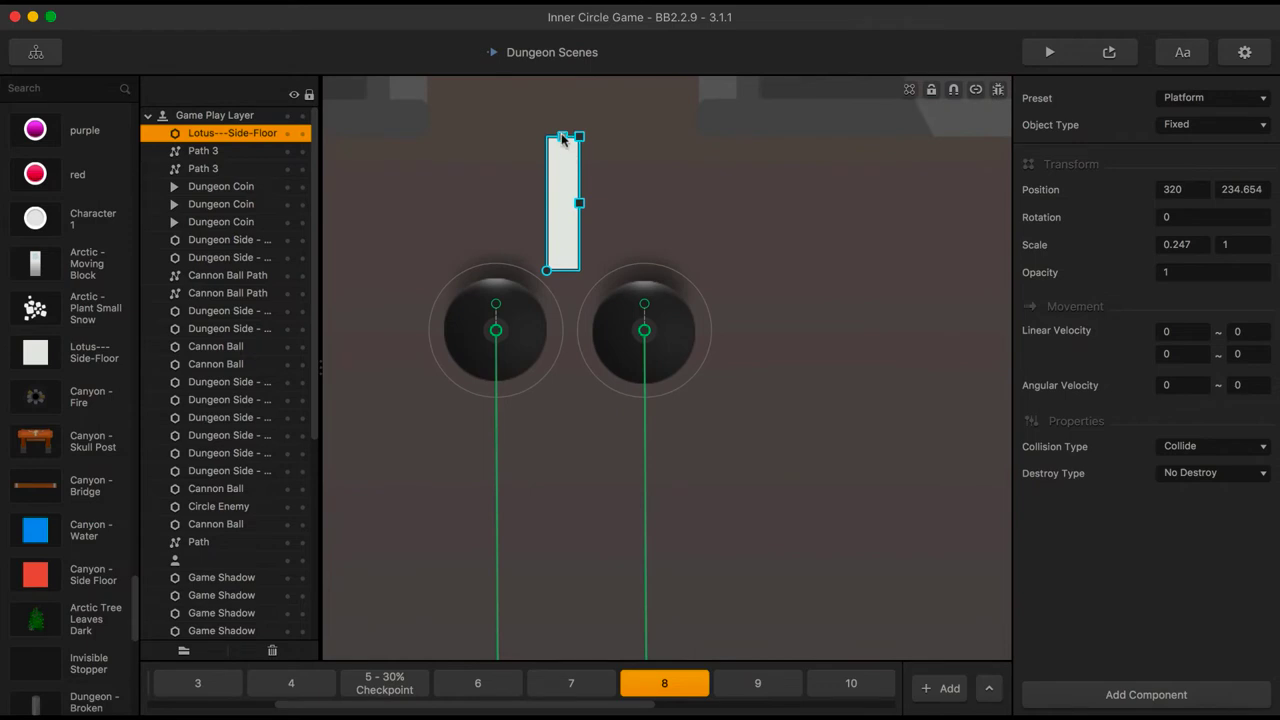
left_click_drag(561, 133, 559, 80)
left_click_drag(558, 155, 559, 284)
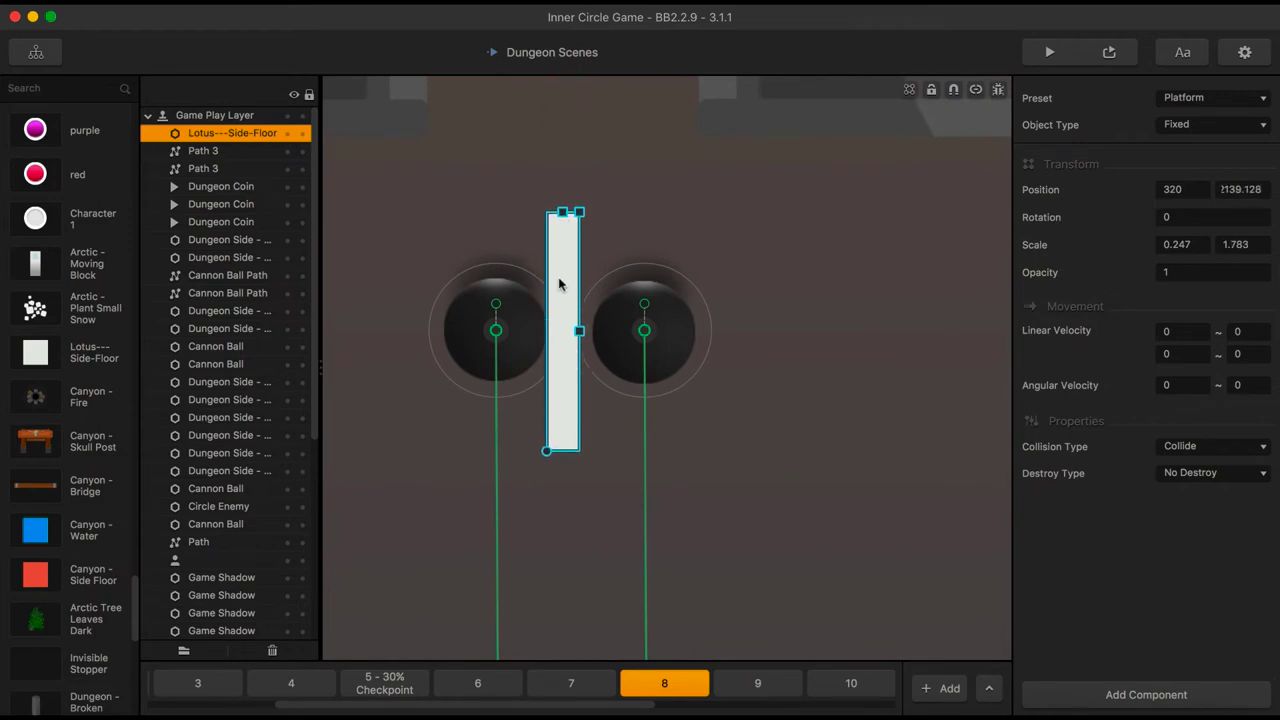
scroll(558, 284, "up", 2)
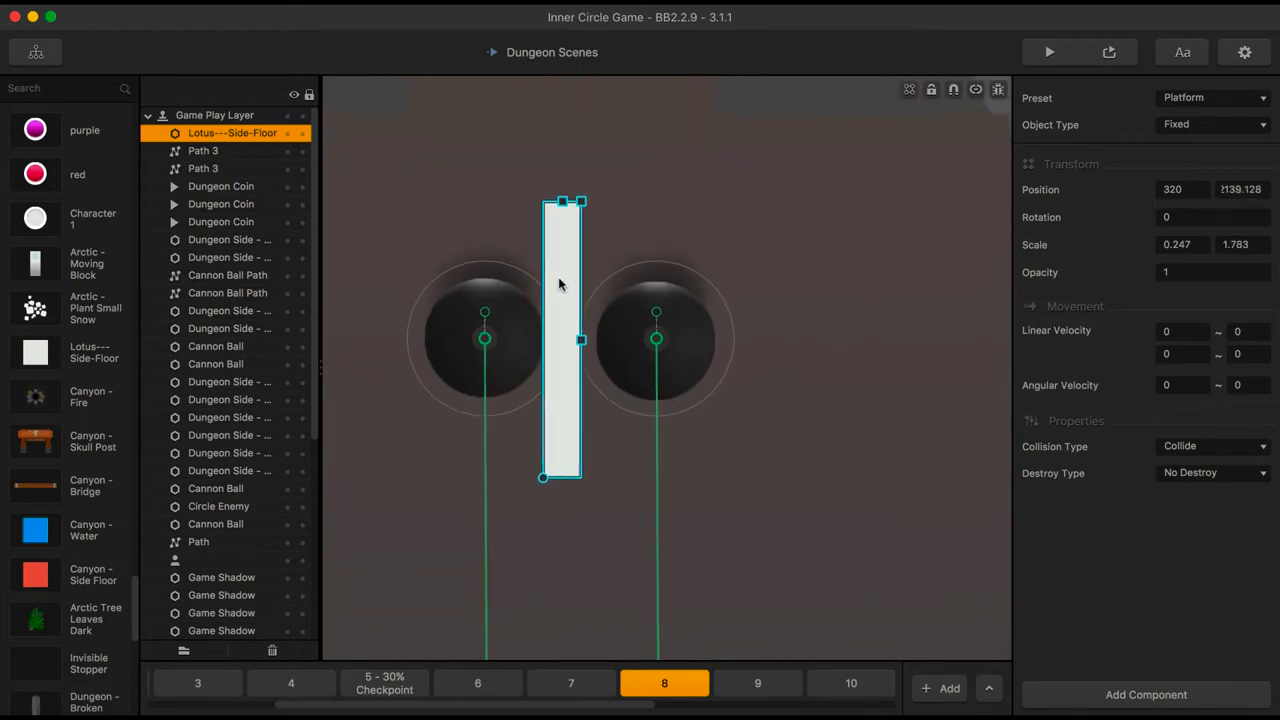
Shift the right-hand cannon ball toward the white block and set its X position to 370
left_click(631, 332)
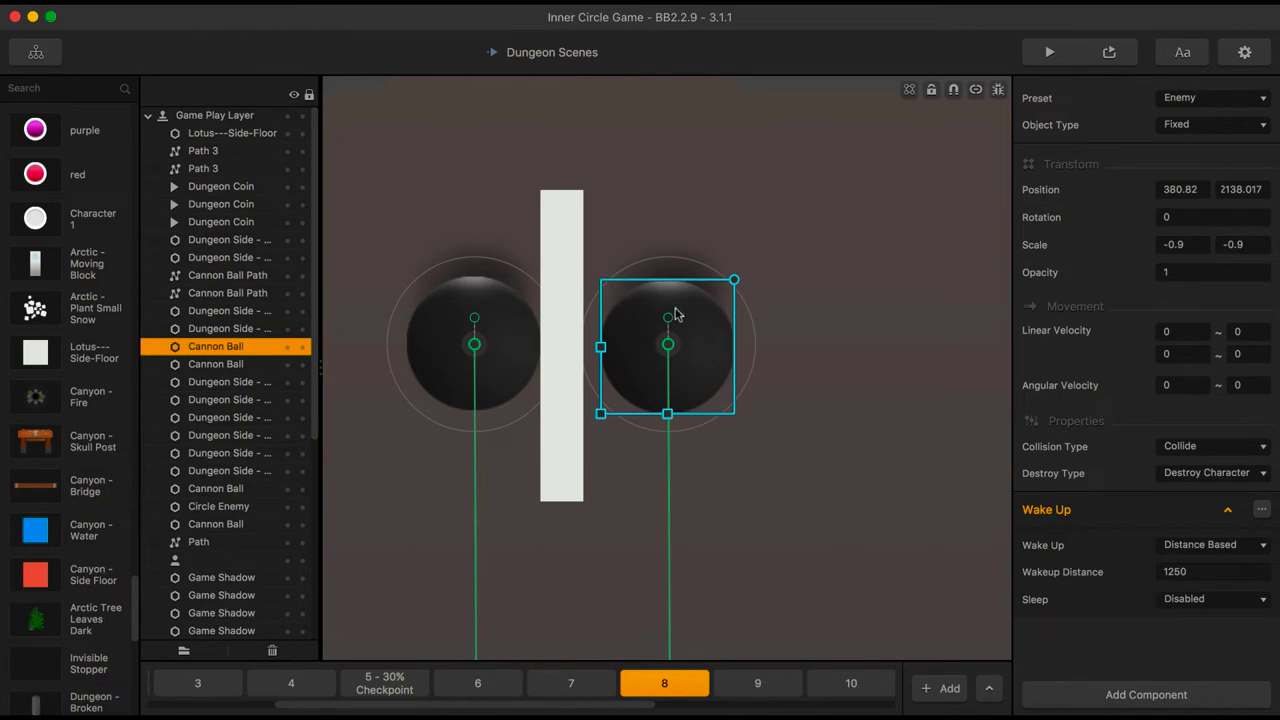
left_click(668, 345)
left_click(672, 305)
key("Left")
key("Left")
key("Left")
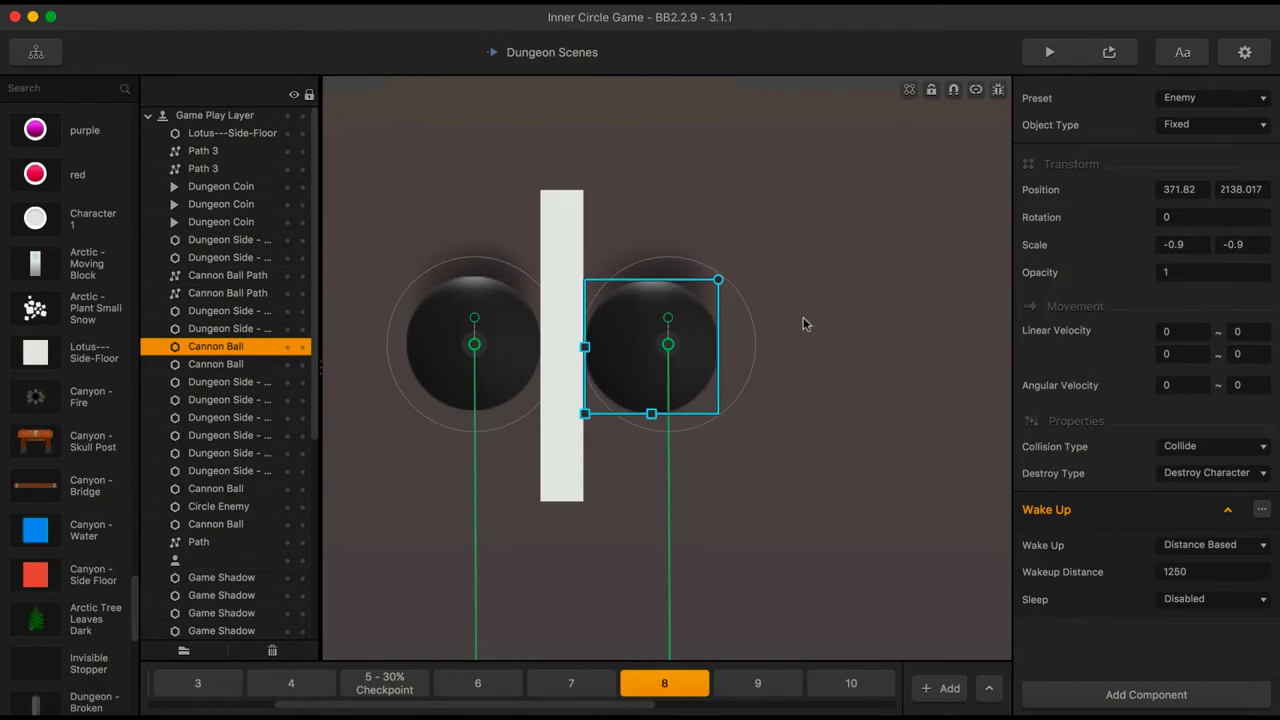
left_click(1179, 189)
key("BackSpace")
key("BackSpace")
type("0")
key("Return")
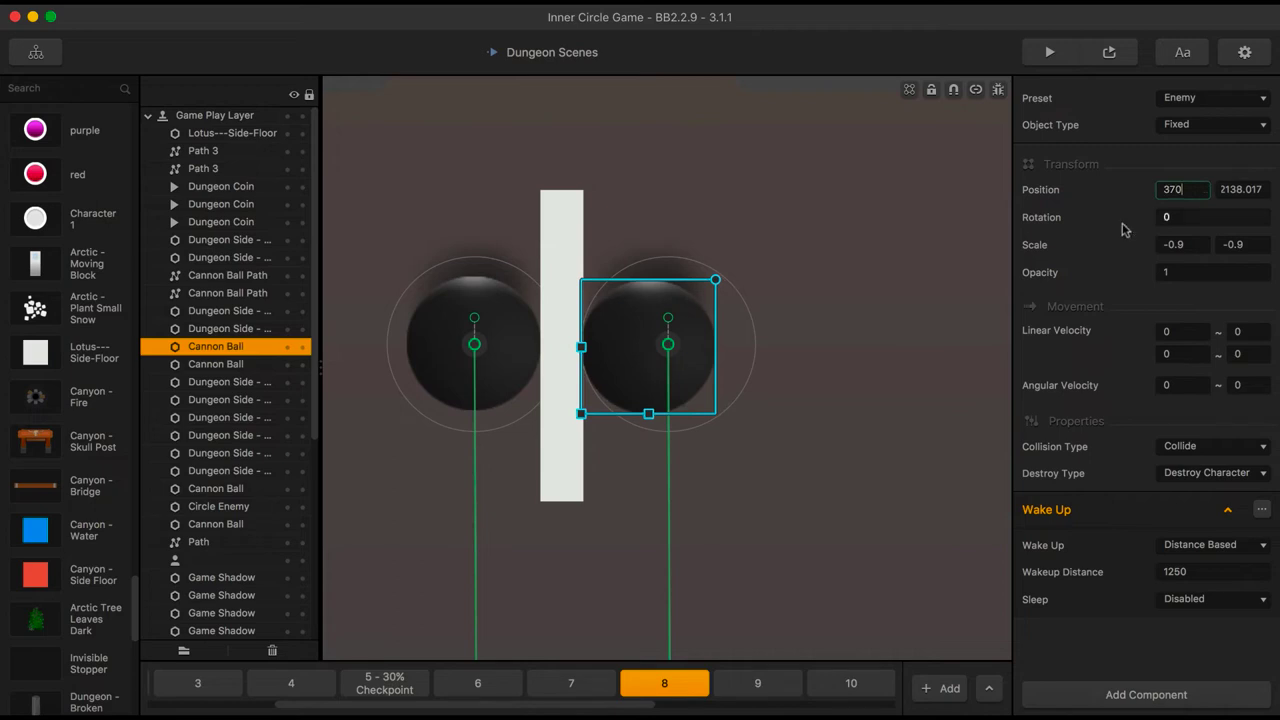
Set the X position of the right-hand Path 3 to 370
left_click(668, 346)
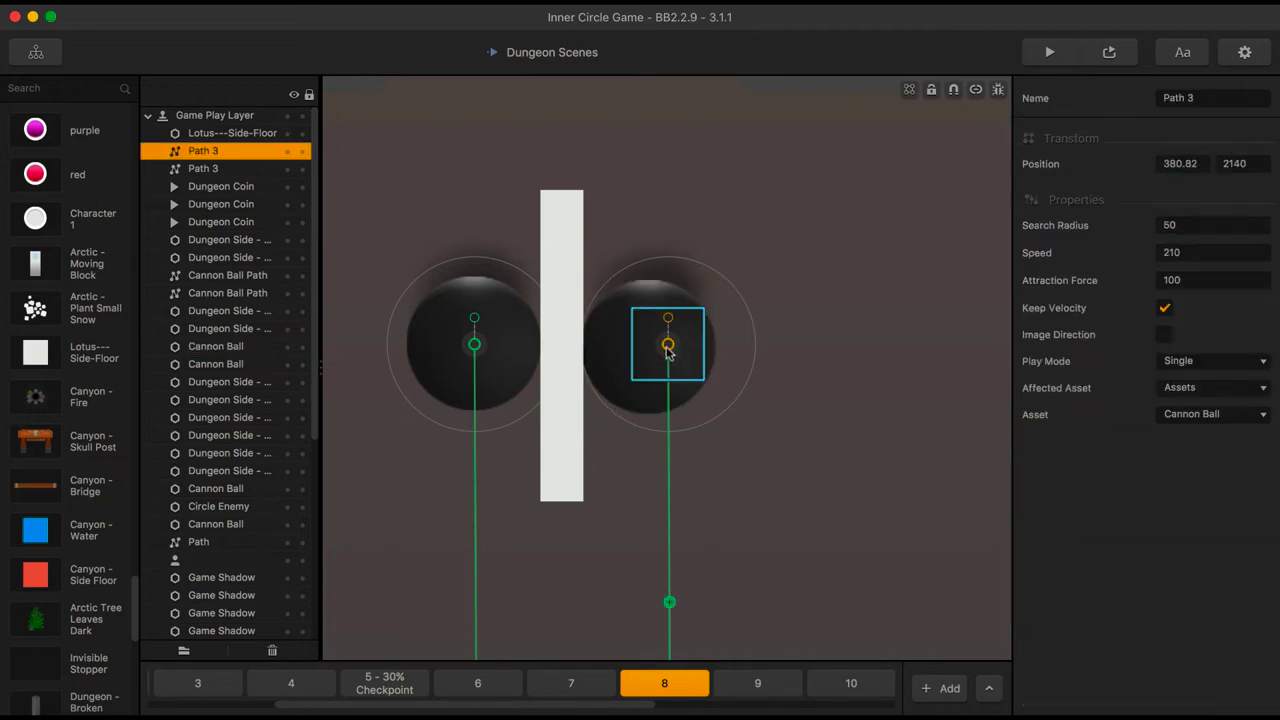
left_click(1182, 163)
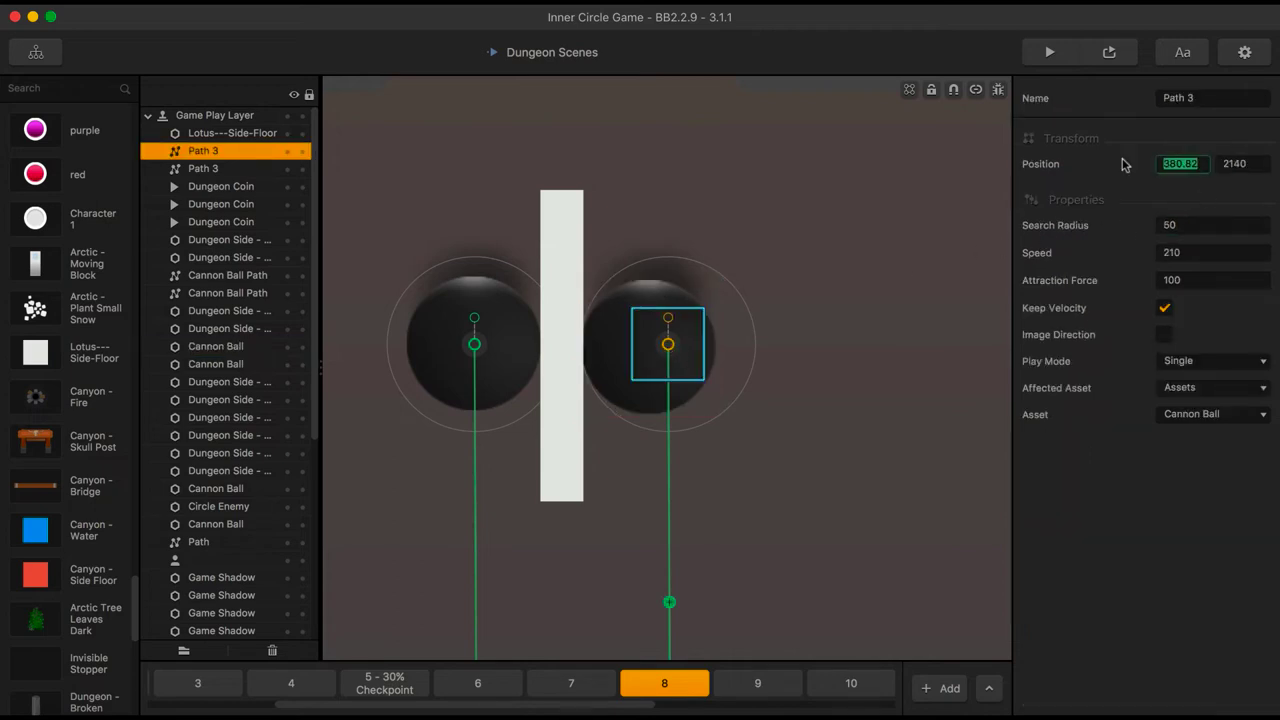
type("370")
key("Return")
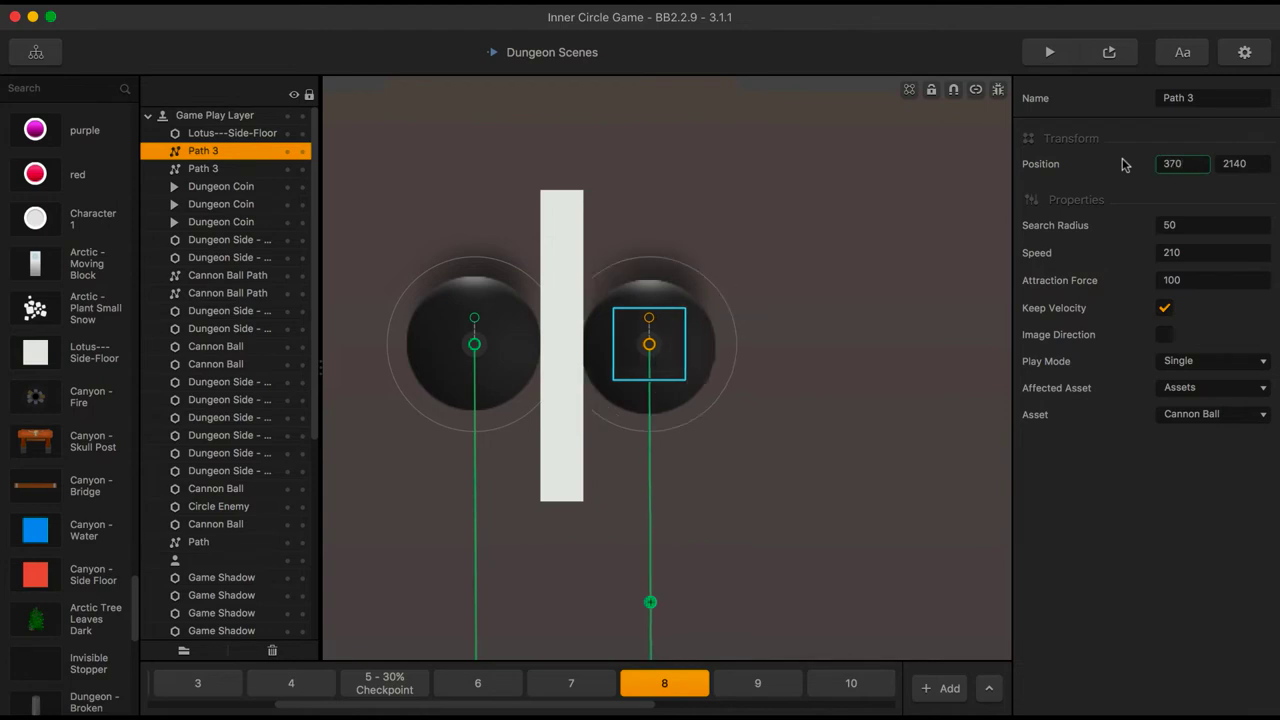
Delete the white guide block between the cannon balls and check the spacing of the two balls
left_click(558, 327)
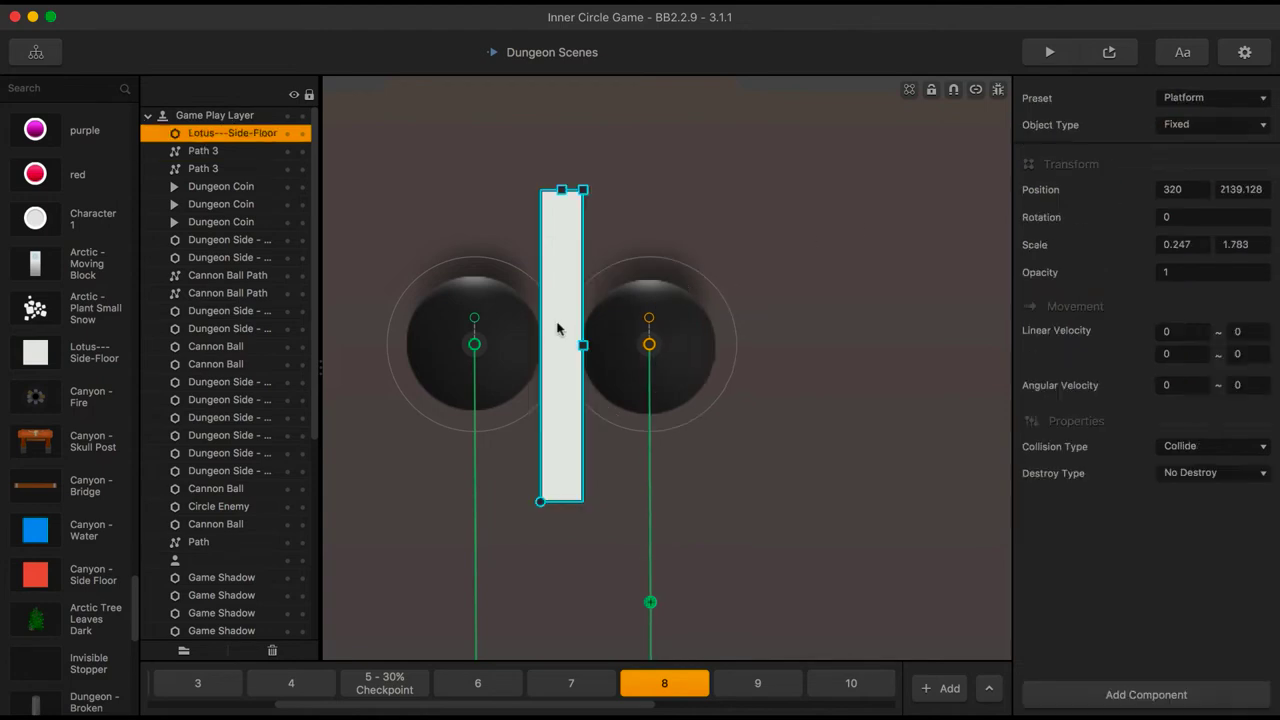
key("BackSpace")
scroll(557, 328, "down", 5)
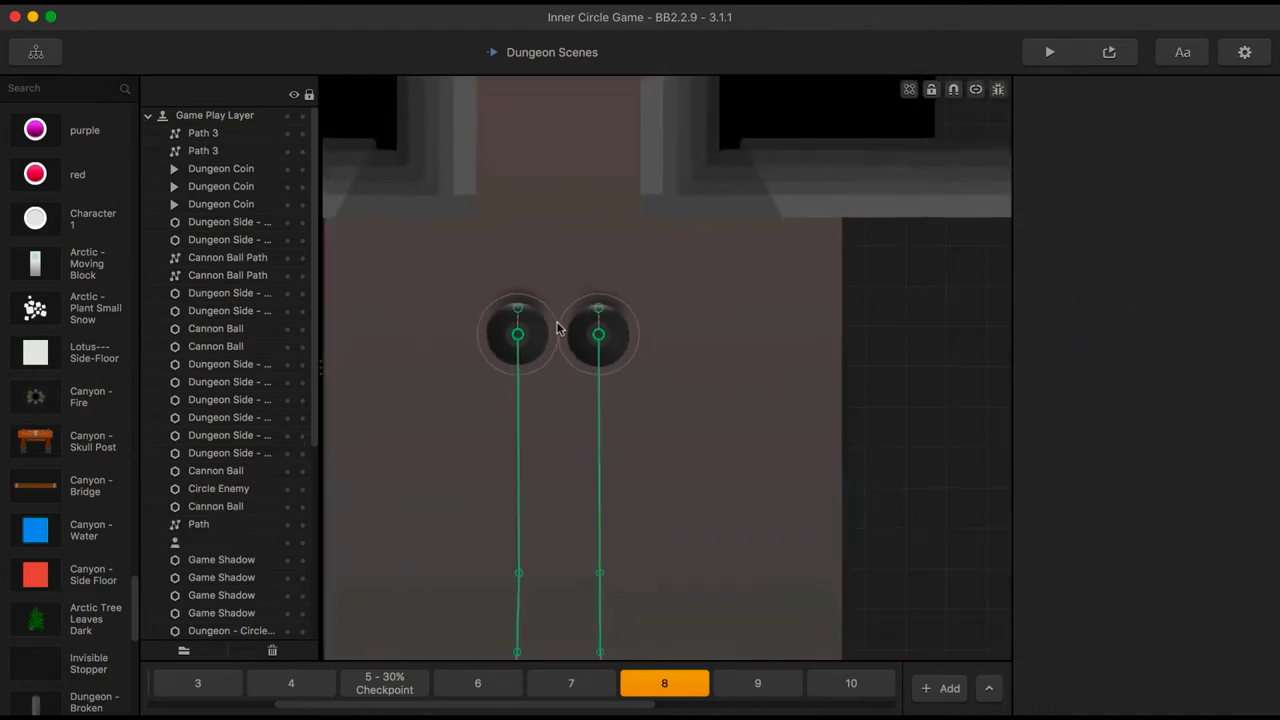
scroll(557, 328, "up", 5)
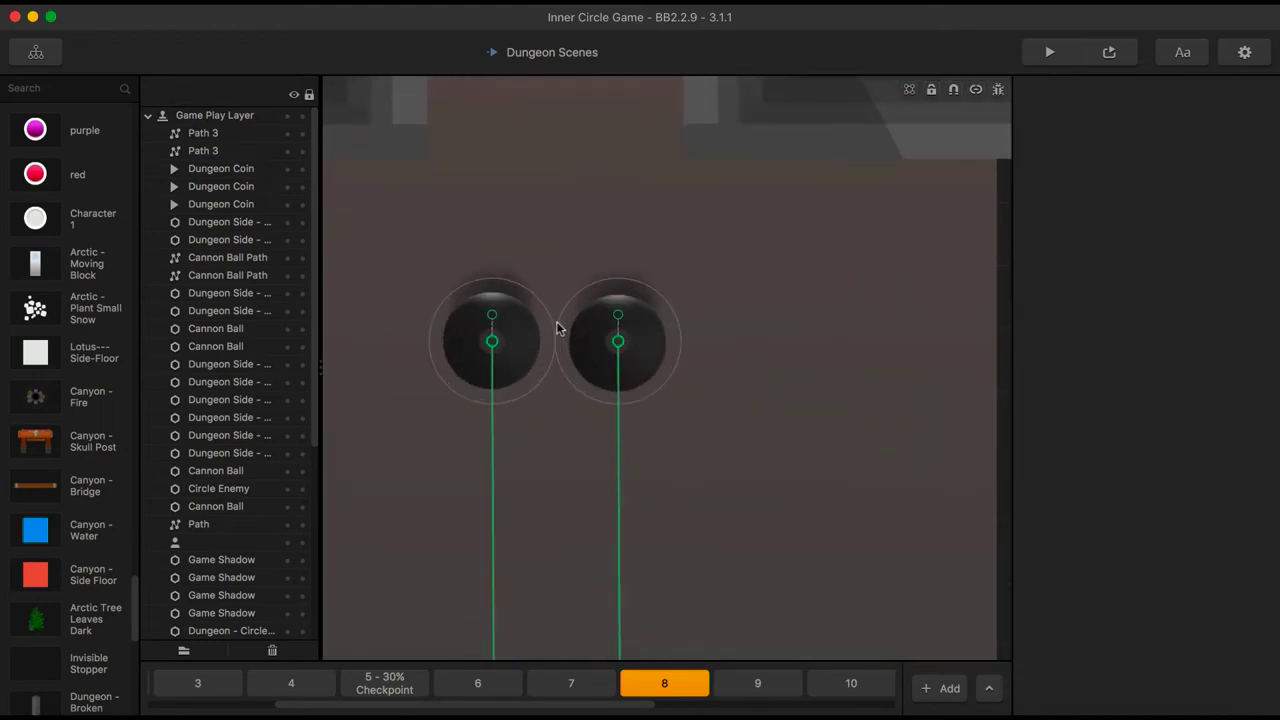
scroll(557, 328, "down", 5)
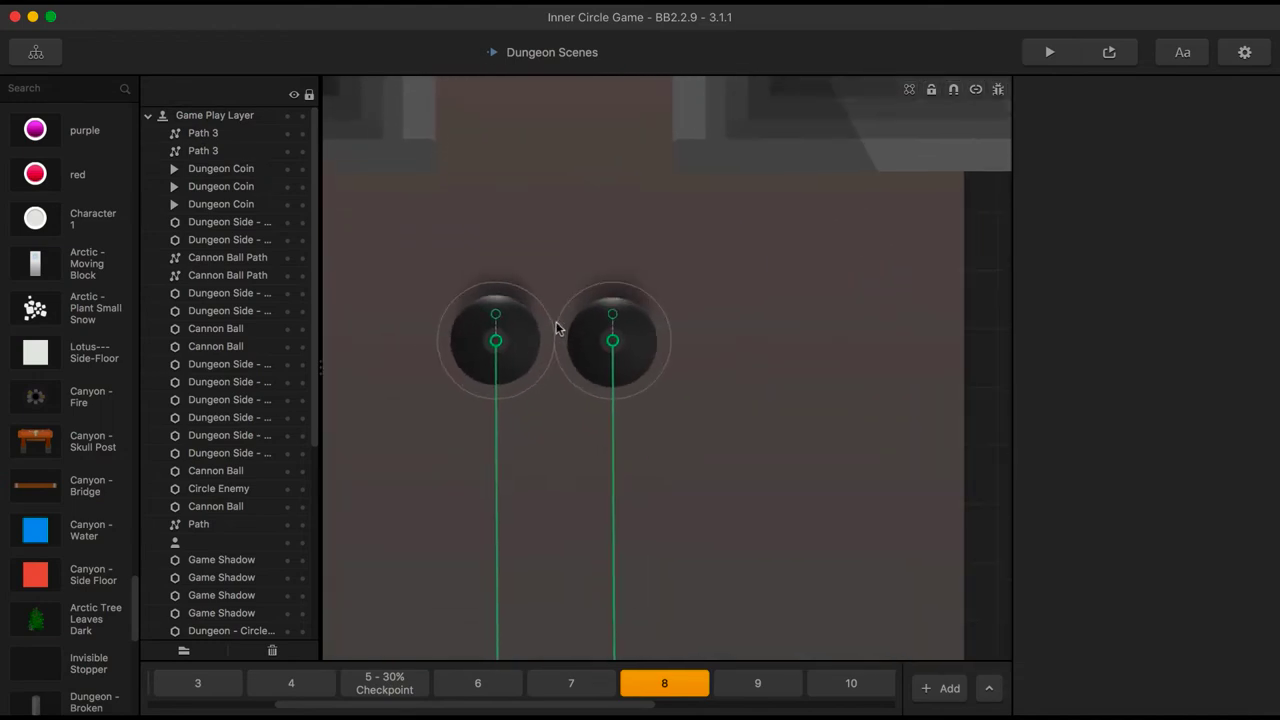
Set the X position of the bg-dungeon background to 320
scroll(557, 328, "up", 5)
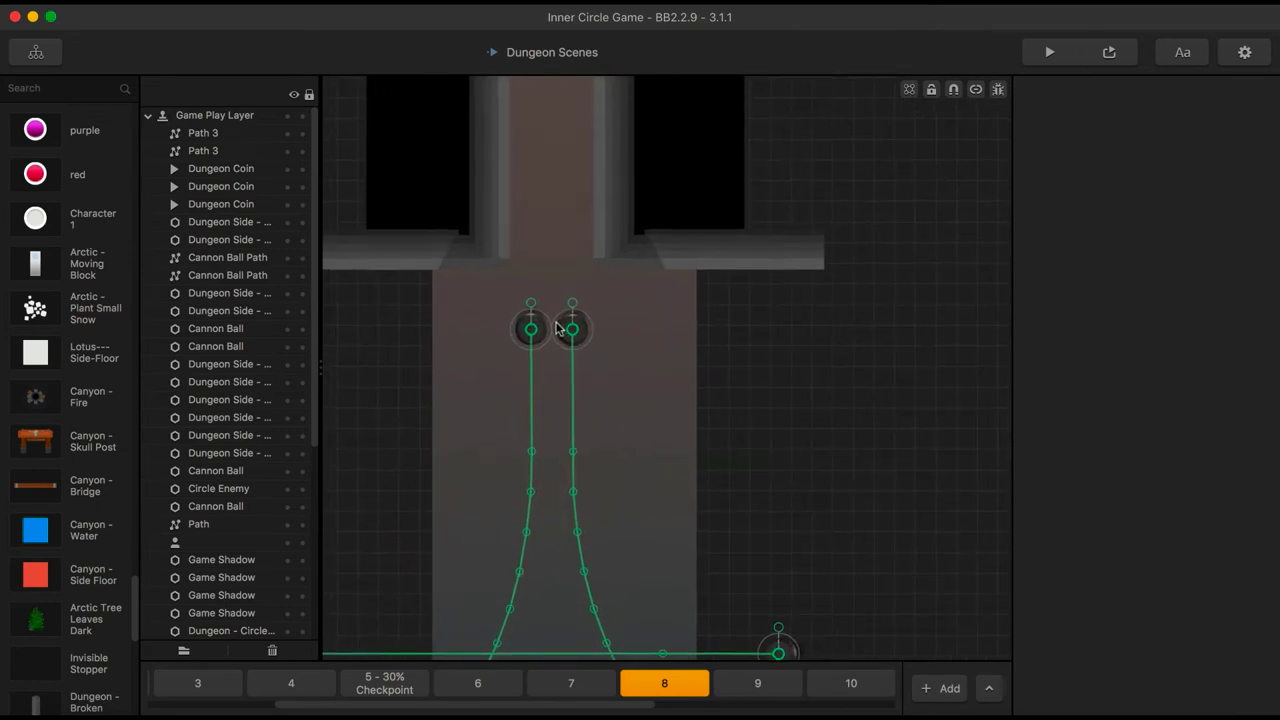
scroll(557, 328, "down", 5)
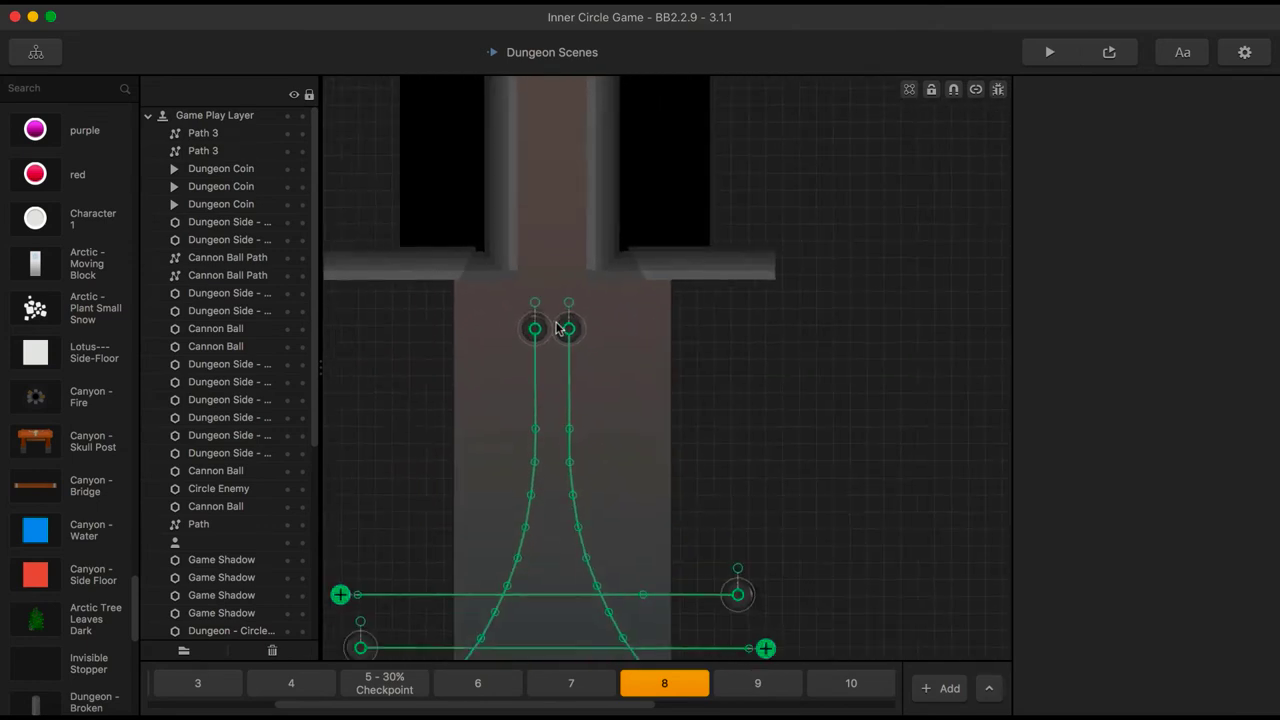
left_click(580, 366)
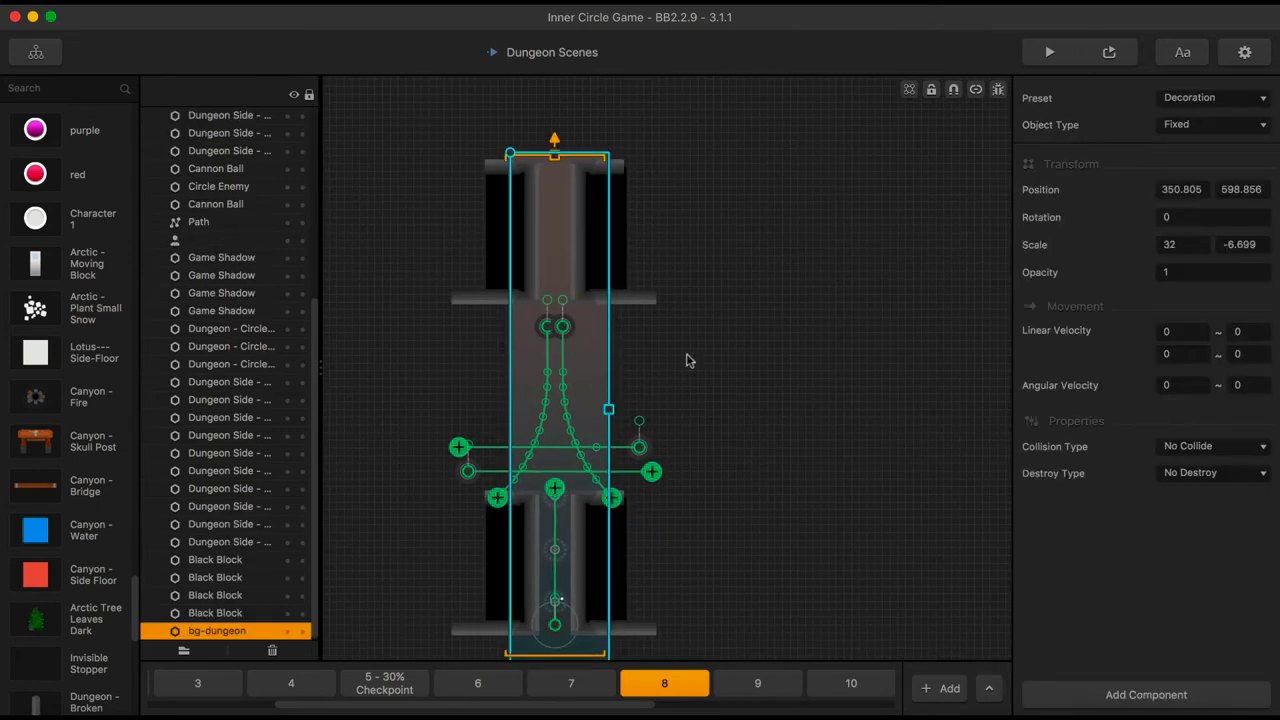
left_click(1183, 189)
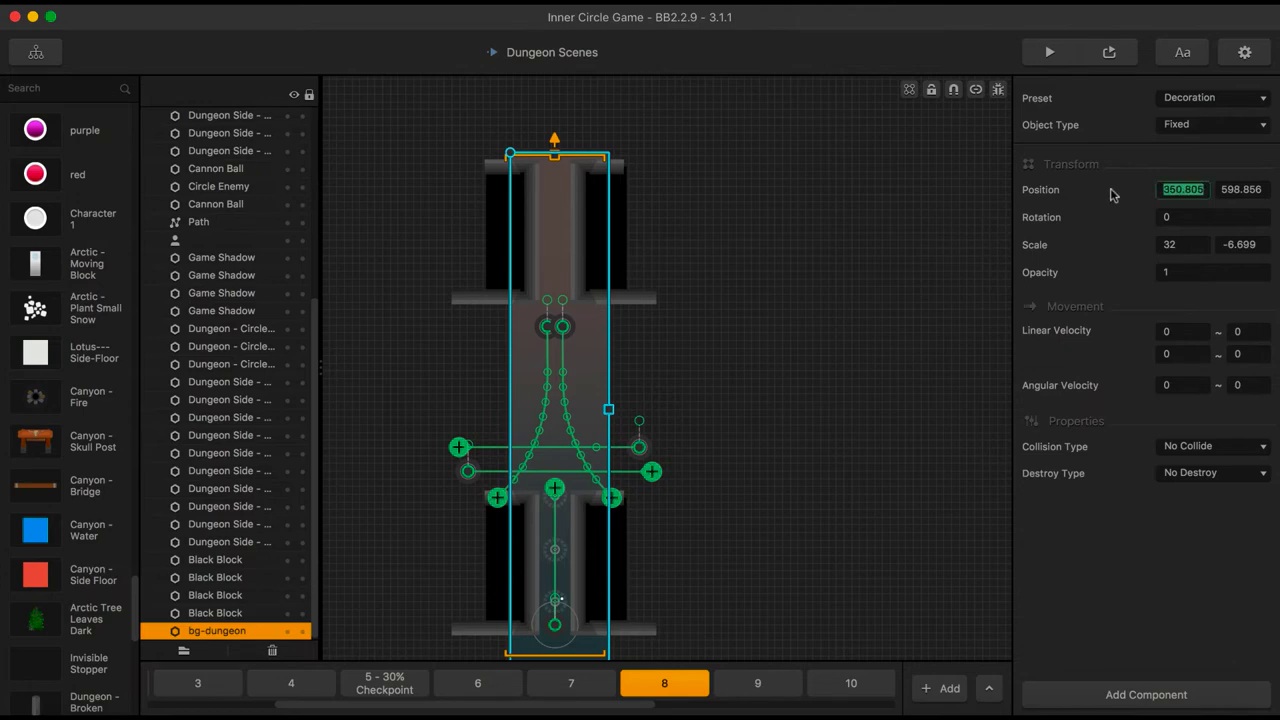
type("320")
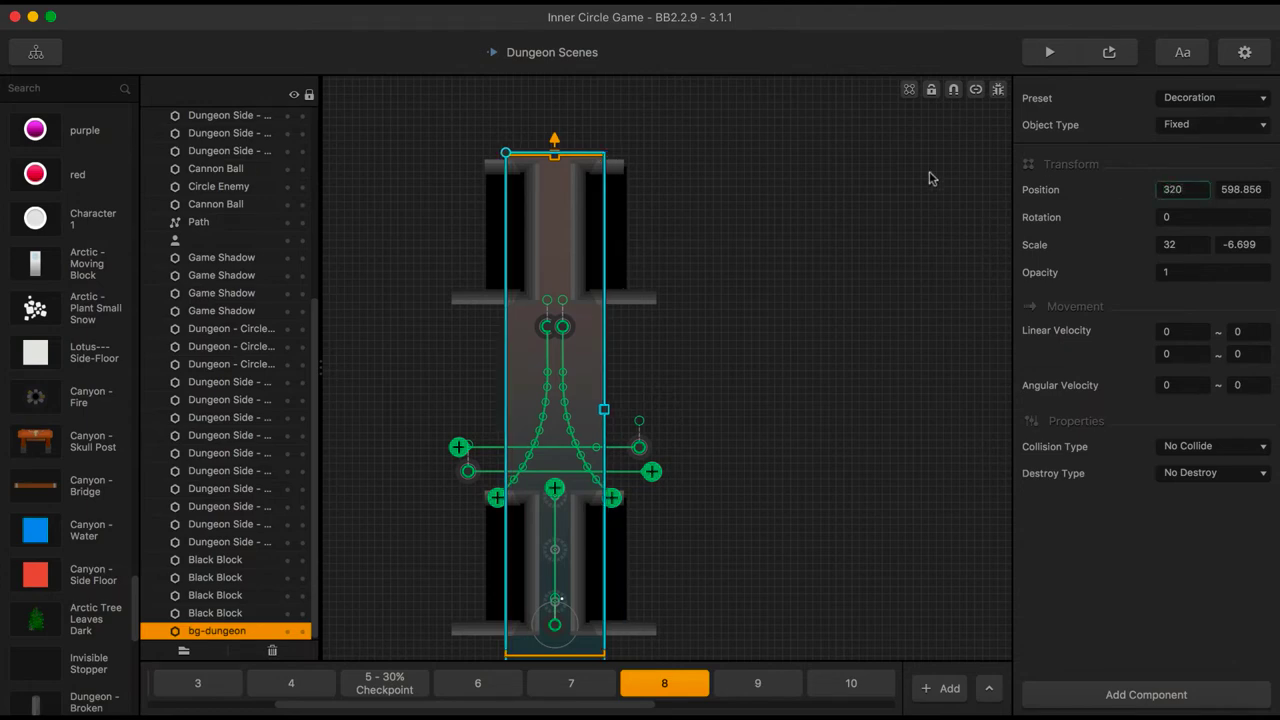
left_click(725, 317)
Examine the alignment of the background, black blocks and cannon ball paths along the whole dungeon section
scroll(640, 309, "up", 5)
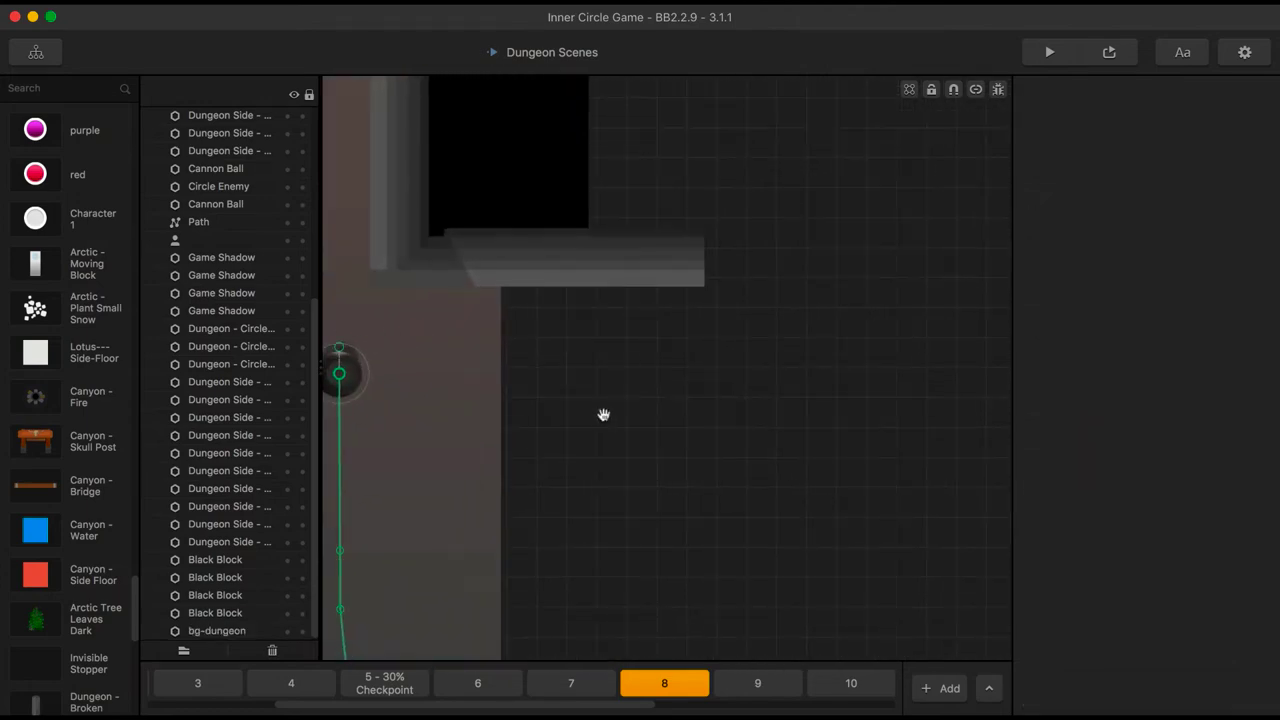
left_click_drag(603, 414, 891, 217)
scroll(891, 217, "down", 2)
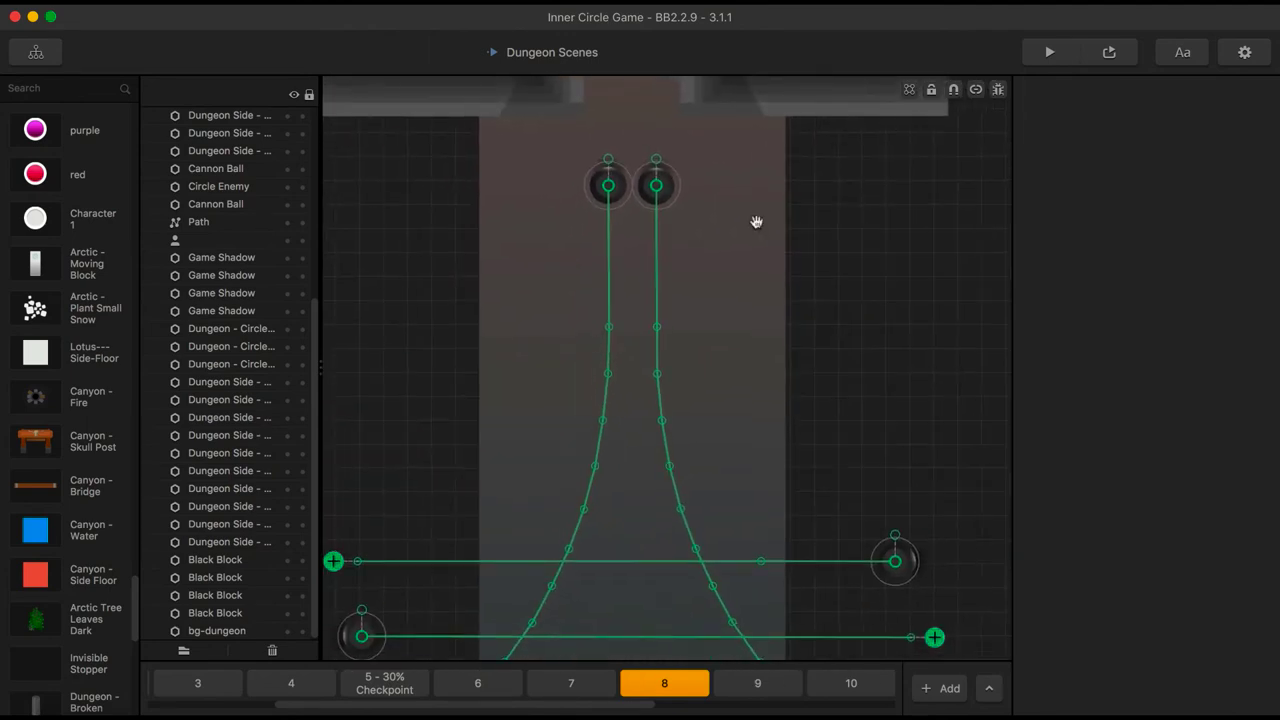
left_click_drag(757, 221, 760, 378)
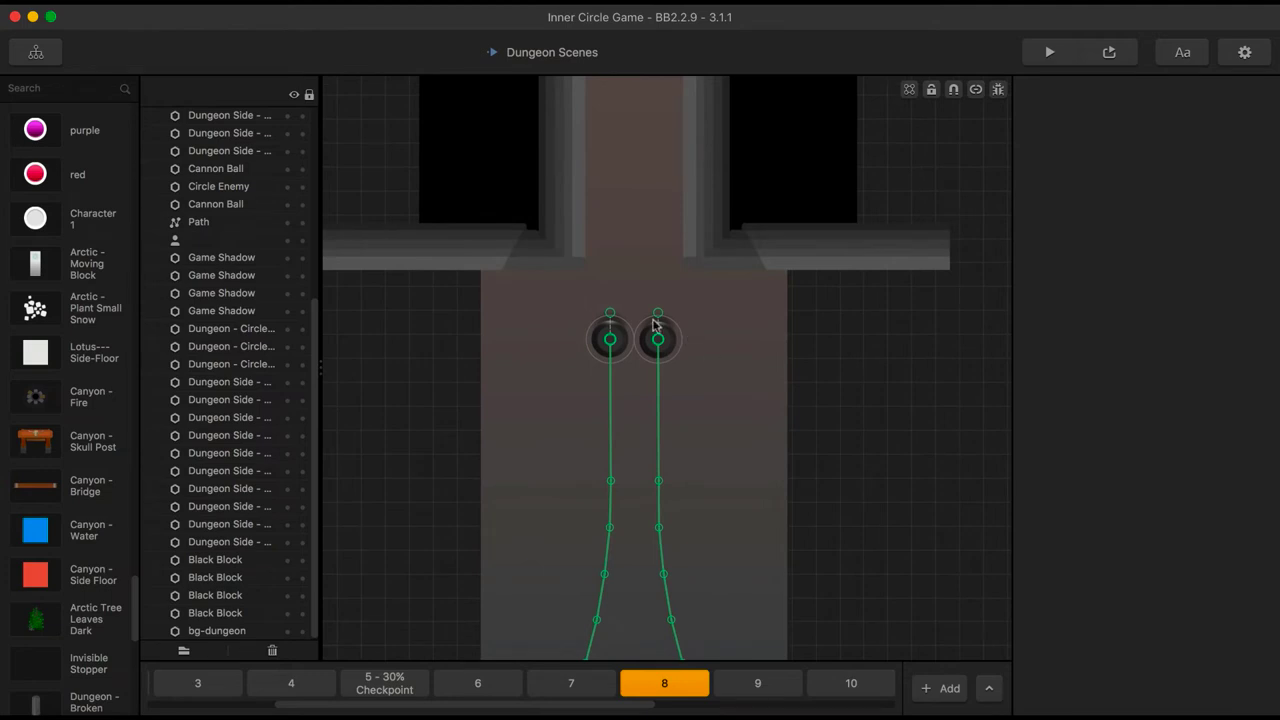
left_click(509, 164)
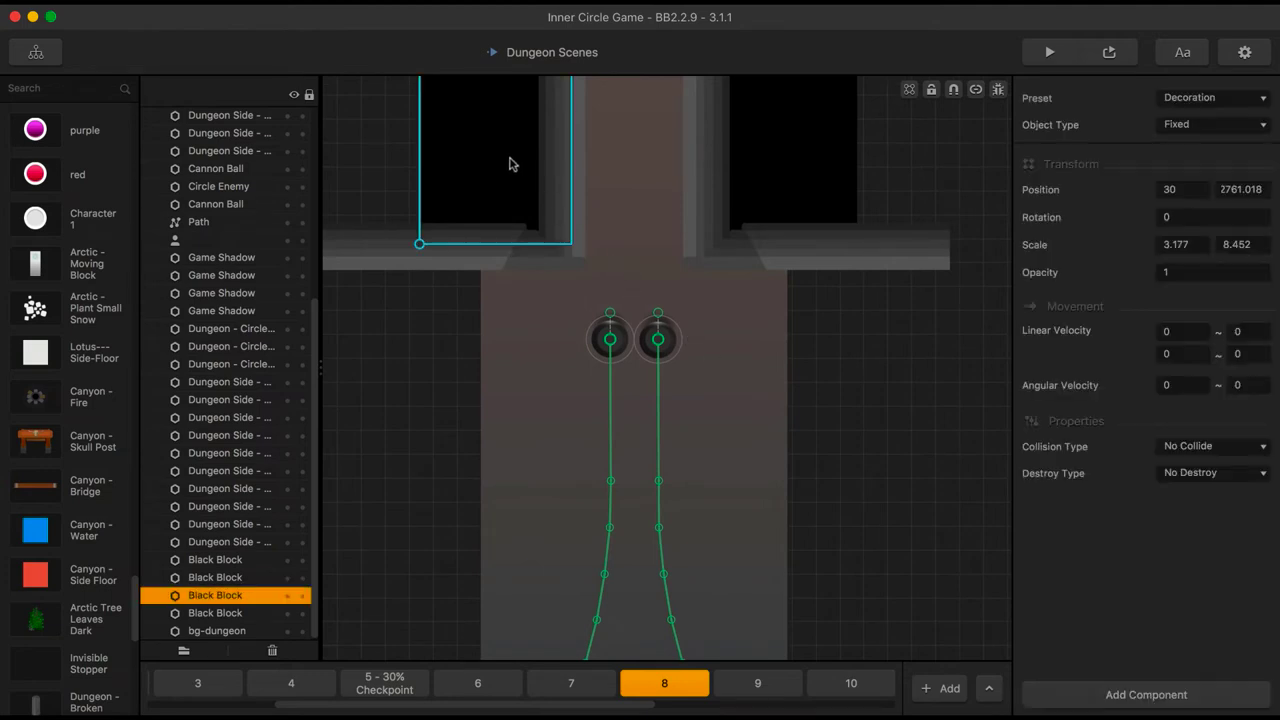
scroll(634, 491, "down", 5)
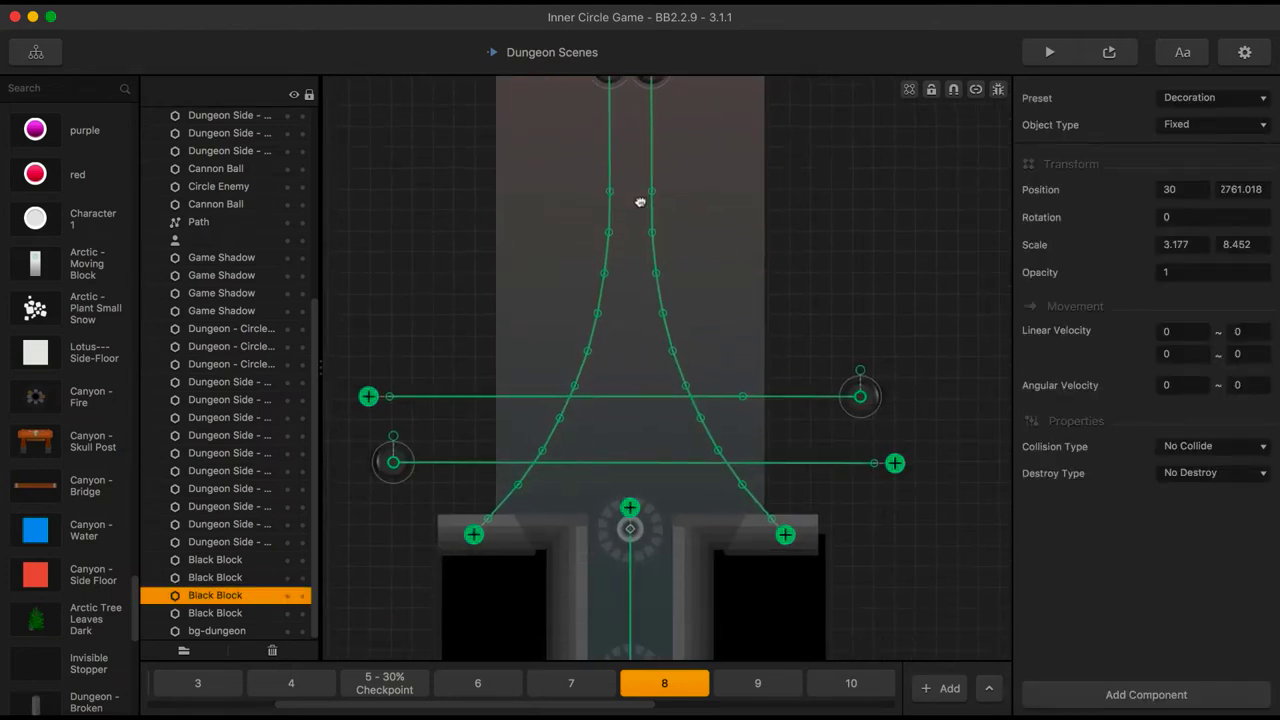
left_click_drag(640, 346, 622, 126)
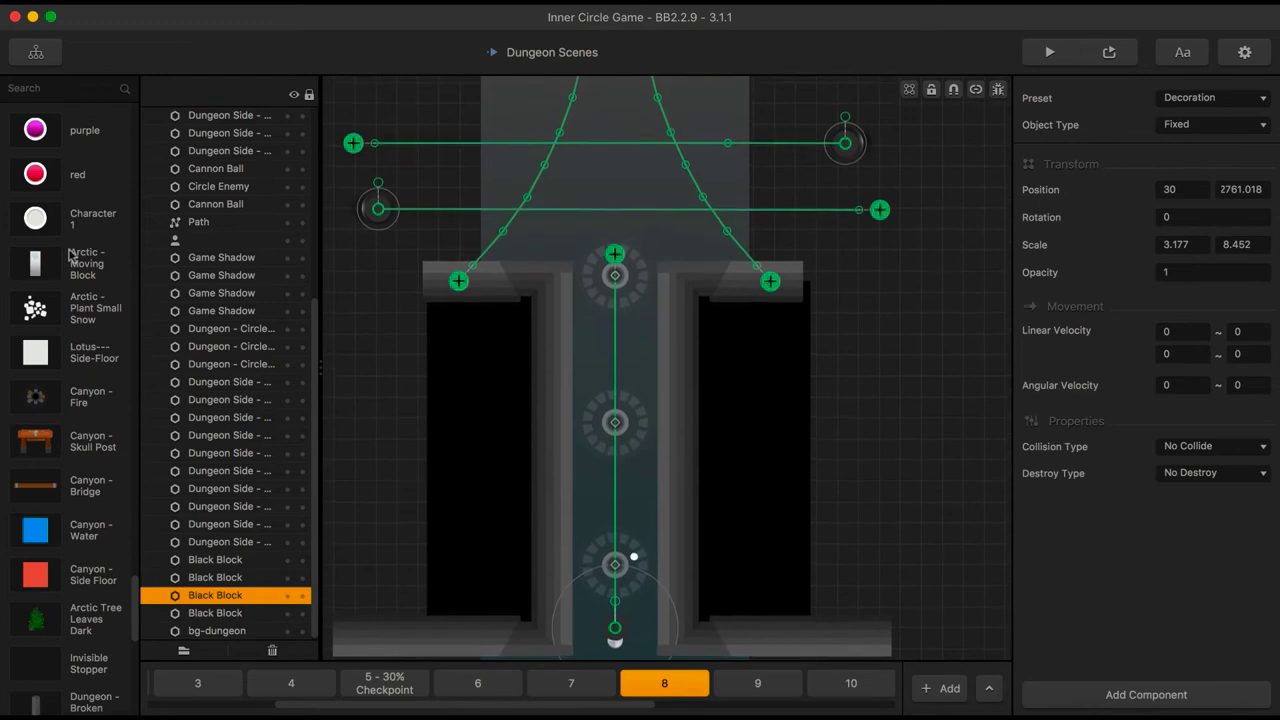
Place a Lotus---Side-Floor block at the lower corridor's upper-left wall corner, widen it to scale 2.19, and nudge it to X 108.85
left_click(36, 353)
mouse_move(1220, 213)
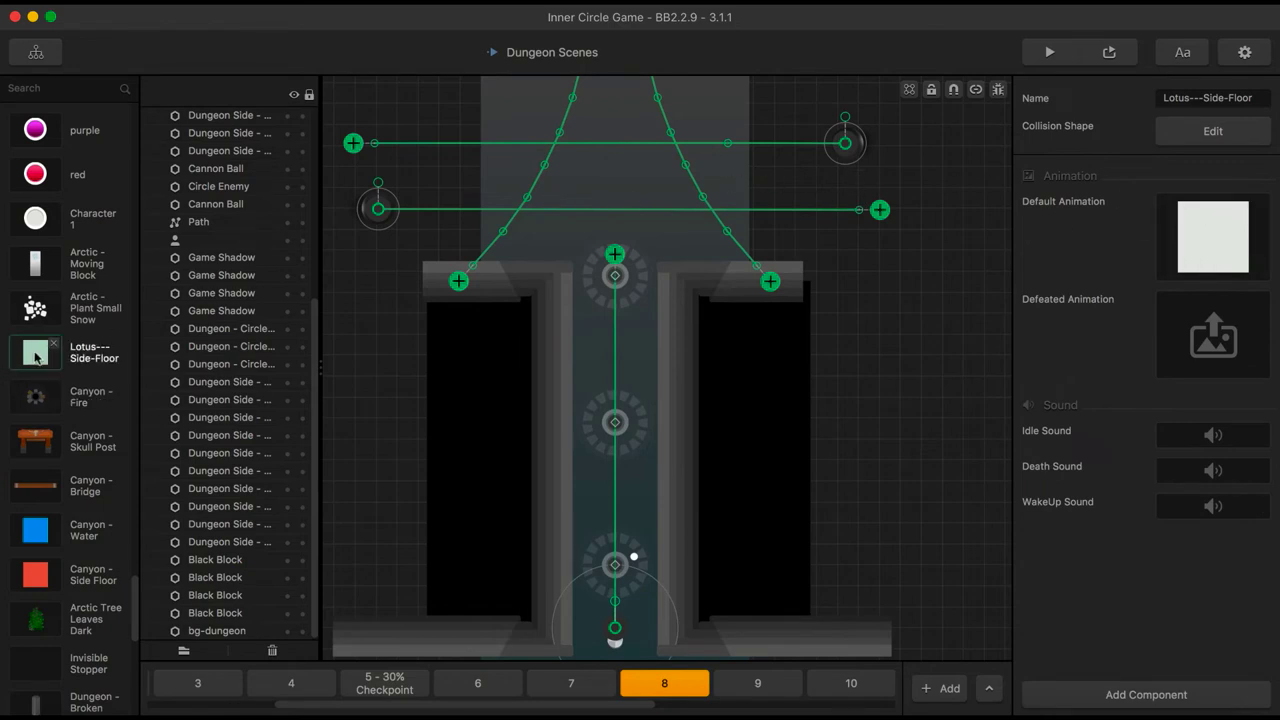
left_click_drag(36, 357, 524, 310)
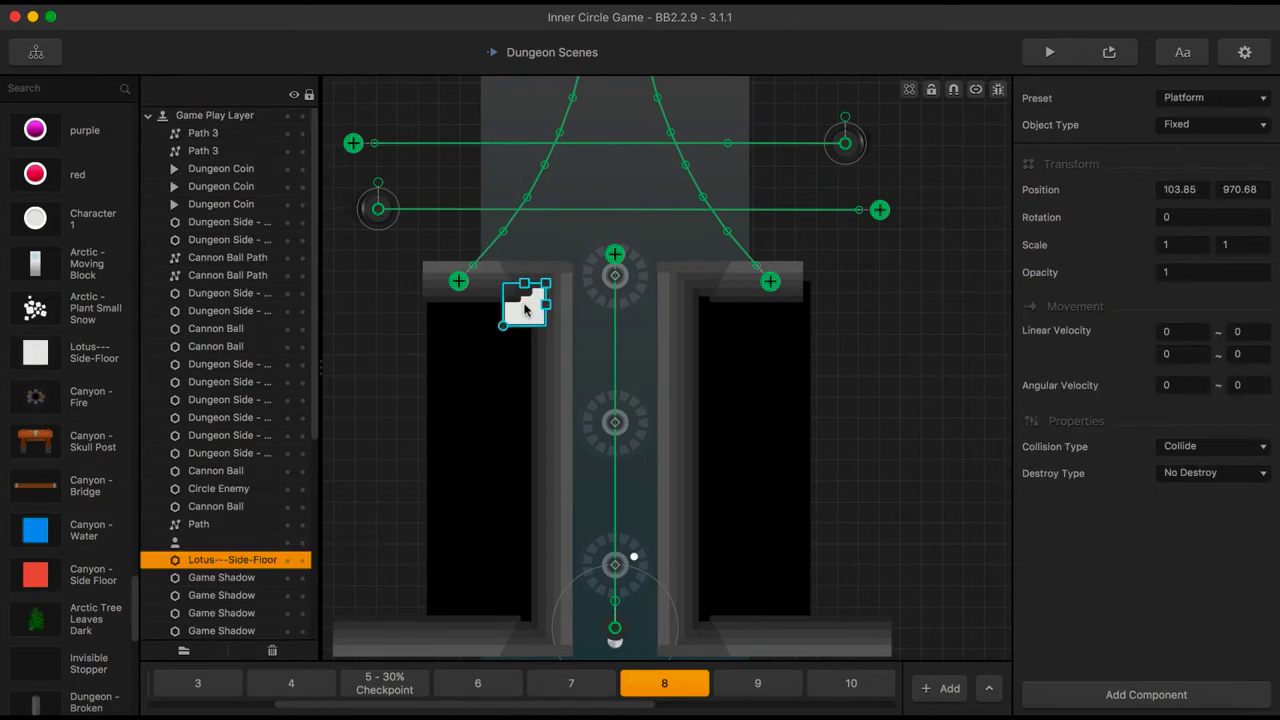
scroll(524, 310, "up", 5)
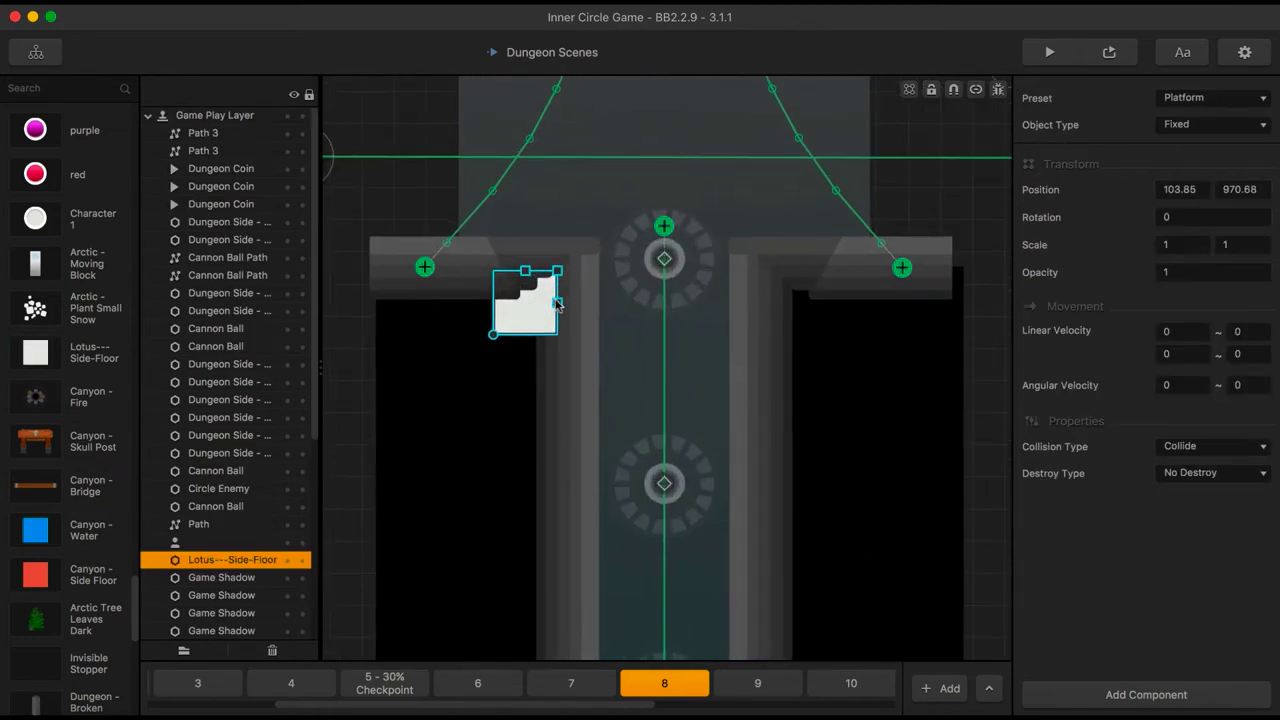
left_click_drag(558, 304, 597, 318)
key("Right")
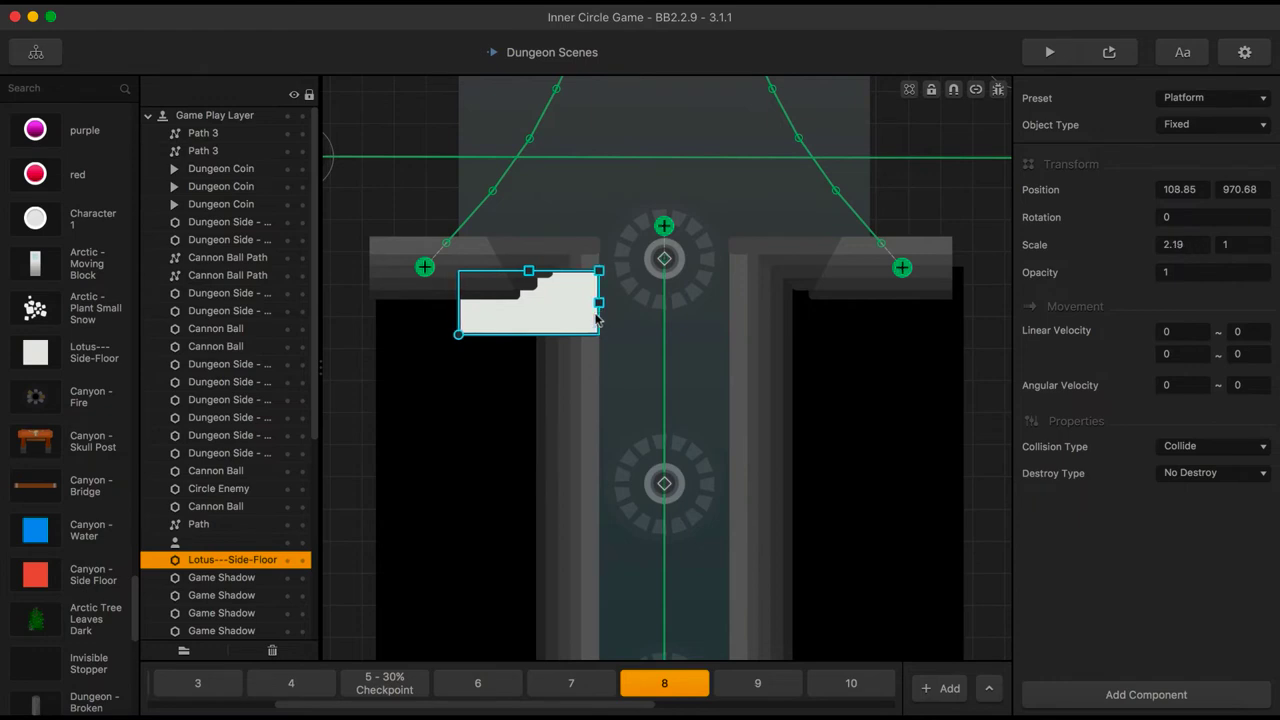
Move the widened Lotus---Side-Floor block up to the floor's left edge, level with the cannon balls, at about X -26.7
left_click_drag(553, 310, 680, 78)
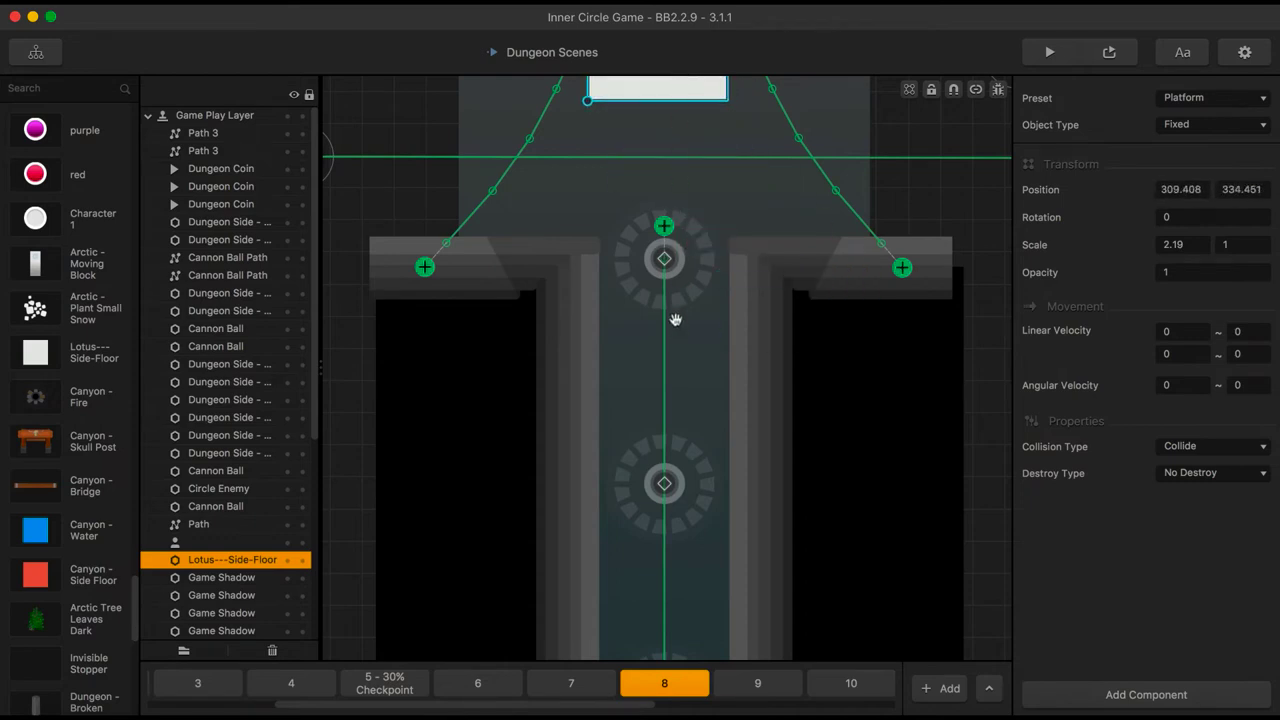
left_click_drag(675, 319, 691, 540)
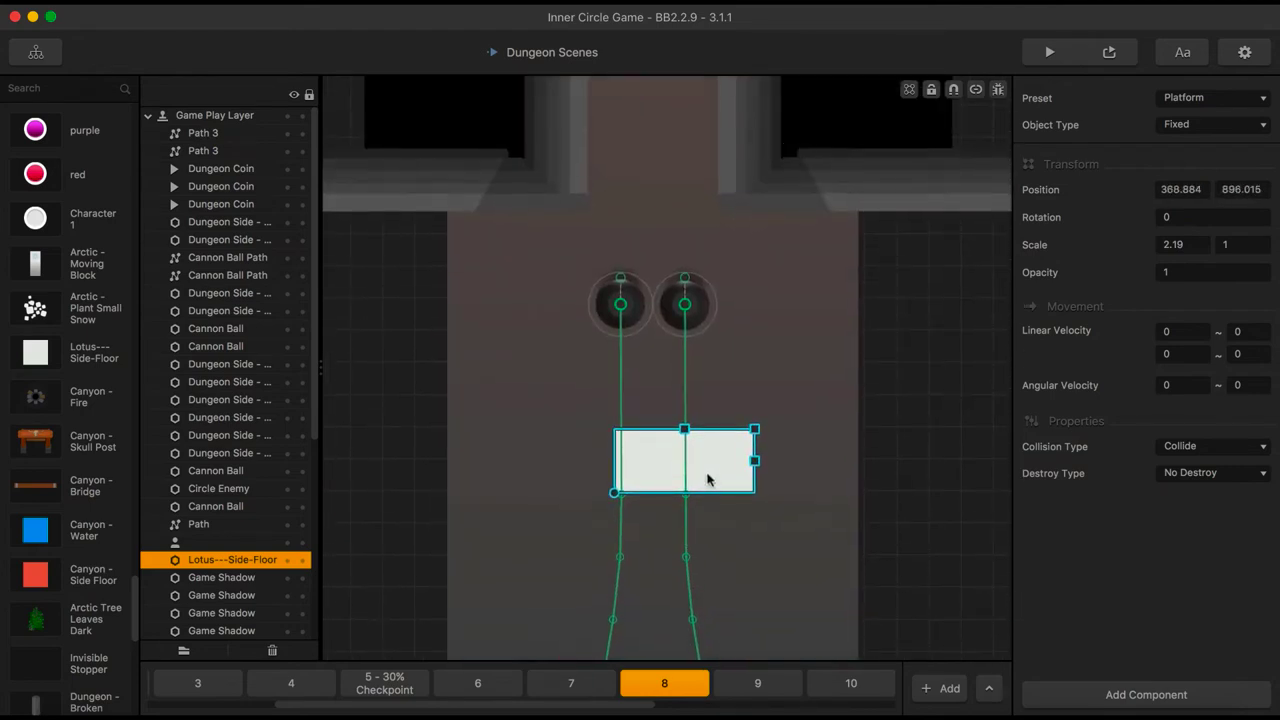
left_click_drag(707, 480, 452, 340)
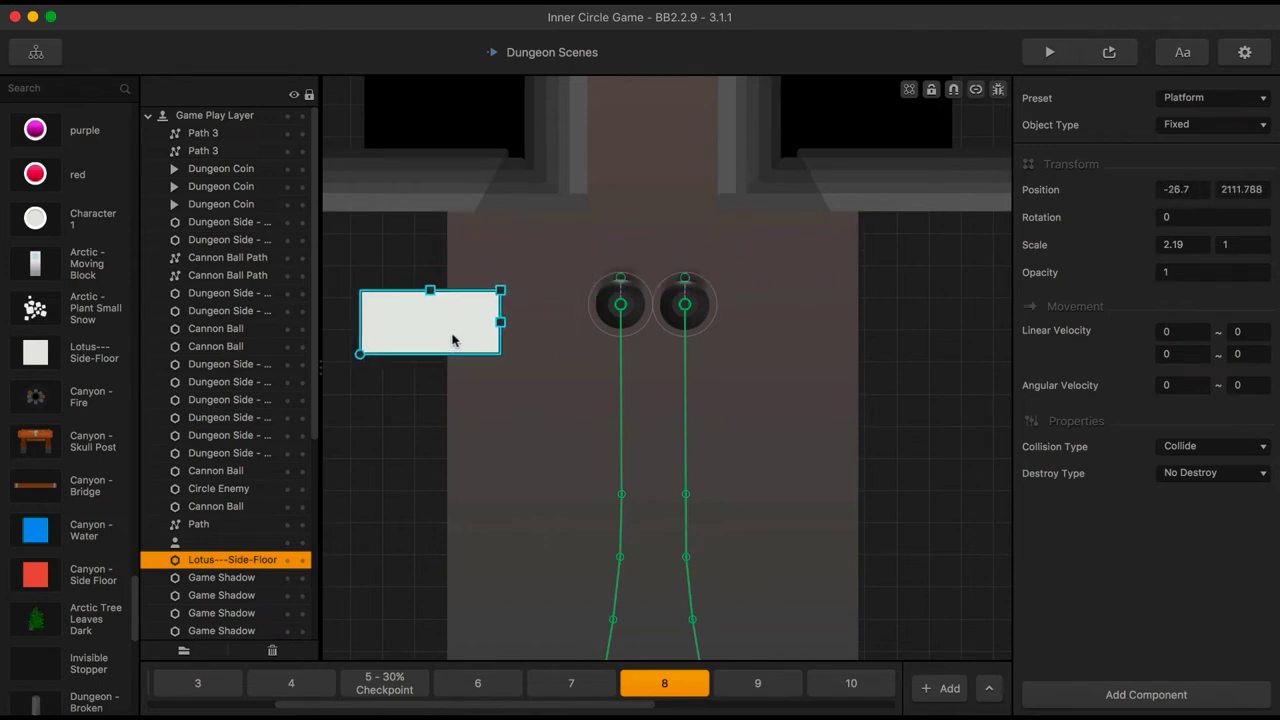
Try reshaping the Lotus---Side-Floor block into a tall narrow strip on the floor, at scale 0.267 by 2.782
scroll(660, 343, "down", 6)
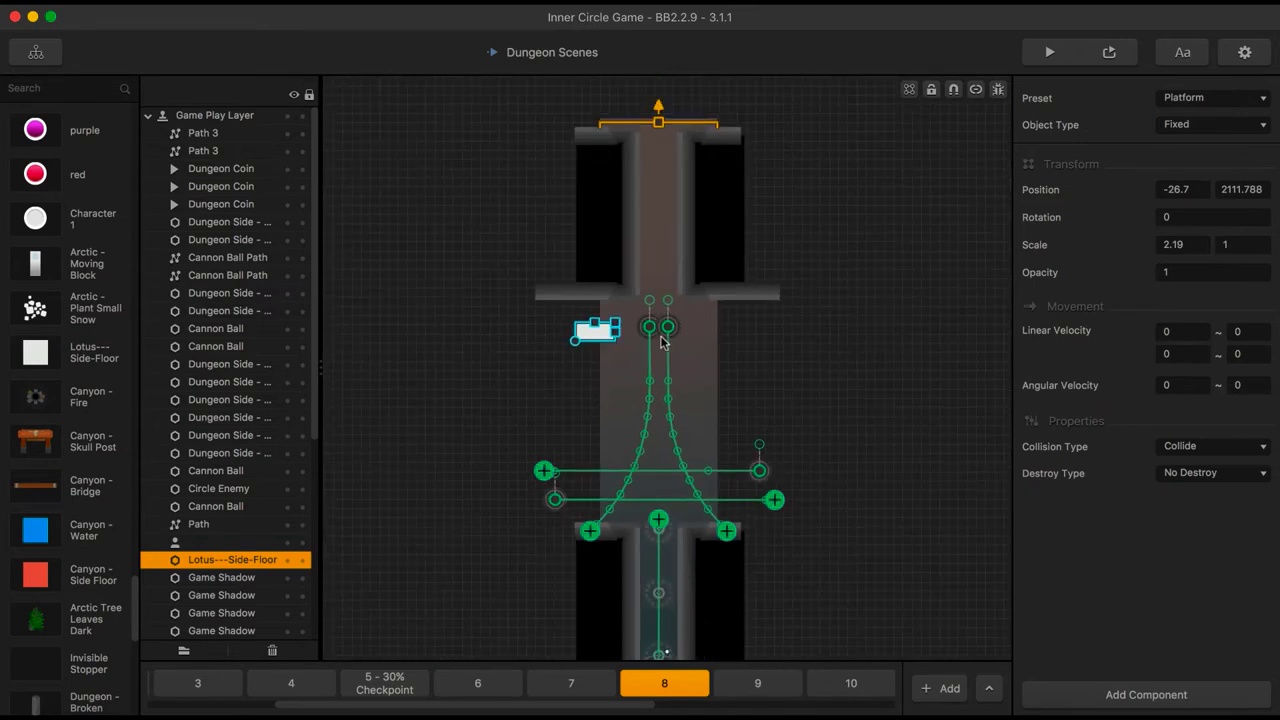
scroll(660, 343, "up", 5)
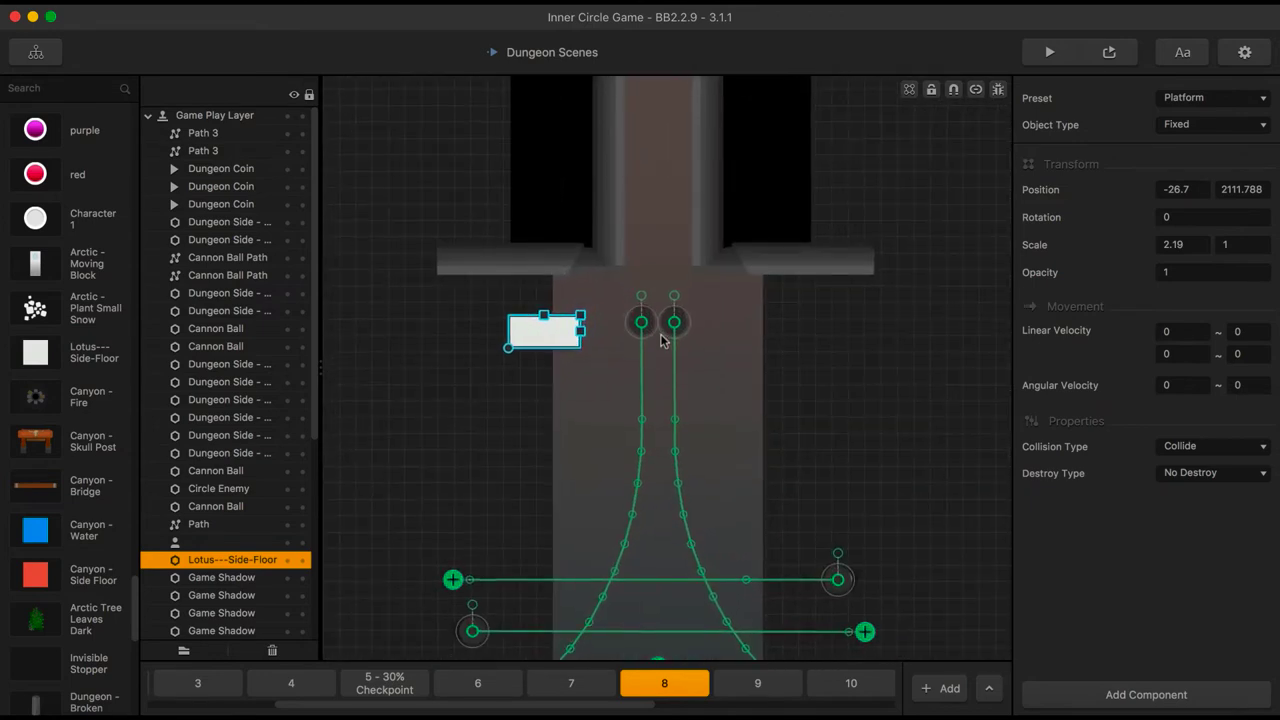
scroll(660, 341, "up", 2)
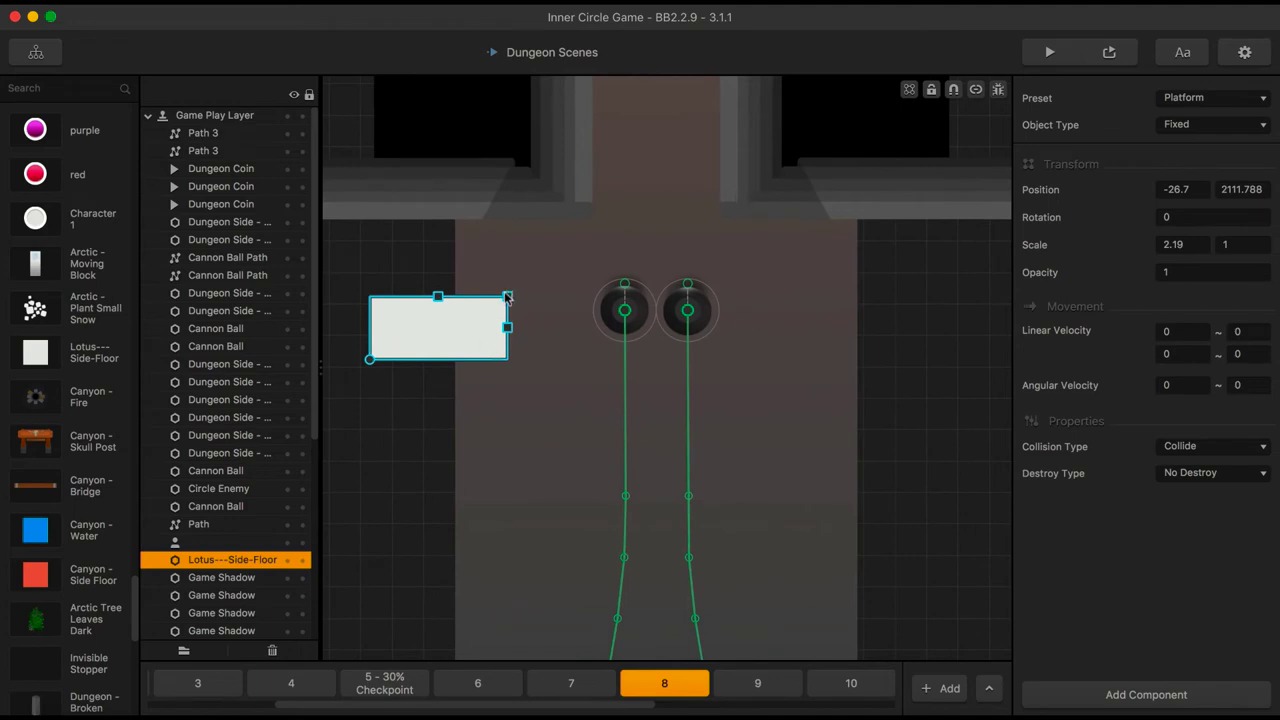
left_click_drag(507, 296, 532, 307)
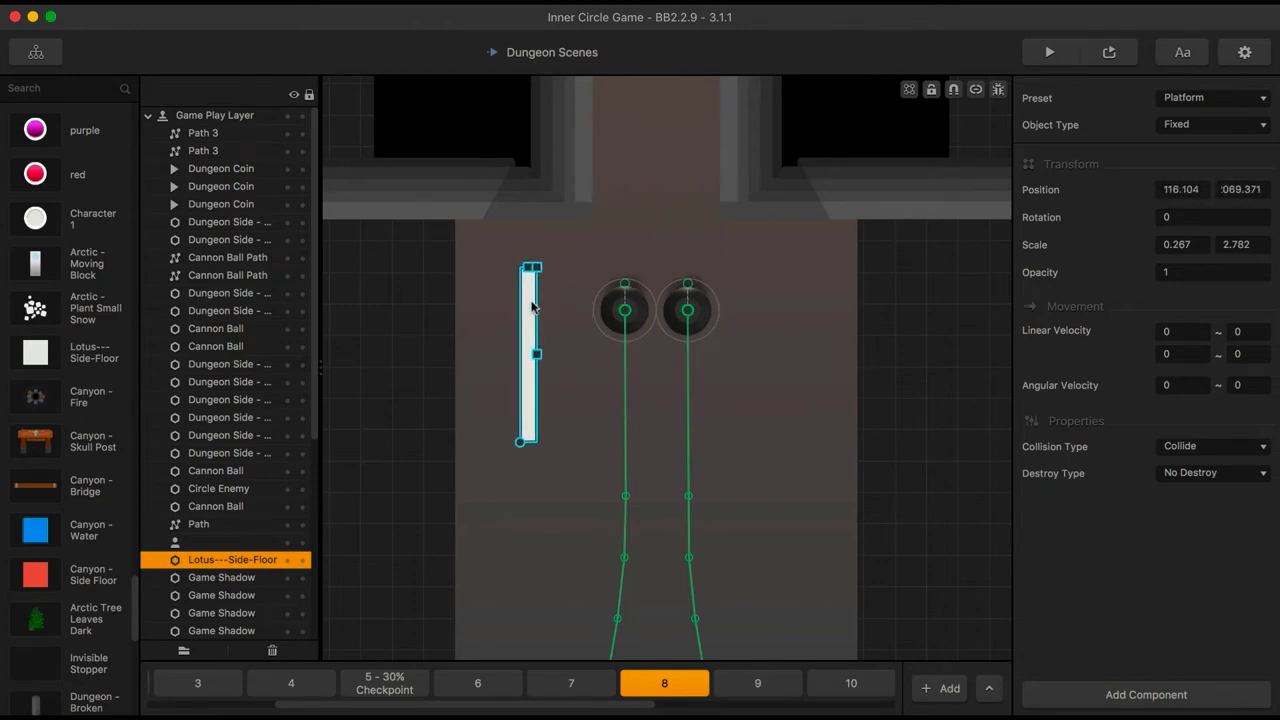
Delete the narrow Lotus---Side-Floor block and play-test the open floor section in the preview
scroll(532, 307, "down", 5)
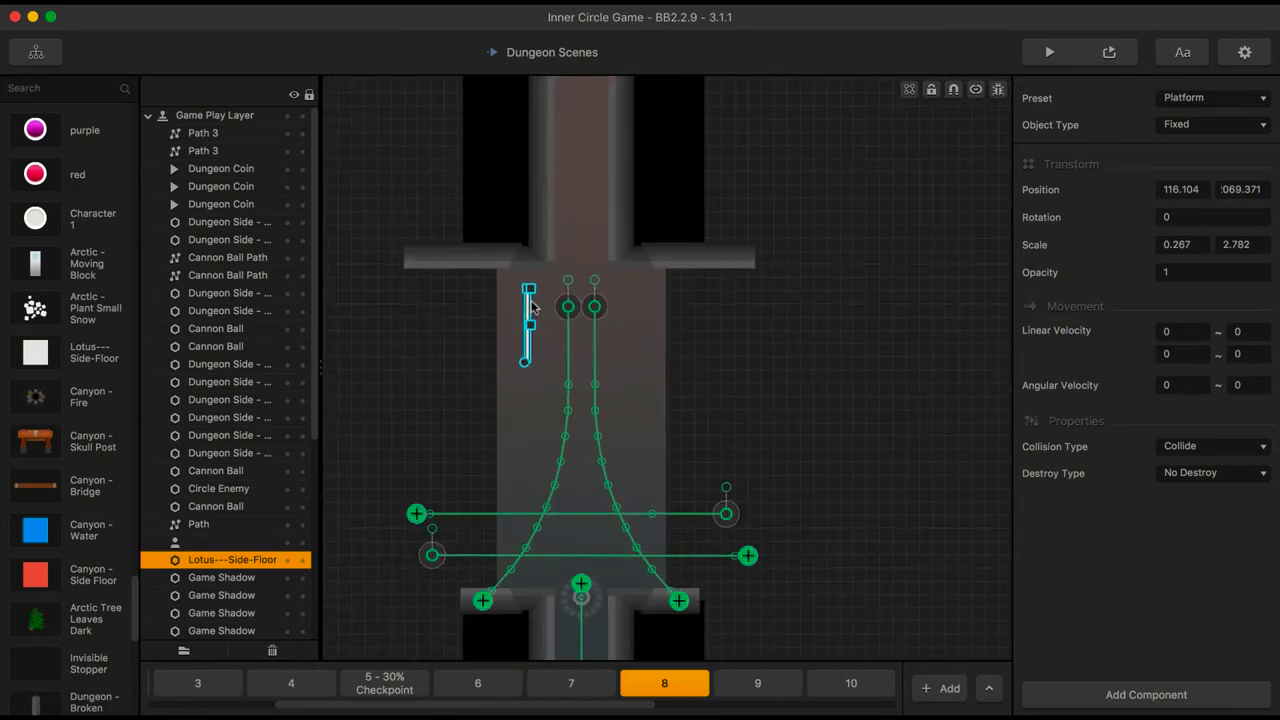
key("Delete")
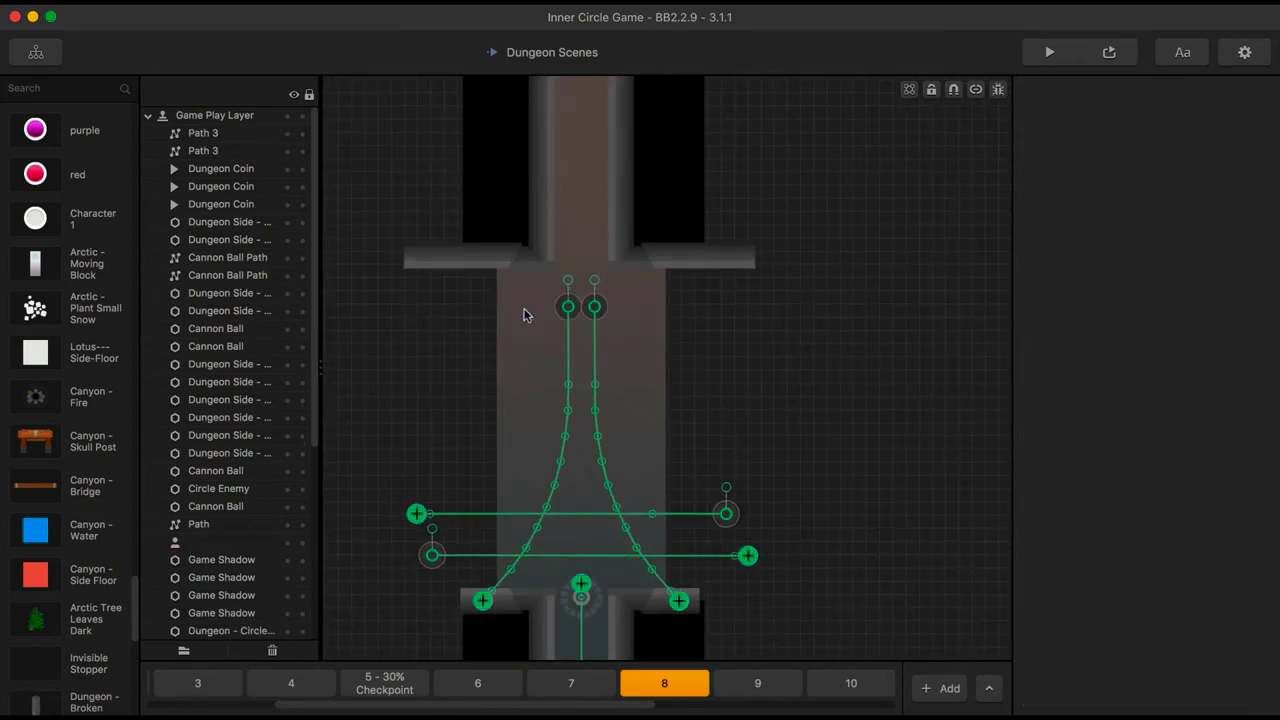
left_click(1109, 52)
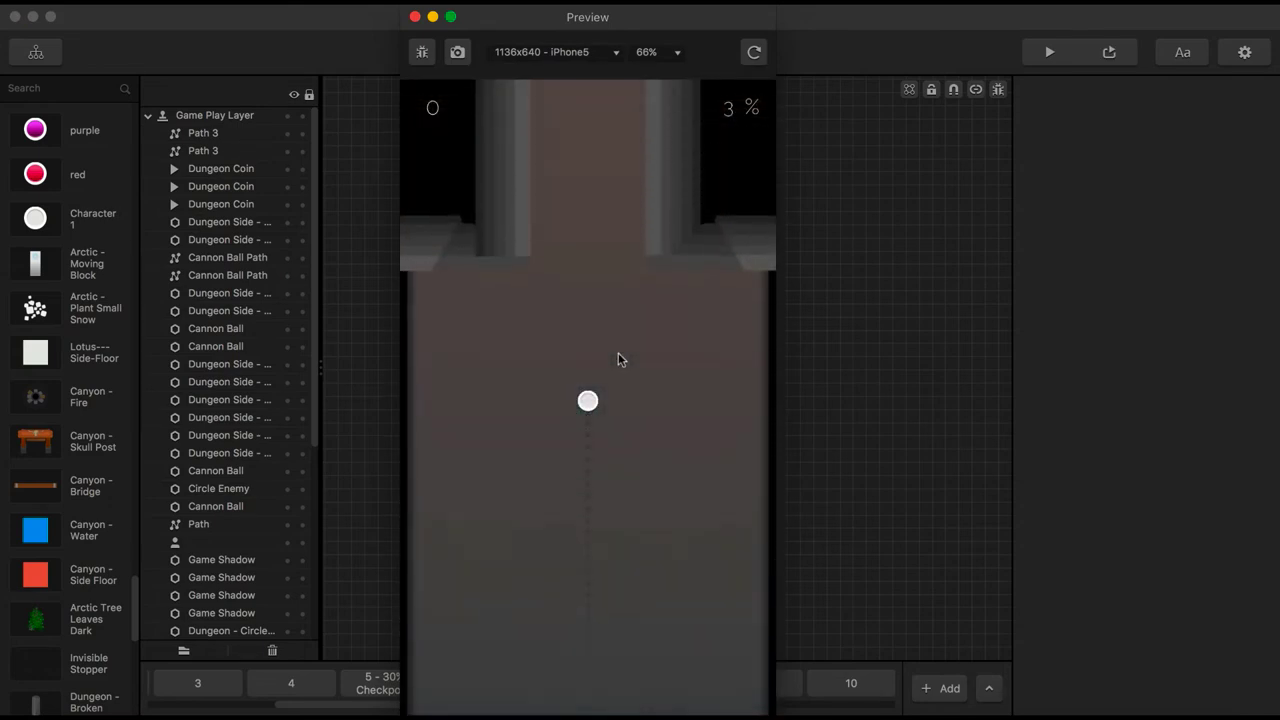
left_click(415, 17)
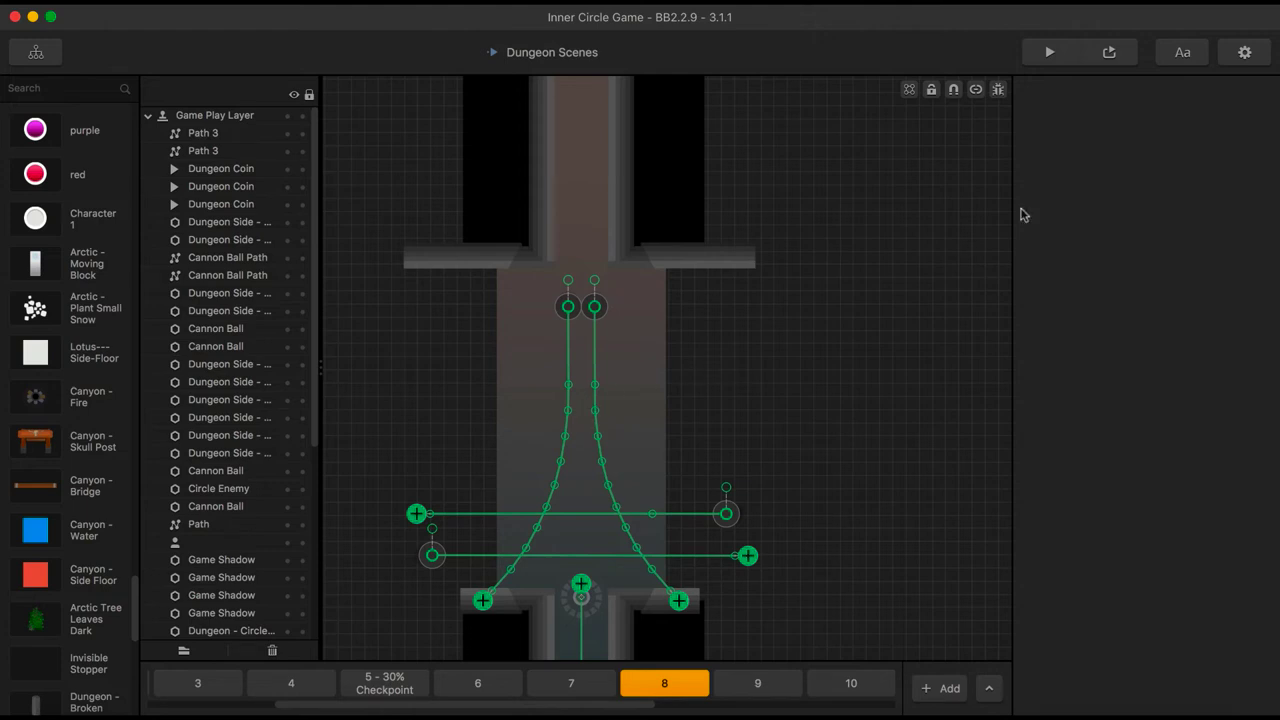
left_click(1104, 56)
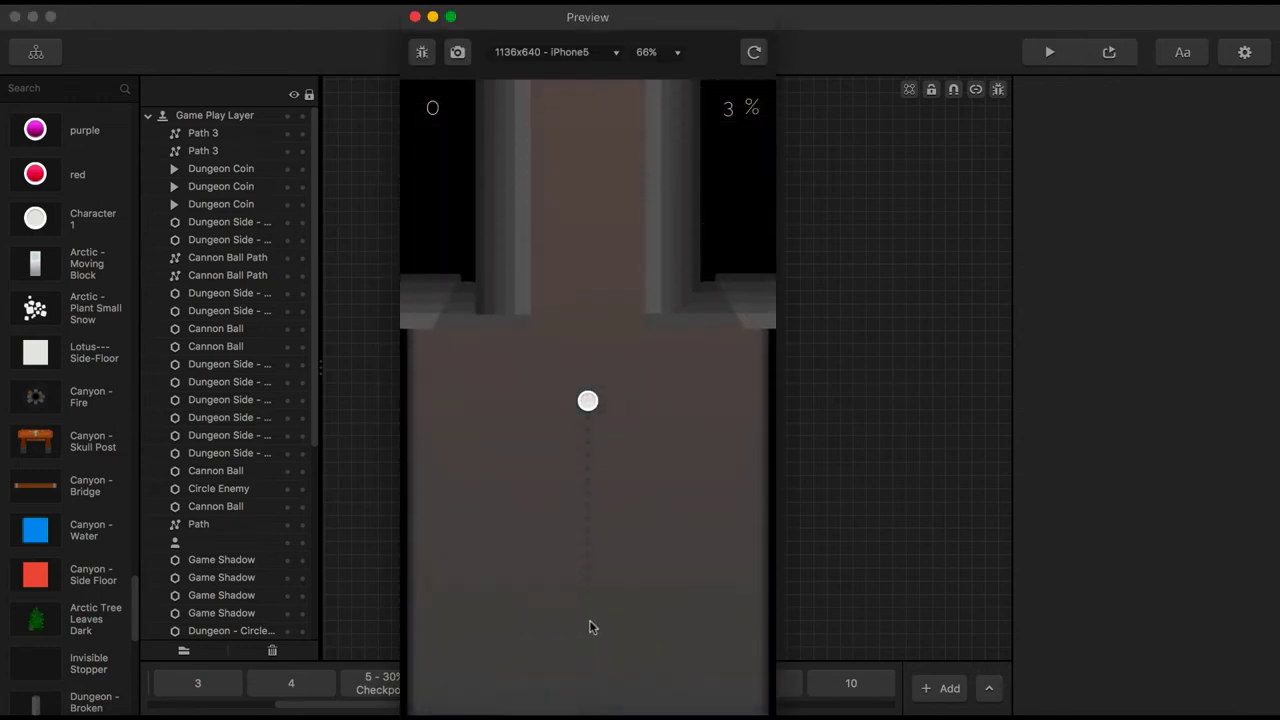
left_click(415, 17)
Look over the lower crossing of scene 8, compare it with the layouts of scenes 7 and 6, and return to scene 8
scroll(589, 362, "up", 3)
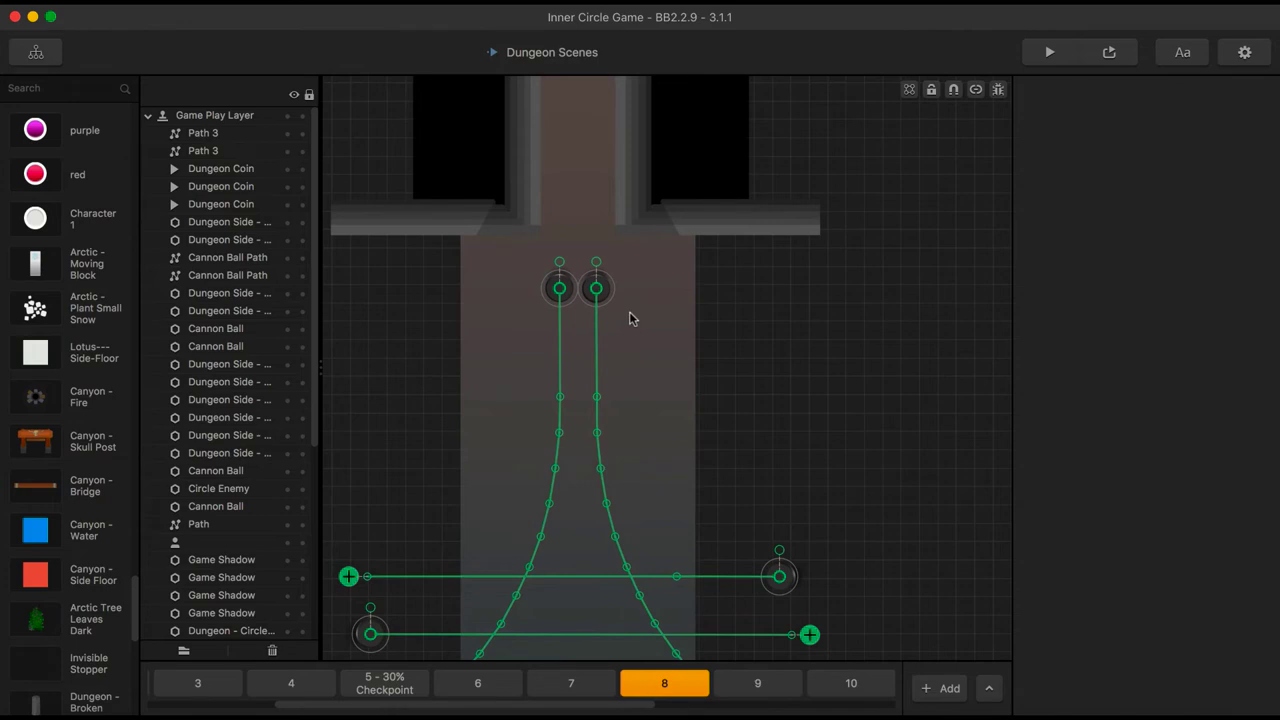
left_click_drag(629, 312, 666, 114)
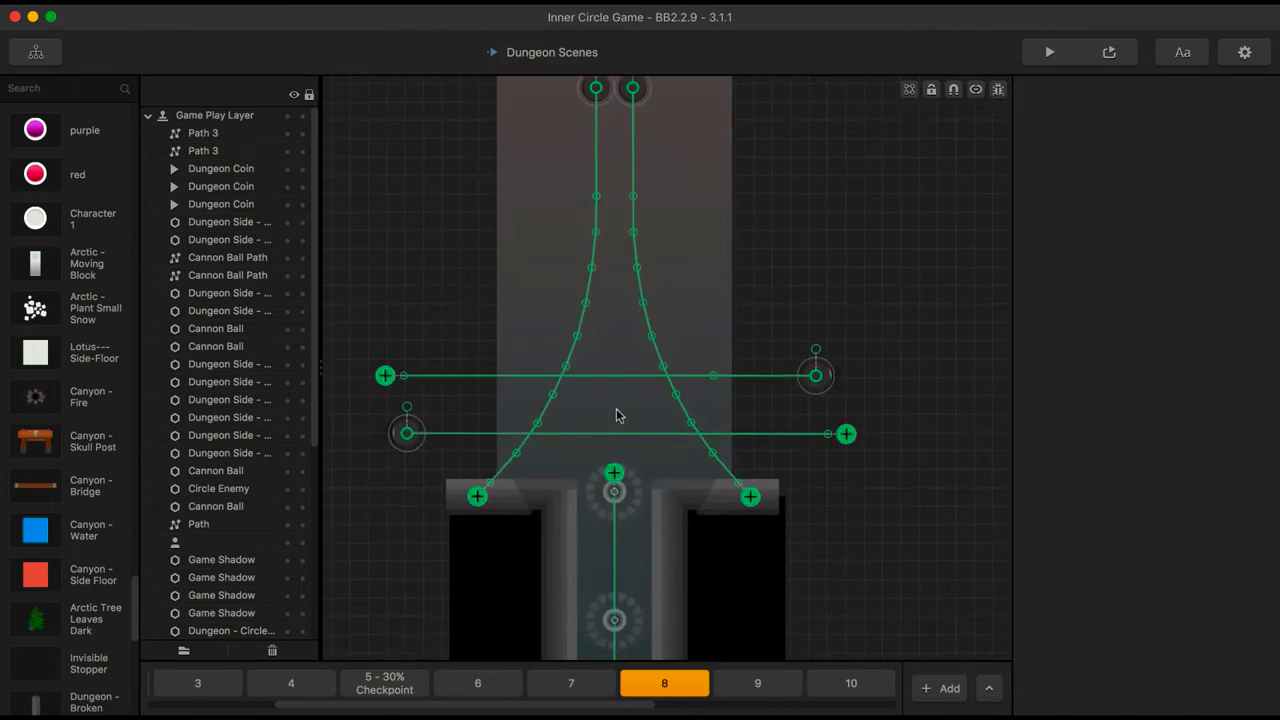
left_click(585, 684)
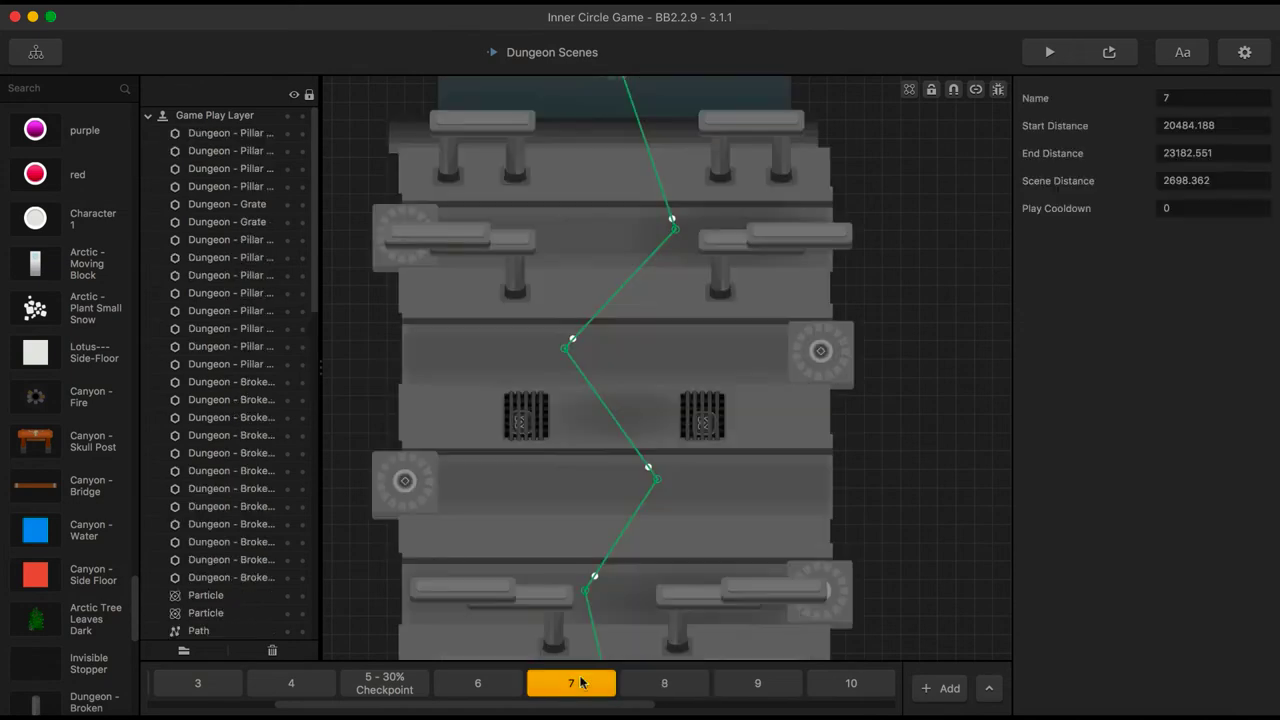
left_click(486, 684)
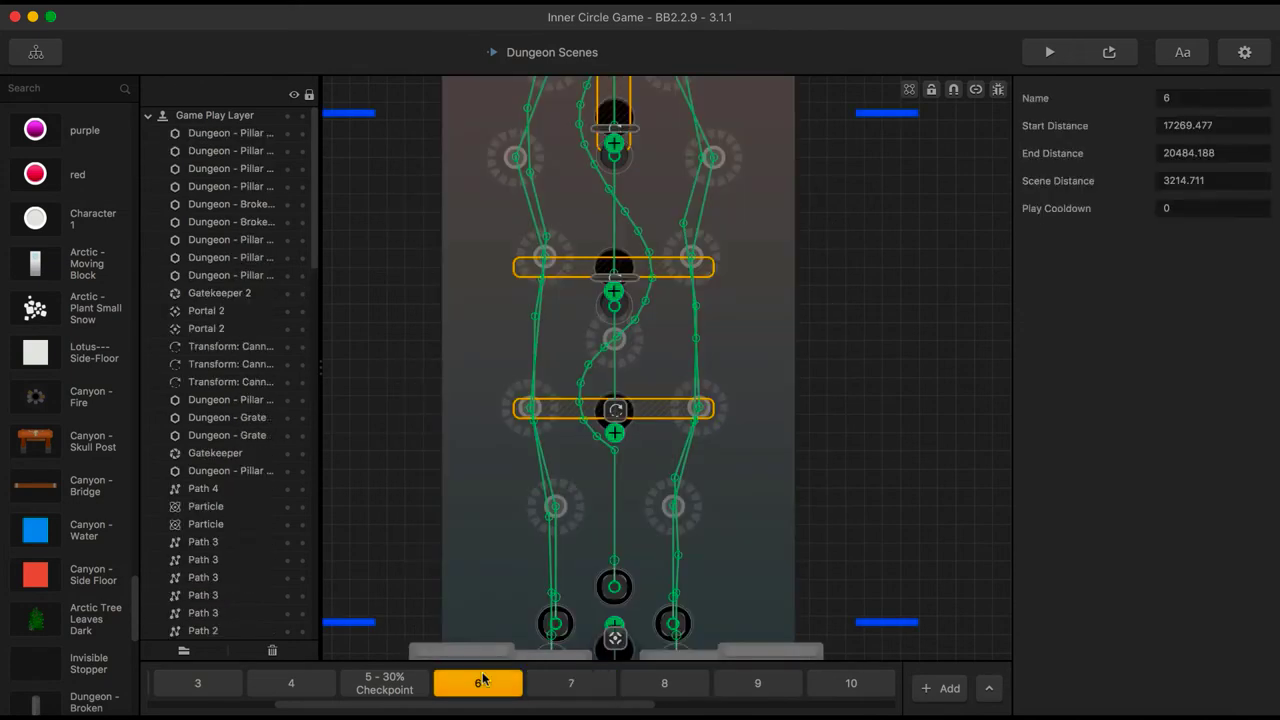
left_click(564, 684)
left_click(655, 694)
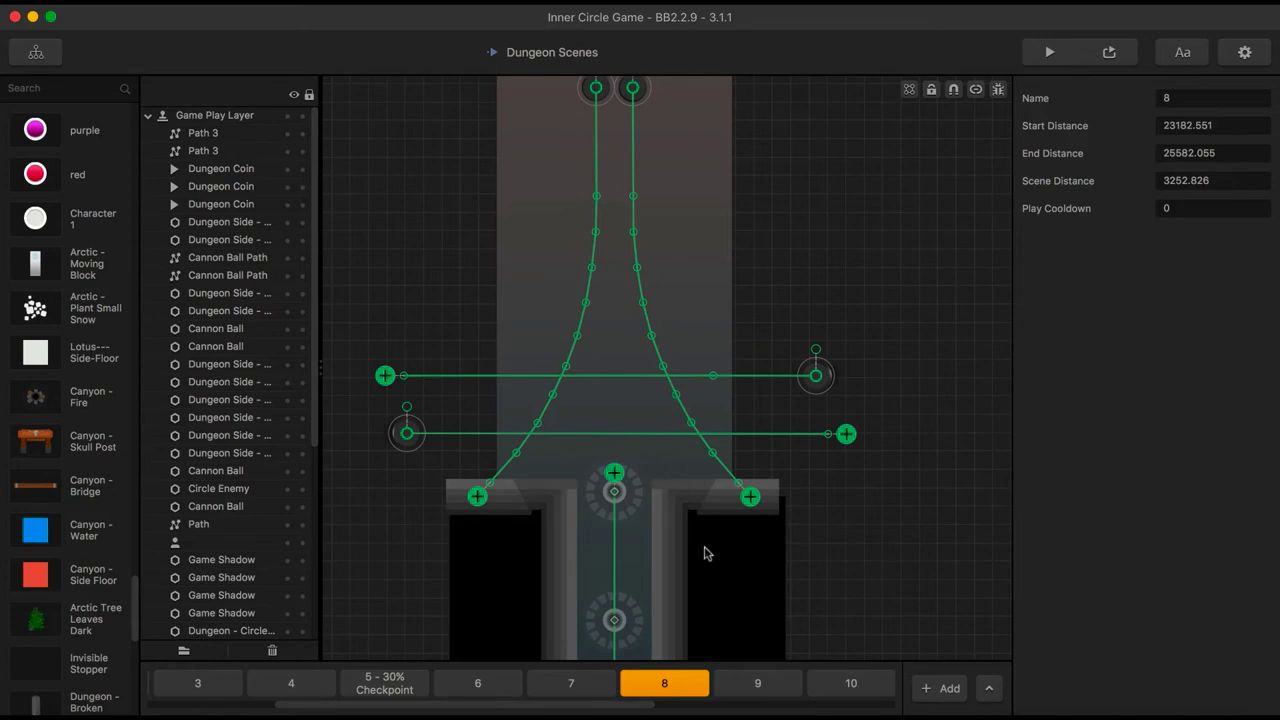
Duplicate the lower corridor's right wall with its Black Block, raise the copy to about Y 1711 along the open floor, and preview it
scroll(703, 554, "down", 3)
left_click(731, 585)
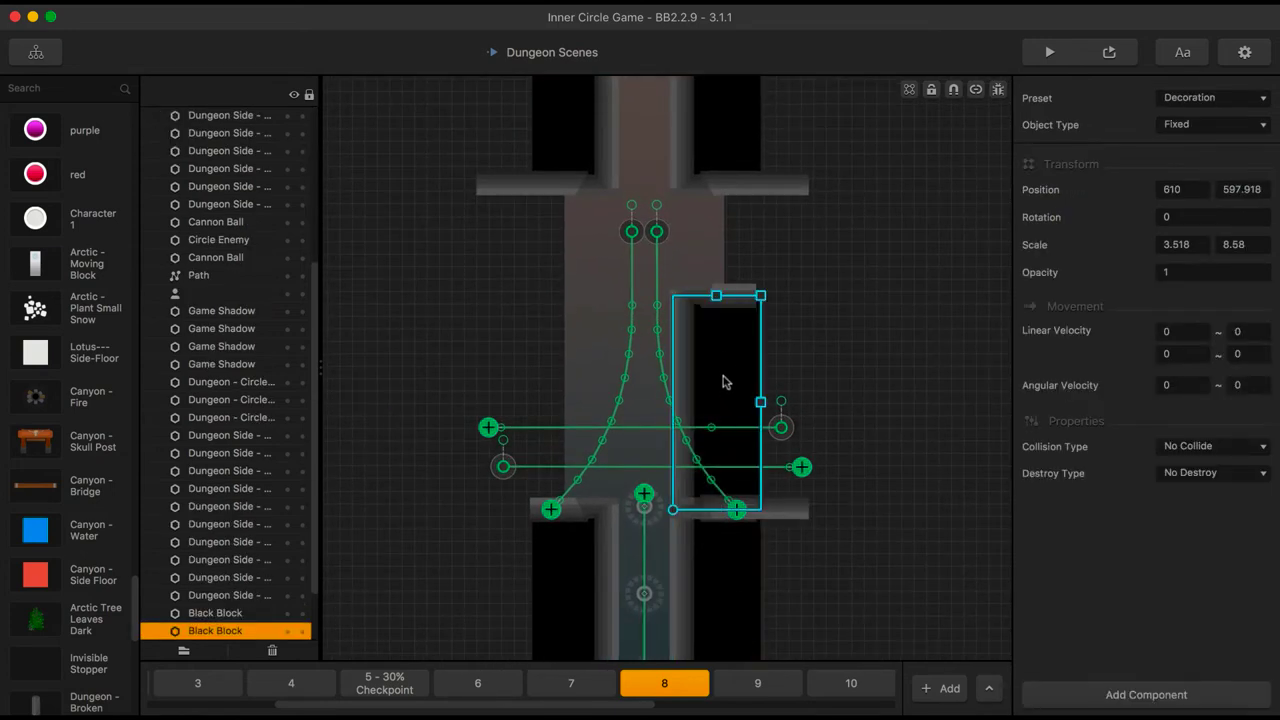
left_click_drag(726, 382, 720, 317)
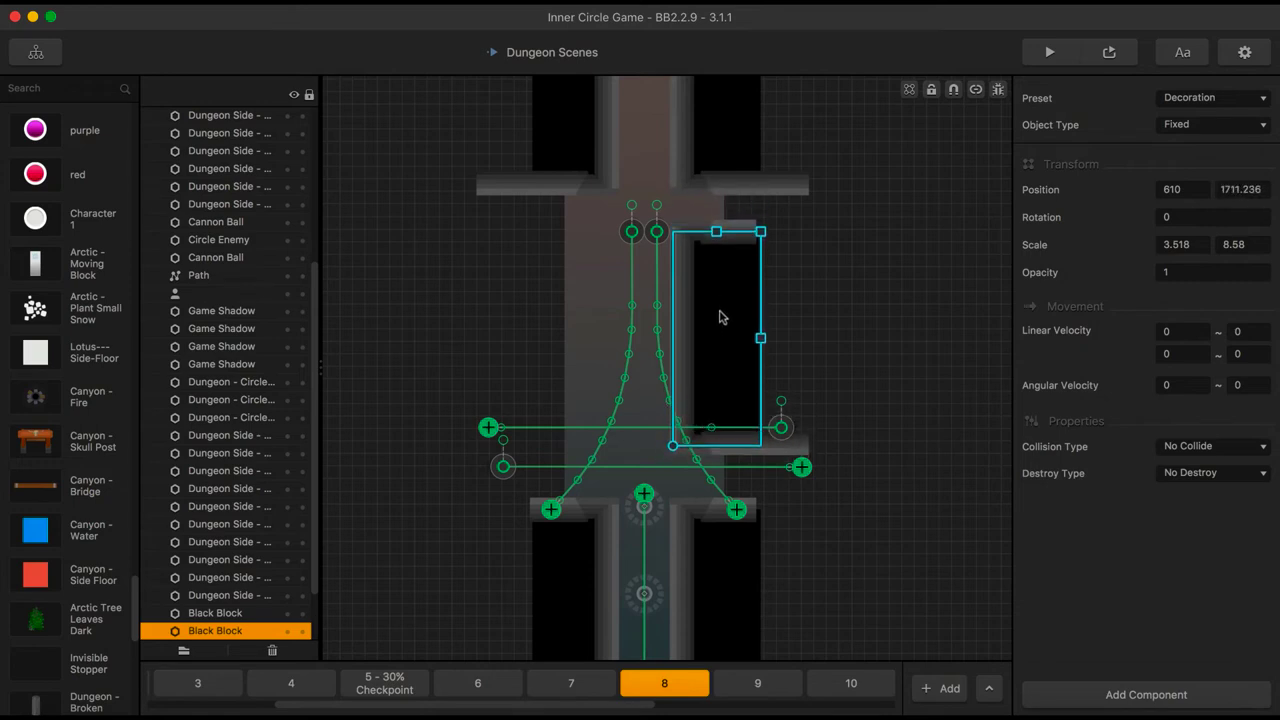
left_click(1108, 52)
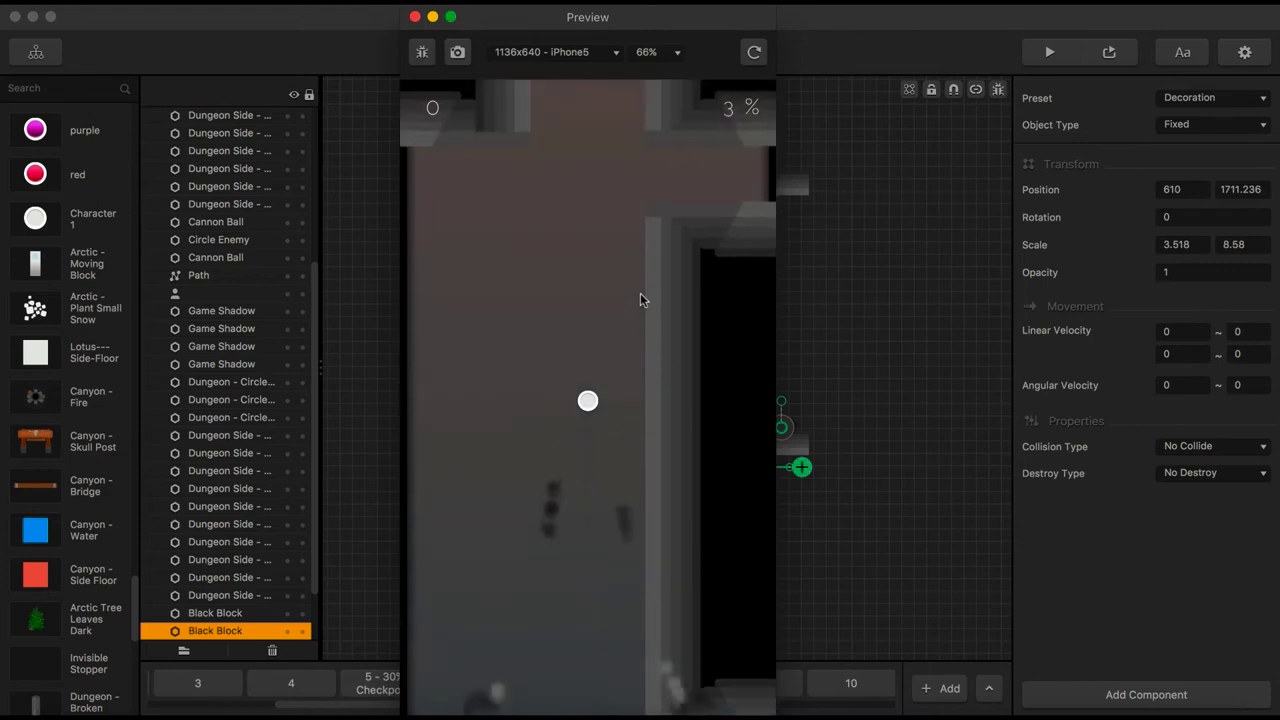
left_click(414, 17)
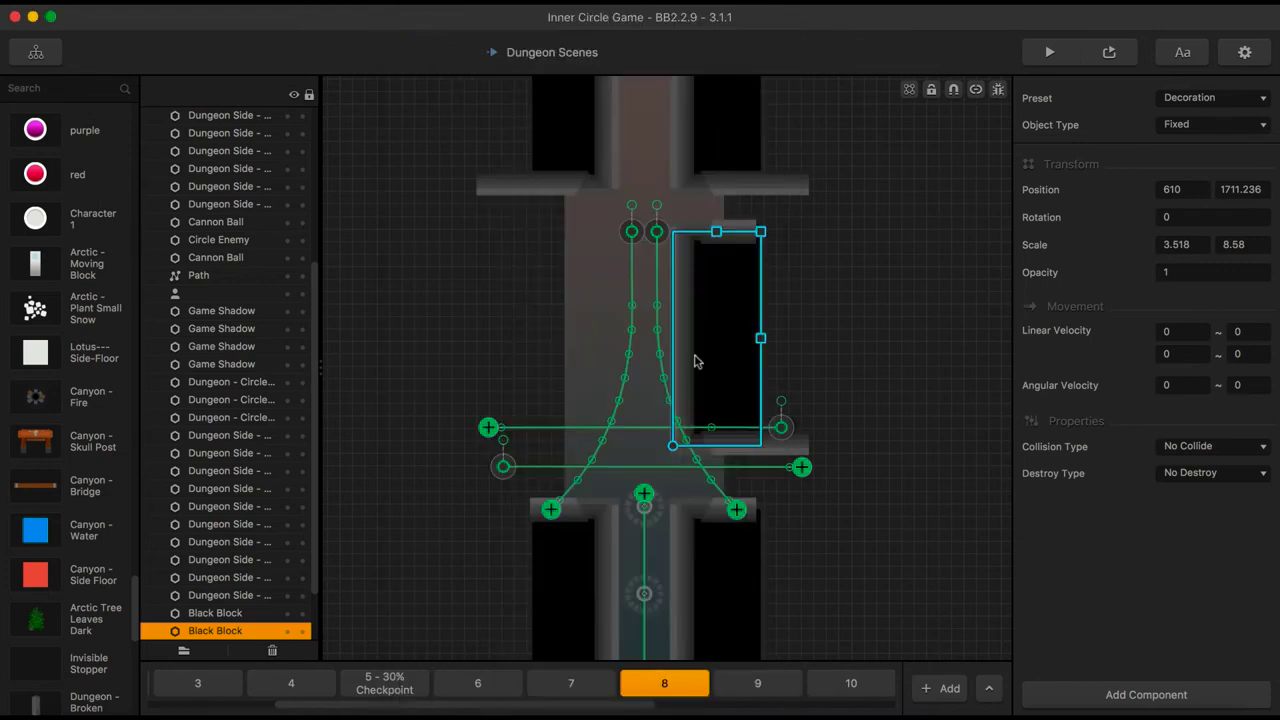
Raise the duplicated right wall in two small moves to Y 1793 and about Y 1814, previewing the scene after each
left_click_drag(714, 372, 714, 351)
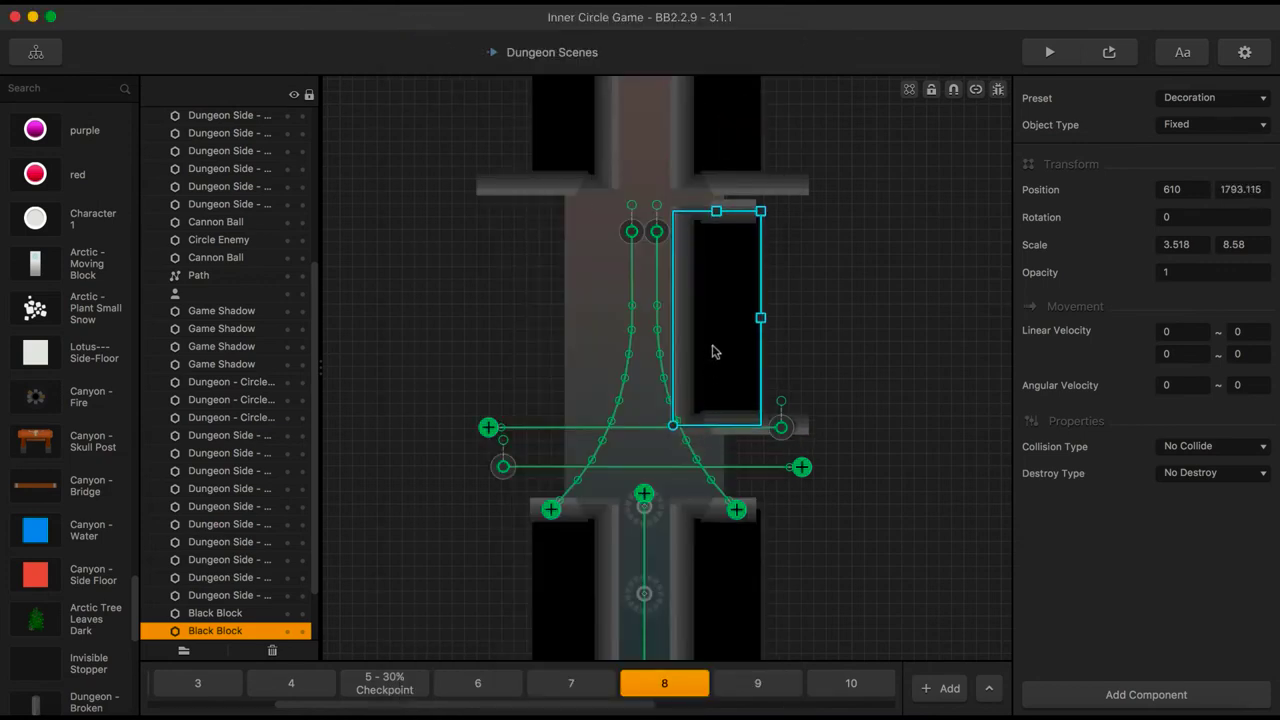
left_click(1110, 53)
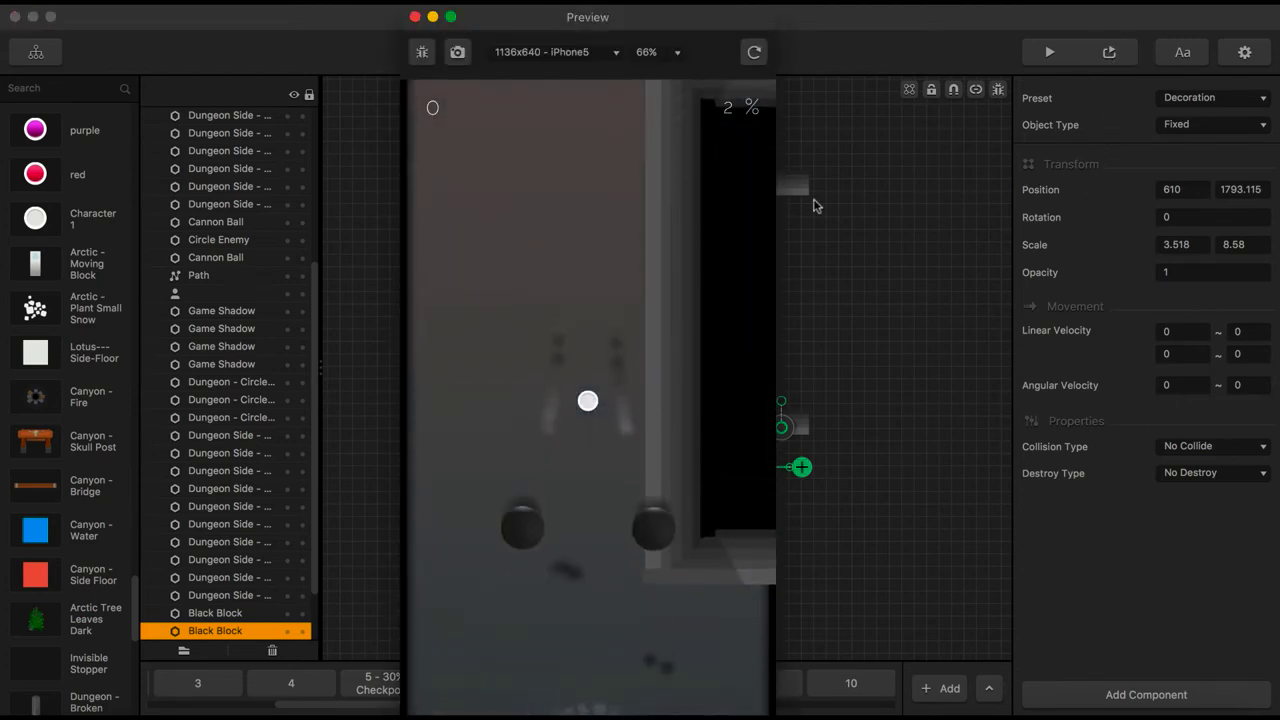
left_click(415, 17)
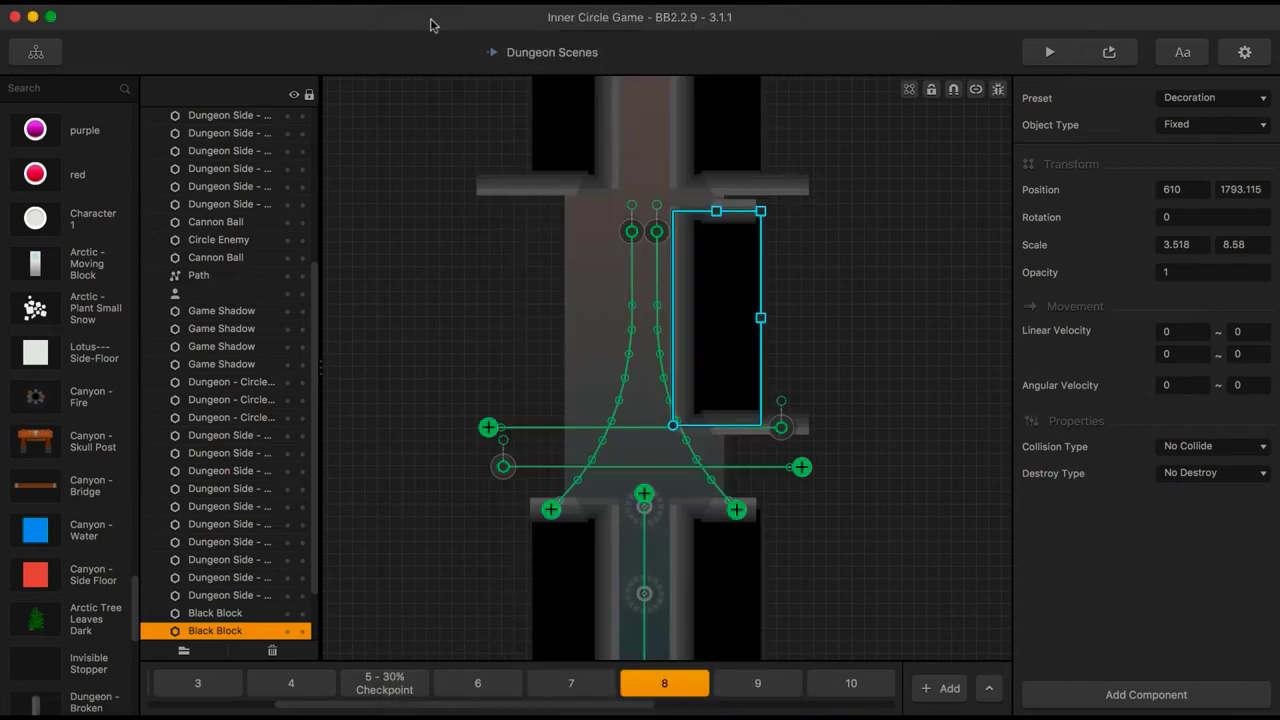
left_click_drag(730, 335, 730, 330)
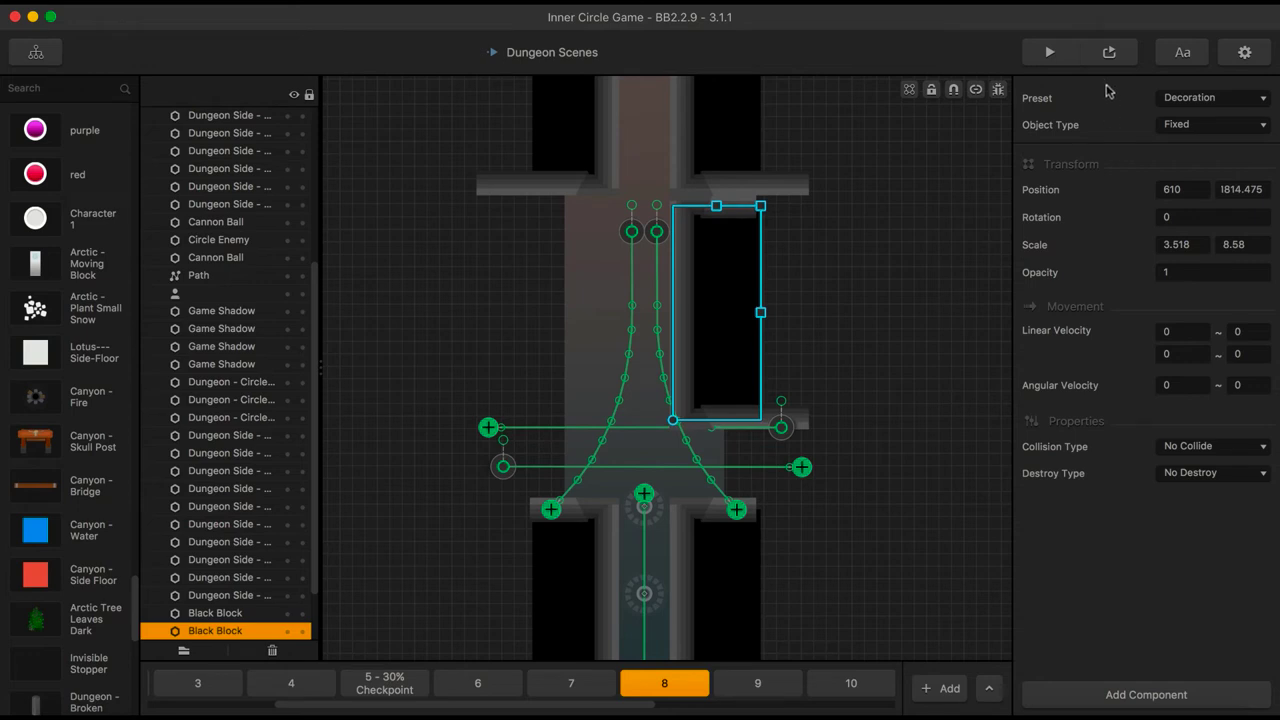
left_click(1109, 52)
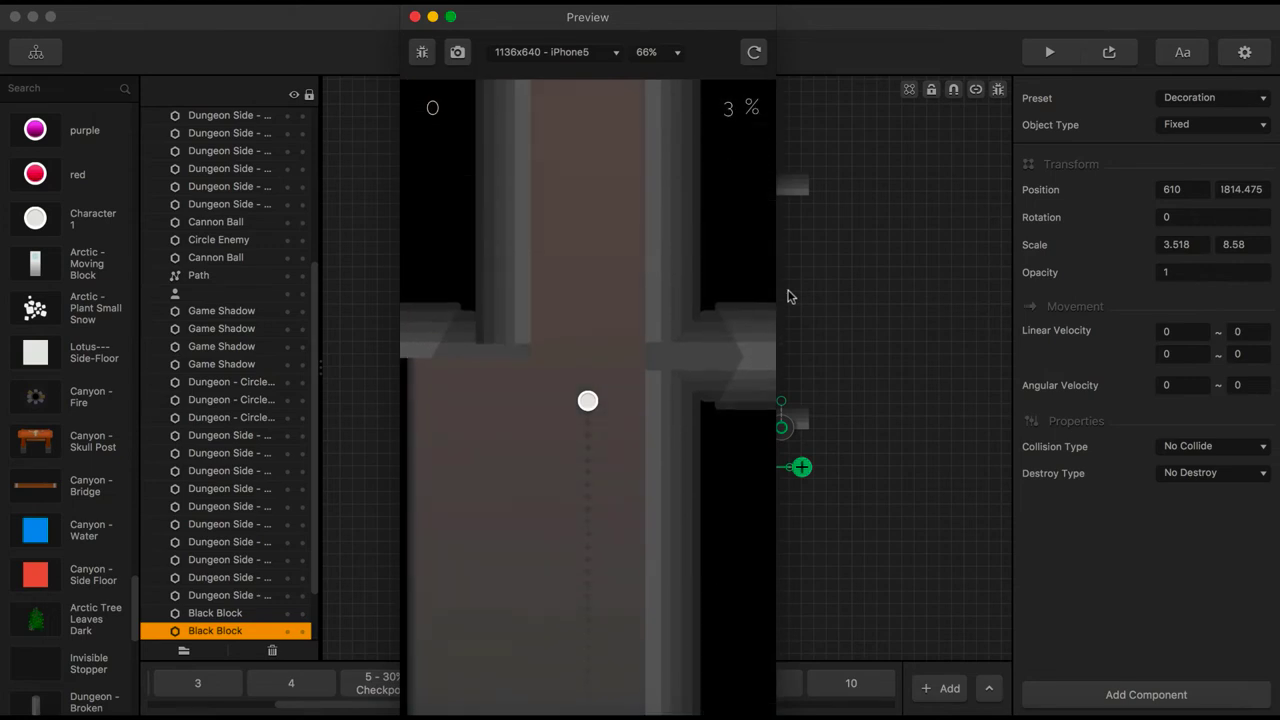
left_click(415, 16)
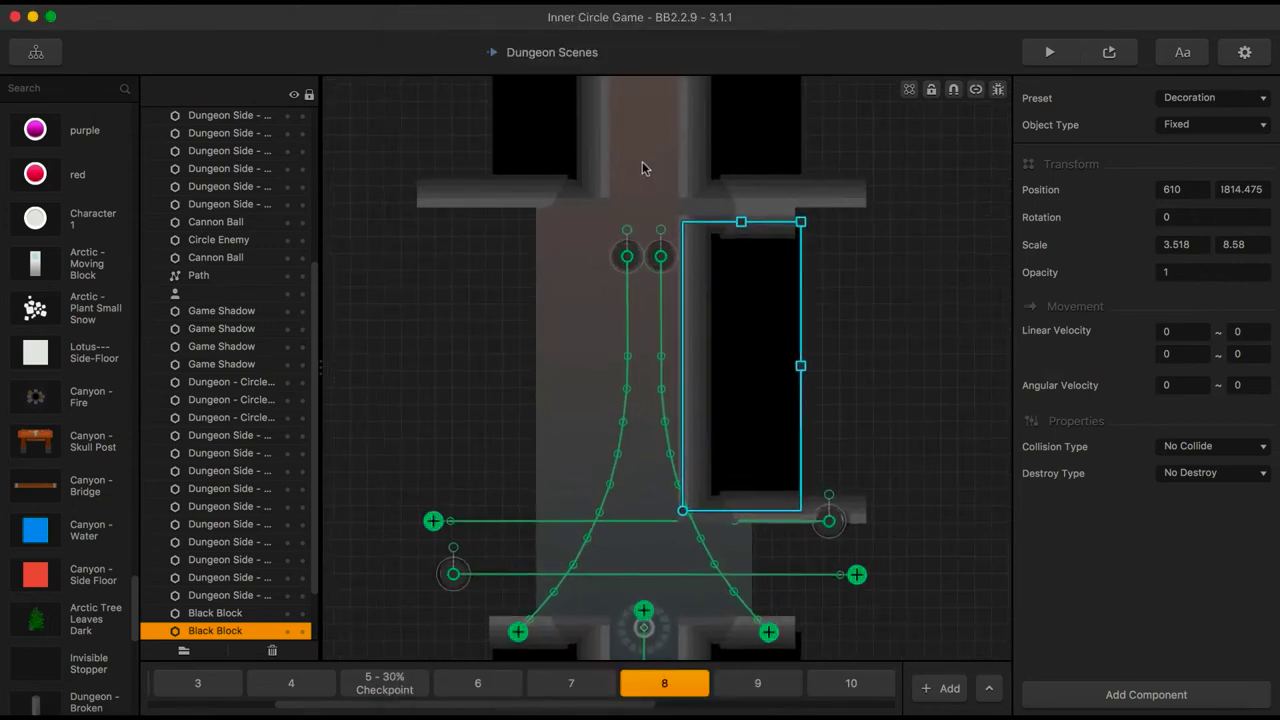
Nudge the duplicated right wall slightly further up against the upper corridor's wall and check the join in the preview
scroll(642, 161, "up", 3)
left_click_drag(786, 350, 786, 341)
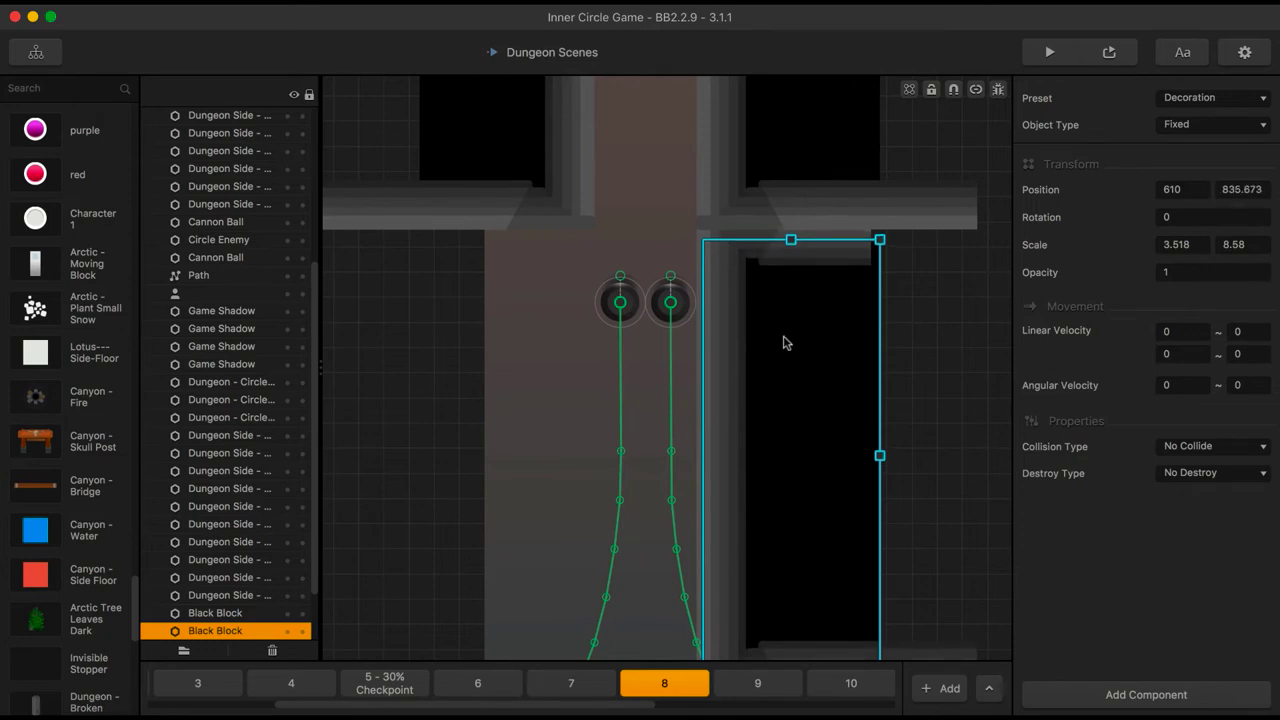
left_click(1050, 54)
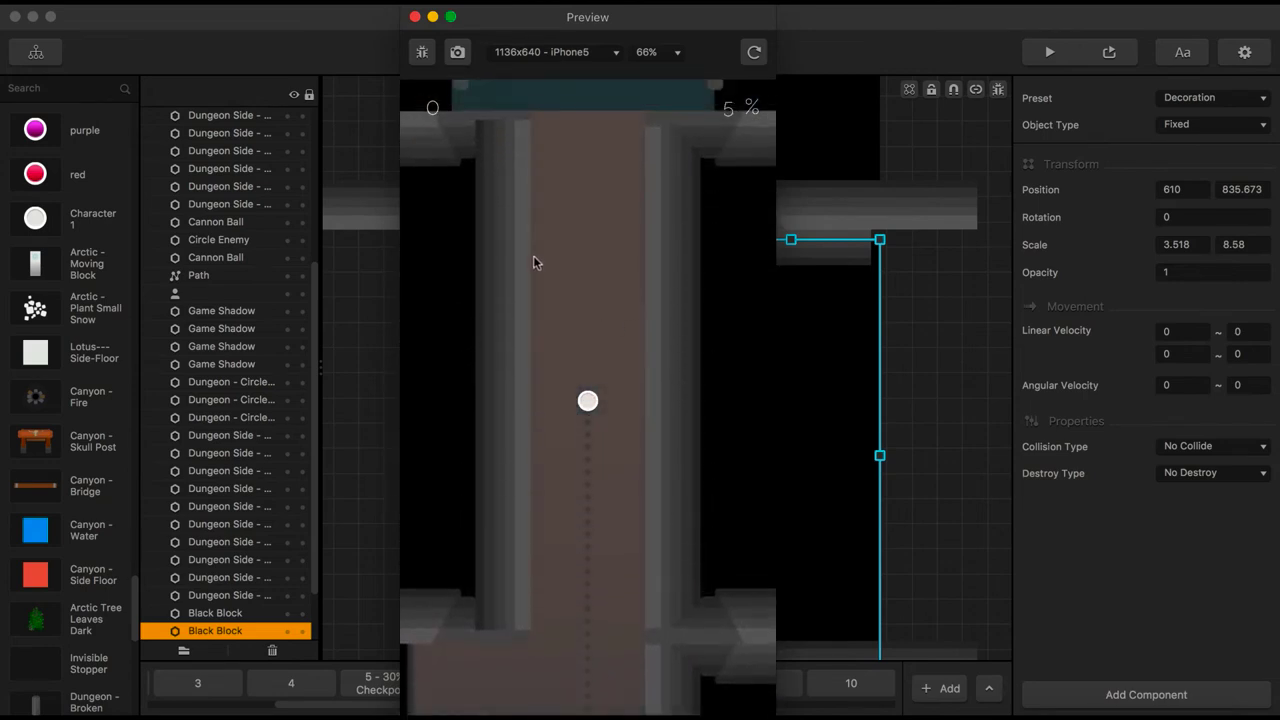
left_click(415, 17)
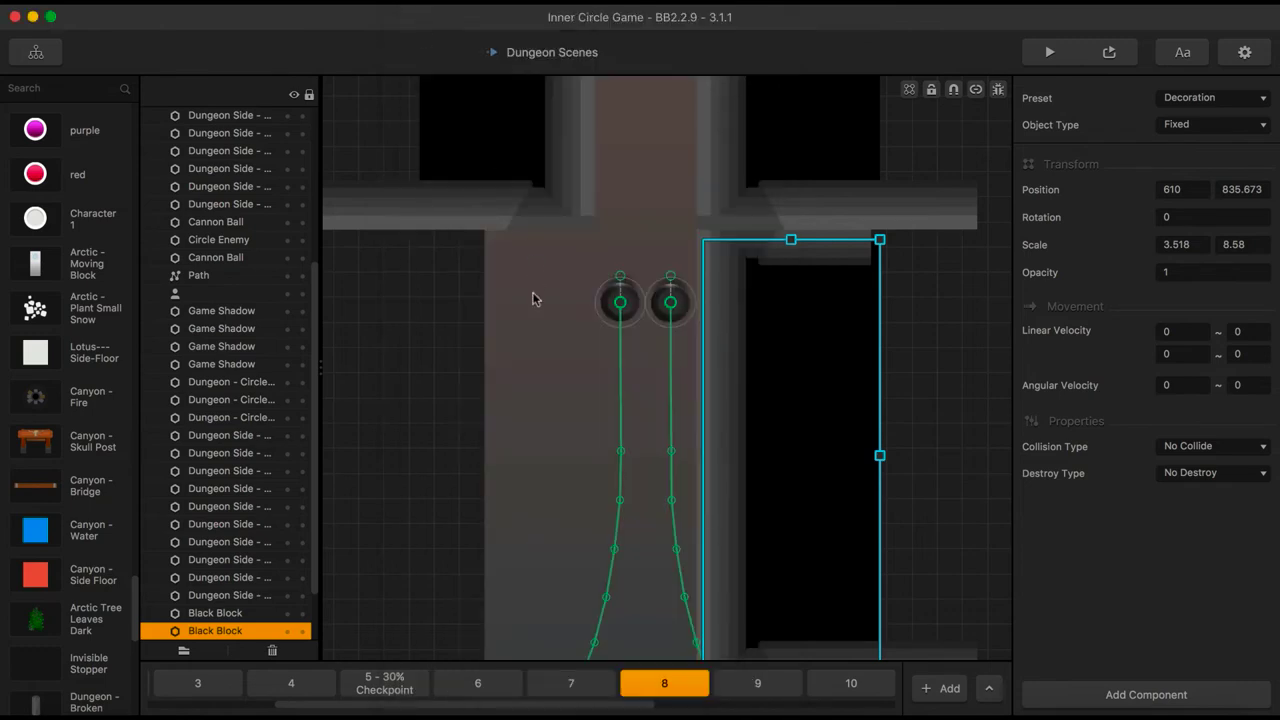
Duplicate the lower corridor's left wall with its Black Block and raise the copy against the upper left wall, at about X 29.2
scroll(545, 420, "down", 3)
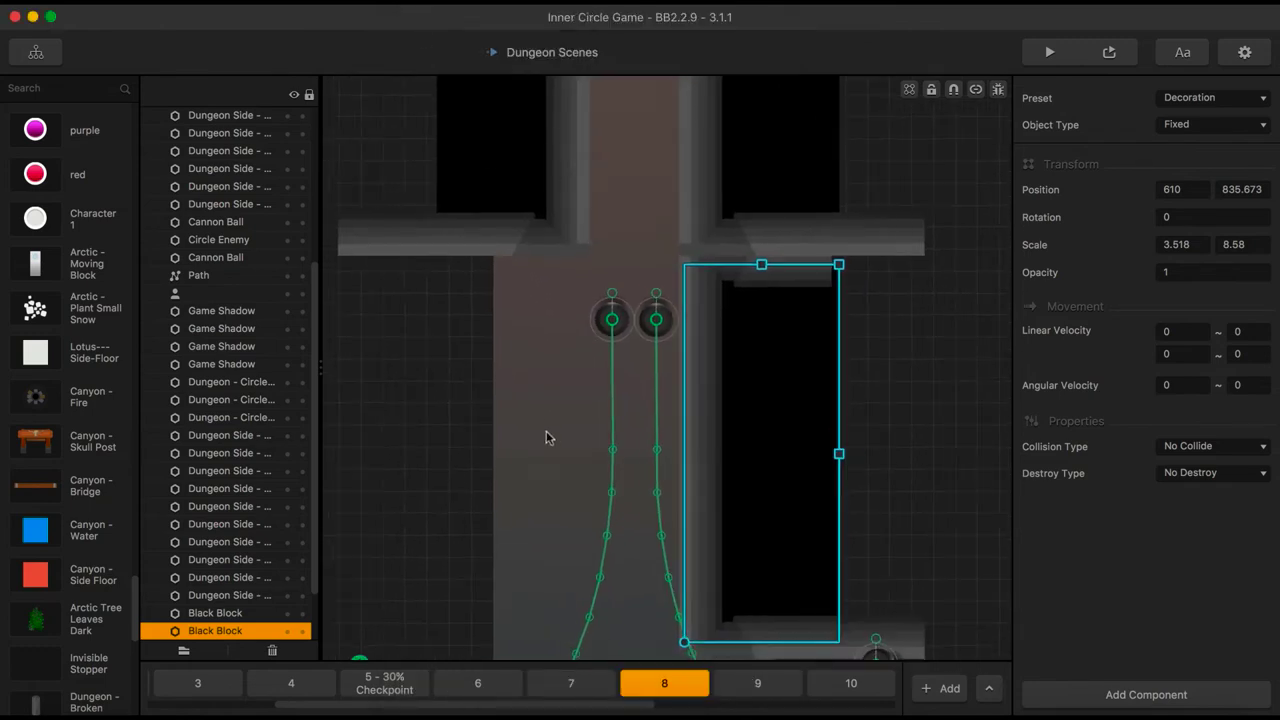
left_click_drag(536, 477, 580, 278)
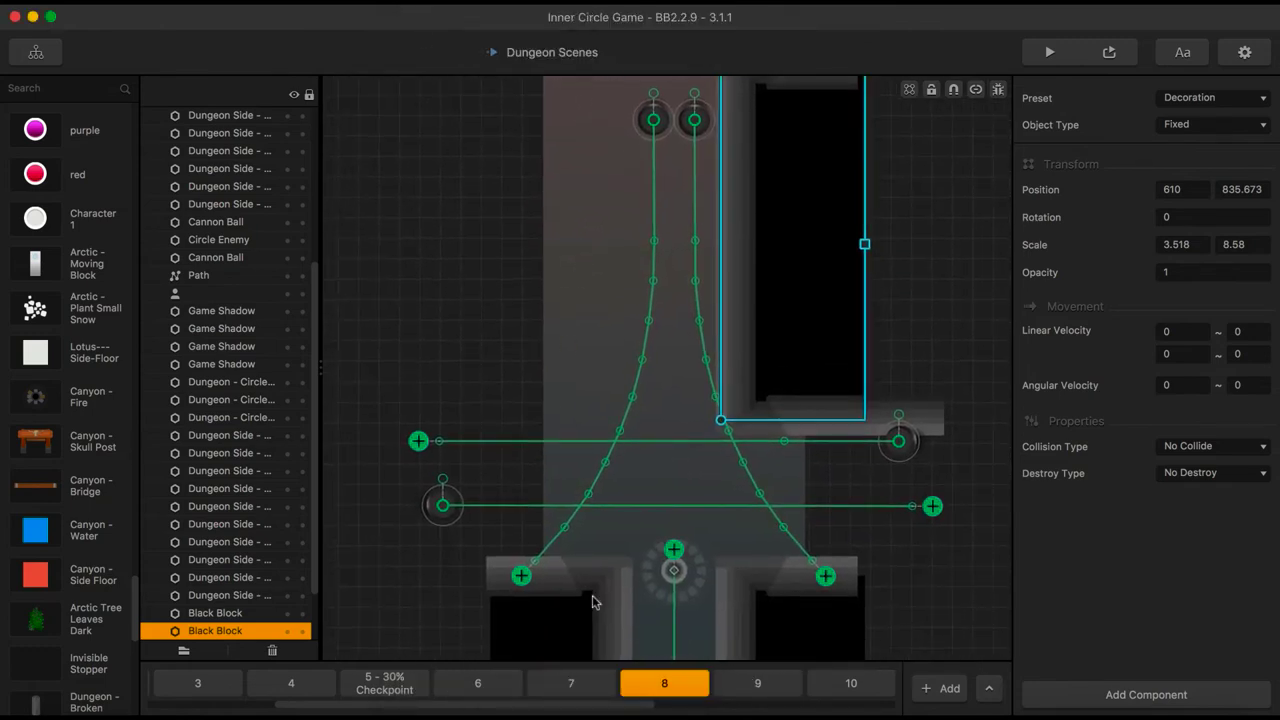
left_click(574, 634)
key("ctrl+v")
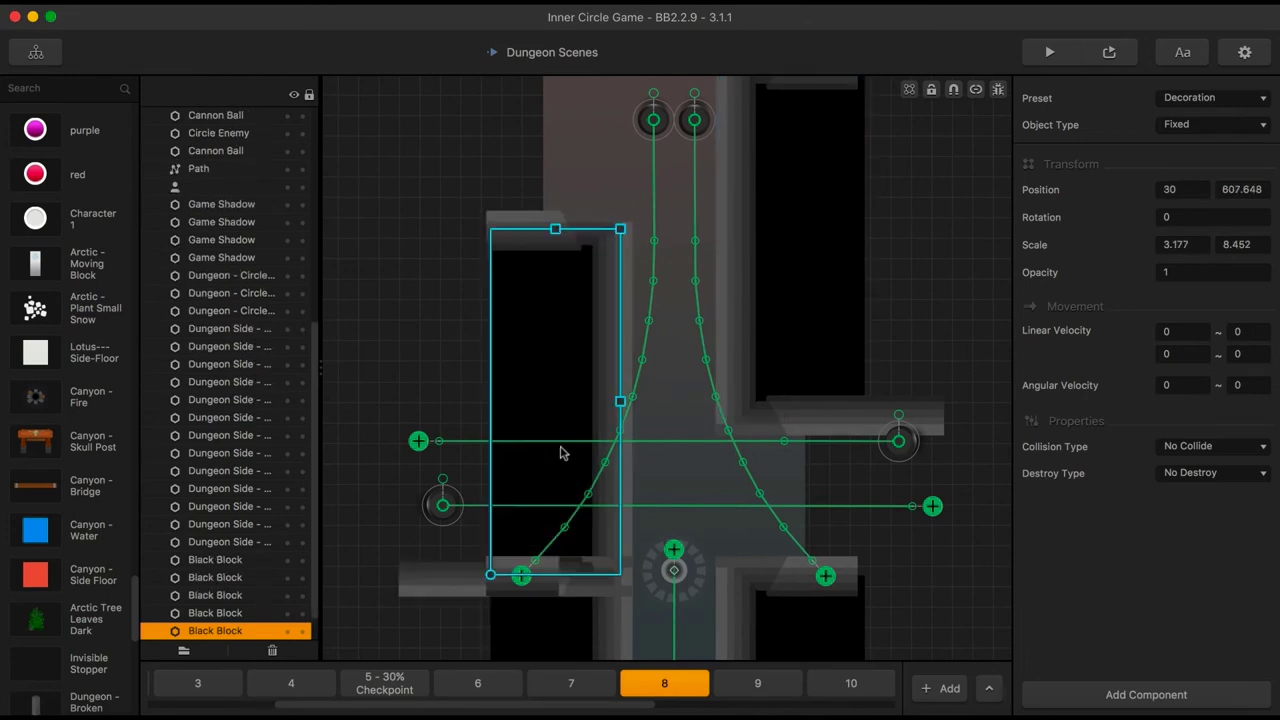
left_click_drag(558, 390, 568, 421)
left_click_drag(559, 362, 550, 423)
scroll(551, 423, "up", 5)
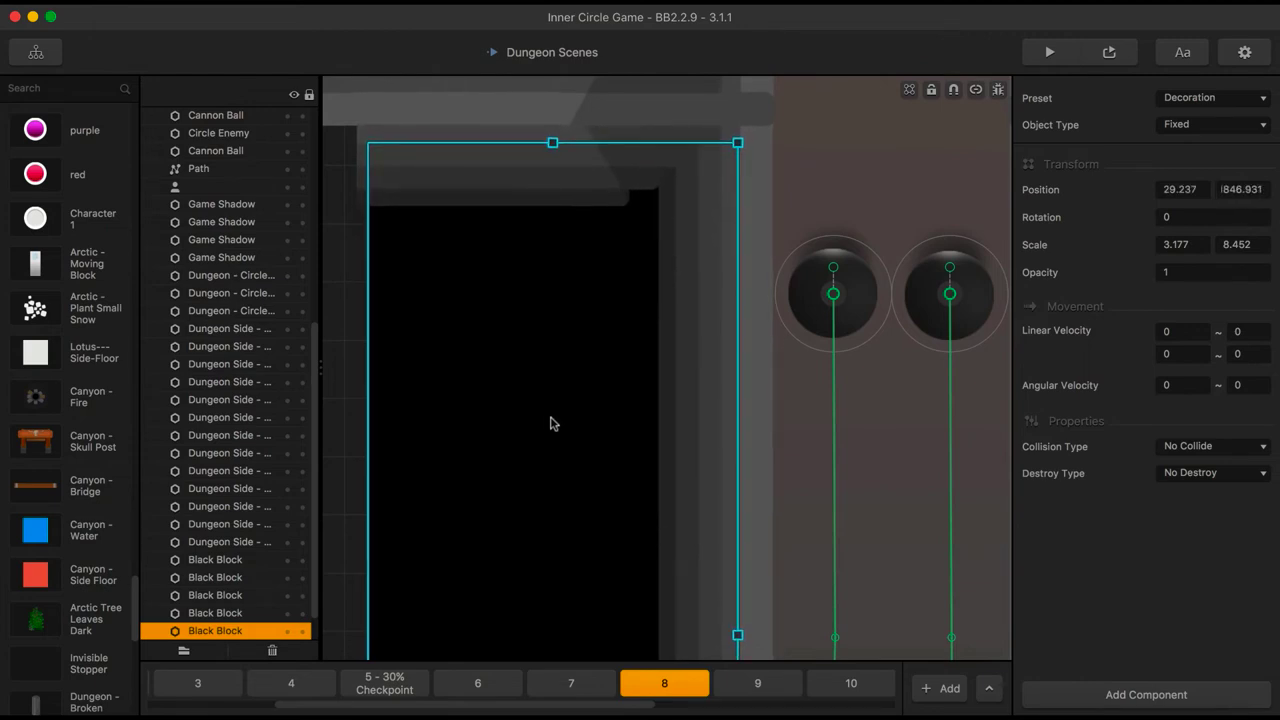
left_click(336, 398)
Duplicate the topmost Dungeon - Circle decoration of the lower corridor and move the copy up into the crossing, onto the upper horizontal cannon ball path at X 320
scroll(514, 420, "down", 5)
left_click_drag(551, 497, 543, 281)
left_click_drag(641, 469, 641, 346)
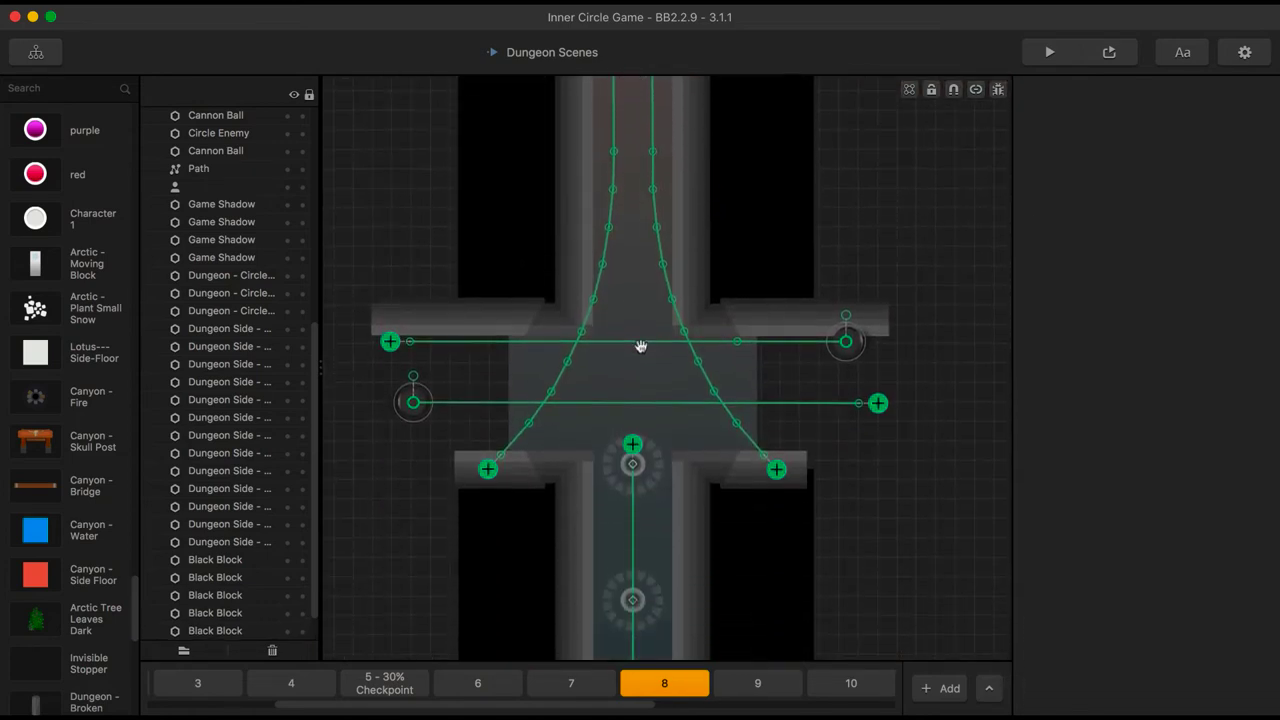
left_click(655, 463)
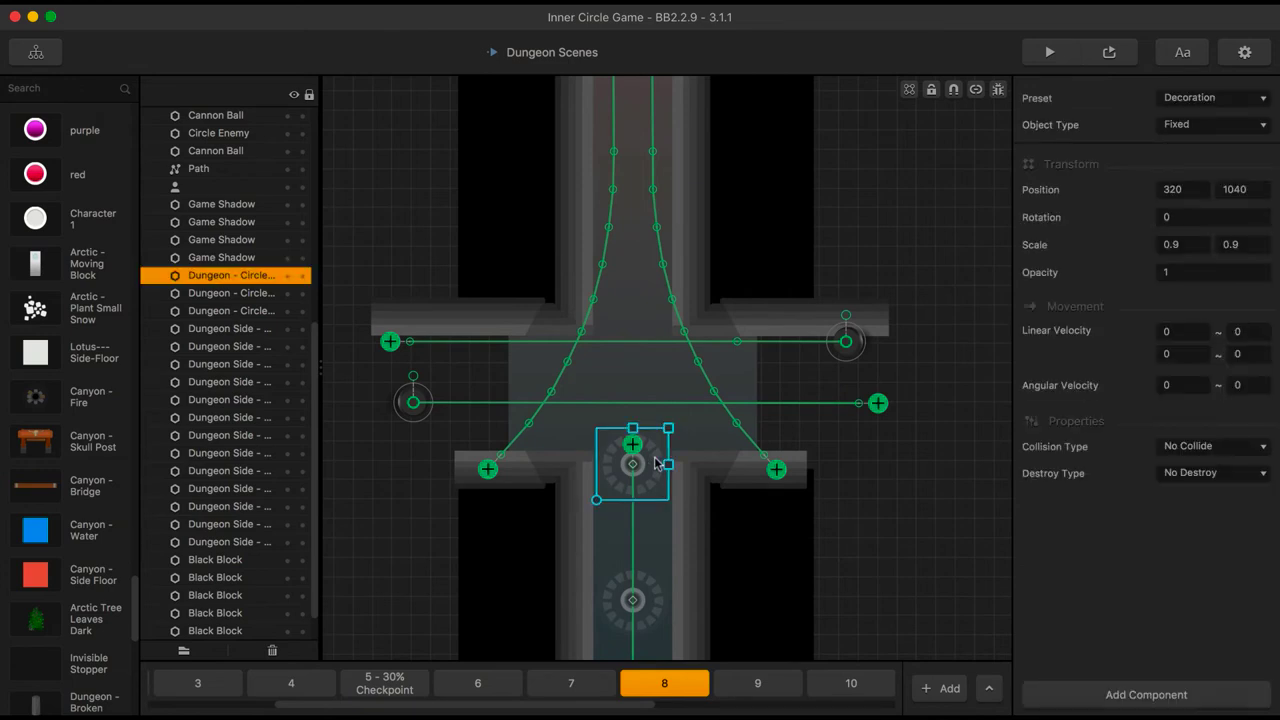
left_click_drag(655, 463, 648, 432)
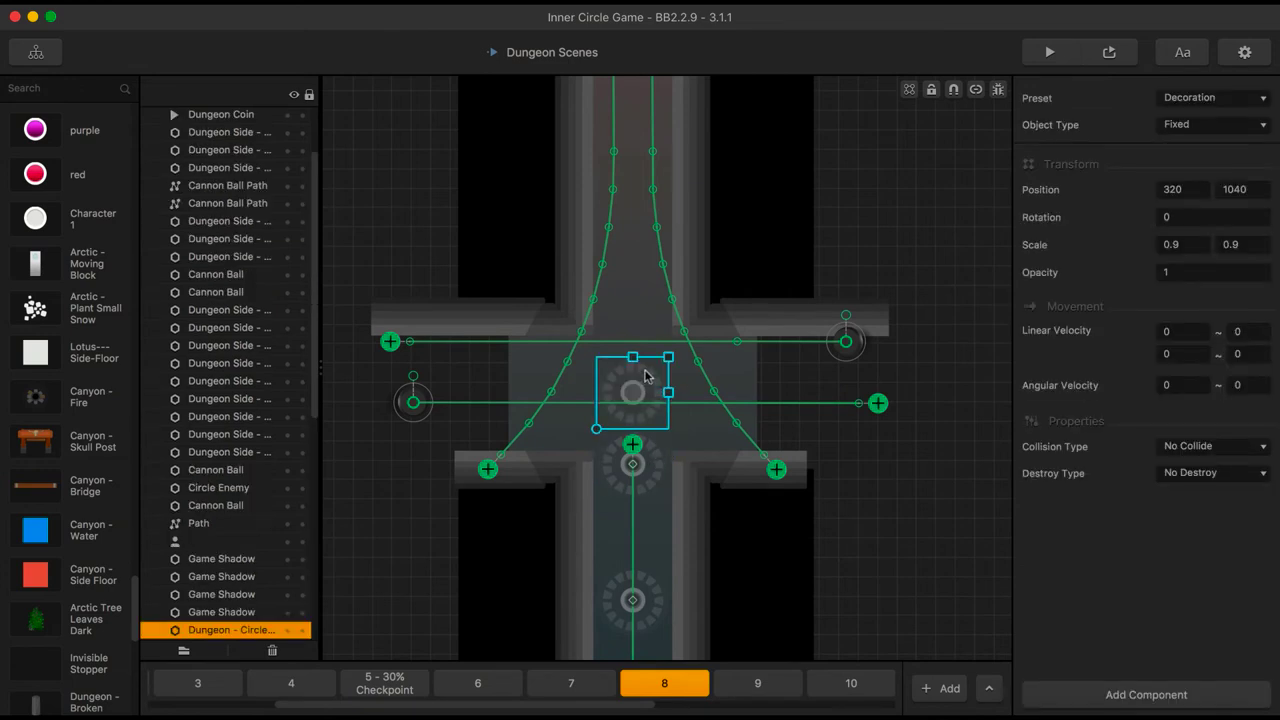
left_click_drag(645, 375, 646, 330)
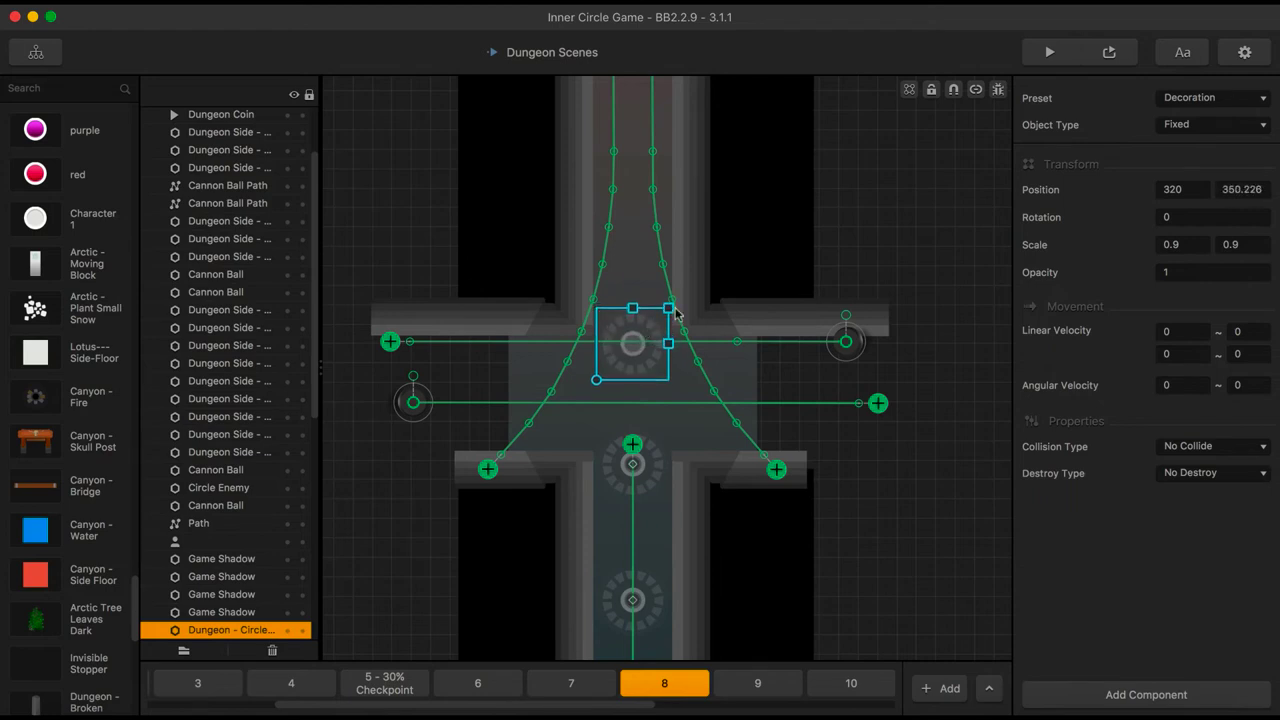
Lower the crossing's upper horizontal cannon ball path with its cannon ball to about Y 1308.5, previewing the scene before and after
left_click(1109, 53)
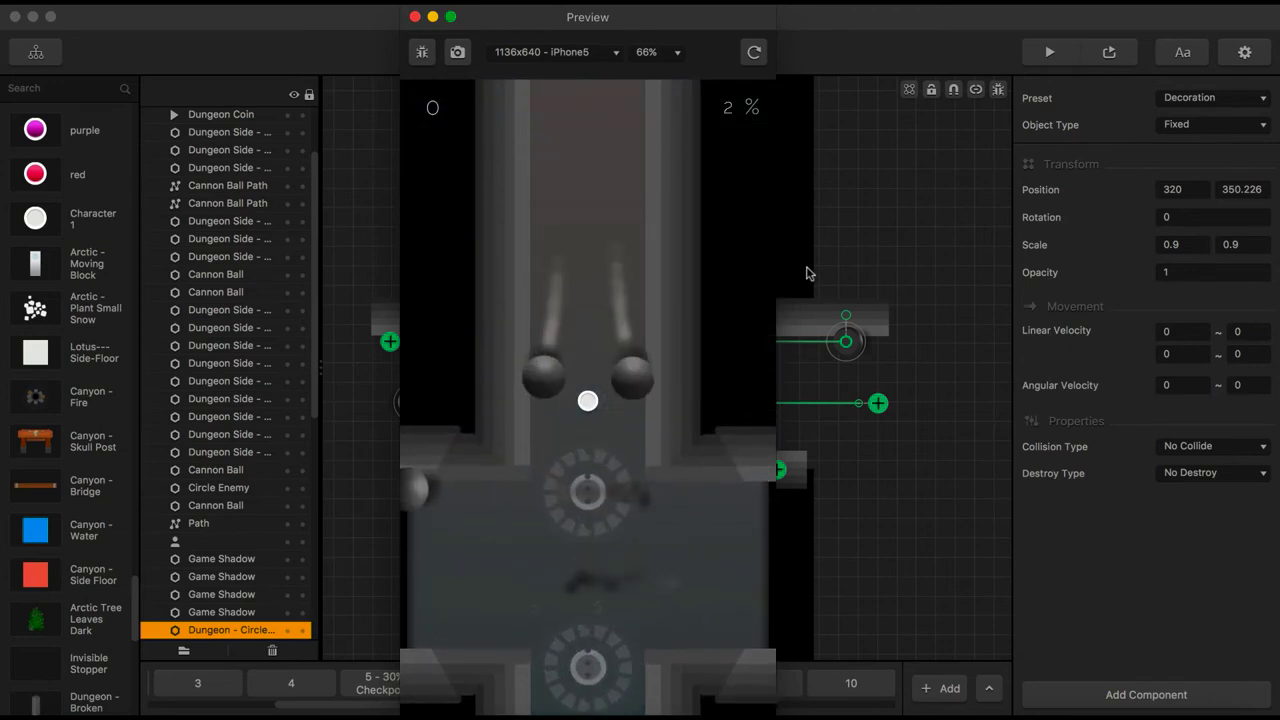
left_click(415, 17)
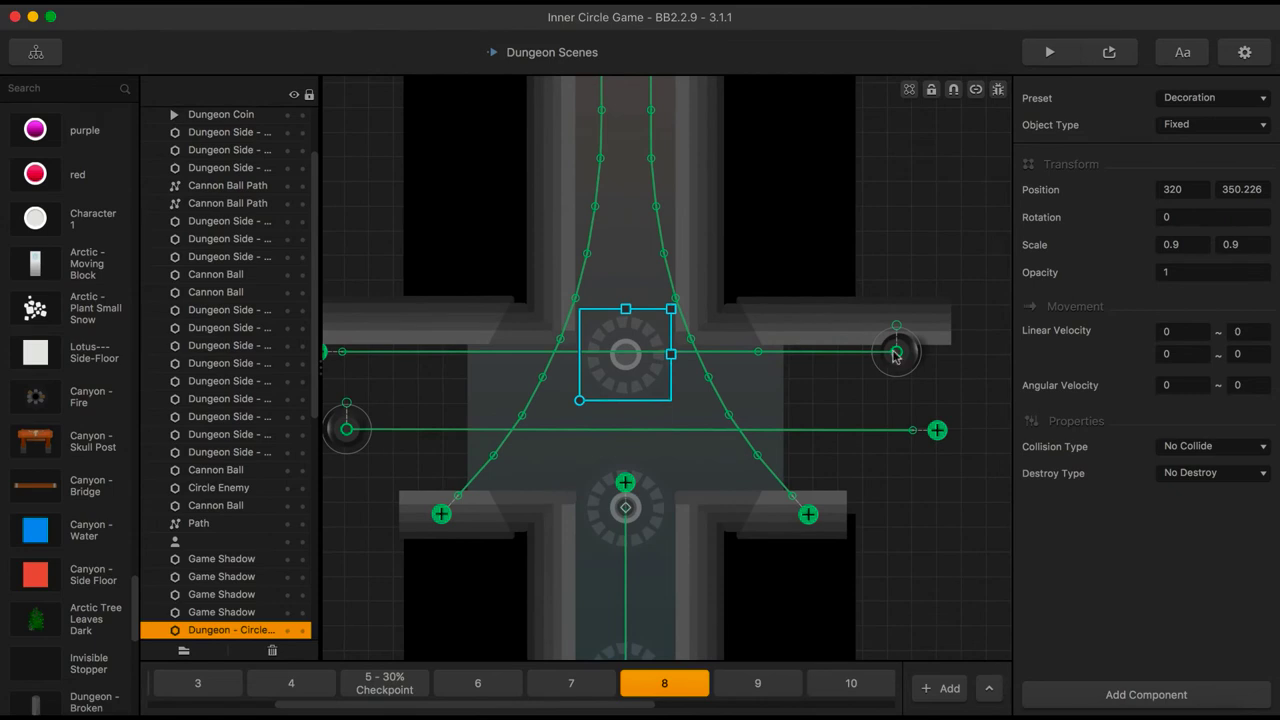
left_click(896, 354)
key("Down")
key("Down")
key("Down")
key("Down")
key("Down")
key("Down")
key("Down")
key("Down")
key("Down")
key("Down")
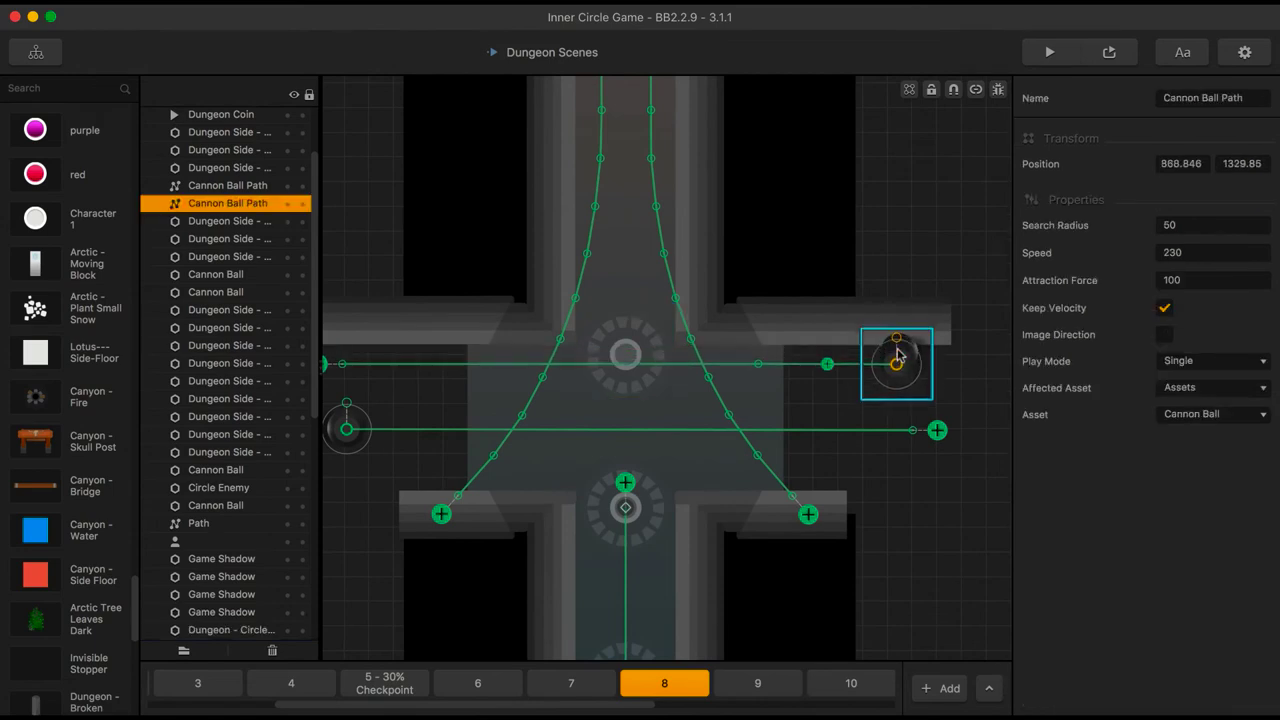
left_click(910, 346)
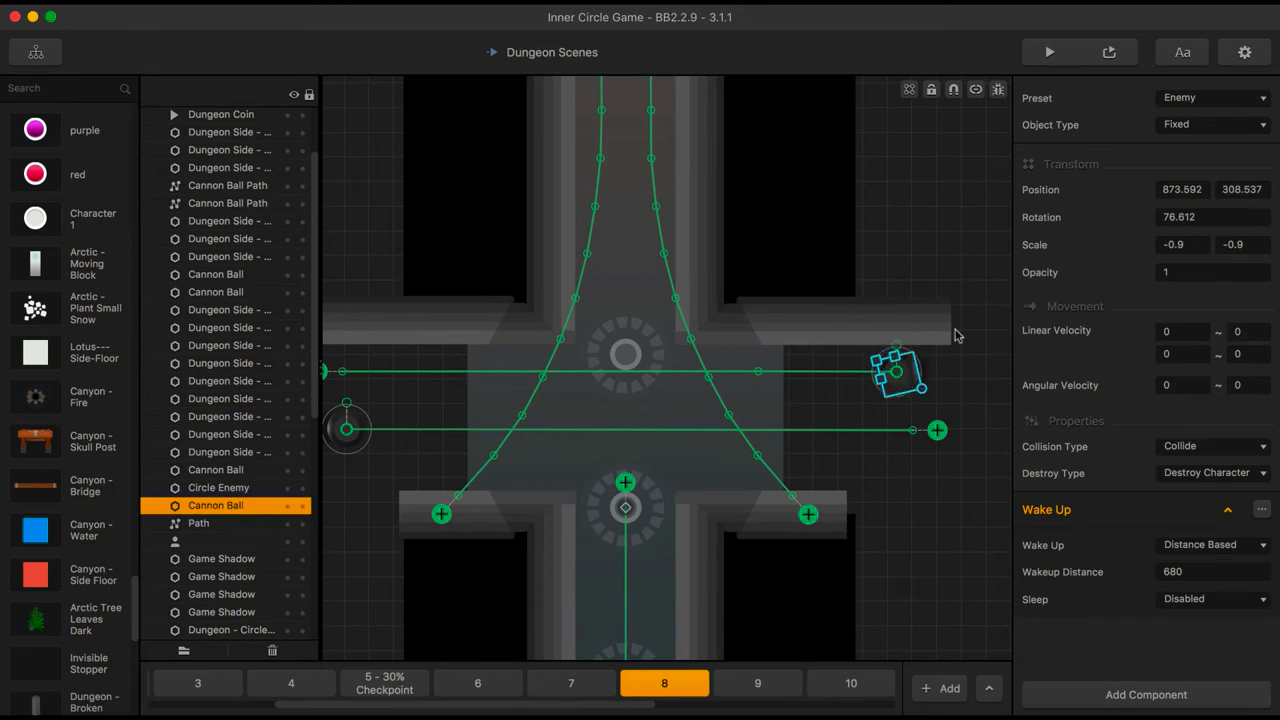
left_click(1107, 53)
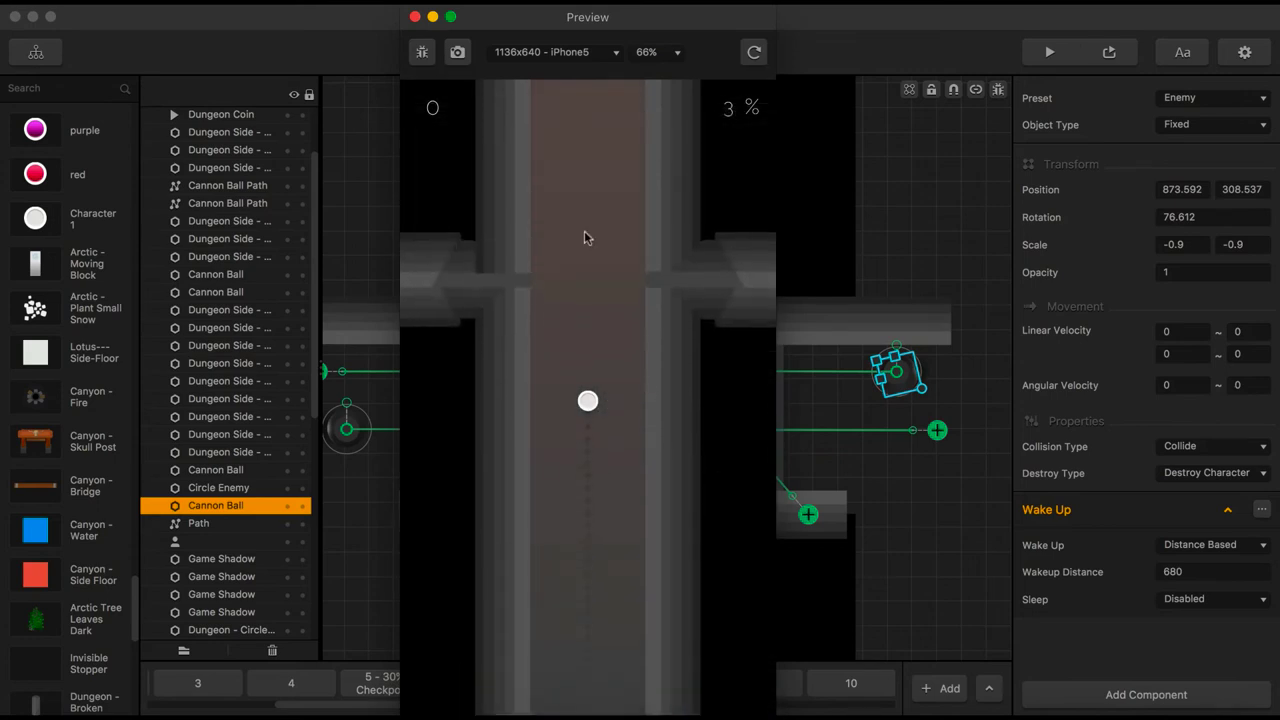
left_click(415, 18)
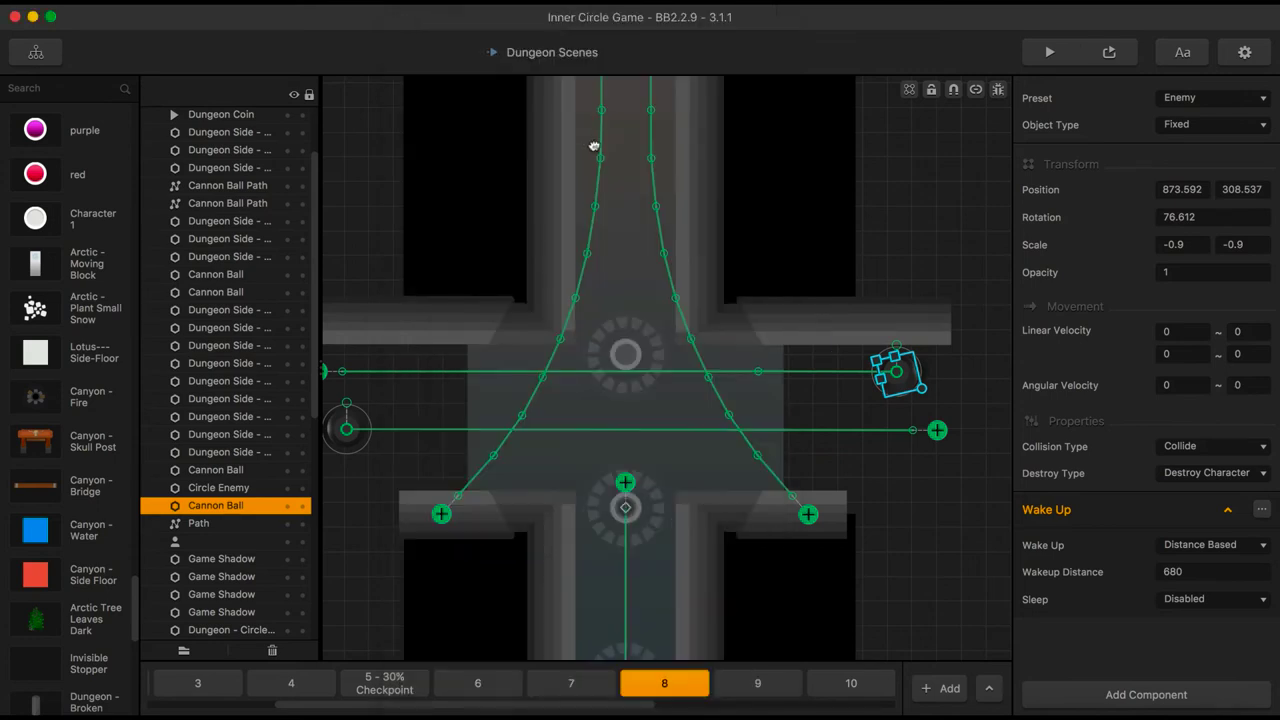
Raise the scene's upper boundary and extend the bg-dungeon background upward past it, to a Y scale of -6.864
left_click_drag(594, 147, 580, 506)
left_click_drag(615, 218, 611, 588)
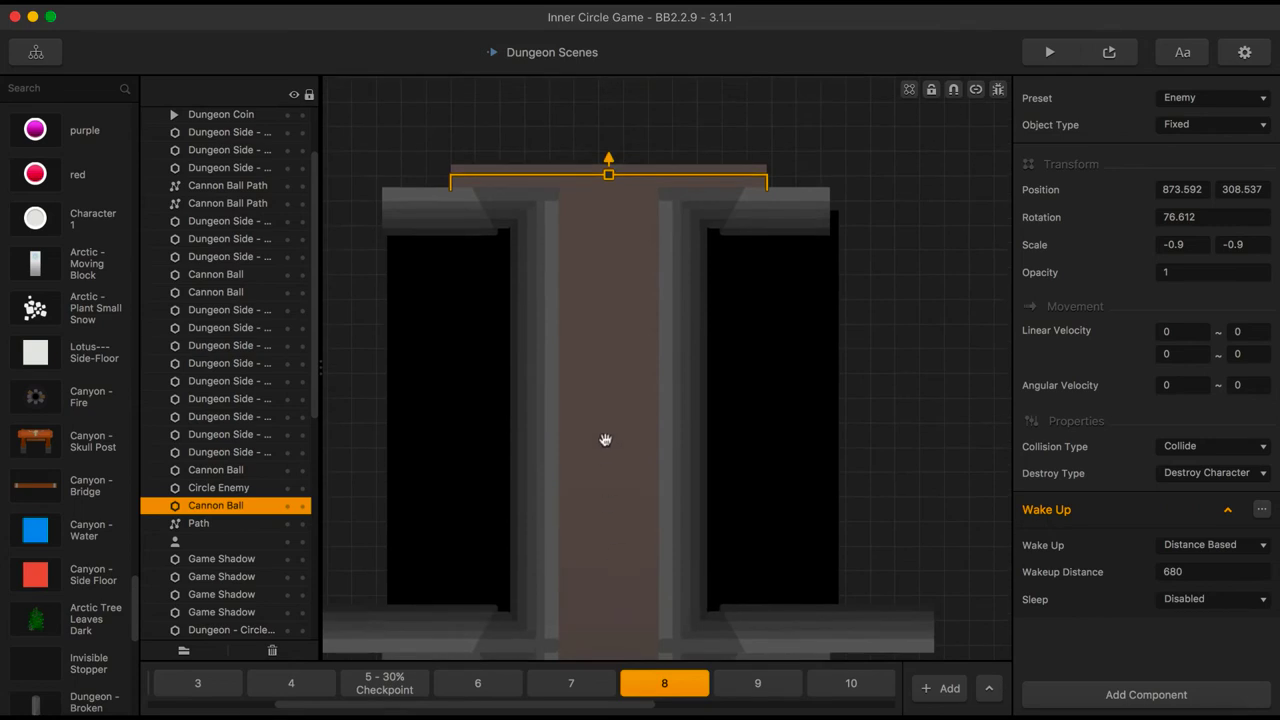
left_click_drag(612, 180, 612, 137)
left_click(607, 178)
left_click_drag(612, 209, 609, 183)
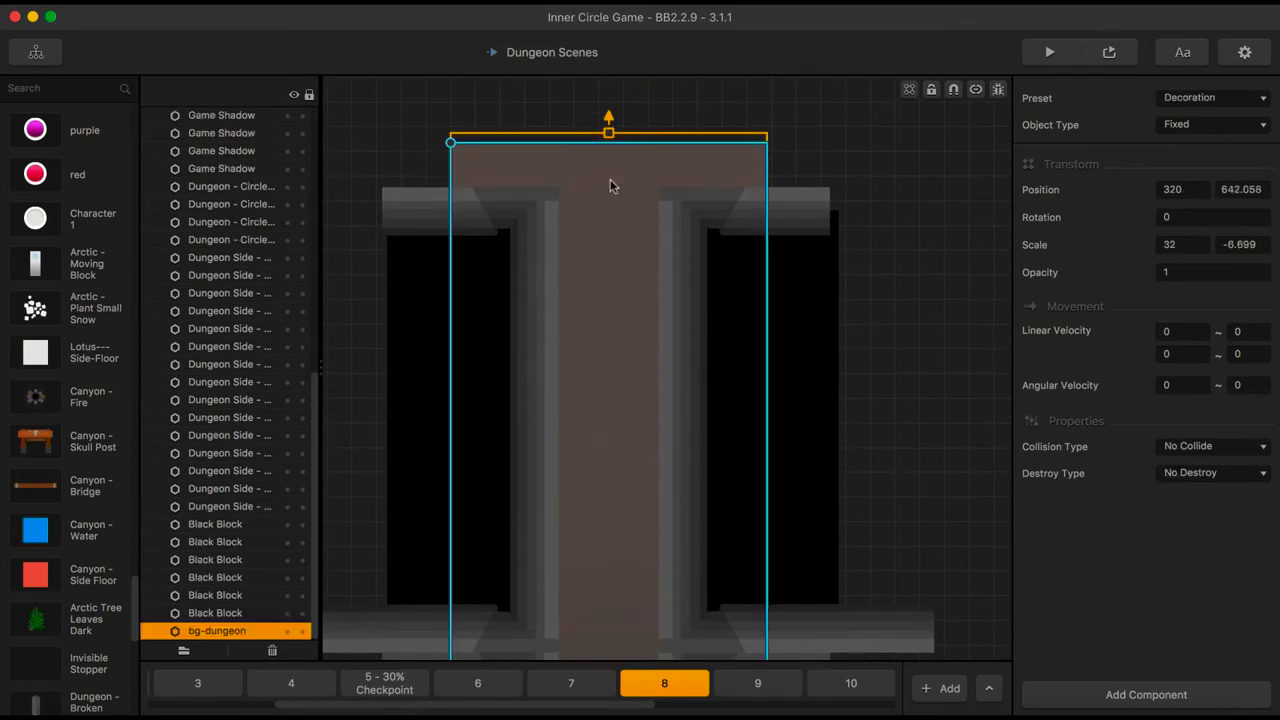
scroll(609, 183, "down", 5)
scroll(608, 425, "down", 3)
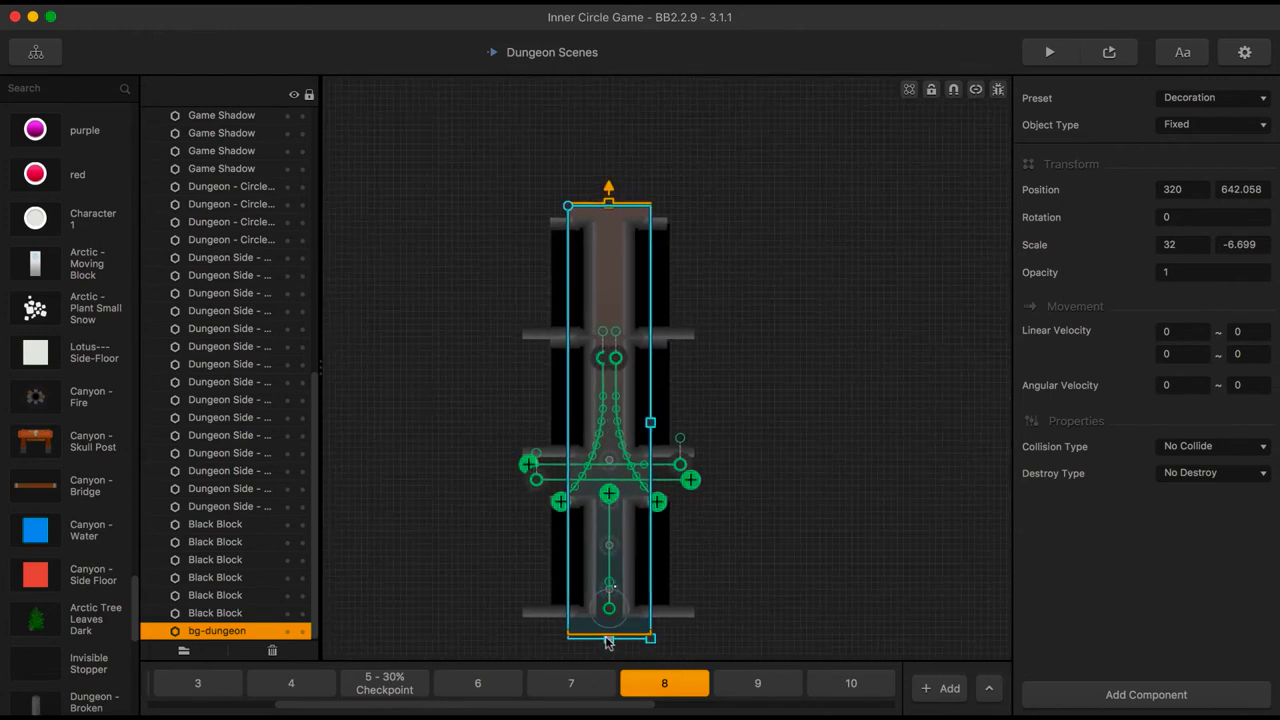
left_click_drag(607, 642, 608, 646)
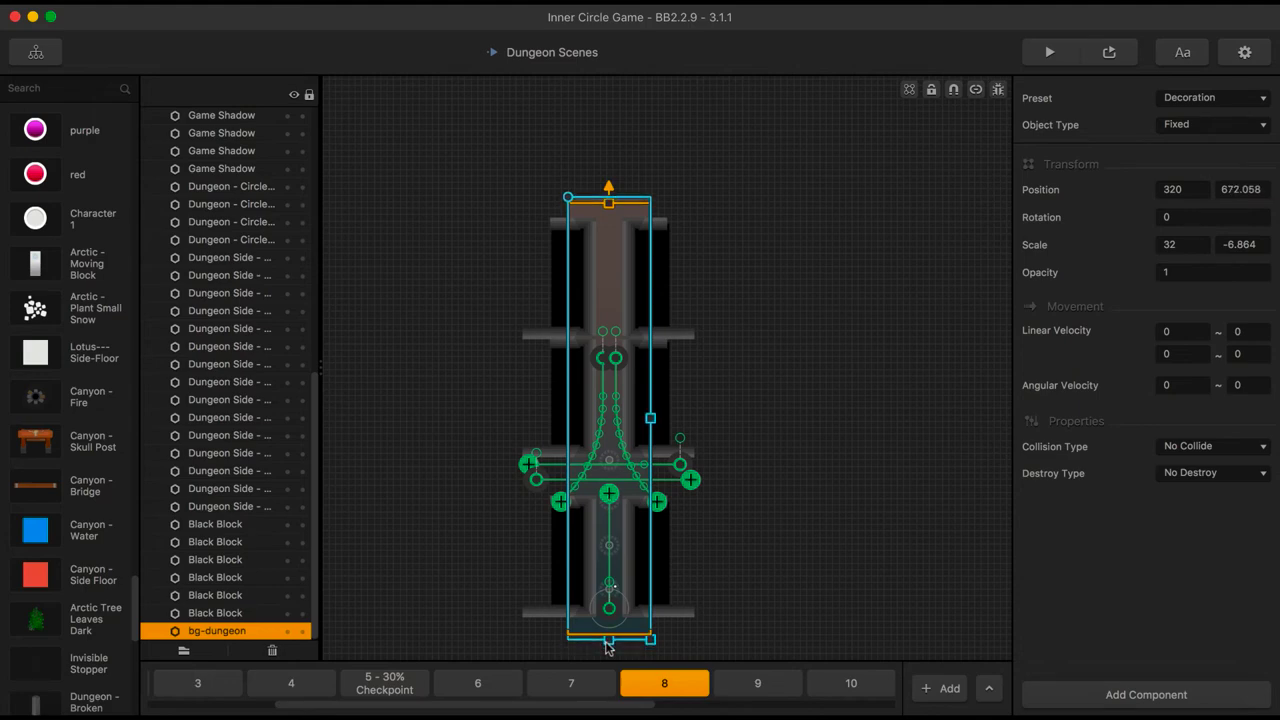
left_click(733, 404)
Raise the topmost walls on both sides together with their Black Blocks, bringing the left block to about Y 2826
scroll(607, 285, "up", 6)
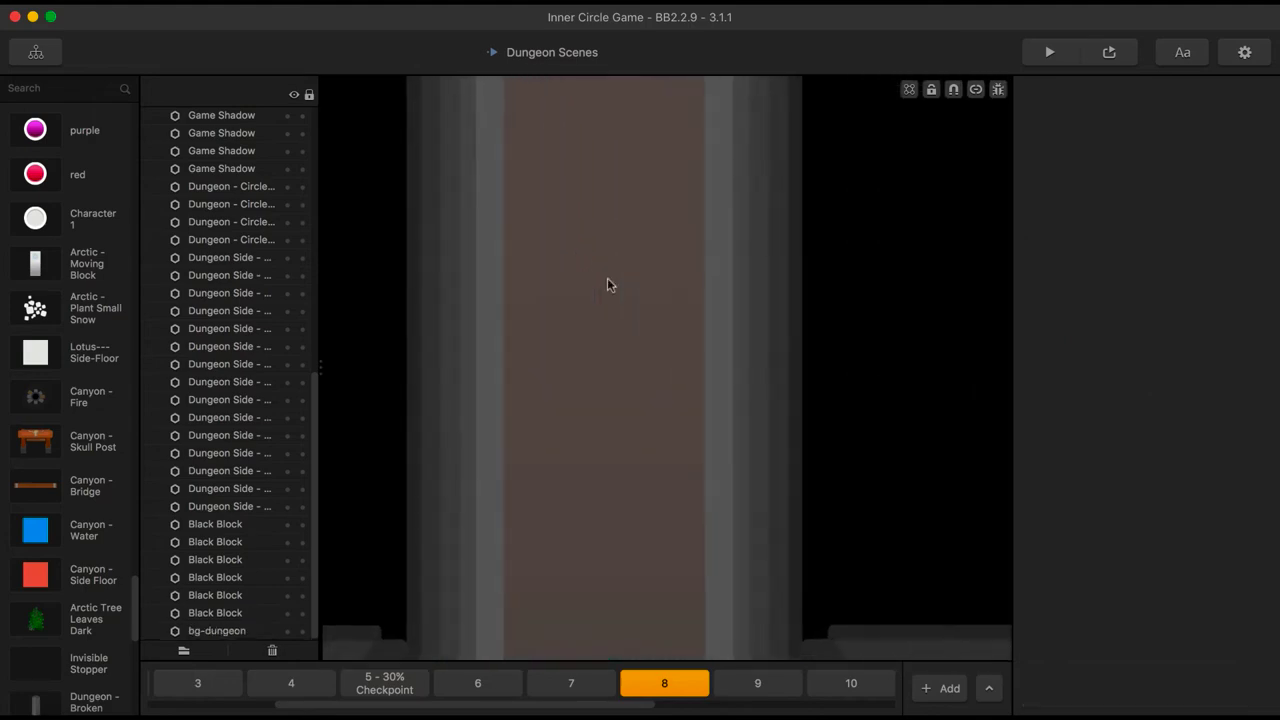
scroll(607, 285, "down", 2)
right_click_drag(597, 214, 622, 348)
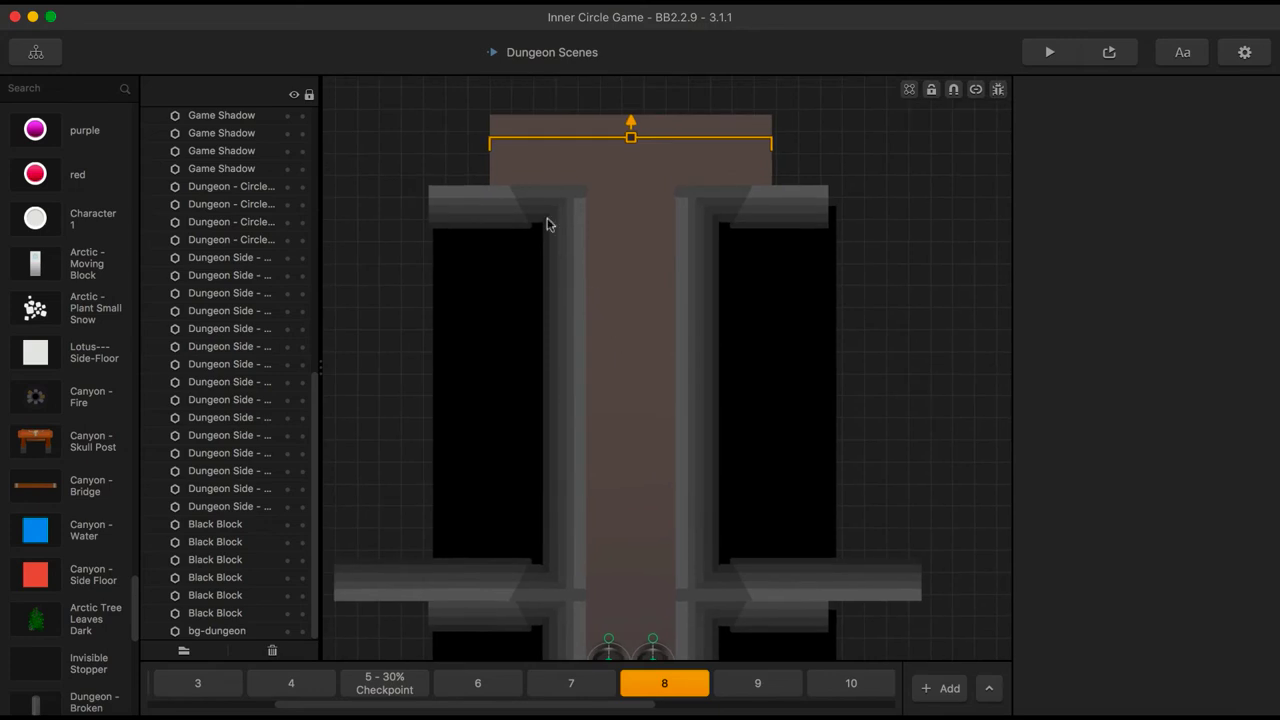
left_click(530, 197)
left_click(450, 335)
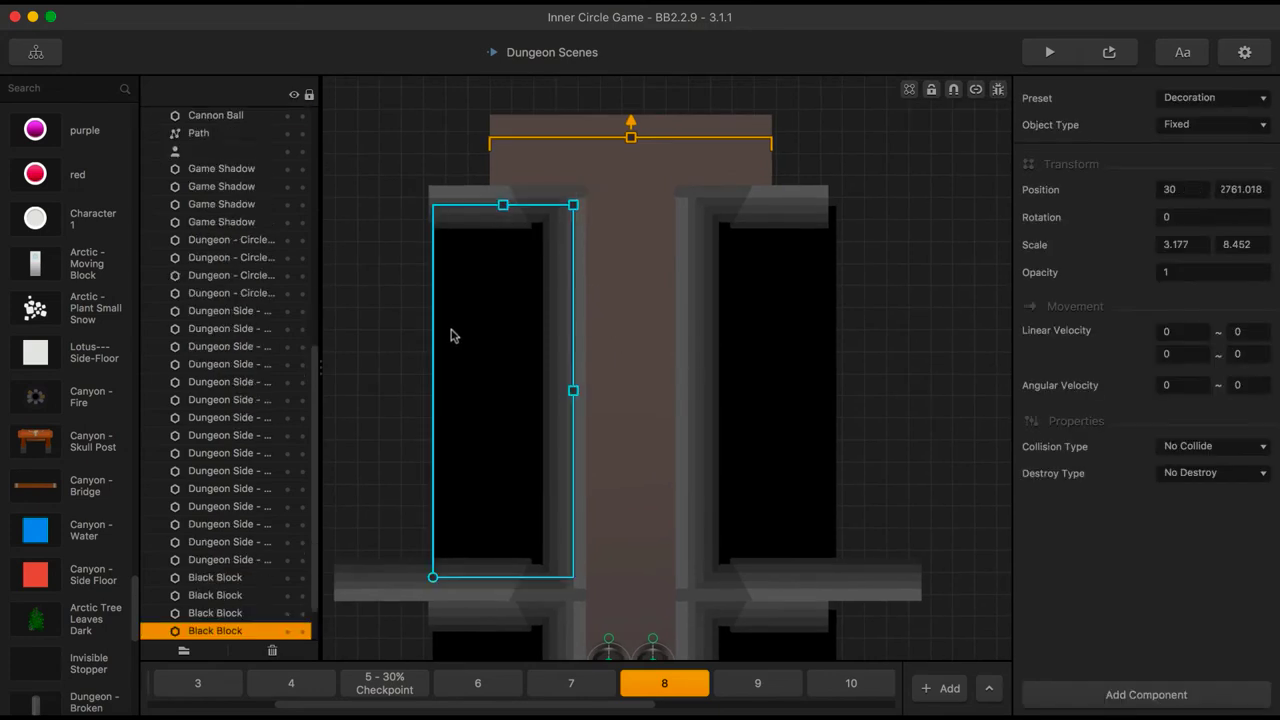
key("Up")
key("Up")
key("Up")
key("Up")
key("Up")
key("Up")
key("Up")
key("Up")
key("Up")
key("Up")
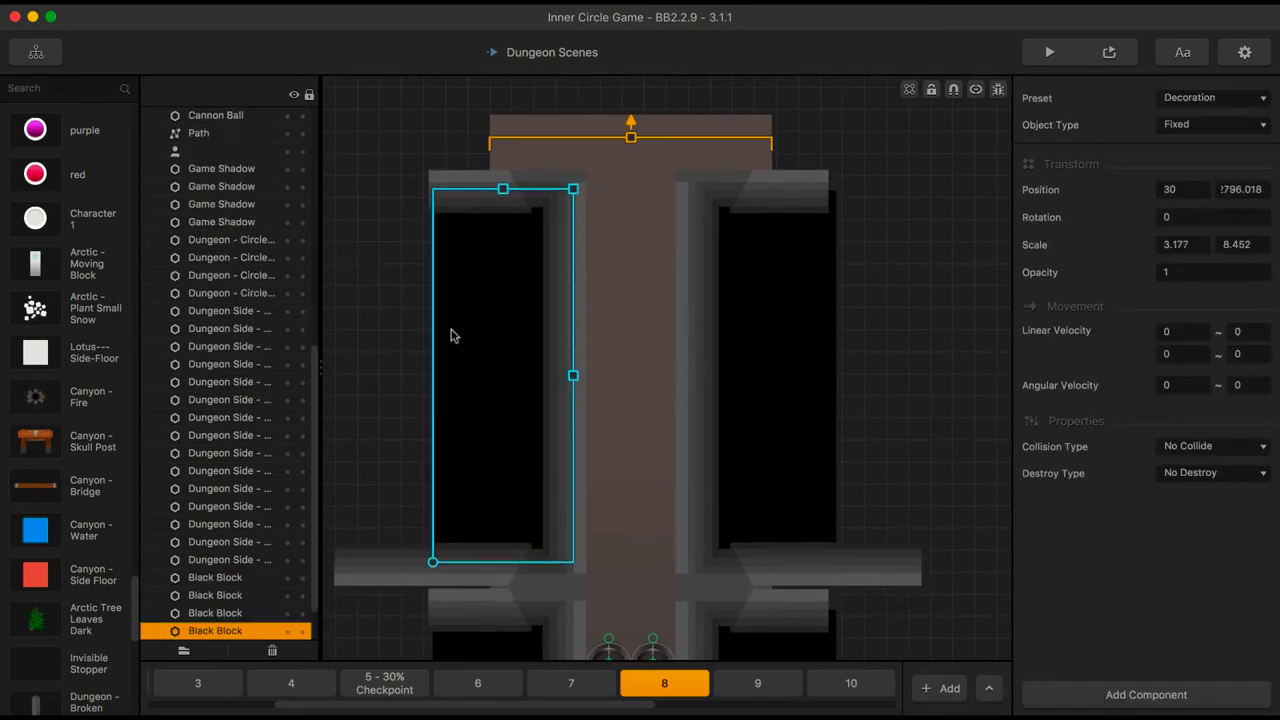
key("Up")
key("Up")
key("Up")
key("Up")
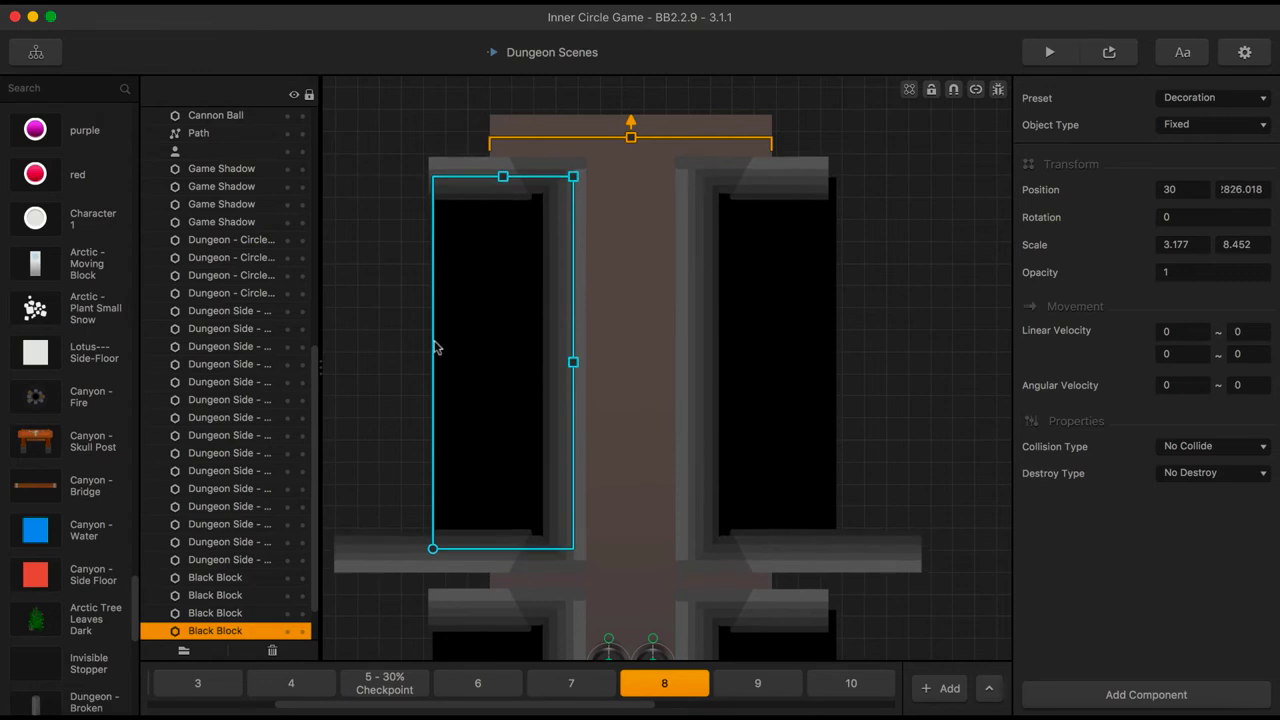
left_click(398, 384)
Raise the left wall beside the paired cannon balls with its Black Block against the wall above, at about Y 1901.9
scroll(400, 377, "down", 5)
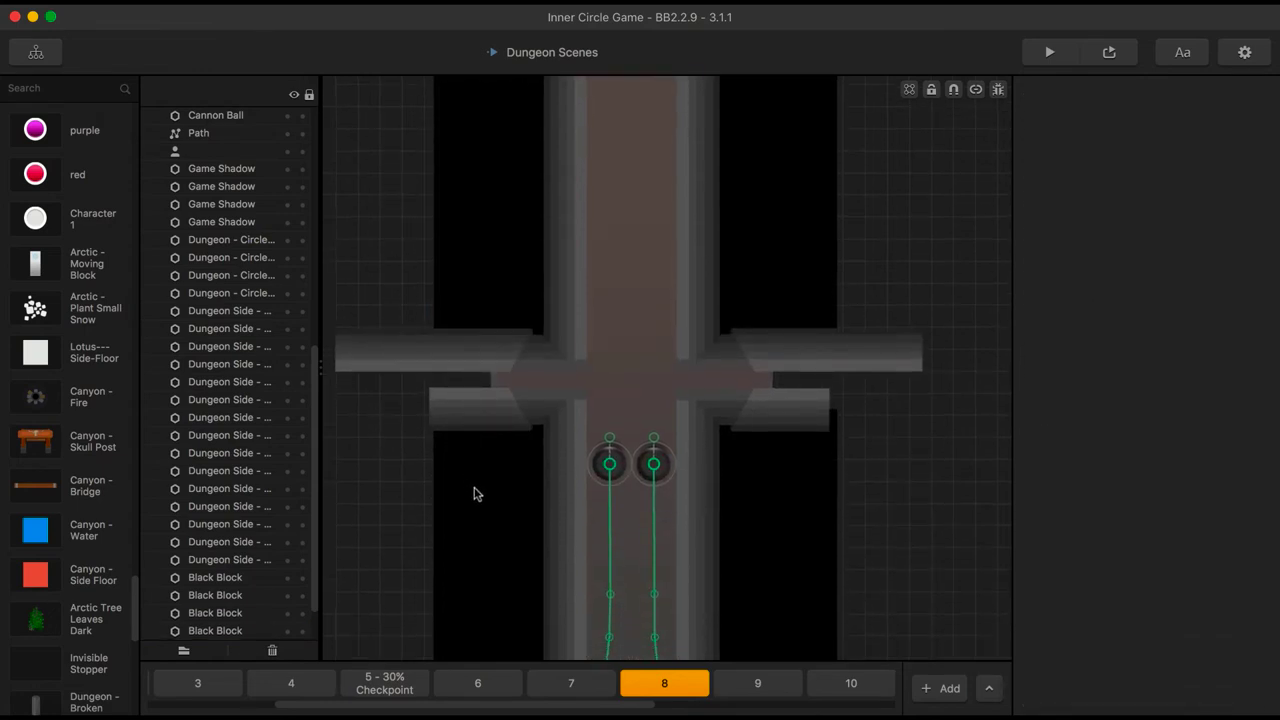
key("super+v")
key("Up")
key("Up")
key("Up")
key("Up")
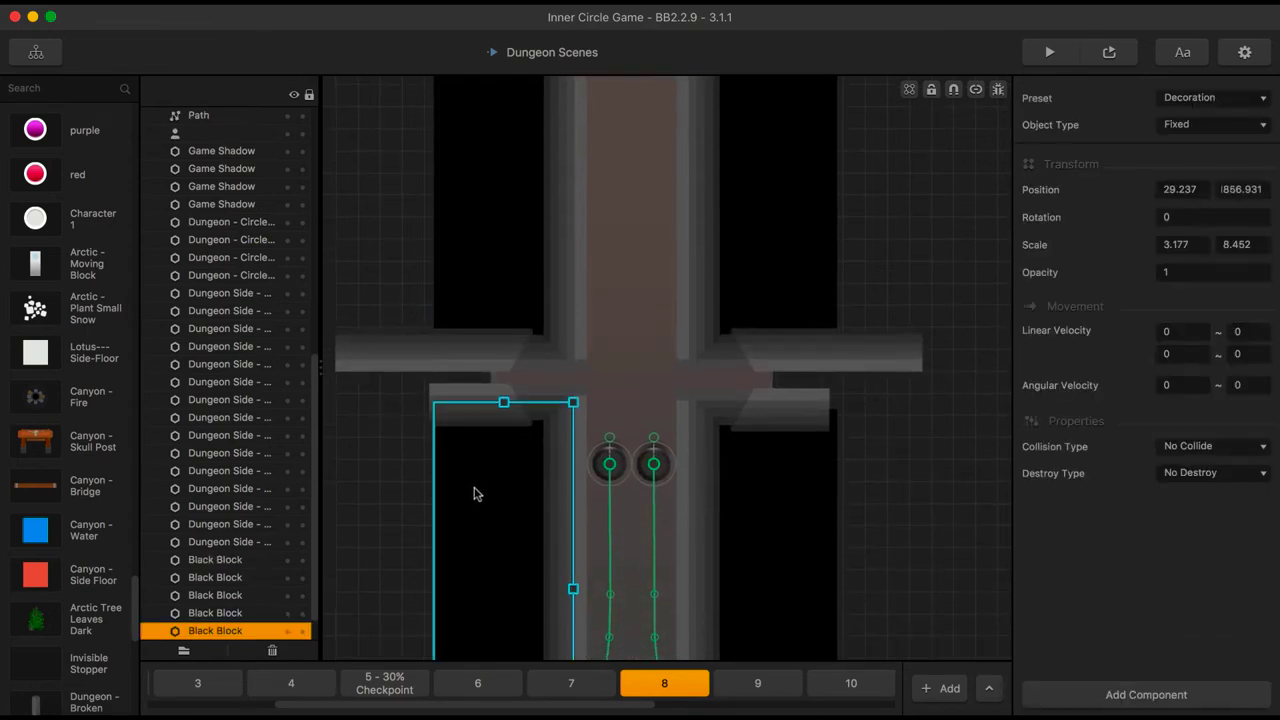
key("Up")
key("Up")
key("Up")
key("Up")
key("Up")
key("Up")
key("Up")
key("Up")
key("Up")
key("Up")
key("Up")
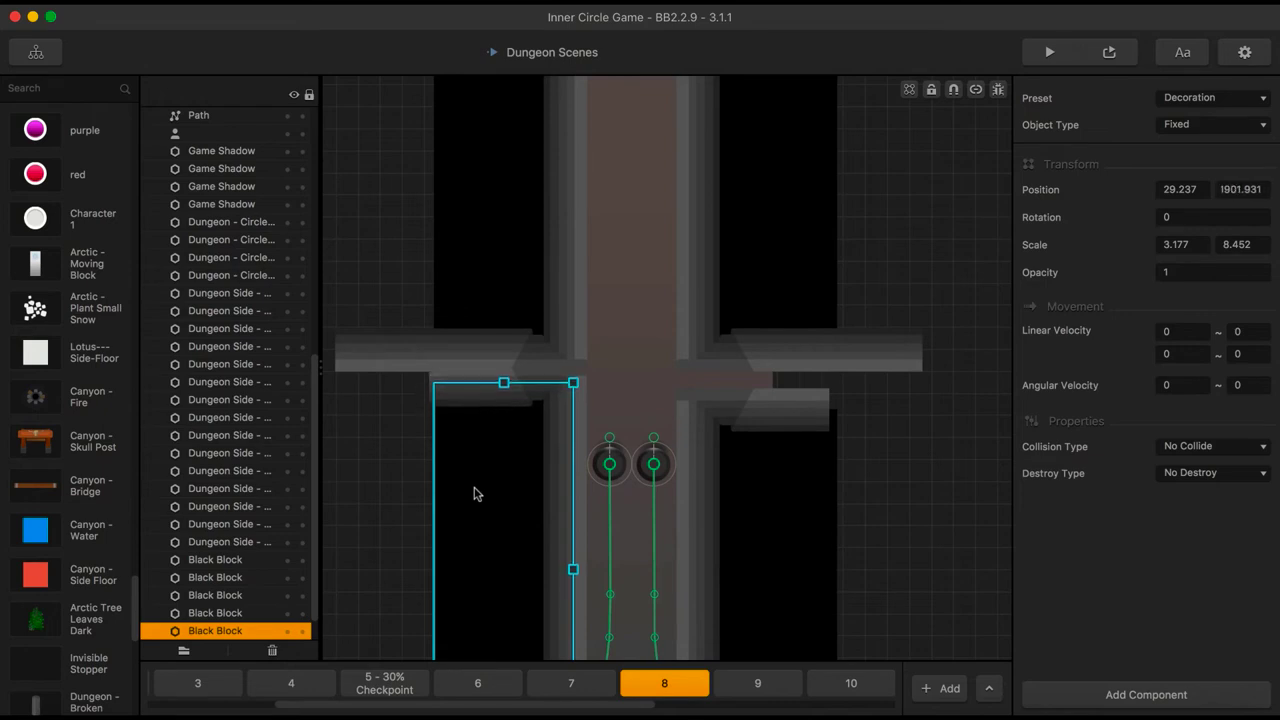
Raise the matching right wall with its Black Block to about Y 1900.7, closing the gap to the wall above
left_click(778, 564)
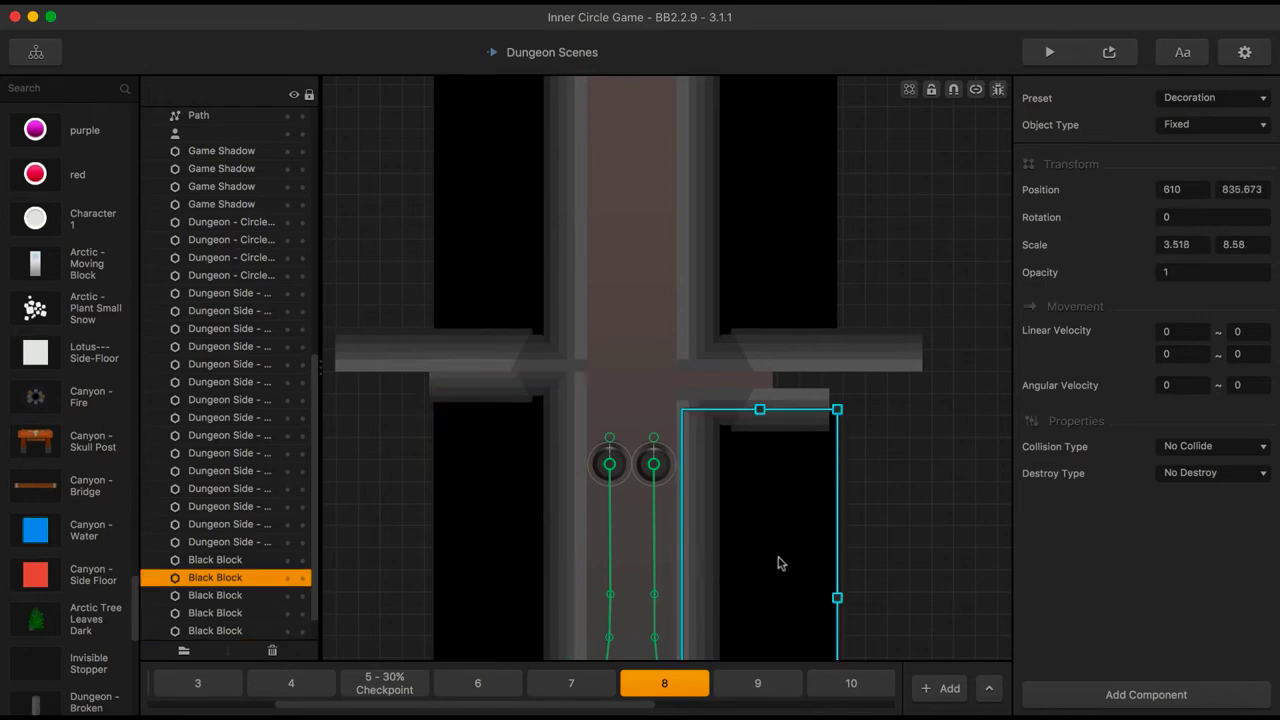
key("Up")
key("Up")
key("Up")
key("Up")
key("Up")
key("Up")
key("Up")
key("Up")
key("Up")
key("Up")
key("Up")
key("Up")
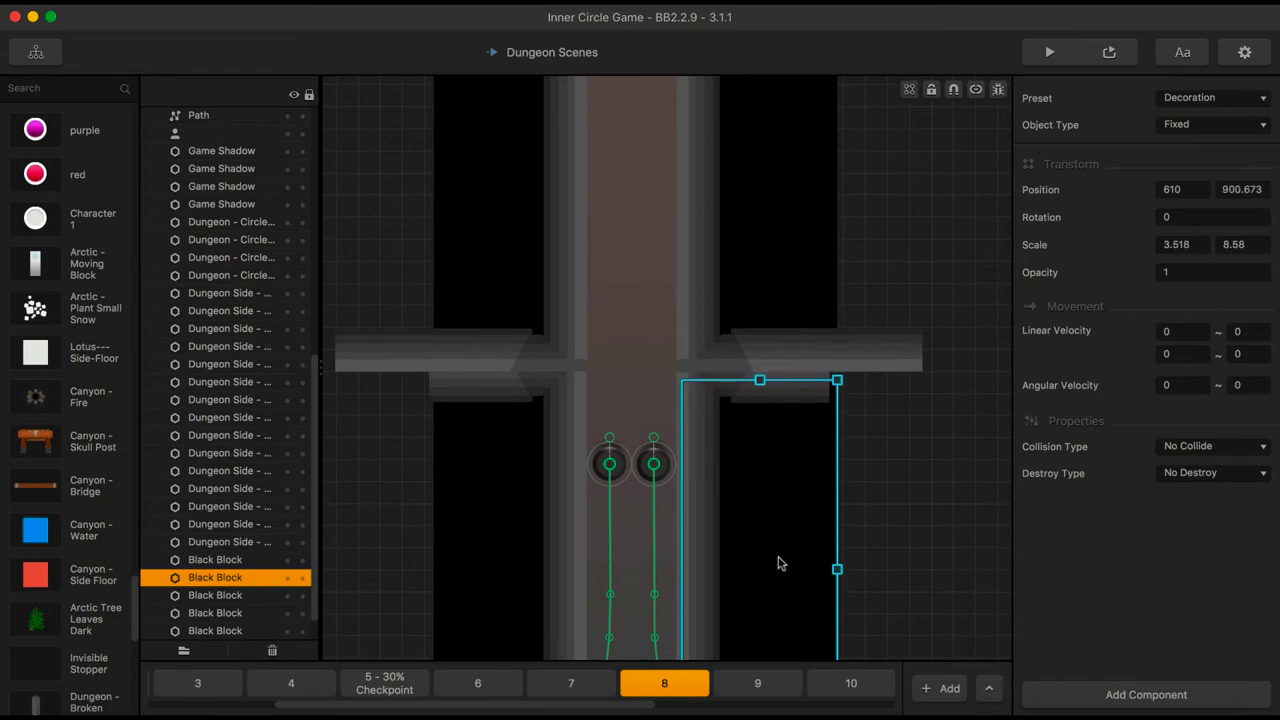
Preview the scene twice to check the raised walls, their joins and the cannon balls along the corridor
left_click(1049, 52)
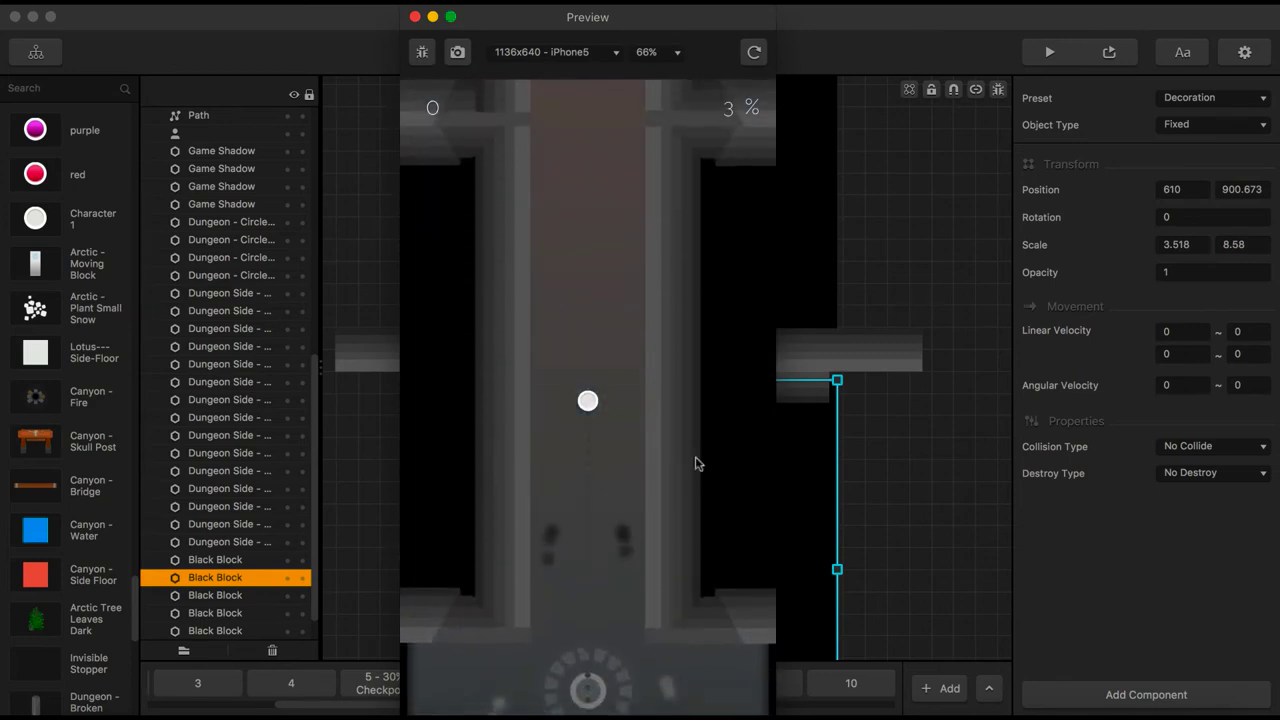
left_click(415, 17)
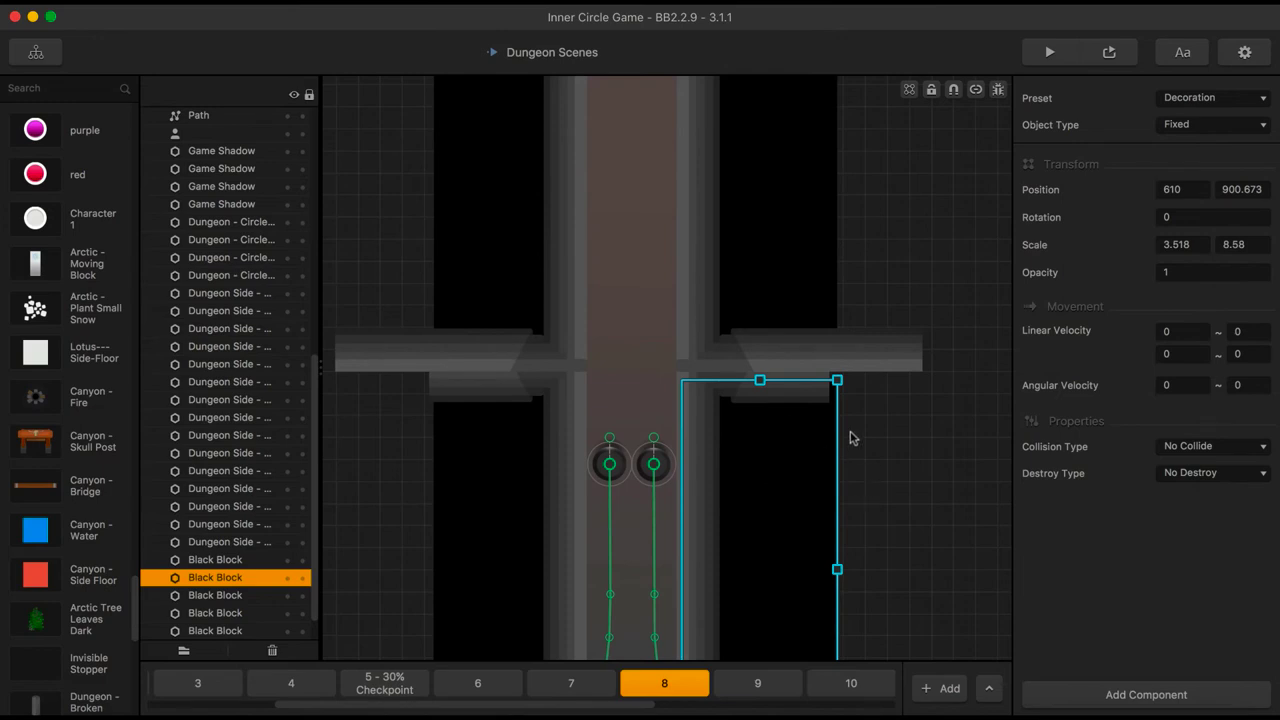
left_click_drag(861, 399, 869, 180)
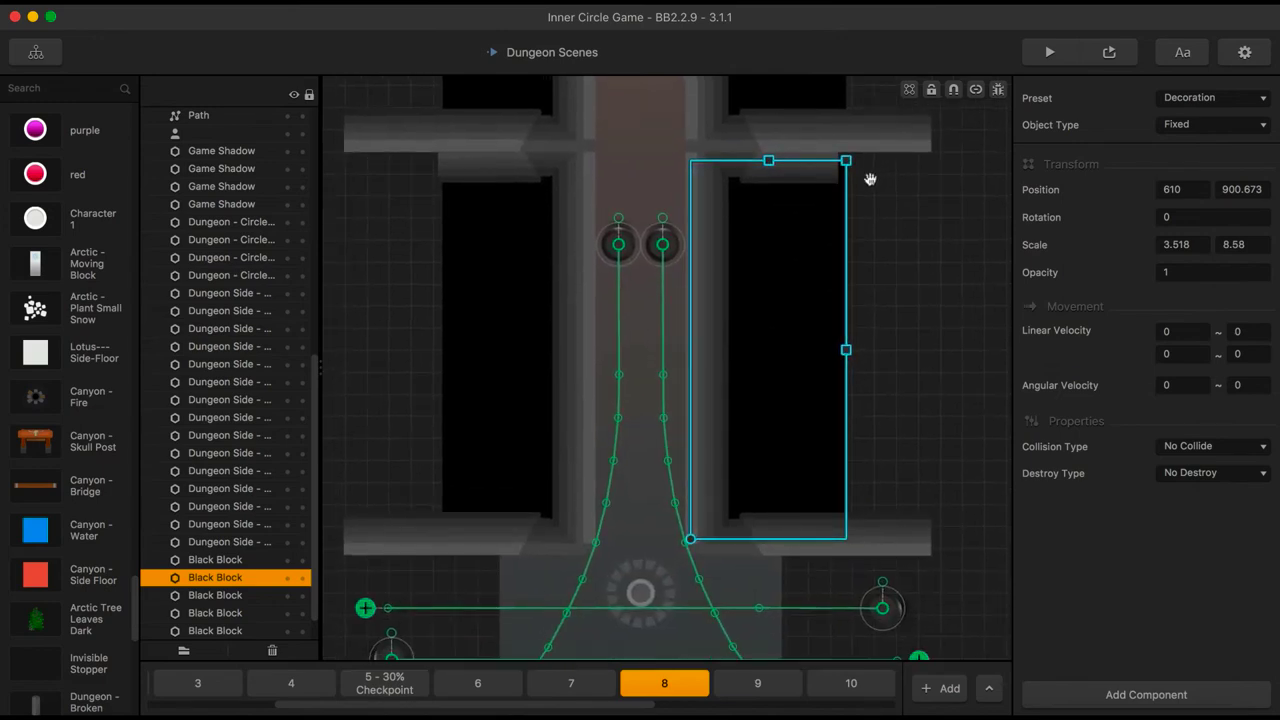
left_click_drag(869, 251, 869, 138)
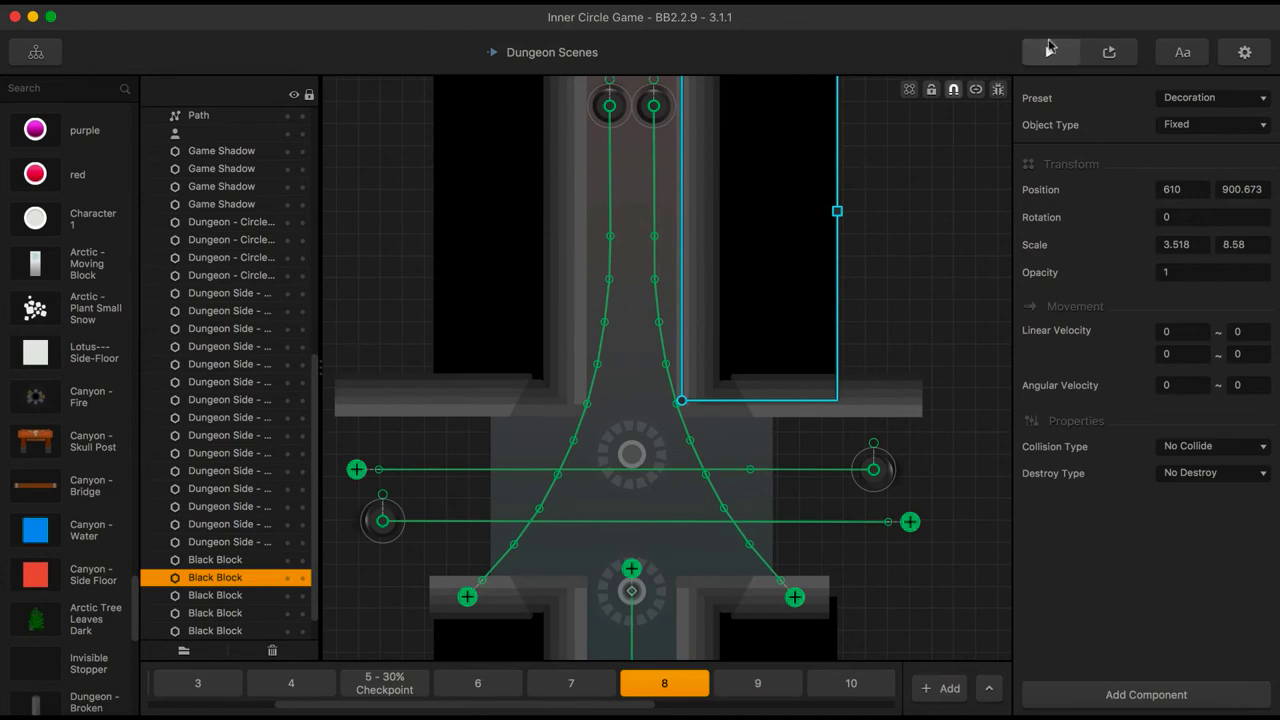
left_click(1049, 52)
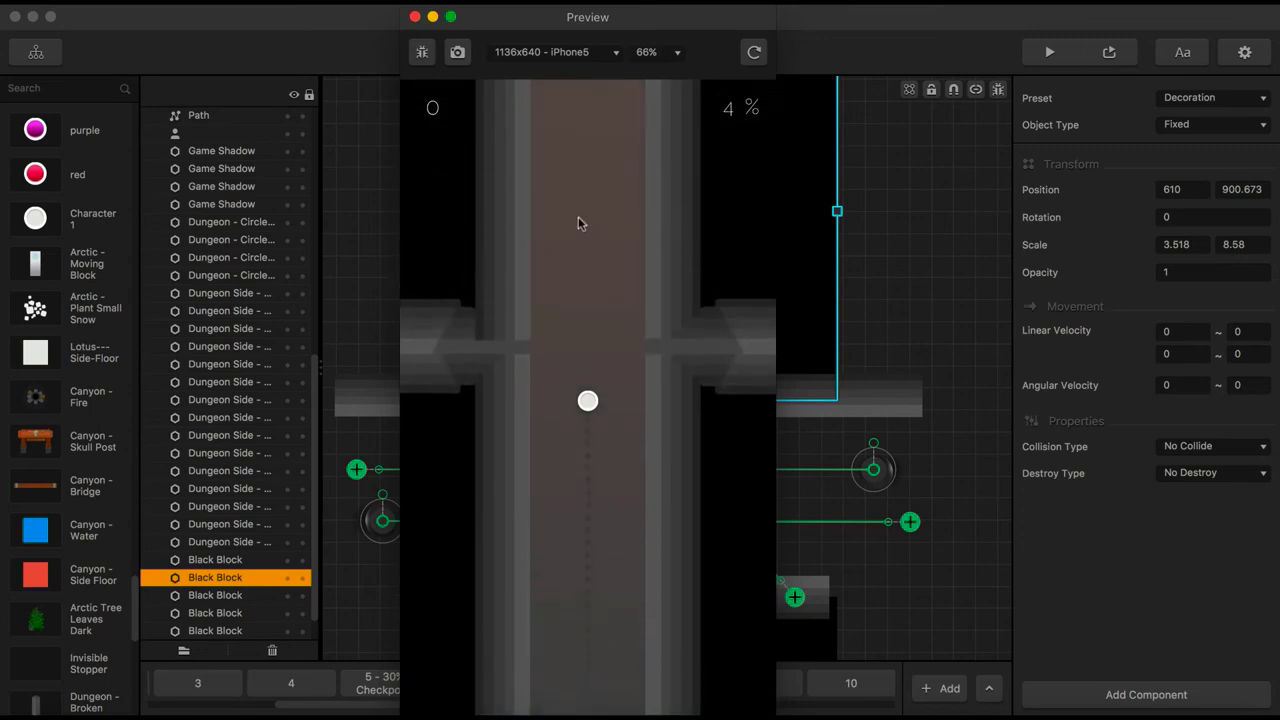
left_click(415, 17)
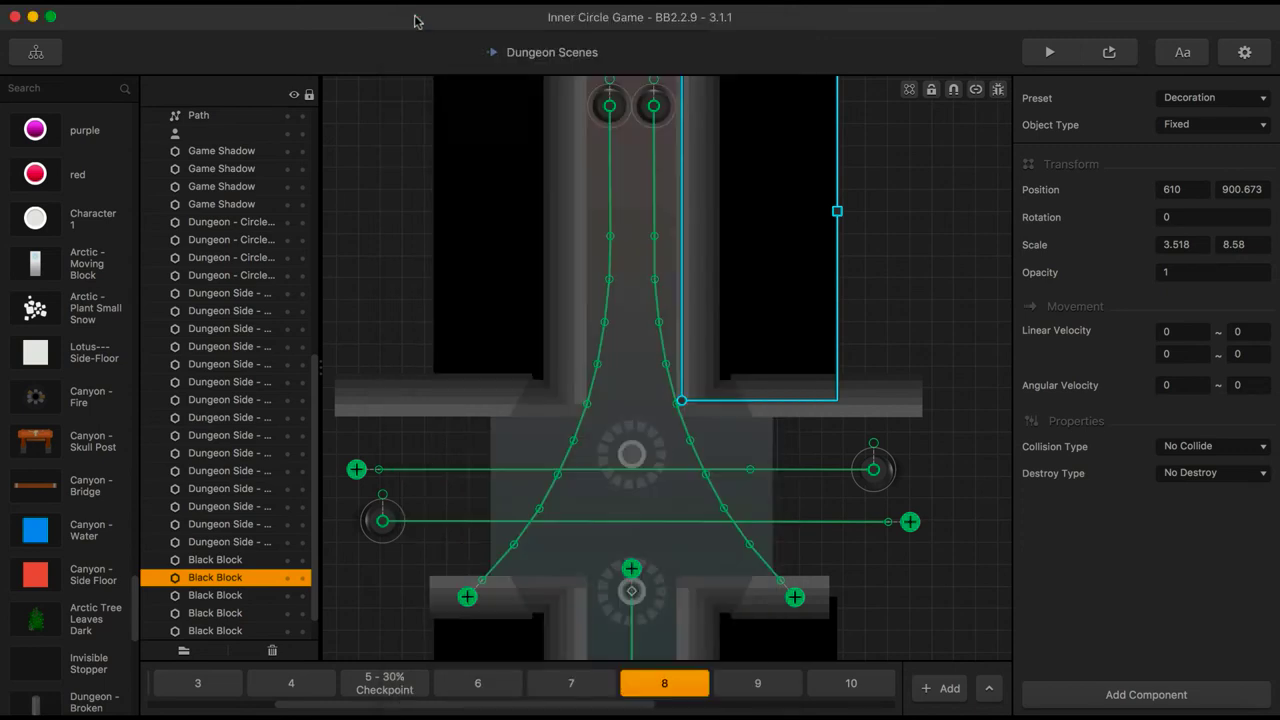
Place two copies of the crossing's Dungeon - Circle decoration up the corridor at X 320, at about Y 1609.5 and Y 1848.8
left_click(634, 434)
scroll(632, 415, "up", 5)
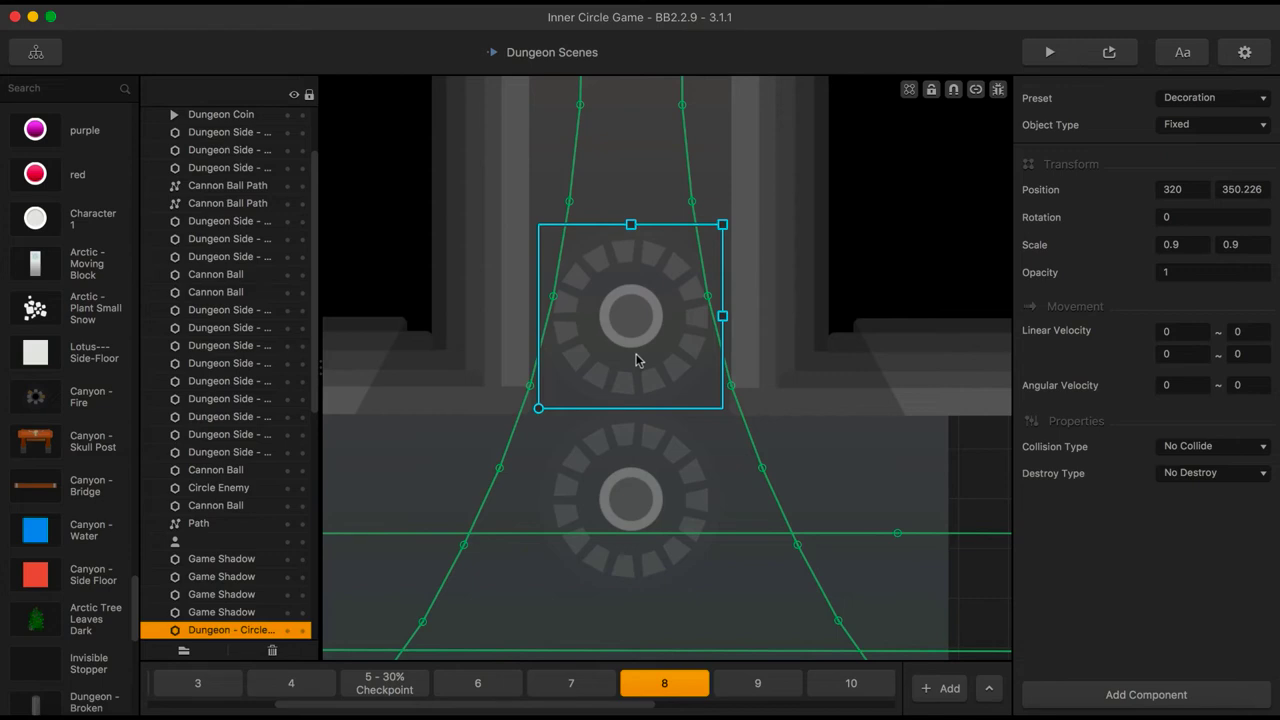
mouse_move(635, 343)
left_mouse_down()
mouse_move(640, 208)
mouse_move(628, 362)
mouse_move(631, 292)
mouse_move(630, 321)
left_mouse_up()
scroll(640, 208, "down", 5)
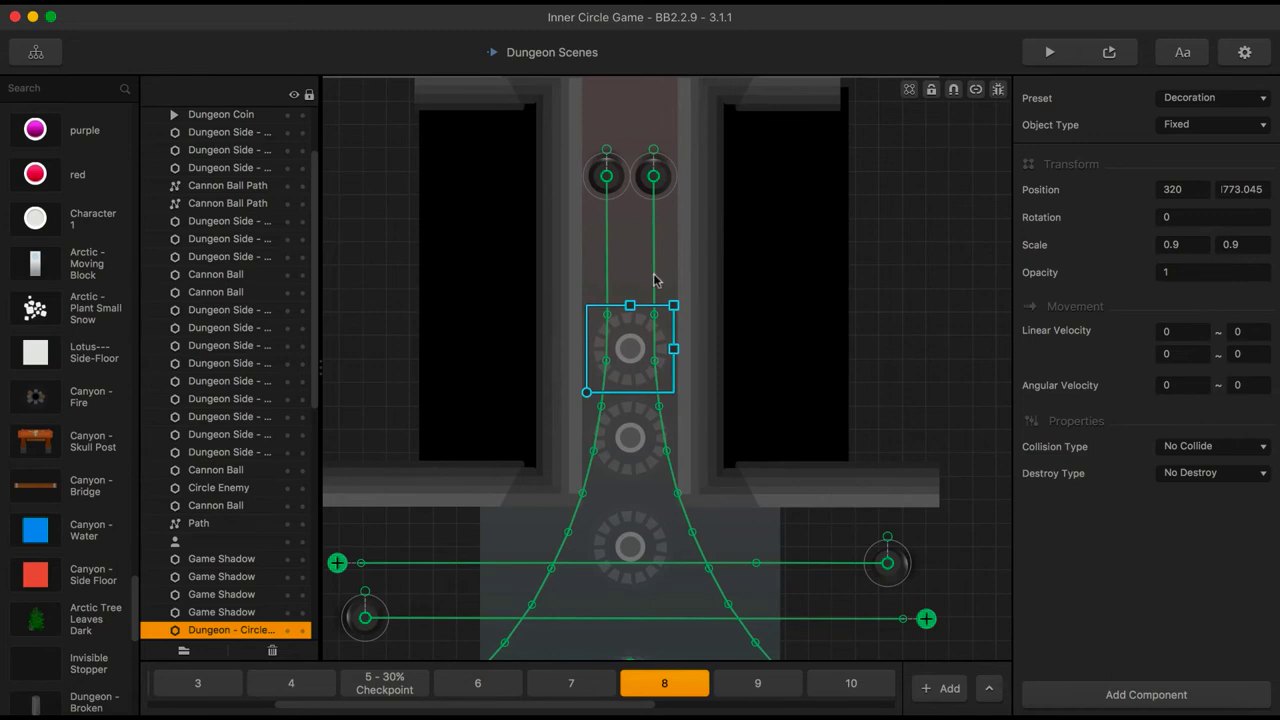
left_click_drag(640, 316, 636, 285)
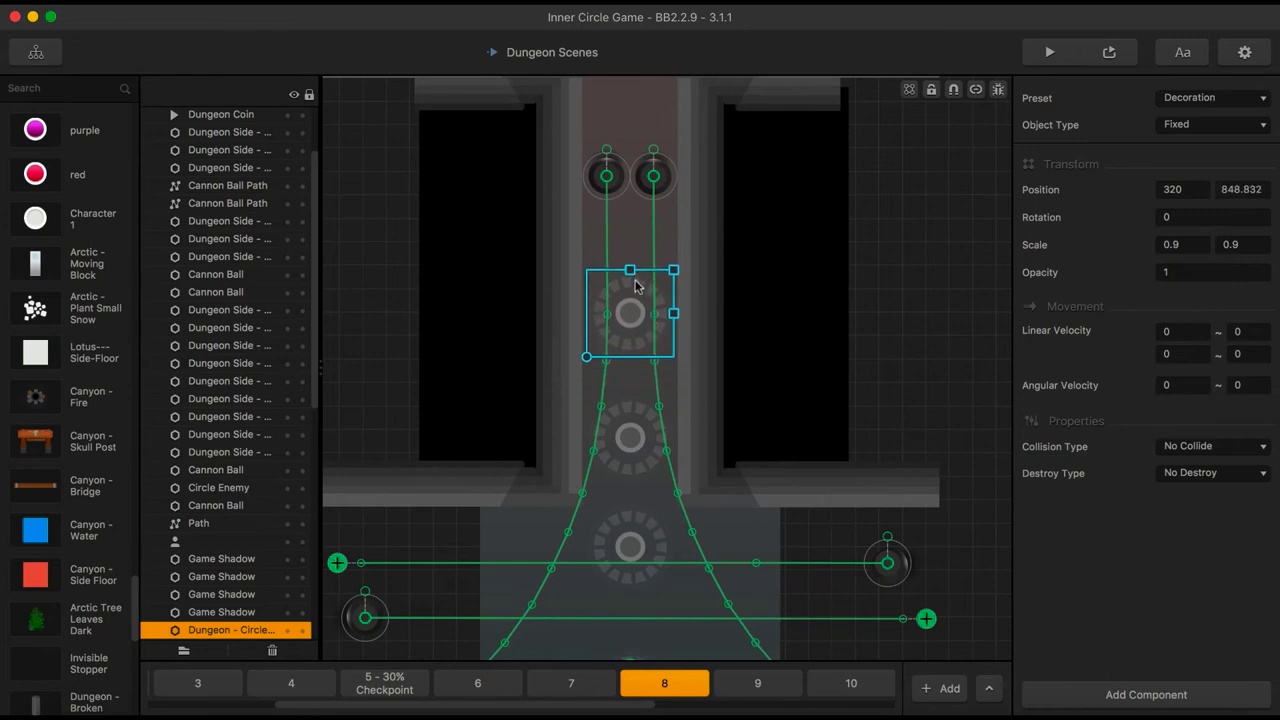
key("super+v")
left_click_drag(635, 408, 632, 395)
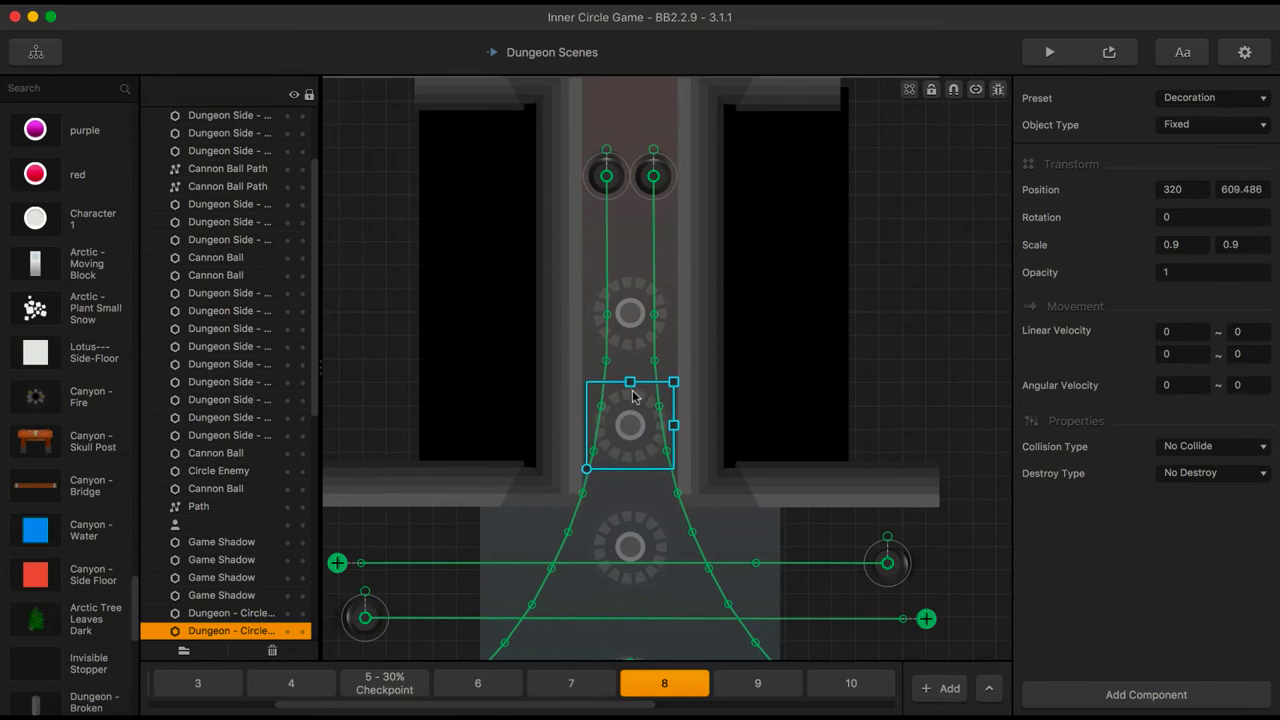
Duplicate the right vertical cannon ball path, Path 3, and move the copy straight up the corridor to about Y 2912.5
scroll(636, 274, "up", 5)
left_click(666, 441)
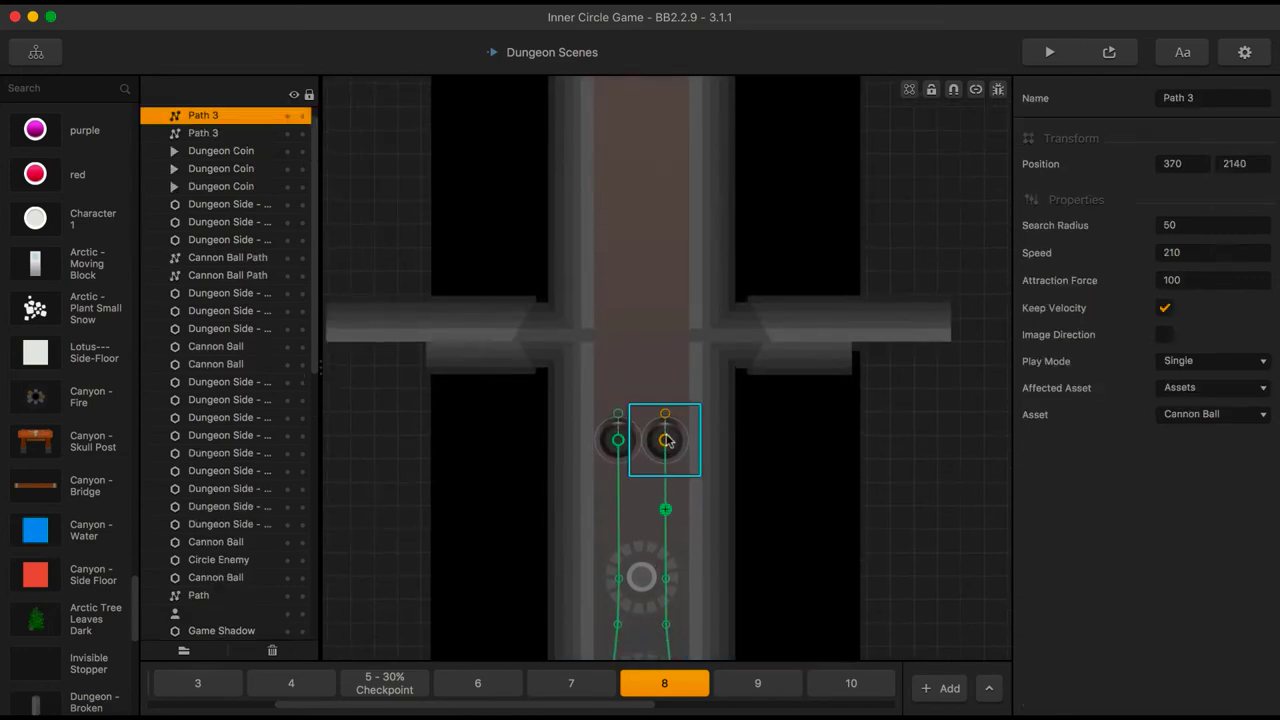
key("super+c")
key("super+v")
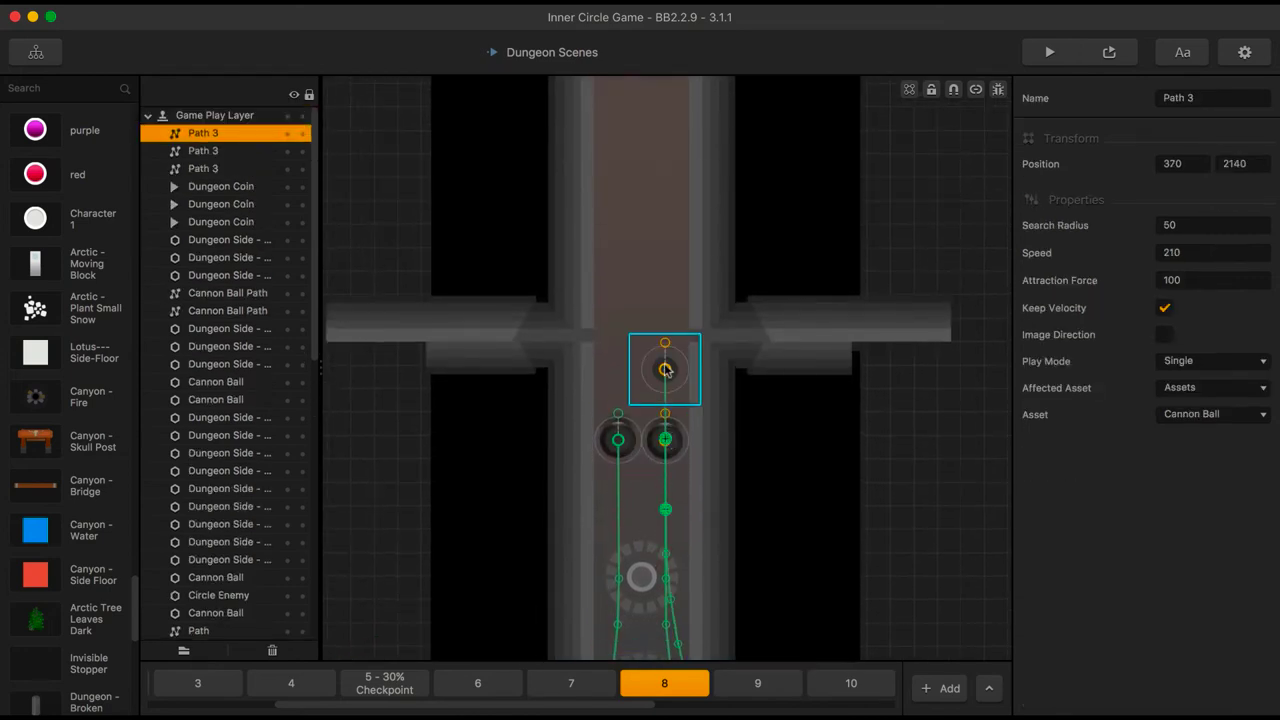
left_click_drag(666, 367, 659, 78)
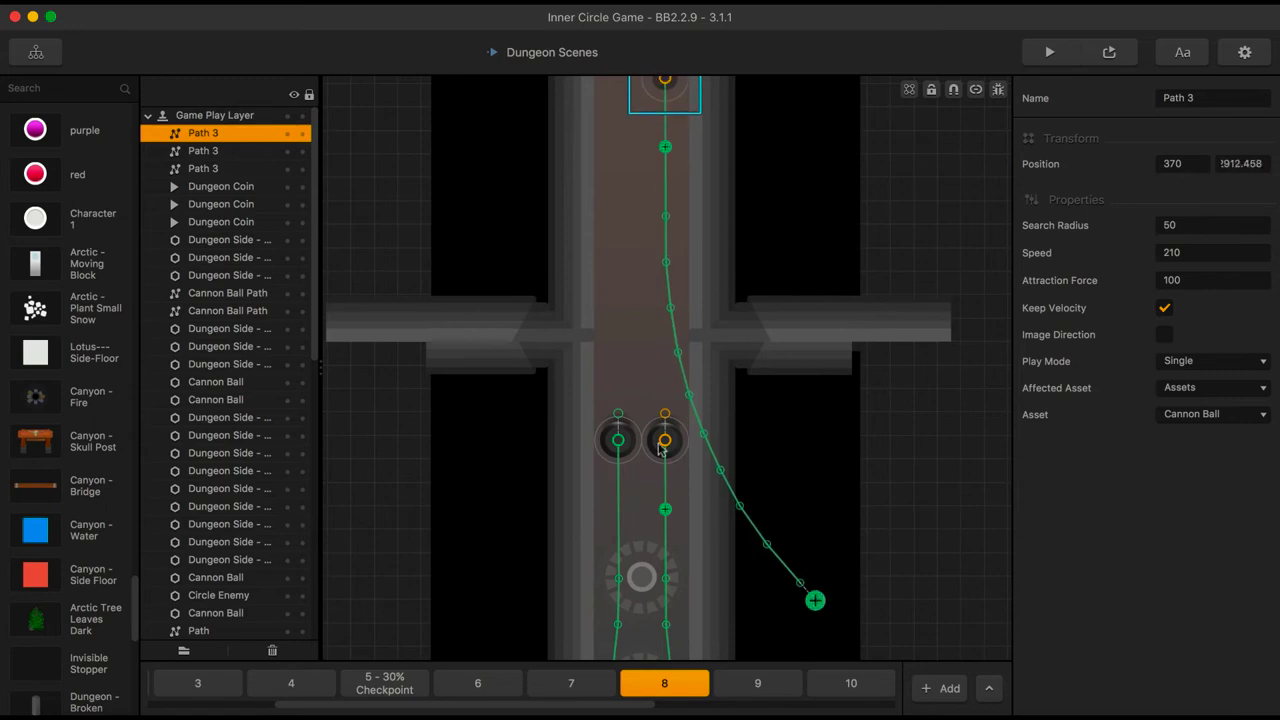
Duplicate the right Cannon Ball, move the copy up onto the raised path at X 370, about Y 2910.8, and preview the scene
left_click(668, 440)
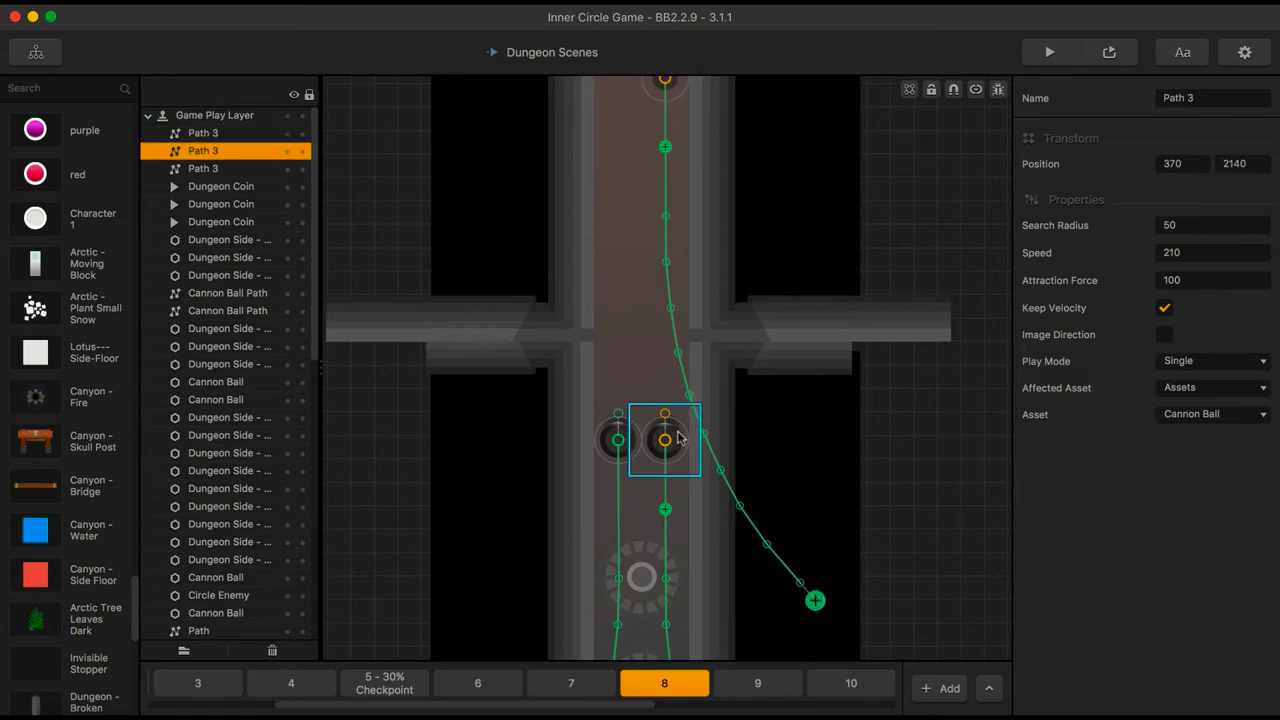
right_click(678, 437)
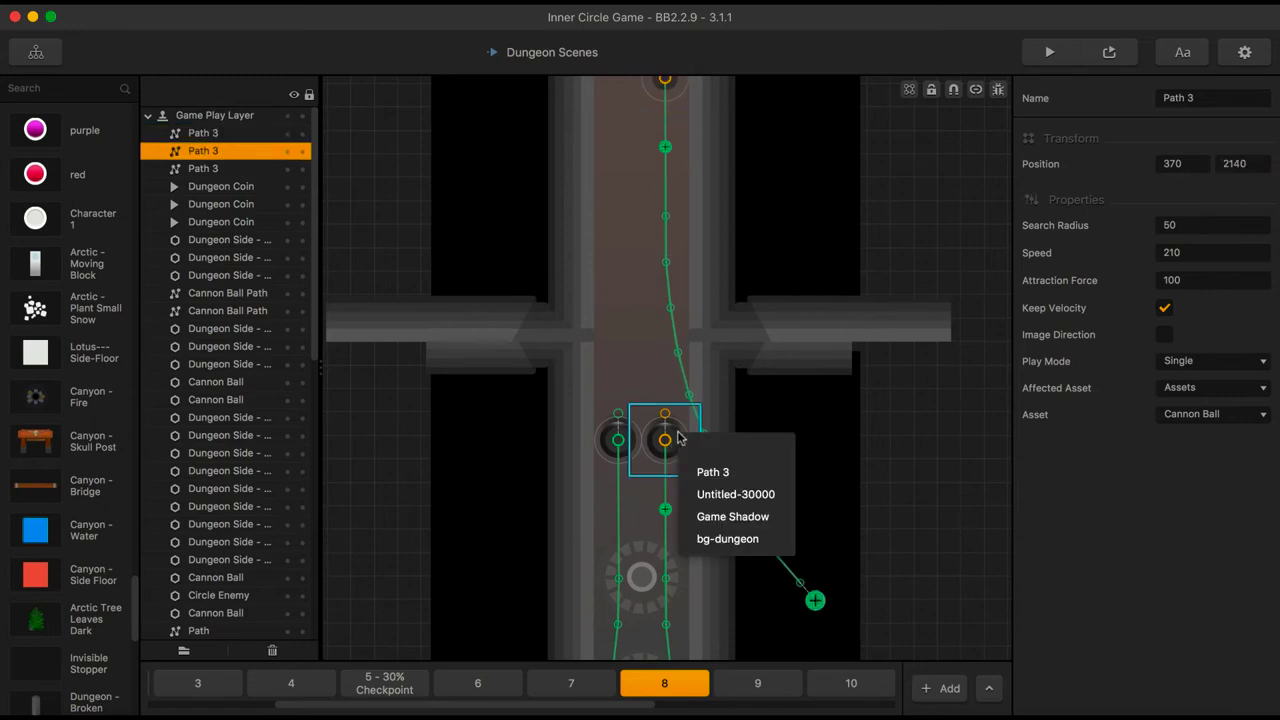
left_click(705, 500)
key("super+d")
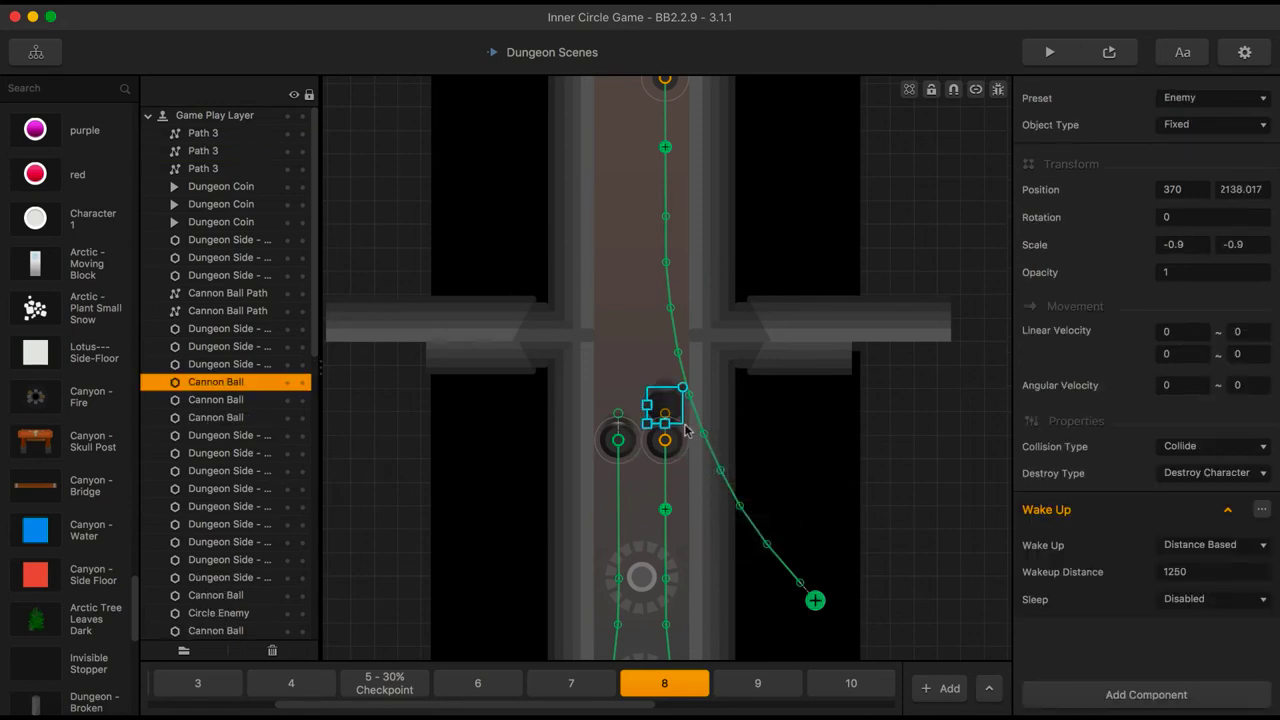
left_click_drag(675, 400, 660, 73)
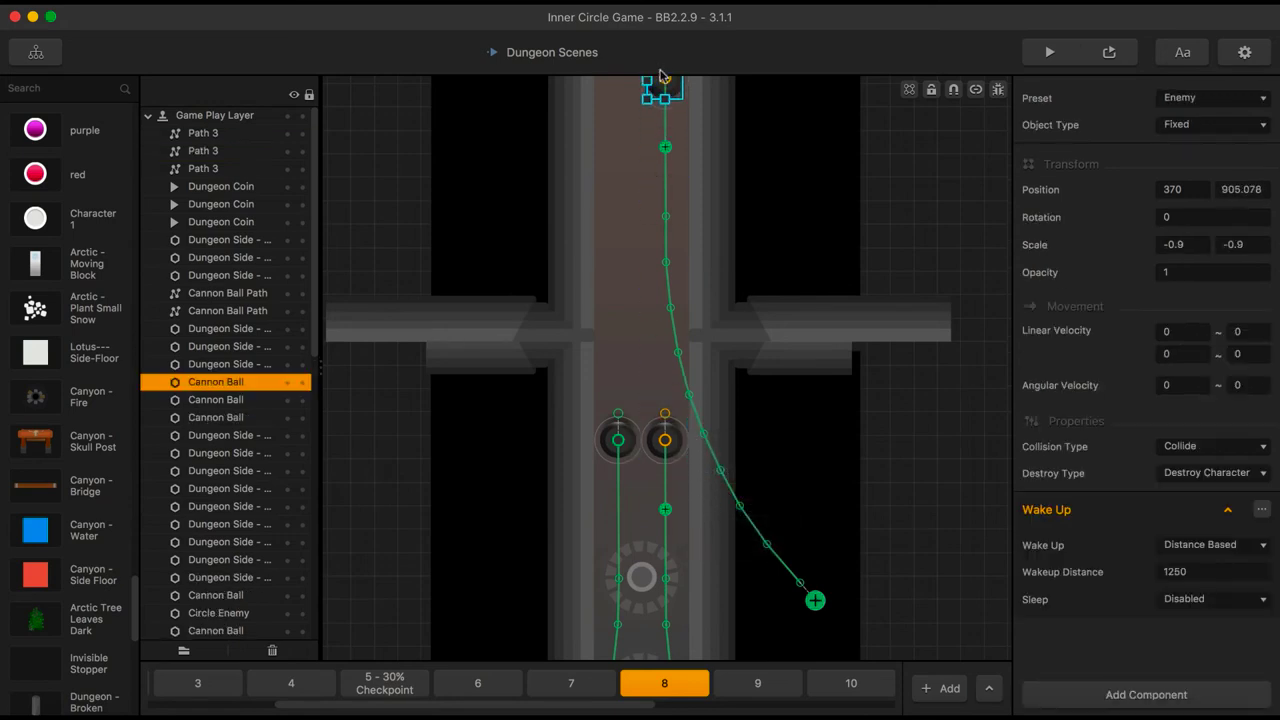
left_click(1109, 55)
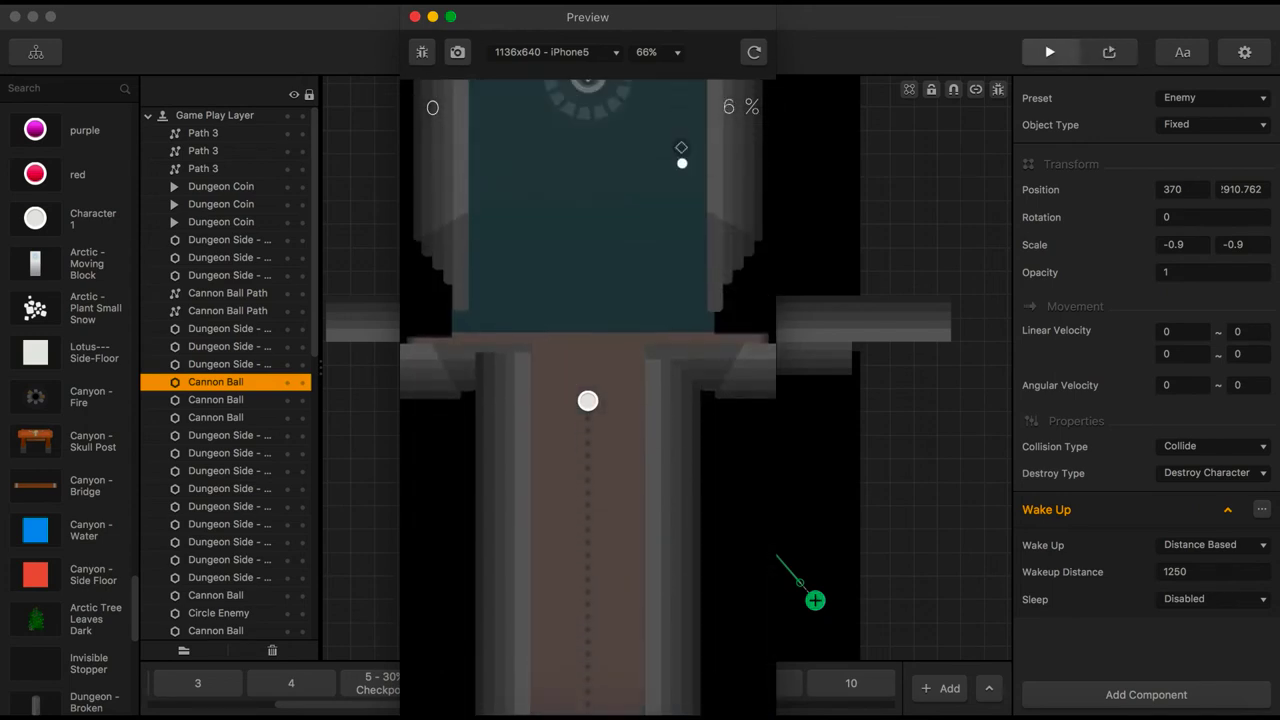
left_click(415, 17)
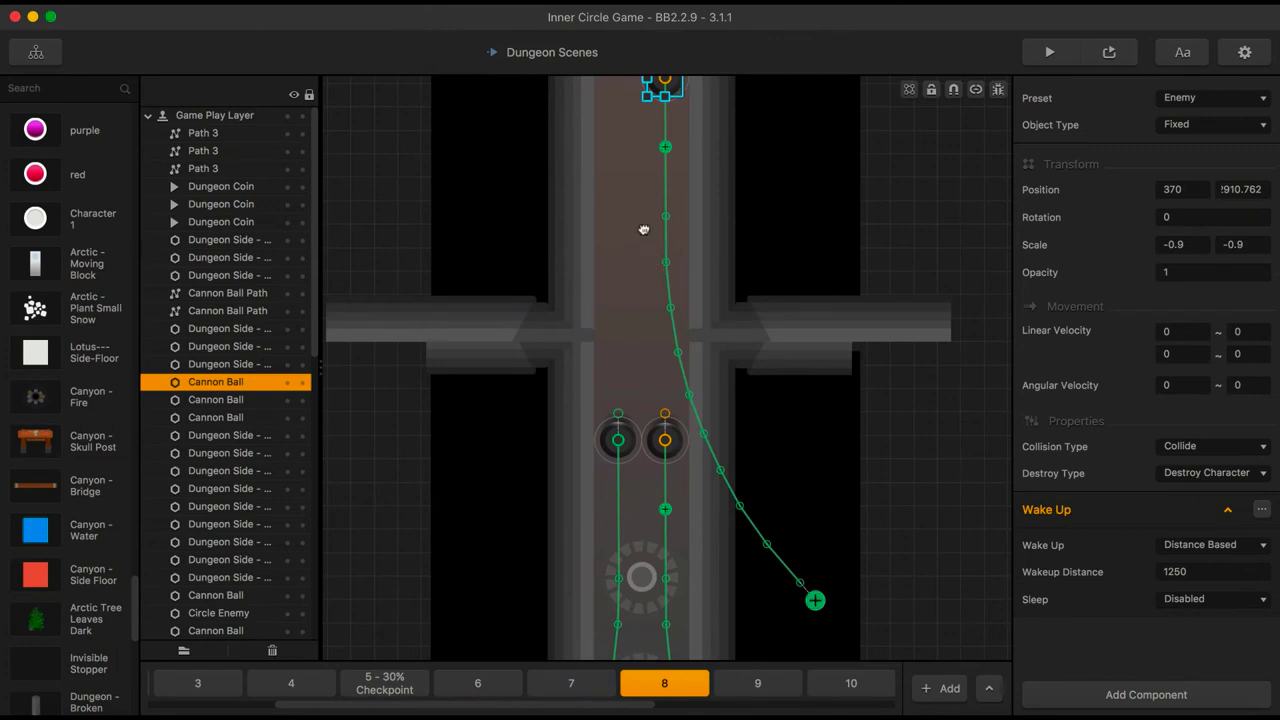
Duplicate the left Cannon Ball and its Path 3, moving the copies straight up the corridor to about Y 2882.4 and Y 2880.2
mouse_move(644, 230)
left_mouse_down()
mouse_move(649, 429)
mouse_move(660, 230)
left_mouse_up()
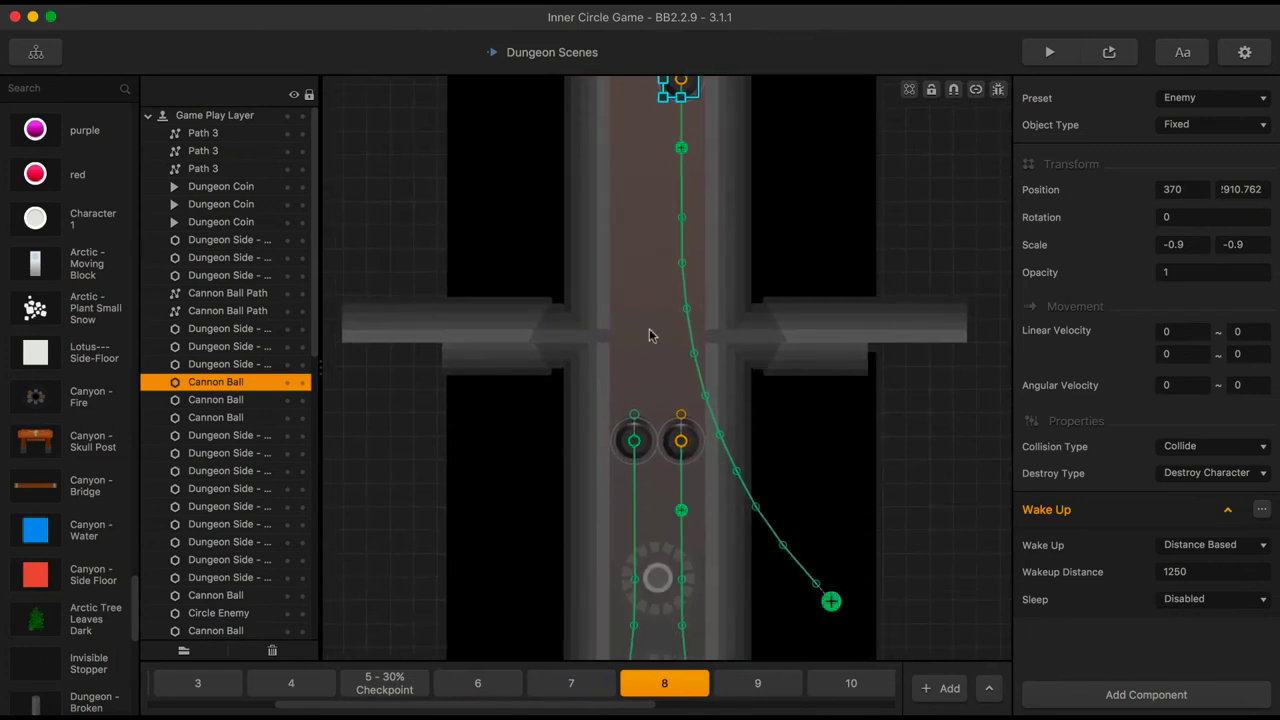
left_click(627, 431)
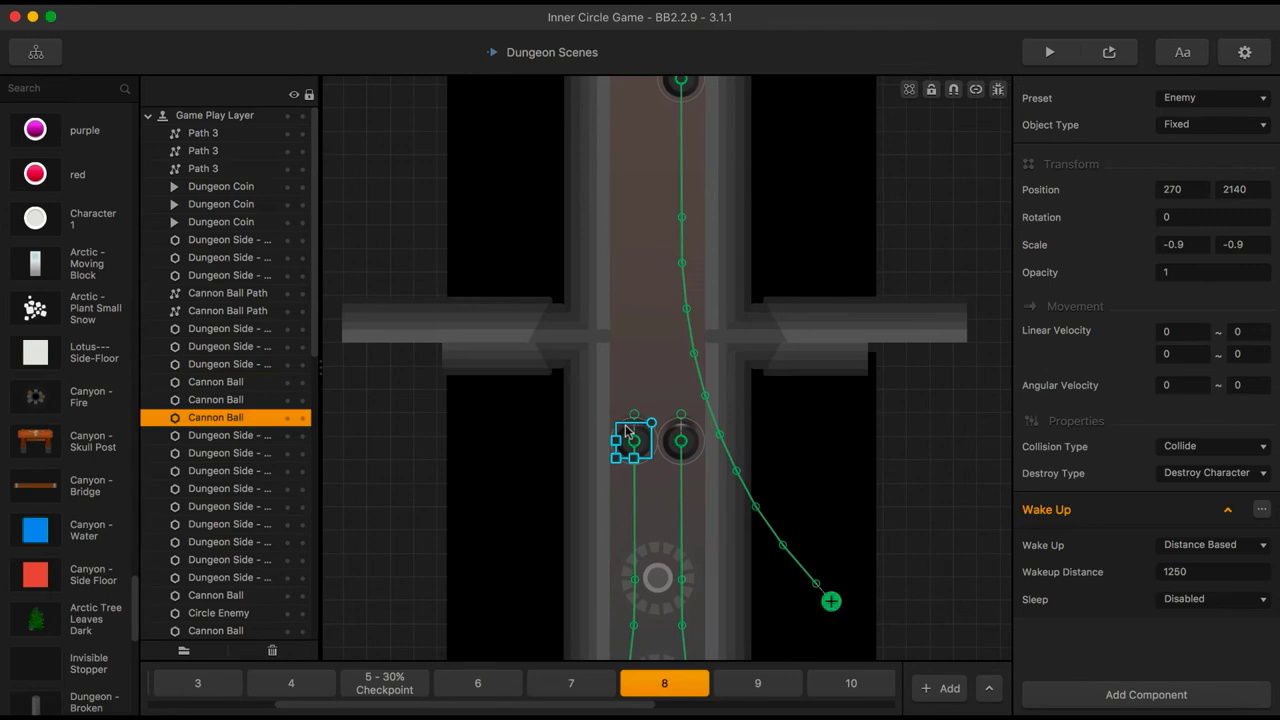
left_click_drag(627, 431, 634, 94)
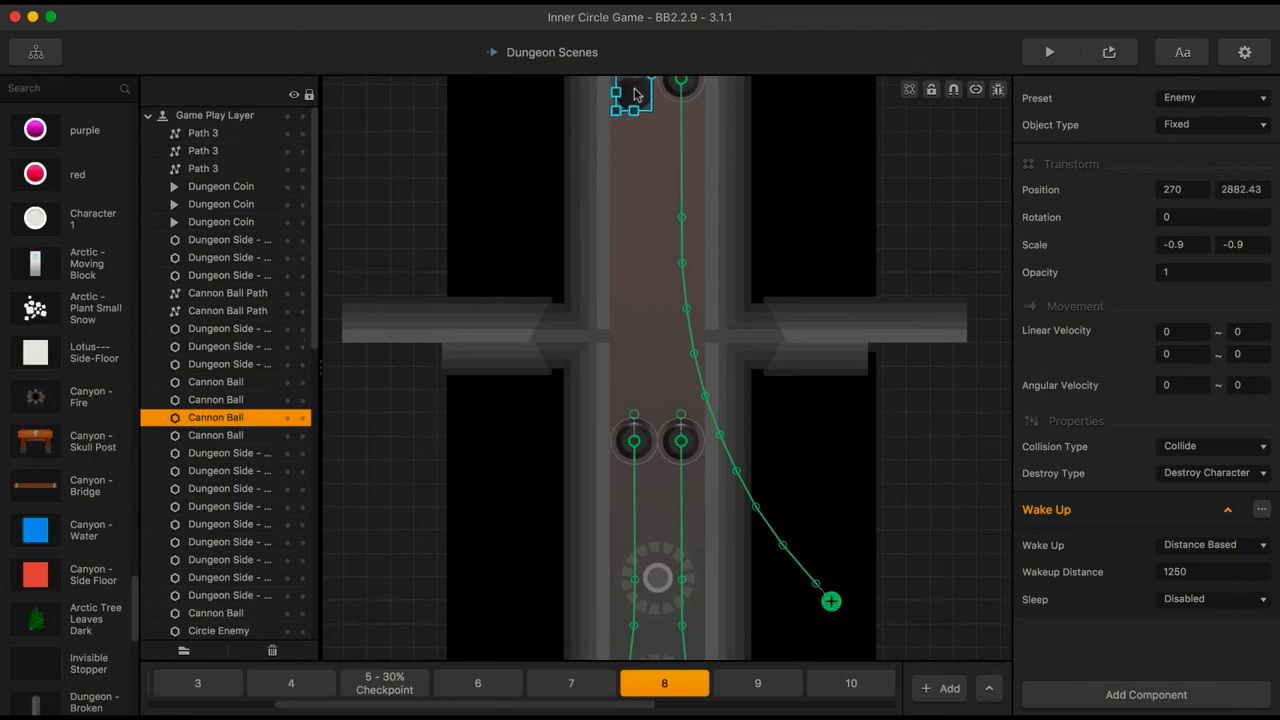
left_click(641, 425)
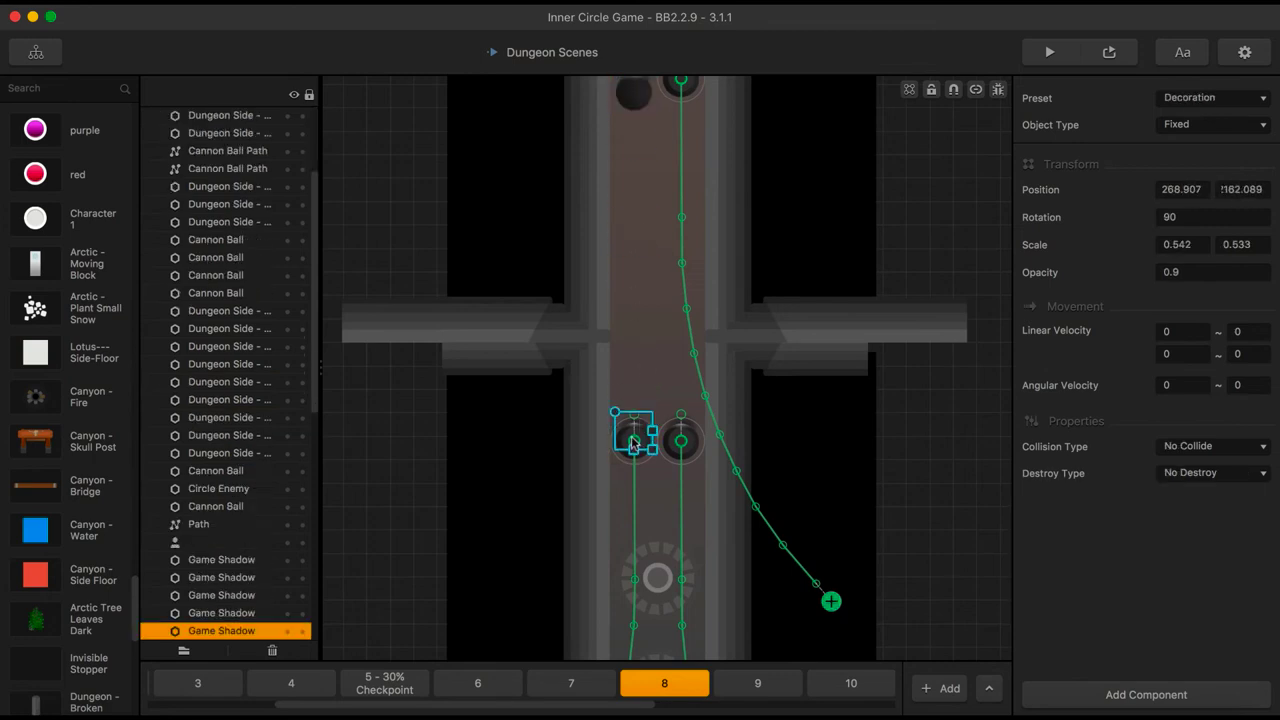
left_click(633, 443)
left_click_drag(633, 443, 624, 98)
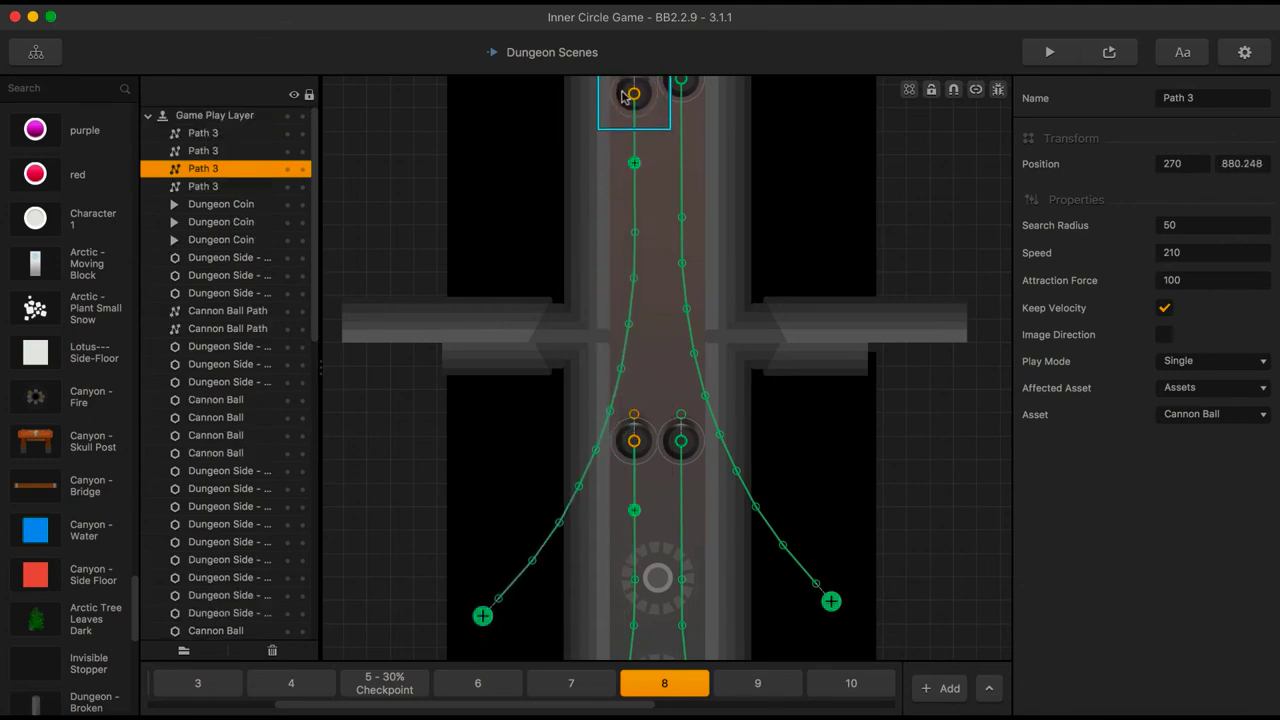
Preview the scene twice to check the cannon balls and paths added higher in the corridor
left_click(1108, 54)
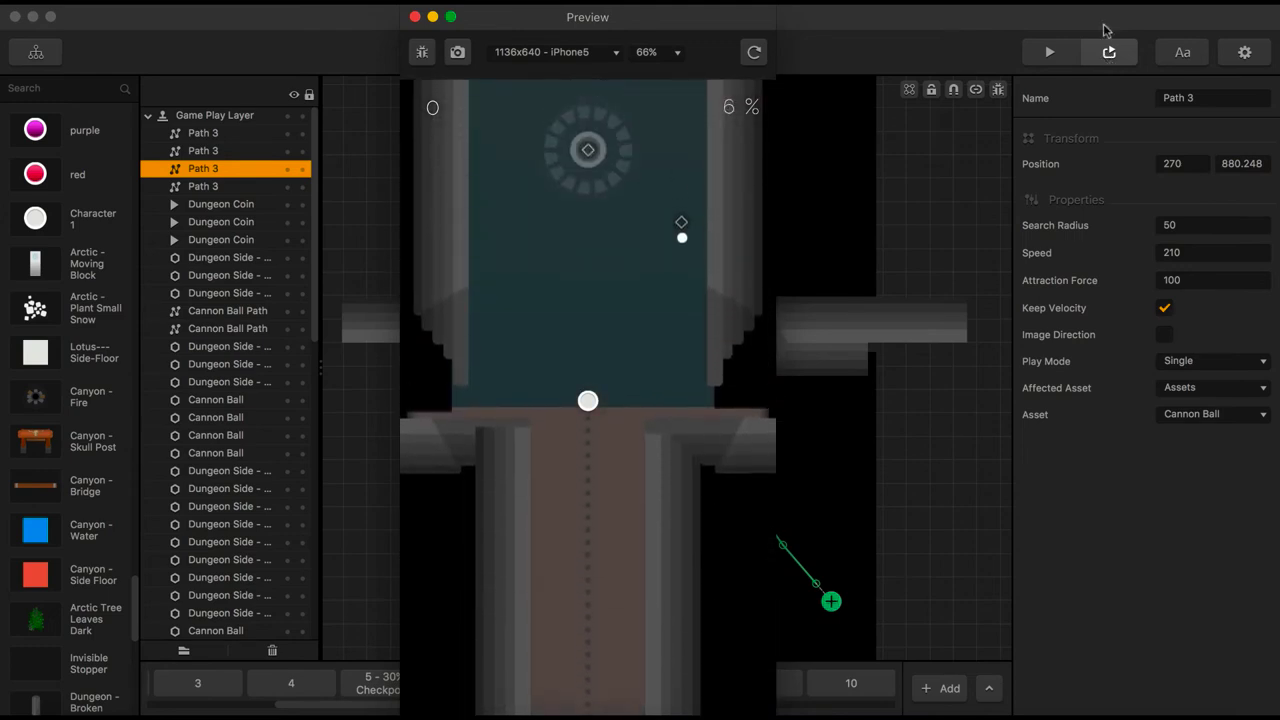
left_click(415, 16)
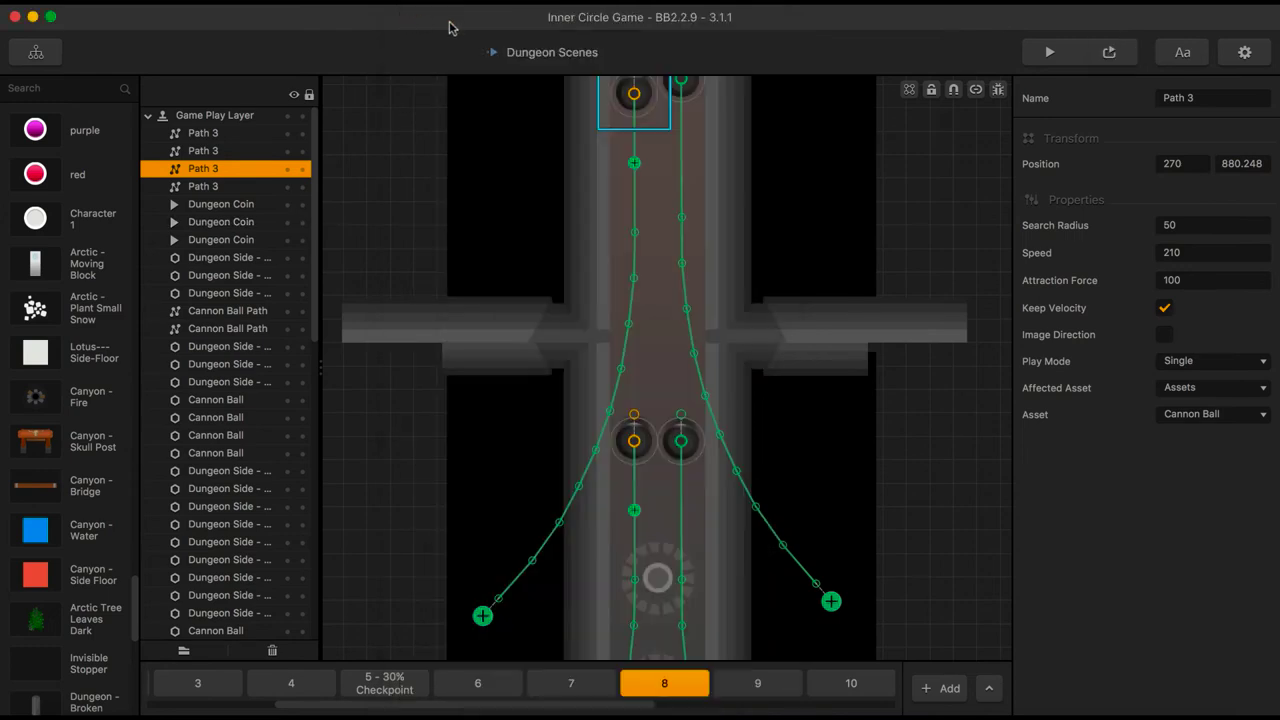
left_click(1049, 52)
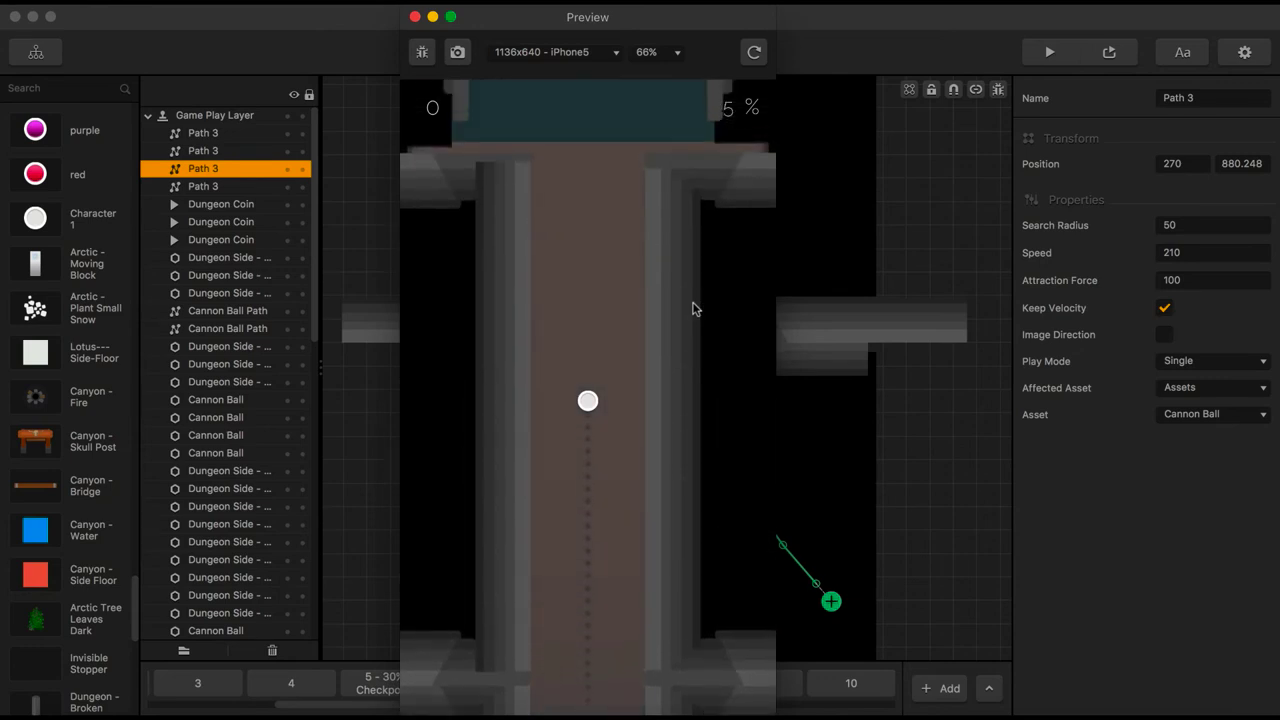
left_click(415, 17)
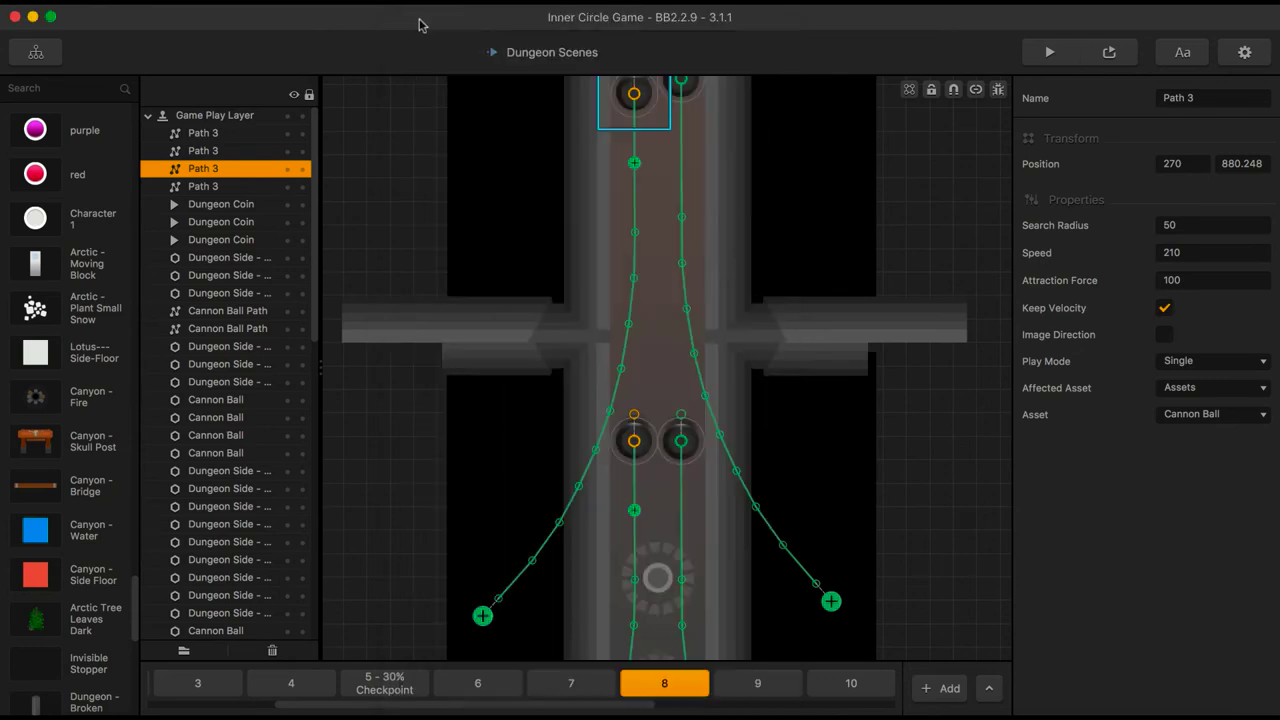
Duplicate the left and right upper Path 3 cannon ball paths, placing each copy further up the corridor in line with its original
scroll(676, 184, "up", 5)
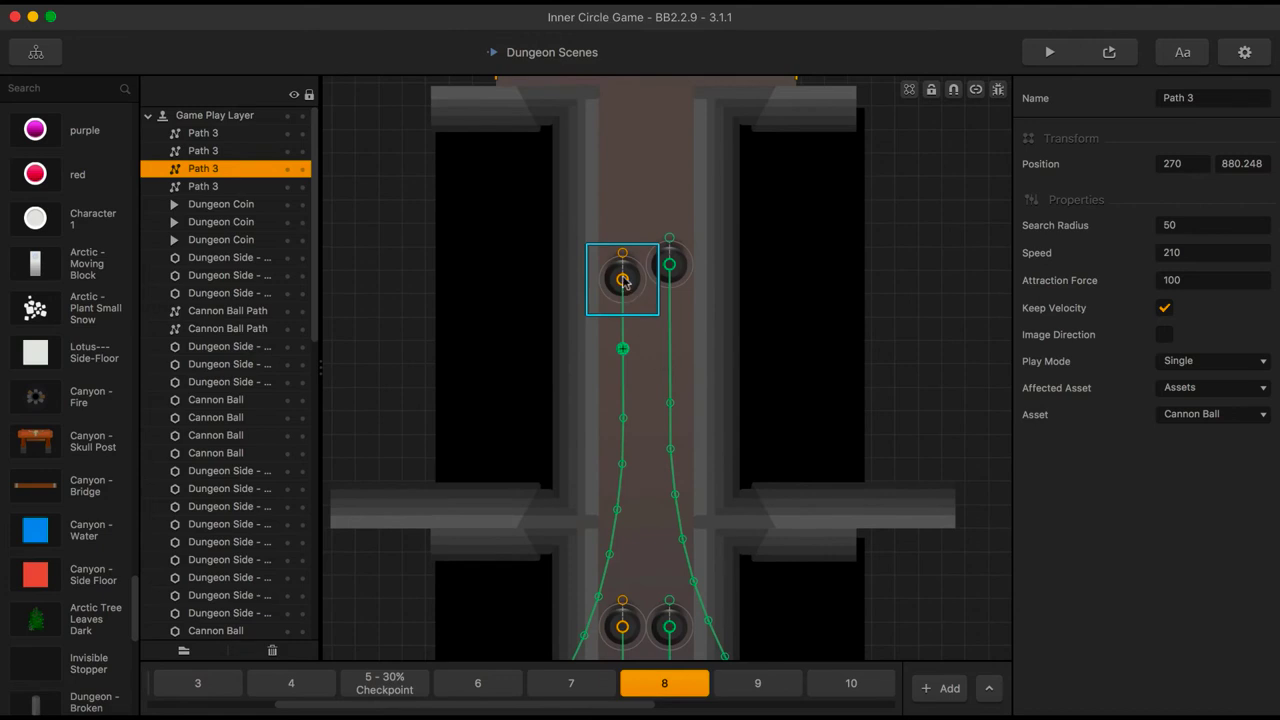
key("super+d")
left_click_drag(622, 208, 622, 154)
left_click(670, 265)
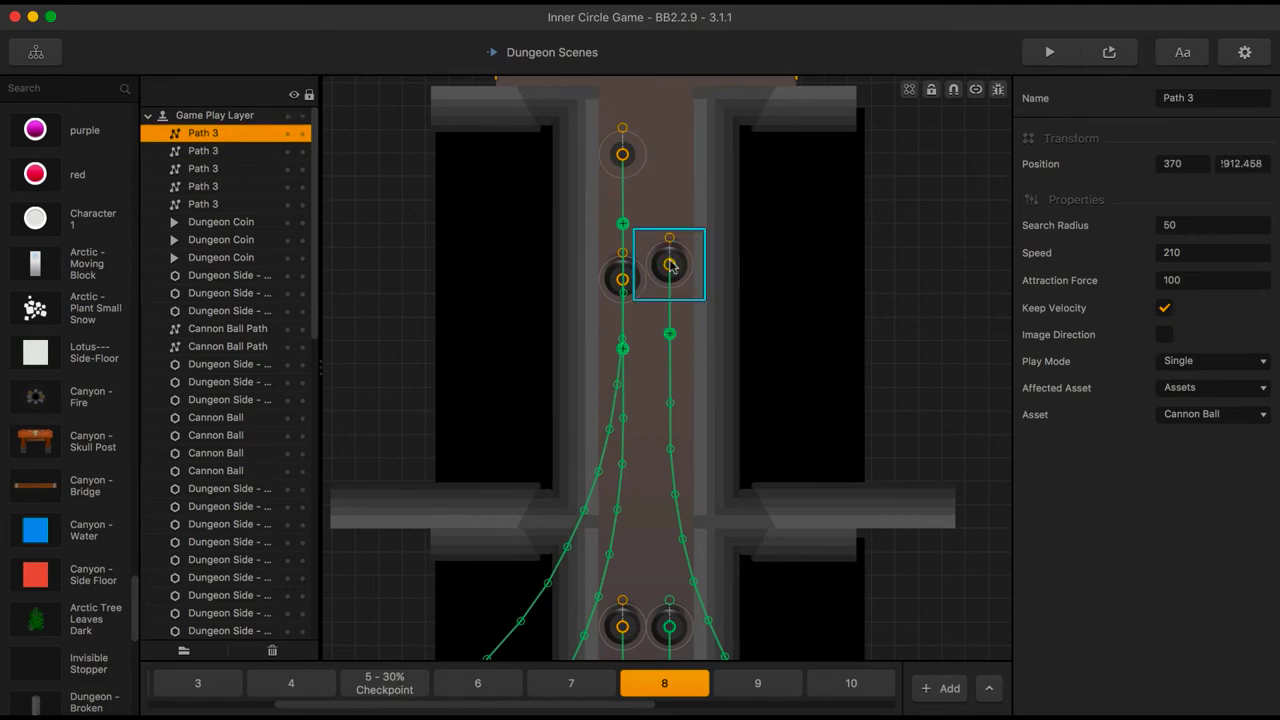
key("super+d")
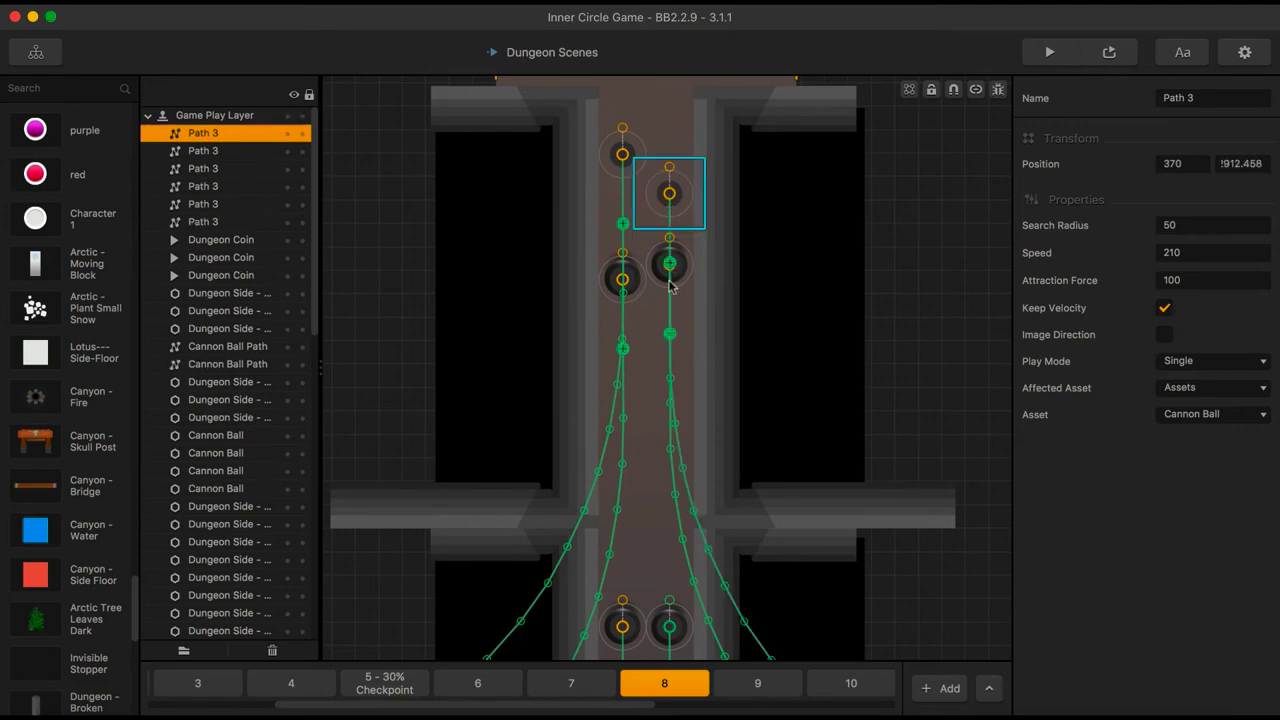
Duplicate the two upper Cannon Balls onto the new paths, the left one at about Y 3144.9, and preview the scene
scroll(665, 280, "up", 3)
left_click(649, 272)
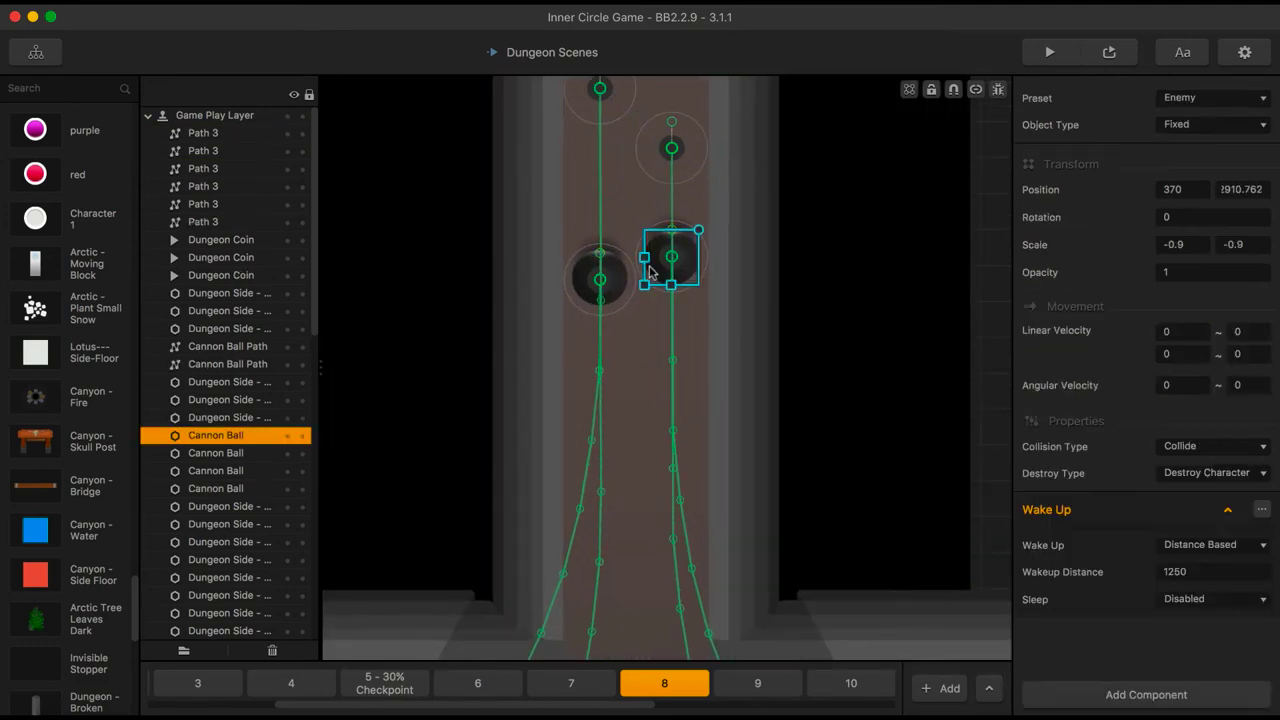
key("super+d")
left_click_drag(657, 205, 651, 146)
left_click(613, 267)
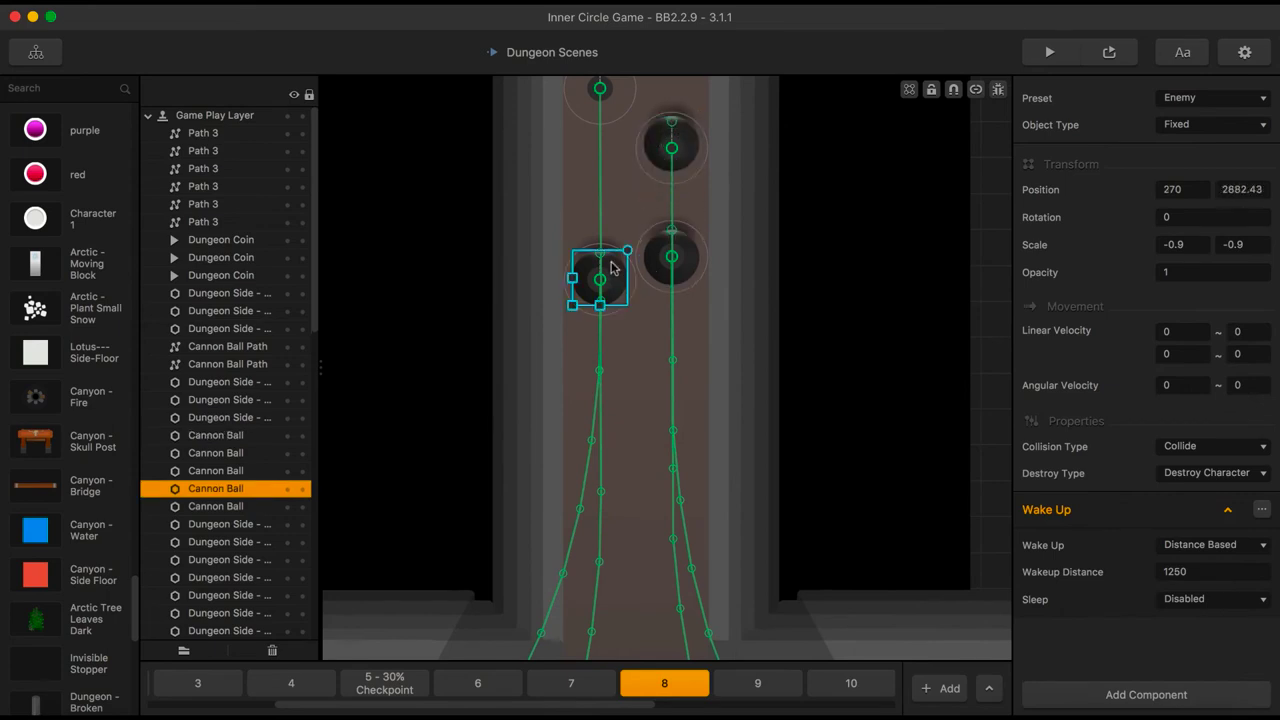
key("super+d")
left_click_drag(613, 227, 613, 99)
left_click(1108, 52)
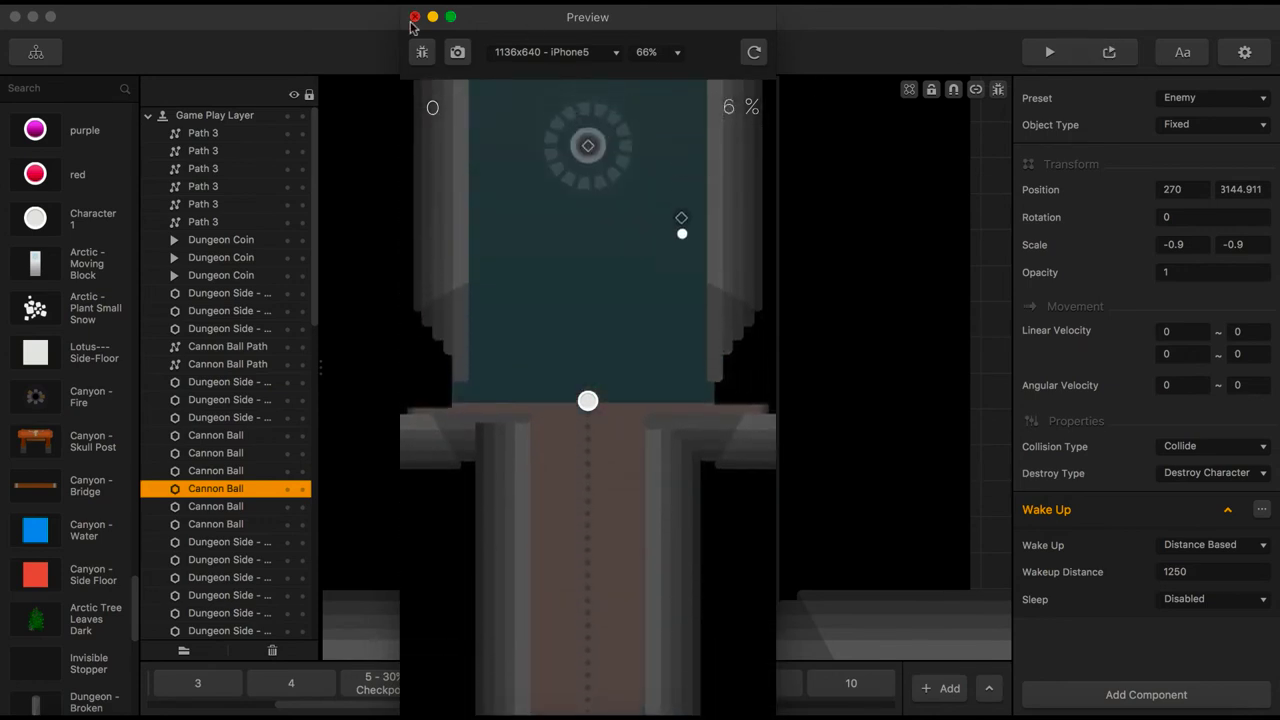
key("Escape")
Duplicate the left Path 3 at Y 2880.2 and its Cannon Ball, placing both copies together lower in the corridor at X 270
scroll(720, 273, "down", 5)
scroll(720, 273, "up", 4)
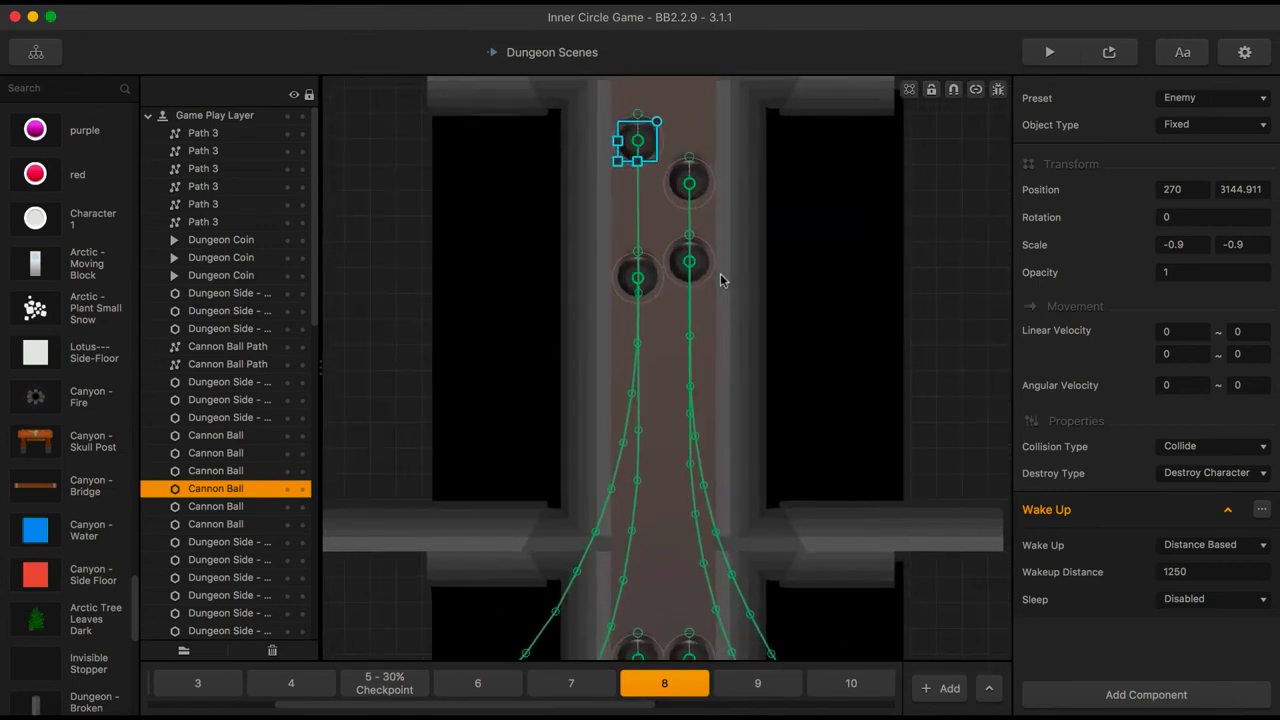
scroll(745, 333, "down", 3)
left_click(626, 188)
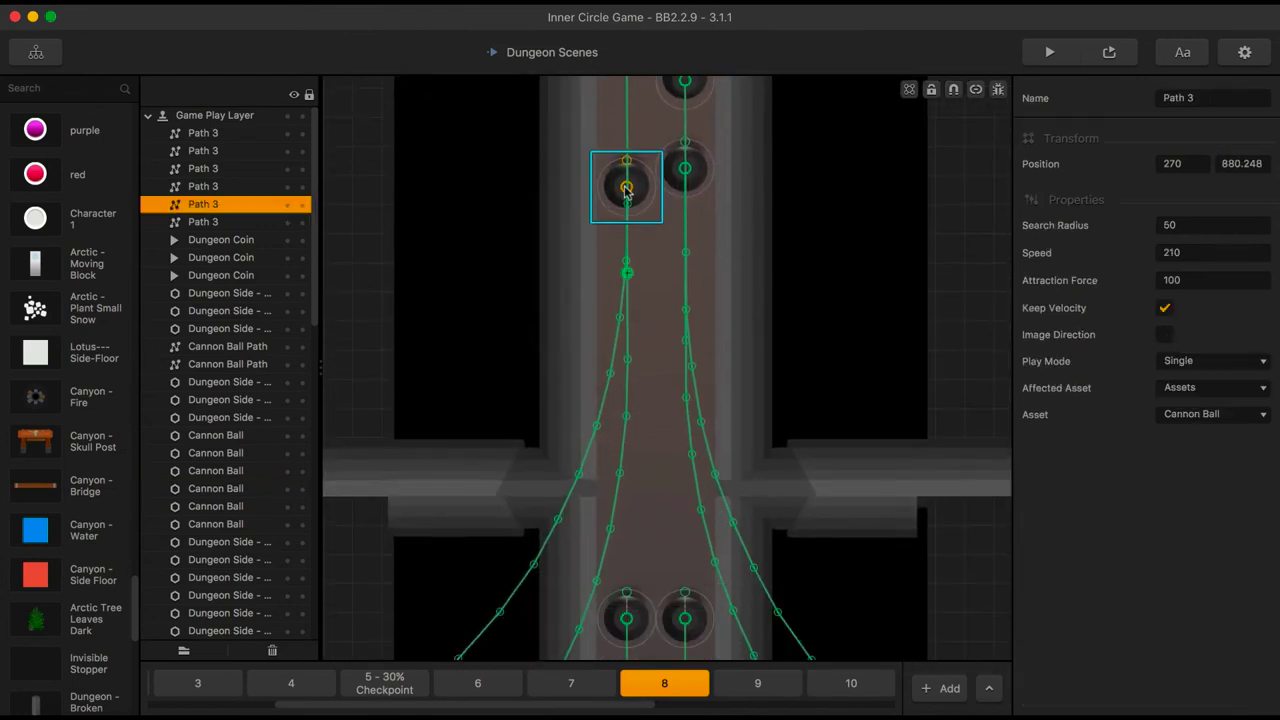
key("super+d")
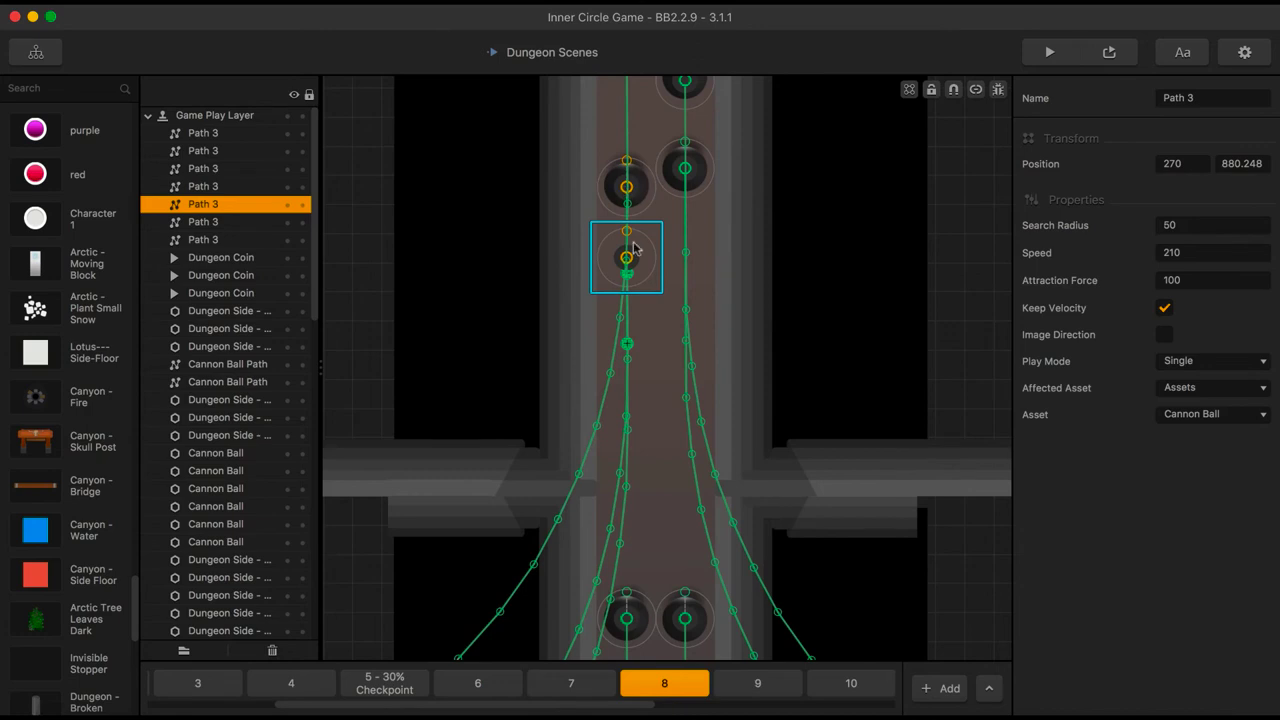
left_click_drag(629, 258, 642, 315)
left_click(613, 195)
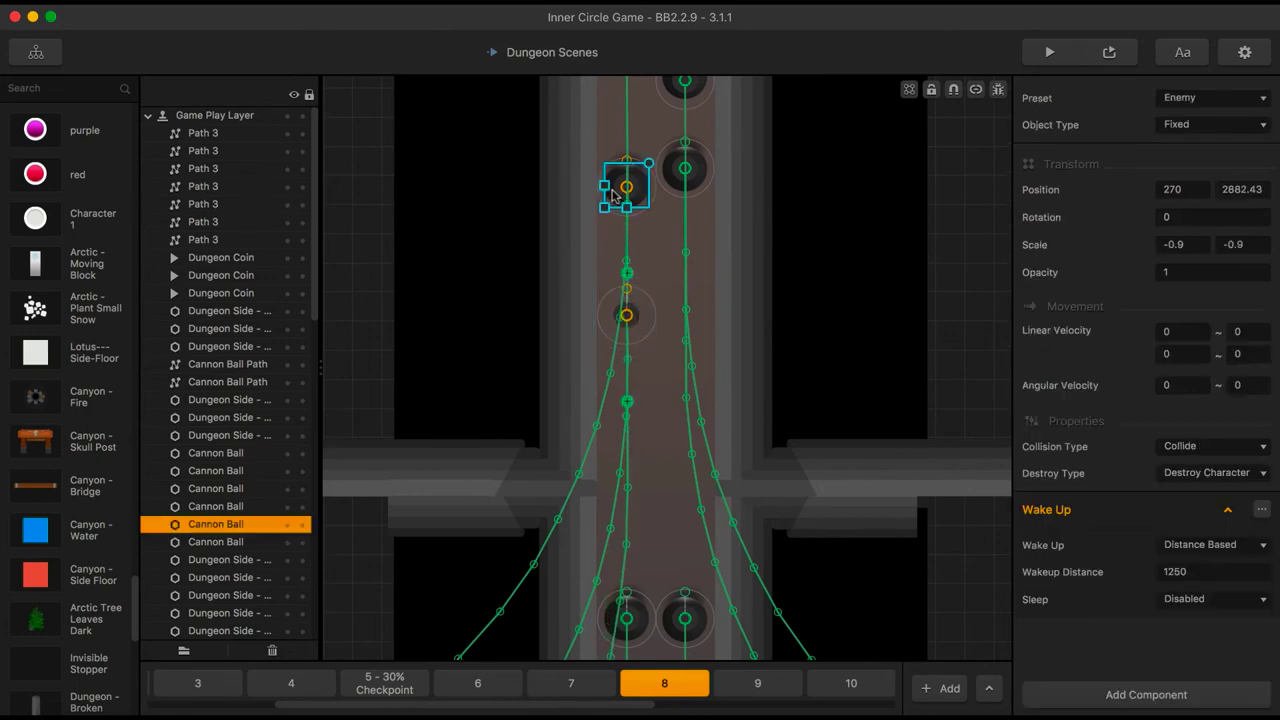
key("super+d")
left_click_drag(642, 240, 643, 318)
Duplicate the right Cannon Ball and its Path 3 from about Y 2911, moving both copies down the corridor to about Y 2754.9
left_click(697, 187)
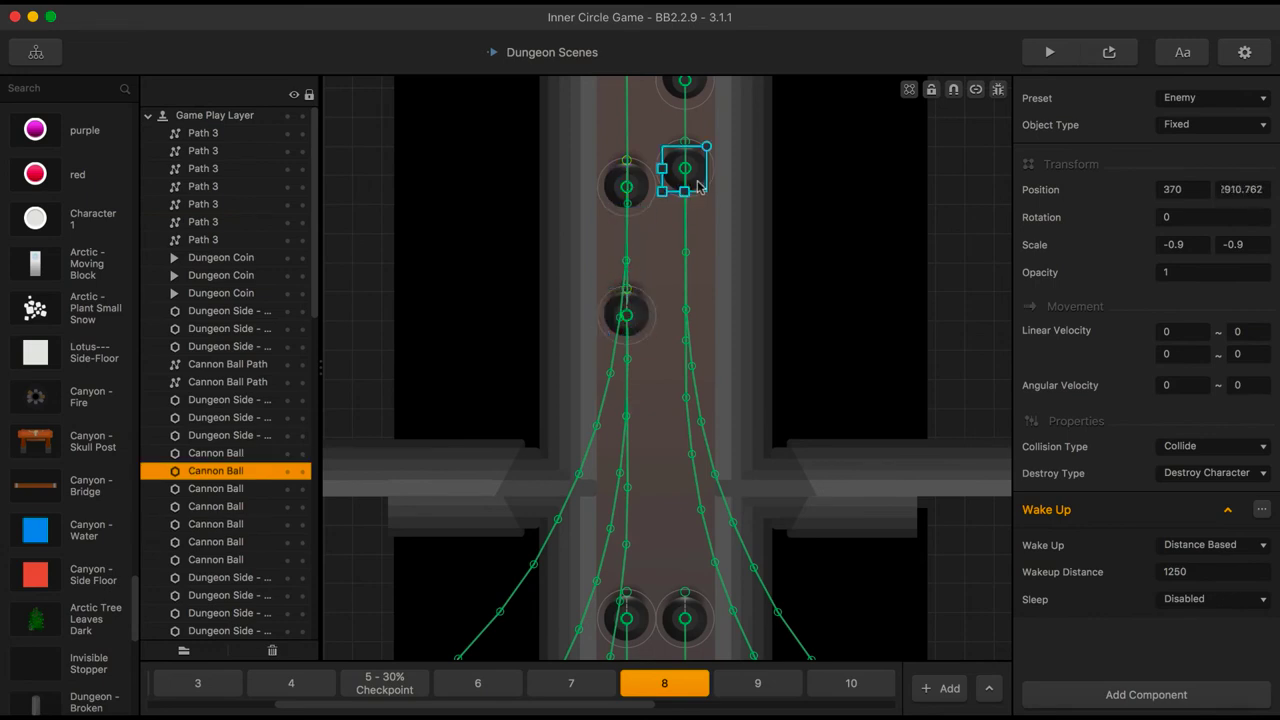
key("super+d")
left_click_drag(697, 187, 702, 271)
left_click(685, 170)
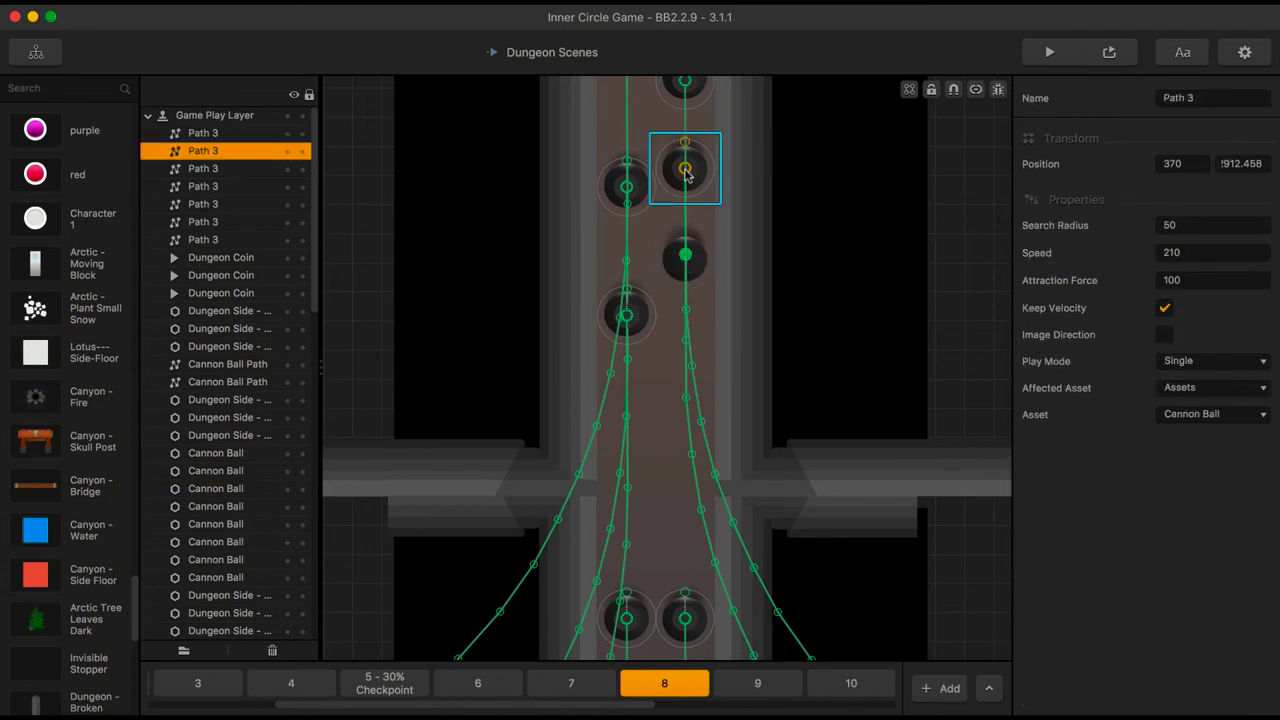
key("super+d")
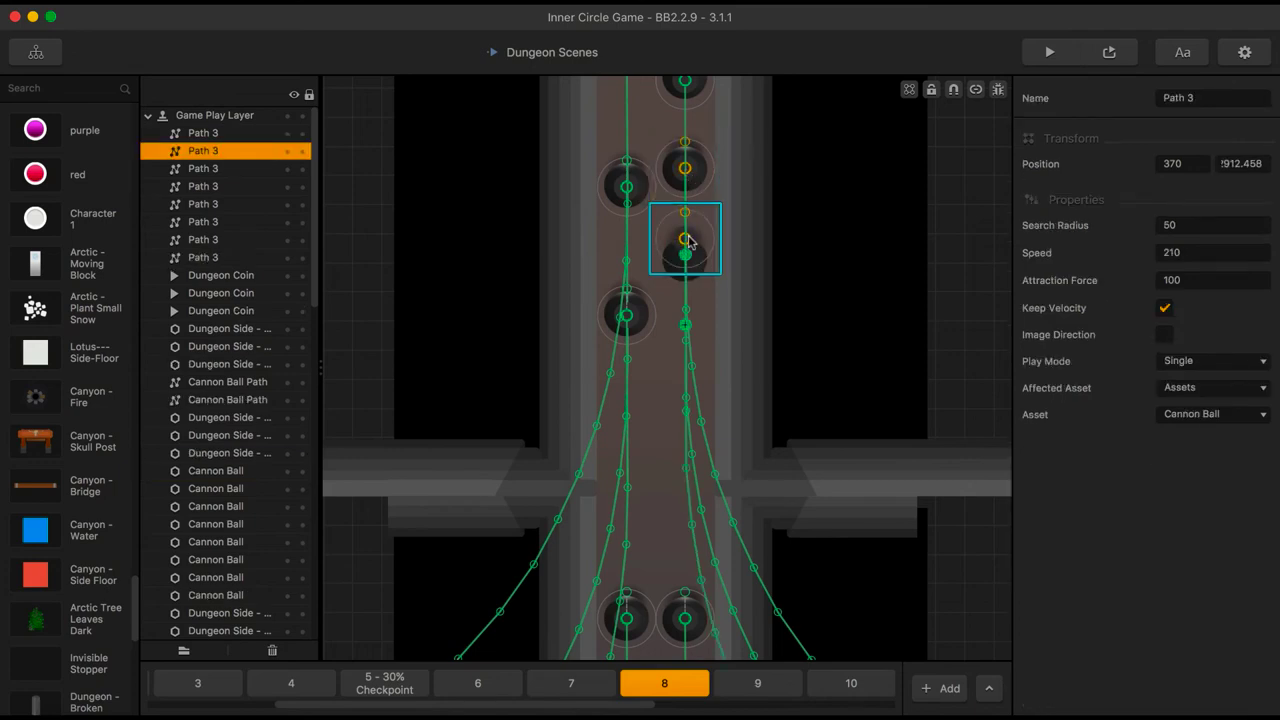
left_click_drag(687, 240, 687, 262)
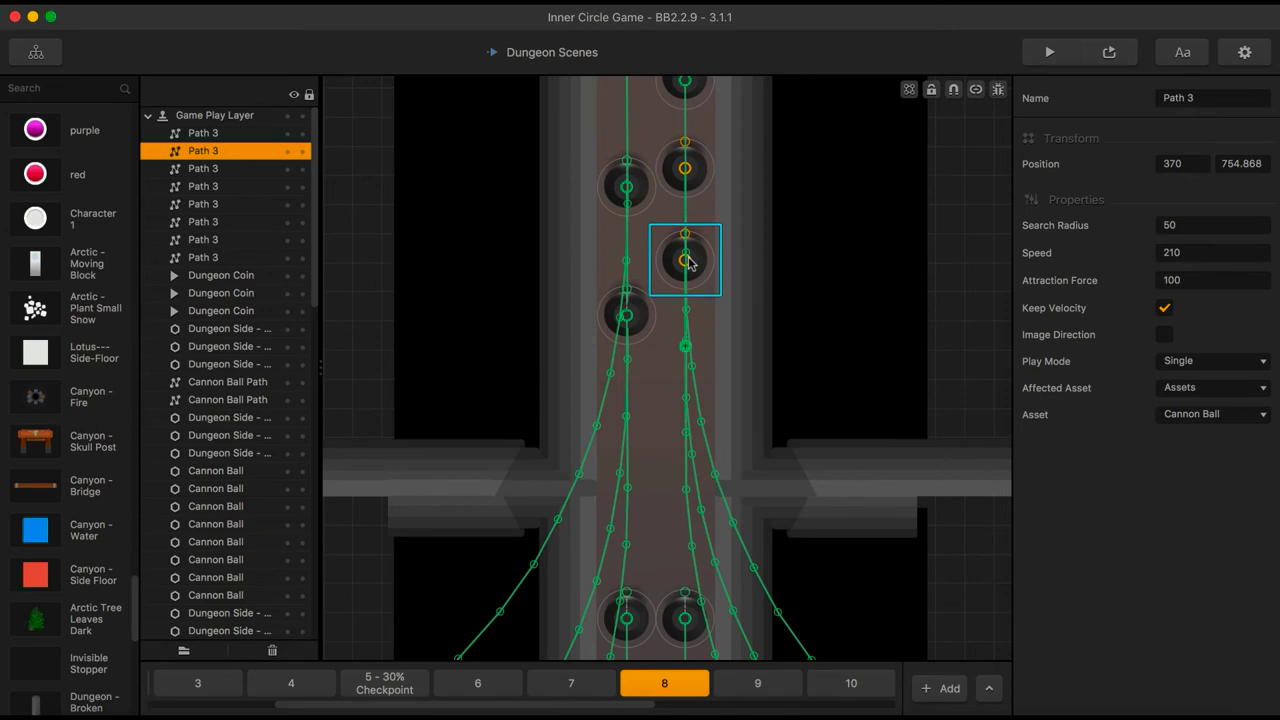
Duplicate the lowered right Path 3 and its Cannon Ball again, placing the copies at X 370, about Y 2597.3 and Y 2596.6
key("super+d")
left_click_drag(680, 333, 682, 353)
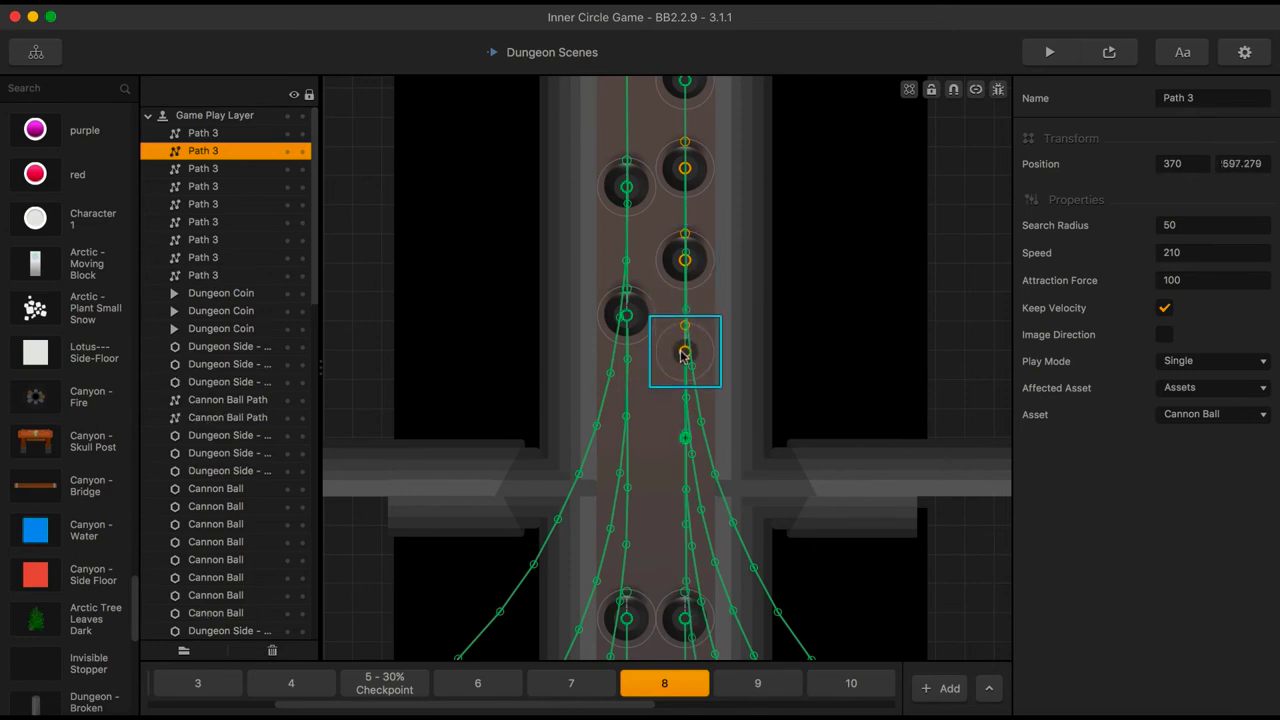
left_click(704, 268)
left_click_drag(704, 268, 696, 360)
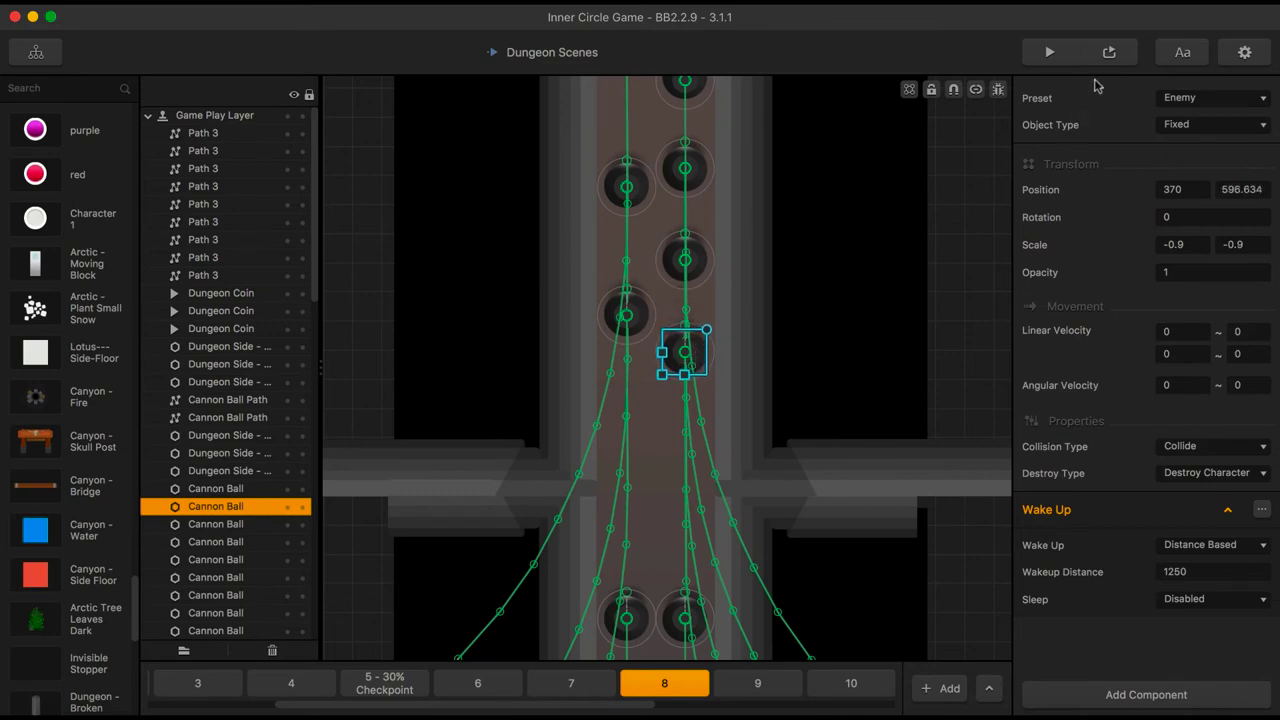
Preview the scene and review the duplicated cannon ball paths down the corridor to the circle decorations
left_click(1115, 52)
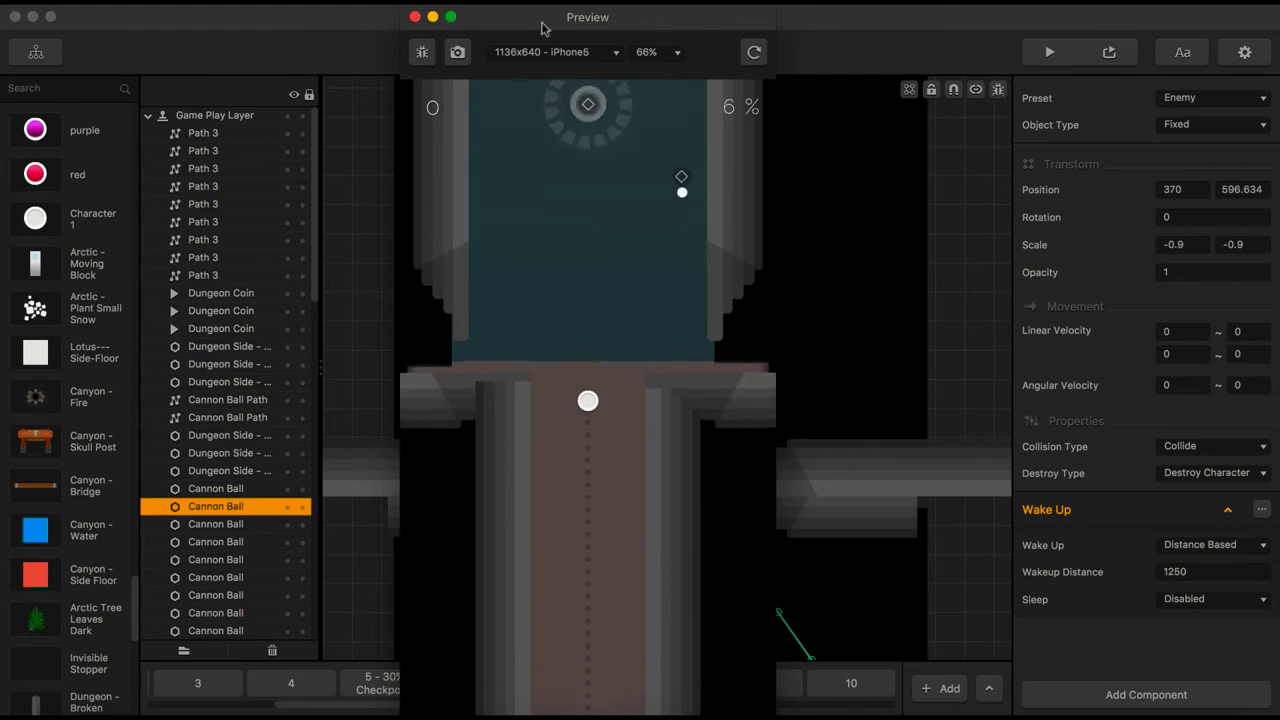
left_click(415, 17)
left_click(782, 358)
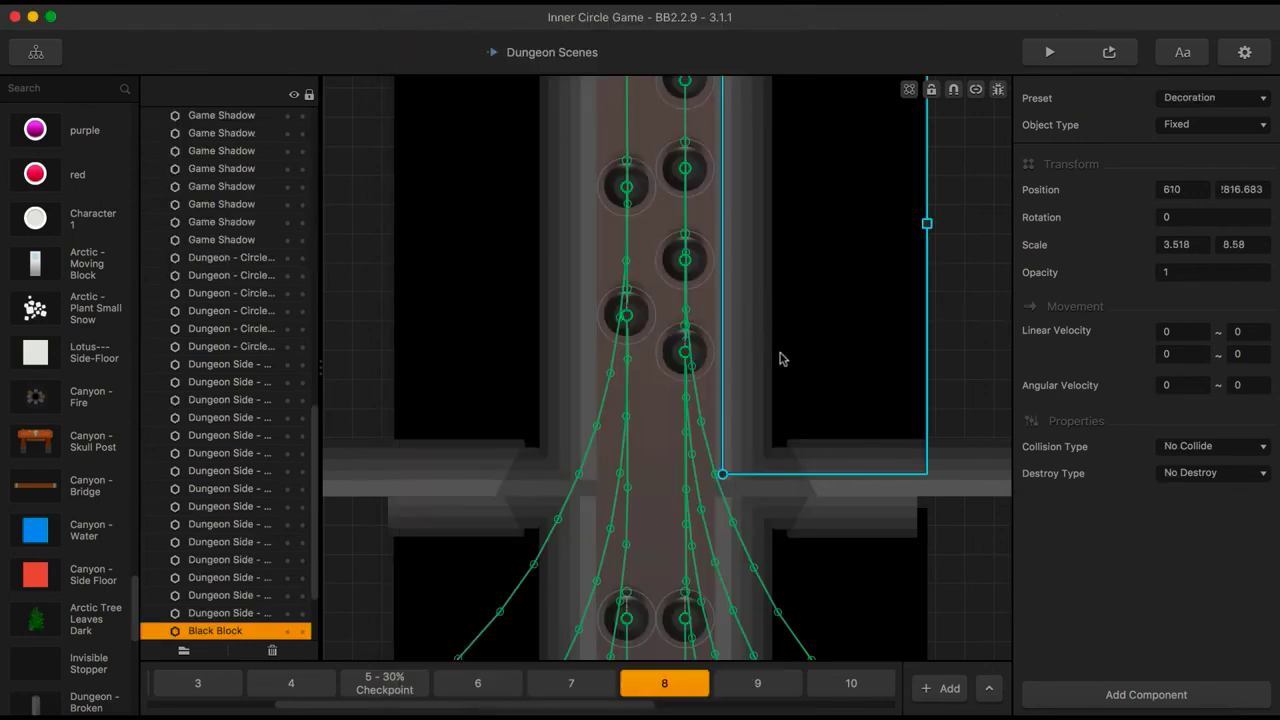
scroll(781, 355, "down", 5)
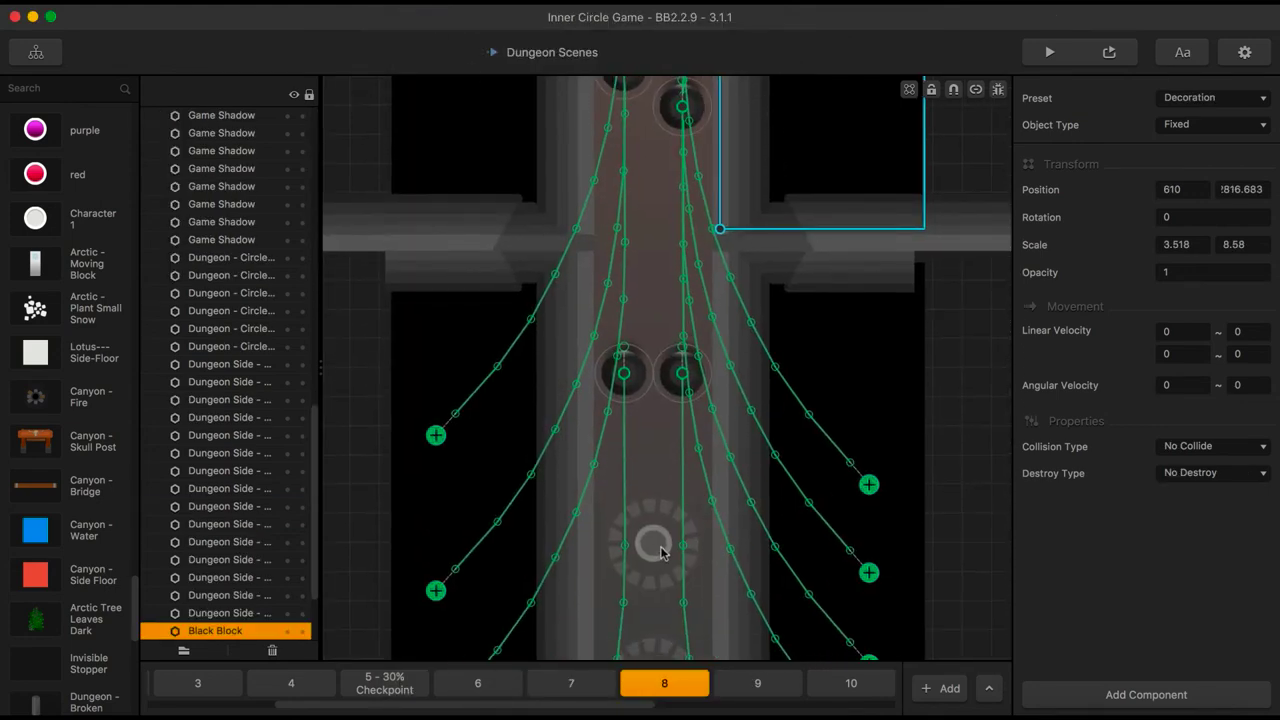
scroll(665, 520, "down", 2)
scroll(663, 523, "down", 3)
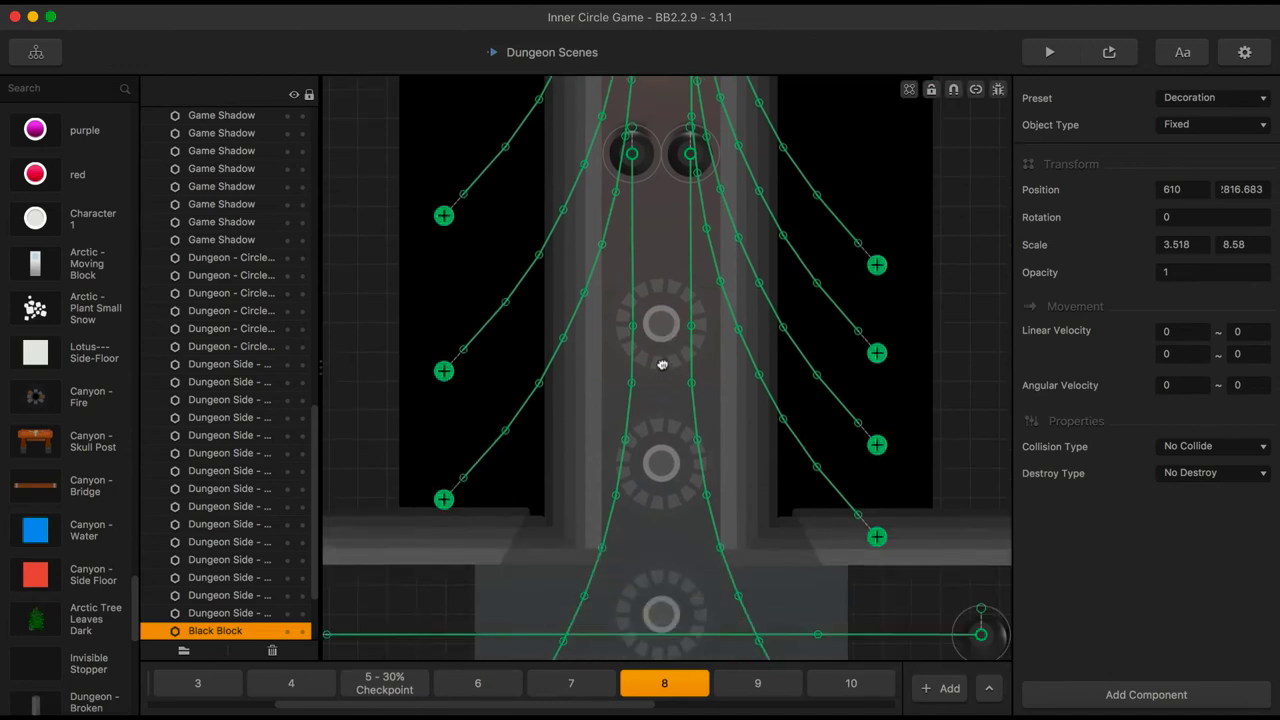
Set the Y positions of the circle decoration in the wide chamber and the two above it to 1350, 1610 and 1850
scroll(662, 364, "down", 1)
scroll(666, 510, "down", 2)
left_click(668, 468)
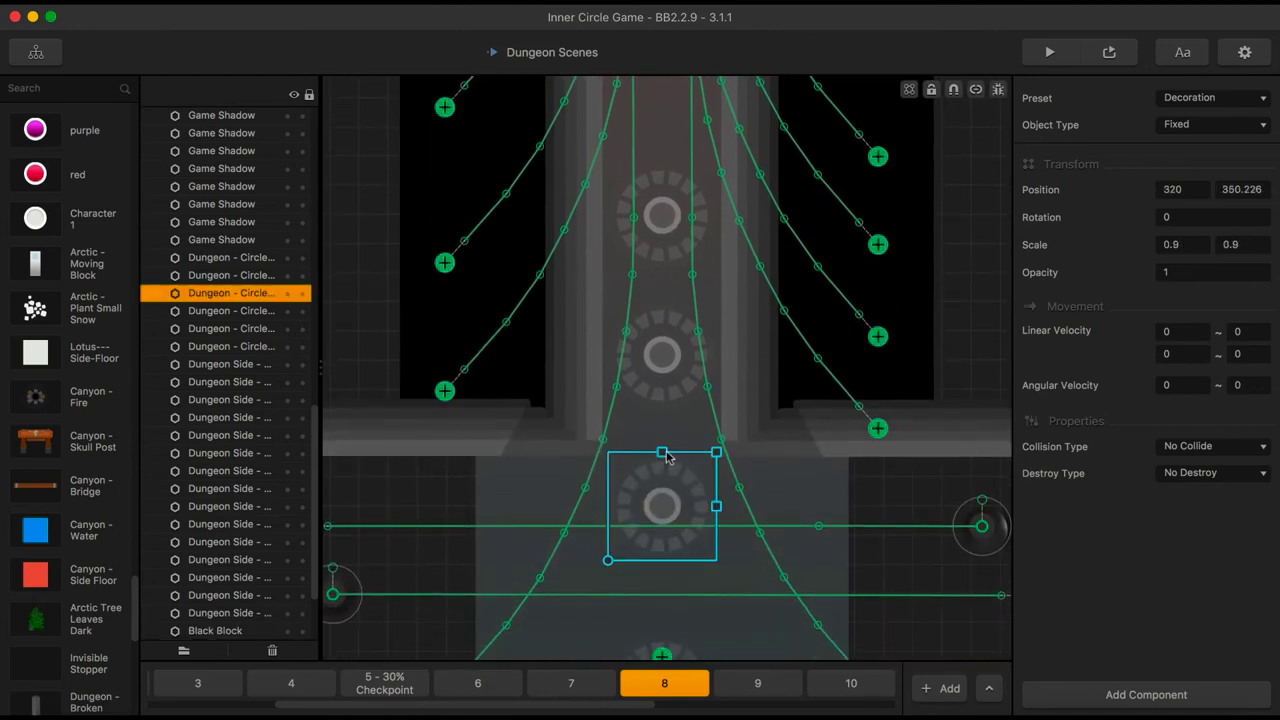
left_click(1232, 189)
type("1350")
left_click(657, 344)
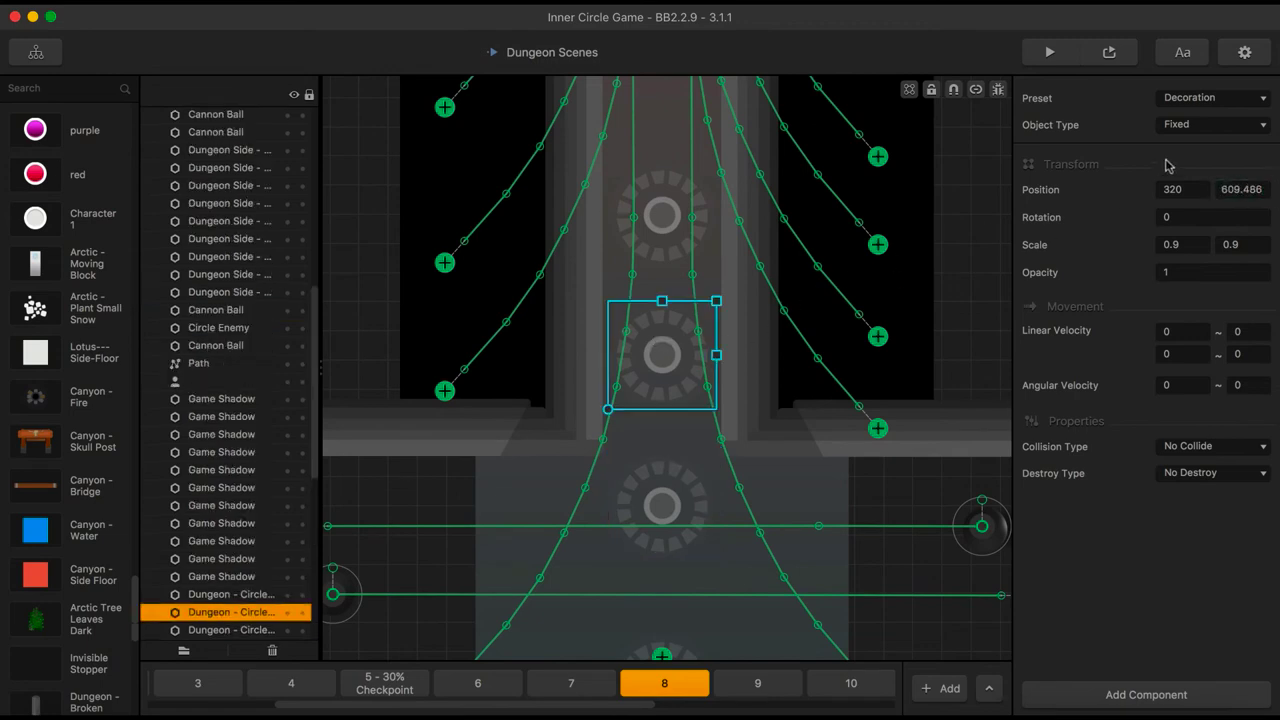
left_click_drag(1223, 189, 1254, 189)
type("1610")
left_click(668, 224)
type("184")
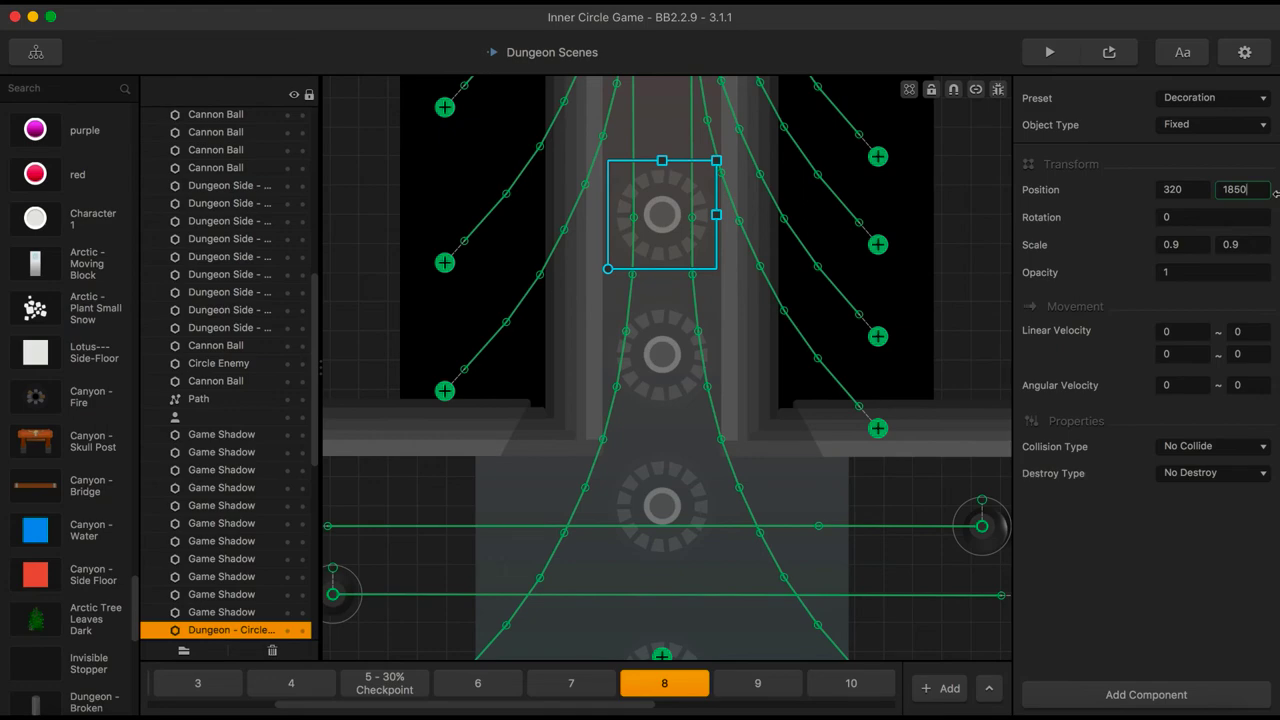
Duplicate the circle decoration at Y 1850 and place the copy further up the corridor at Y 2080
scroll(805, 287, "down", 5)
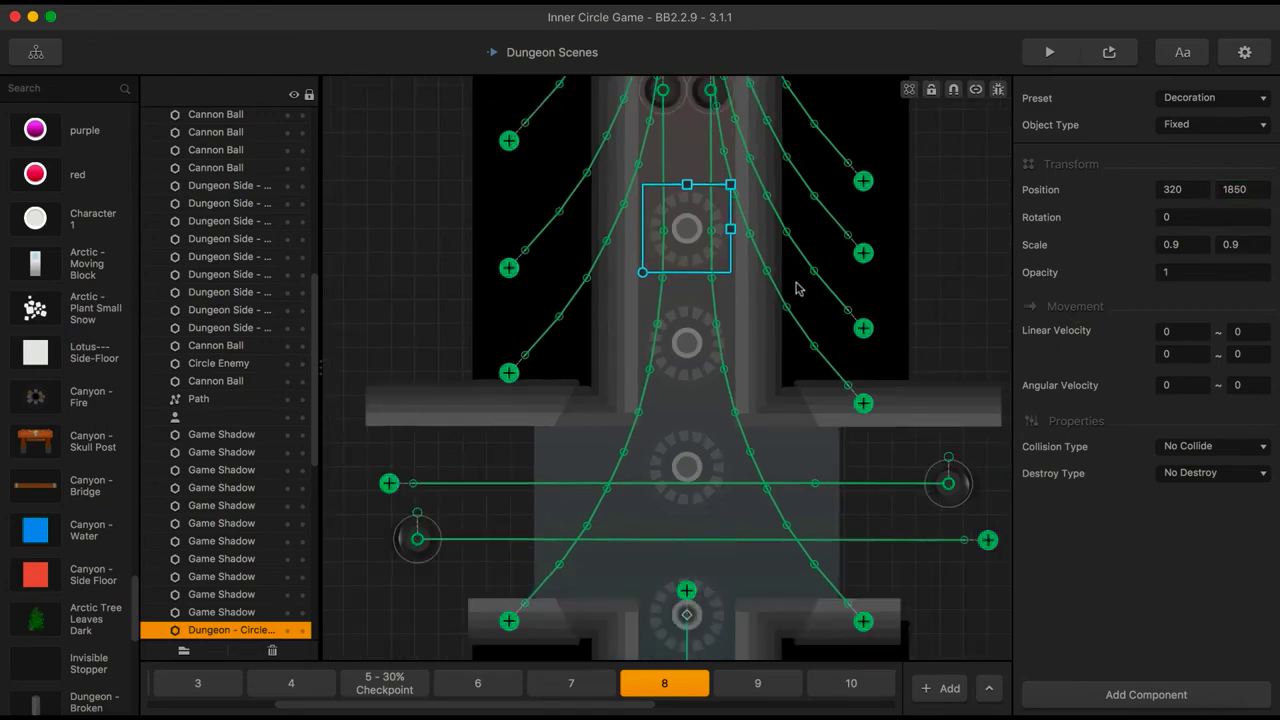
scroll(797, 287, "down", 3)
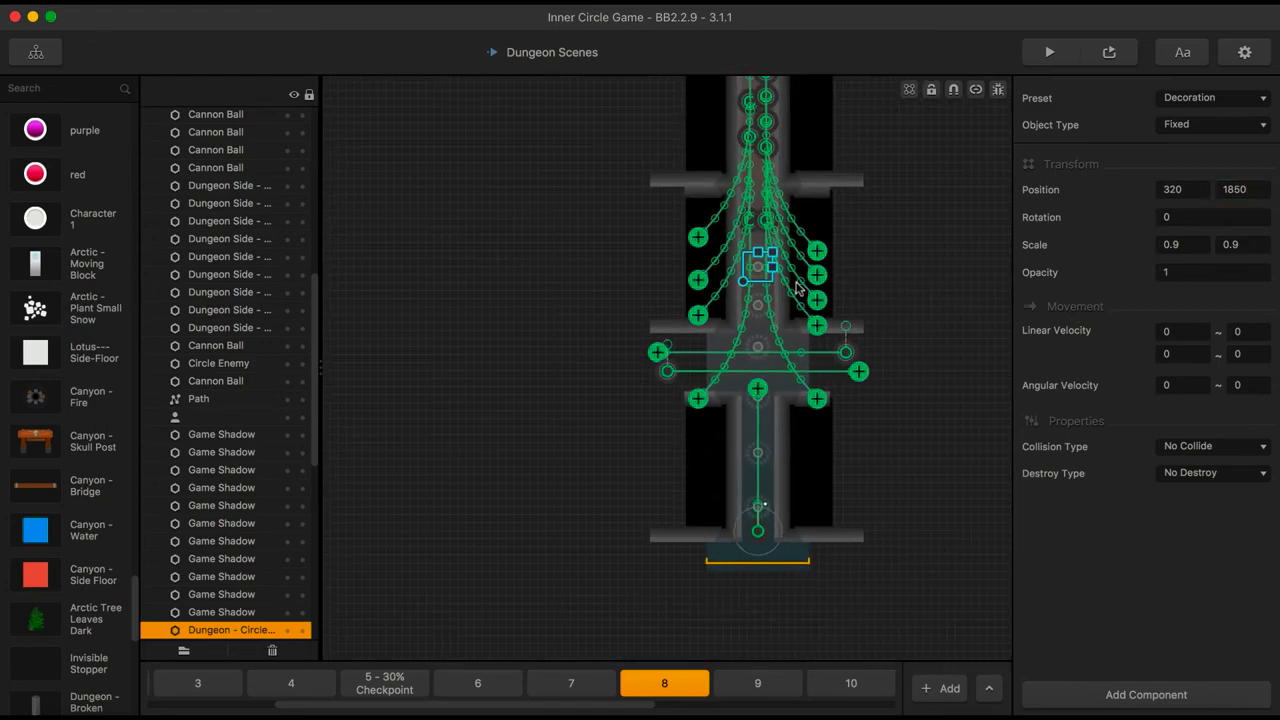
scroll(797, 287, "up", 4)
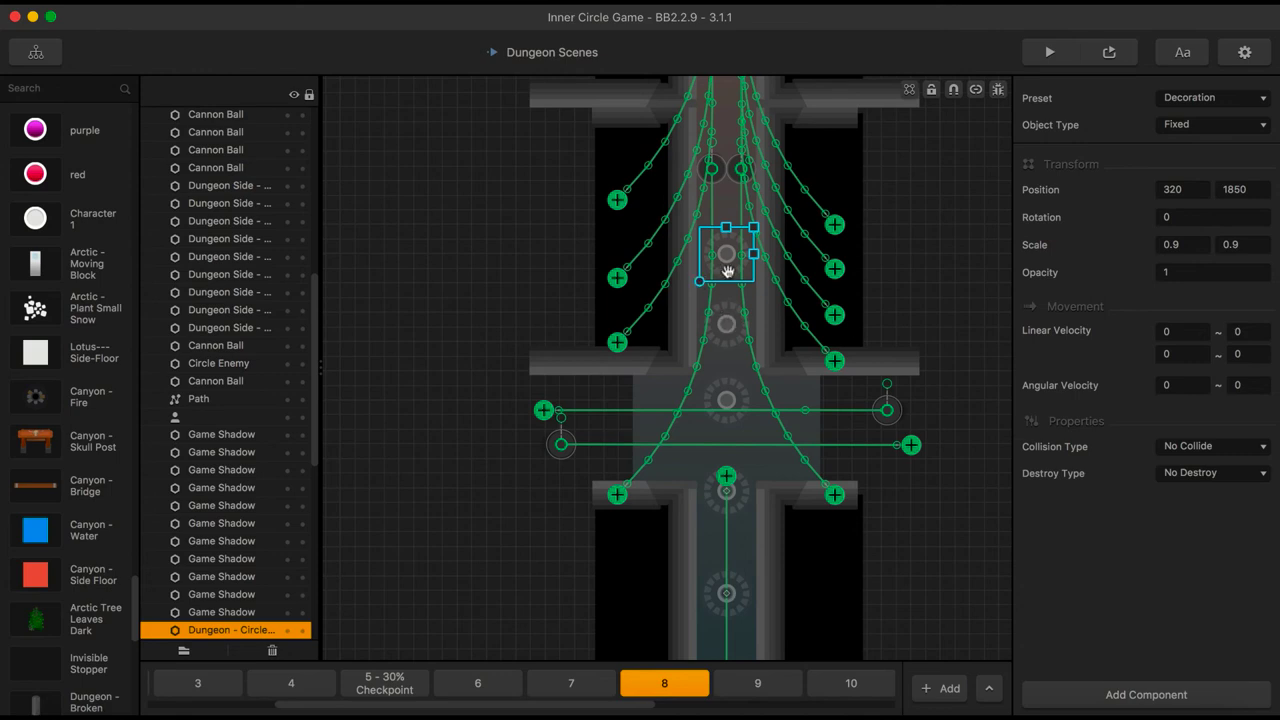
scroll(770, 253, "up", 5)
scroll(729, 209, "up", 5)
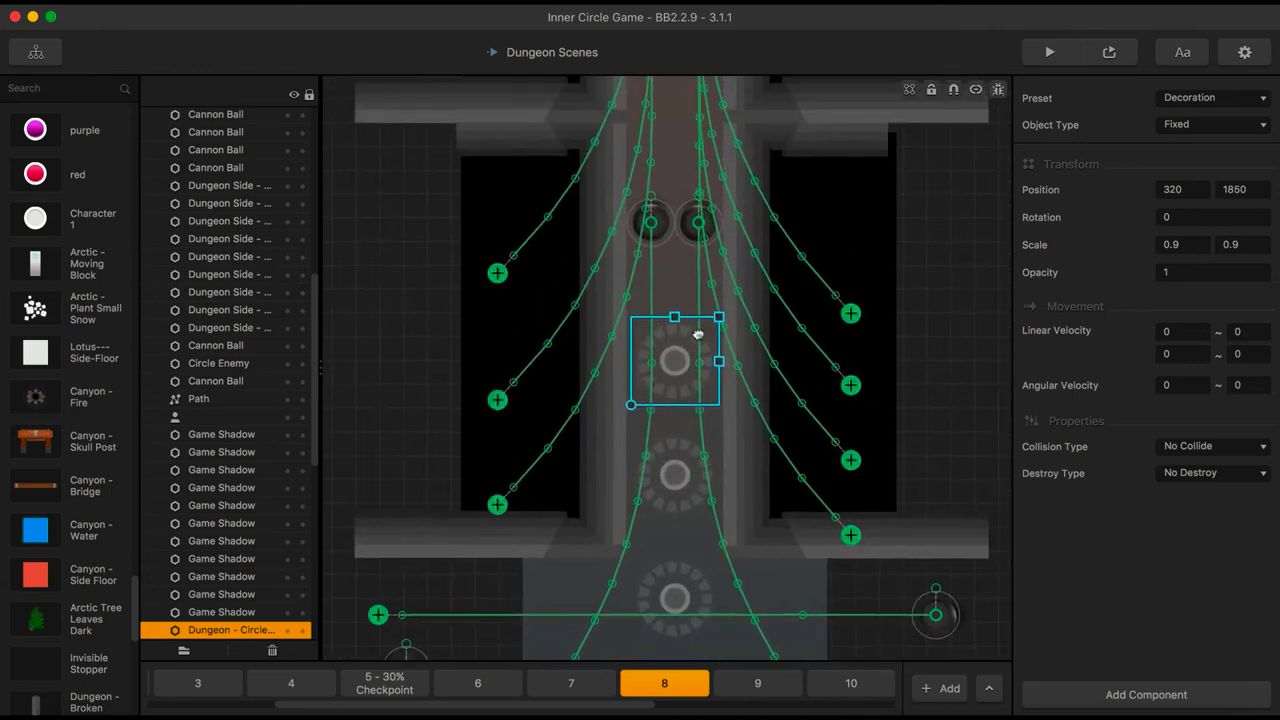
scroll(698, 337, "down", 1)
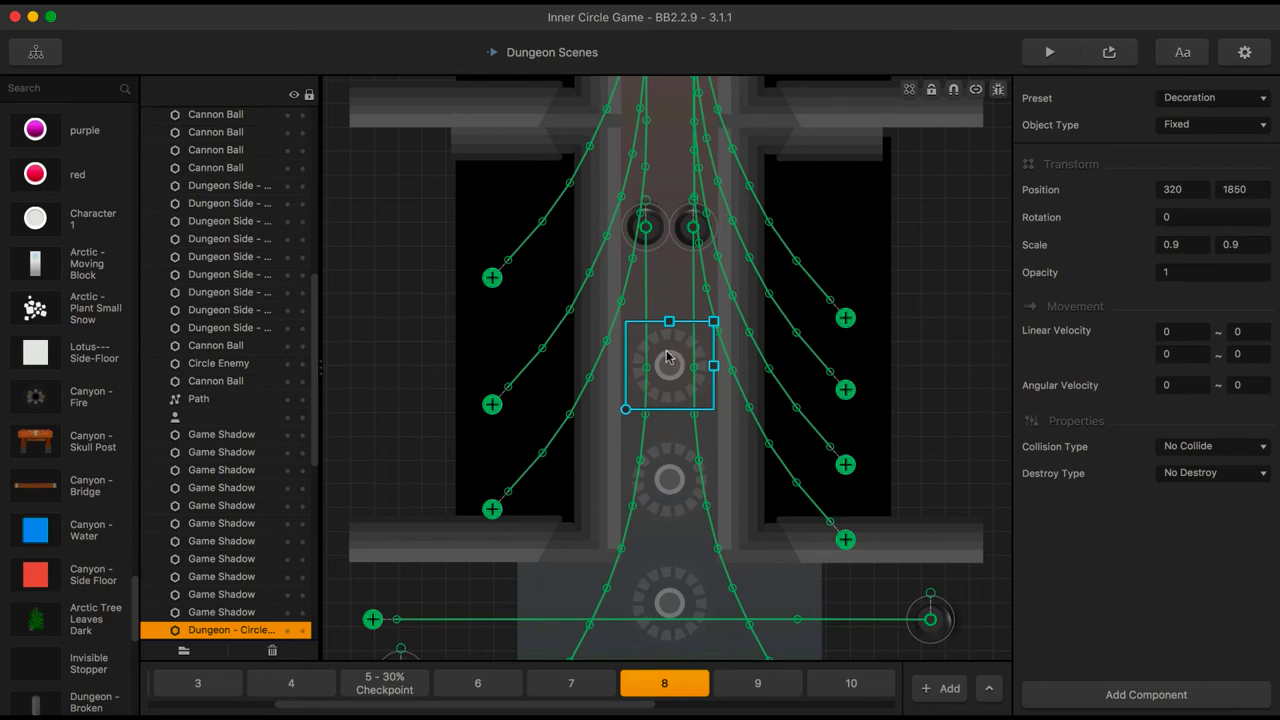
key("super+d")
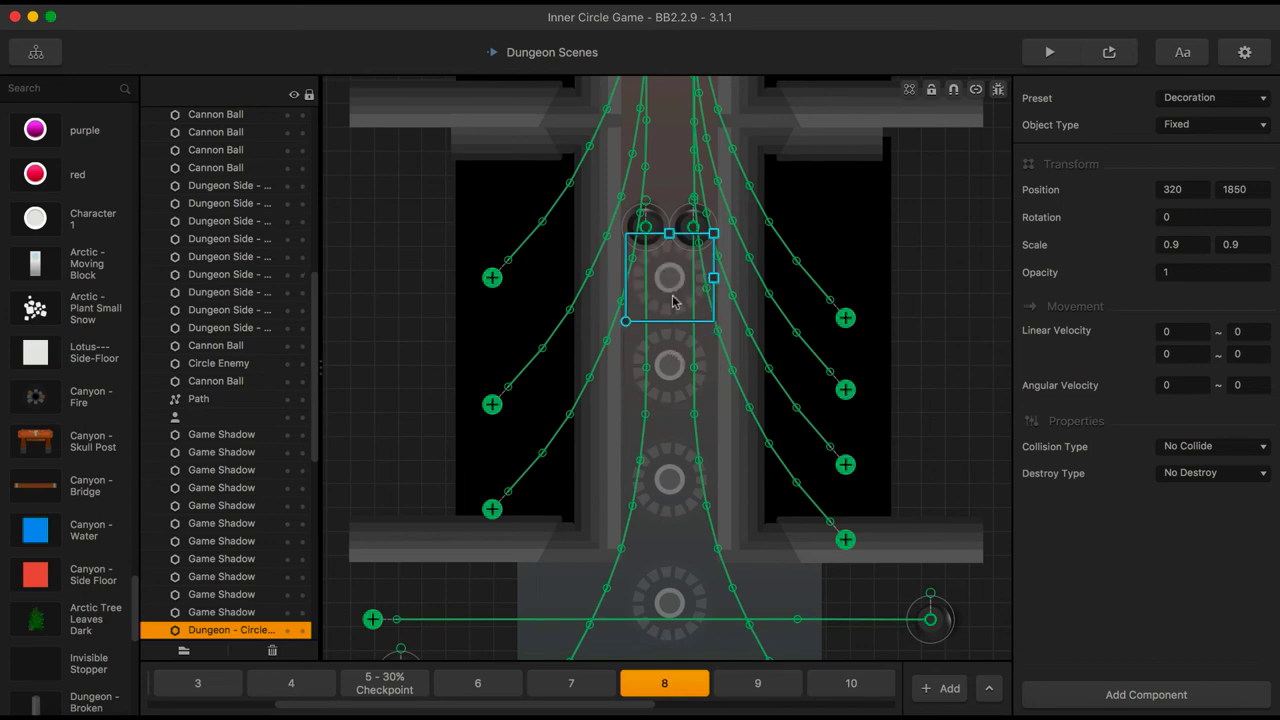
left_click_drag(668, 289, 670, 270)
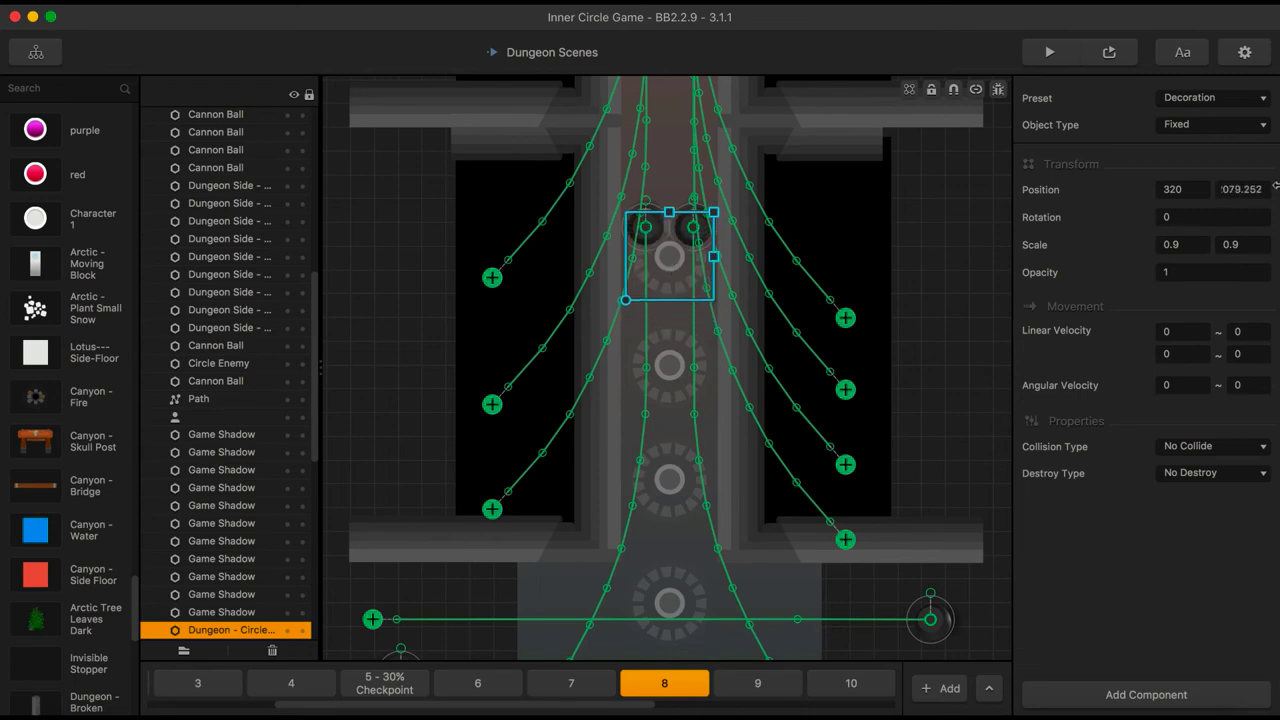
left_click_drag(1228, 189, 1276, 207)
type("080")
Duplicate the circle decoration at Y 2080 and place the copy higher in the corridor at Y 2310
left_click(676, 272)
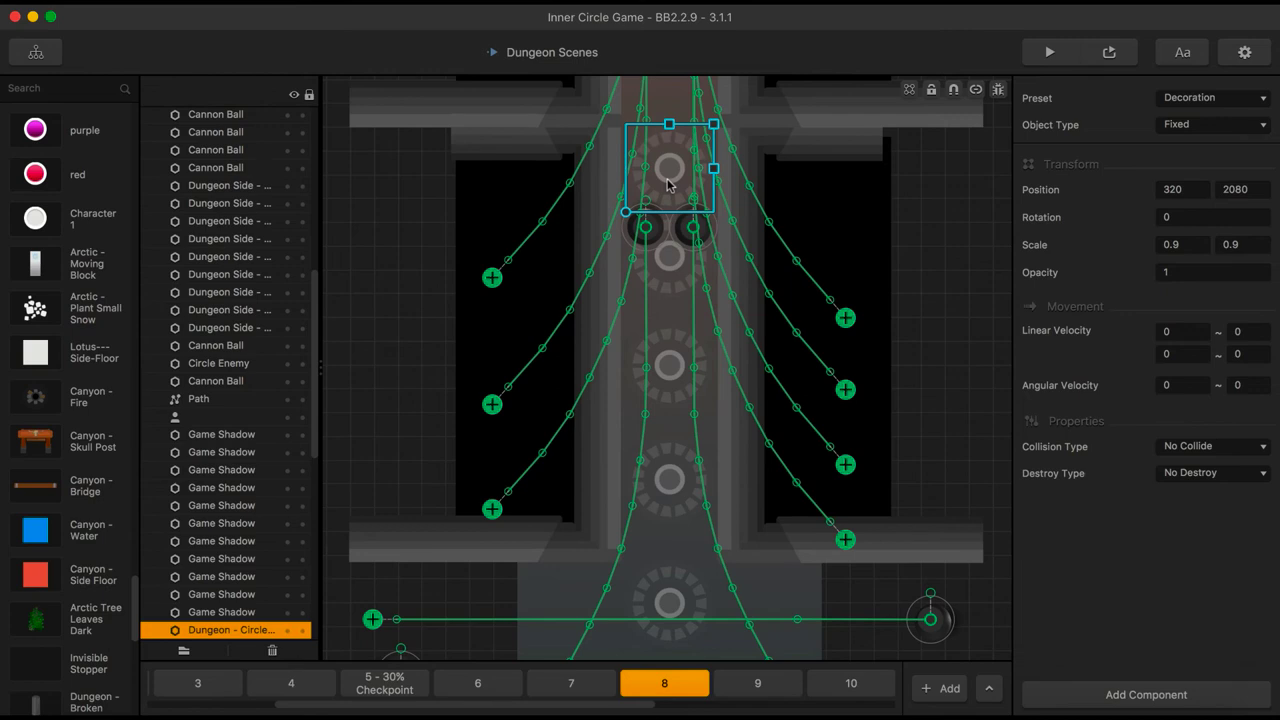
left_click_drag(668, 185, 664, 347)
scroll(668, 158, "down", 3)
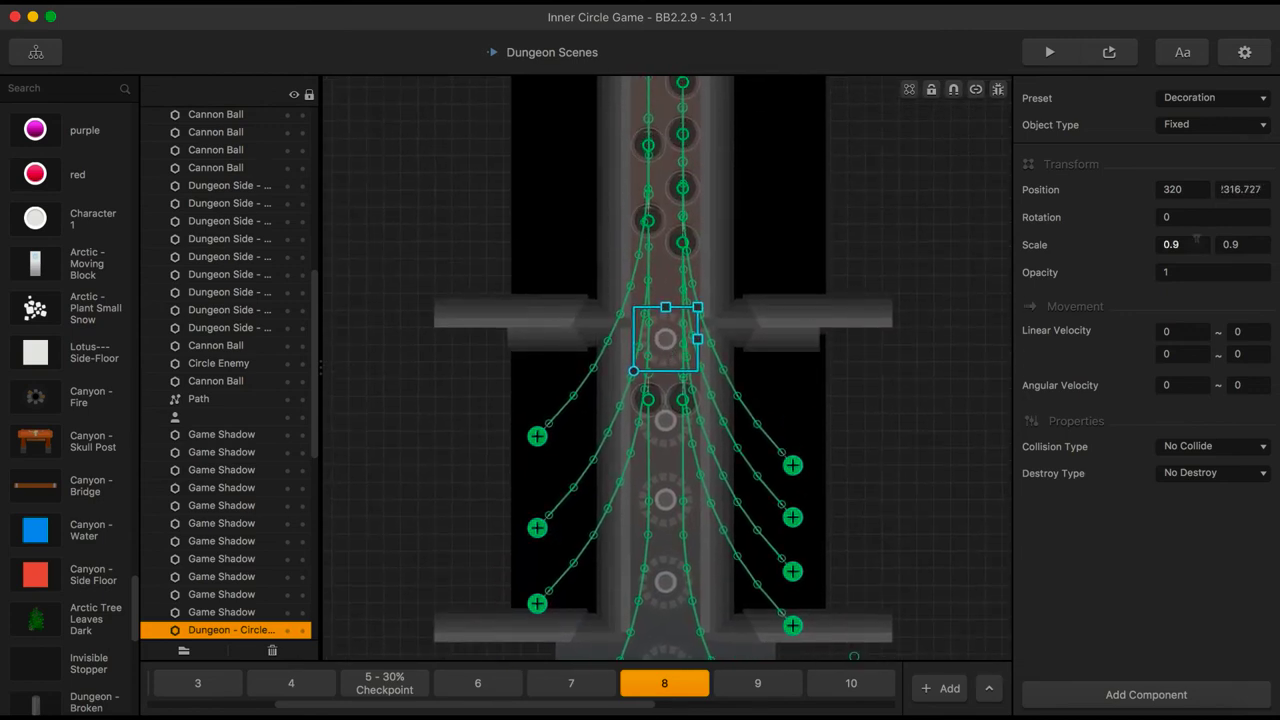
left_click(1238, 189)
left_click_drag(1236, 189, 1276, 193)
type("0")
key("Return")
Duplicate the circle decoration at Y 2310 and place the copy above it at Y 2550
left_click(680, 330)
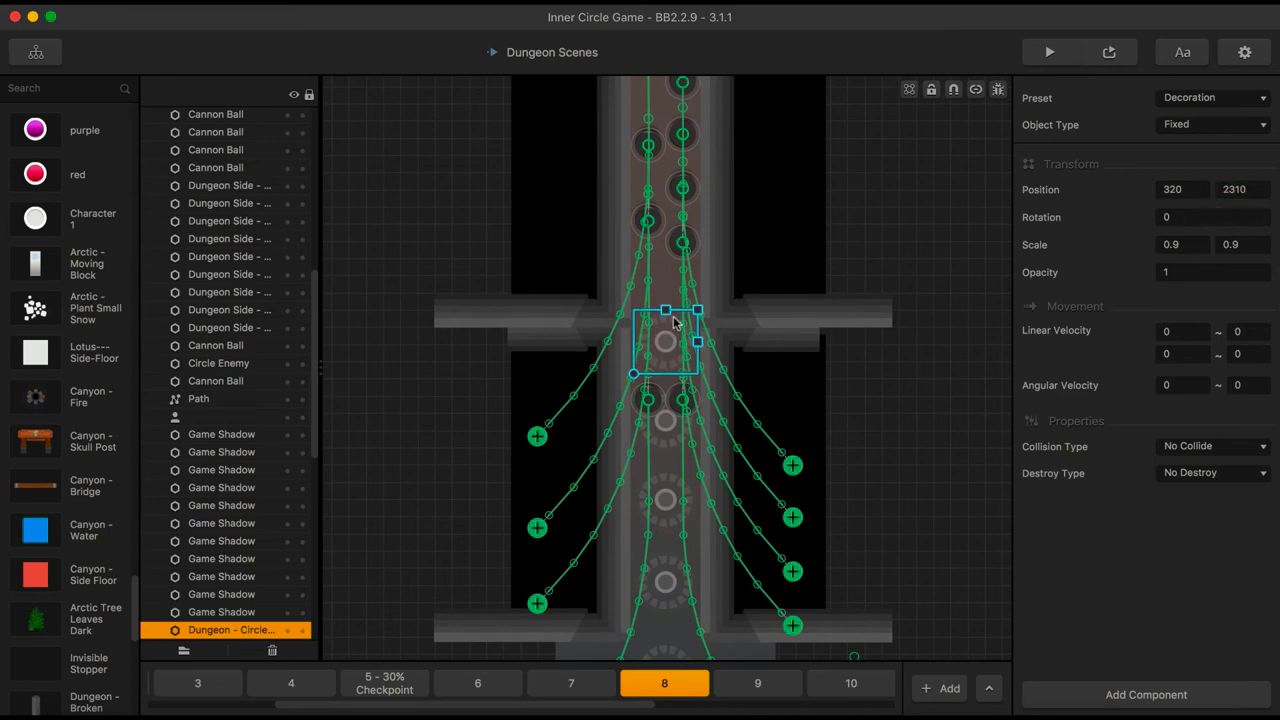
key("super+z")
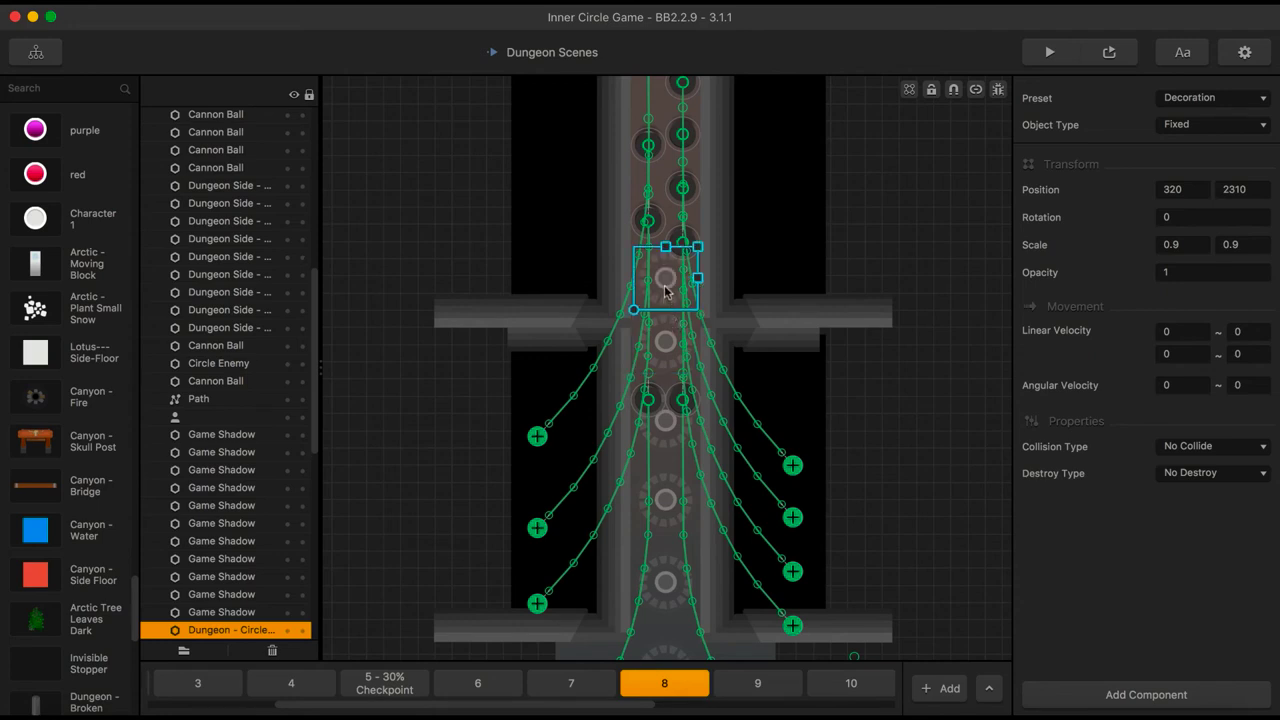
left_click_drag(665, 290, 670, 270)
left_click(1240, 189)
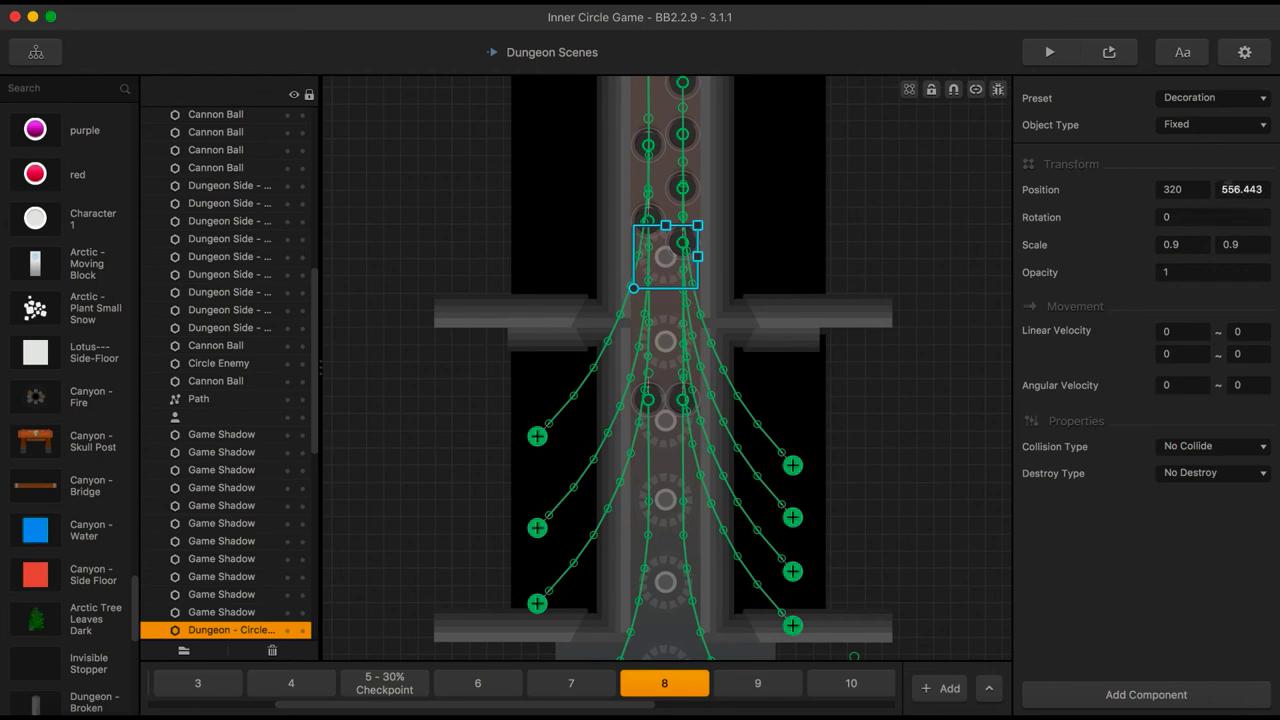
left_click_drag(1234, 189, 1276, 199)
type("0")
key("Return")
Duplicate the circle decoration at Y 2550 and place the copy above it at Y 2800
left_click(662, 276)
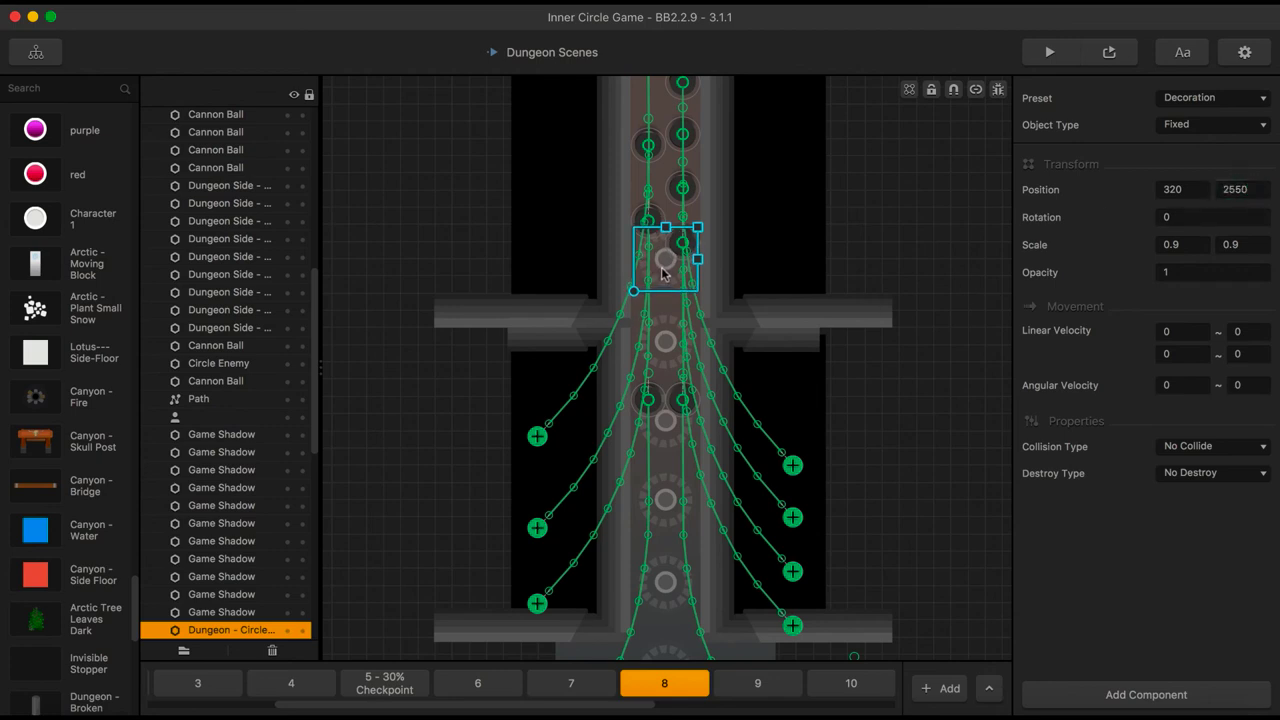
left_click_drag(665, 273, 667, 181)
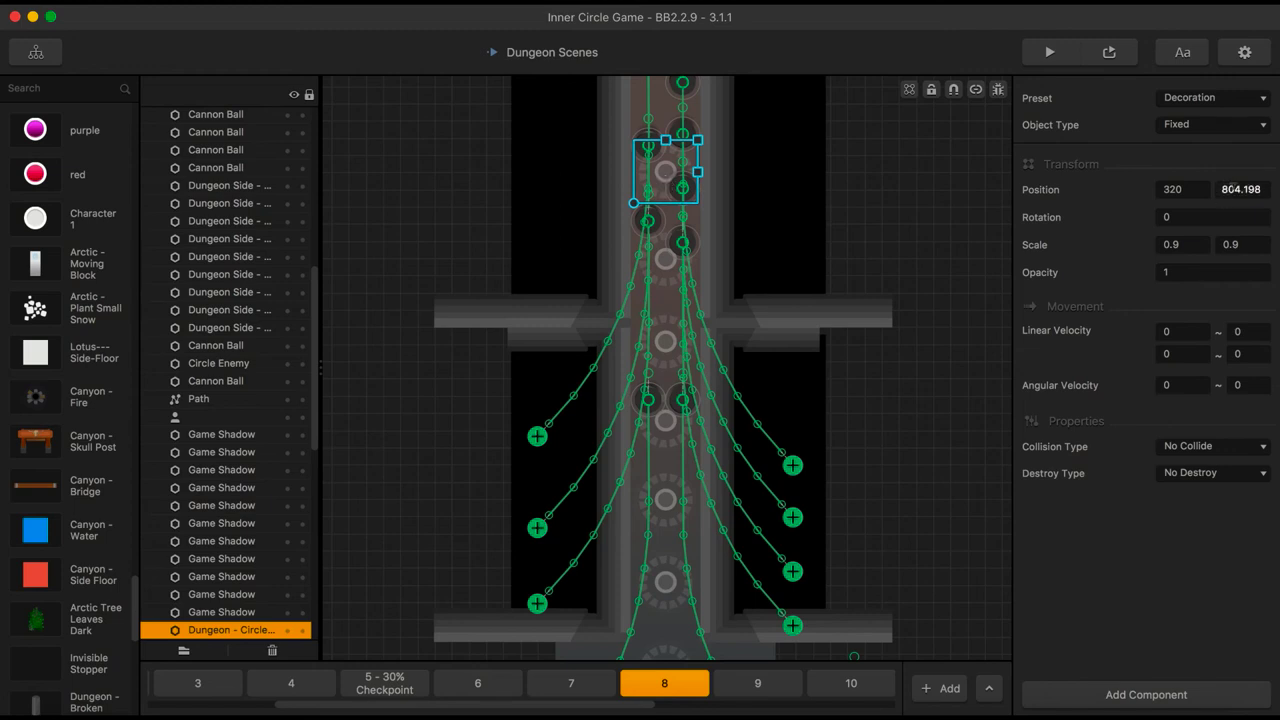
left_click_drag(1229, 189, 1276, 197)
type("00")
key("Return")
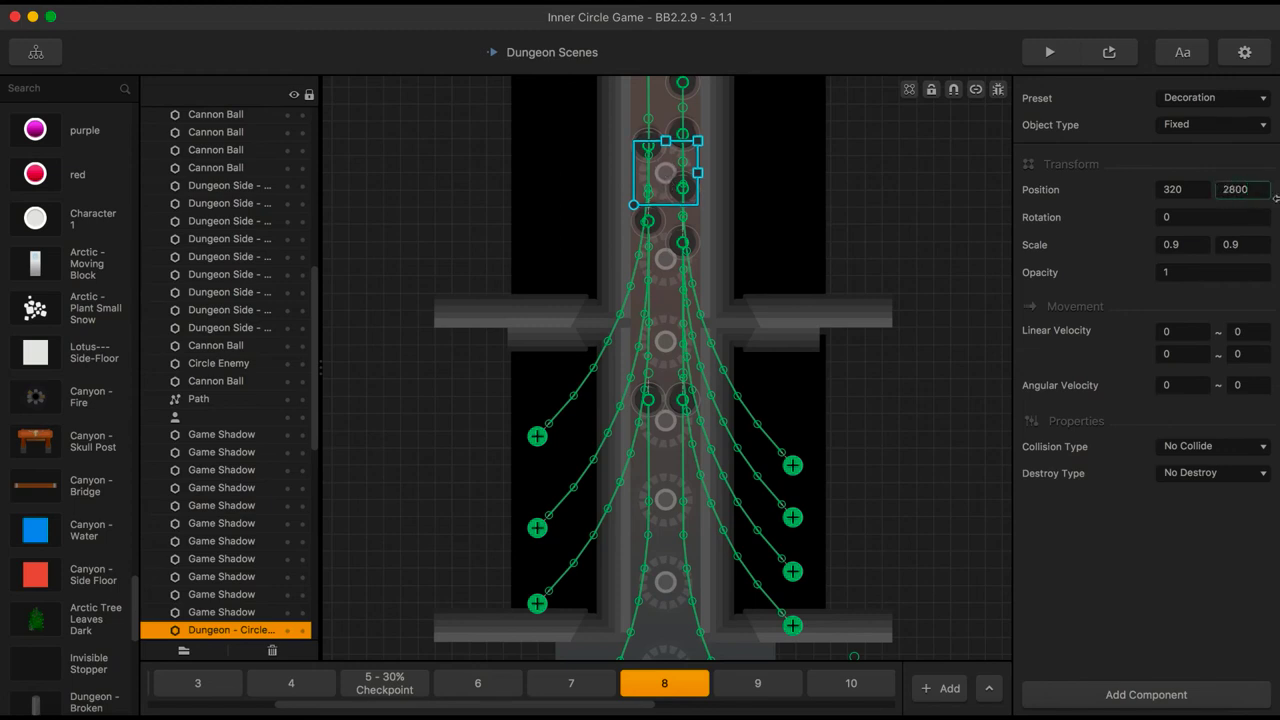
Duplicate the circle decoration at Y 2800 and place the copy at the corridor's upper end at Y 3200
left_click(881, 175)
scroll(846, 151, "up", 5)
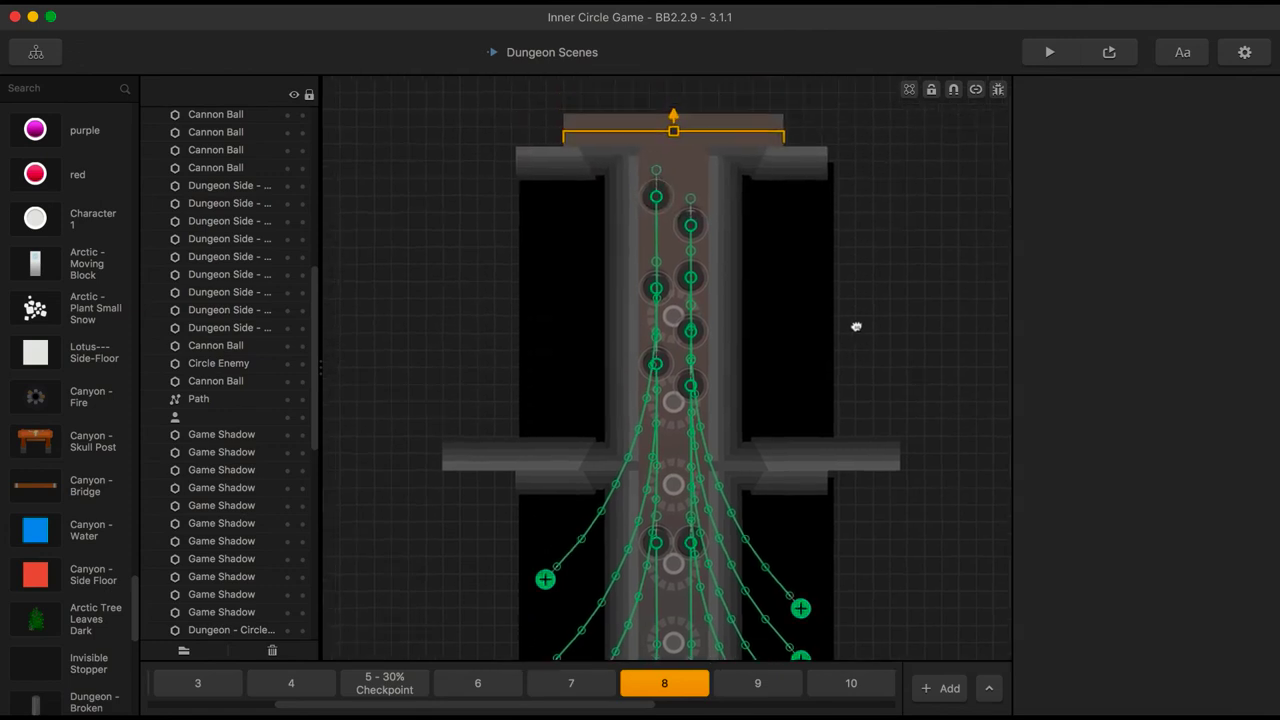
left_click(675, 360)
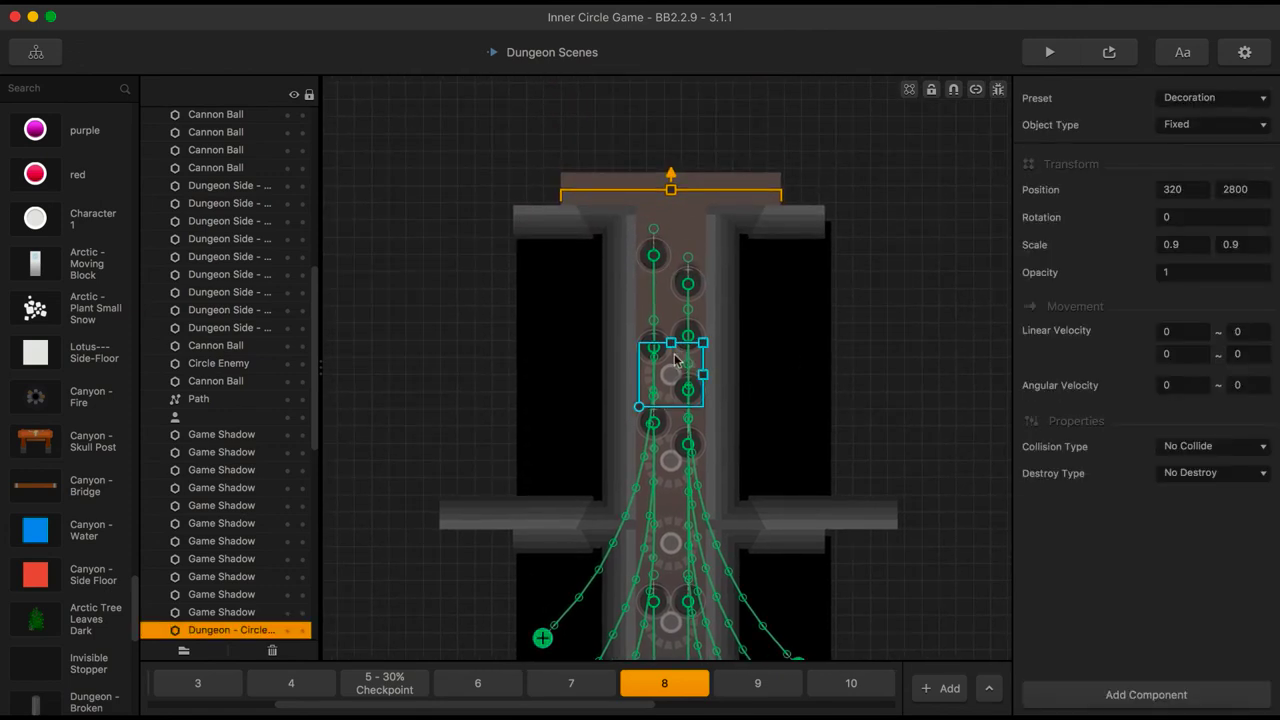
left_click_drag(676, 359, 669, 232)
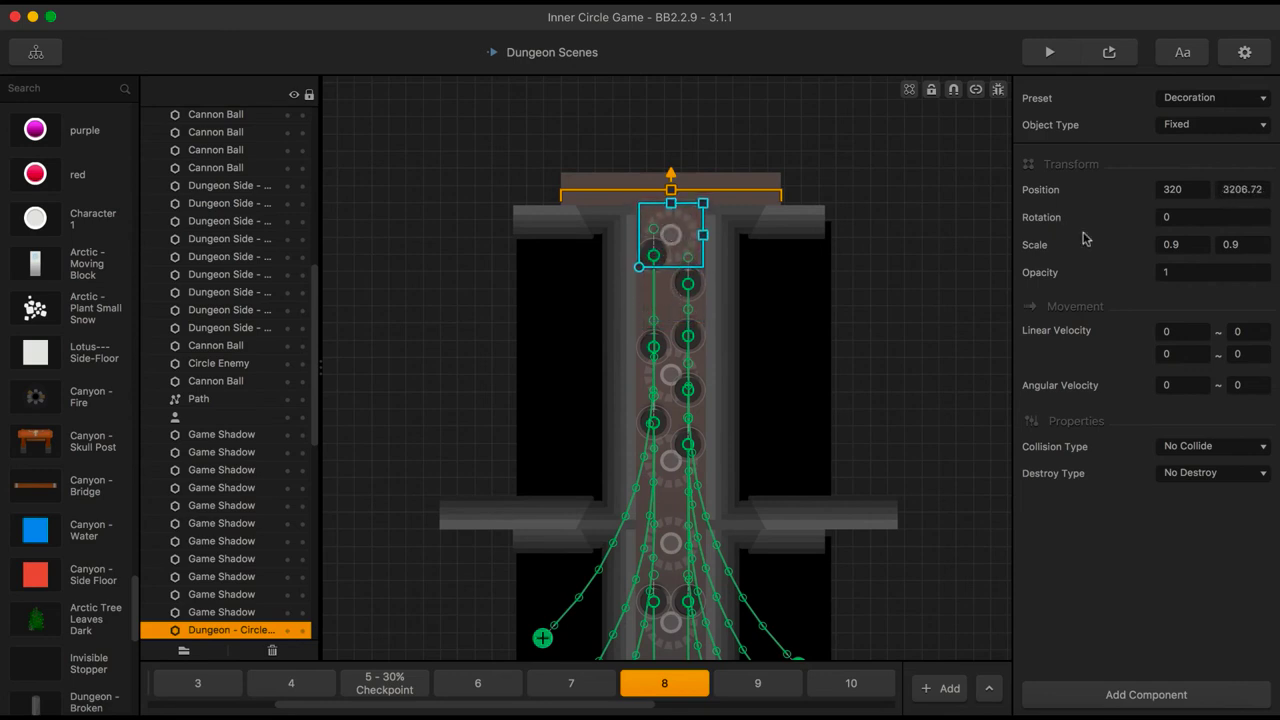
left_click_drag(1241, 189, 1276, 219)
type("00")
key("Return")
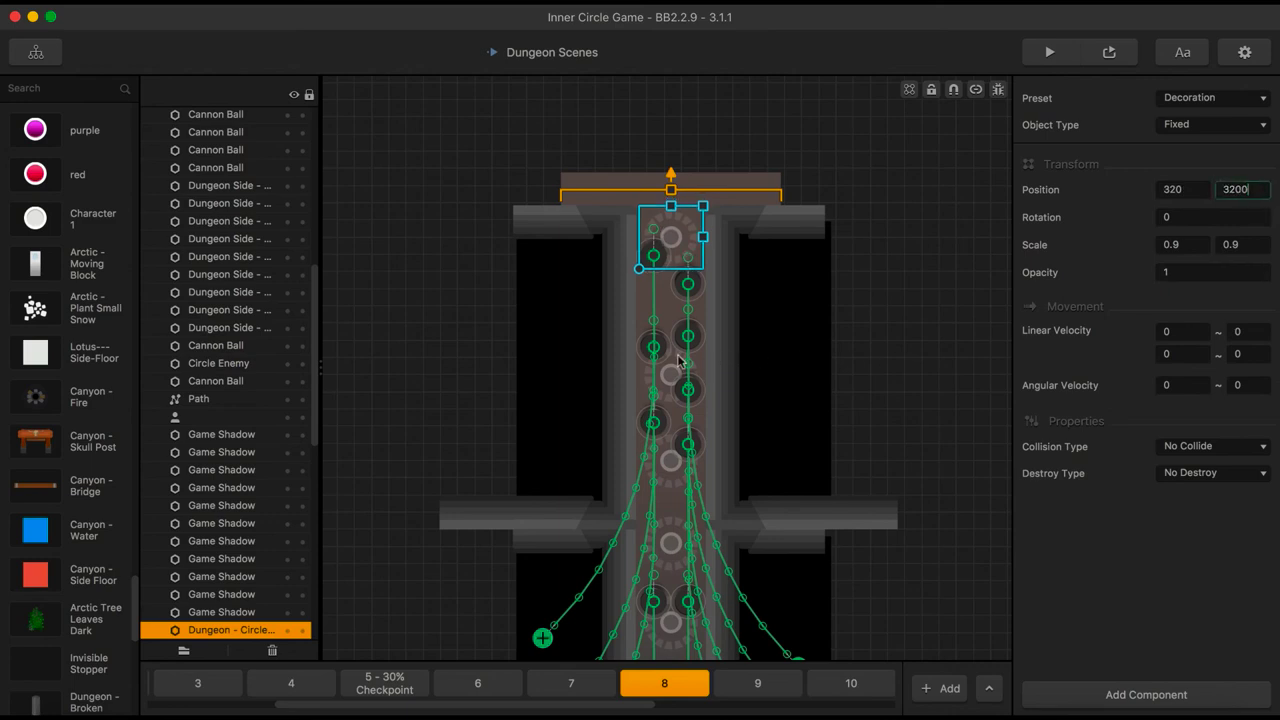
Move the second-highest circle decoration up the corridor and set its Y position to 2890
key("super+v")
left_click_drag(676, 358, 672, 325)
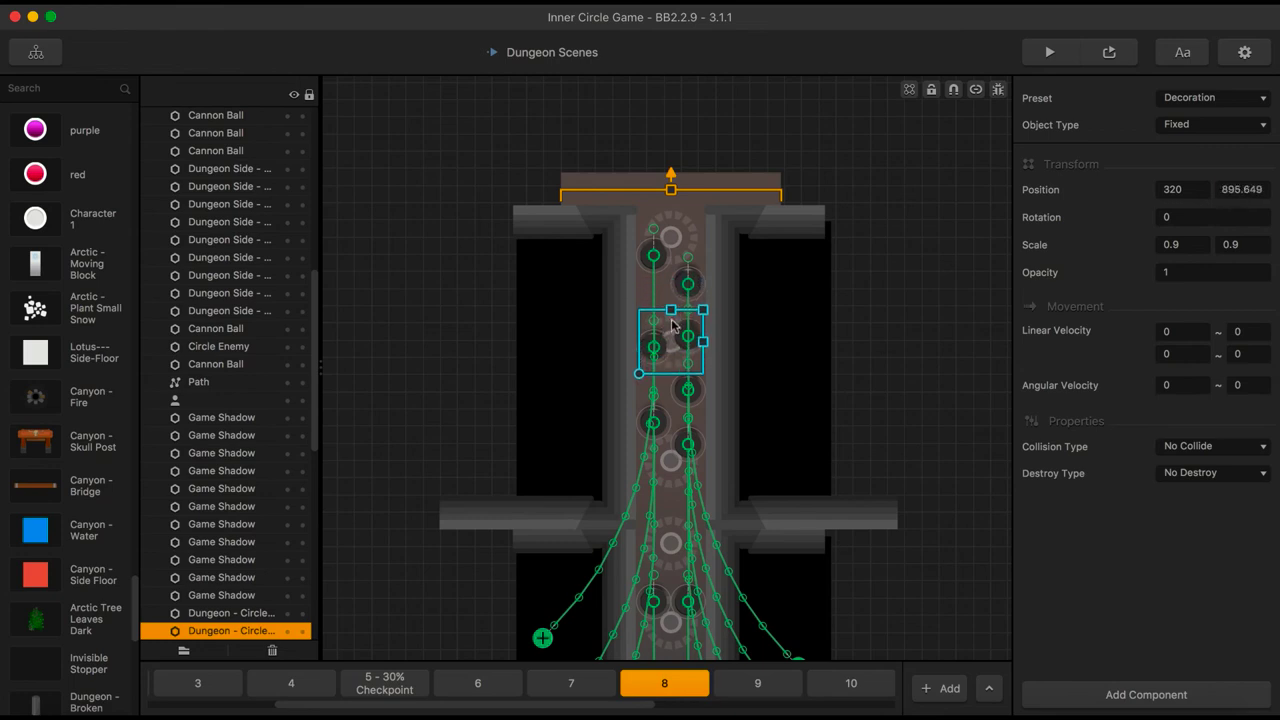
left_click_drag(1232, 189, 1276, 213)
key("super+a")
type("2890")
Preview the scene, close the preview and review the row of circle decorations along the corridor
left_click(1105, 52)
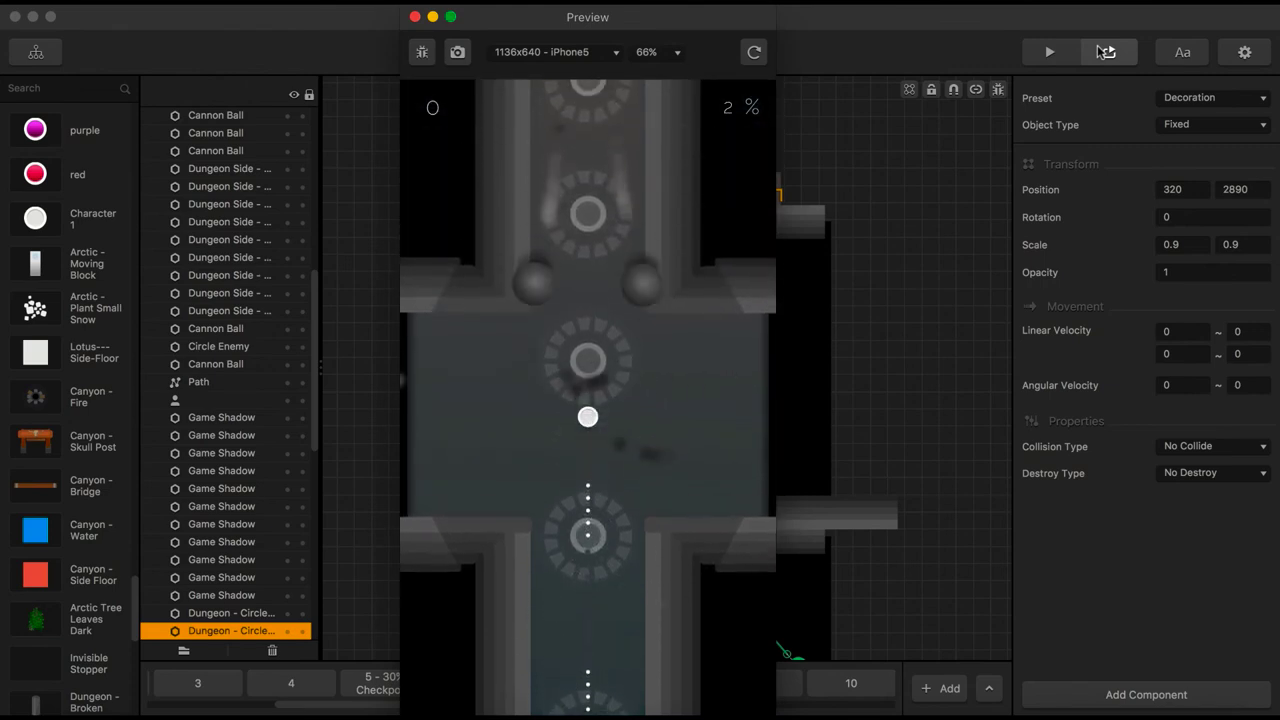
left_click(417, 18)
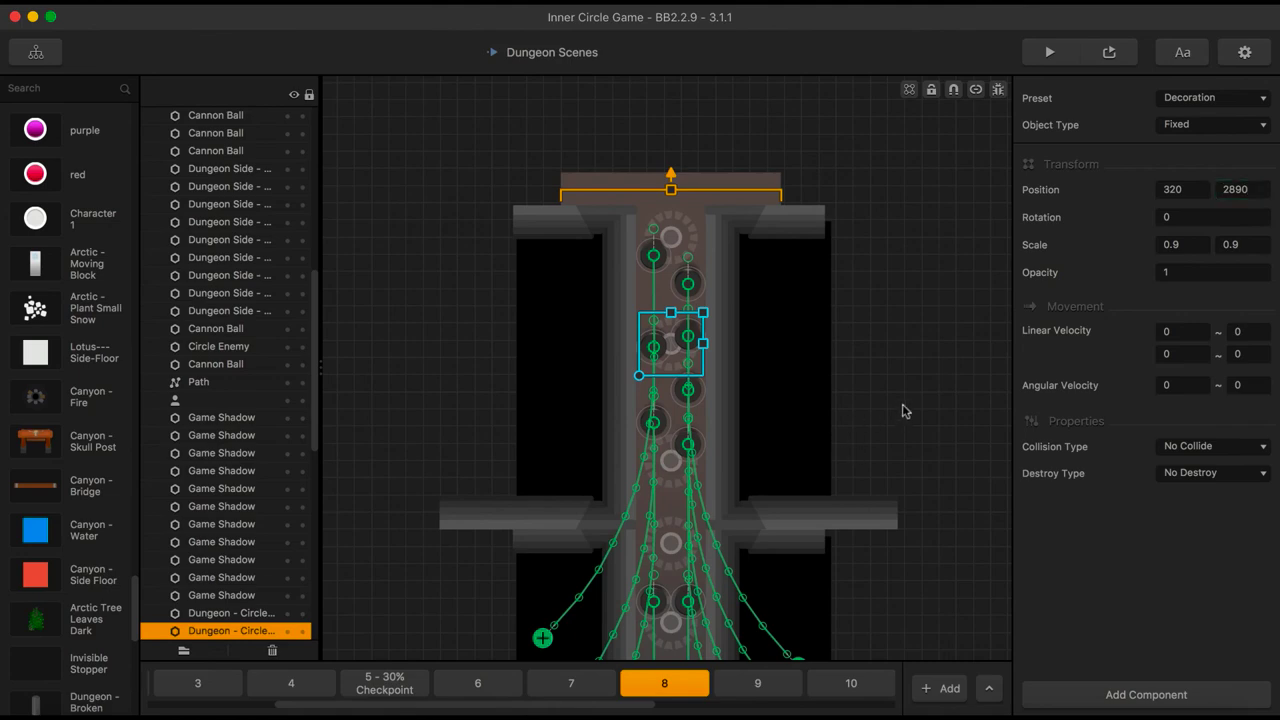
left_click(903, 410)
scroll(900, 463, "down", 10)
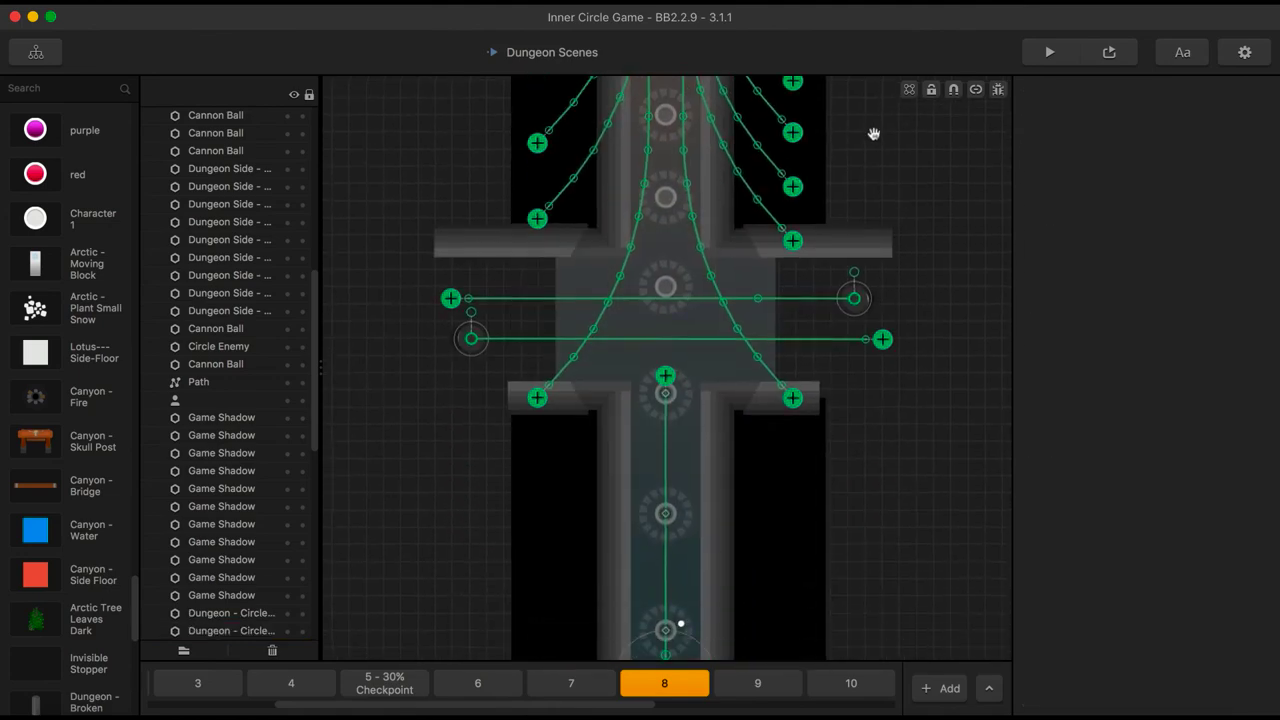
scroll(877, 431, "up", 10)
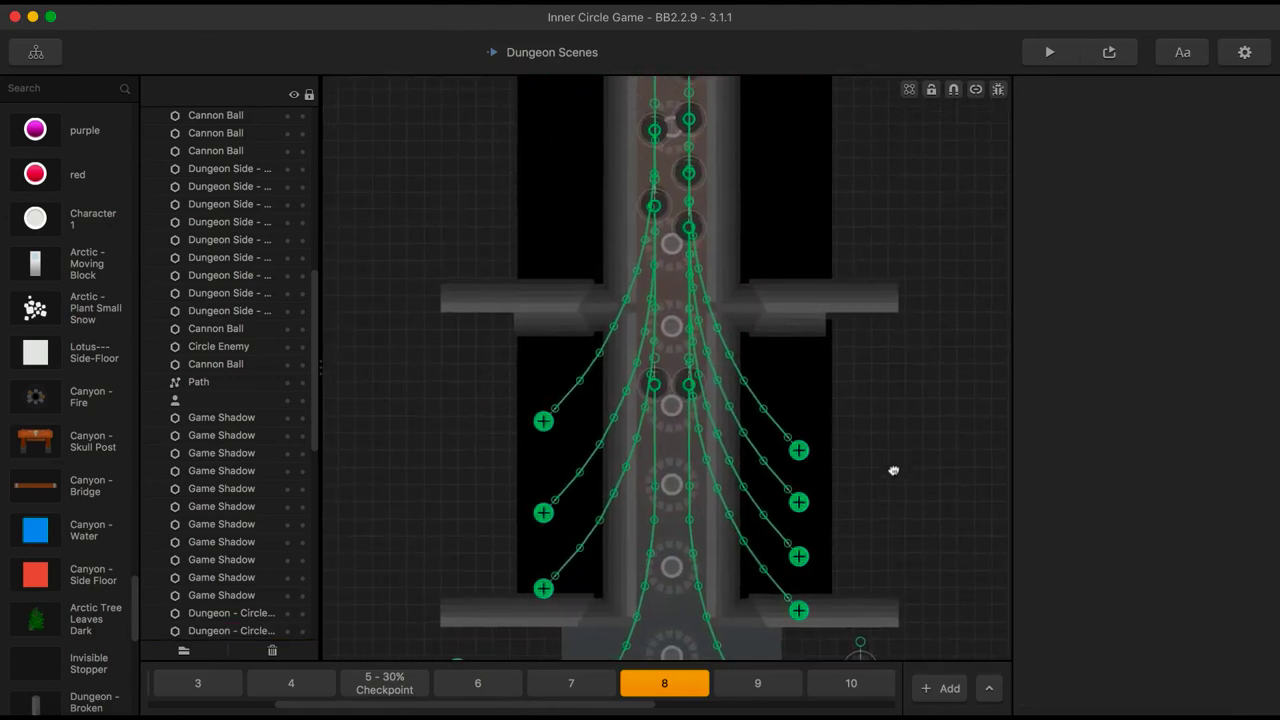
left_click_drag(899, 639, 903, 335)
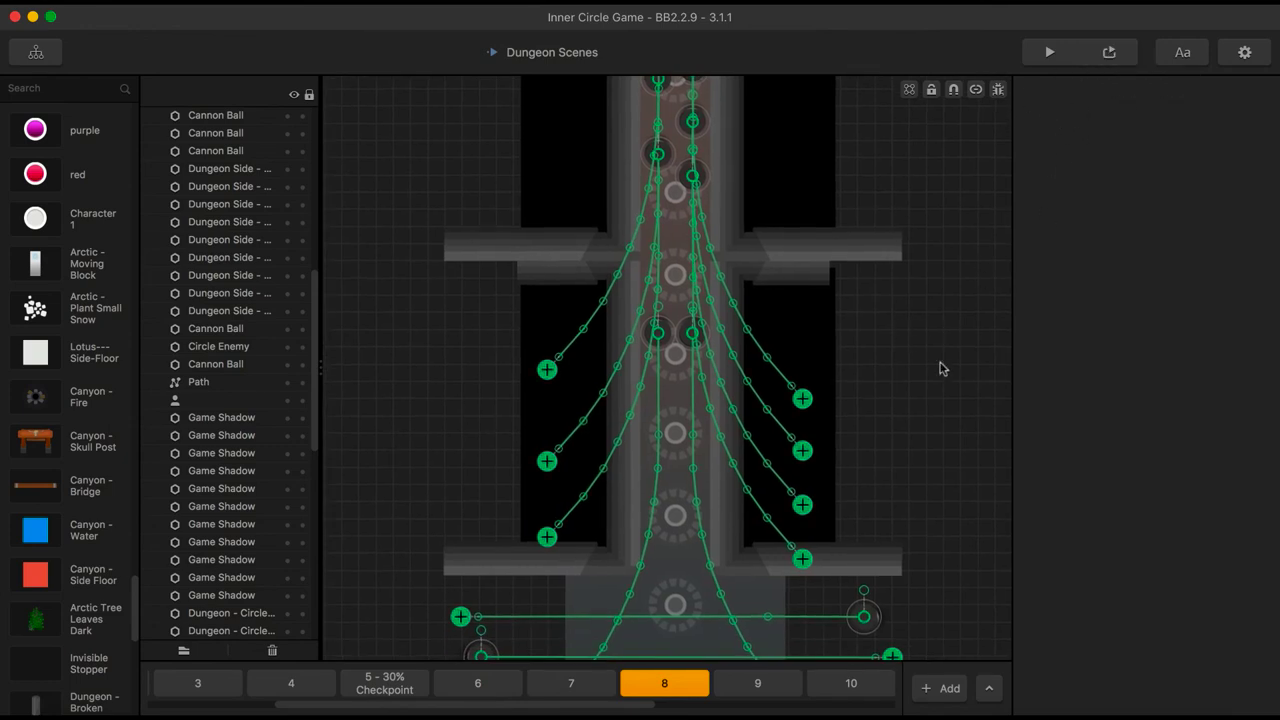
scroll(940, 368, "down", 3)
left_click_drag(929, 423, 928, 180)
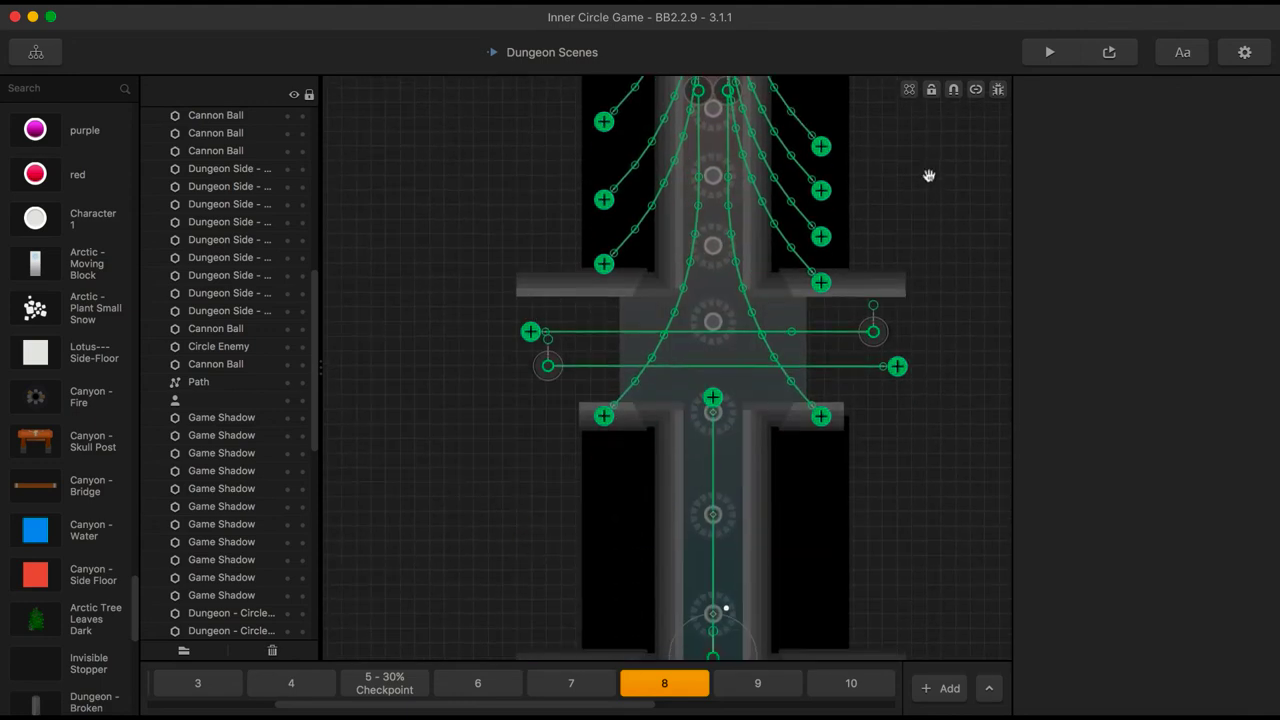
scroll(751, 406, "up", 3)
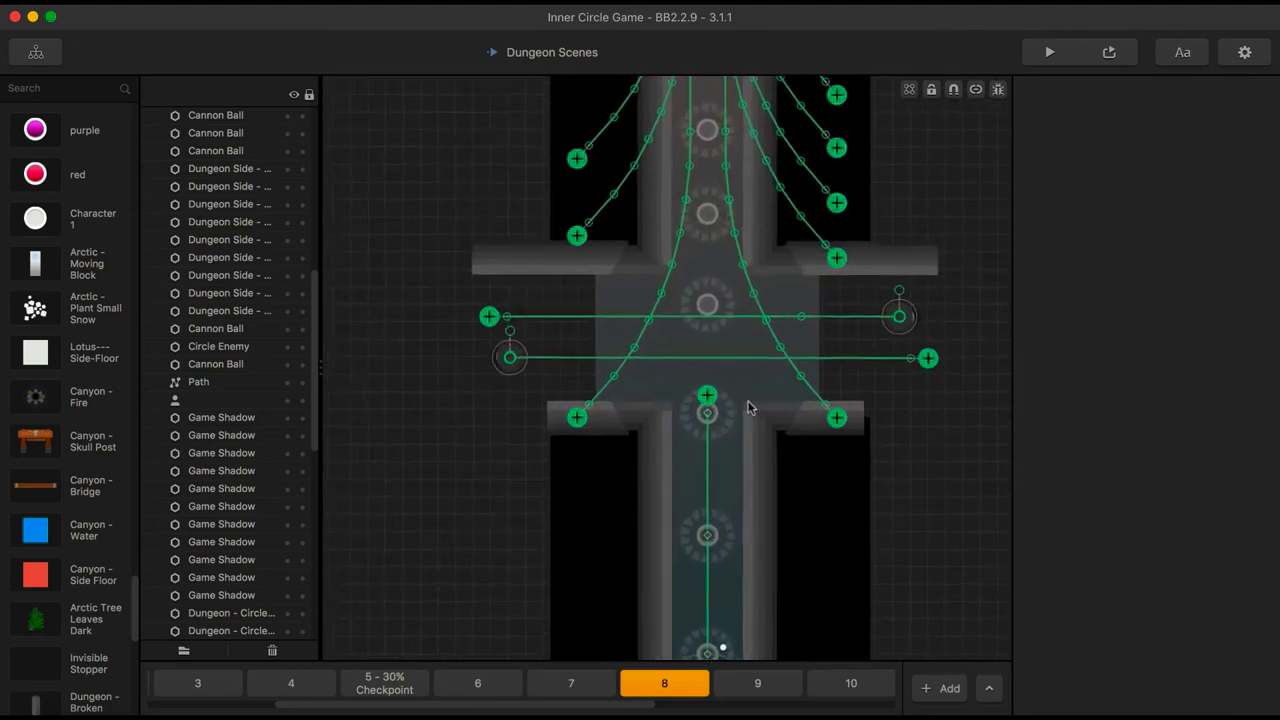
left_click_drag(773, 223, 751, 381)
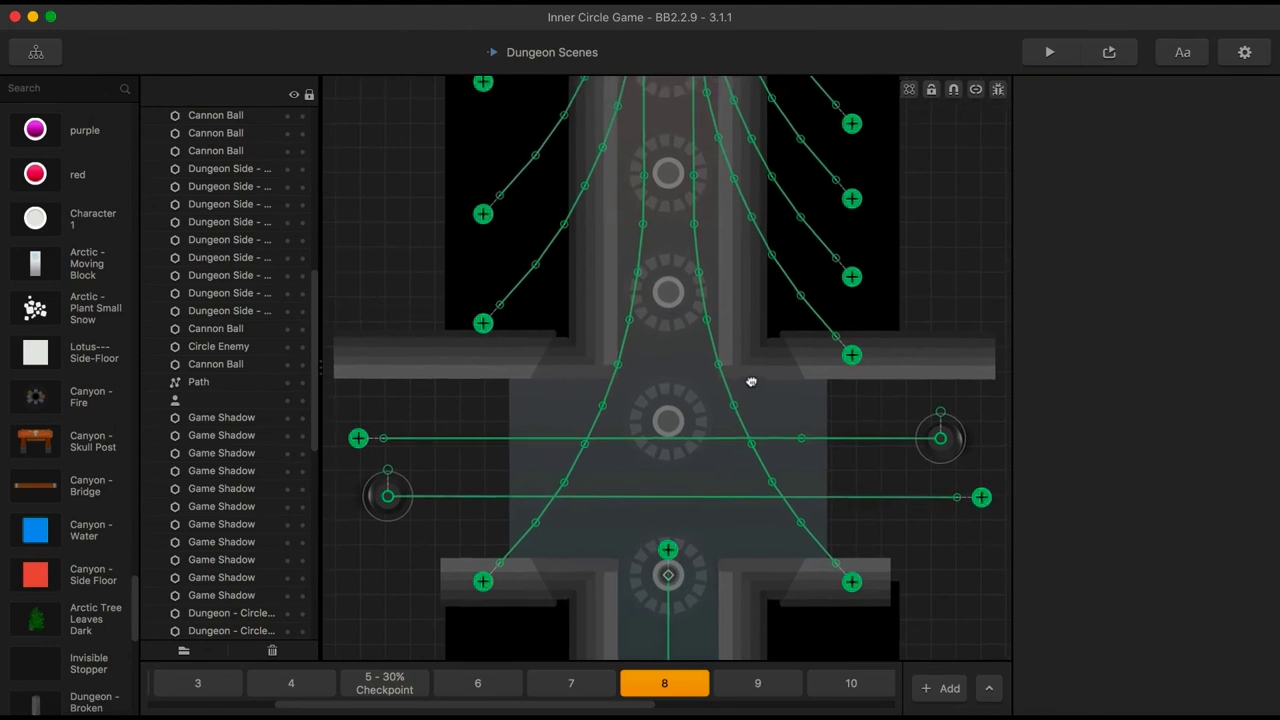
Duplicate the Dungeon Coin at Y 1040 and set the copy's Y position to 1350, matching the circle decoration in the wide chamber
left_click(678, 418)
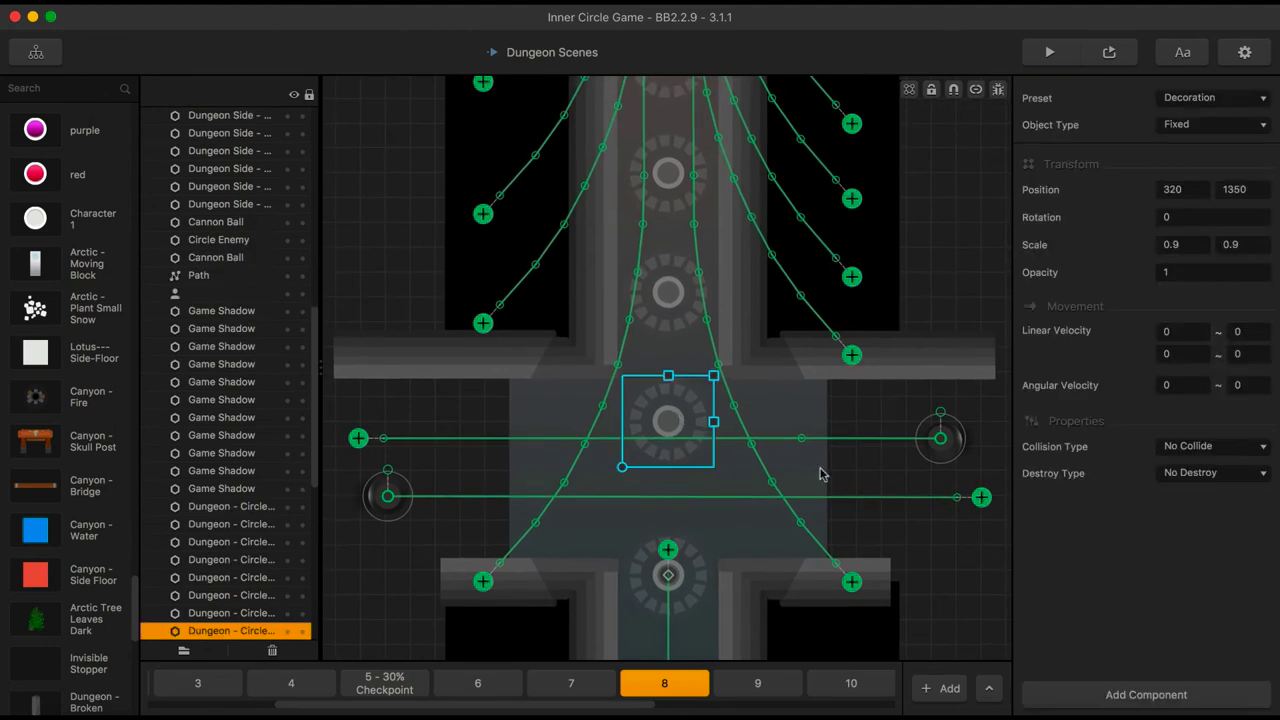
left_click(668, 576)
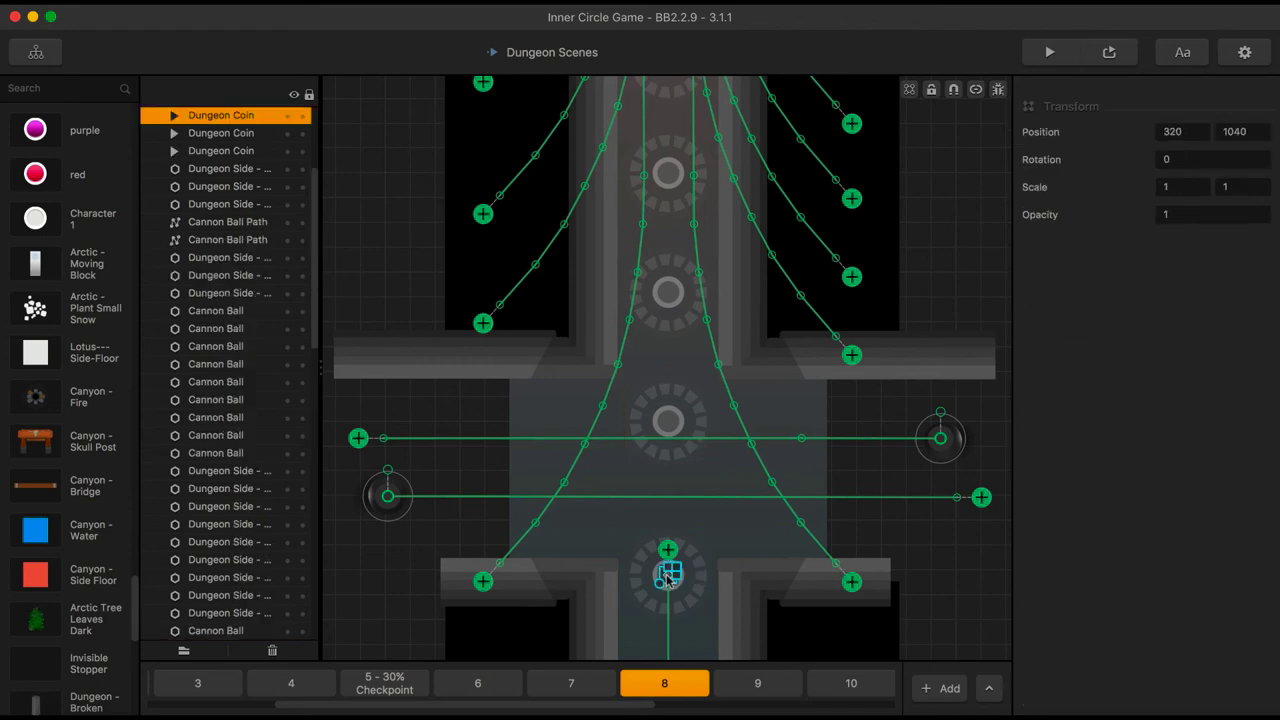
key("super+z")
left_click(1240, 131)
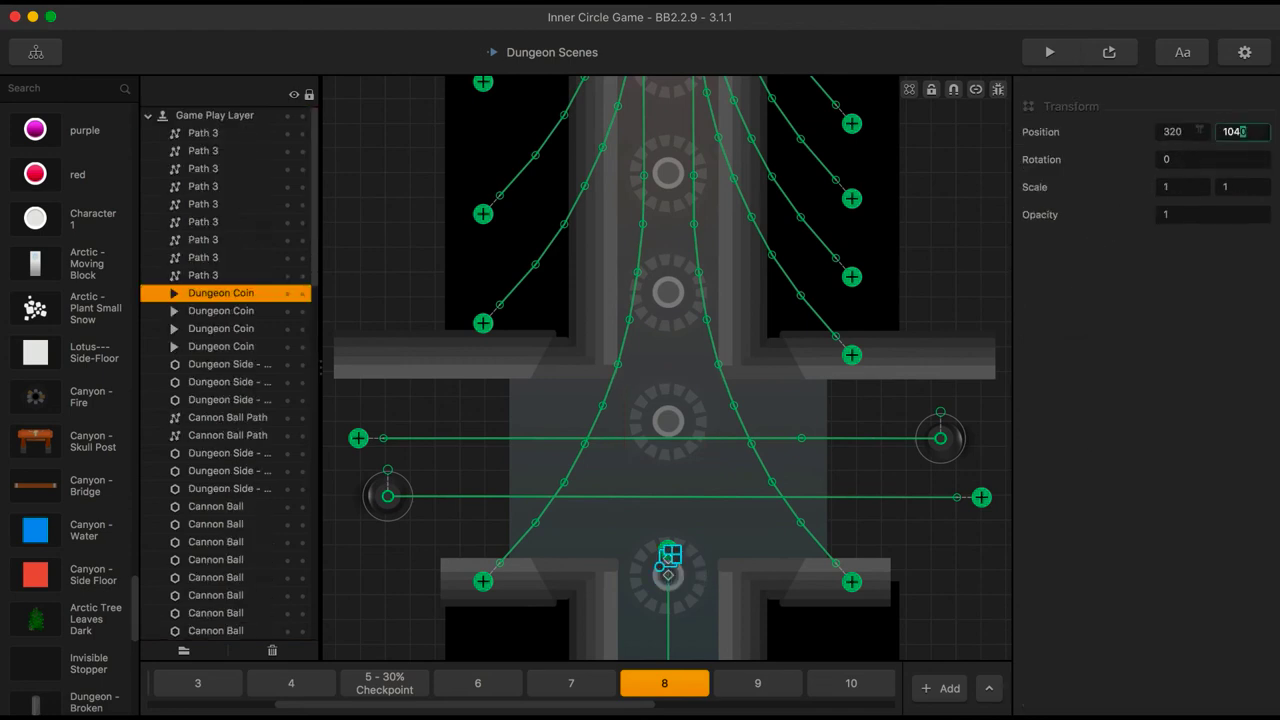
key("BackSpace")
key("BackSpace")
key("BackSpace")
type("1350")
key("Return")
Duplicate the Dungeon Coin at Y 1350 and set the copy's Y position to 1610, matching the circle decoration above it
left_click(683, 315)
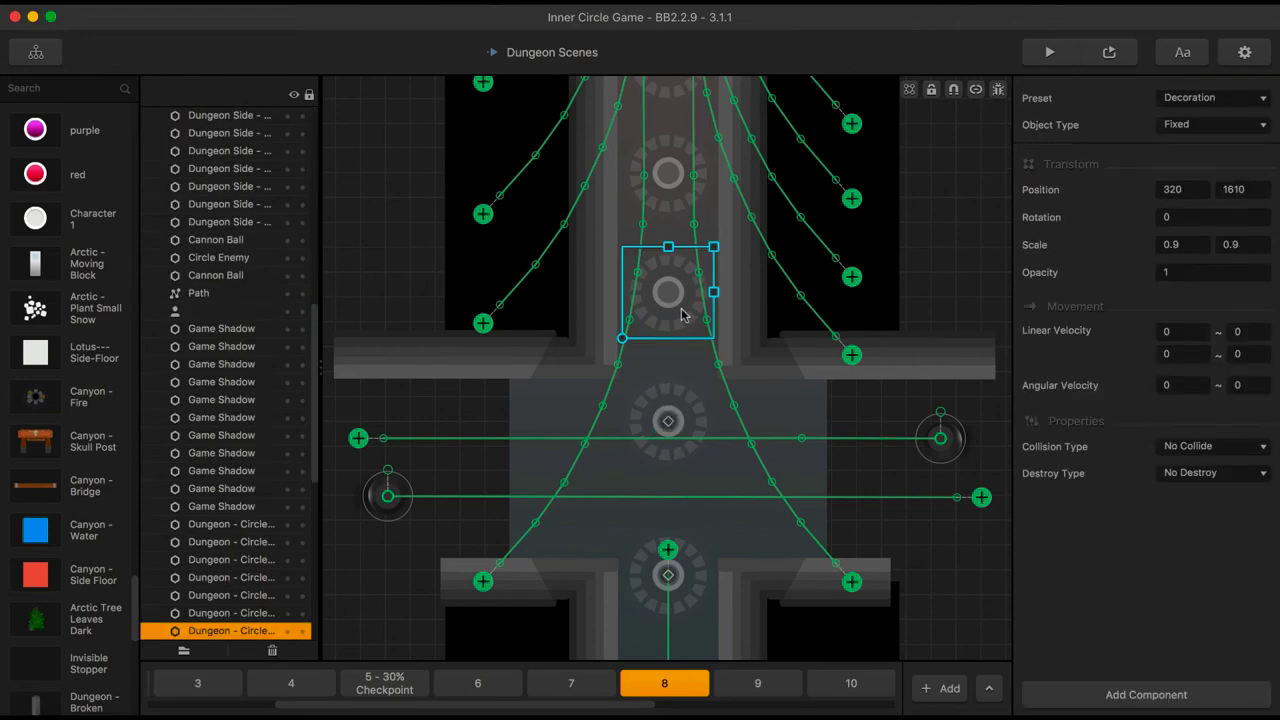
left_click(668, 422)
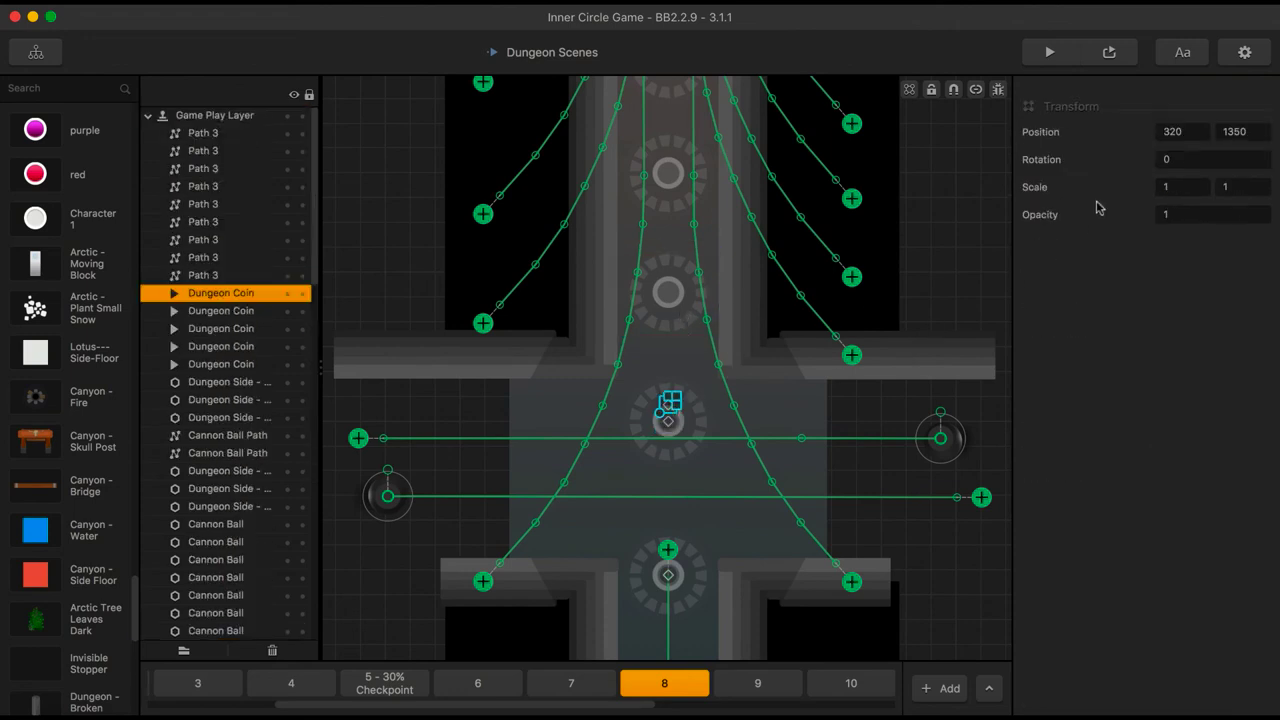
left_click(1234, 131)
type("1")
key("Return")
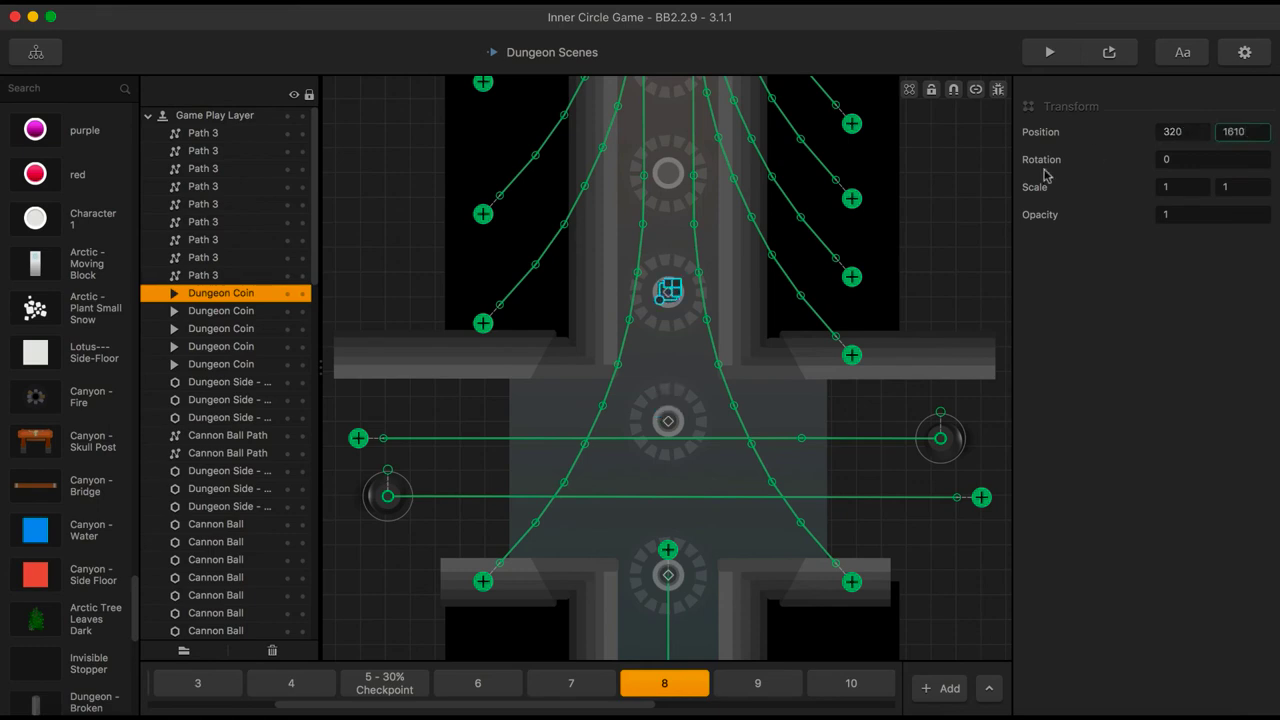
Duplicate the Dungeon Coin at Y 1610 and set the copy's Y position to 1850 to centre it on the next circle decoration
left_click(672, 292)
key("super+d")
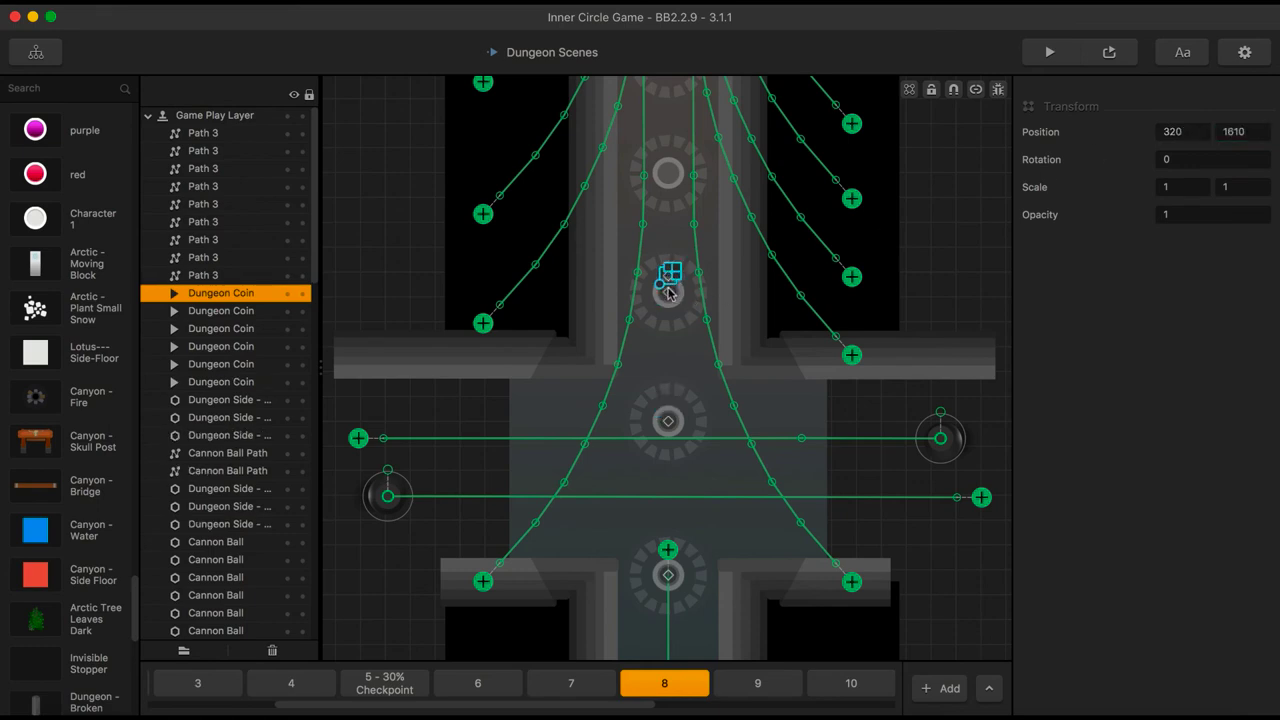
left_click(672, 203)
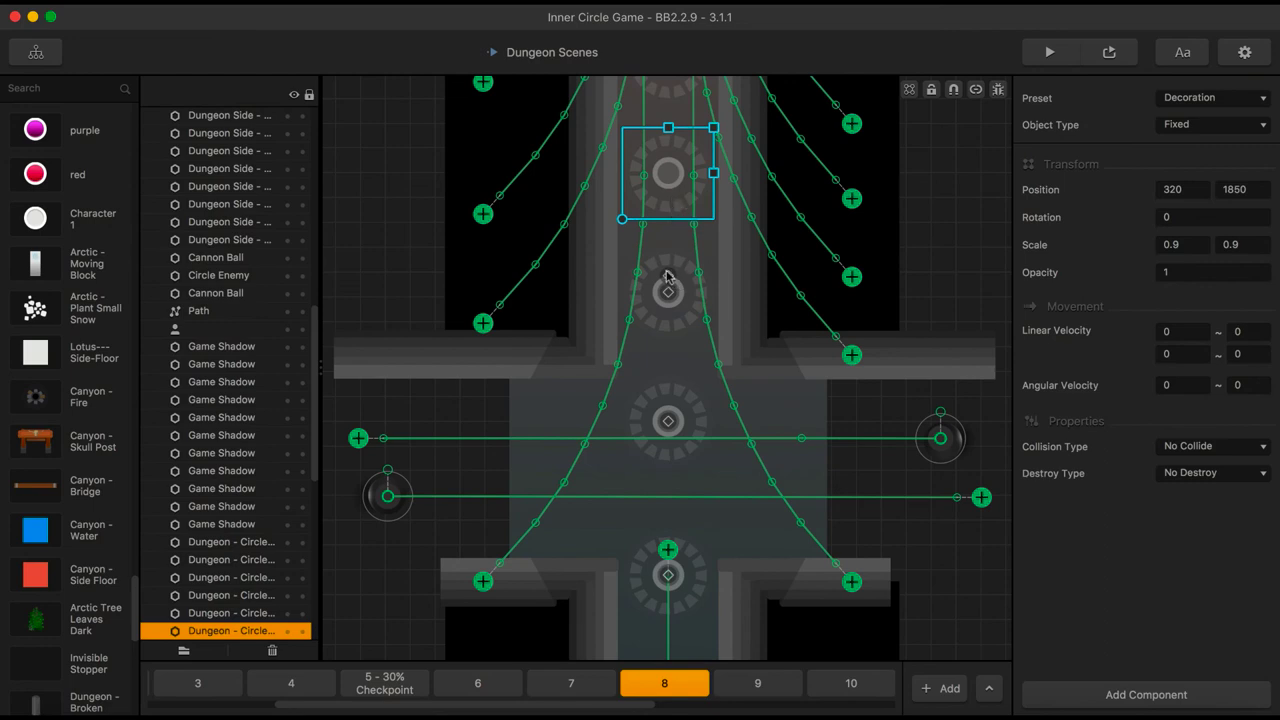
left_click(670, 280)
left_click(1234, 131)
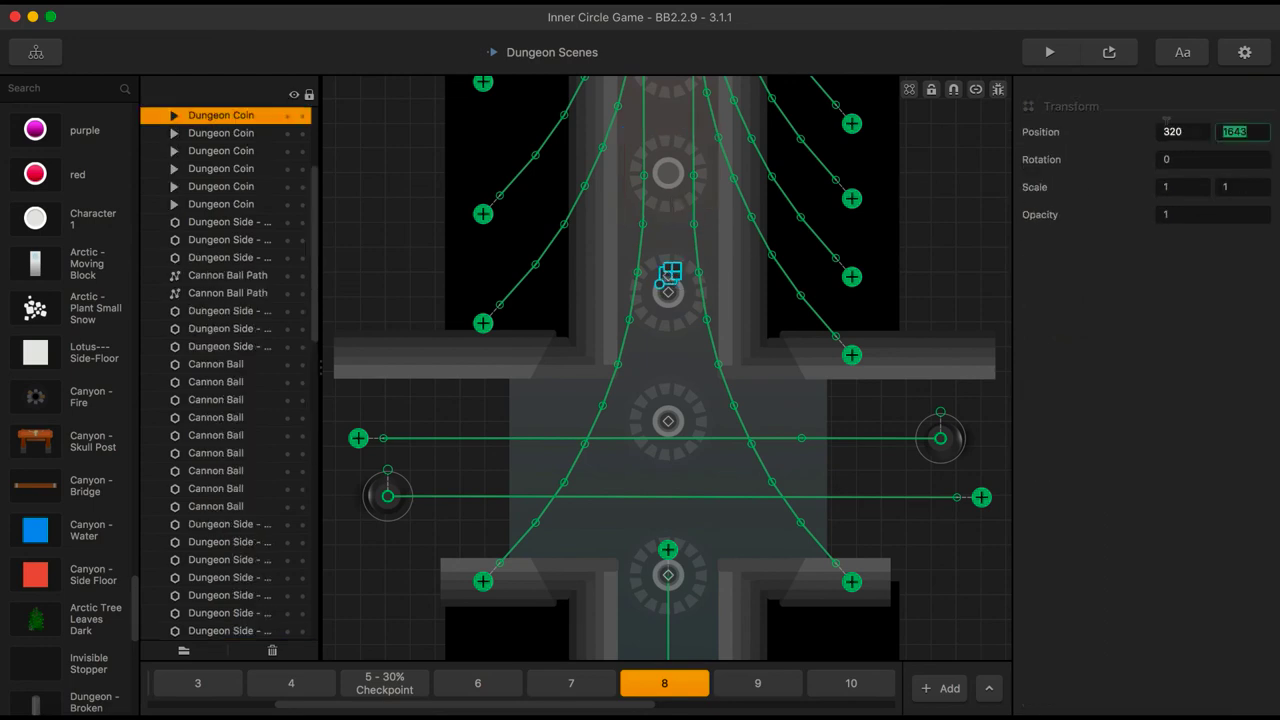
type("1850")
key("Return")
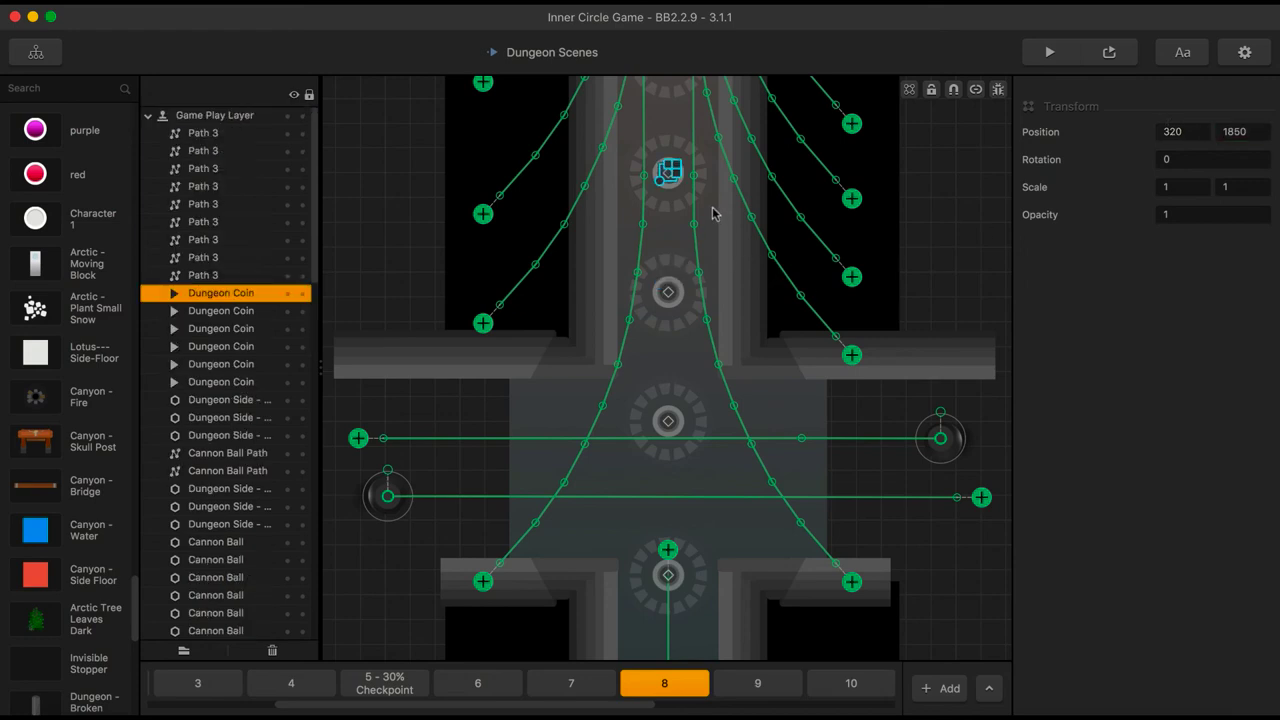
Duplicate the Dungeon Coin at Y 1850 and set the copy's Y position to 2080, matching the next circle up the corridor
left_click_drag(712, 210, 717, 543)
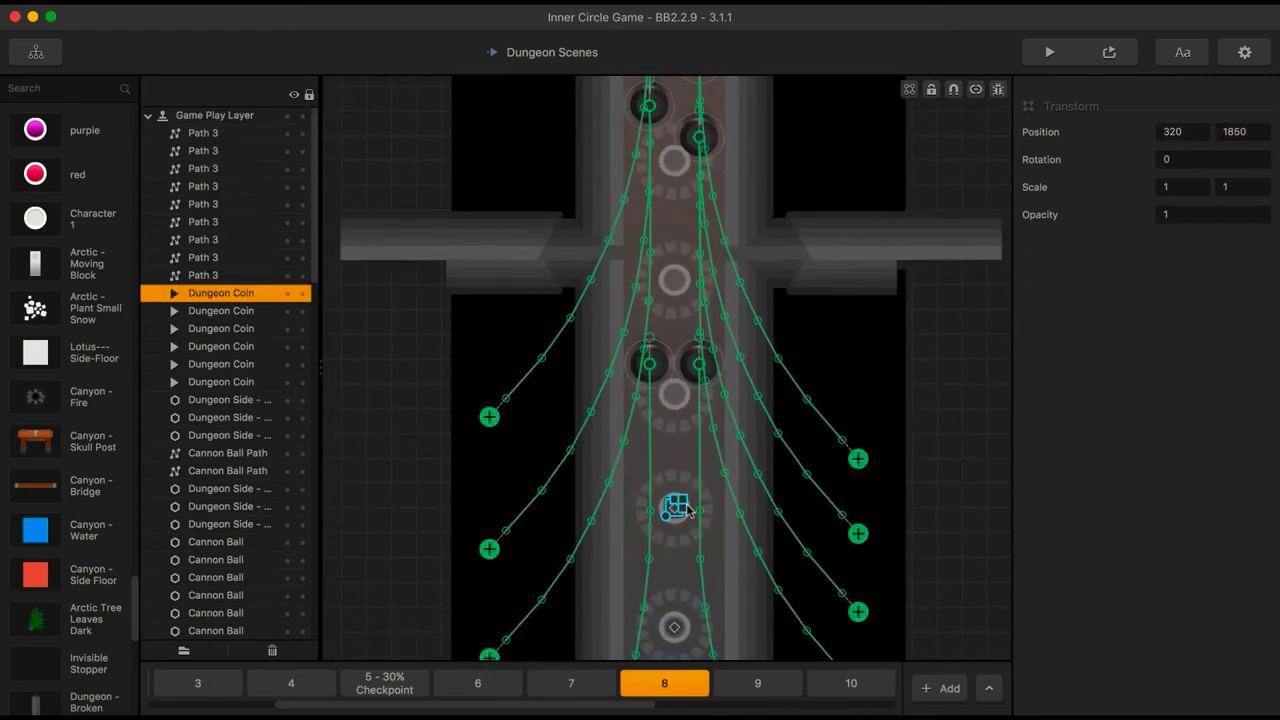
left_click(676, 408)
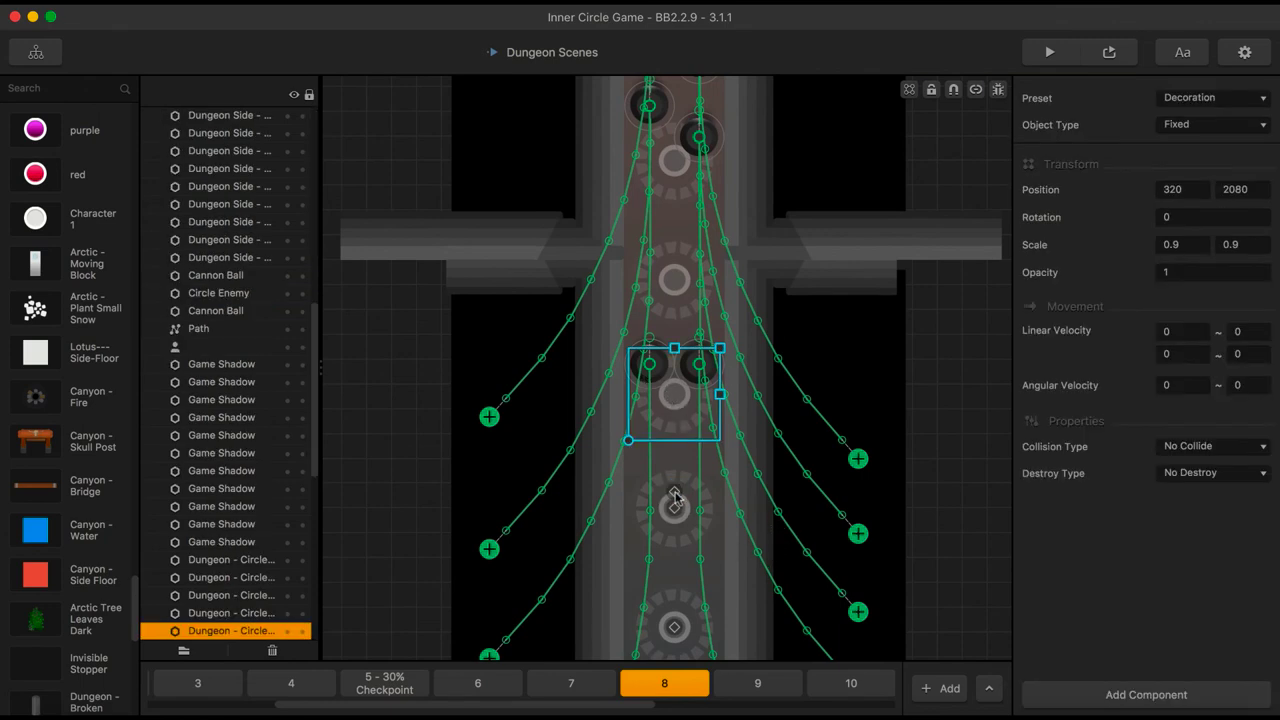
left_click(675, 497)
left_click(1235, 131)
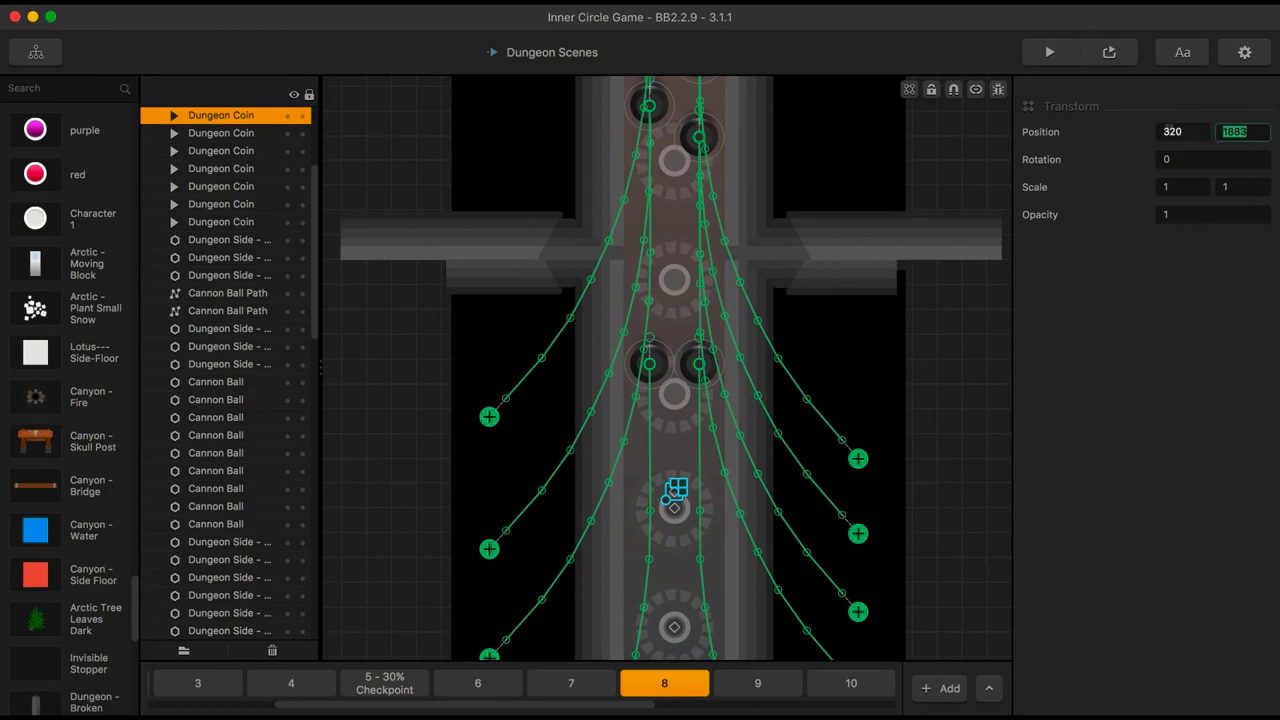
type("2080")
key("Return")
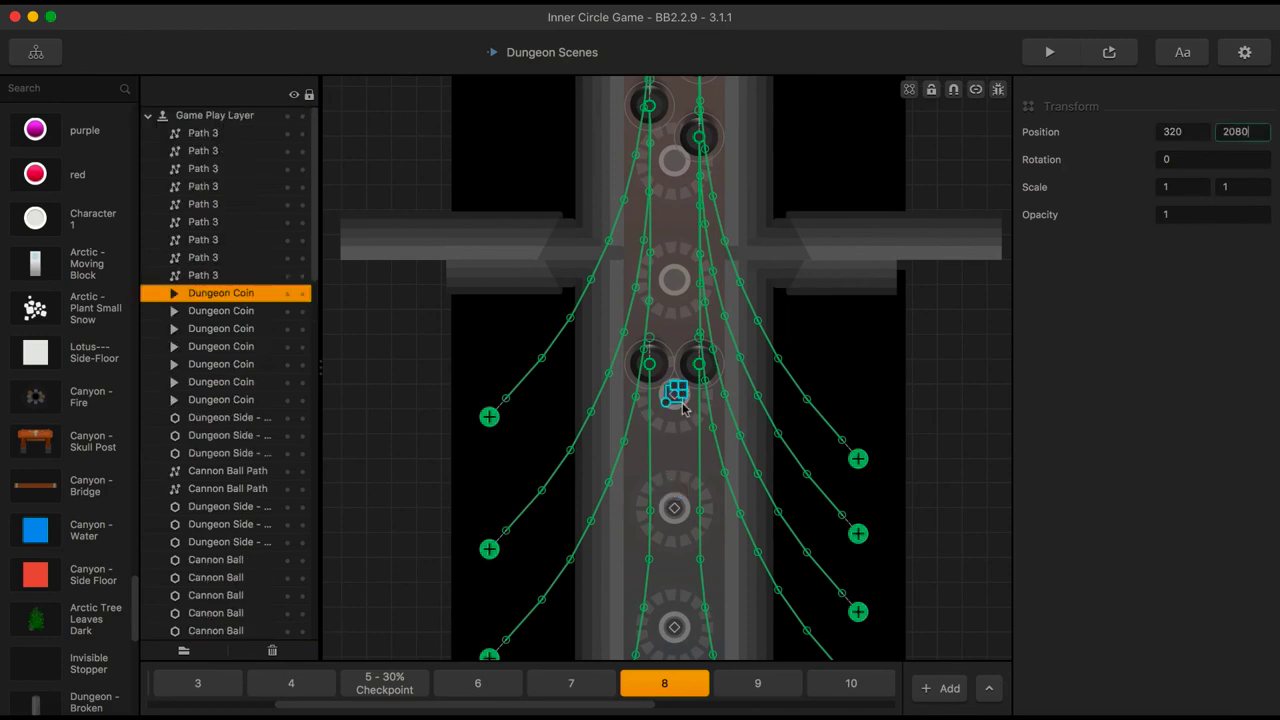
Duplicate the Dungeon Coin at Y 2080 and set the copy's Y position to 2310, matching the next circle decoration
left_click(677, 315)
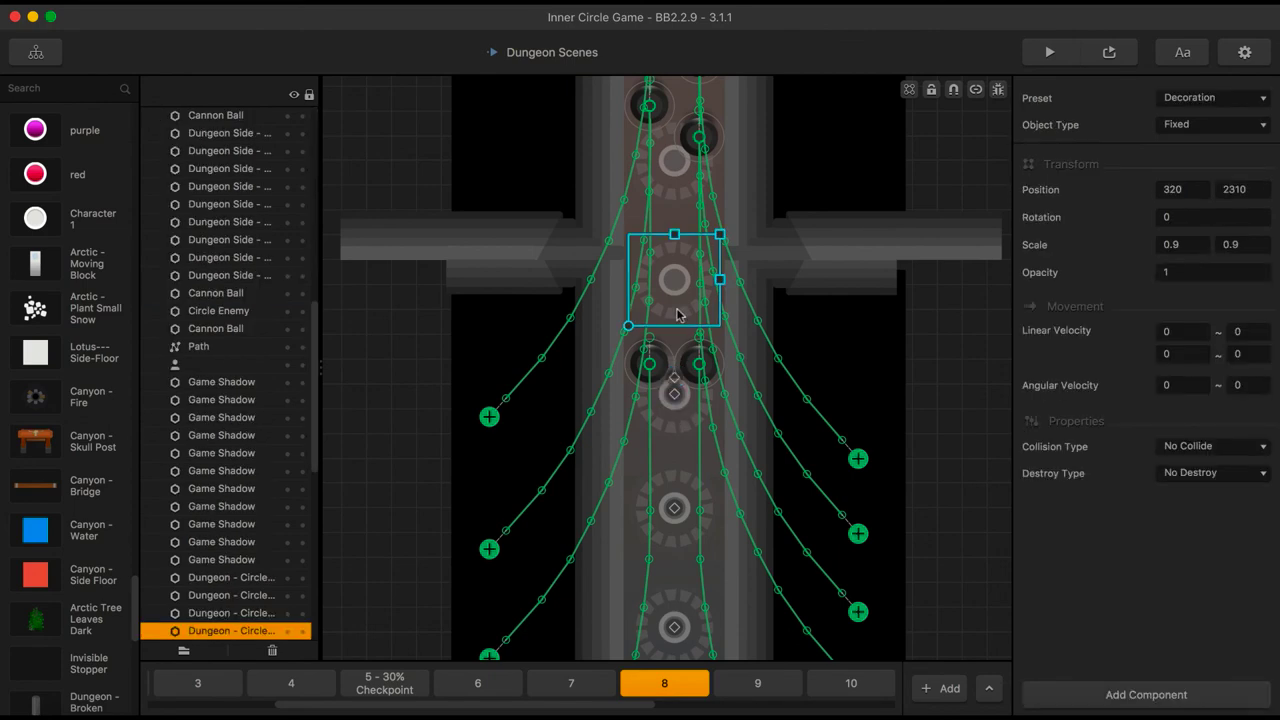
left_click(675, 392)
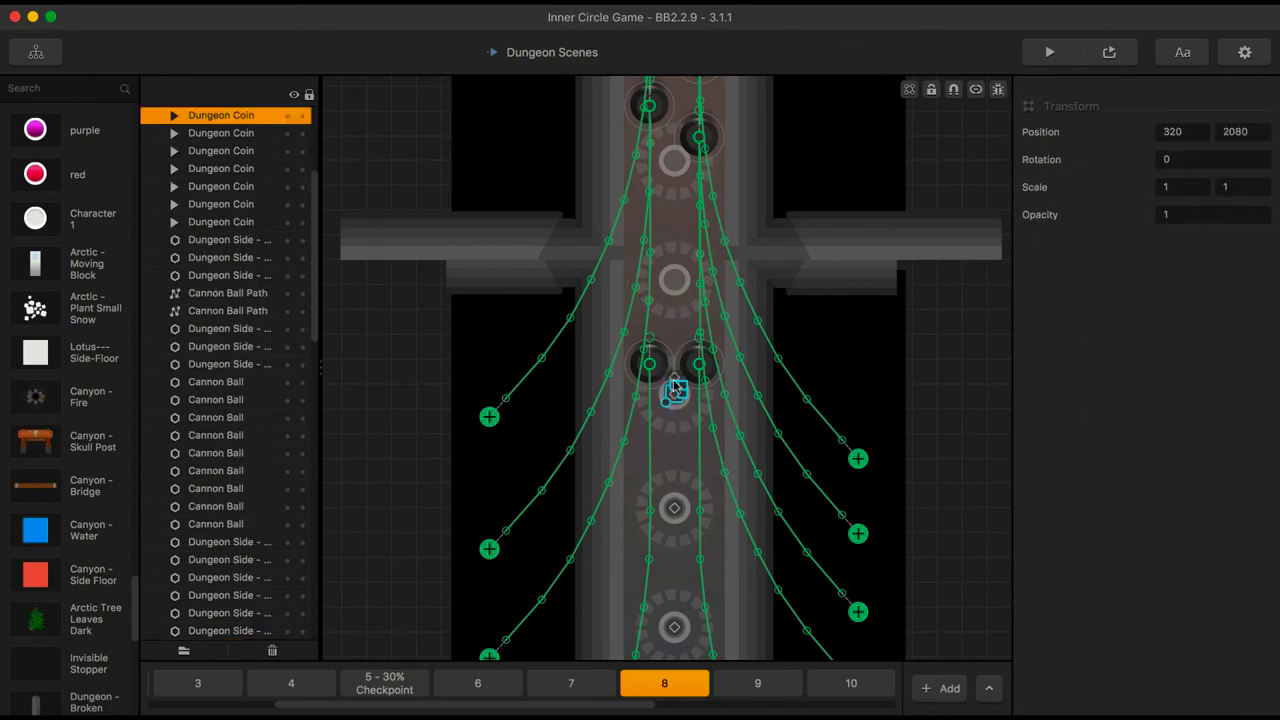
left_click_drag(676, 388, 677, 375, "alt")
key("shift+Tab")
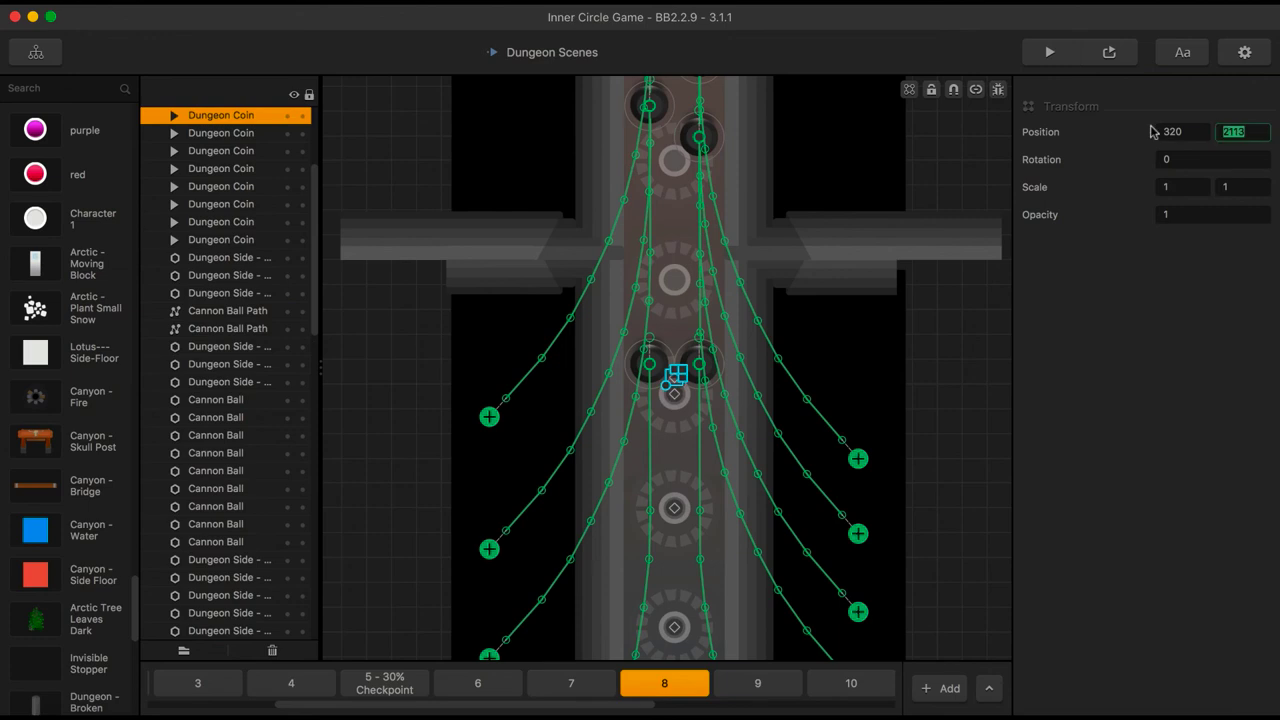
type("2310")
key("Return")
Duplicate the Dungeon Coin at Y 2310 and set the copy's Y position to 2550, matching the circle decoration above the side walls
left_click(676, 280)
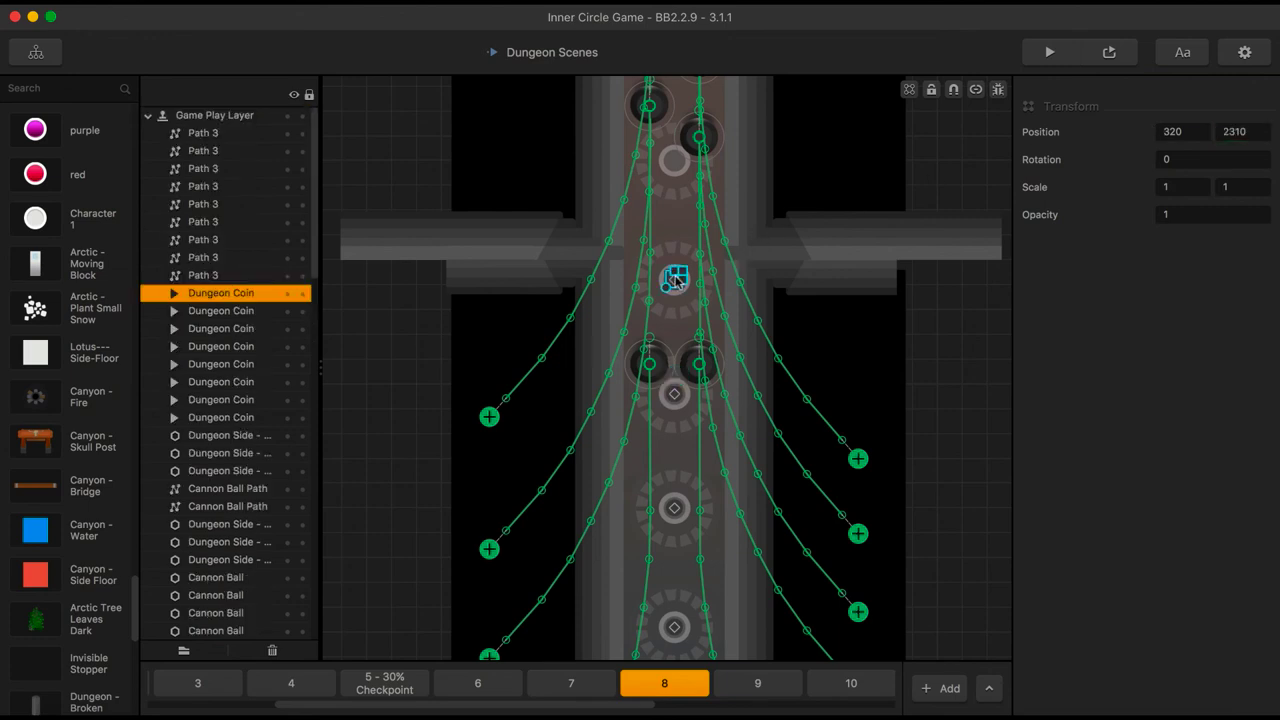
left_click(683, 196)
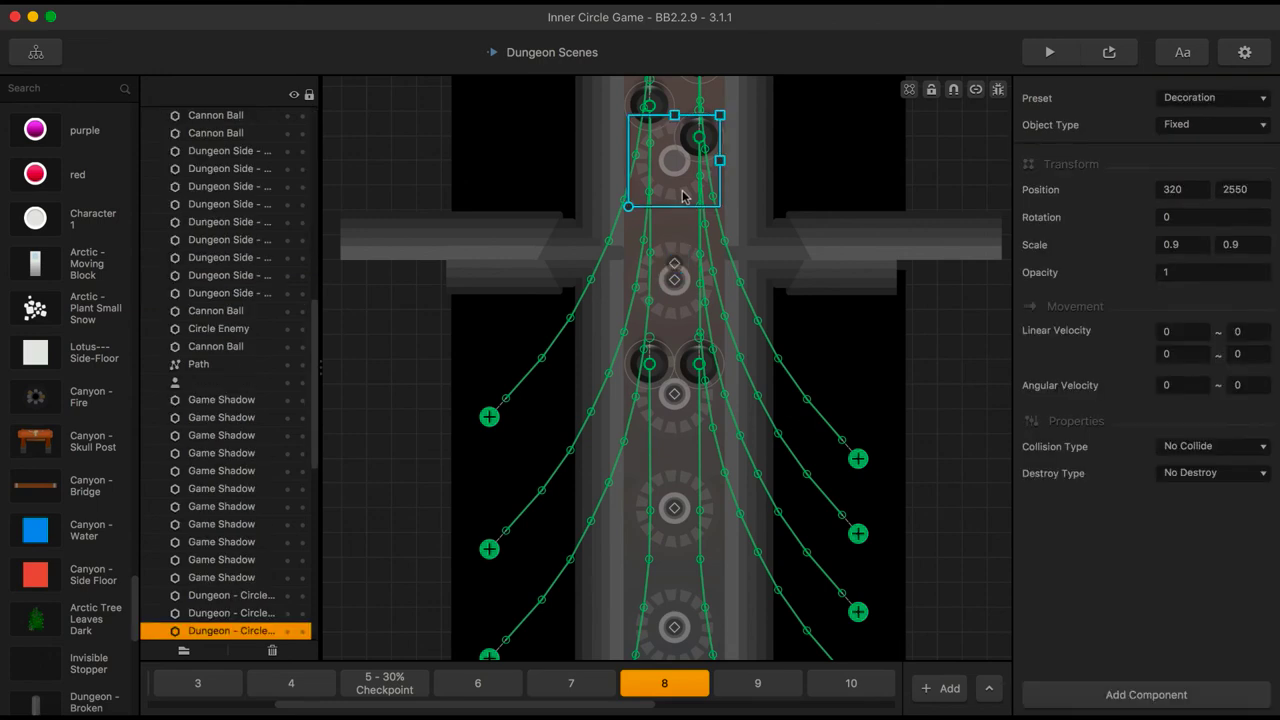
left_click_drag(676, 278, 677, 261)
type("25")
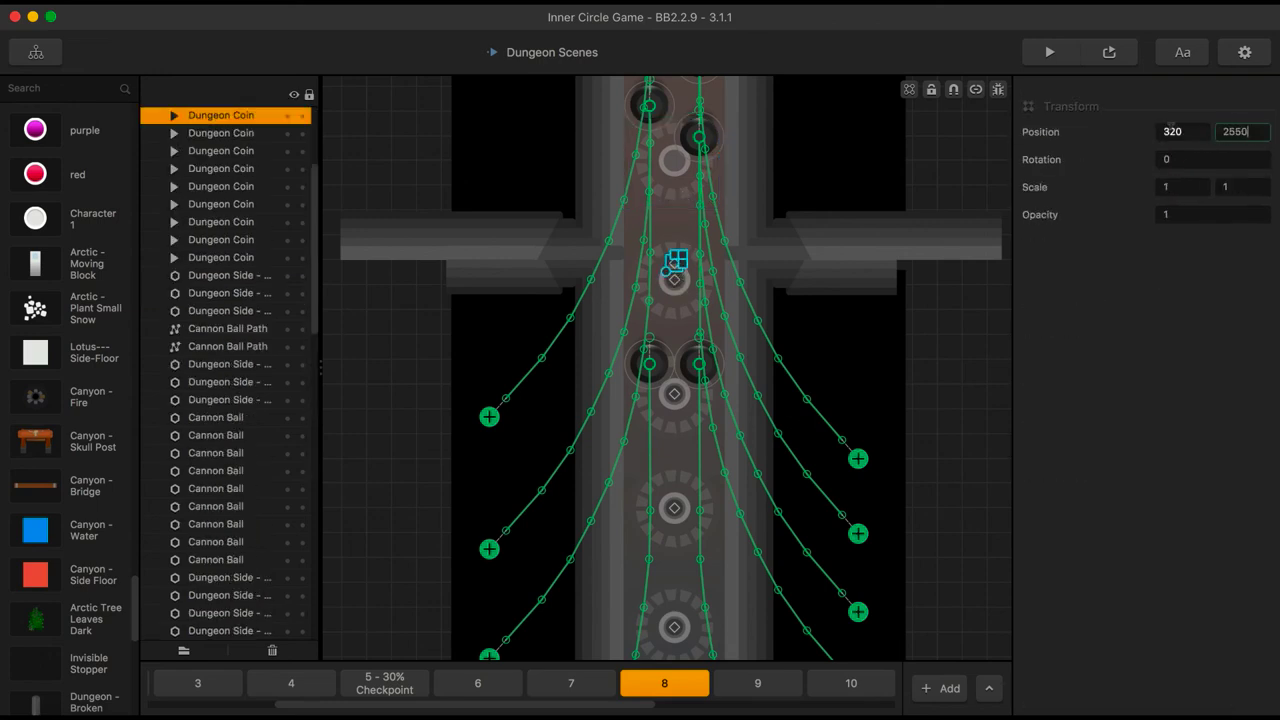
key("Return")
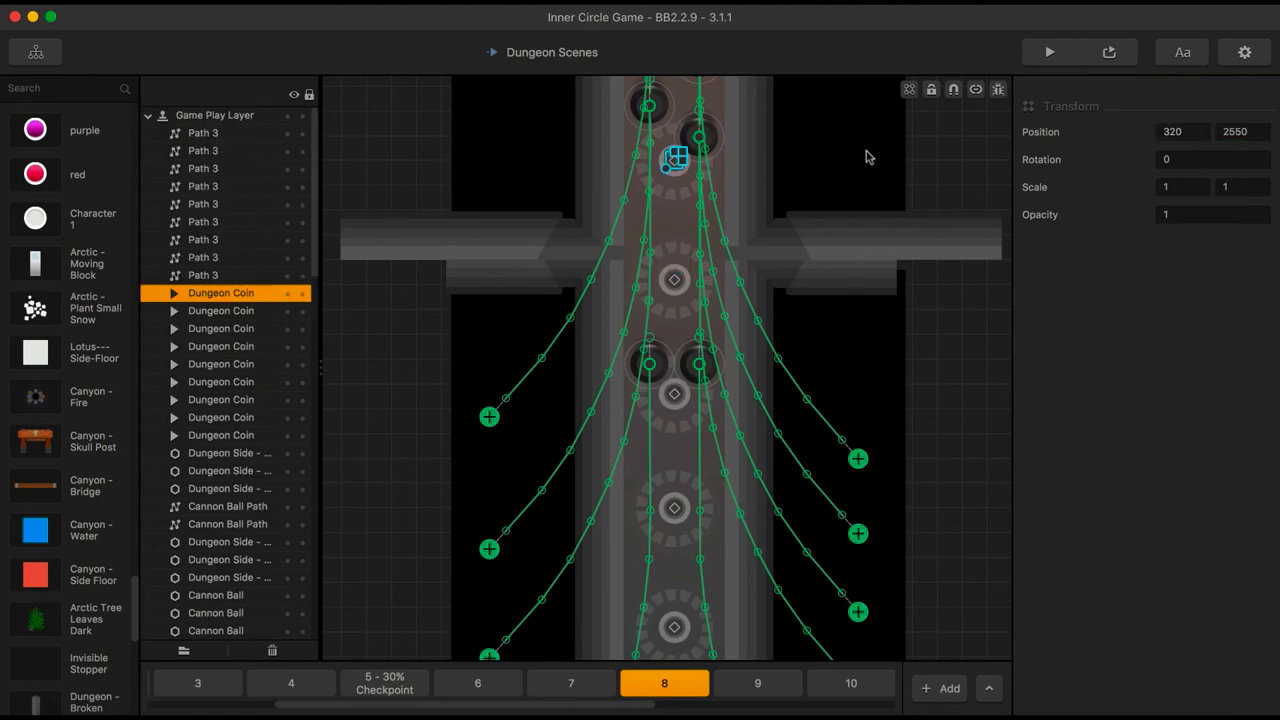
left_click(964, 165)
Duplicate the Dungeon Coin at Y 2550 and set the copy's Y position to 2890, matching the second-highest circle decoration
left_click_drag(726, 177, 729, 429)
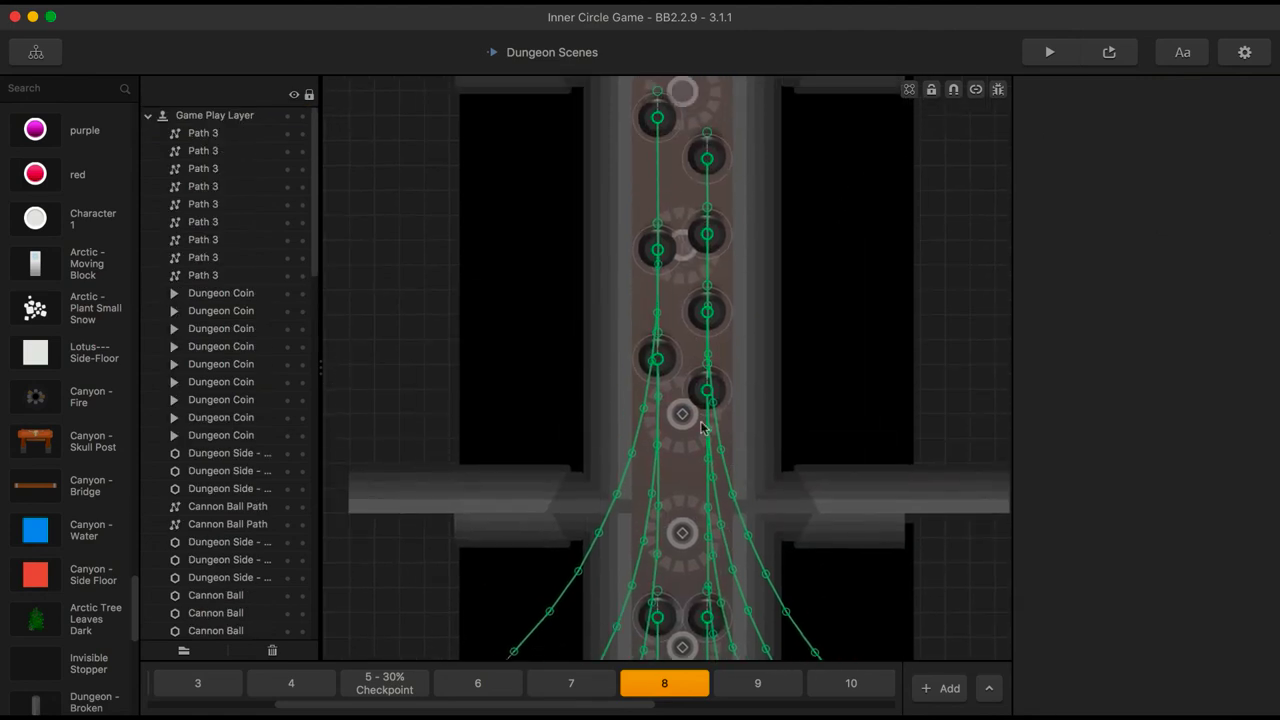
left_click(684, 287)
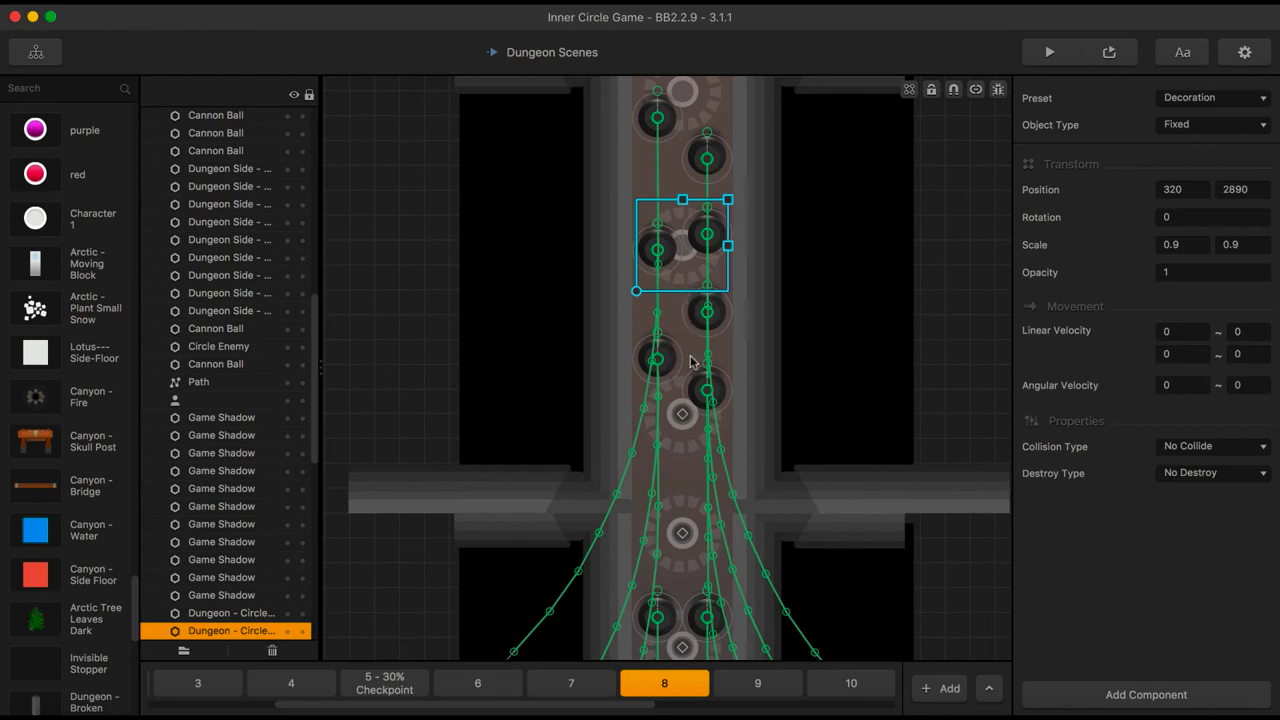
left_click(680, 414)
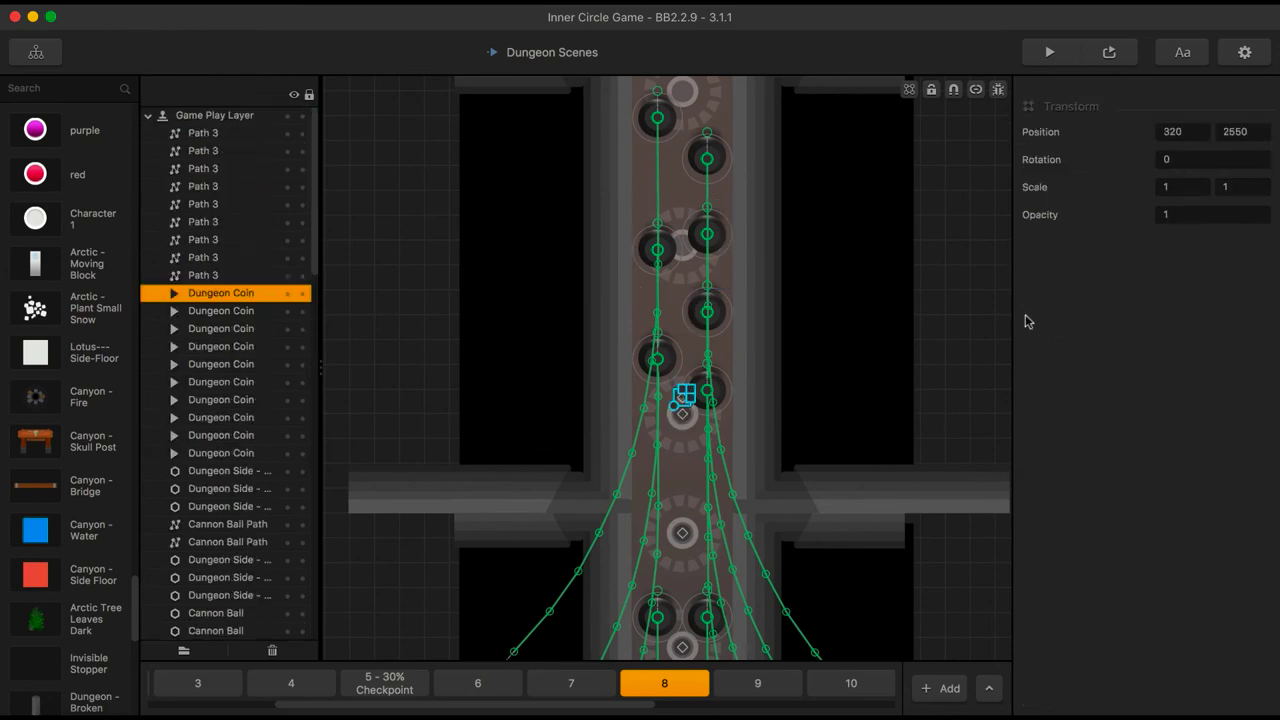
left_click(1235, 131)
type("2")
key("Return")
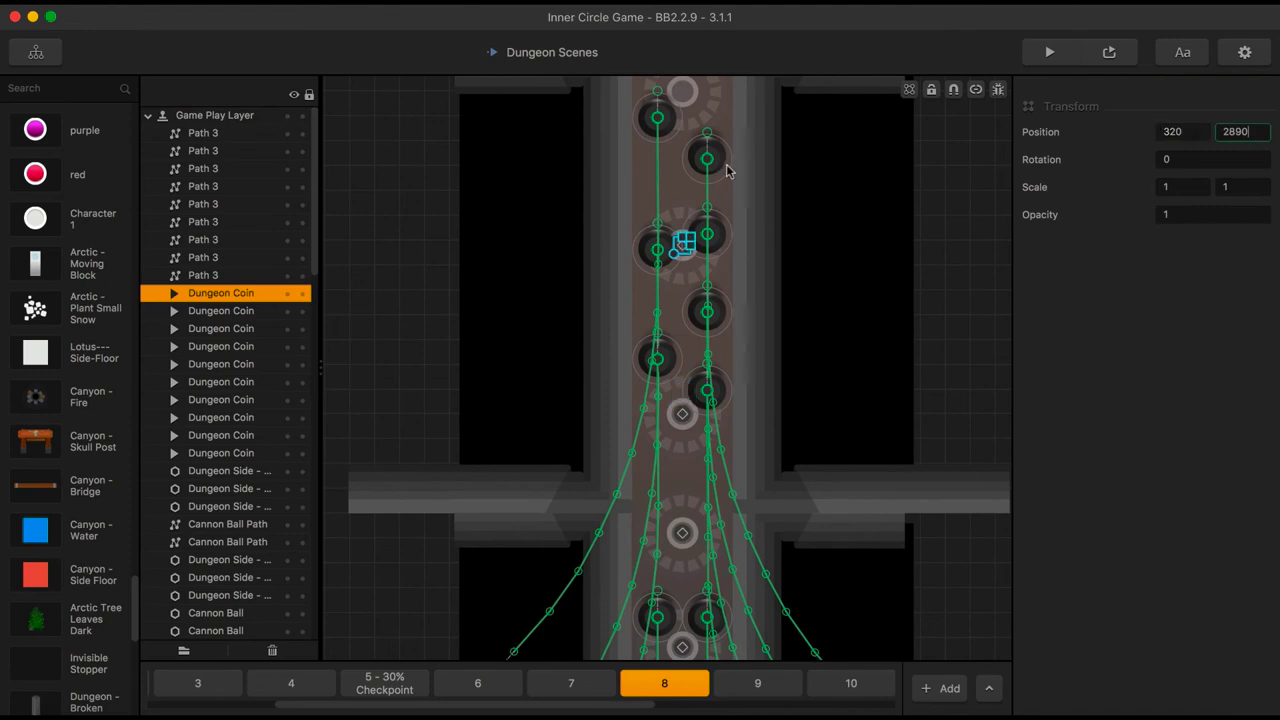
Duplicate the Dungeon Coin at Y 2890 and set the copy's Y position to 3200, matching the circle at the corridor's upper end
left_click(693, 127)
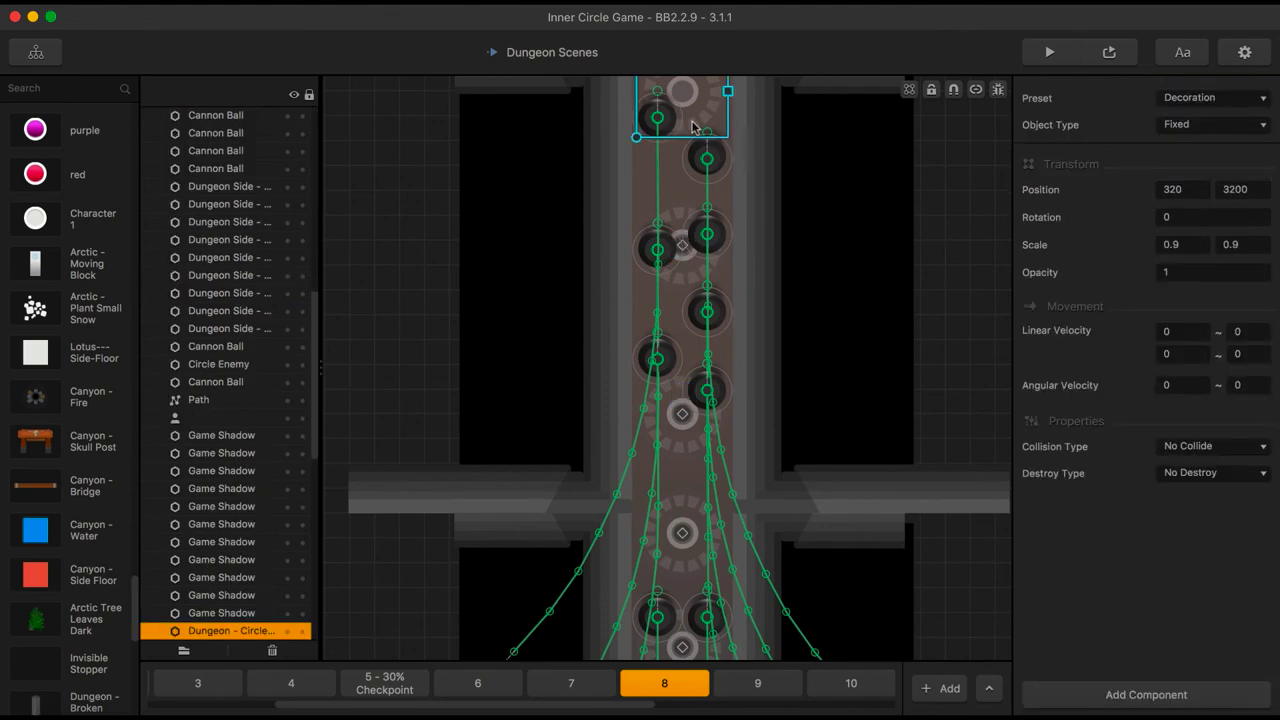
left_click(683, 246)
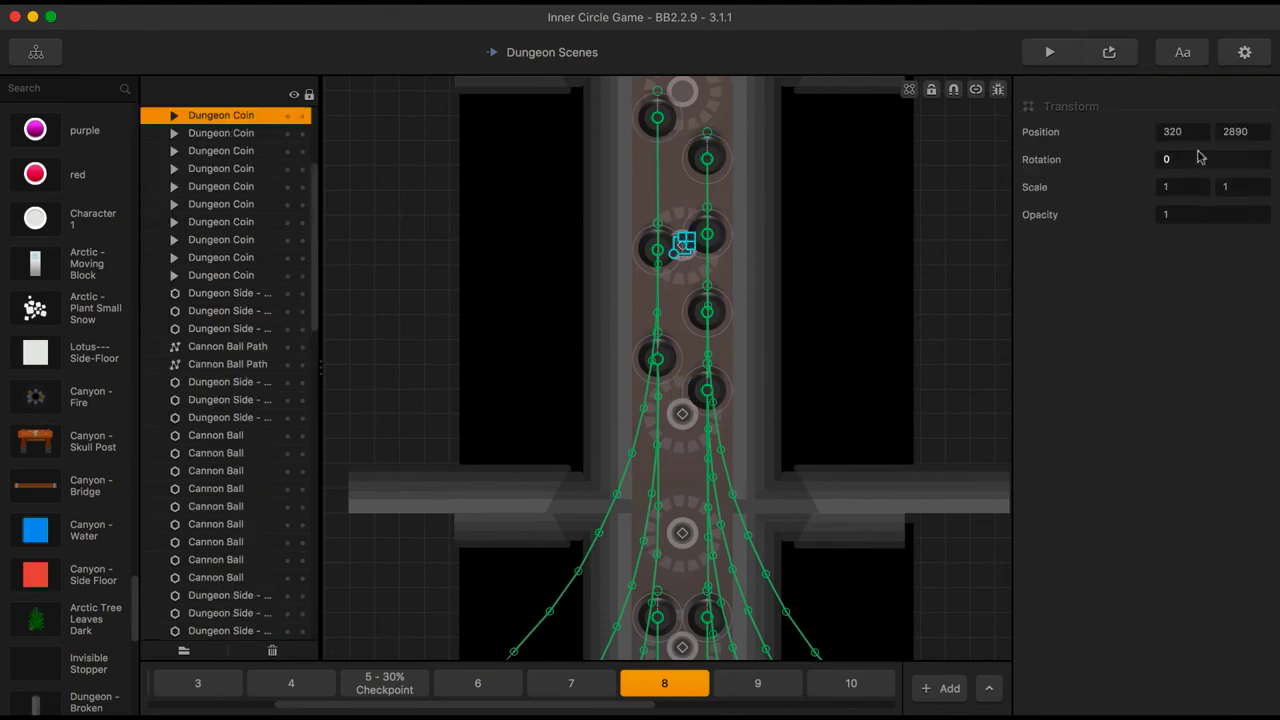
type("3200")
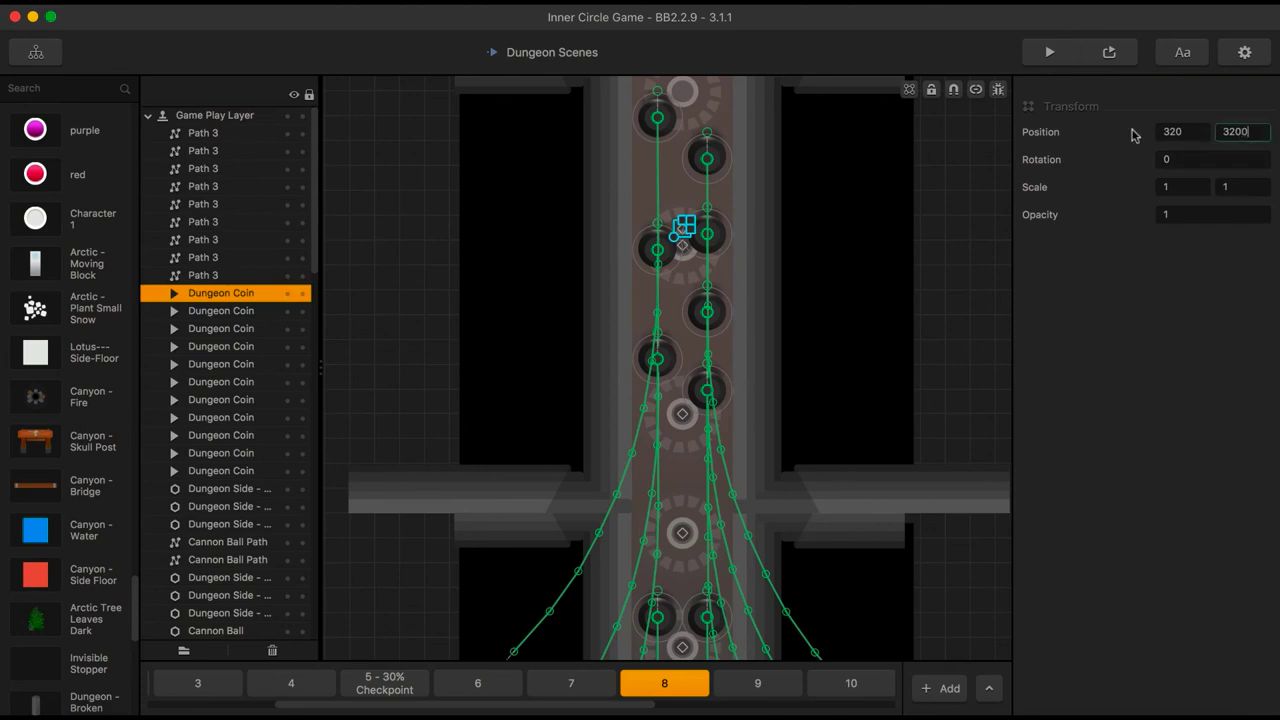
key("Return")
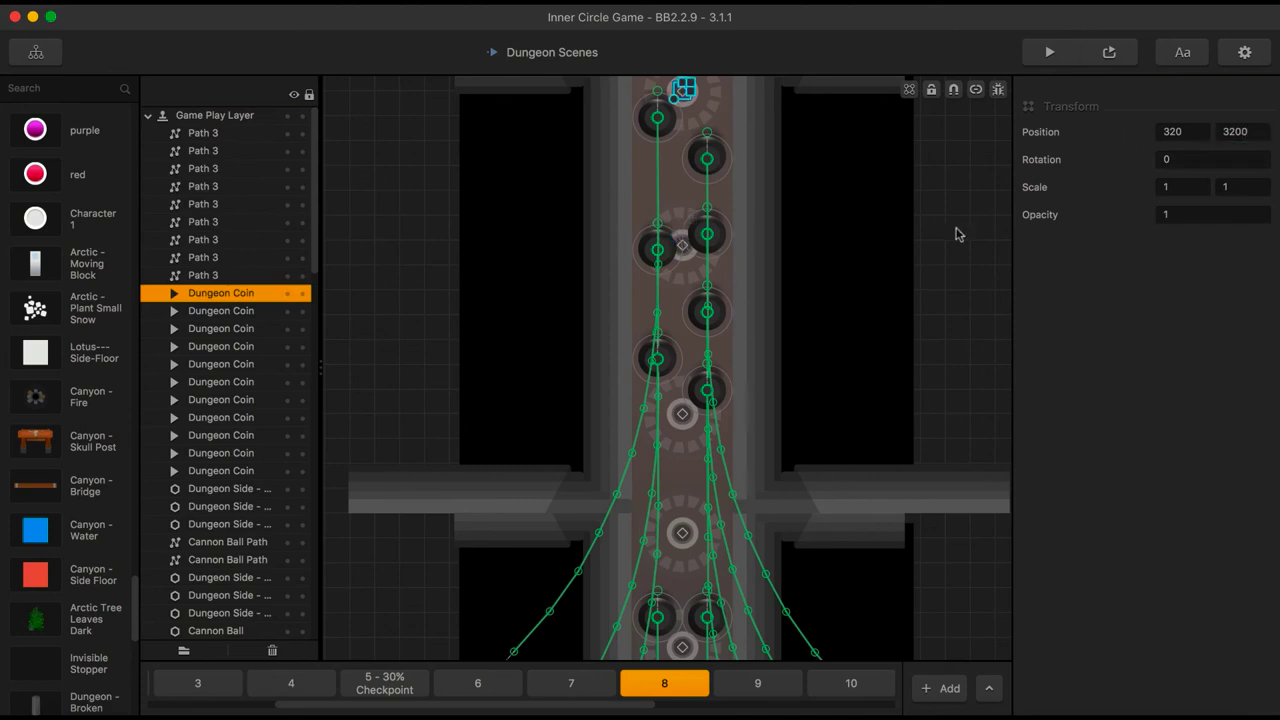
left_click(956, 234)
Extend the character path straight up the whole corridor so its end point sits just above the scene's upper boundary
scroll(956, 234, "down", 5)
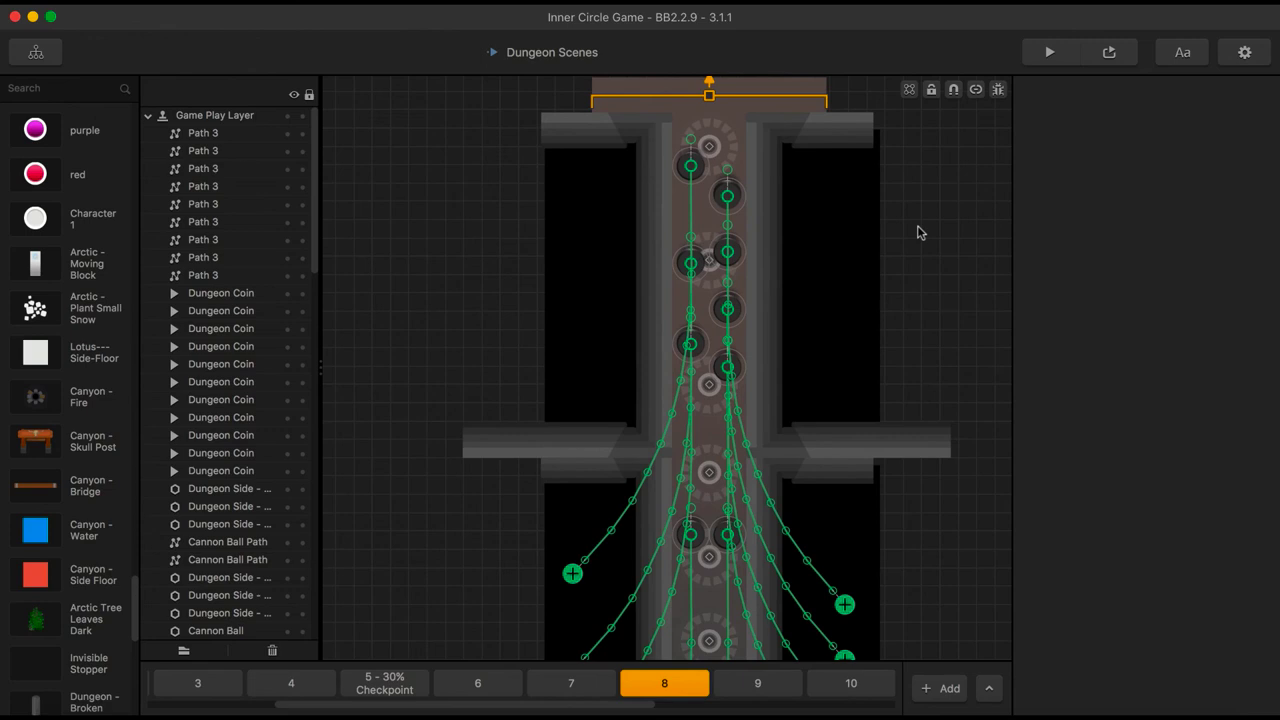
scroll(920, 232, "down", 5)
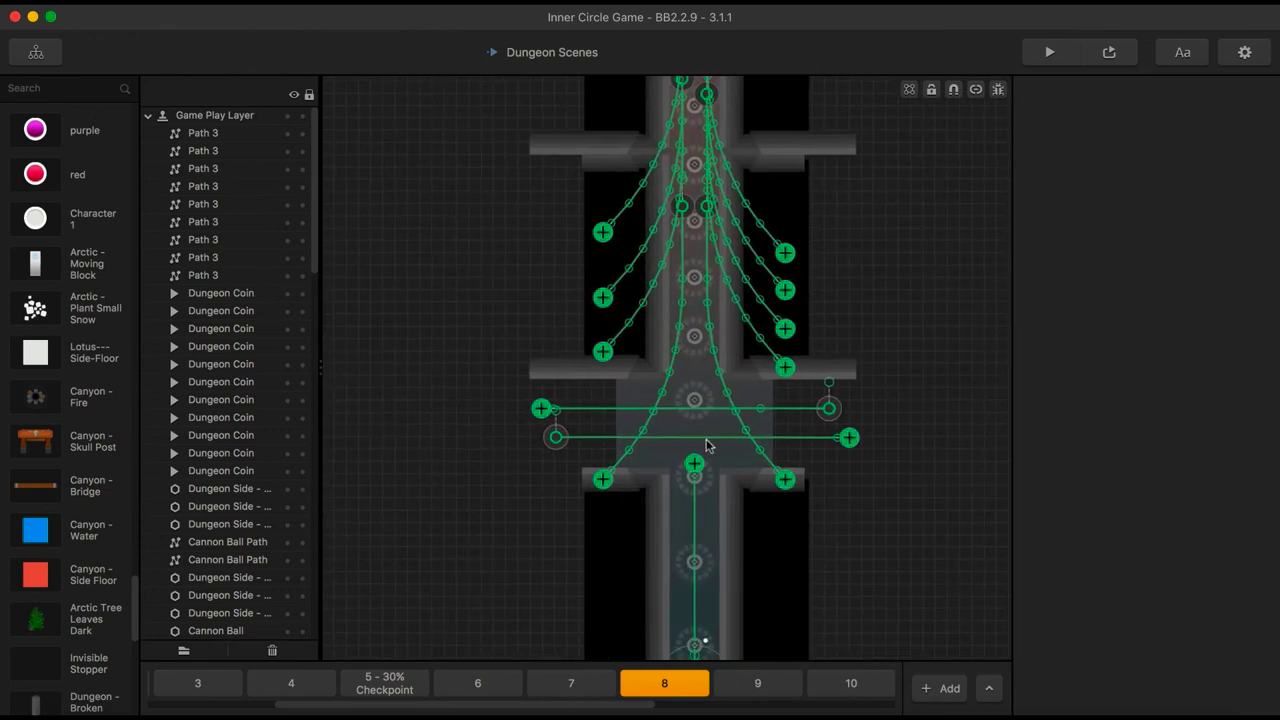
scroll(866, 262, "down", 5)
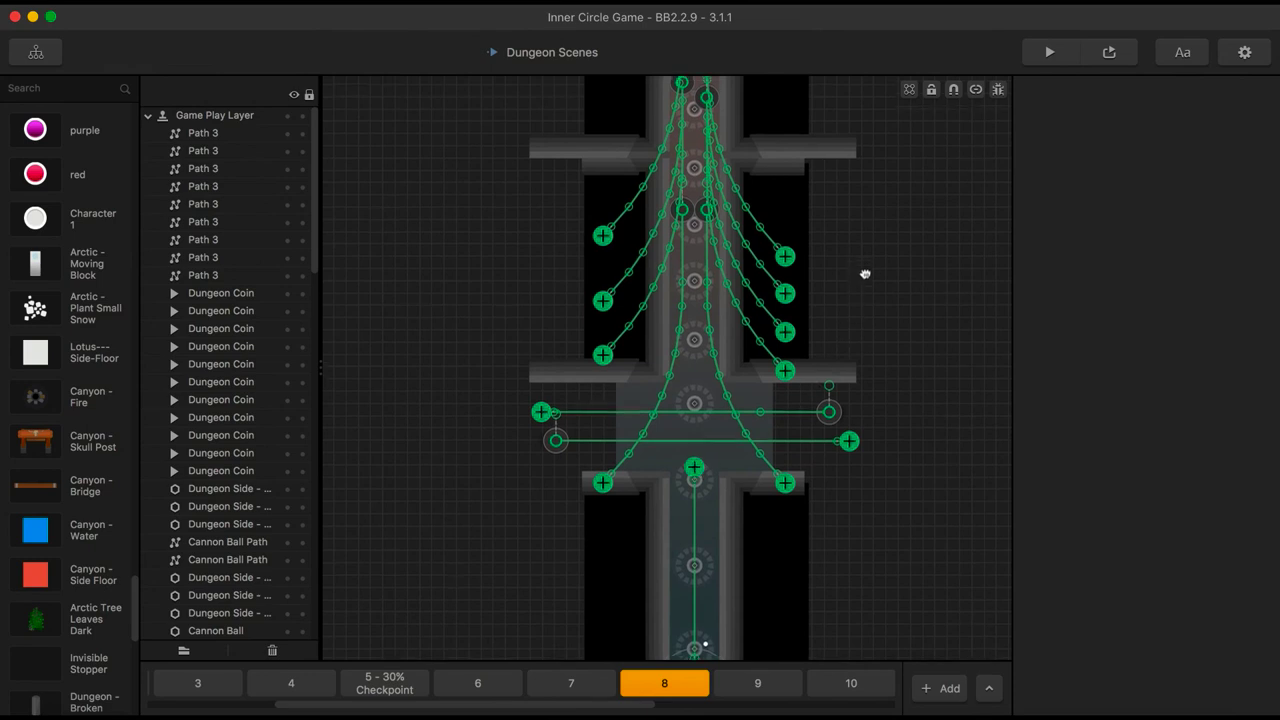
scroll(871, 343, "up", 3)
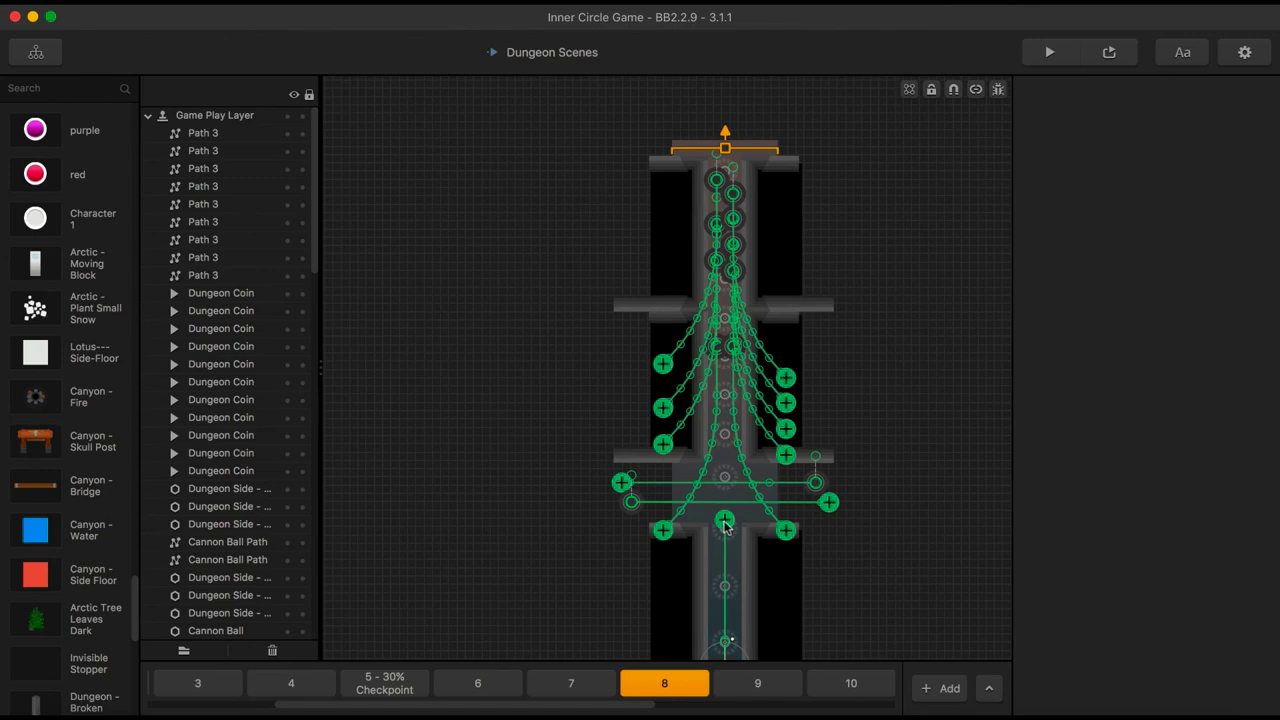
left_click_drag(726, 527, 725, 95)
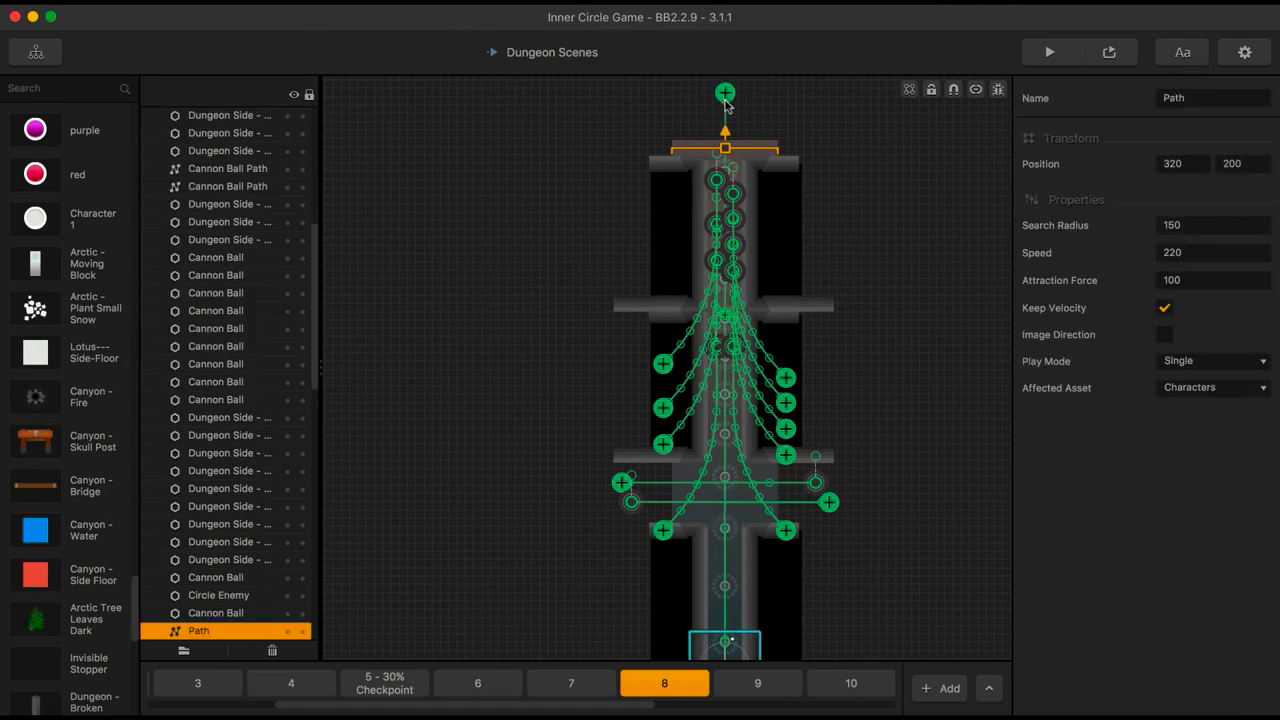
scroll(760, 153, "up", 8)
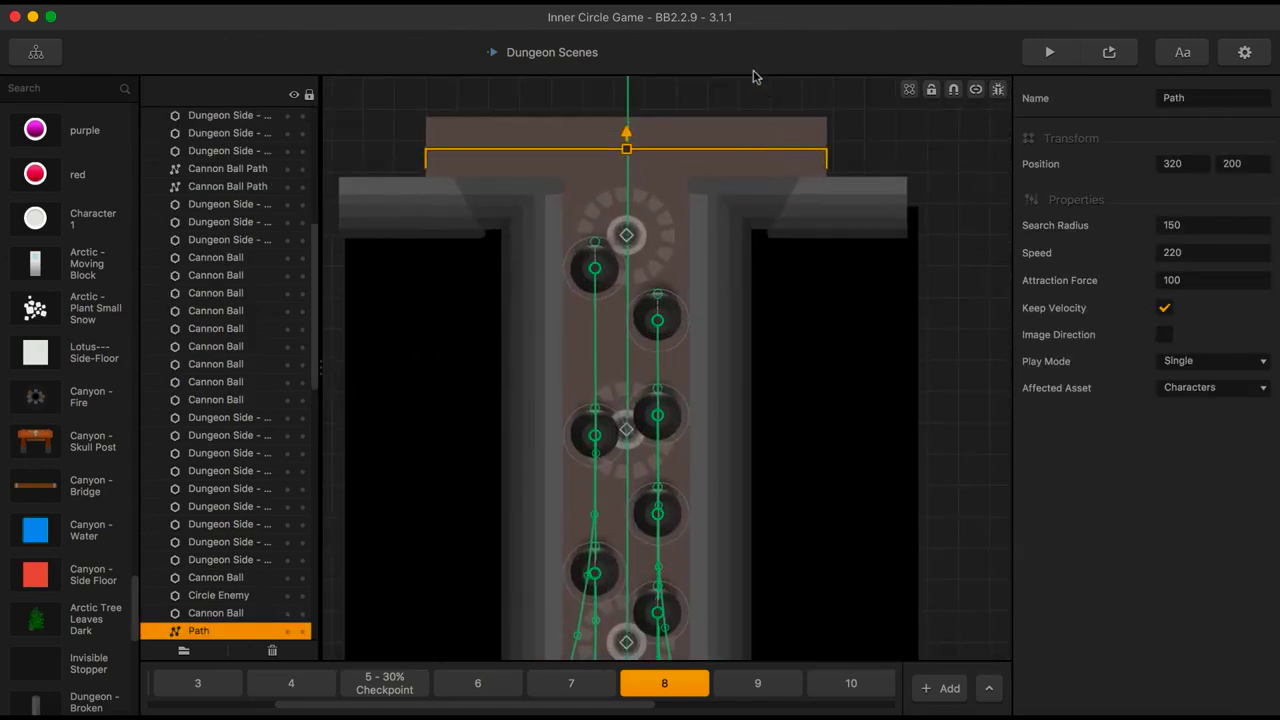
left_click_drag(845, 134, 911, 366)
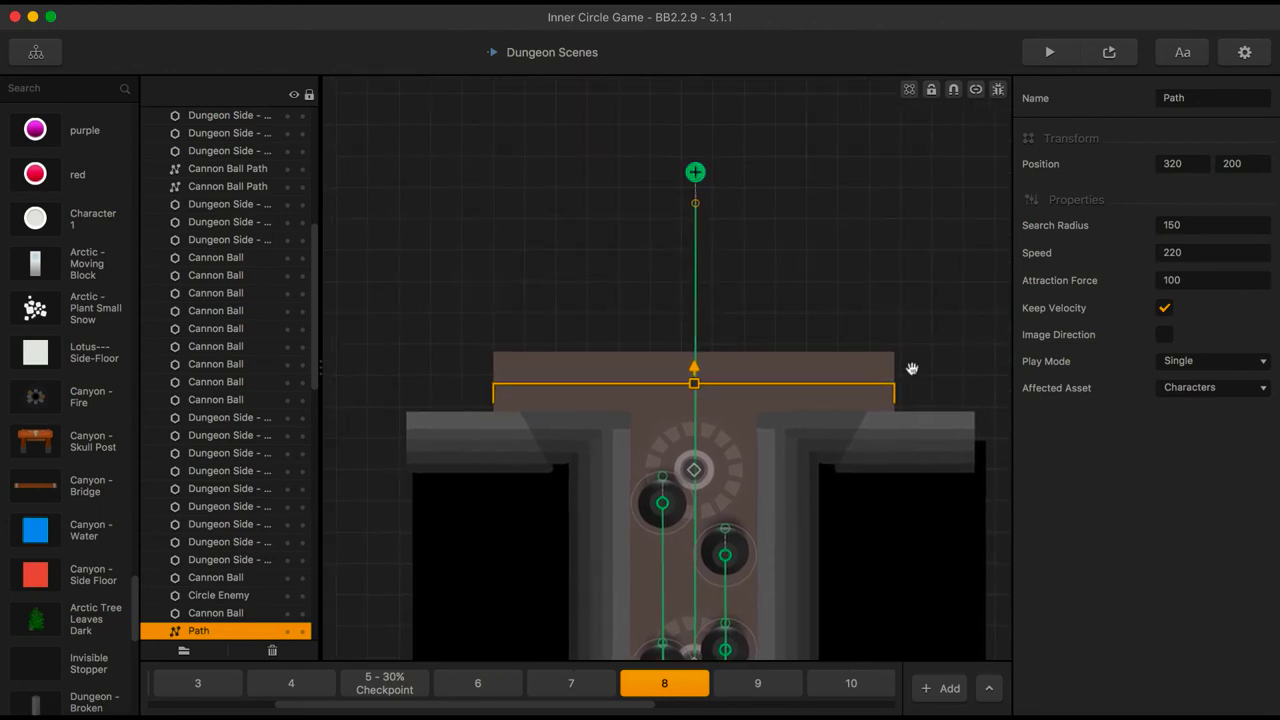
left_click_drag(697, 207, 697, 353)
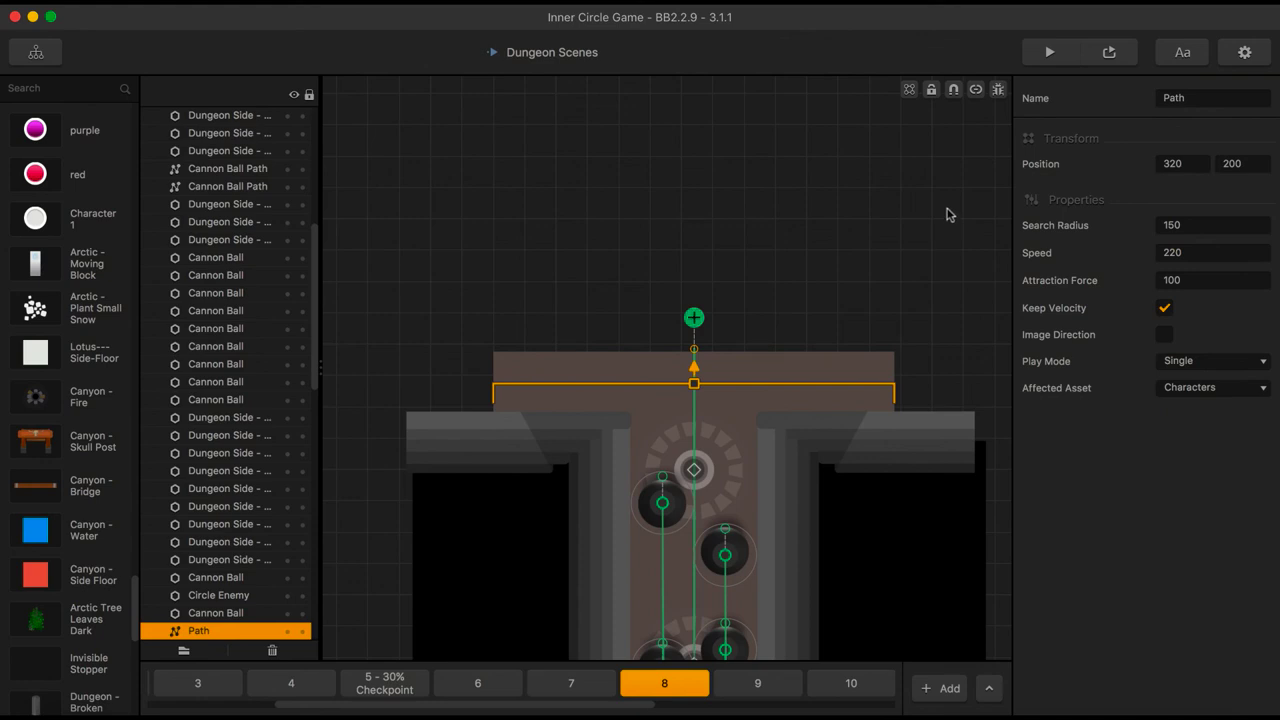
Preview the dungeon scene to check the character path and coins along the corridor, and close the preview
left_click(1109, 55)
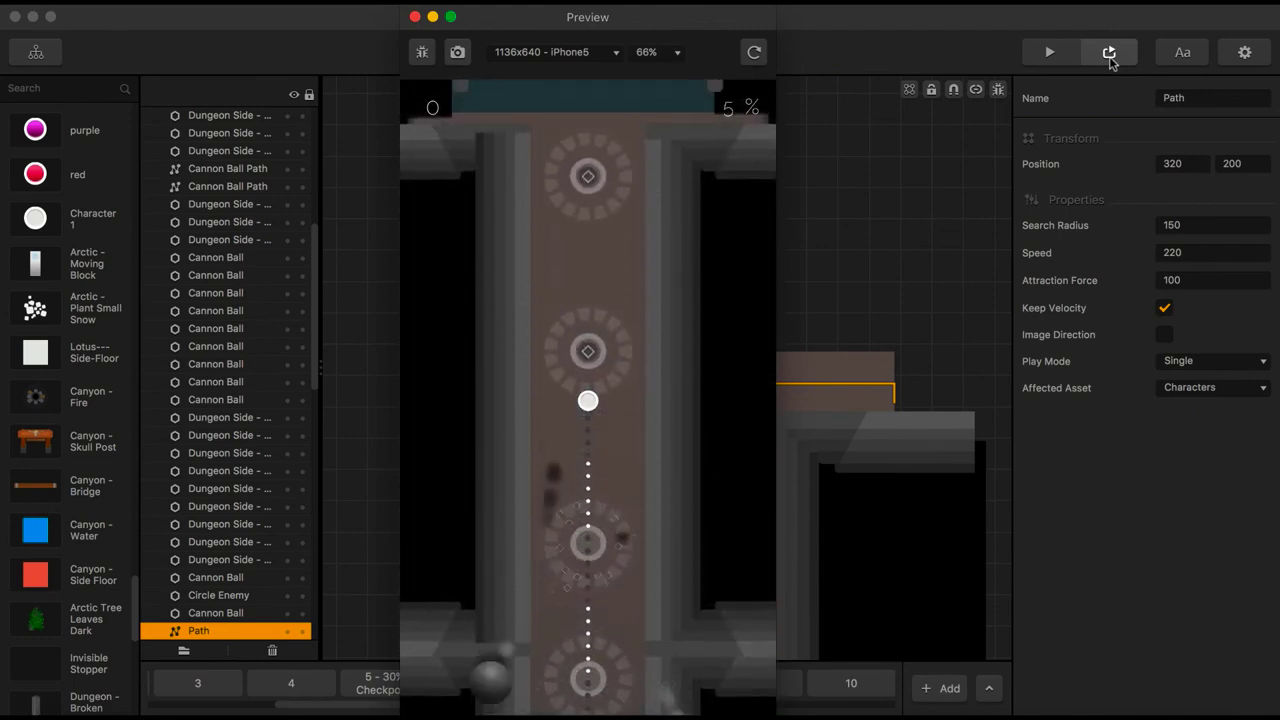
left_click(415, 17)
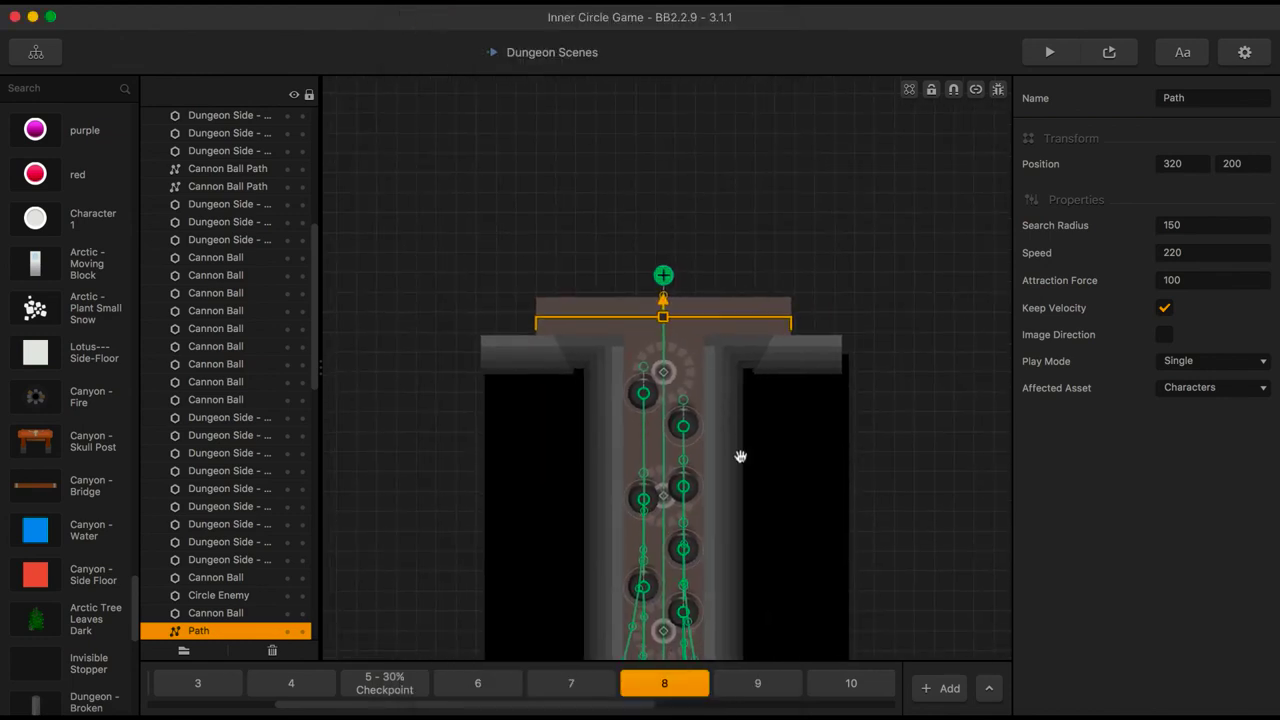
Duplicate the highest cannon ball path at X 270 and move the copy to X 285, just above the corridor's last coin
scroll(656, 462, "up", 5)
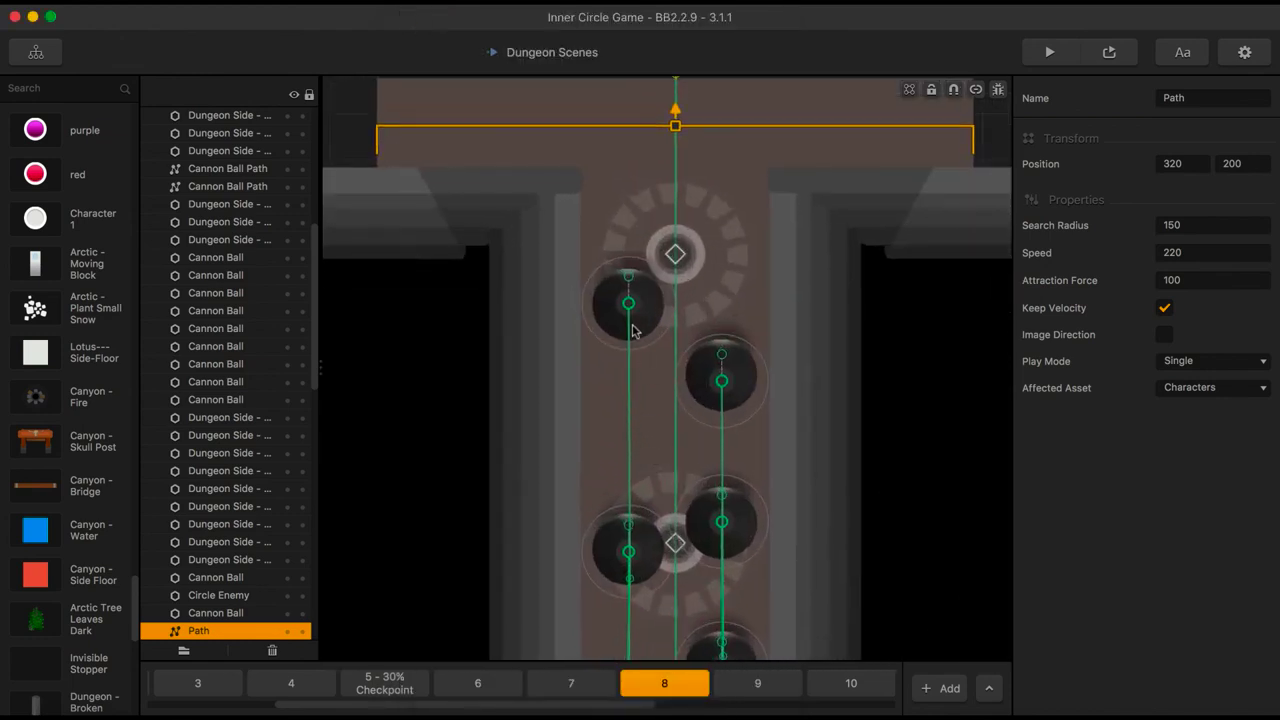
left_click(629, 305)
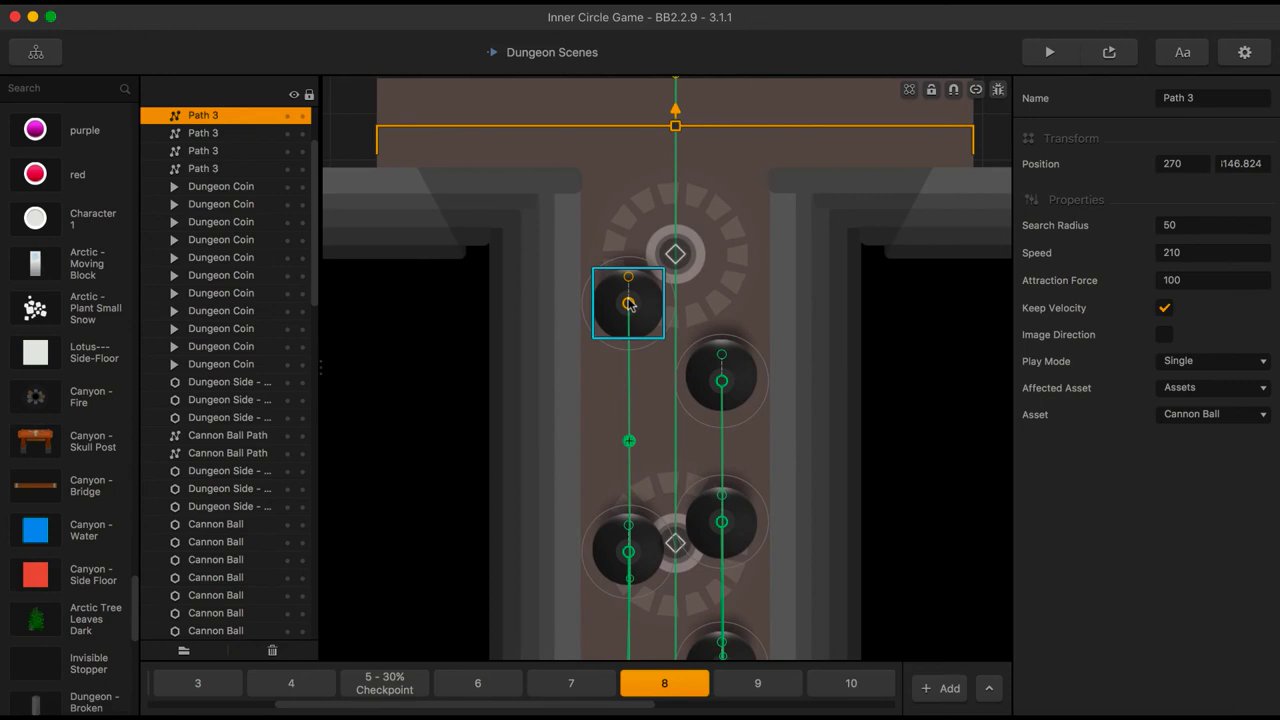
key("super+d")
key("Up")
key("Up")
key("Up")
key("Up")
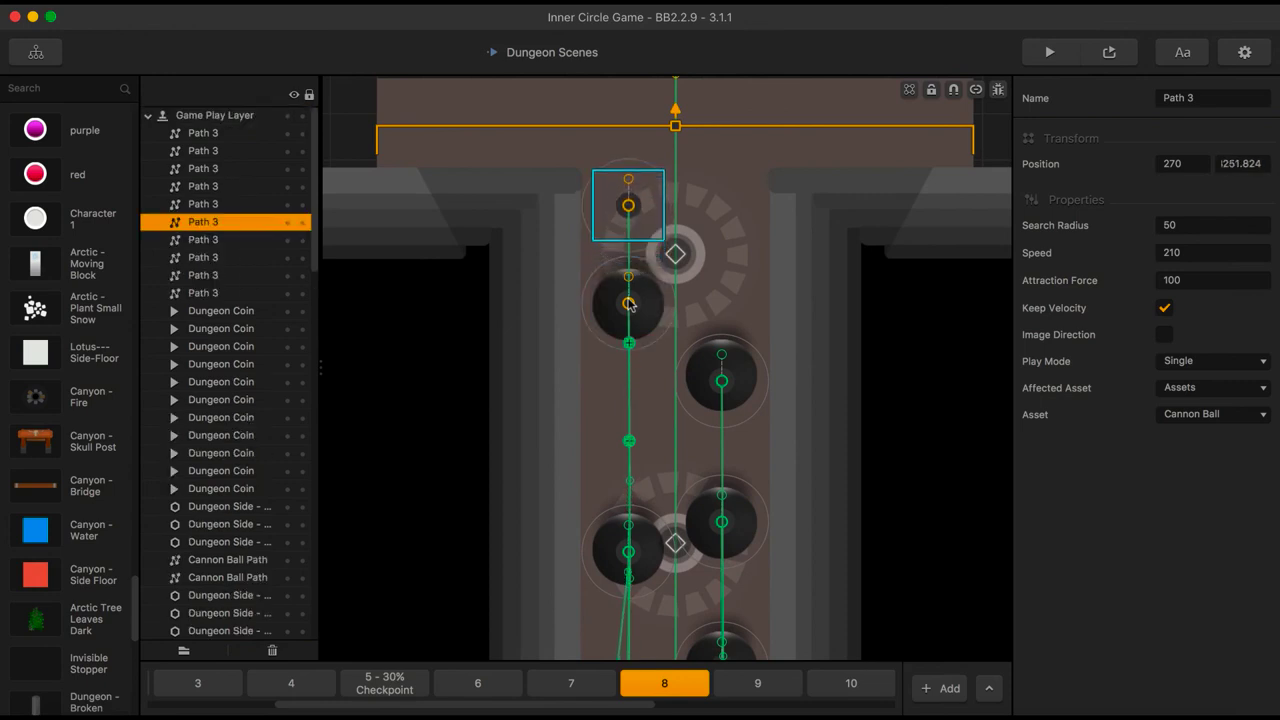
key("Up")
key("Up")
key("Right")
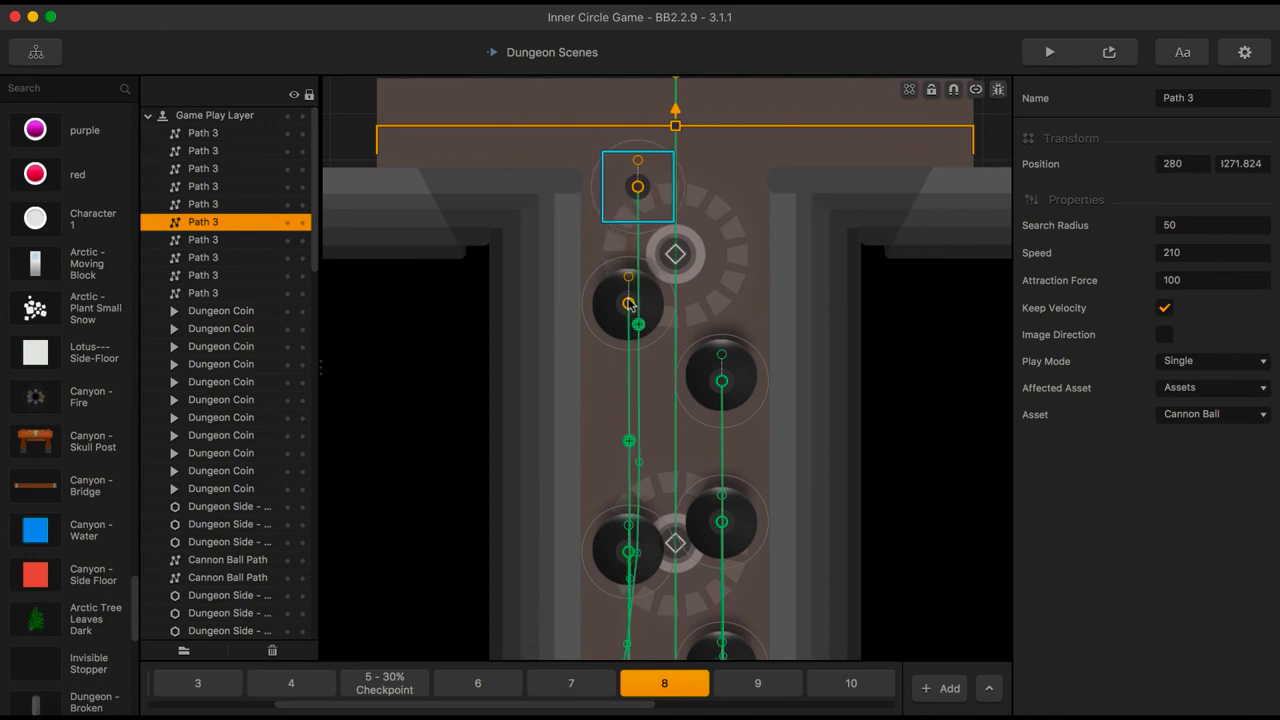
key("Right")
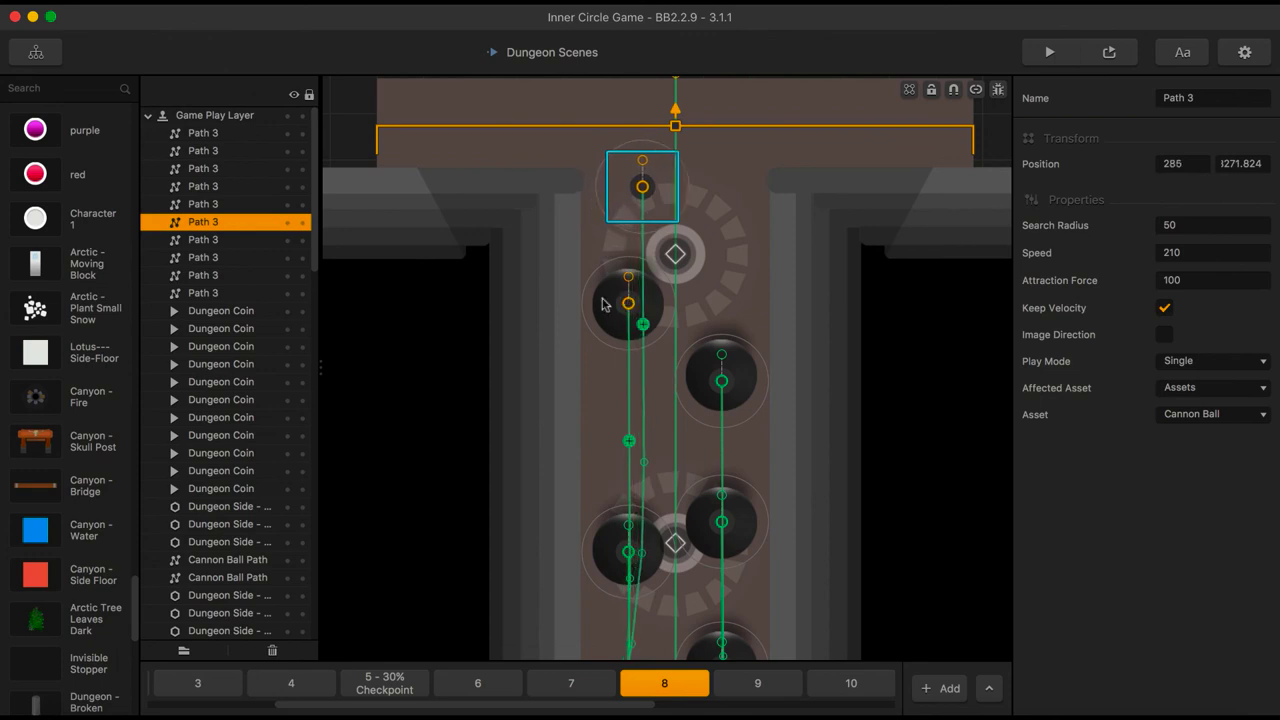
Duplicate the highest cannon ball at X 270 and move the copy to X 285, Y about 3270, centred on the new path's start
left_click(603, 305)
key("Up")
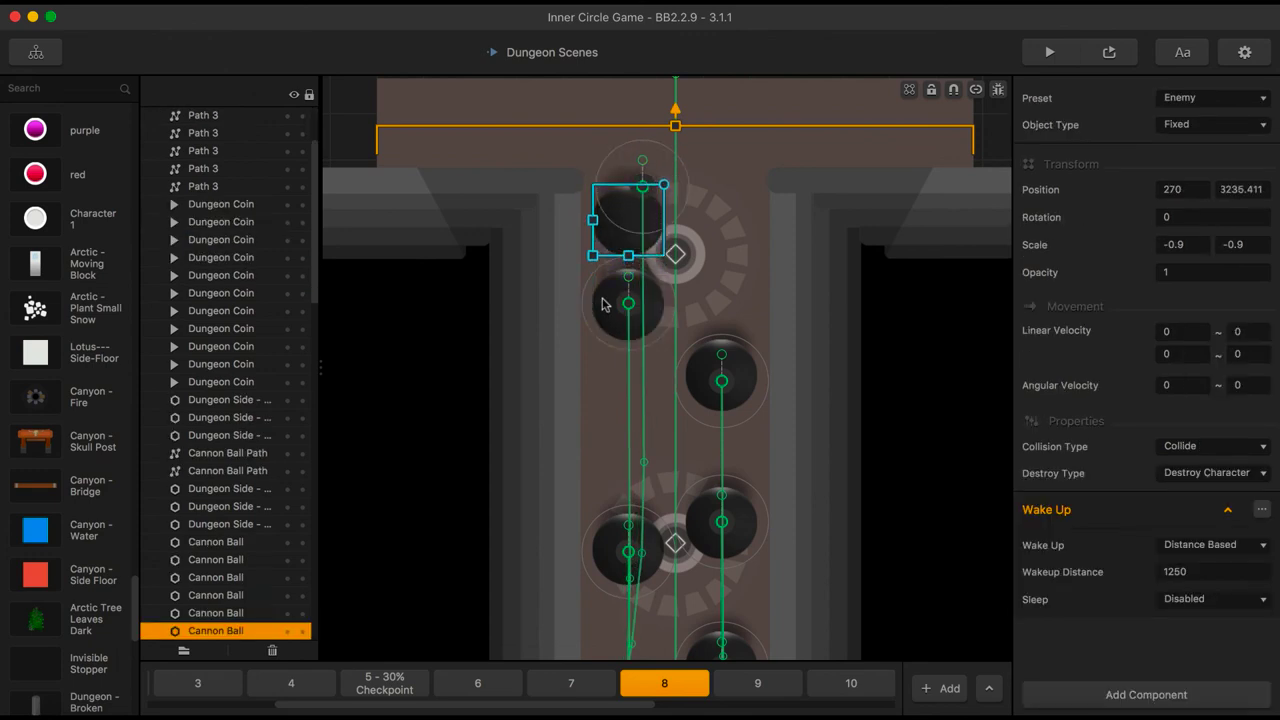
key("Up")
key("Up")
key("Up")
key("Up")
key("Right")
key("Right")
key("Right")
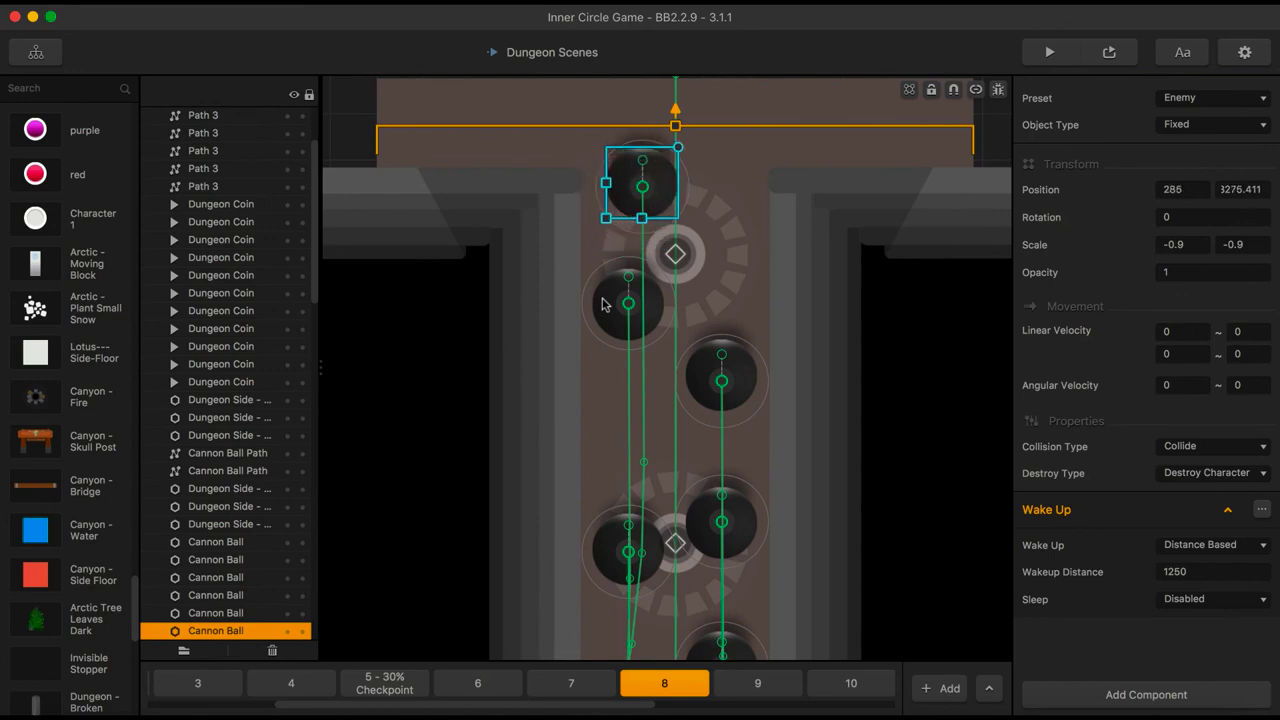
Preview the scene with the added cannon ball and close the preview
left_click(1109, 52)
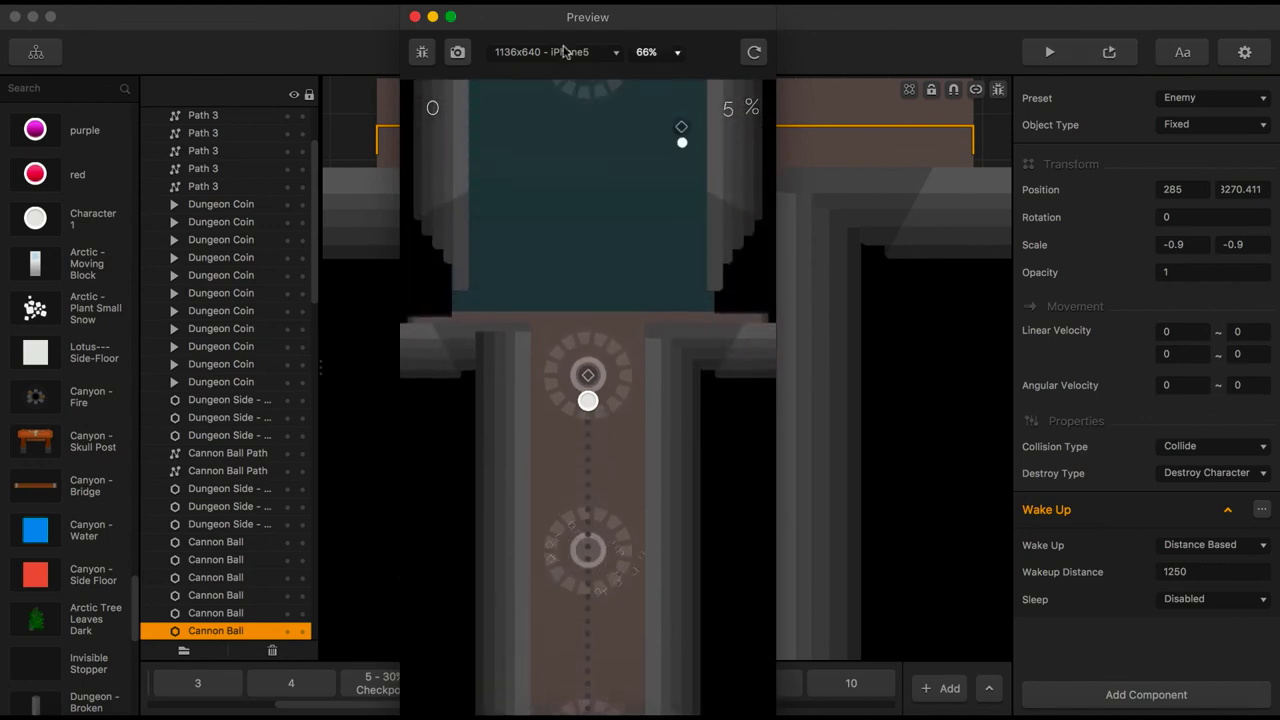
key("Escape")
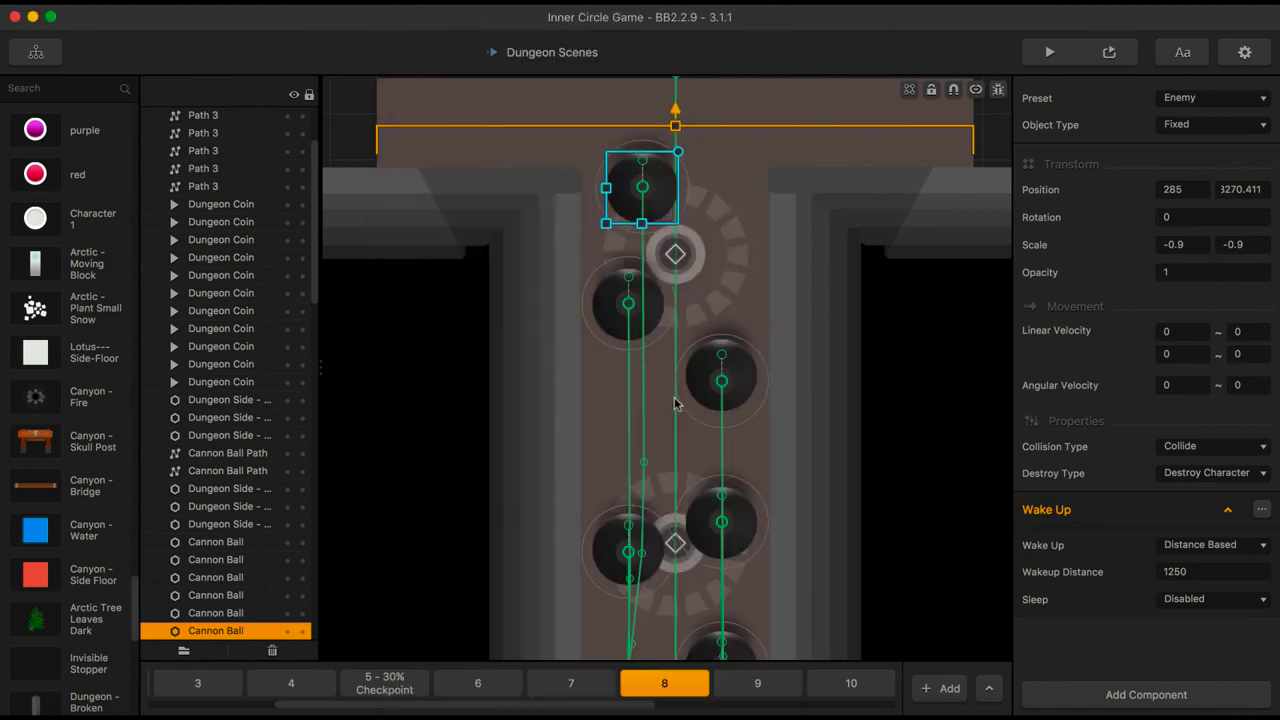
Duplicate the highest path at X 370 and move the copy to X 360, Y about 3138, above the original
left_click(722, 384)
key("super+d")
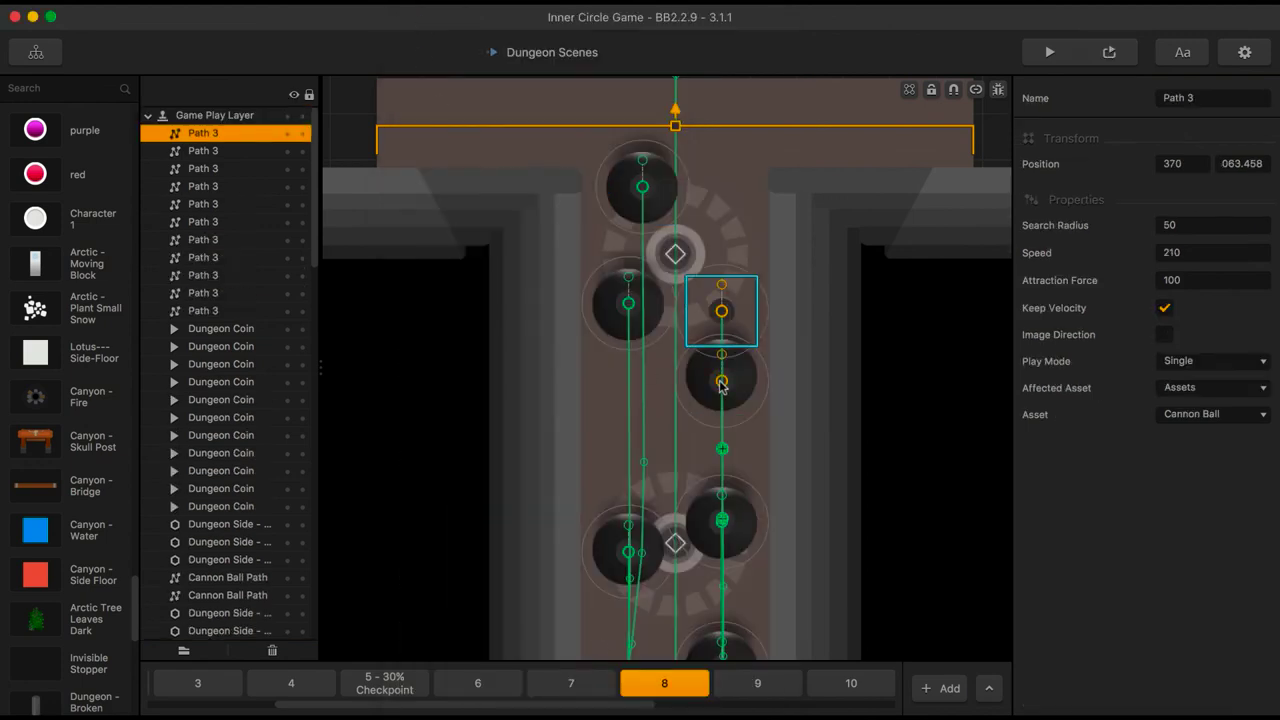
key("shift+Left")
key("shift+Up")
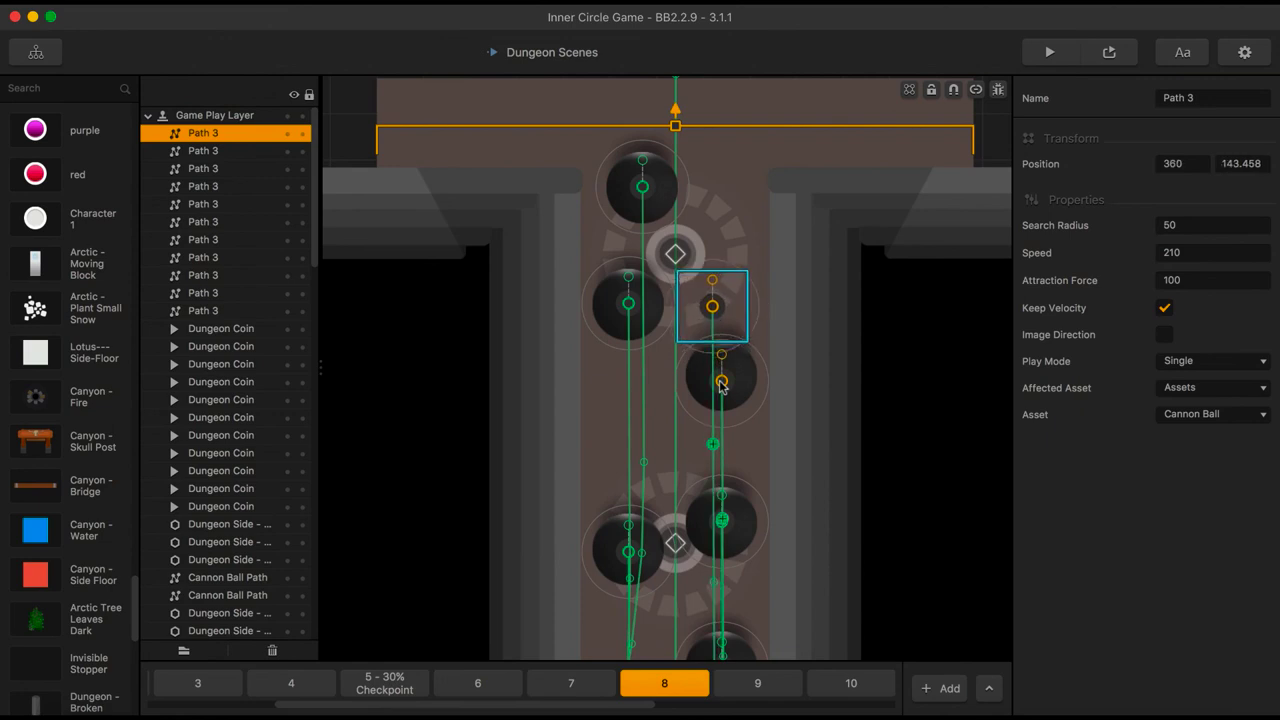
key("shift+Down")
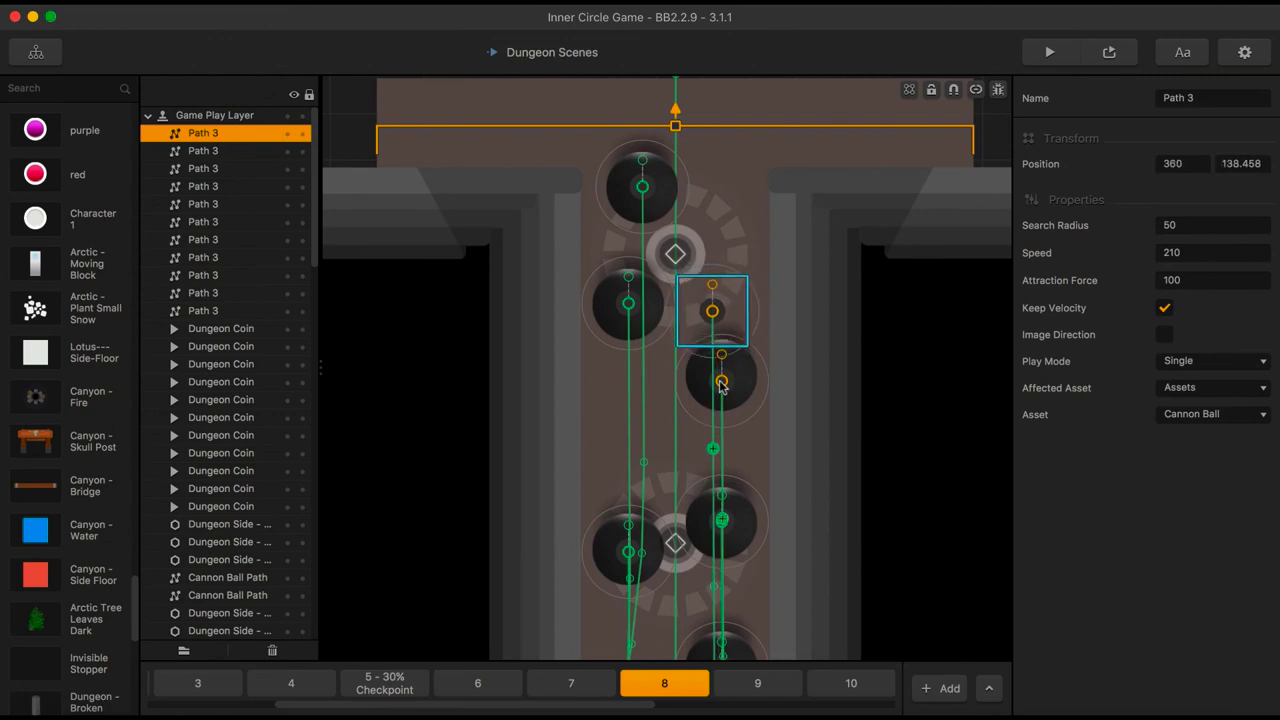
Duplicate the highest cannon ball at X 370 and move the copy to X 360, Y about 3140, over the new path's start
left_click(724, 383)
key("ctrl+d")
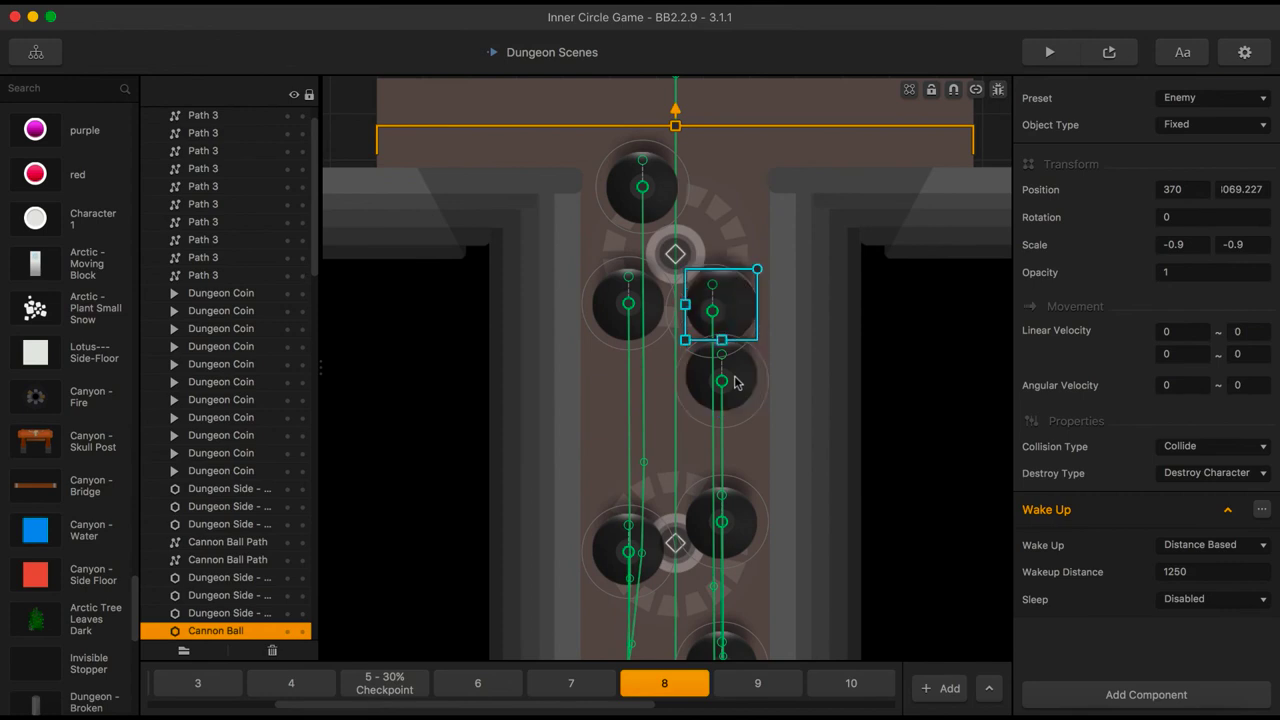
key("shift+Left")
key("shift+Down")
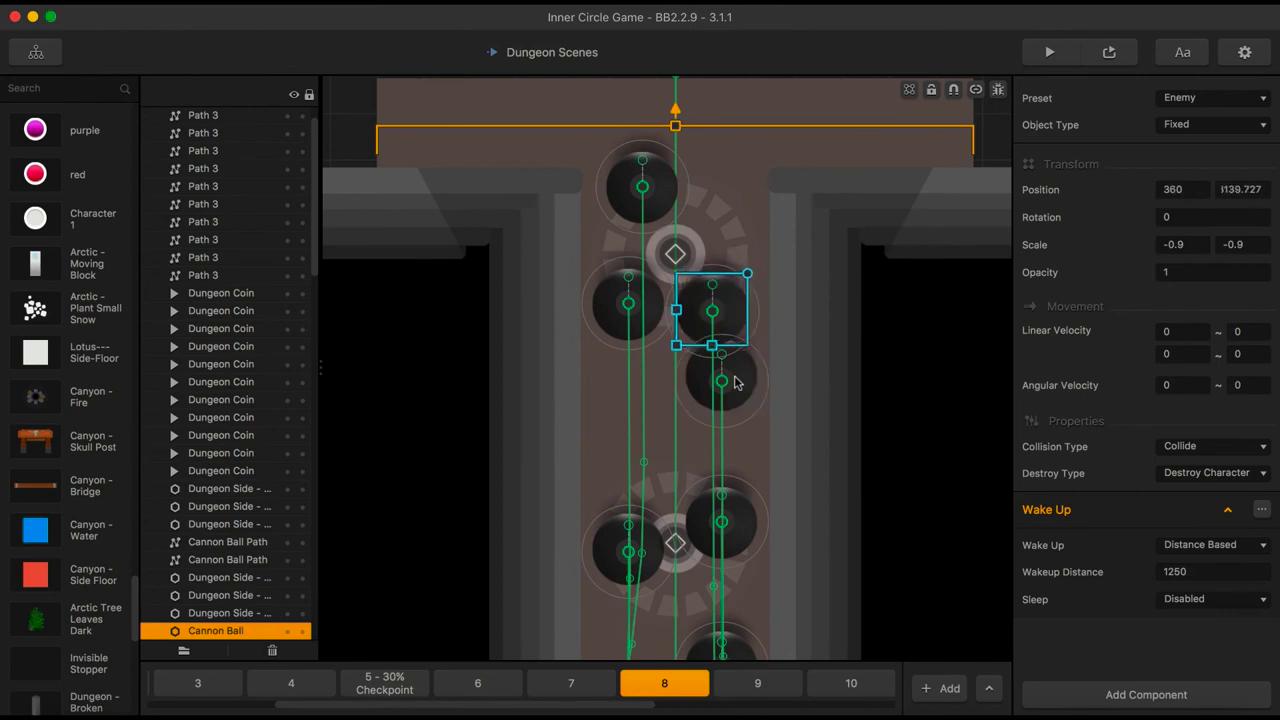
Duplicate the cannon ball path at X 270, Y about 2660 and shift the copy upwards and slightly towards the corridor's centre line
scroll(682, 498, "down", 5)
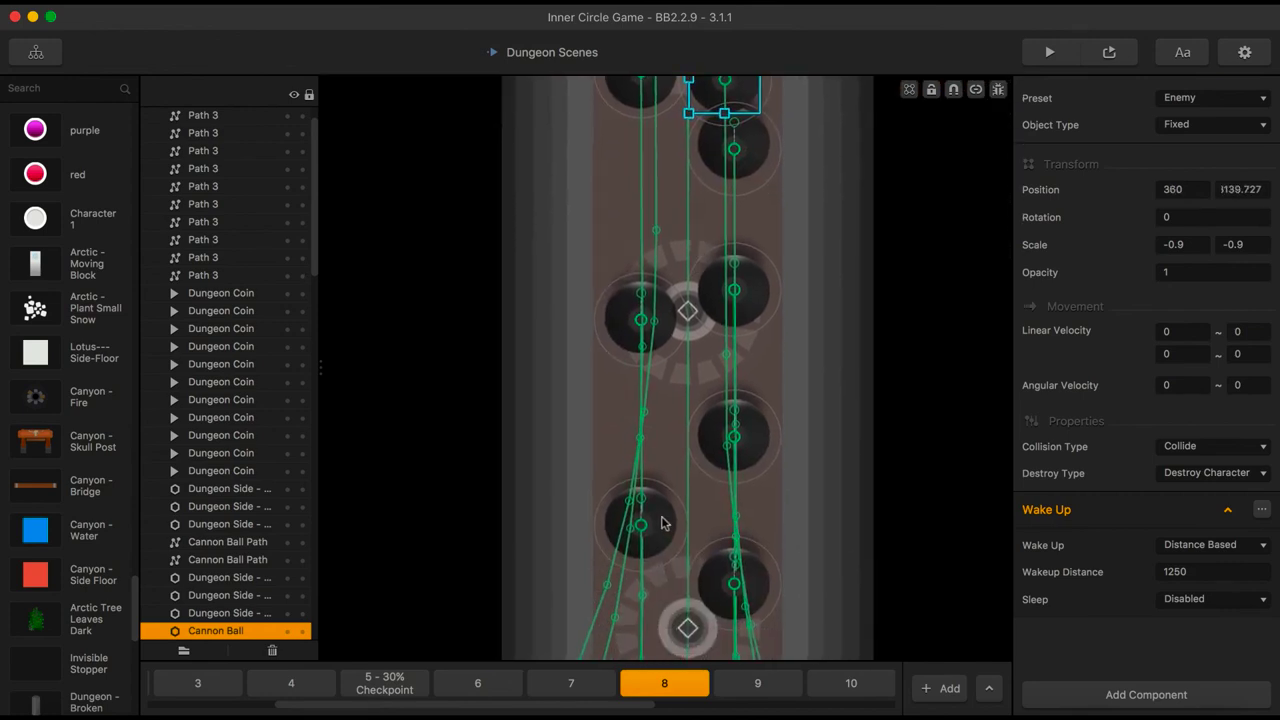
left_click(661, 522)
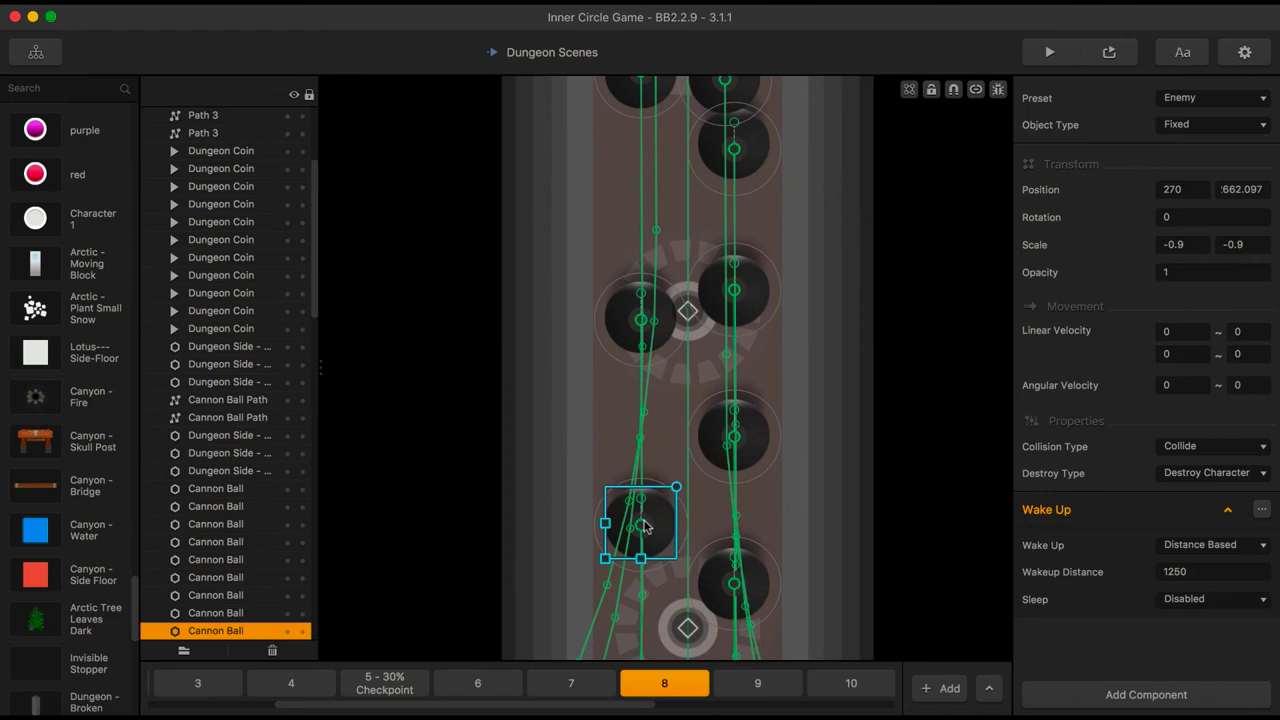
left_click(642, 525)
key("super+d")
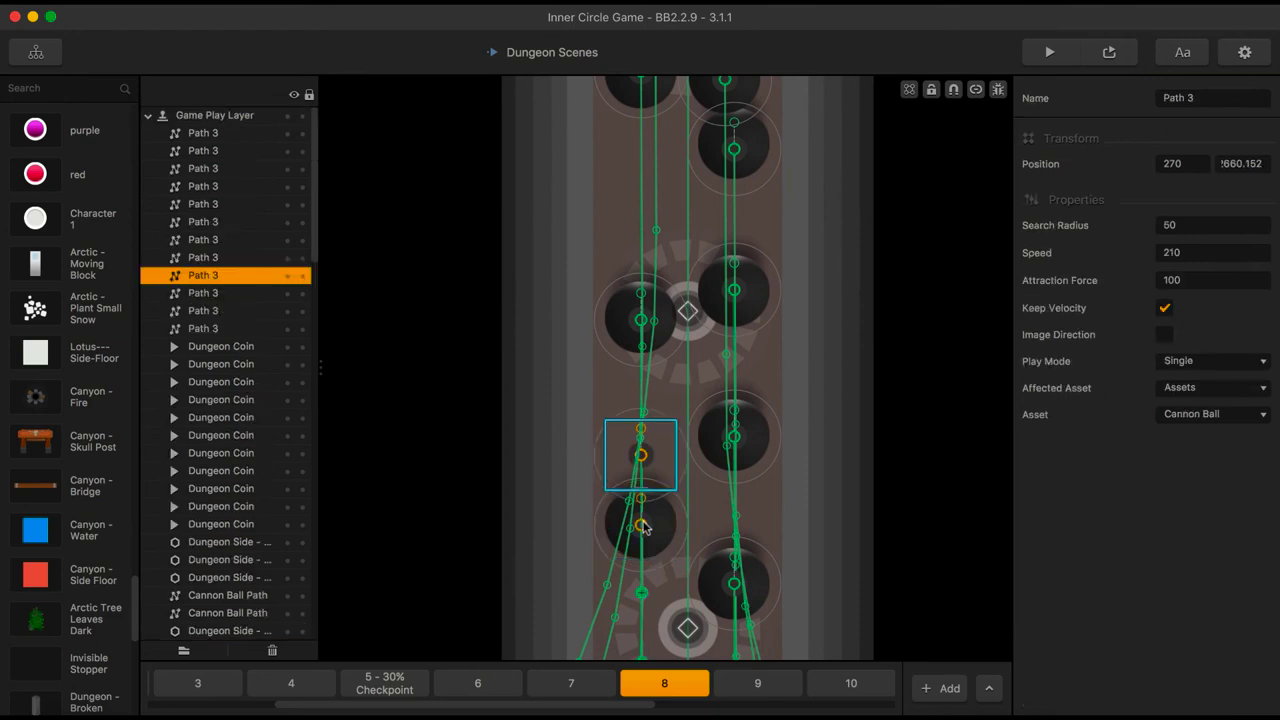
Duplicate the cannon ball at X 270, Y about 2662 and move the copy to X 287, Y about 2737, over the new path's start
left_click(651, 547)
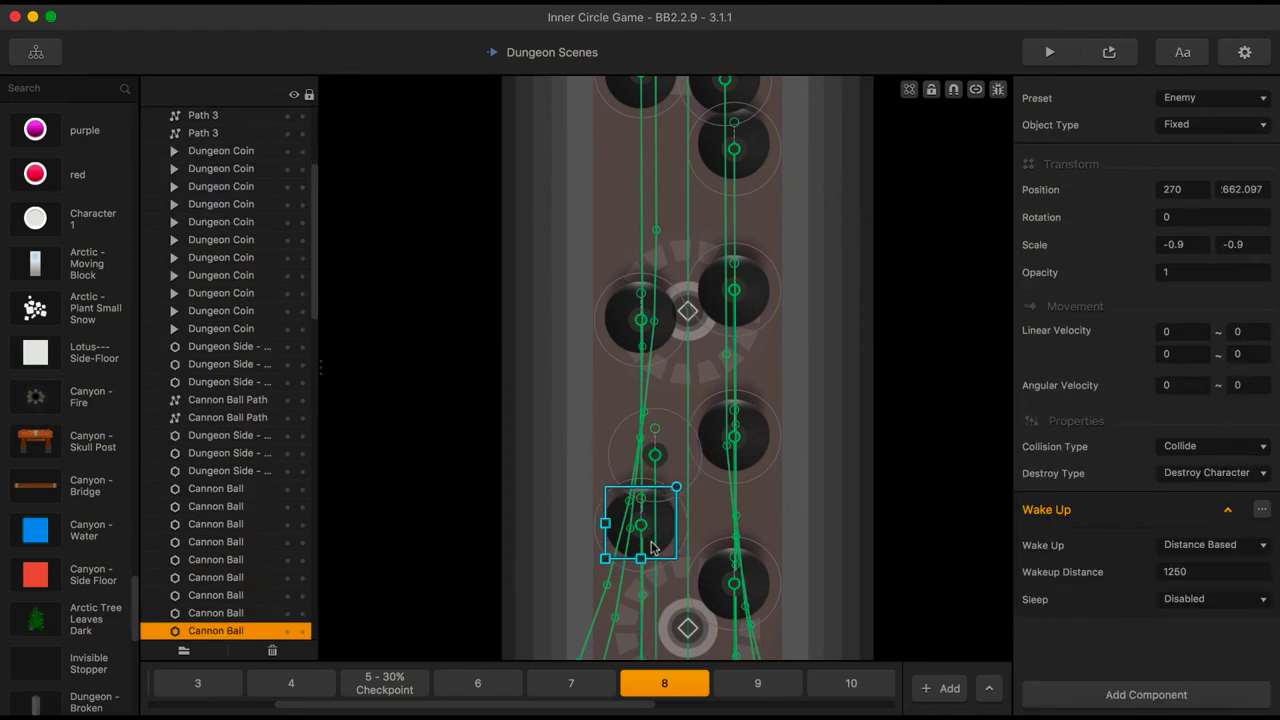
key("shift+Up")
key("shift+Up")
key("shift+Up")
key("shift+Up")
key("shift+Up")
key("shift+Up")
key("shift+Up")
key("Right")
key("Right")
key("Right")
key("Right")
key("Right")
key("Right")
key("Right")
key("Right")
key("Right")
key("Right")
key("Right")
key("Right")
key("Right")
key("Right")
key("Right")
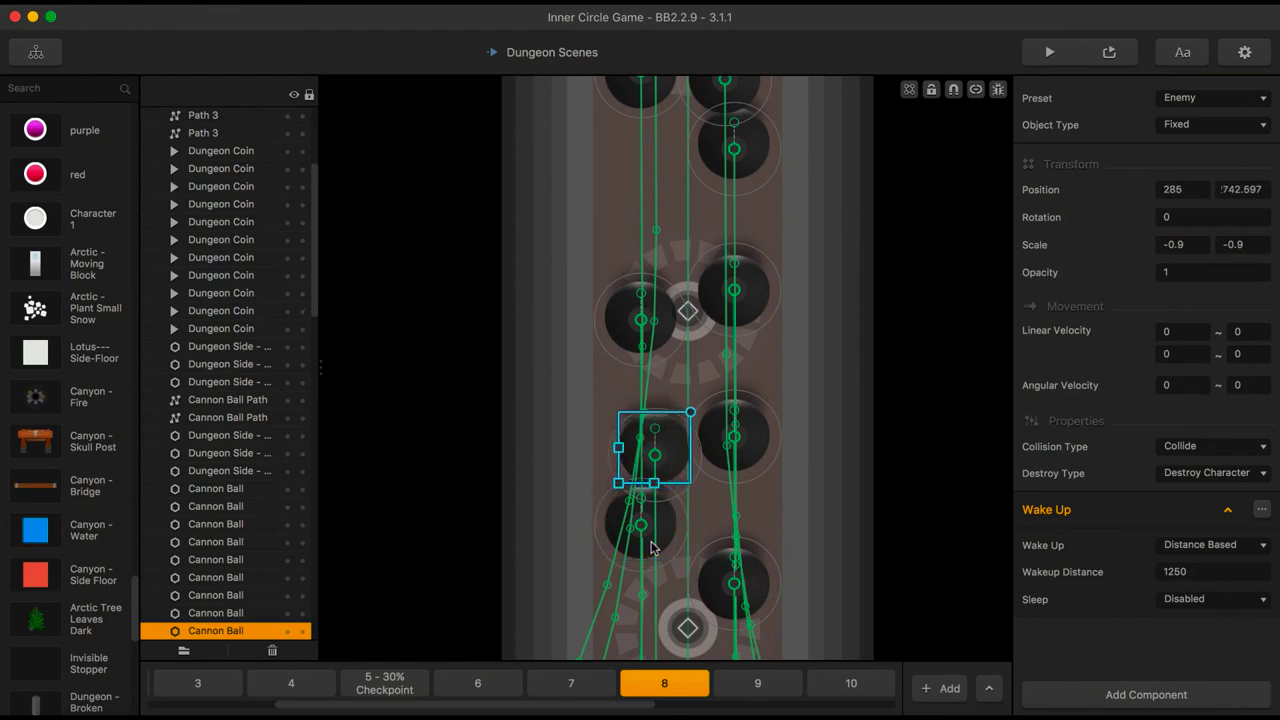
key("Right")
key("Right")
key("Down")
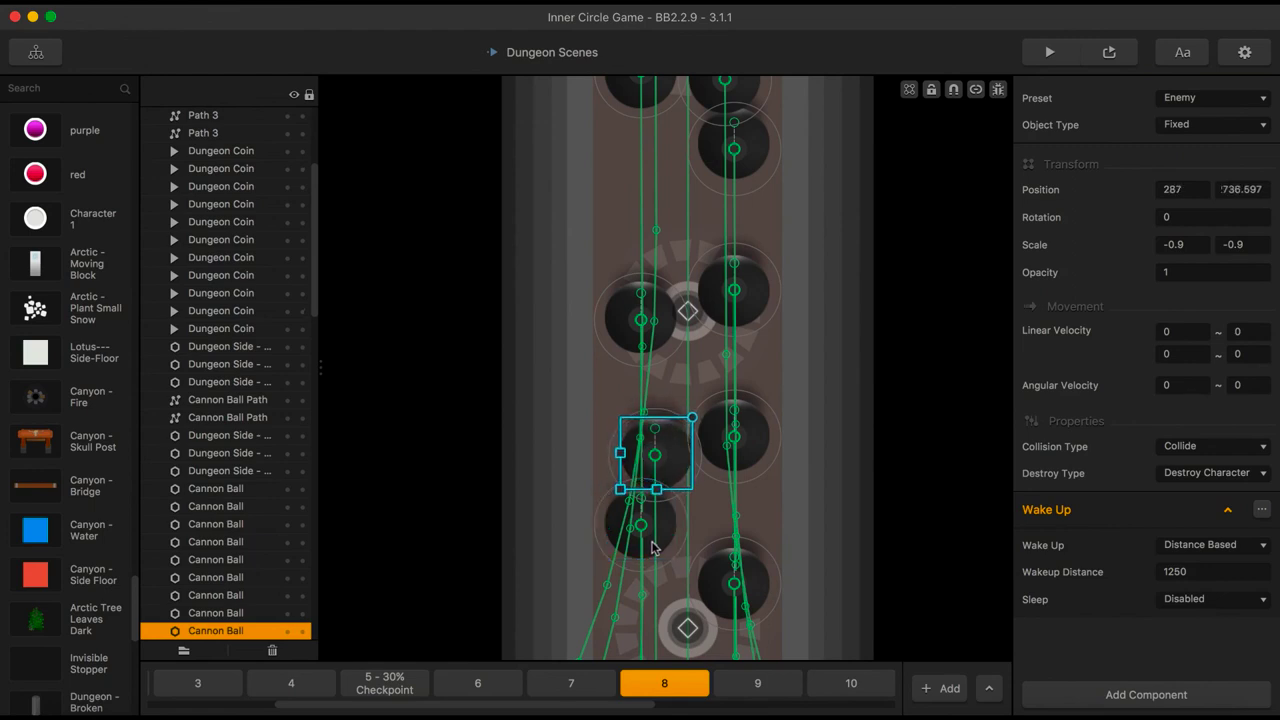
Preview the scene to test all the added cannon balls in the corridor, and close the preview
left_click(1109, 53)
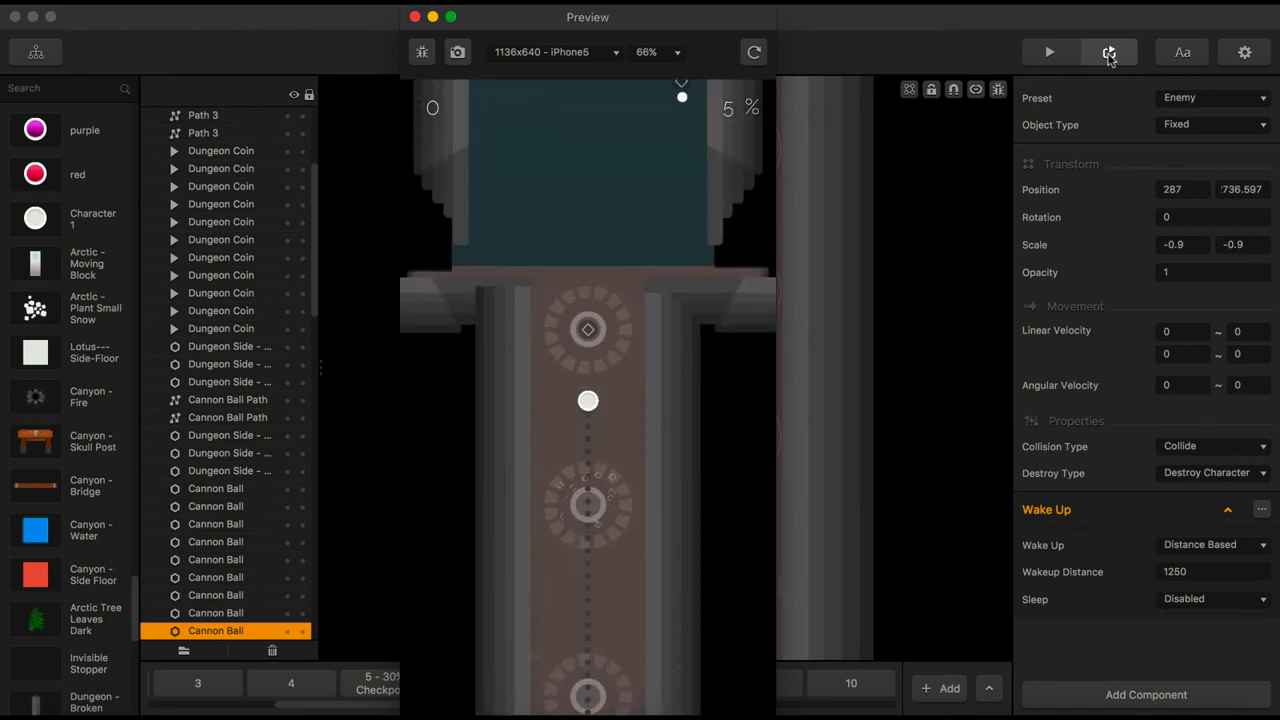
left_click(416, 17)
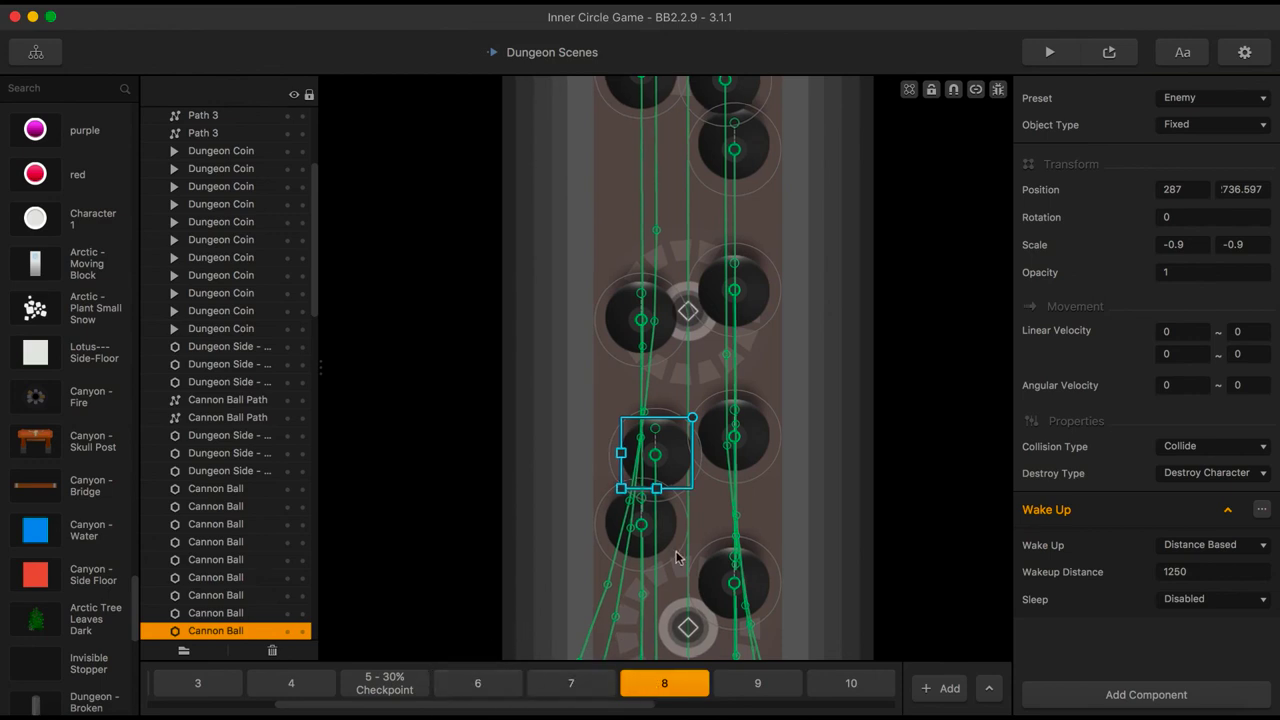
Deselect everything and examine the scene's full layout of walls, cannon ball paths and coins from the upper end down
scroll(680, 558, "down", 5)
left_click(940, 395)
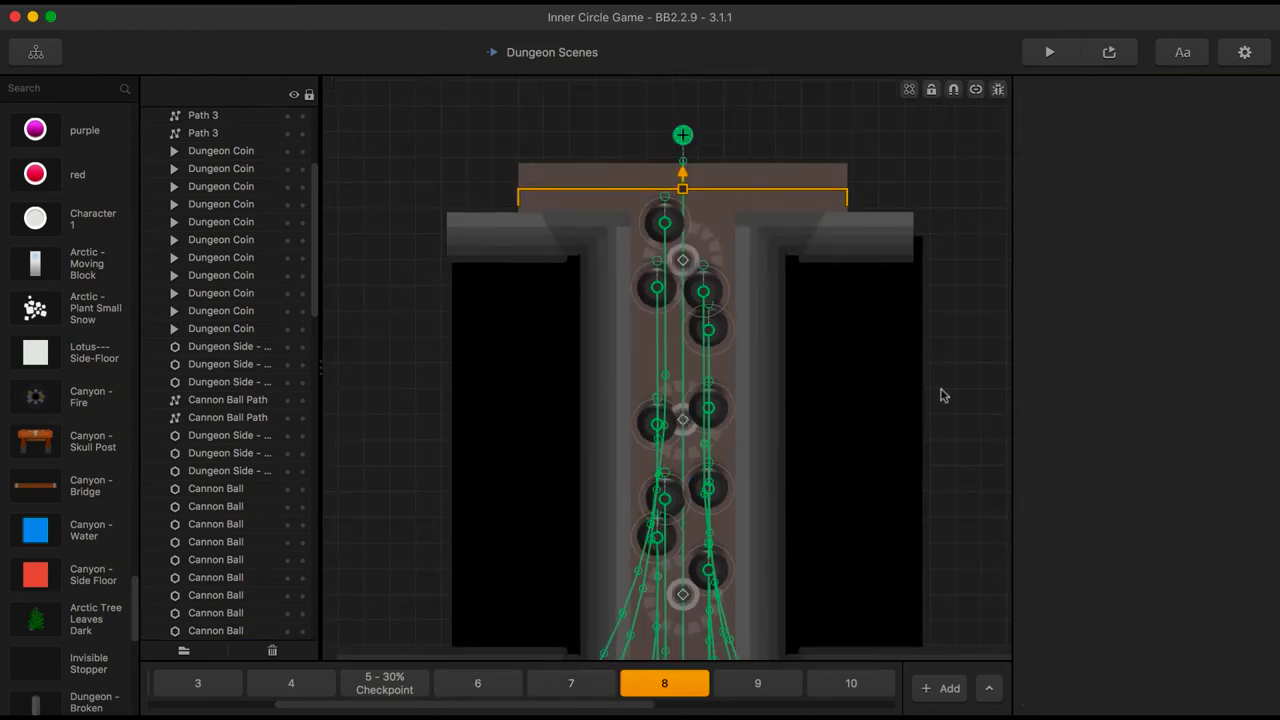
scroll(871, 320, "up", 3)
scroll(868, 320, "down", 4)
scroll(868, 320, "down", 5)
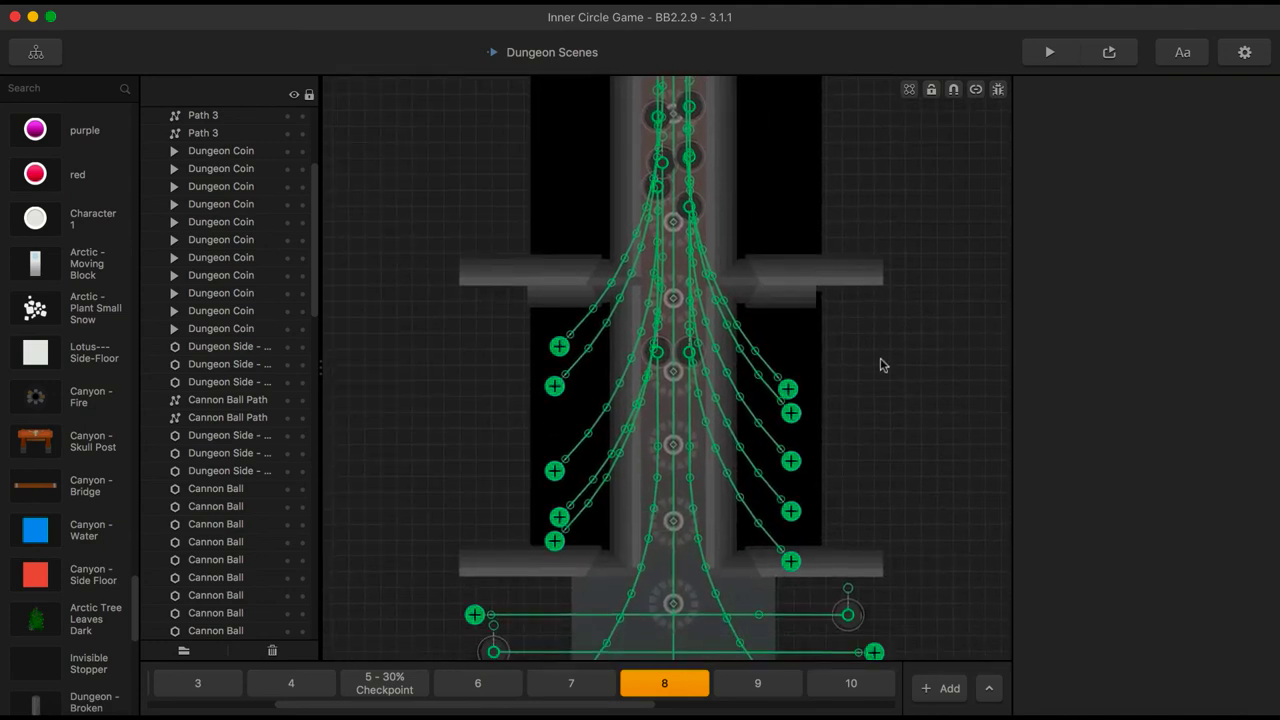
scroll(880, 363, "down", 5)
left_click_drag(860, 306, 851, 254)
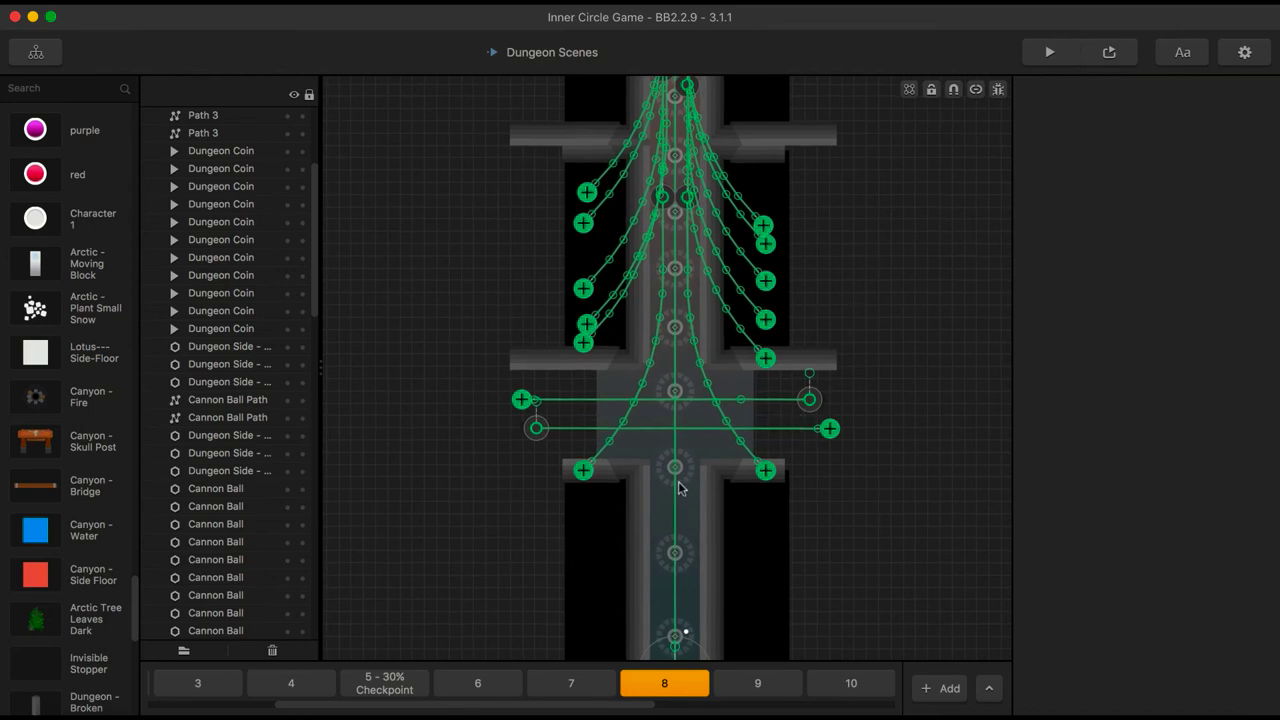
left_click_drag(828, 479, 824, 516)
scroll(818, 508, "up", 3)
scroll(870, 517, "down", 3)
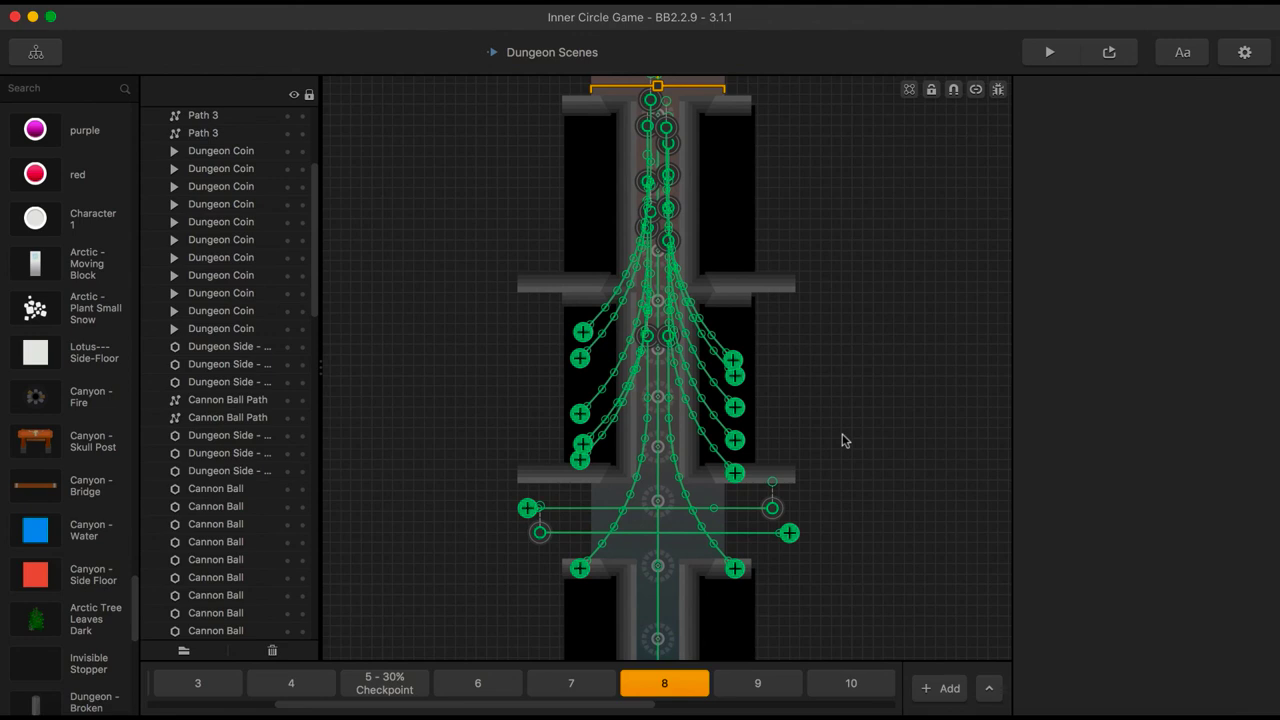